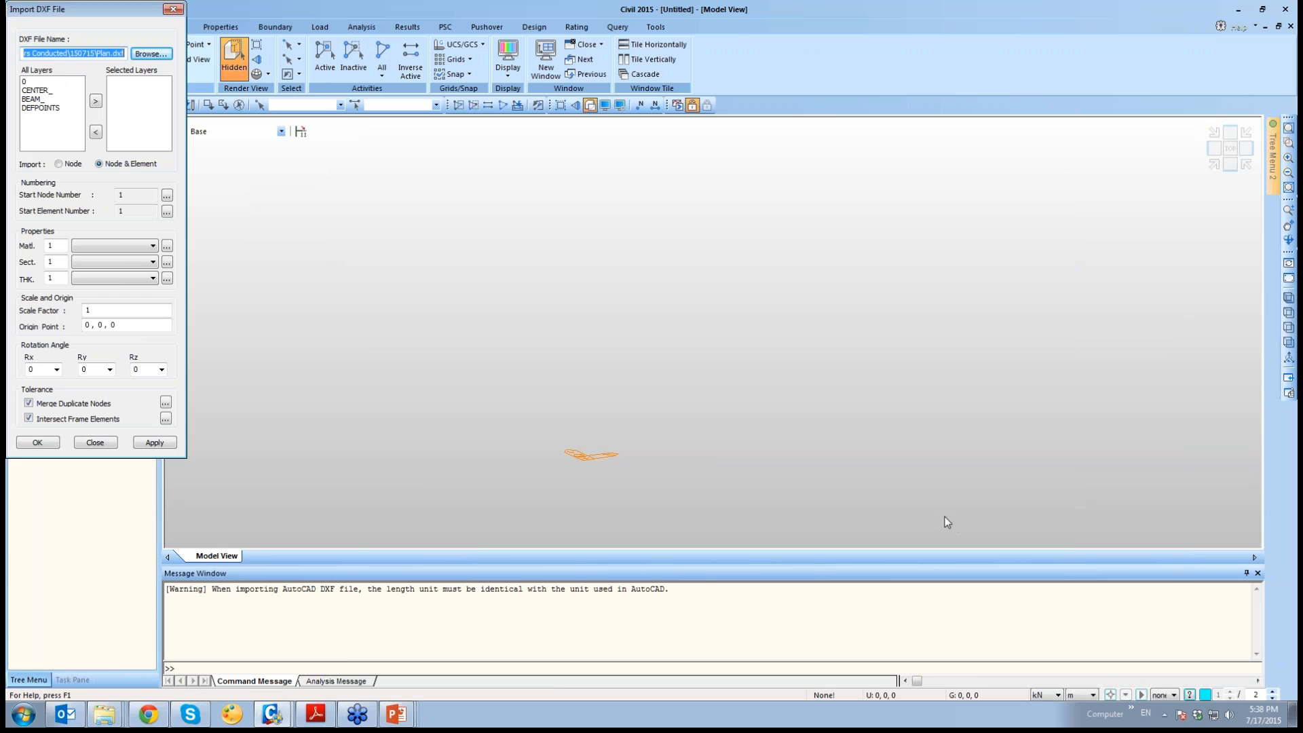
Import the CENTER_ layer of Plan.dxf as nodes and elements at scale factor 1
left_click(41, 90)
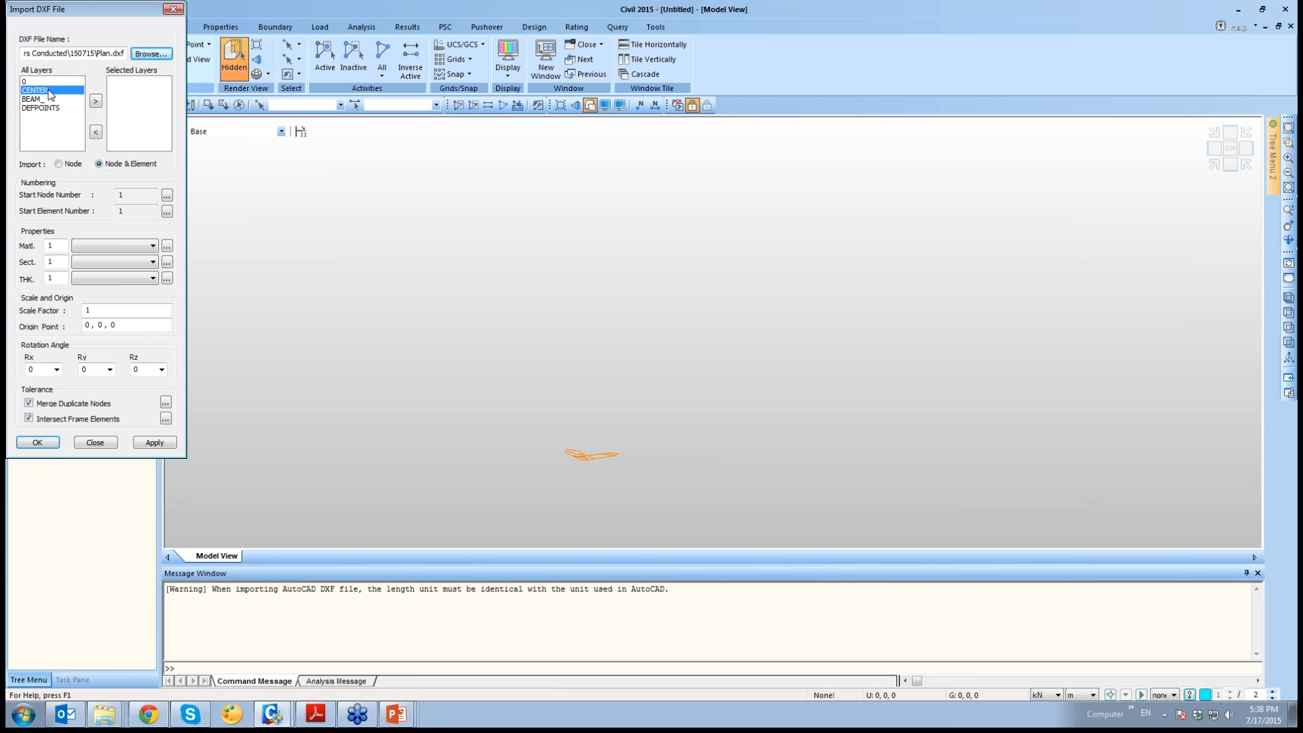
left_click(96, 102)
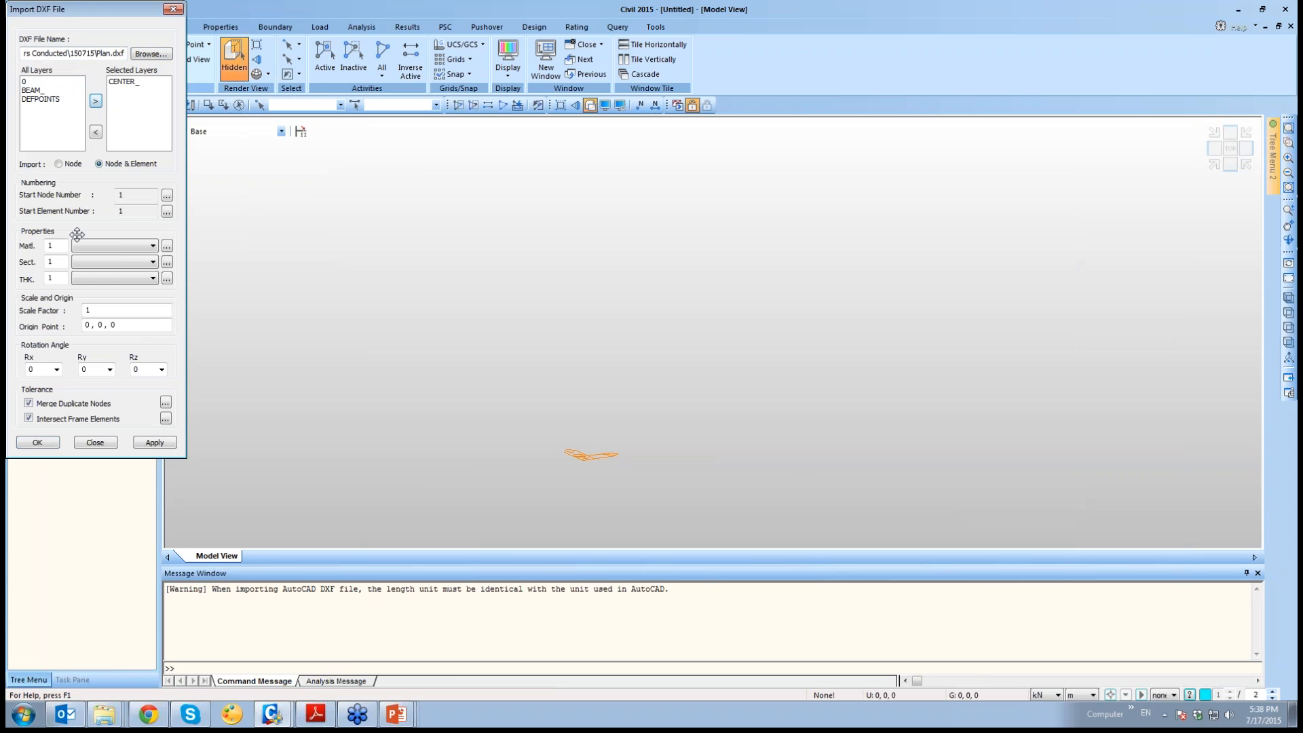
left_click(50, 447)
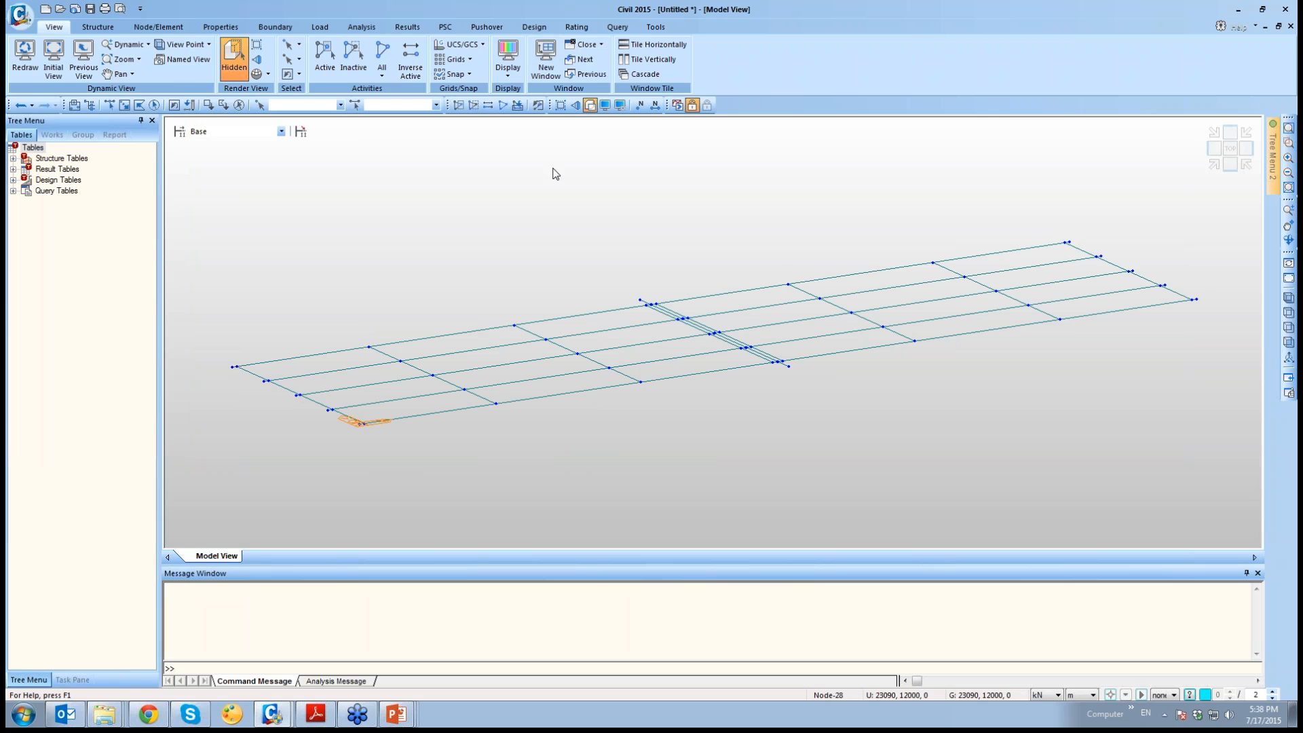
Query the distance along the far edge from the grid's starting corner node to the node at the middle joint
left_click(619, 28)
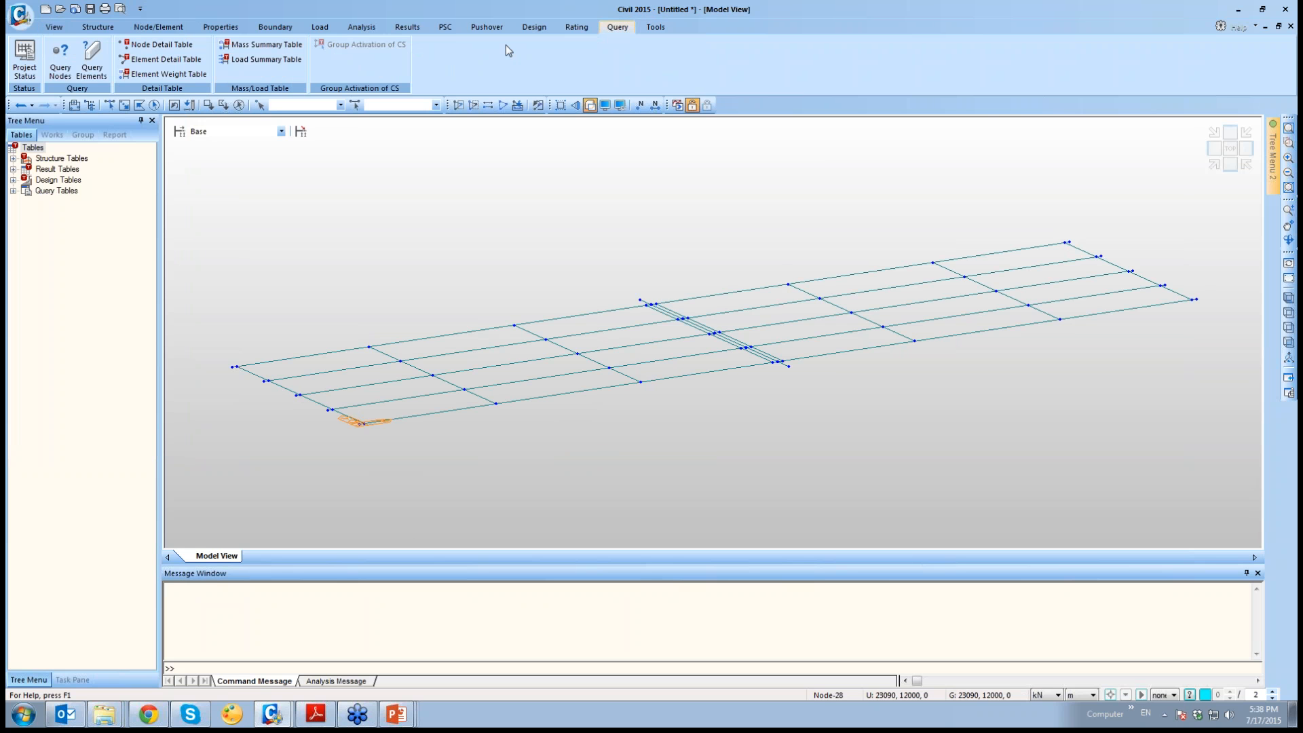
left_click(60, 57)
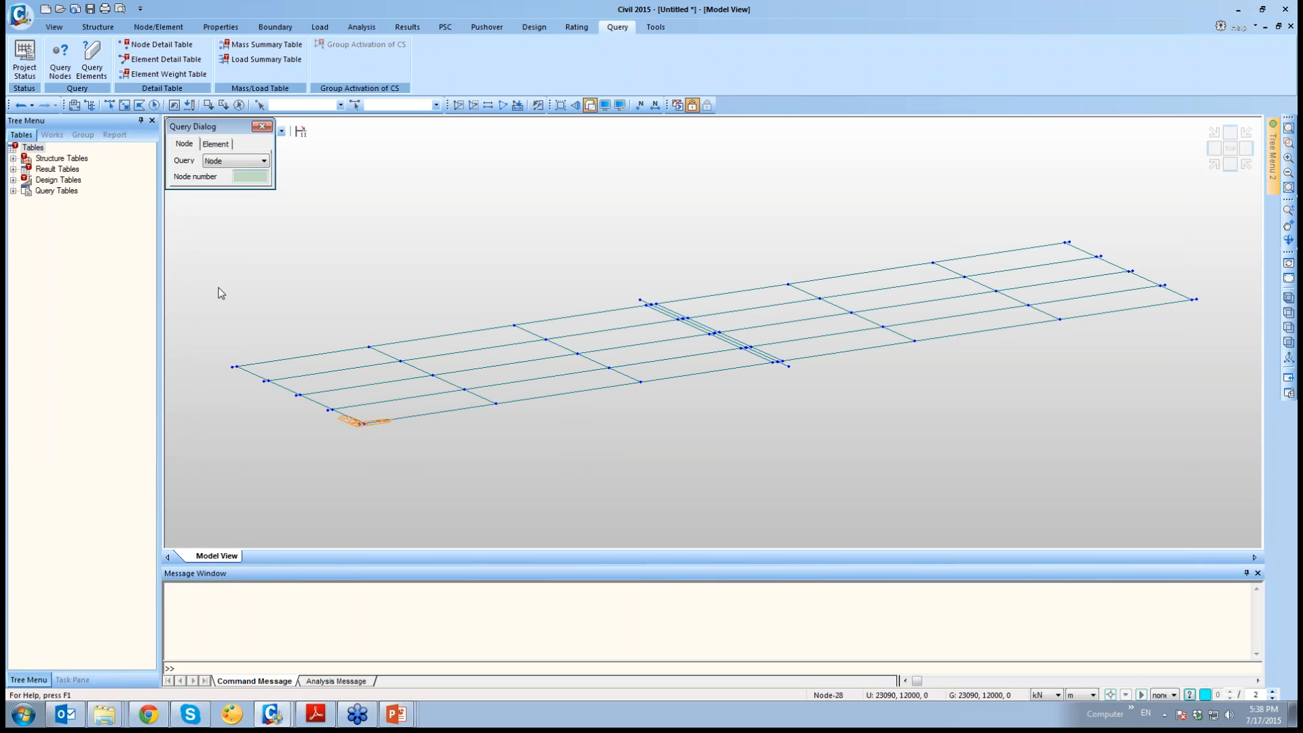
left_click(234, 367)
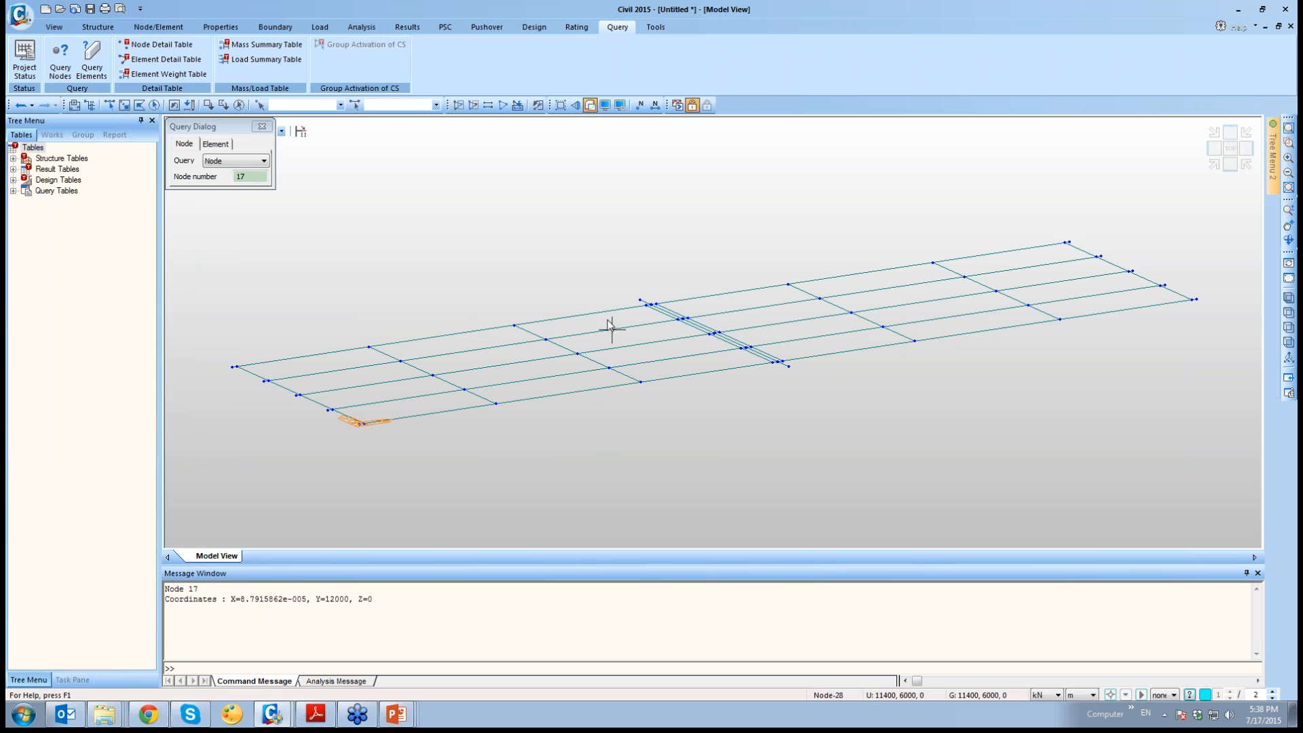
left_click(650, 304)
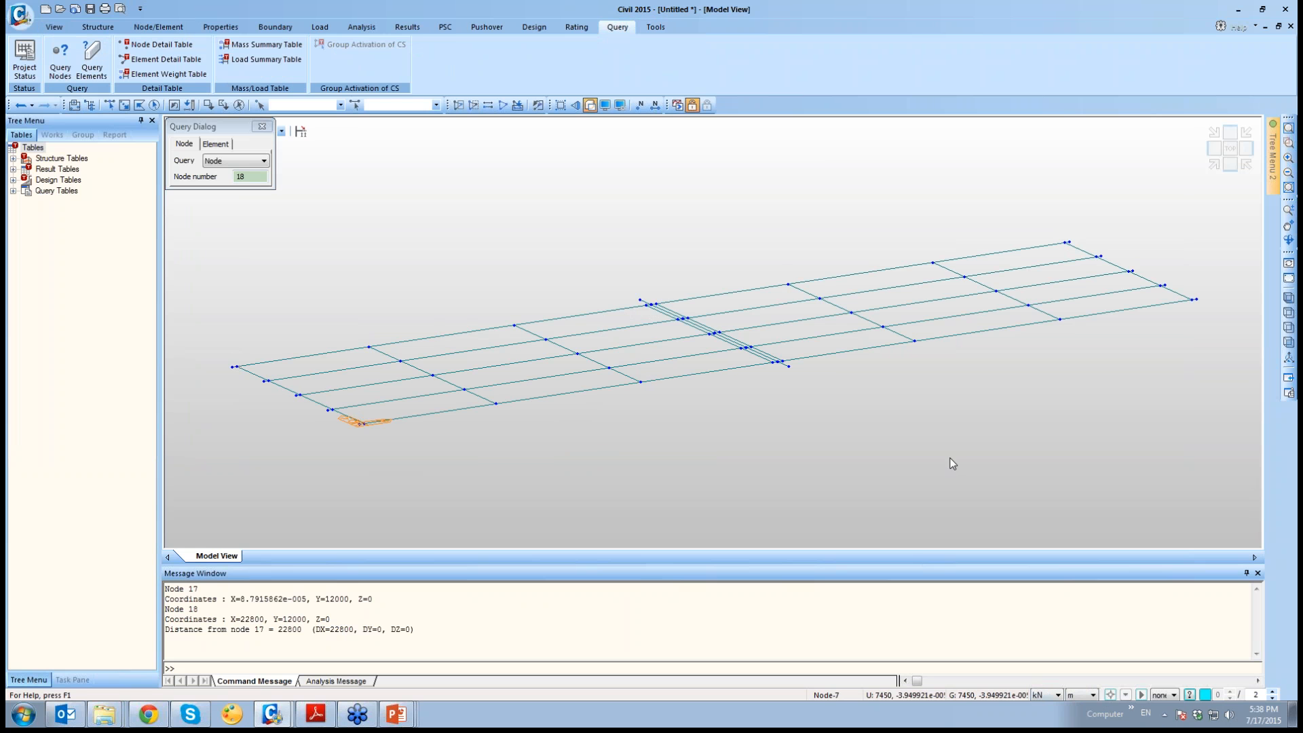
left_click(268, 129)
Undo the DXF import and set the model's length unit to mm
left_click(24, 105)
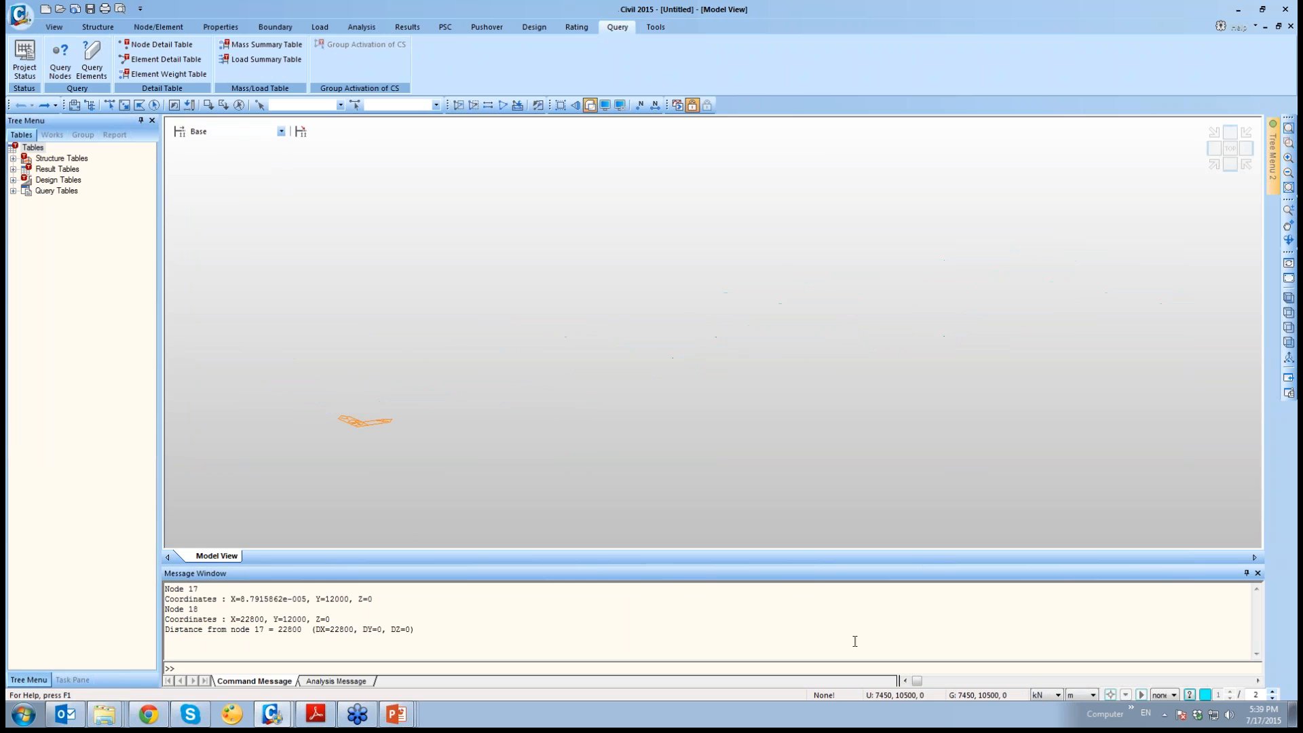
left_click(1077, 695)
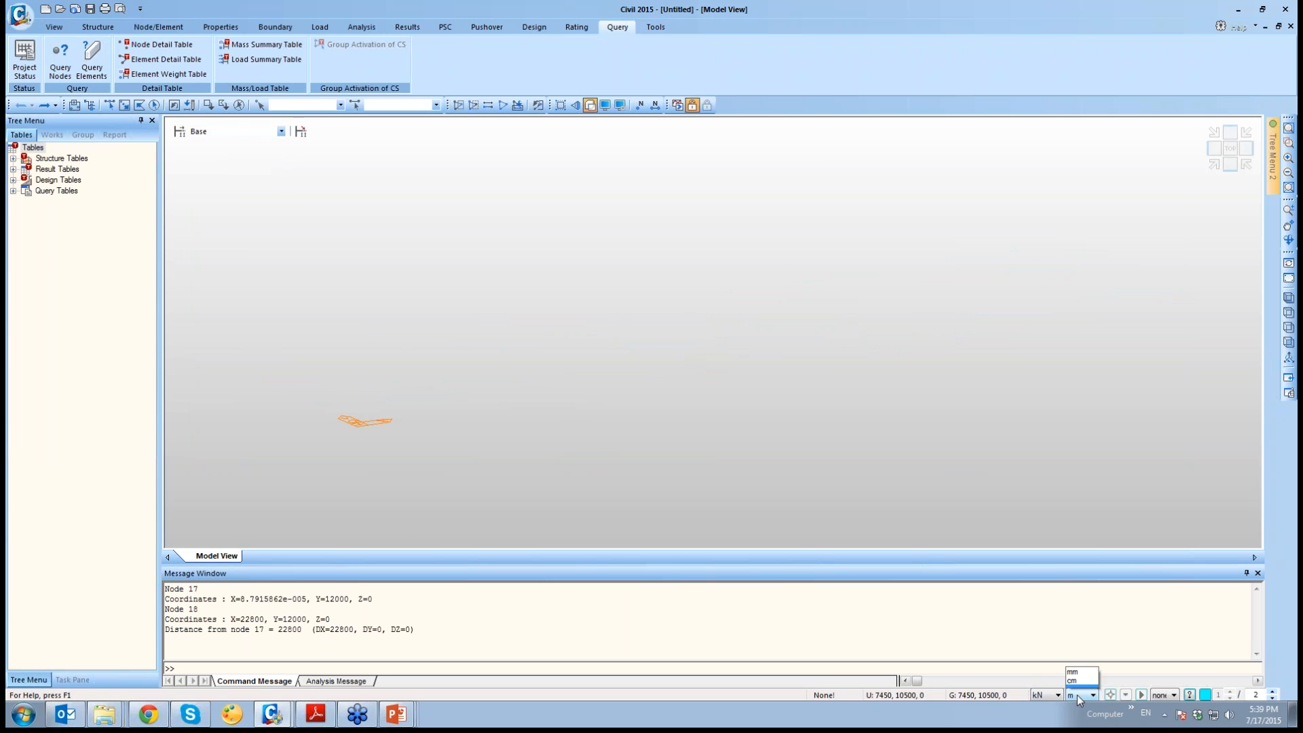
left_click(1072, 649)
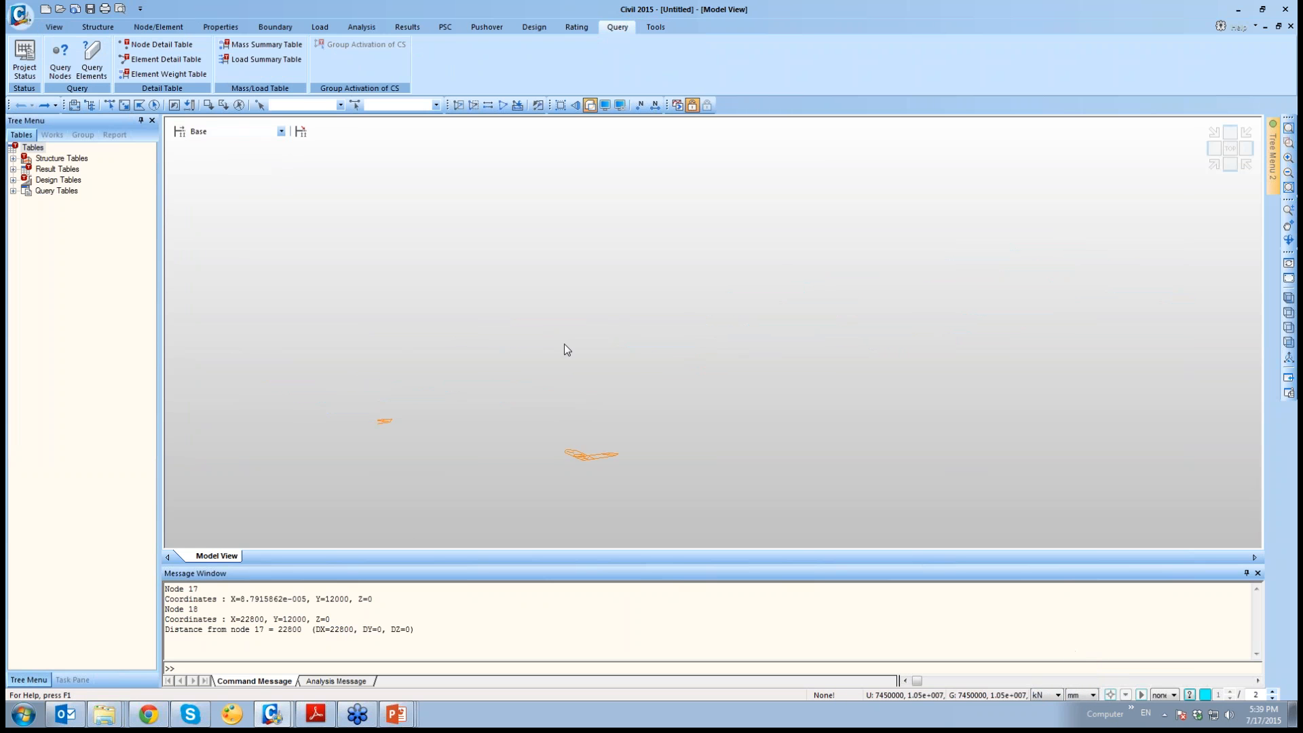
Import only the CENTER_ layer of Plan.dxf again as nodes and elements, keeping scale factor 1 and origin 0, 0, 0
left_click(30, 26)
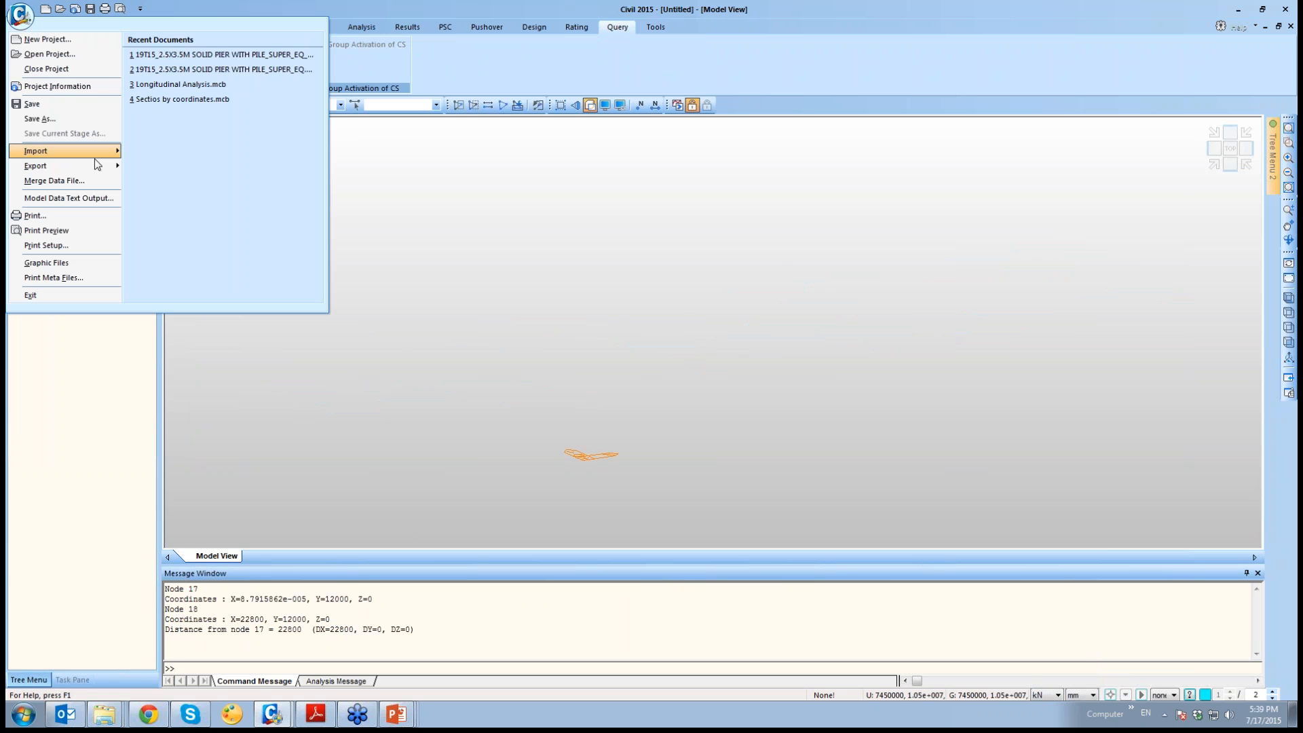
mouse_move(102, 158)
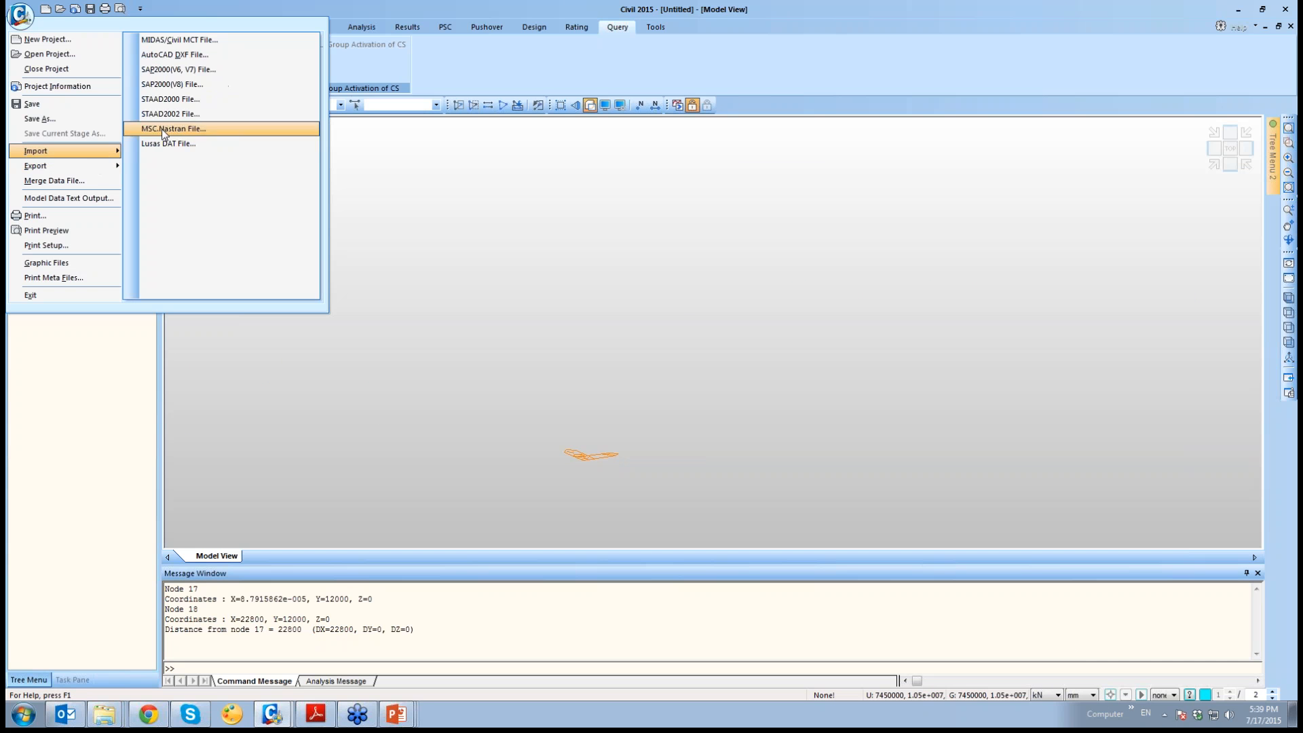
left_click(194, 57)
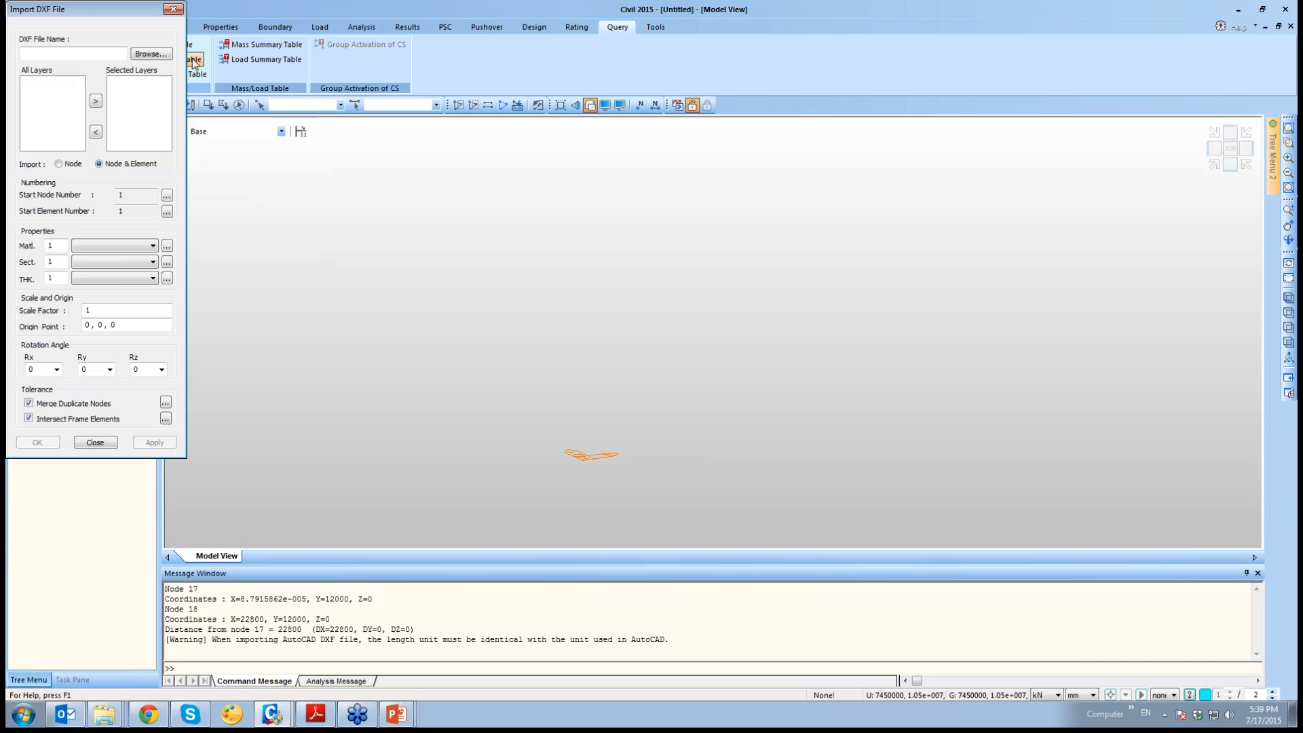
left_click(151, 53)
left_click(588, 329)
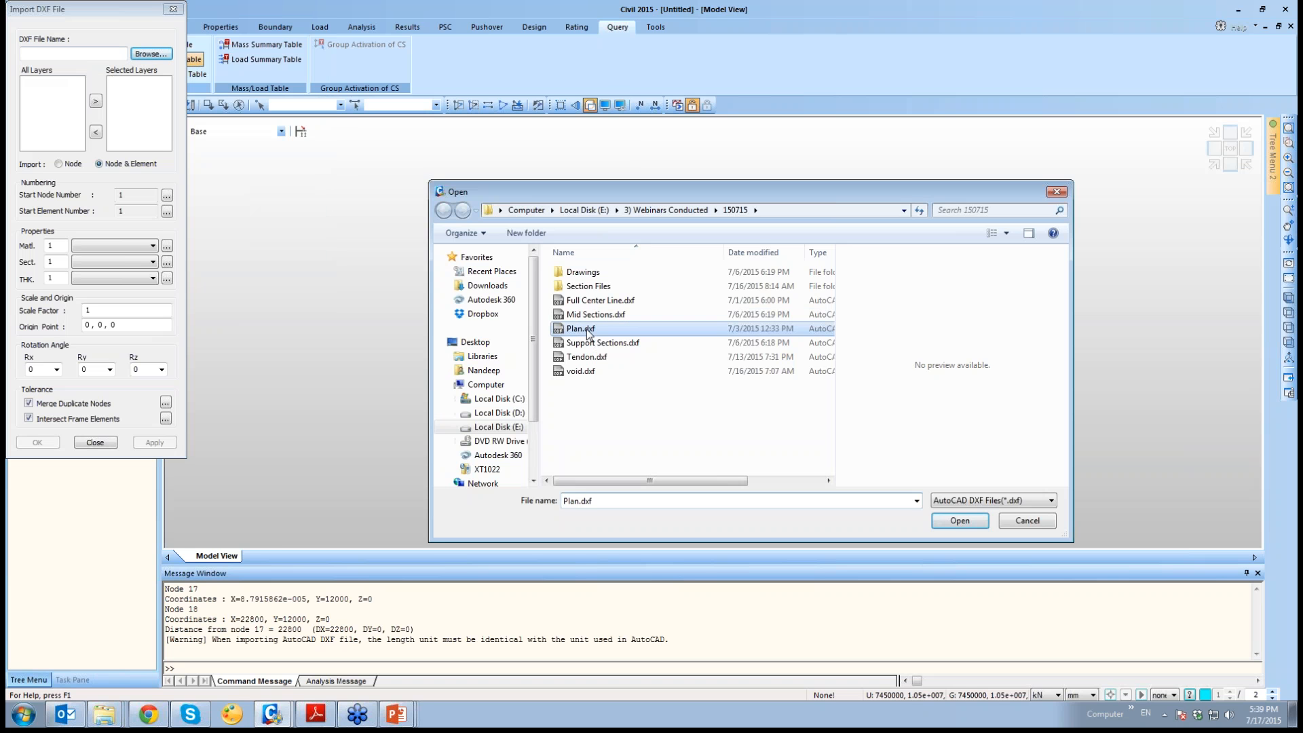
left_click(958, 520)
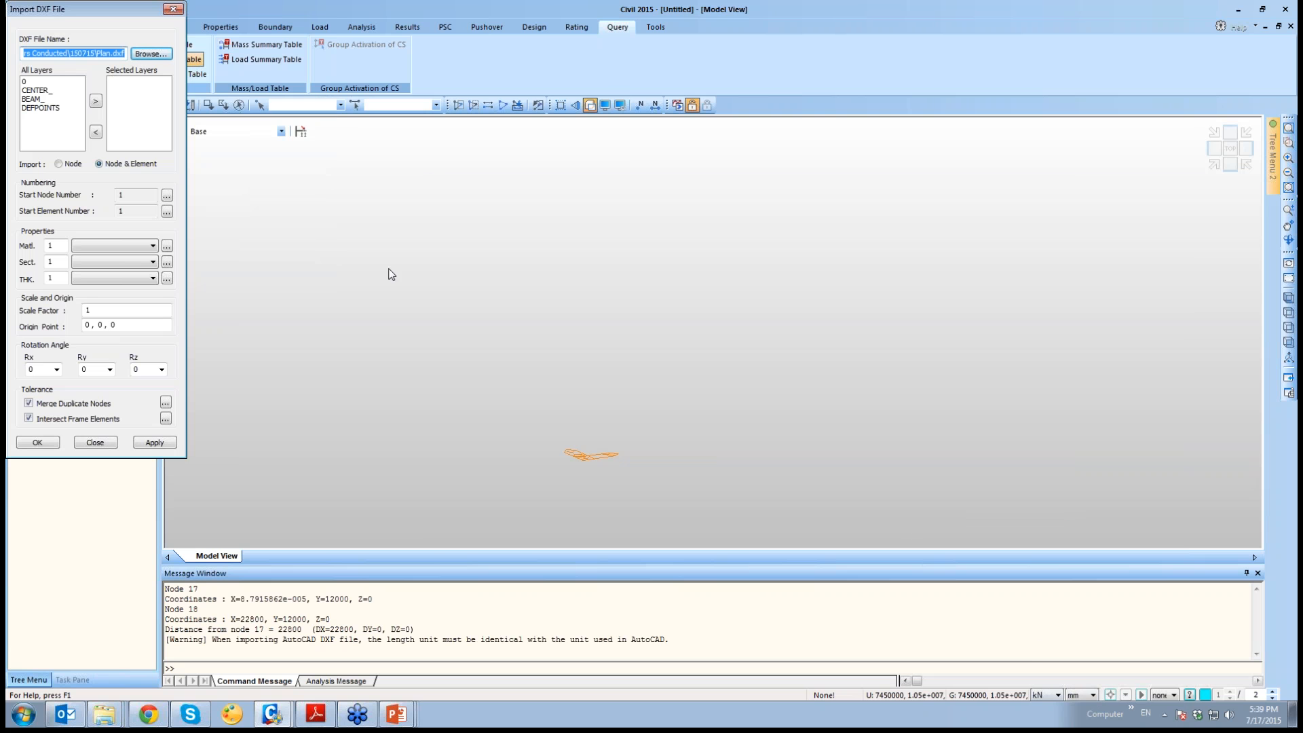
left_click(35, 91)
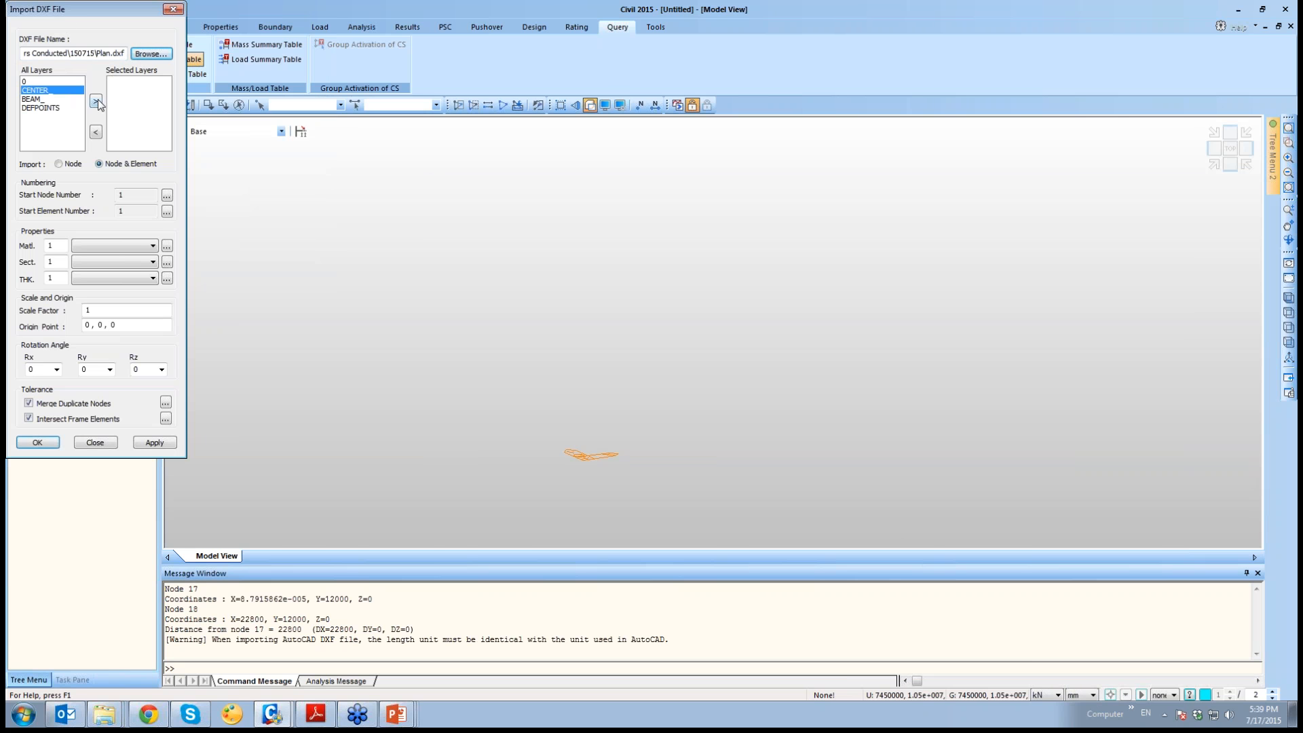
left_click(96, 101)
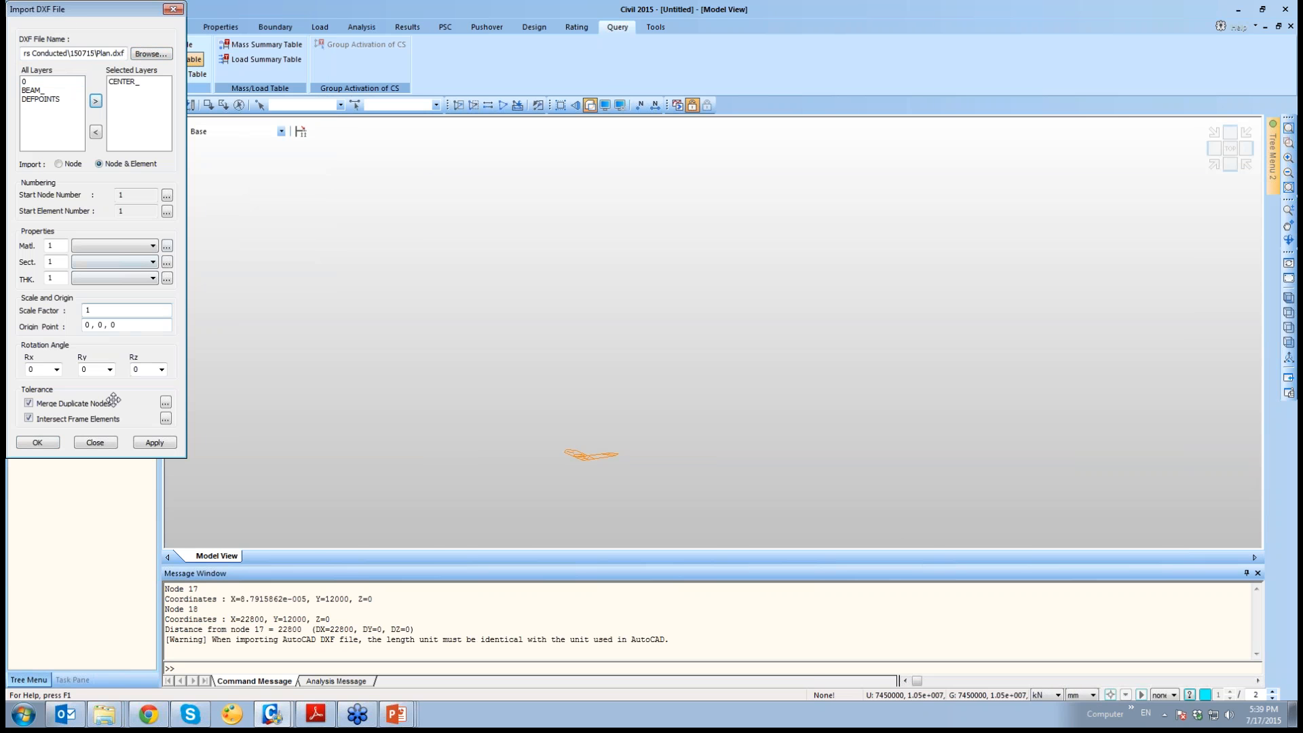
left_click(53, 444)
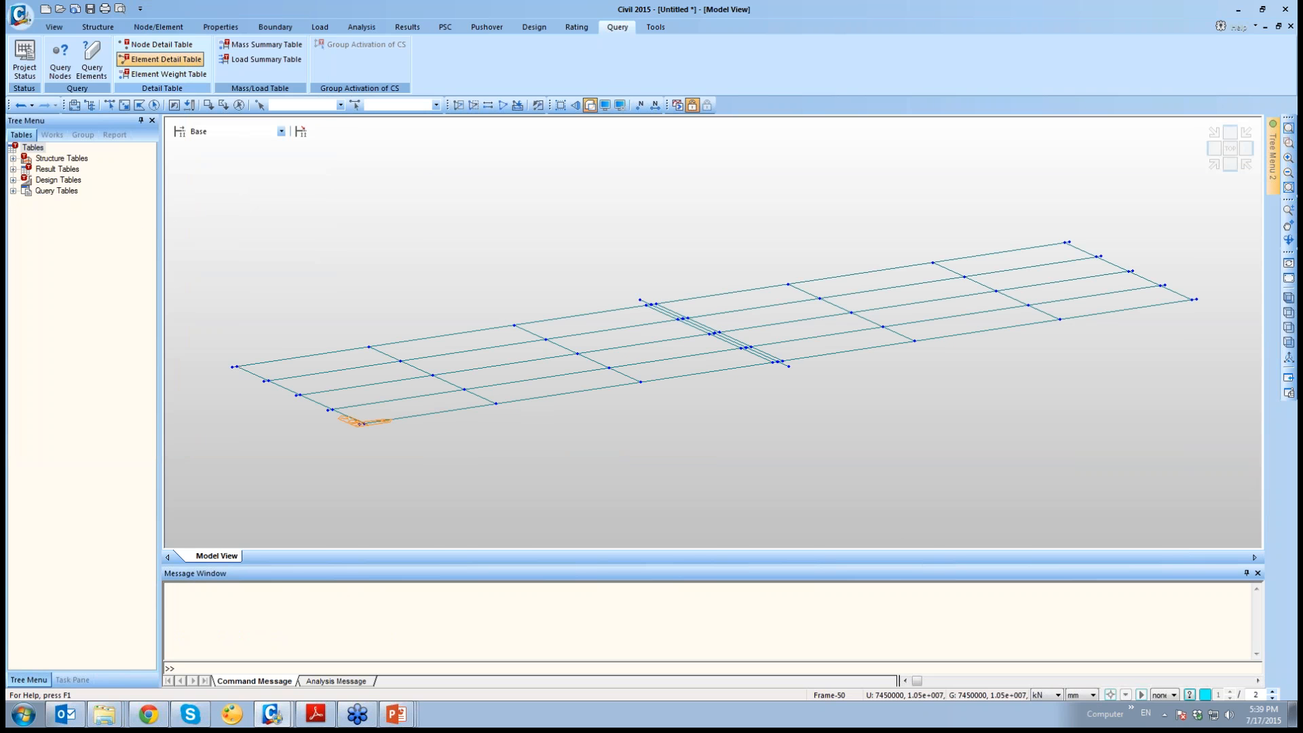
Query the distance from node 17 to the far-edge node at the middle joint in the reimported model
left_click(73, 66)
type("17")
key("Return")
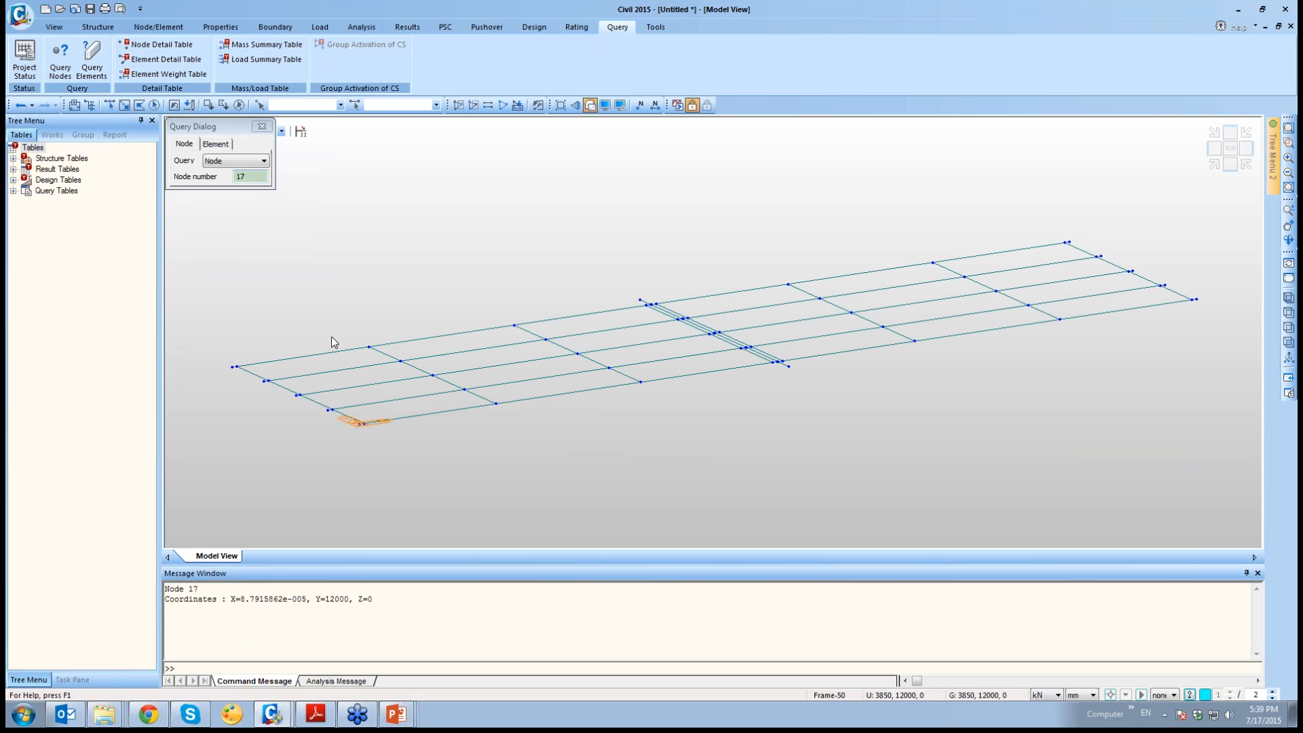
left_click(650, 305)
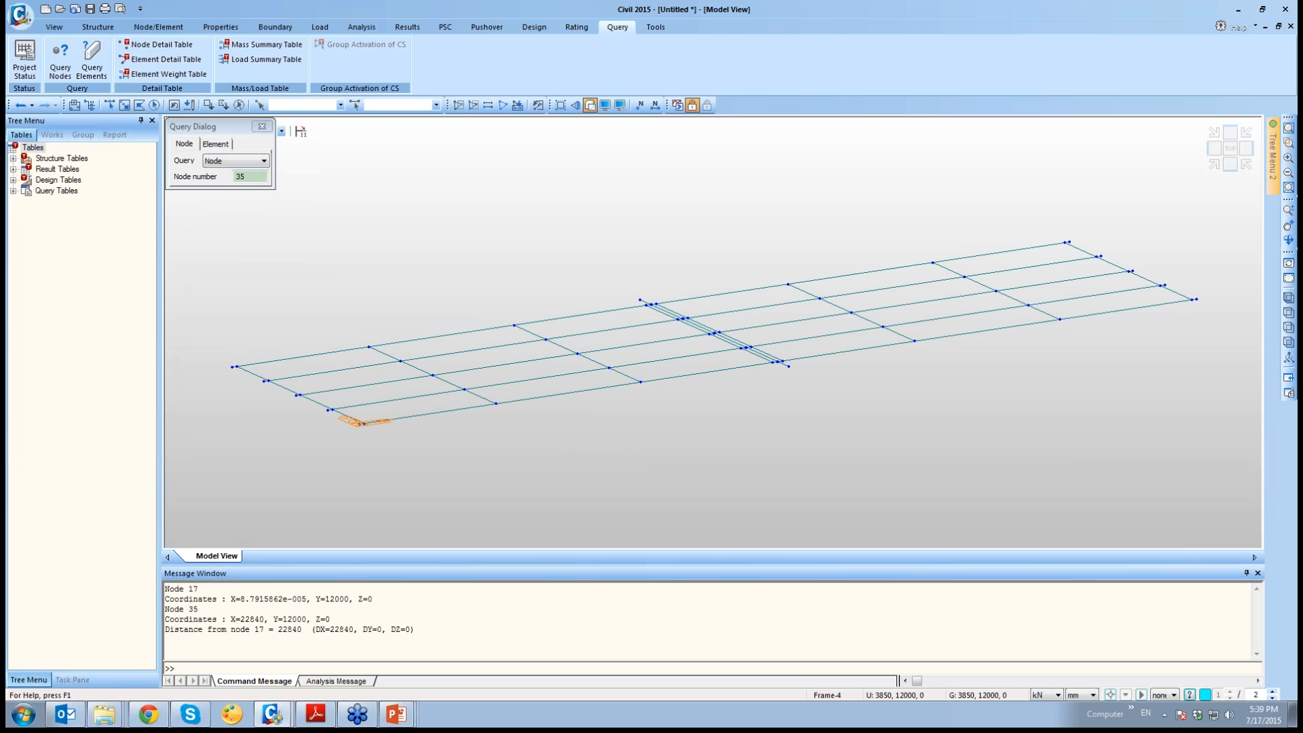
left_click(262, 127)
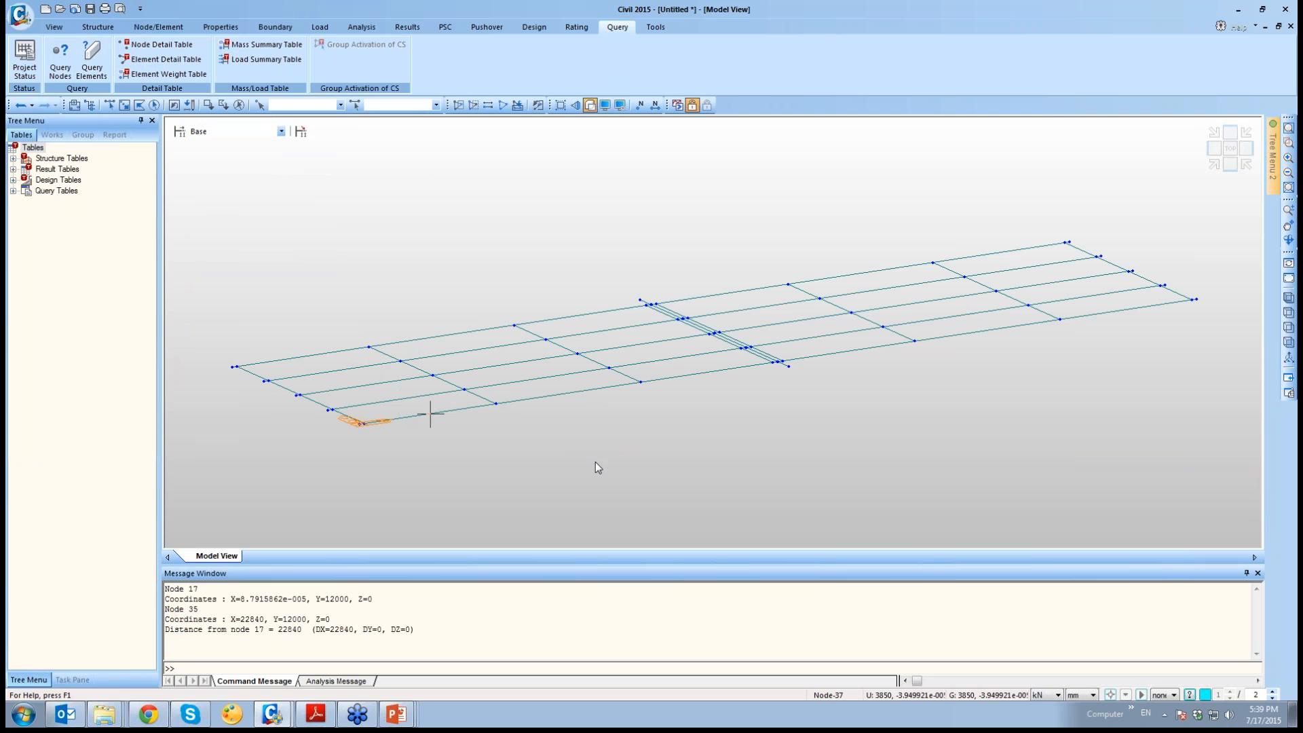
Move the two end nodes of the protruding transverse line at the middle joint by 0, 0, -2250 mm
left_click(124, 104)
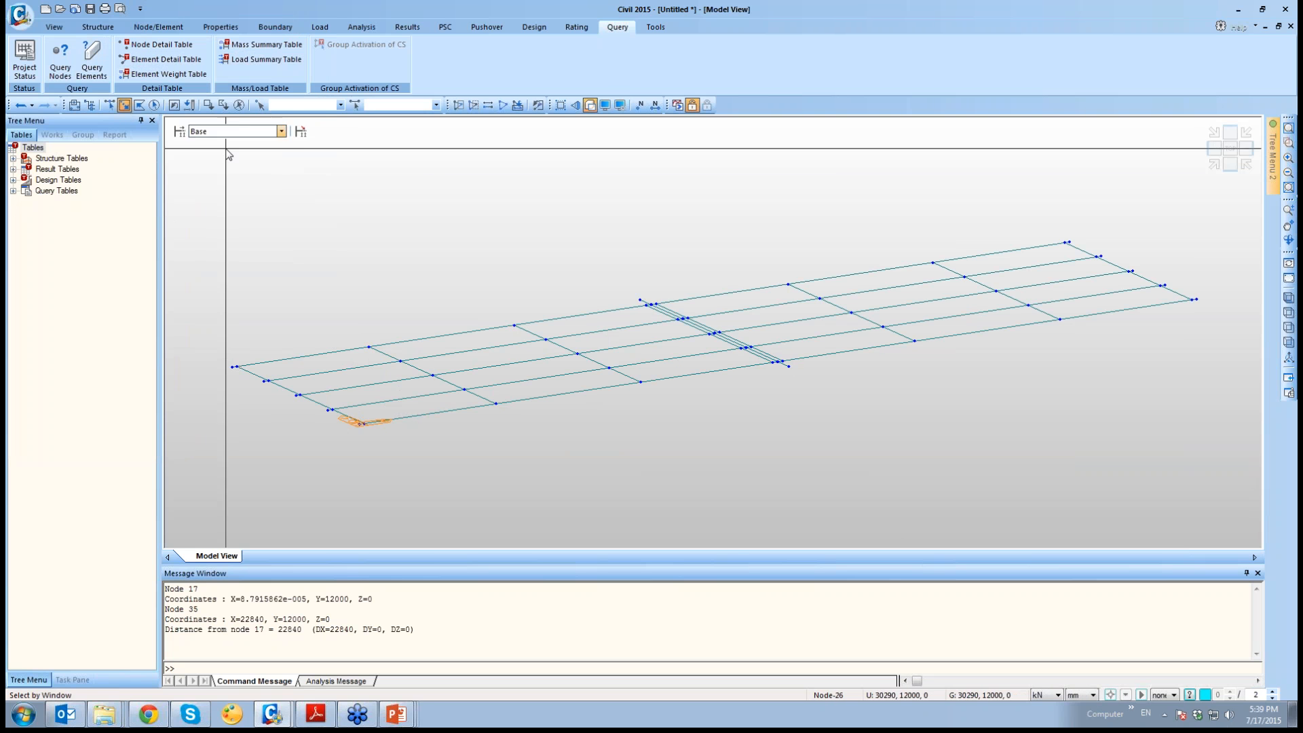
left_click(648, 304)
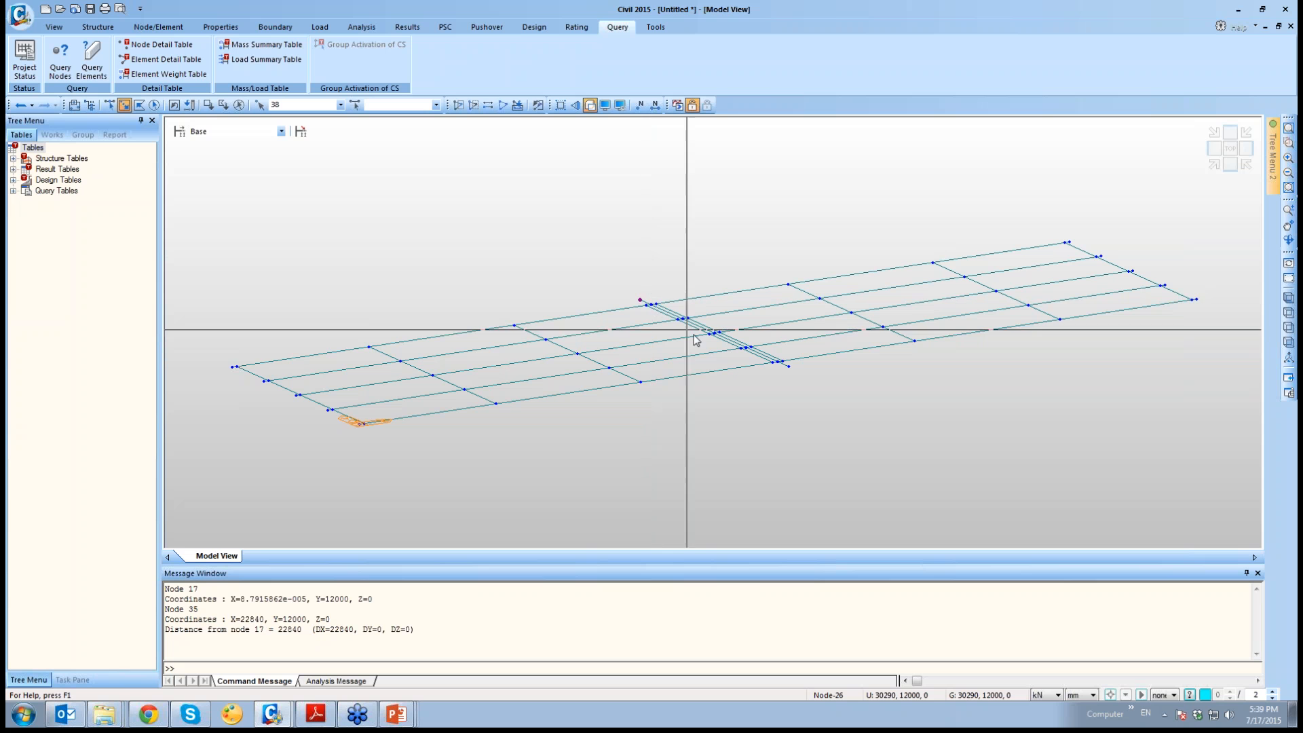
left_click(789, 367)
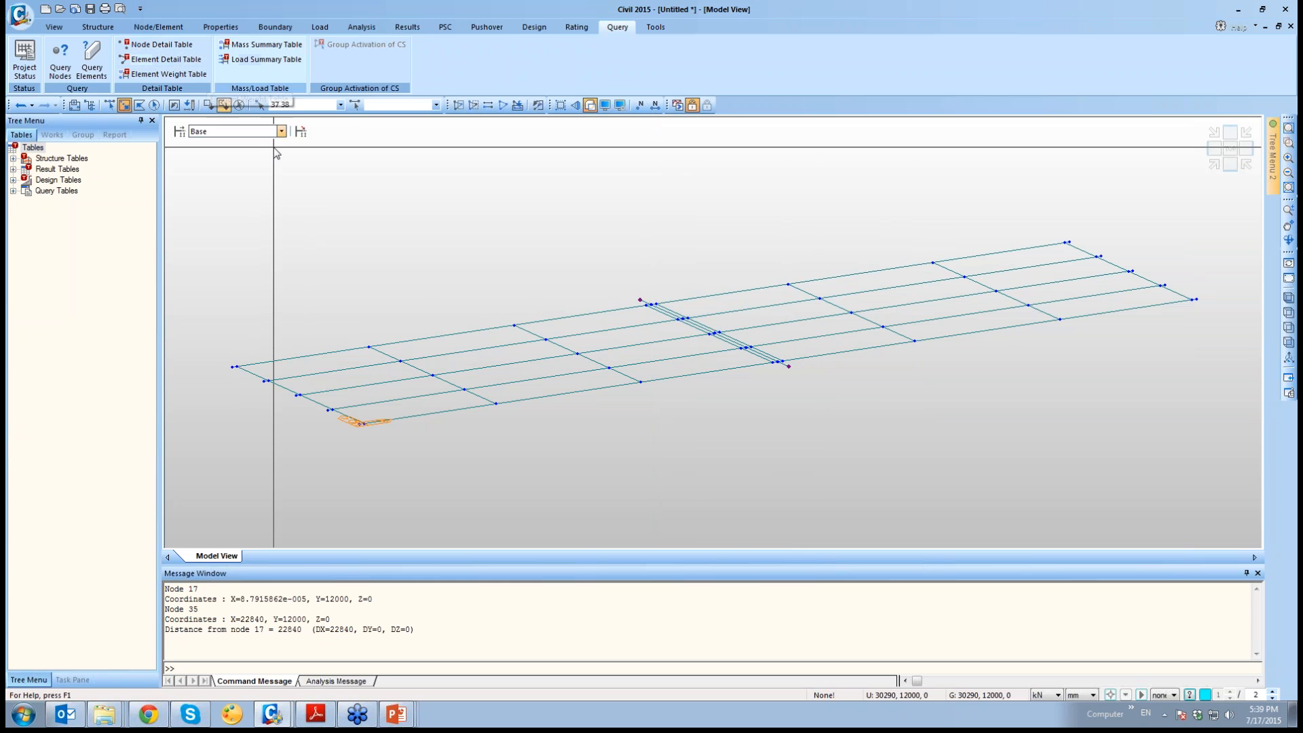
left_click(156, 27)
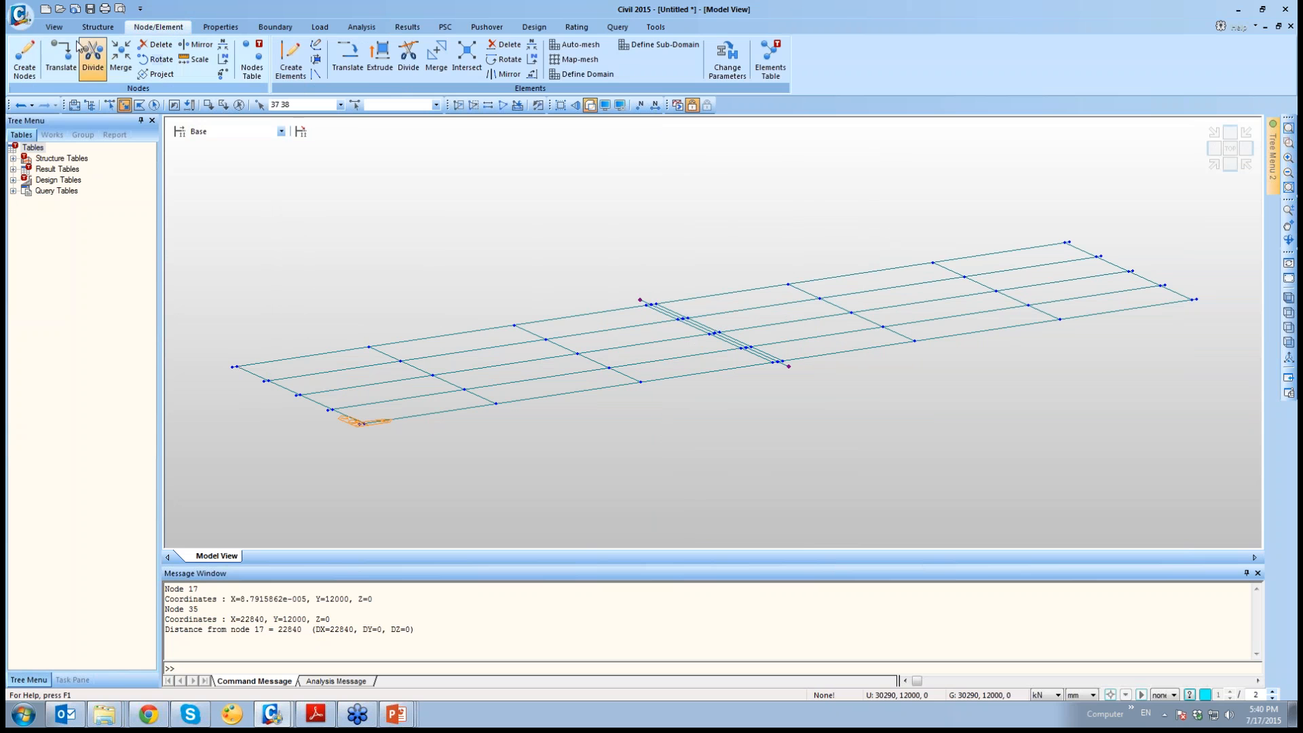
left_click(61, 57)
left_click(94, 206)
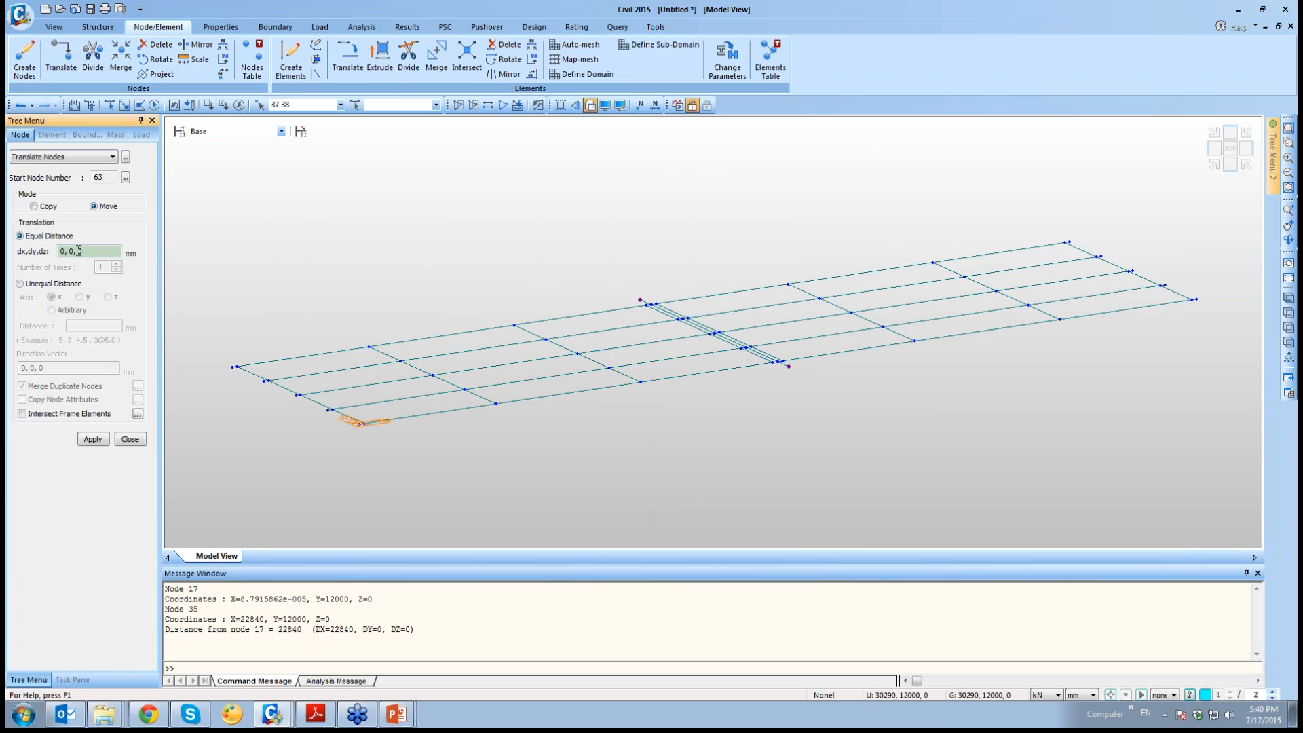
left_click_drag(78, 250, 102, 252)
type("-225")
left_click(92, 439)
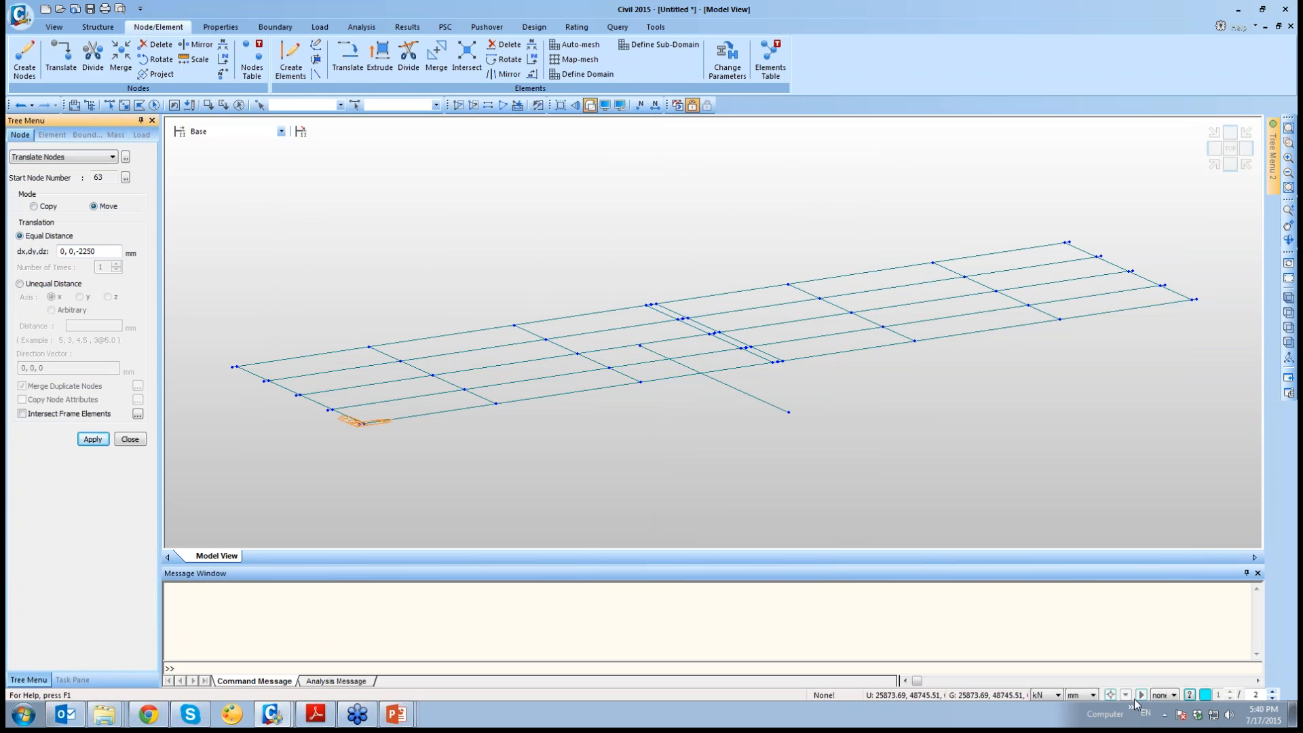
Set the length unit to m and close the node translation settings
left_click(1091, 695)
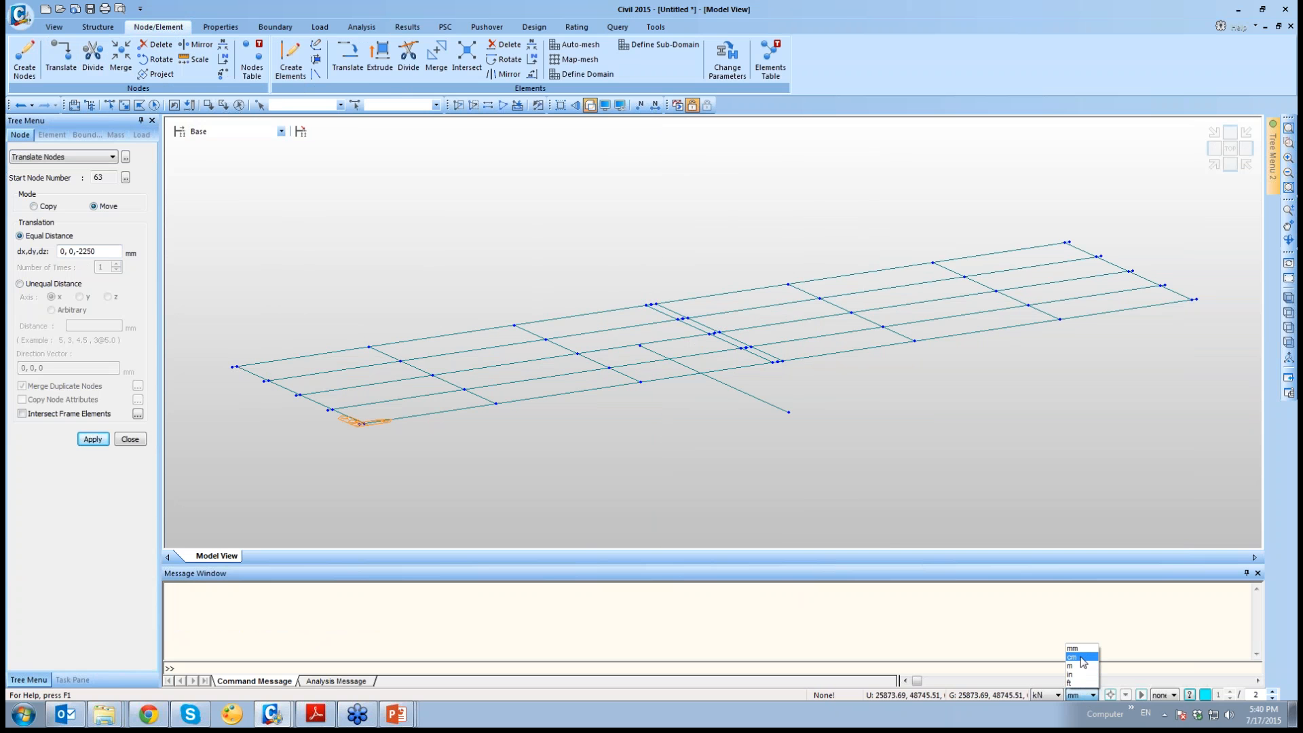
left_click(1079, 666)
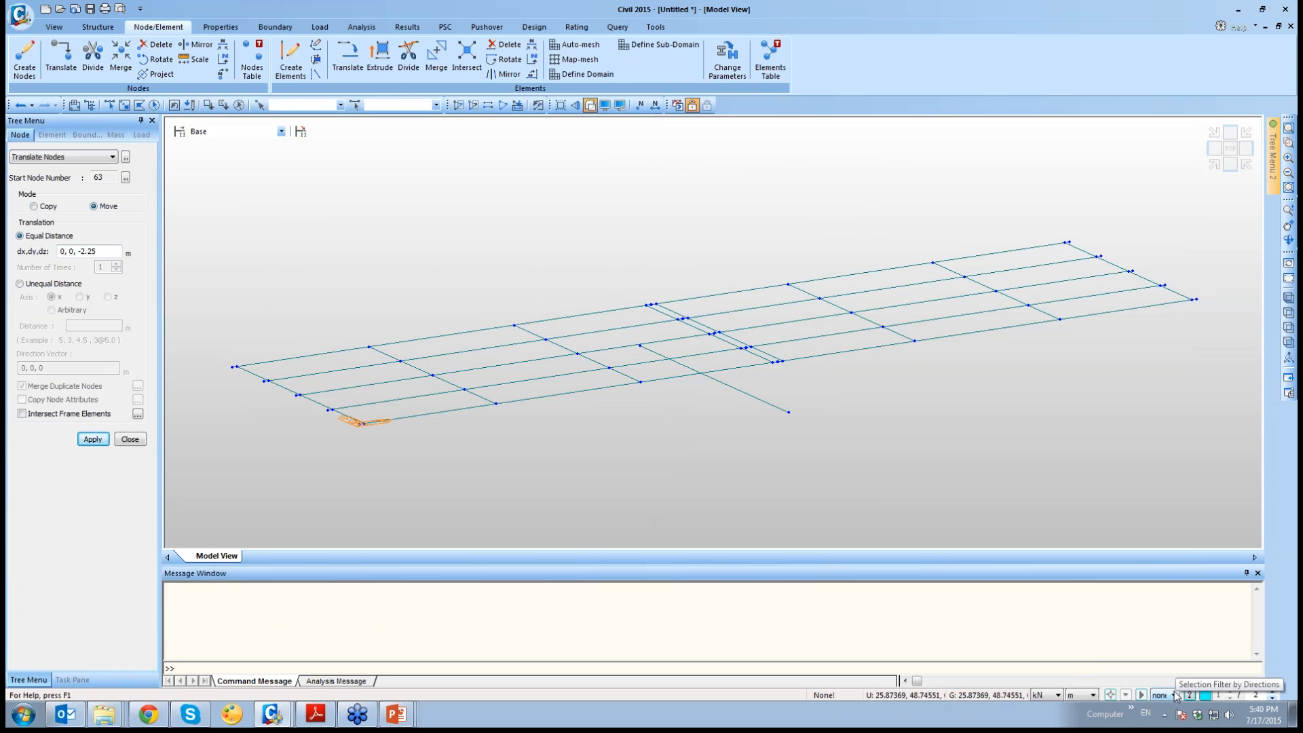
left_click(139, 440)
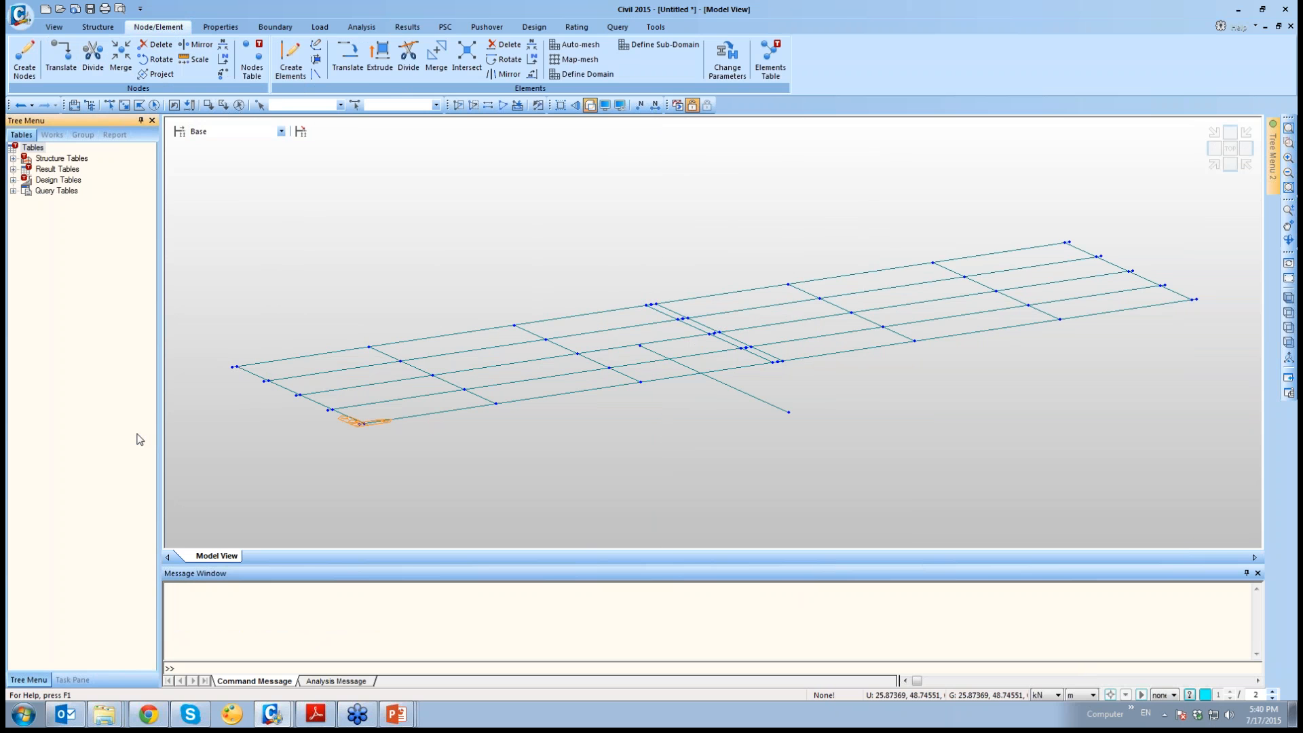
Add a concrete material using the IS(RC) standard and the M40 grade from its database
left_click(53, 135)
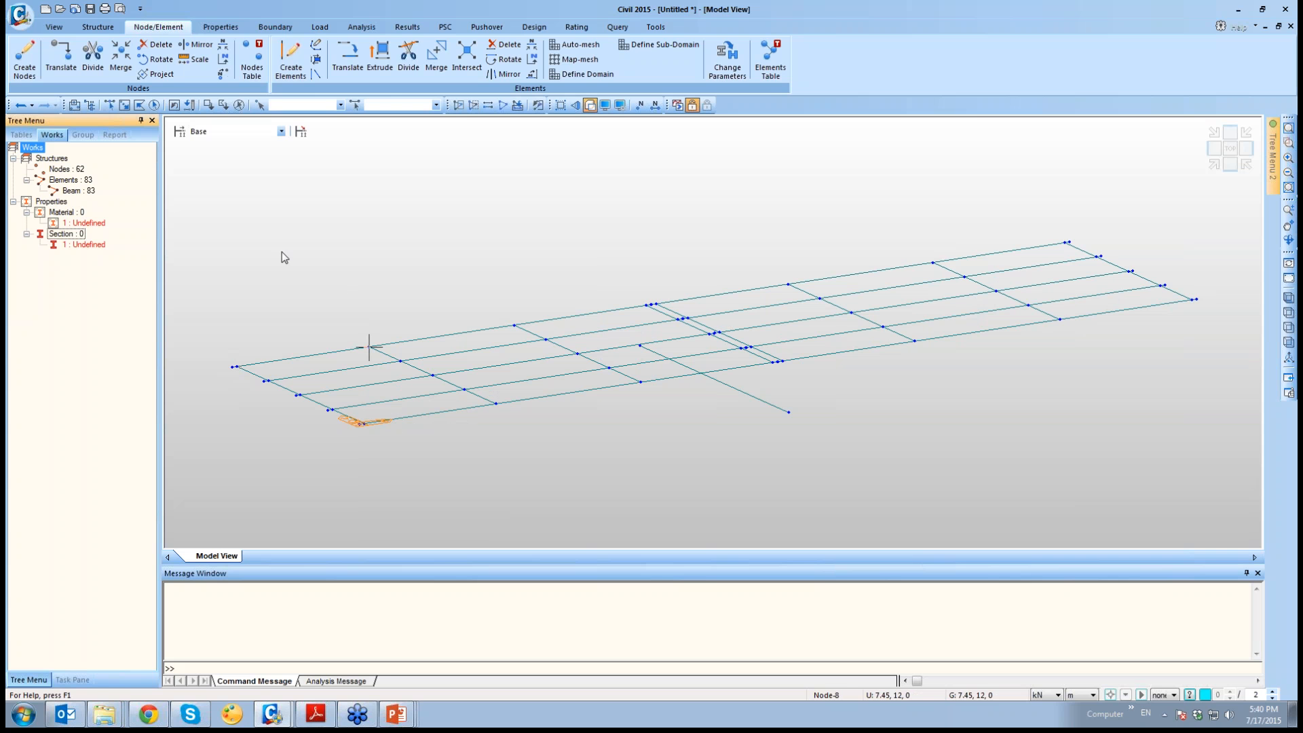
left_click(216, 29)
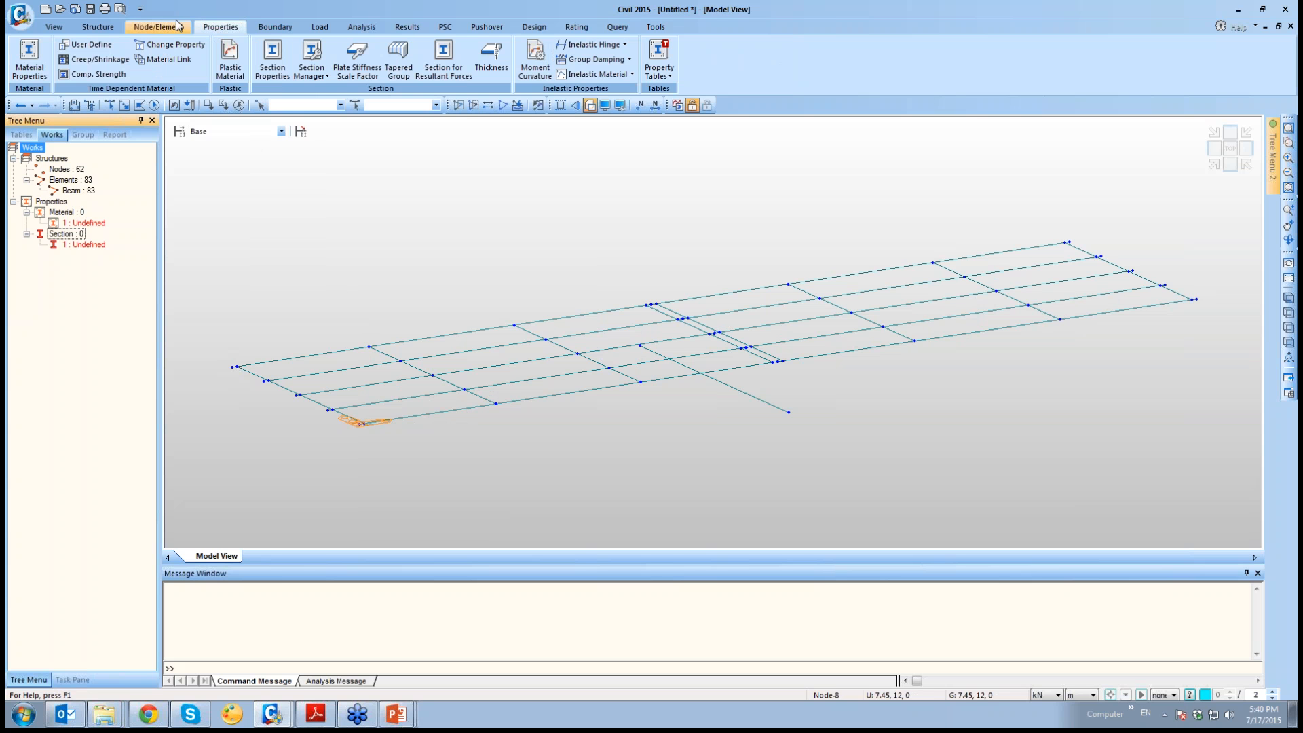
left_click(29, 73)
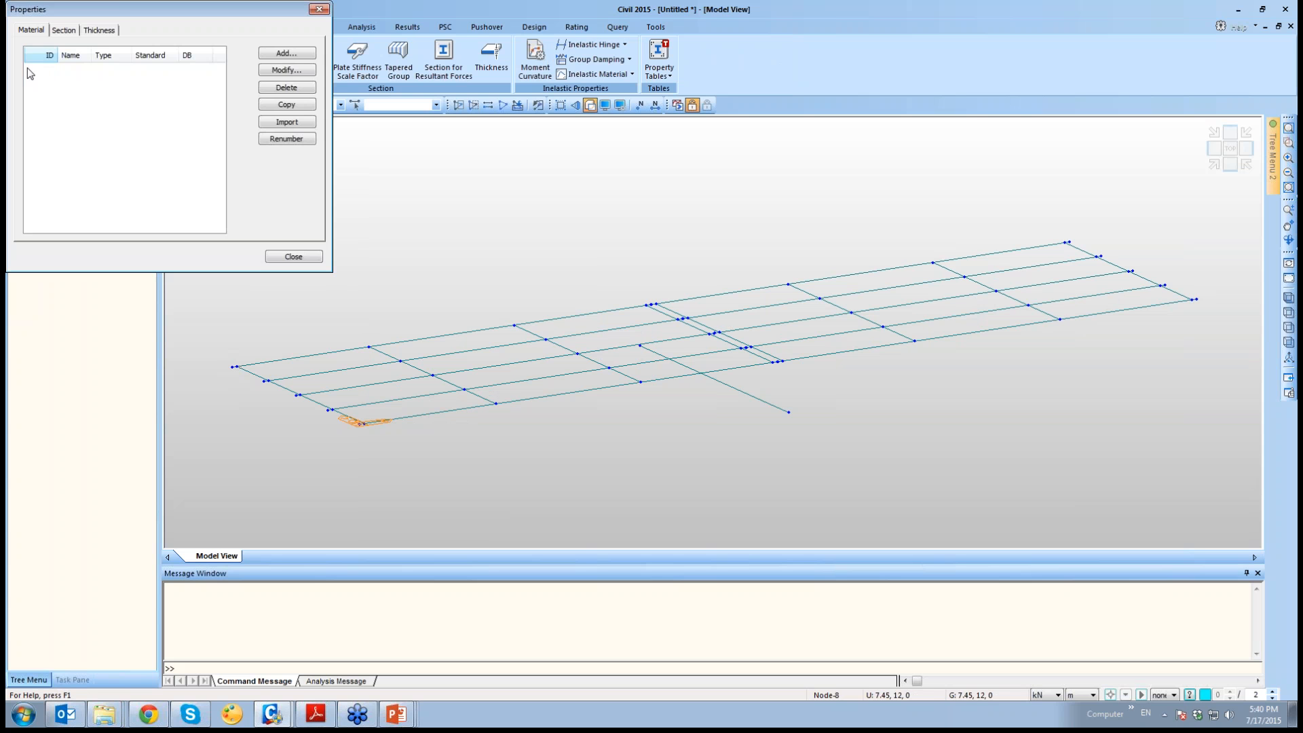
left_click(290, 54)
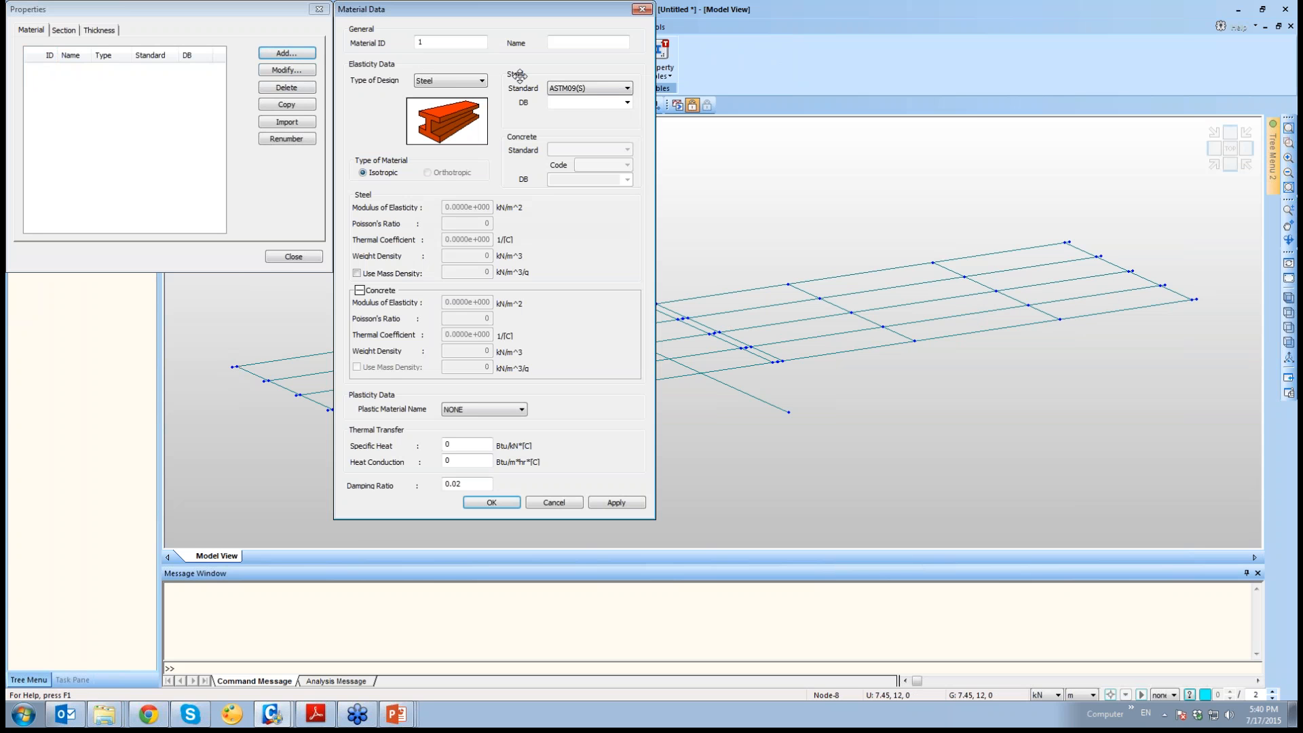
left_click(483, 82)
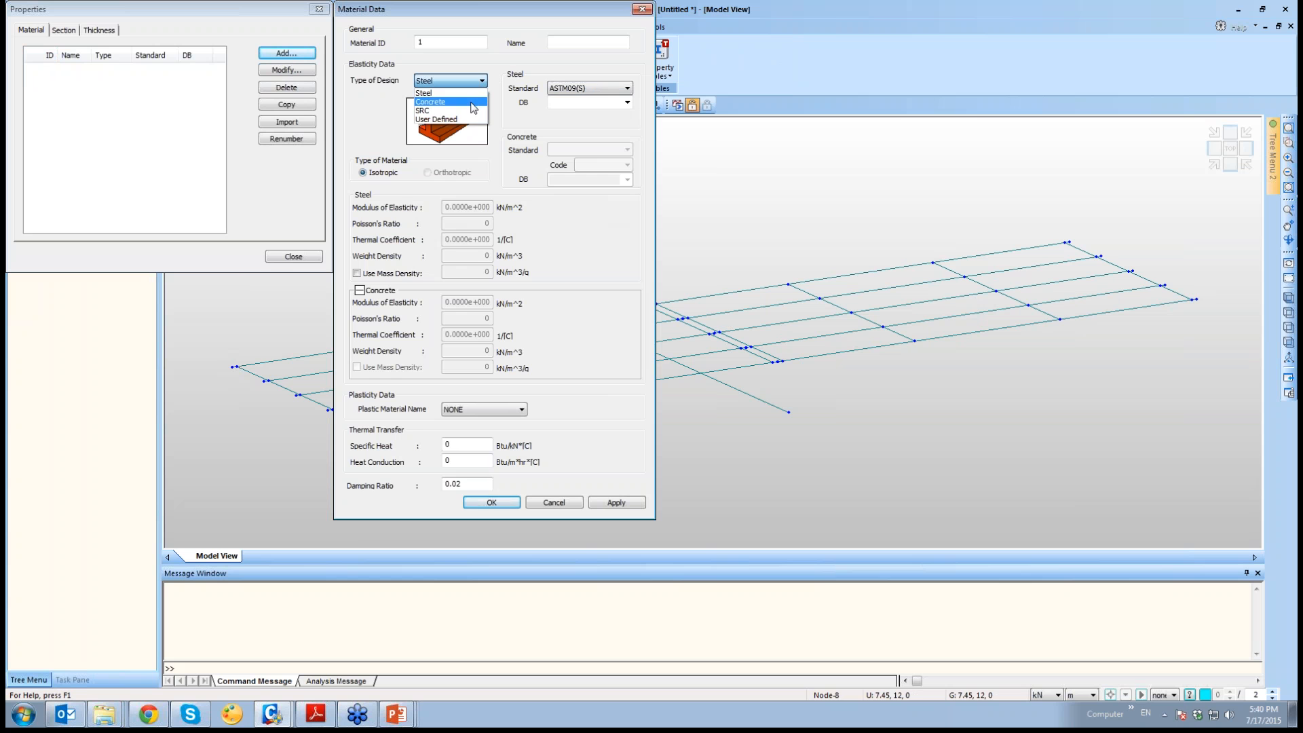
left_click(473, 102)
left_click(627, 150)
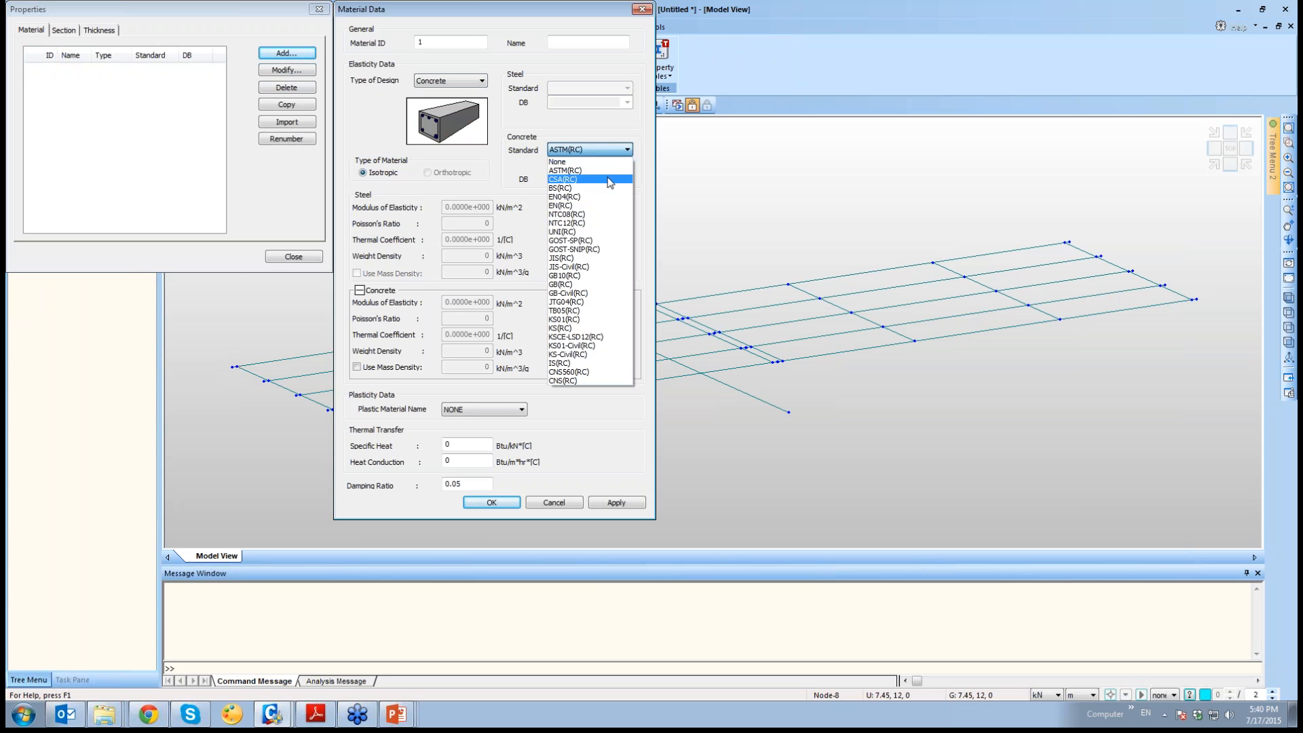
left_click(604, 364)
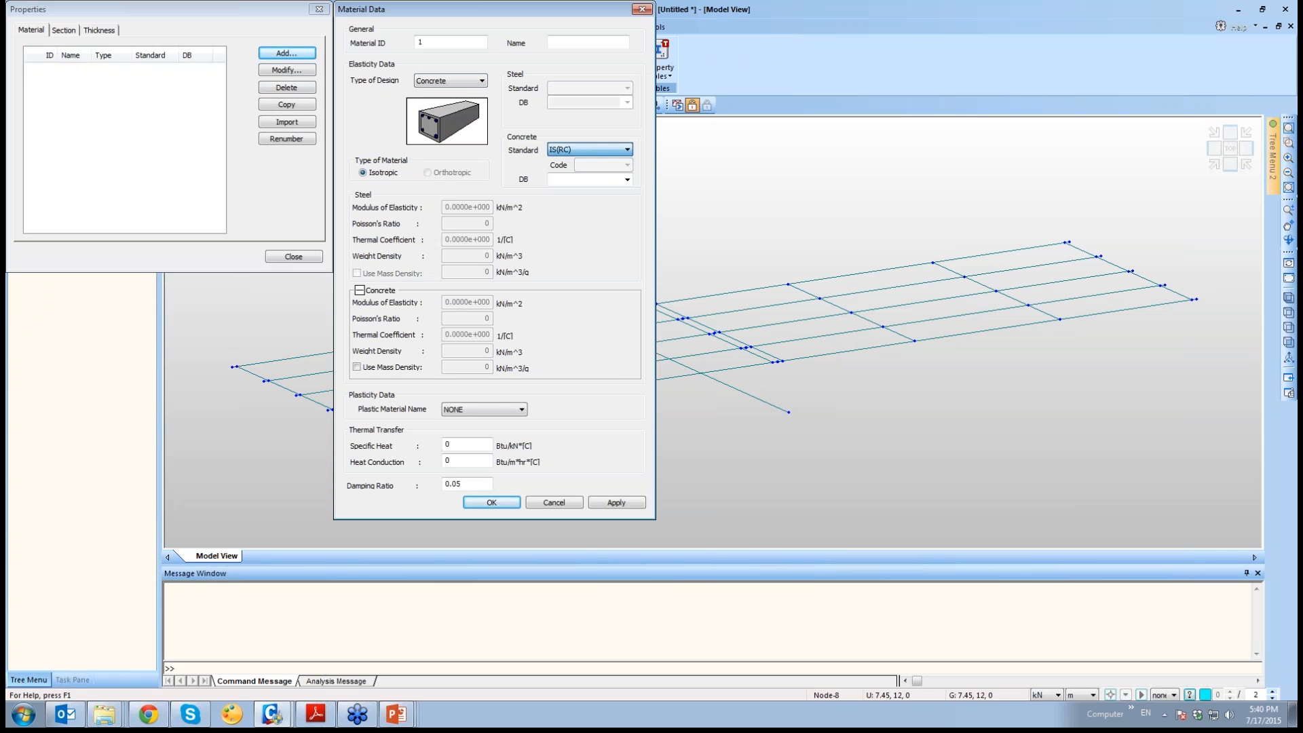
left_click(627, 180)
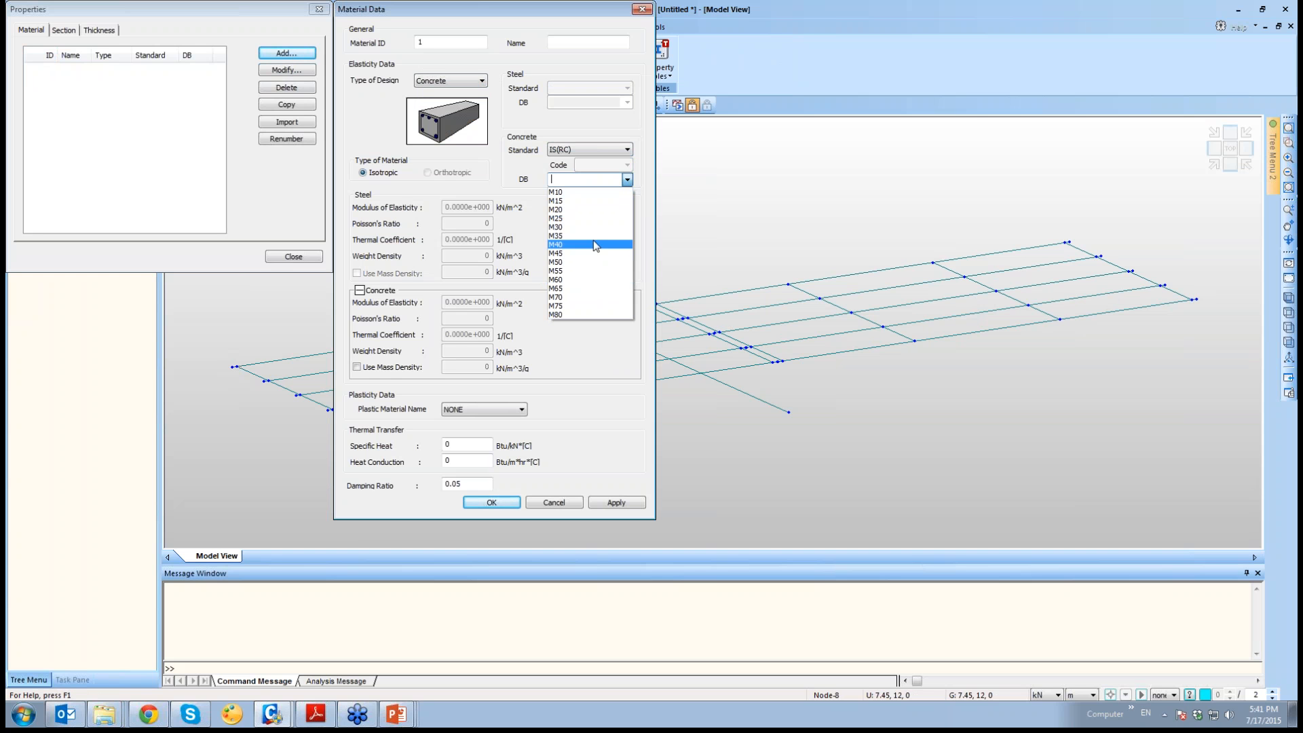
left_click(594, 244)
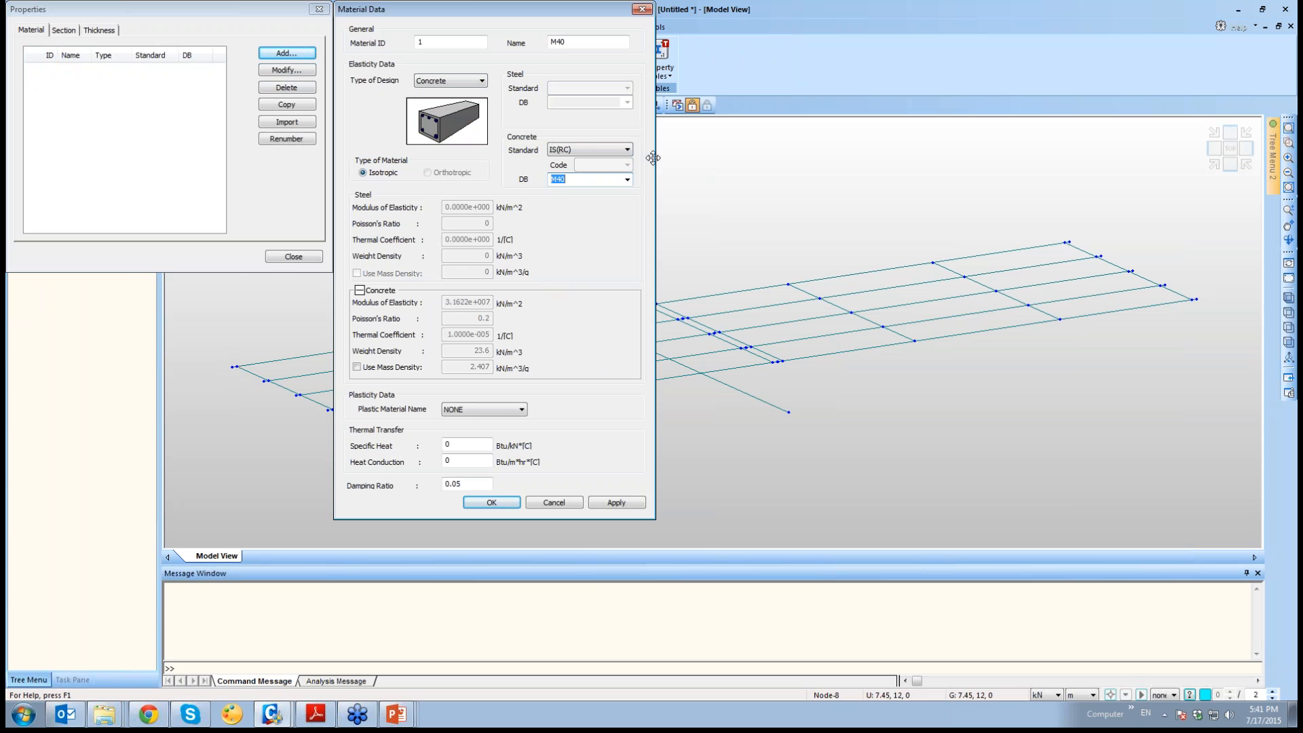
left_click(625, 503)
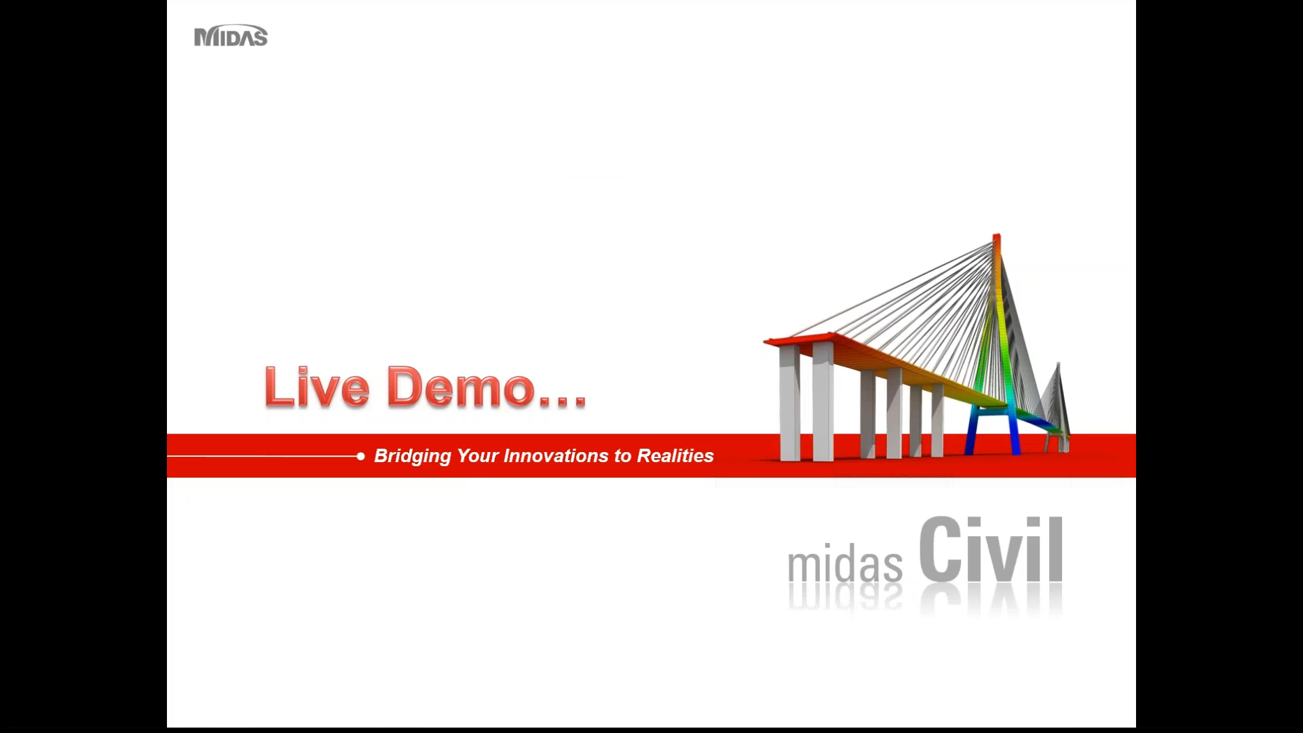
Switch from the slide show back to the untitled model in Civil 2015
key("super")
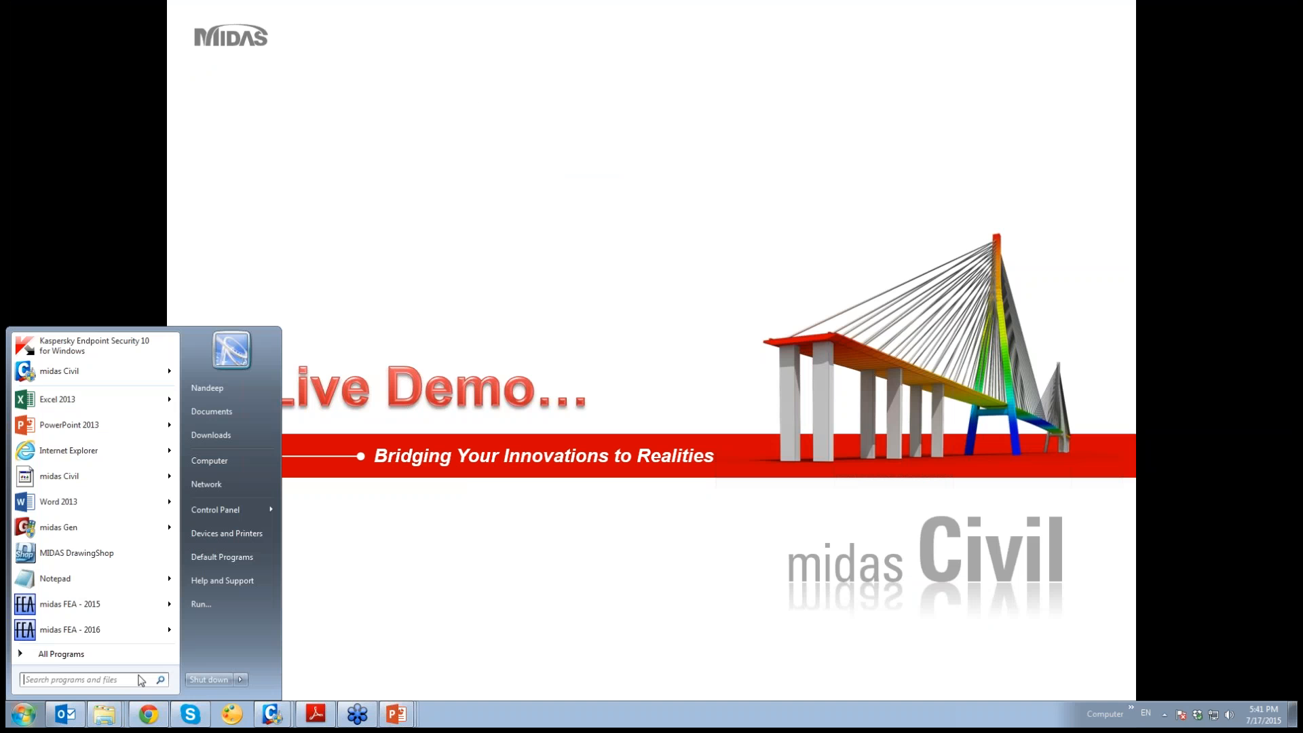
left_click(271, 714)
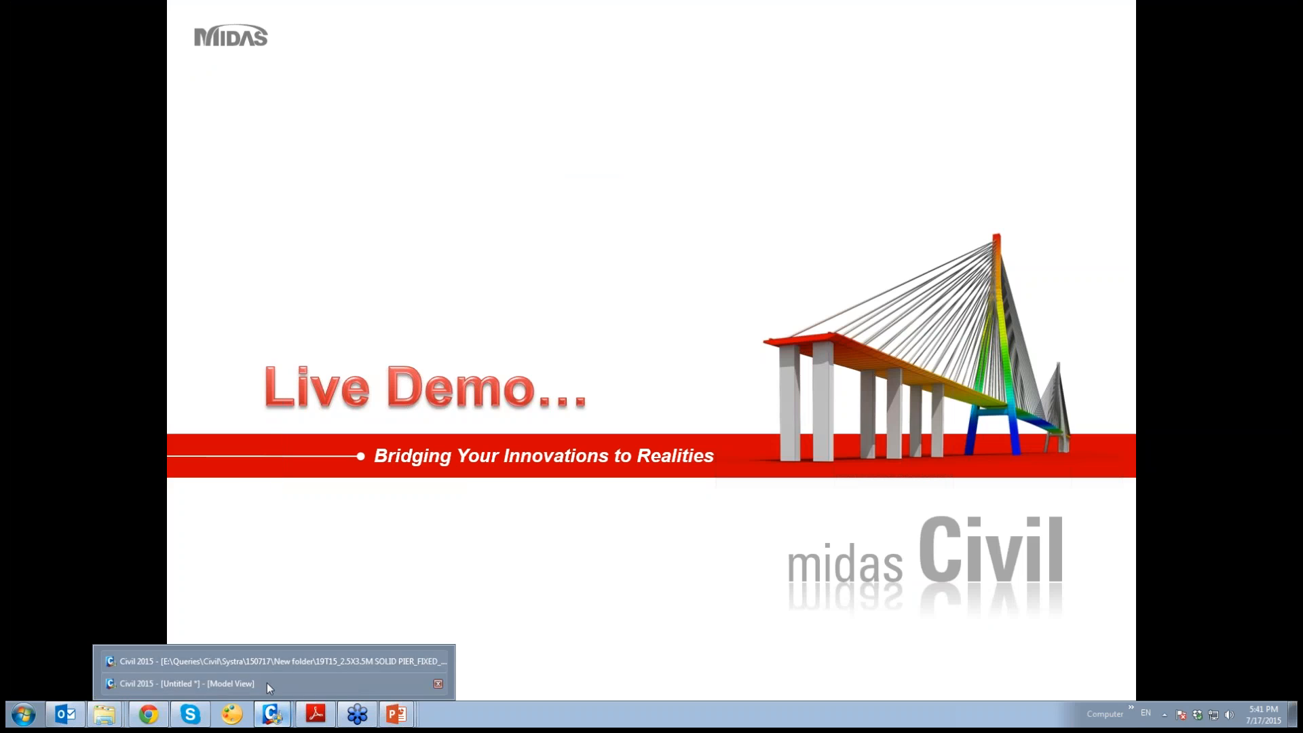
left_click(267, 682)
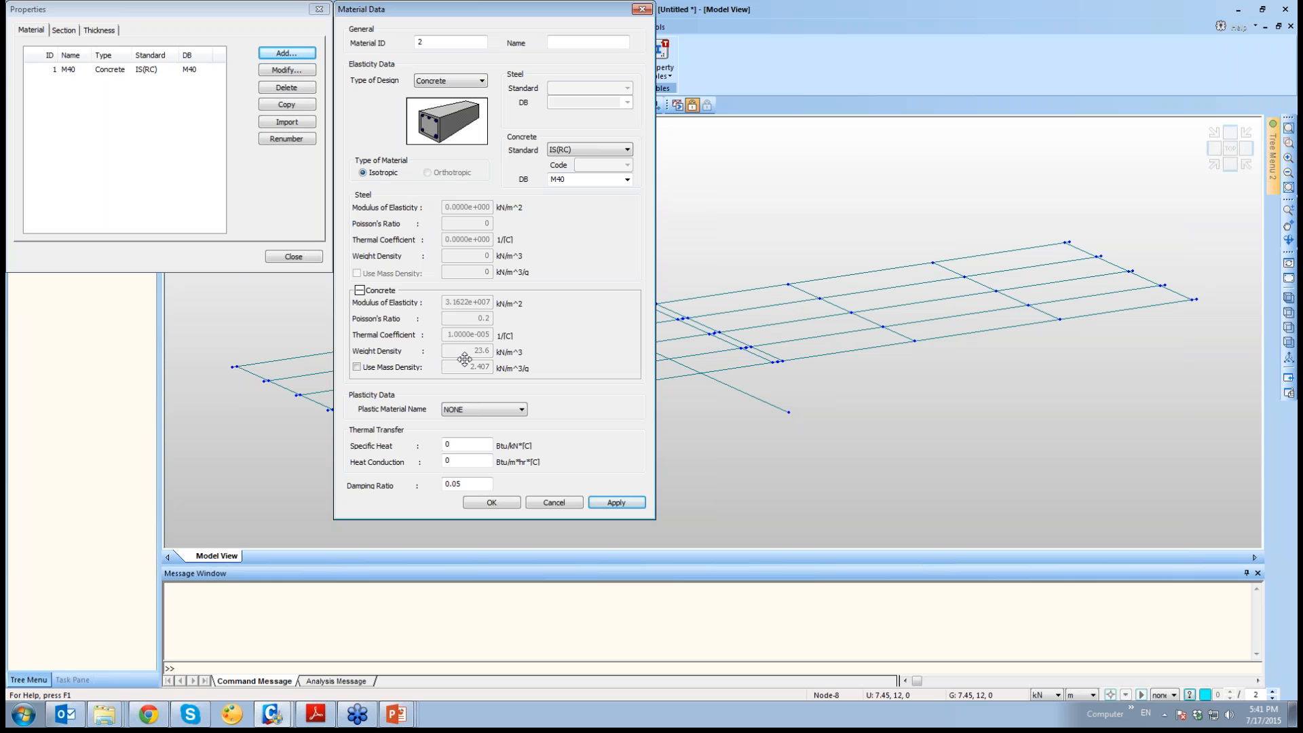
Add a second concrete material named Dummy with standard None and weight density 0
left_click(626, 150)
left_click(622, 163)
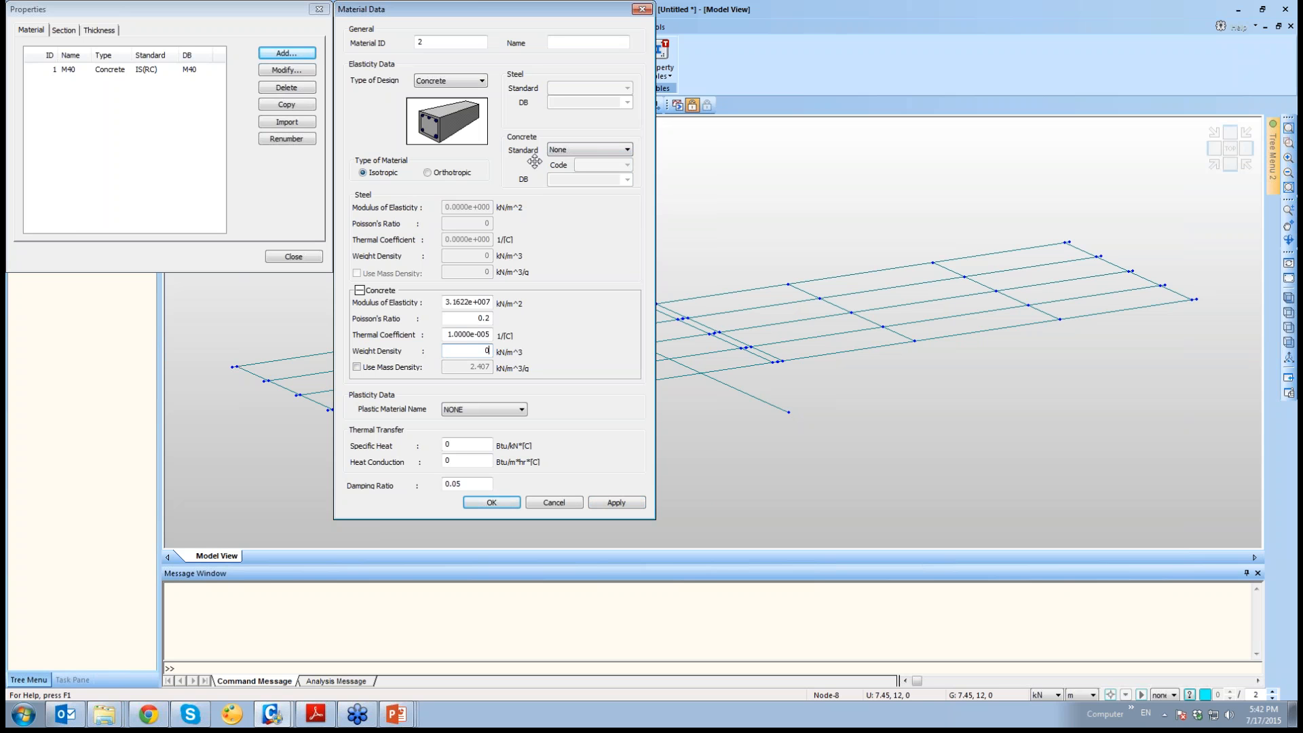
left_click(566, 43)
left_click(500, 502)
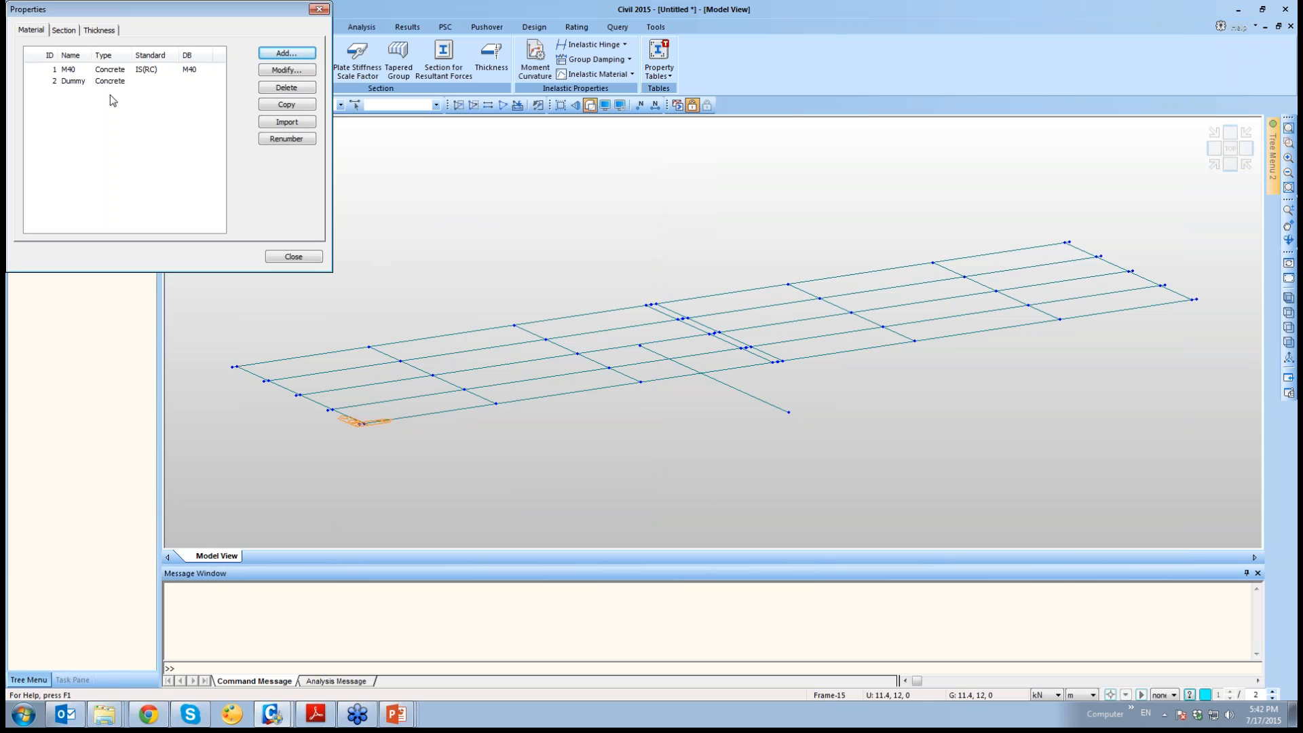
Import only the Tendon material from Final I Girder Model.mcb, keeping its ID, and close the material properties
left_click(288, 124)
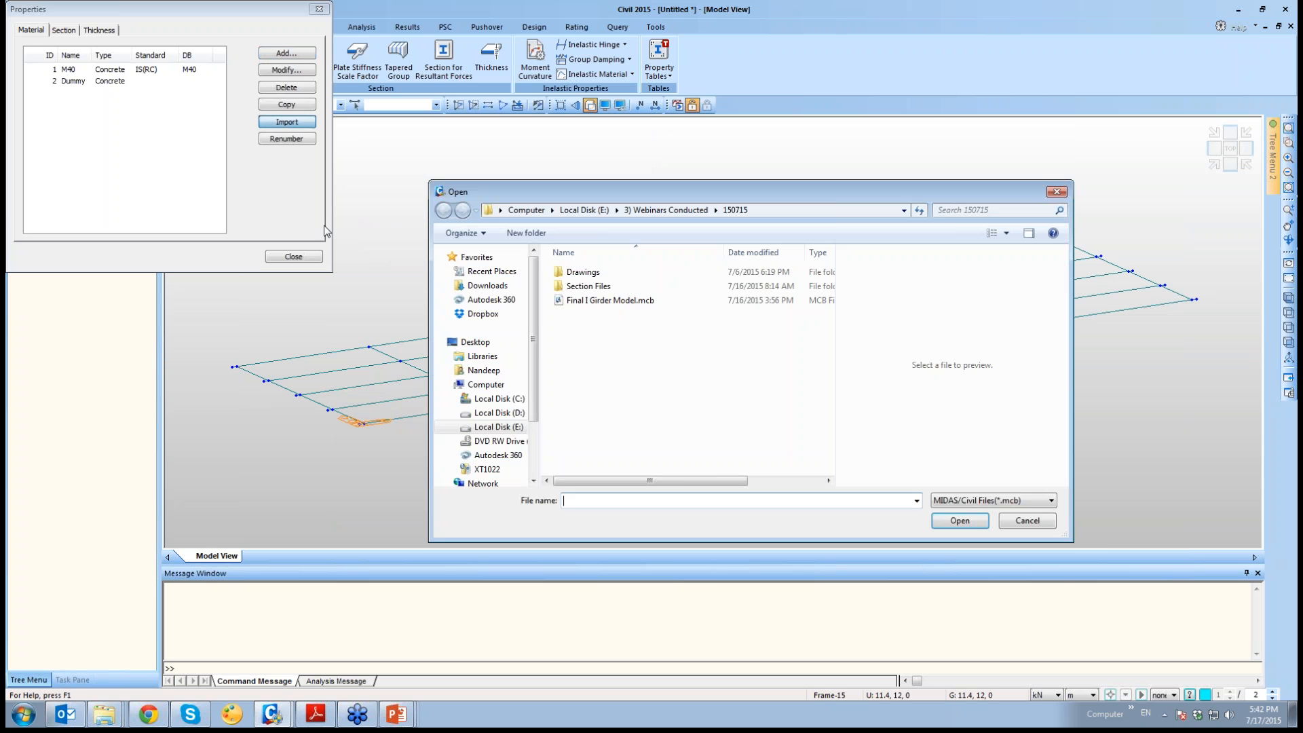
double_click(611, 300)
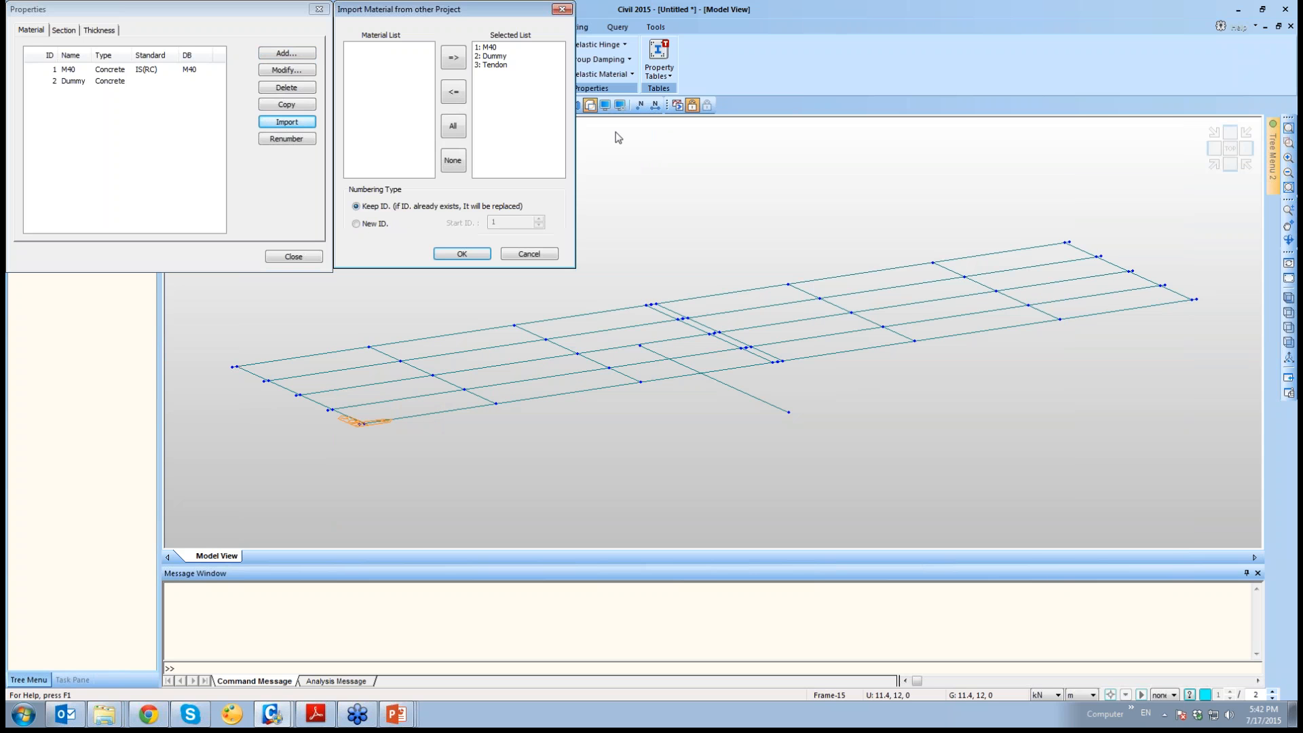
left_click(490, 56)
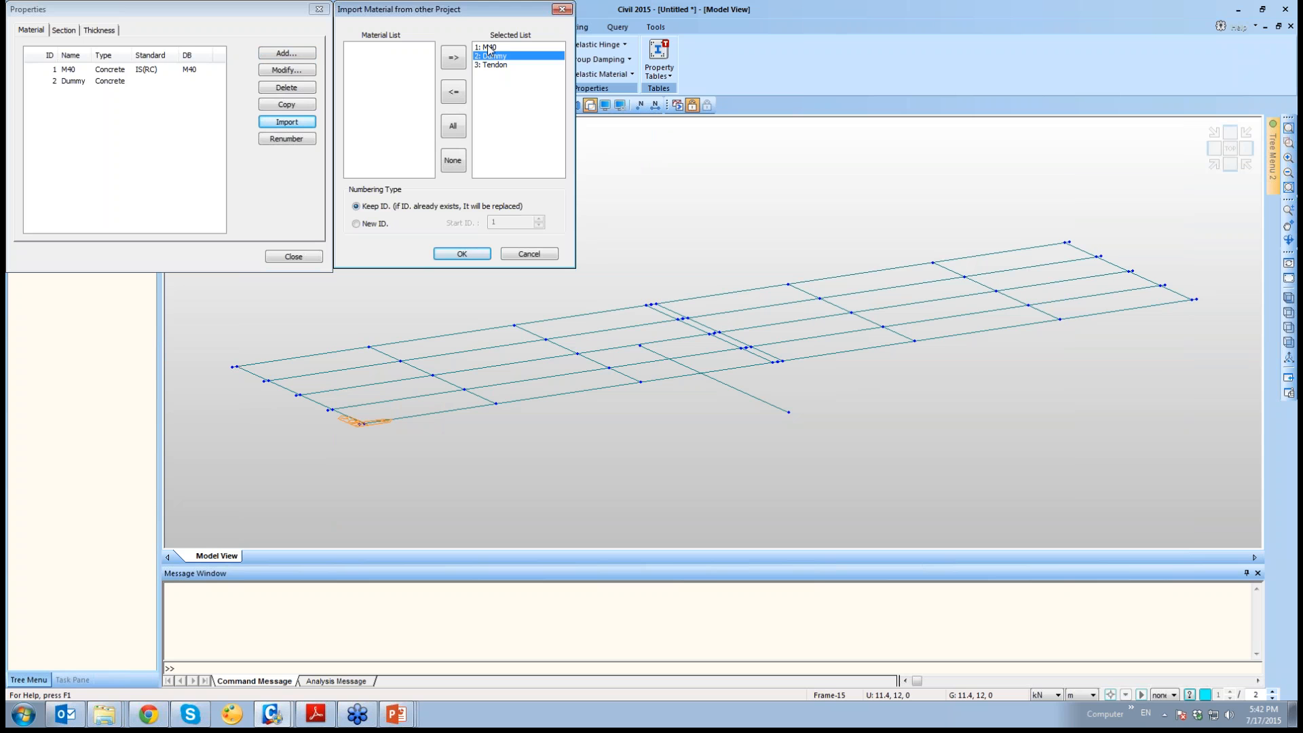
left_click(489, 47, "ctrl")
left_click(453, 92)
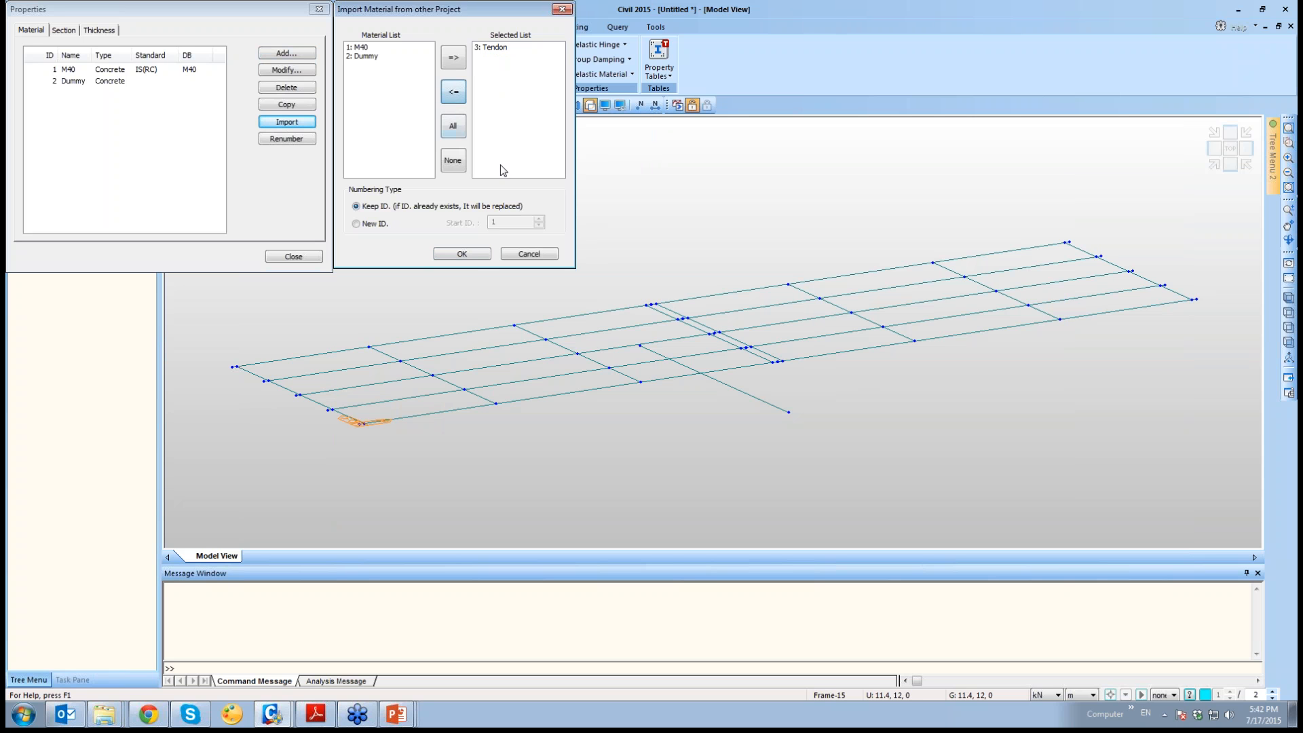
left_click(462, 254)
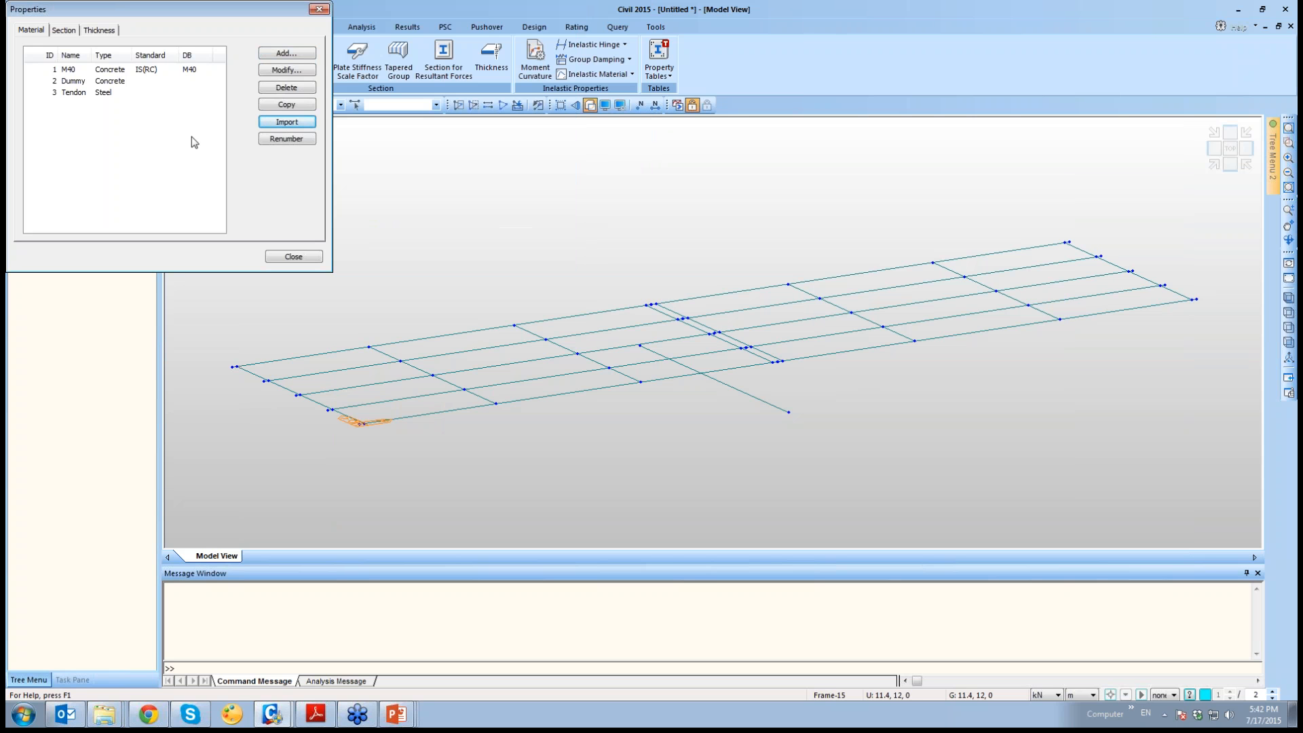
left_click(294, 256)
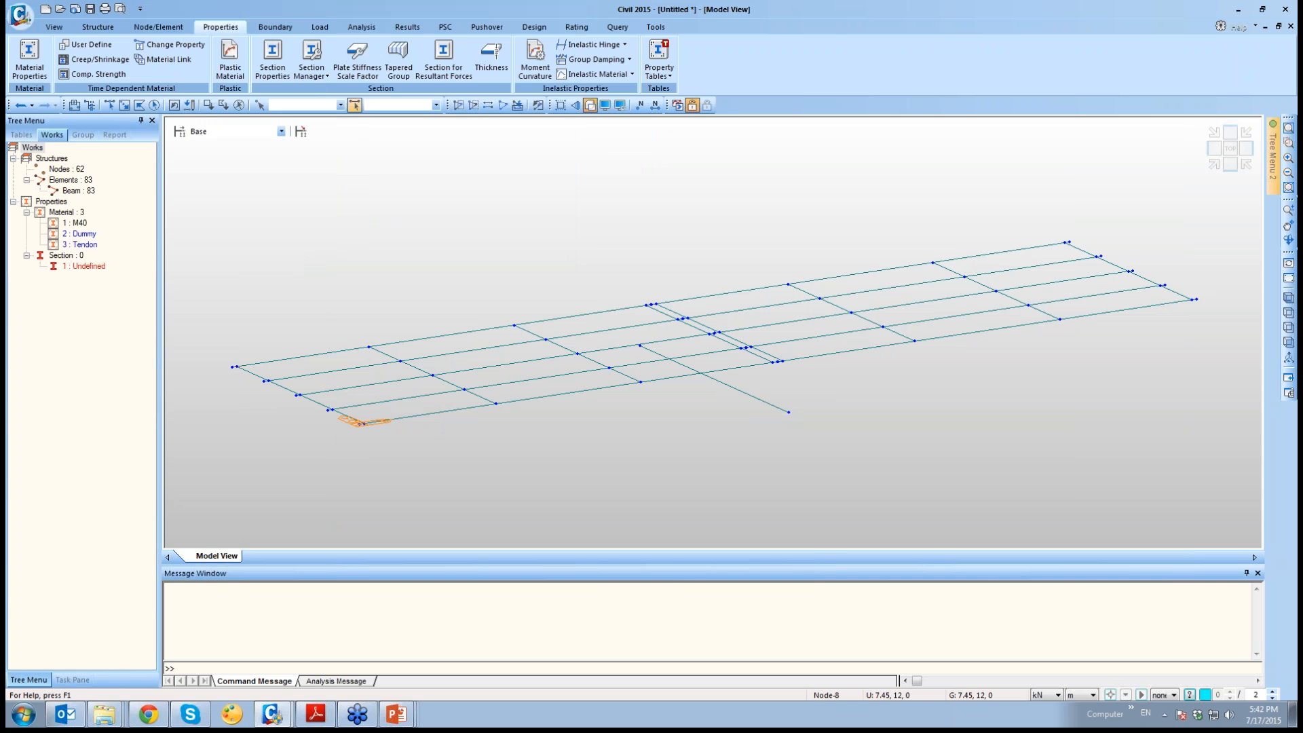
Start a new section definition and move the Section Data dialog clear of the Properties dialog
left_click(269, 77)
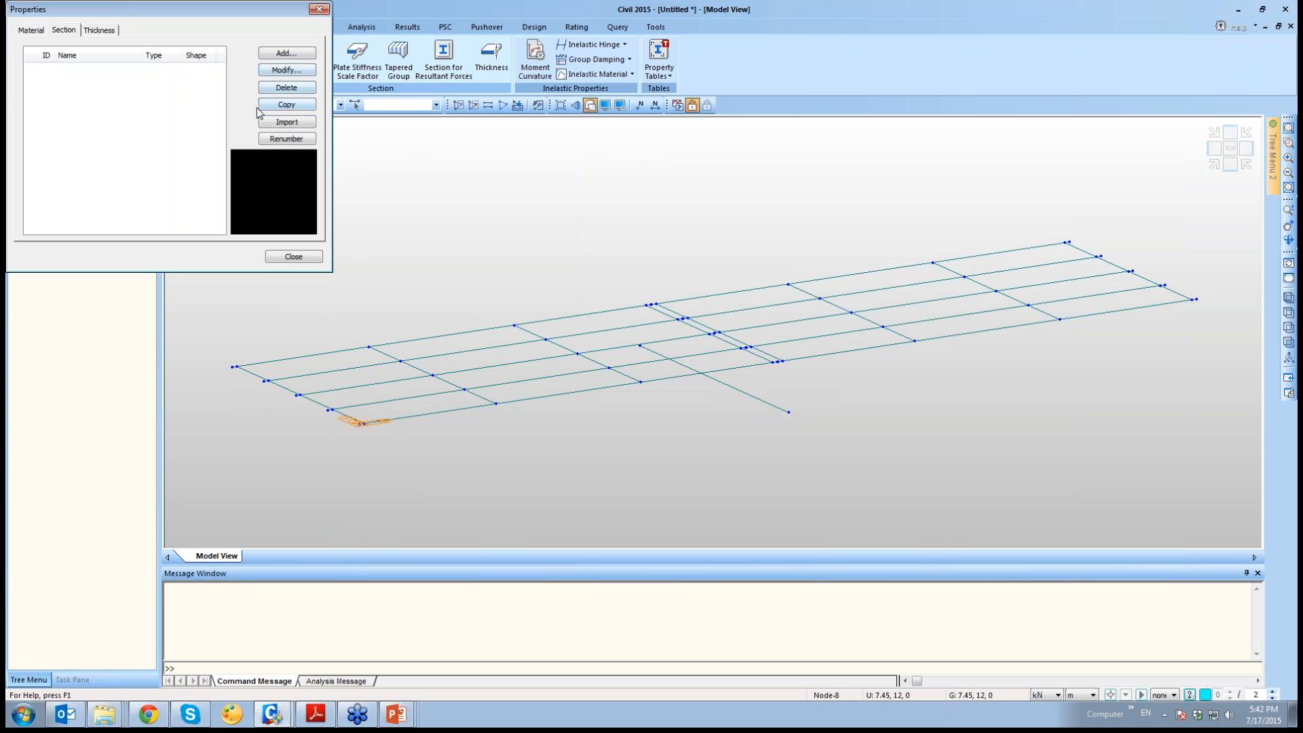
left_click(270, 54)
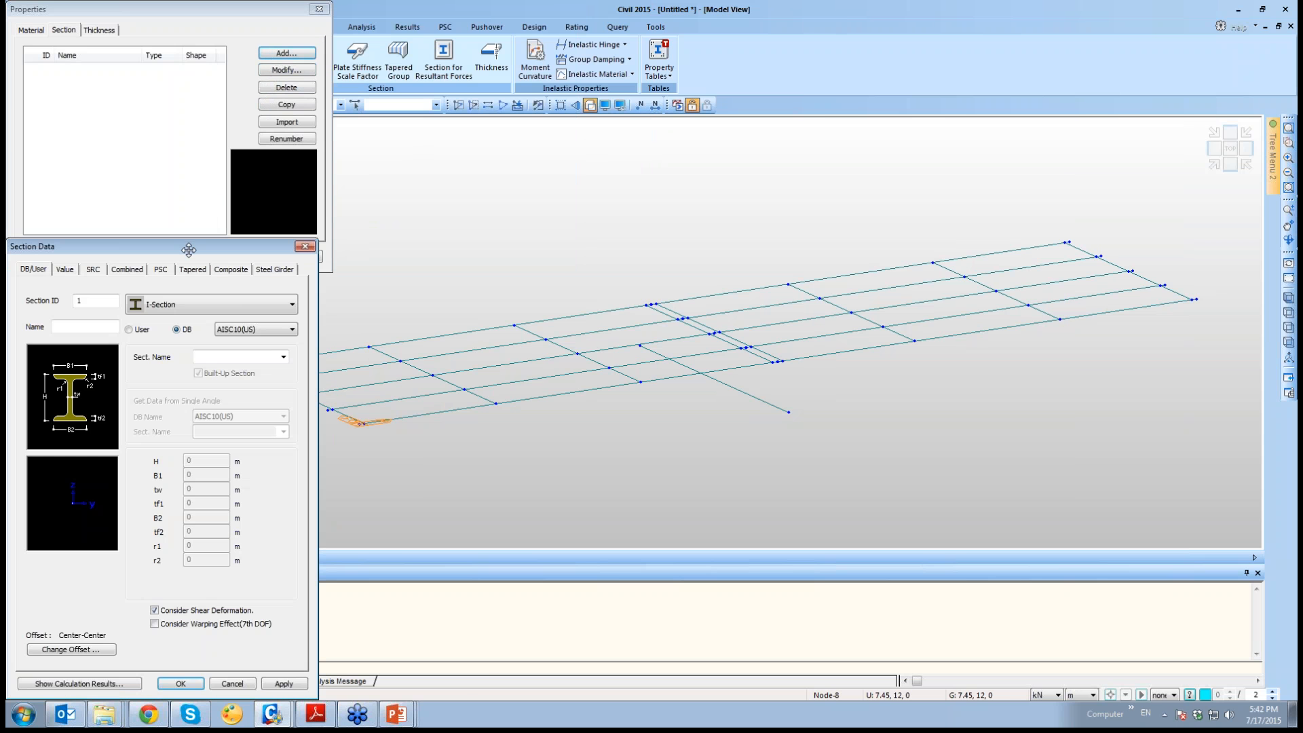
left_click_drag(189, 248, 612, 91)
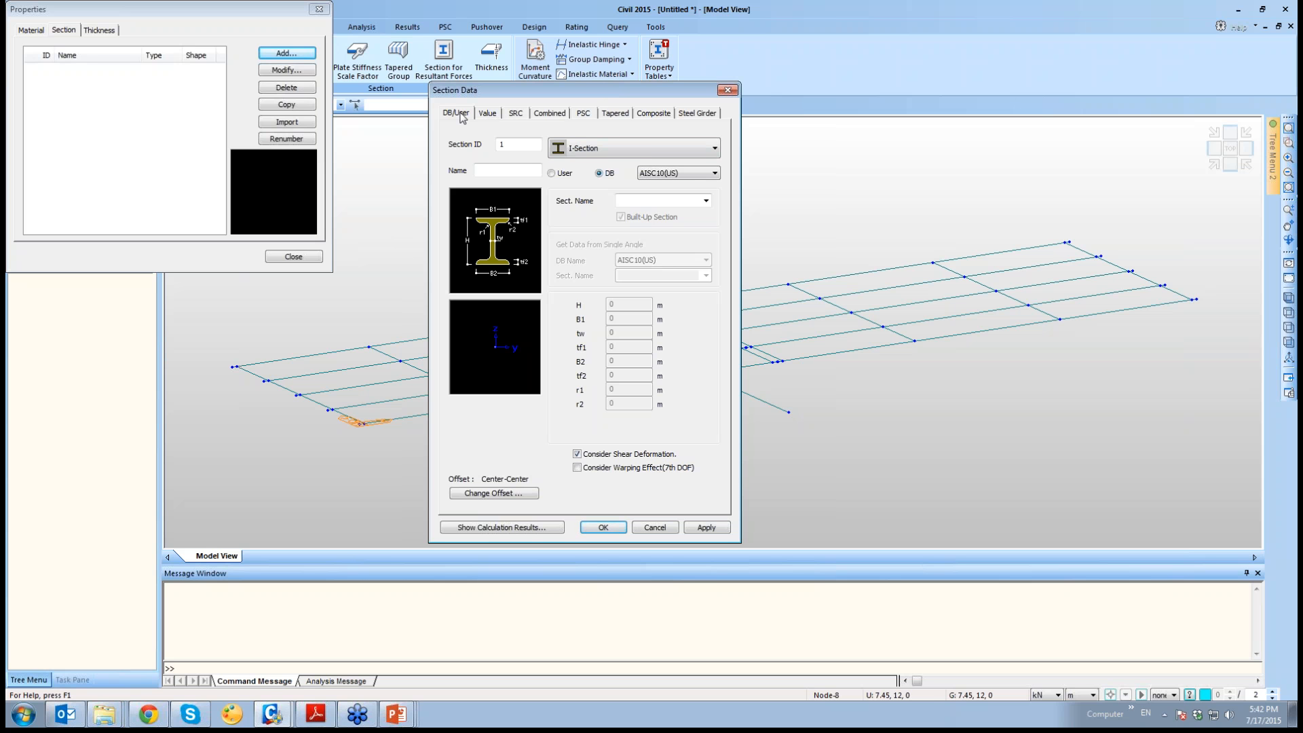
Set the new section's shape to Solid Round with user-defined dimensions
left_click(653, 148)
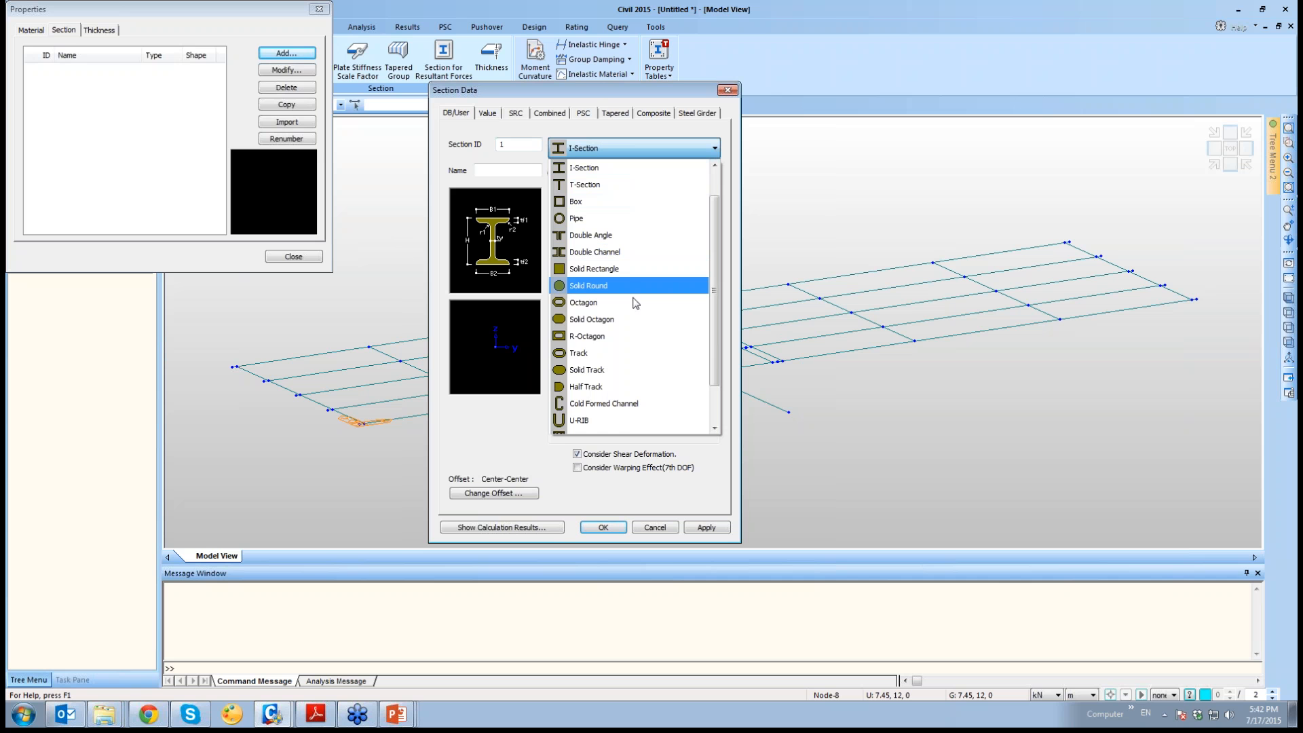
left_click_drag(714, 375, 717, 392)
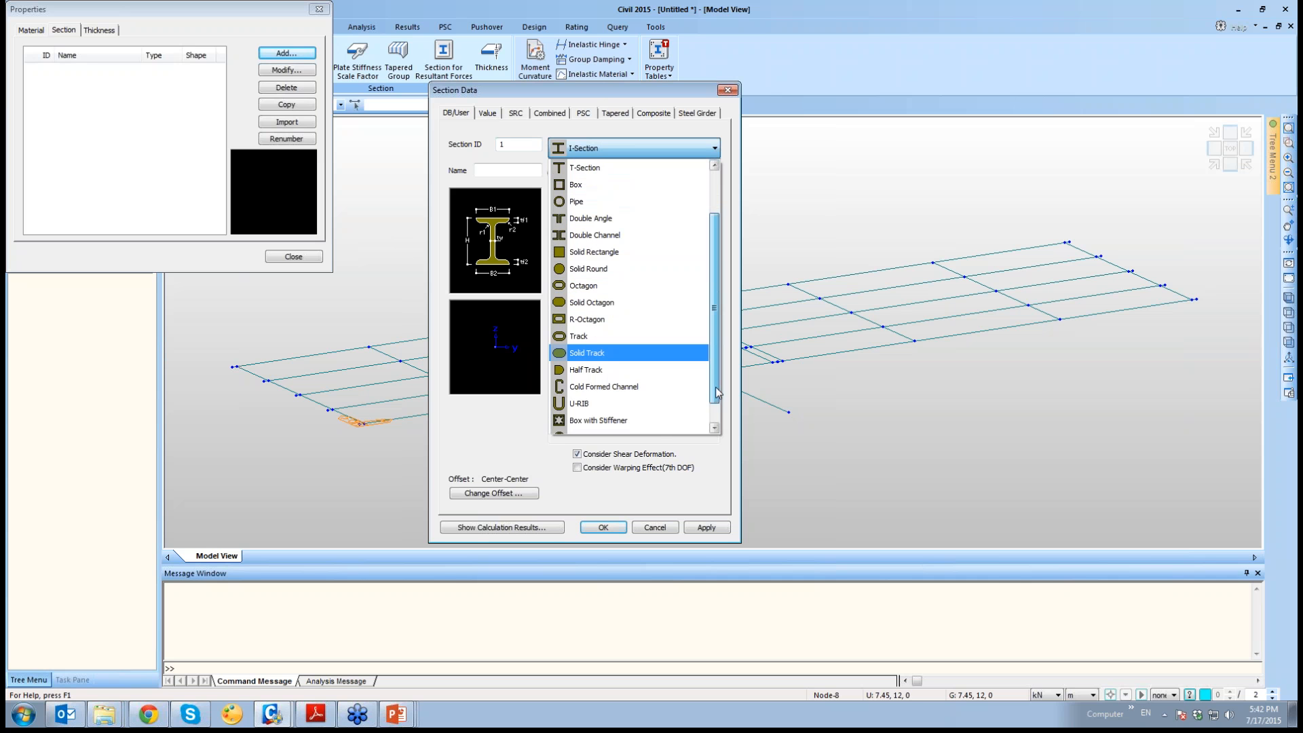
left_click(583, 267)
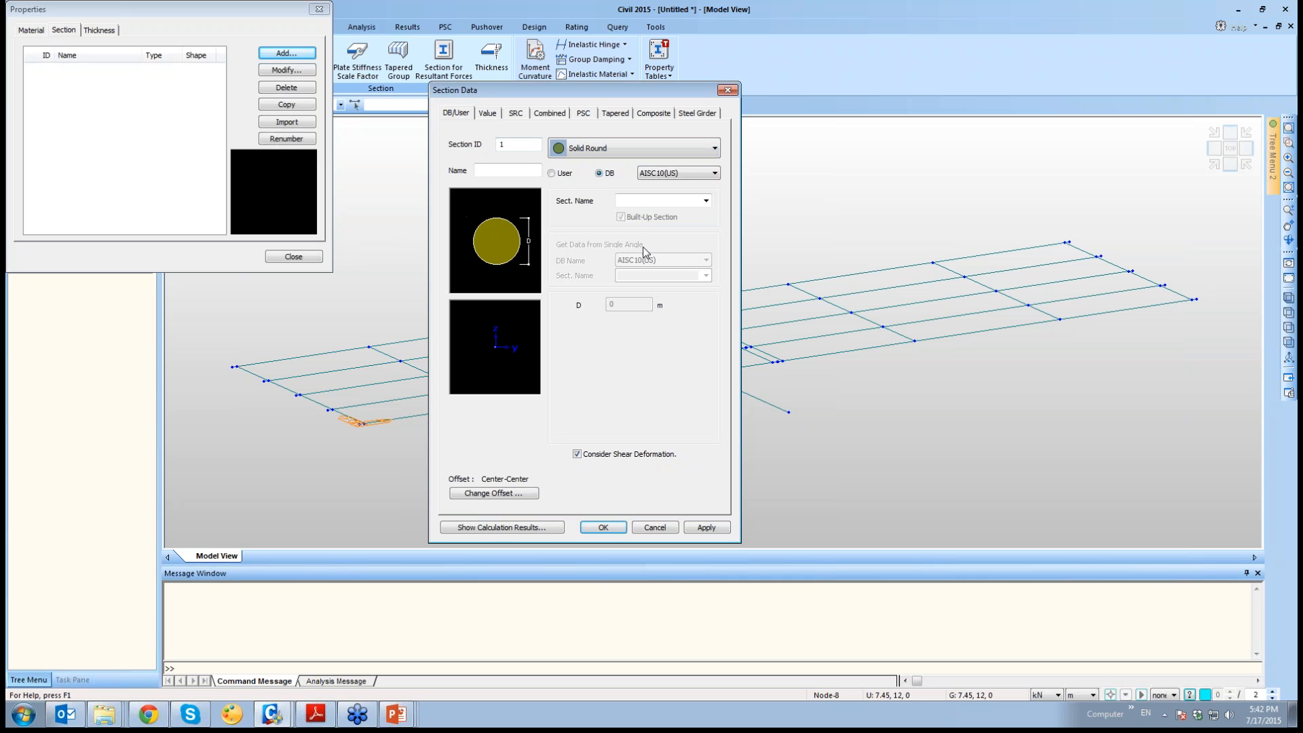
left_click(552, 174)
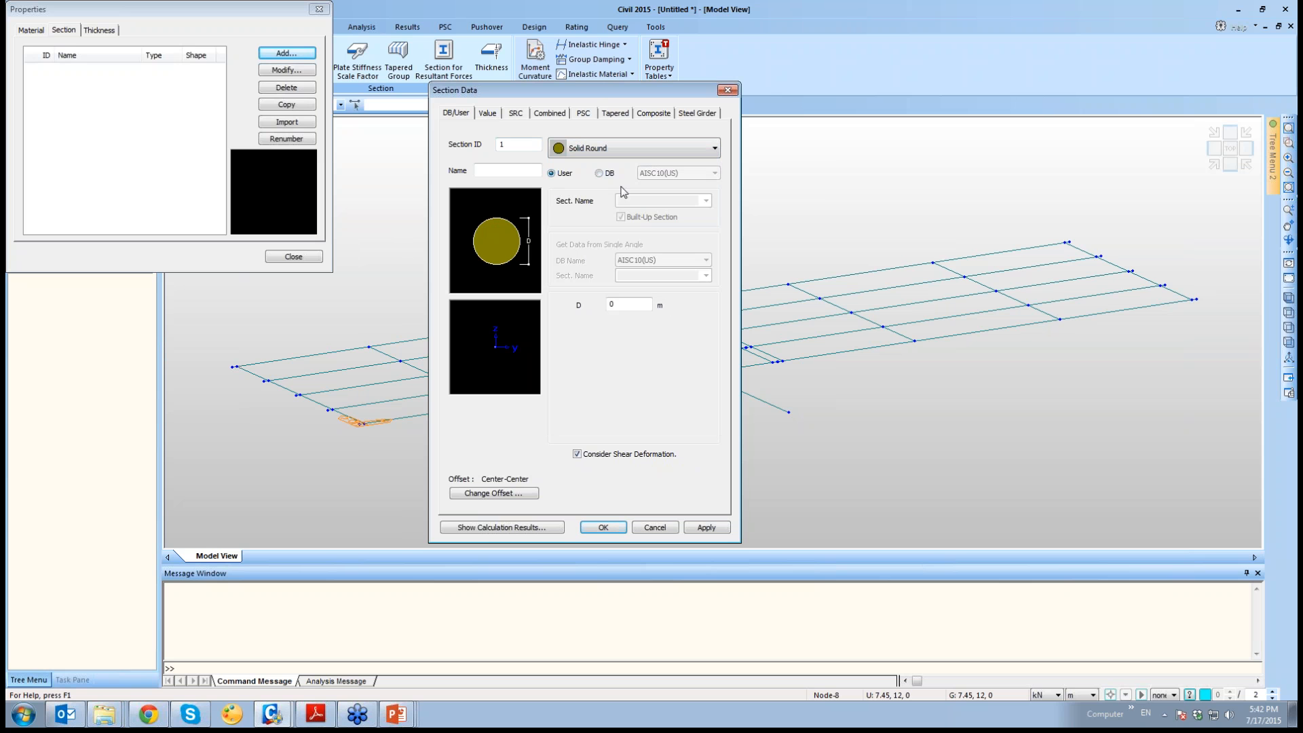
Look for Solid Round section names in the CISC02(SI) and AISC10(US) databases
left_click(601, 174)
left_click(679, 173)
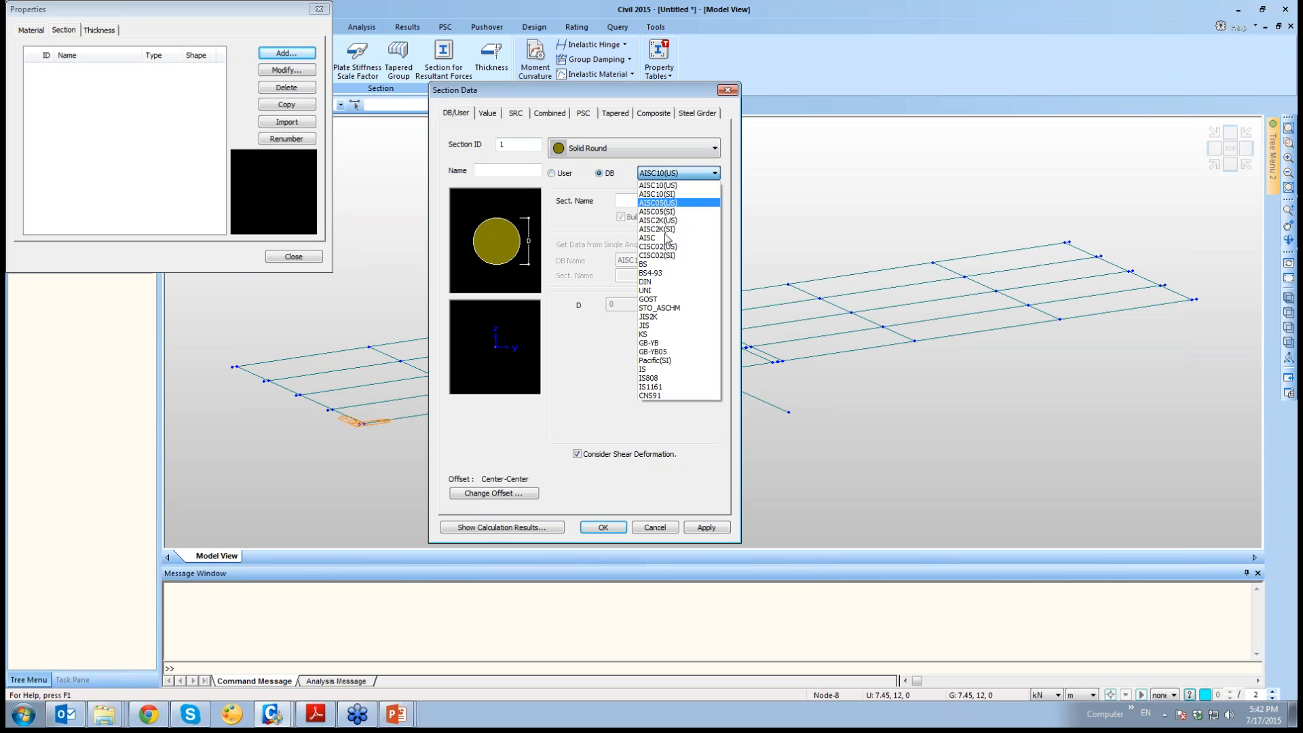
left_click(672, 262)
left_click(706, 201)
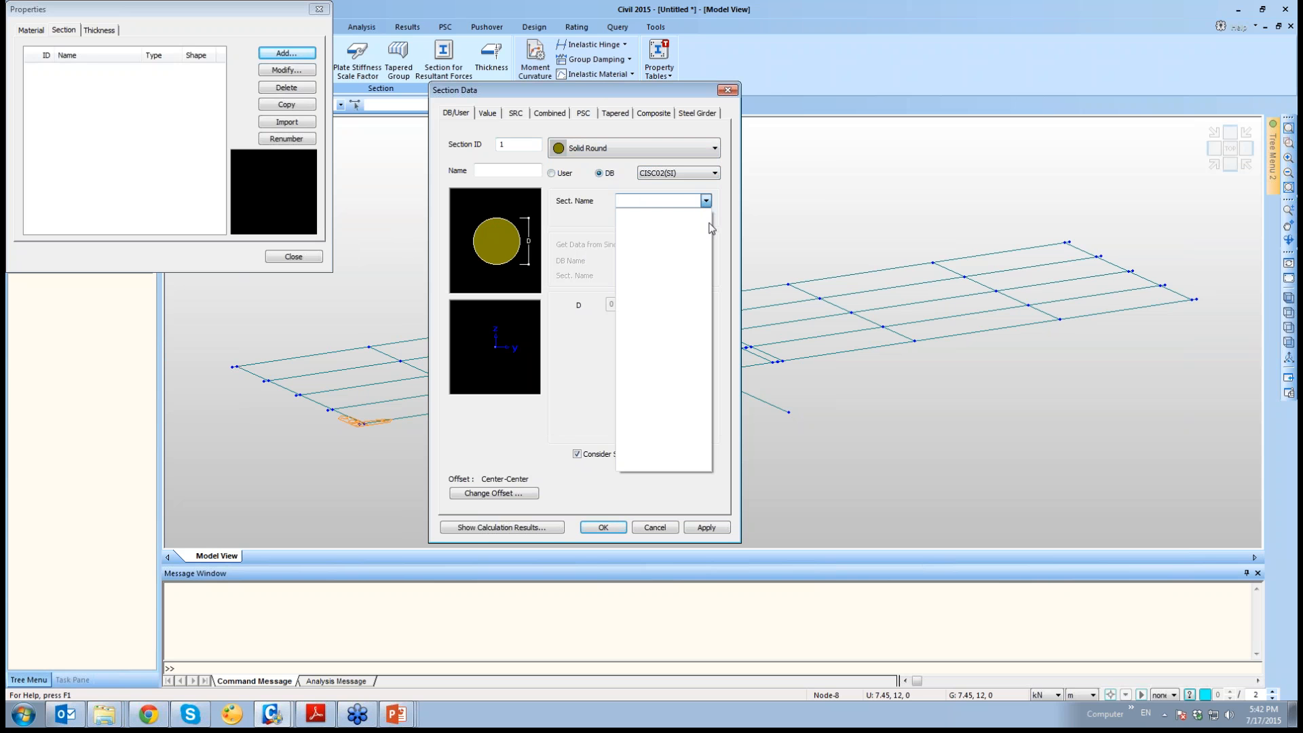
left_click(706, 201)
left_click(715, 173)
left_click(693, 185)
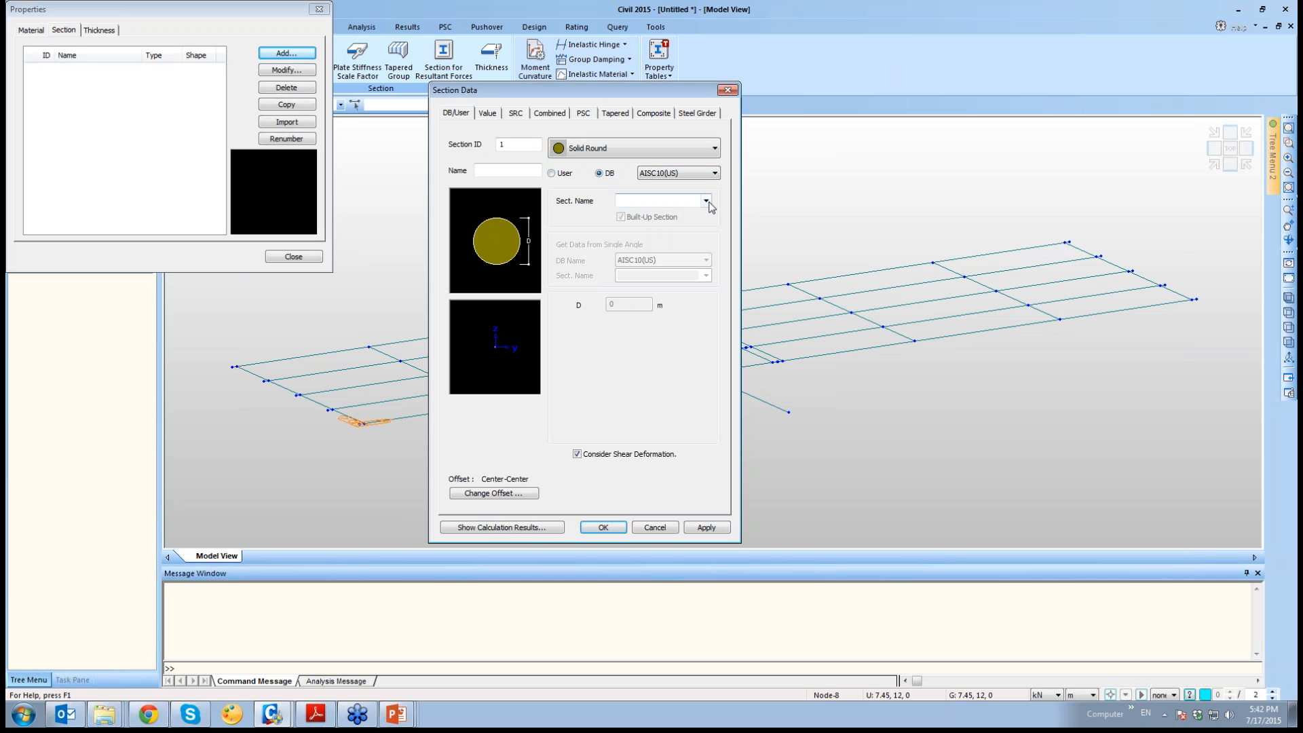
left_click(707, 202)
left_click(707, 201)
Switch the new section's shape to I-Section and look through the section names in the AISC10(US) database
left_click(714, 148)
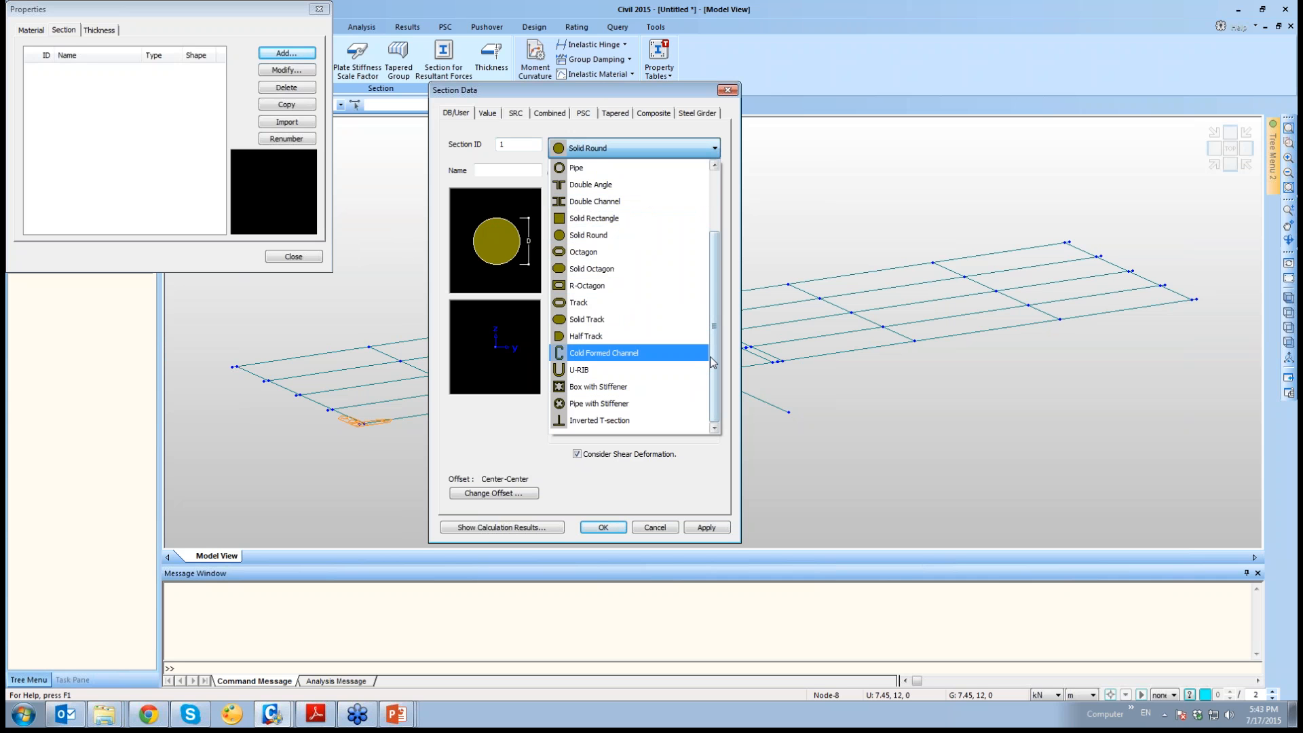
left_click_drag(715, 358, 723, 307)
left_click(589, 198)
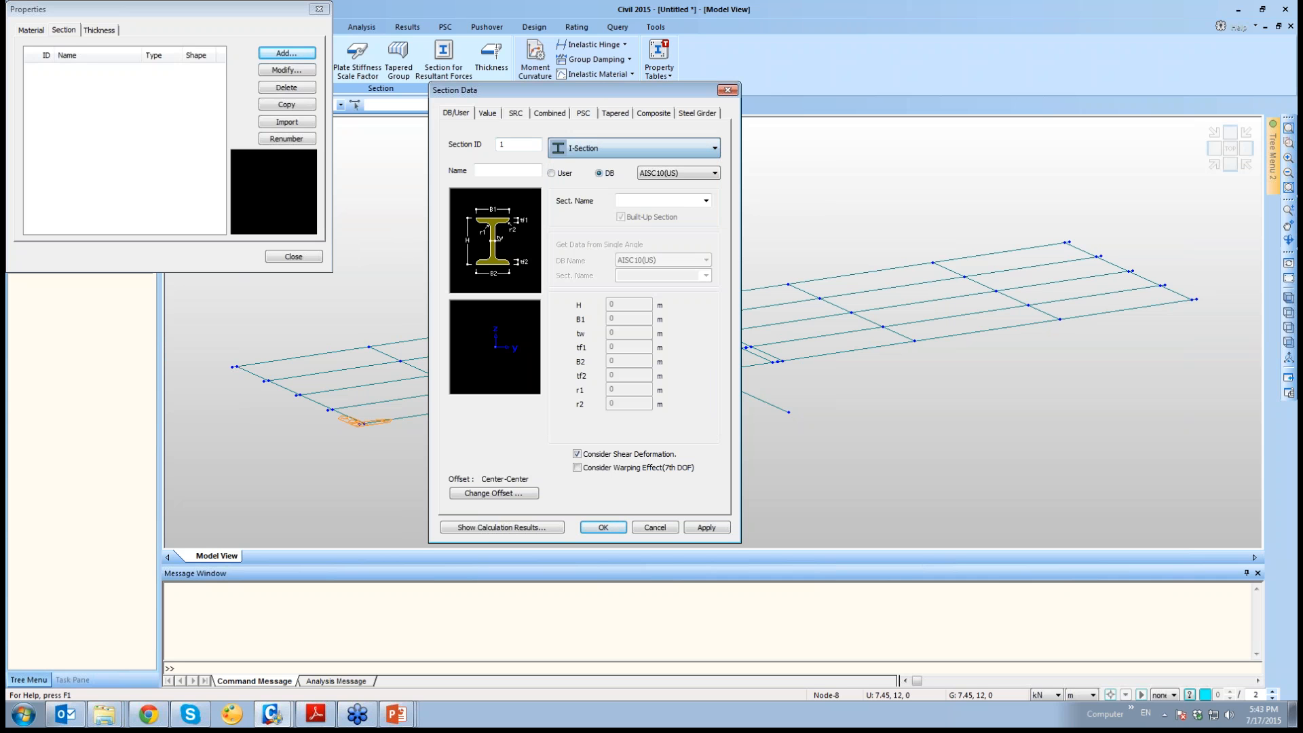
left_click(704, 203)
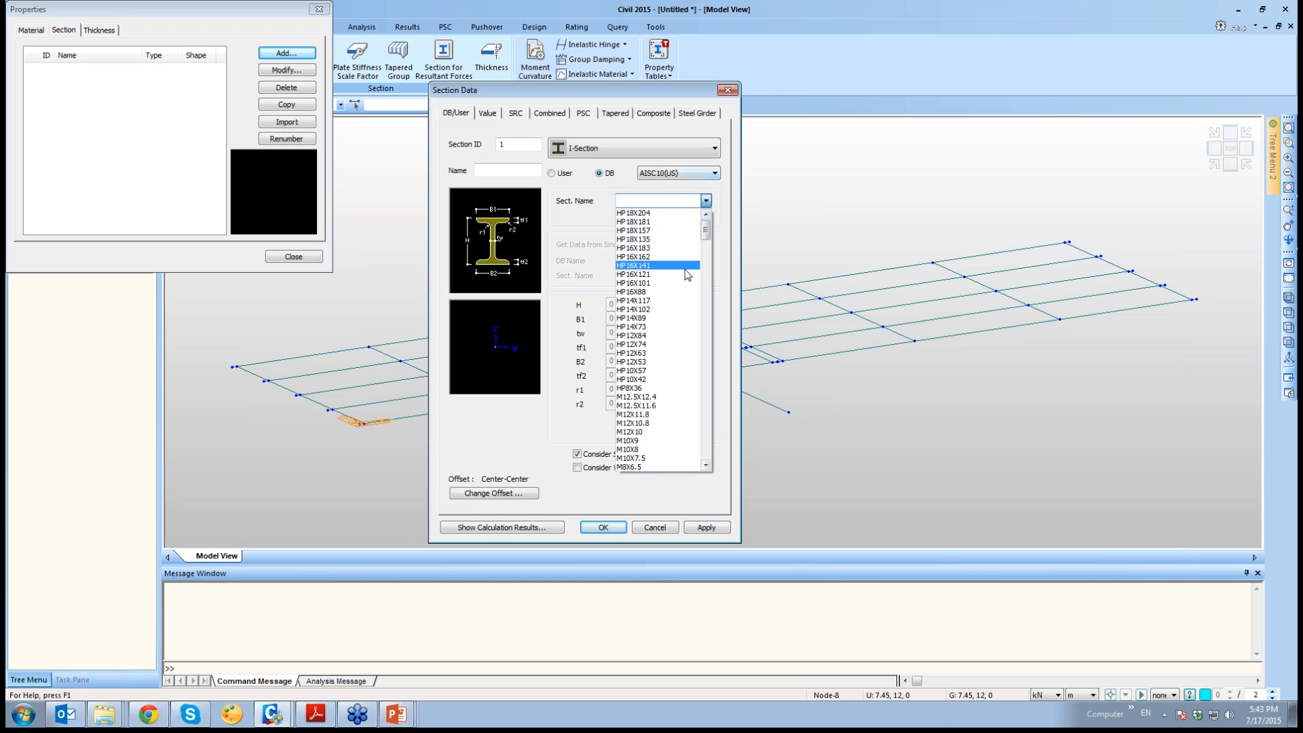
scroll(665, 348, "down", 3)
scroll(666, 348, "down", 5)
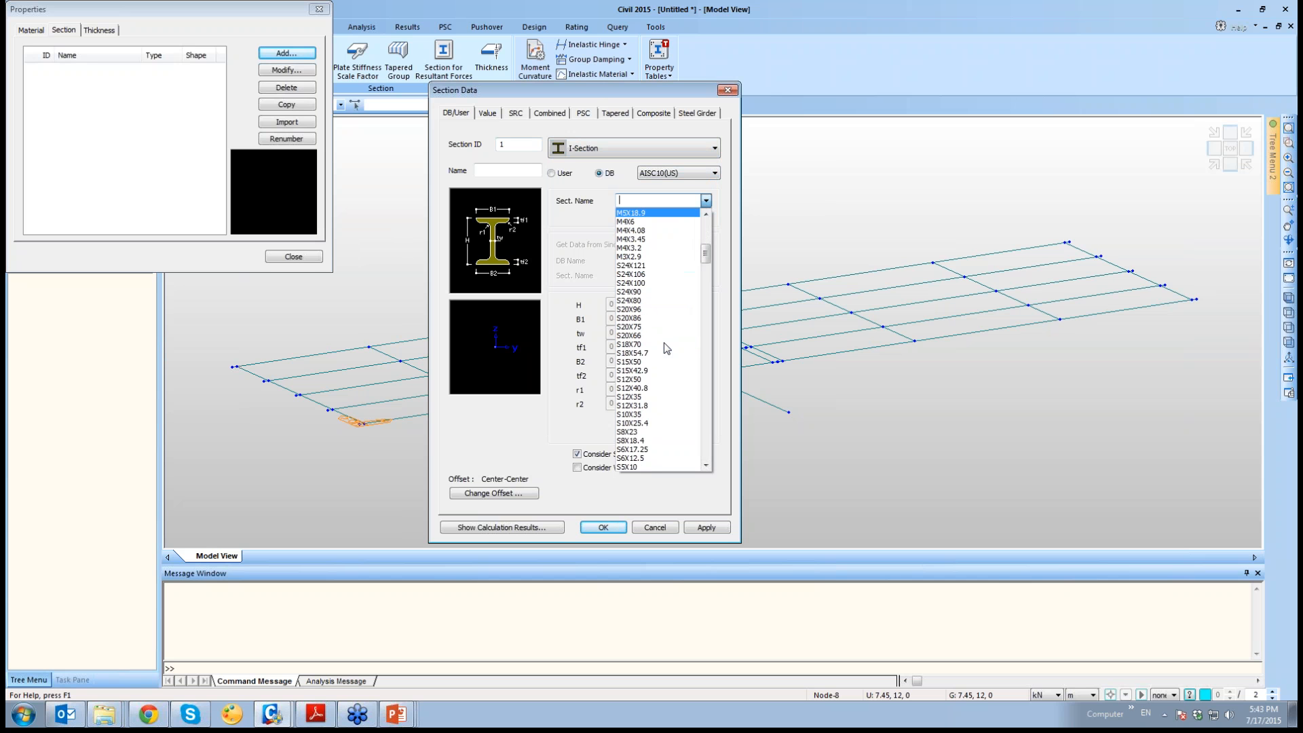
scroll(658, 394, "down", 10)
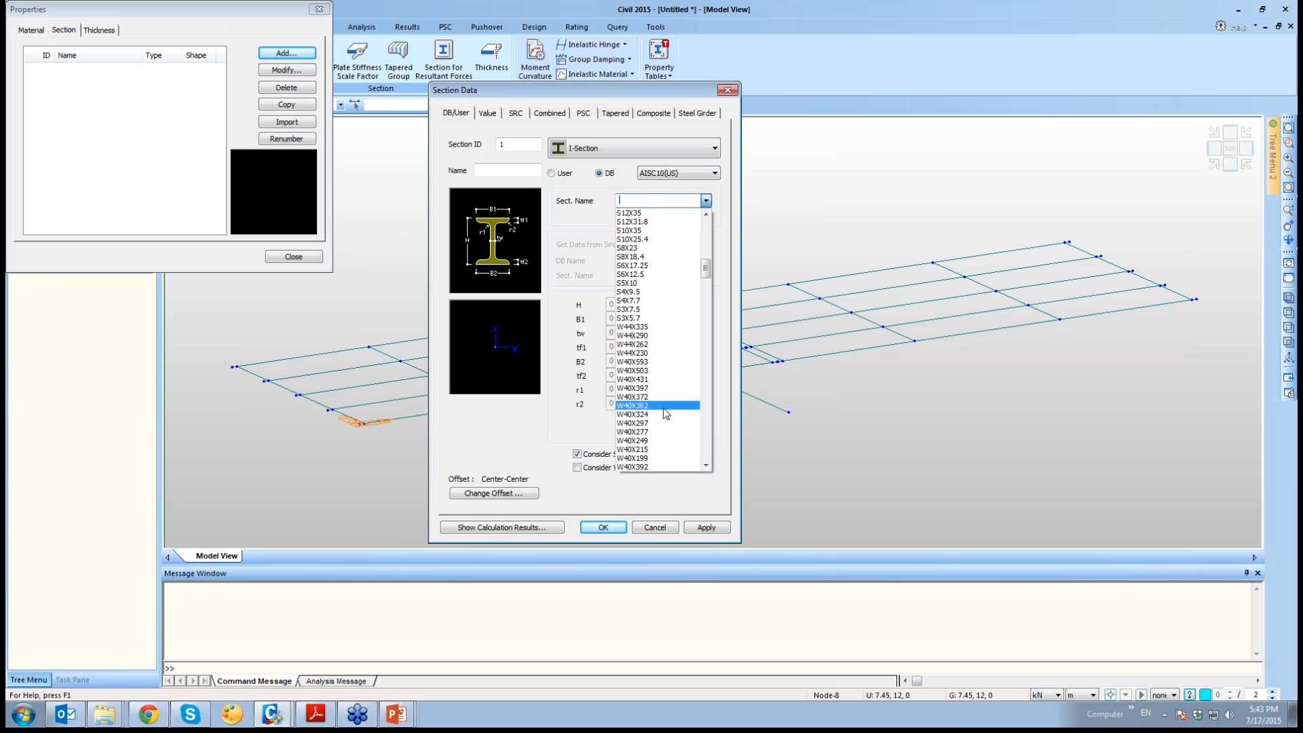
left_click(682, 501)
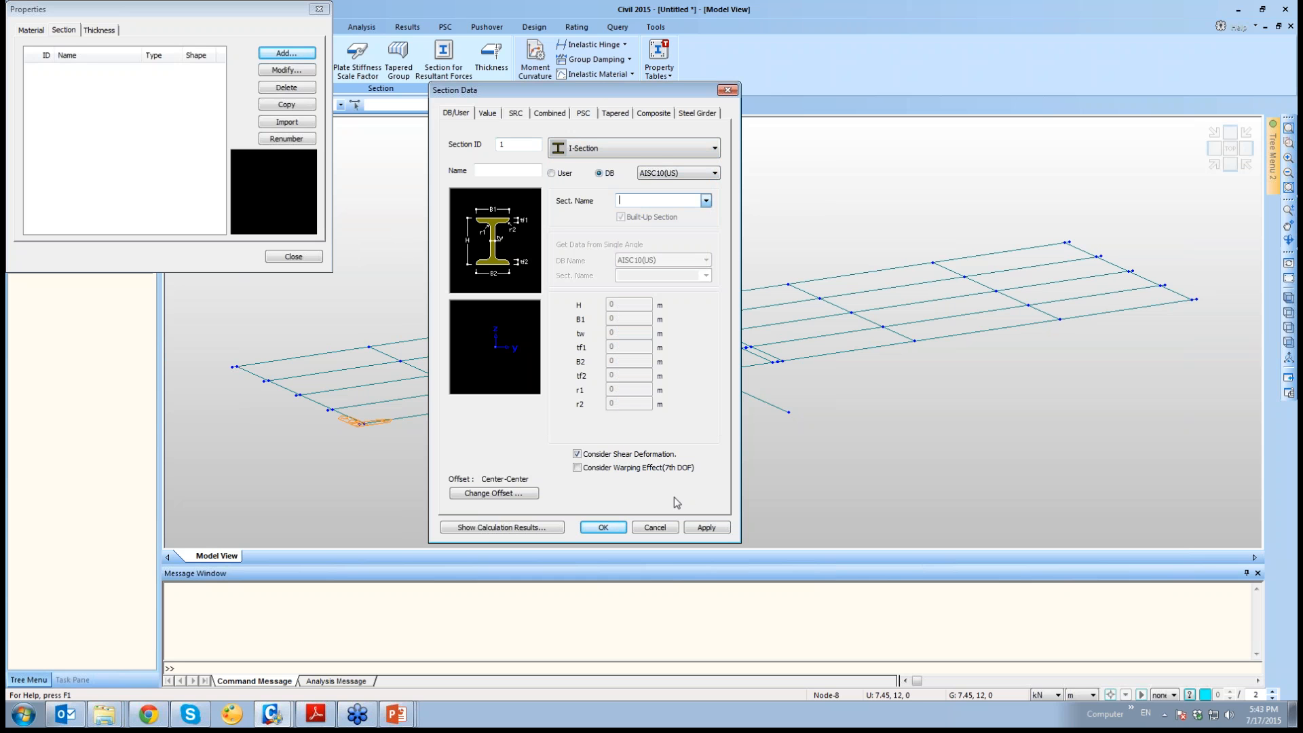
Review the value-based property fields of an I-Section and the shapes offered for combined sections
left_click(488, 114)
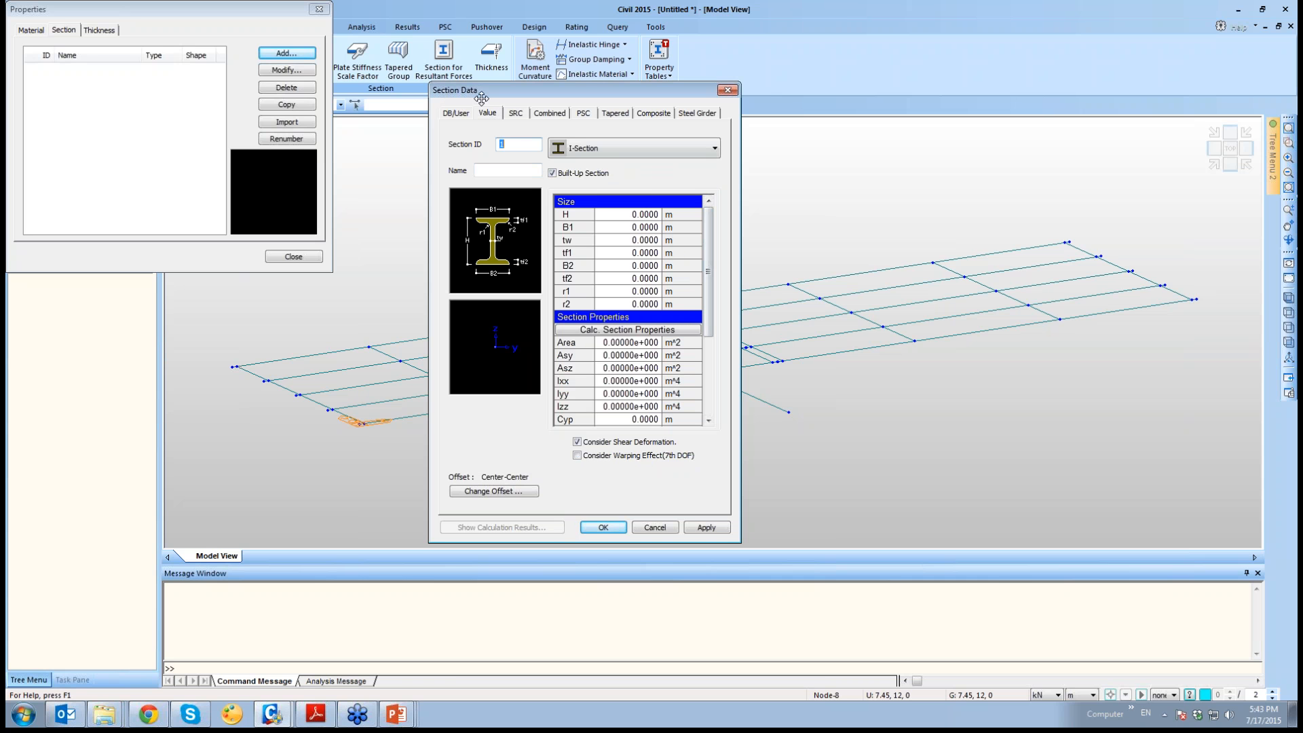
scroll(709, 241, "down", 3)
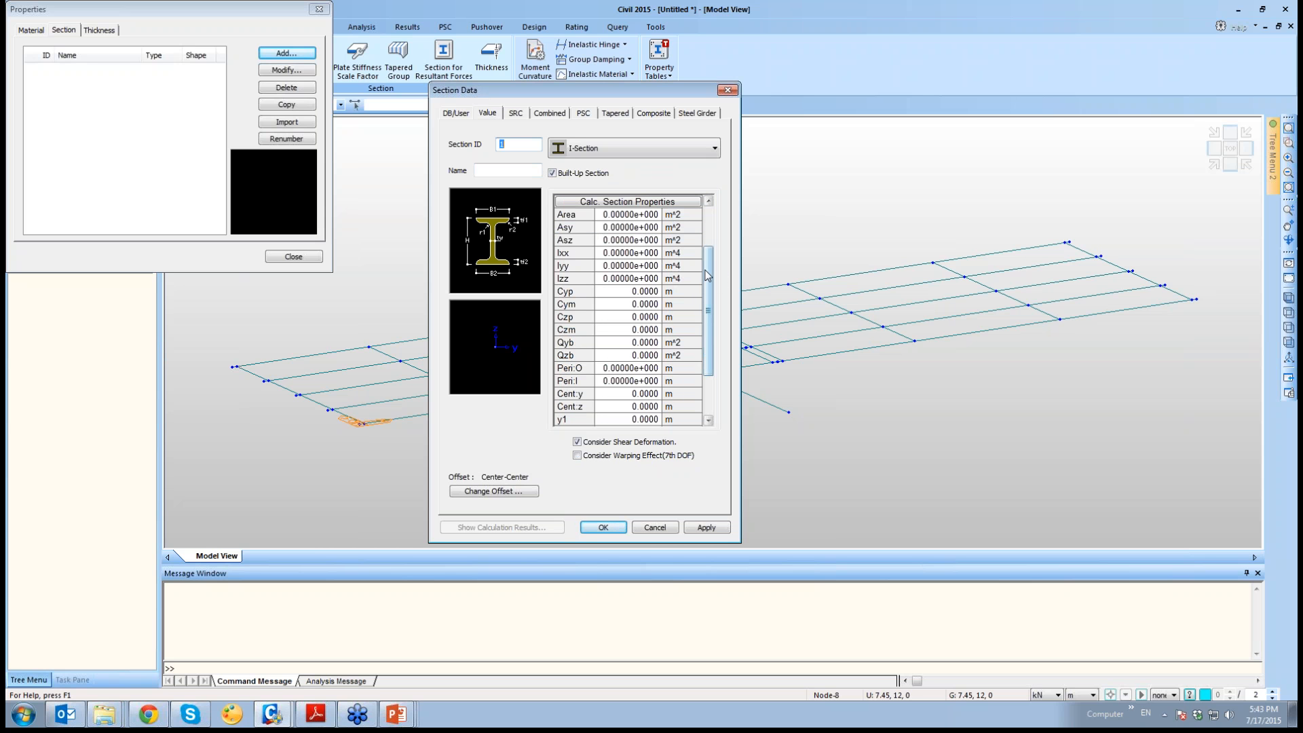
scroll(708, 274, "down", 1)
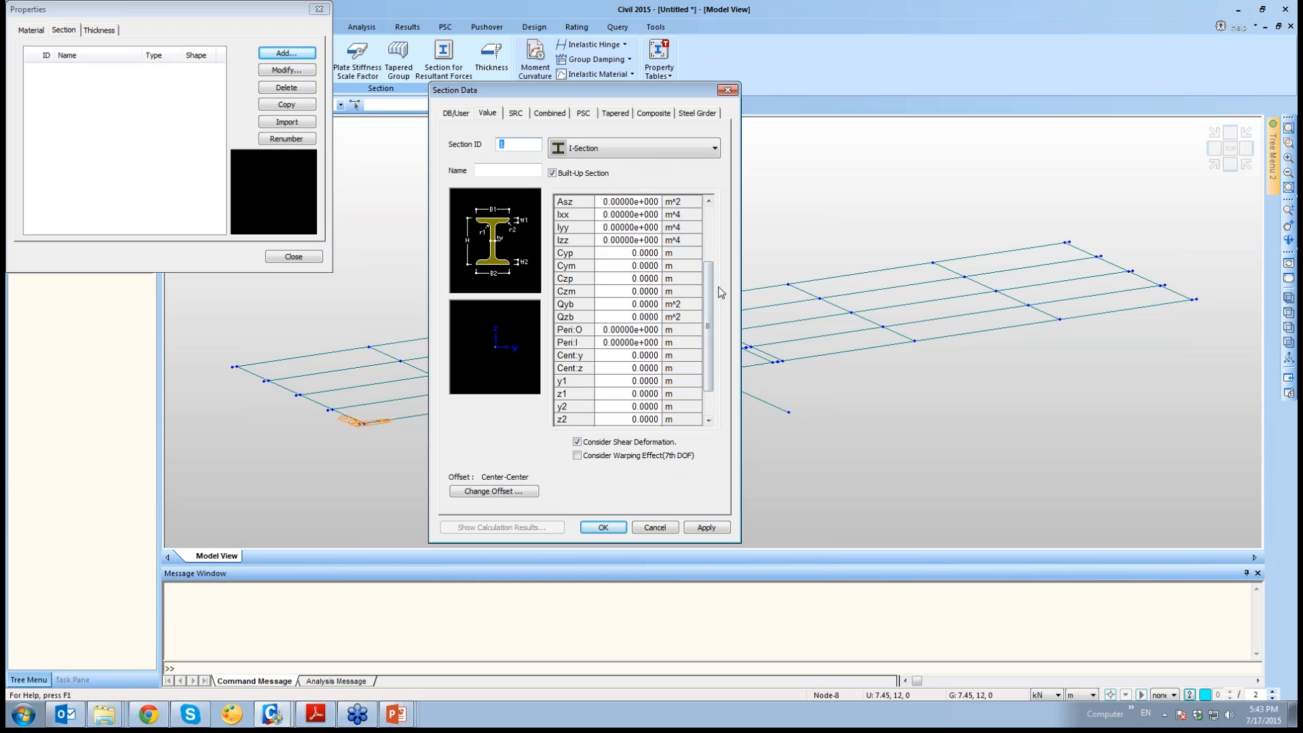
left_click(517, 115)
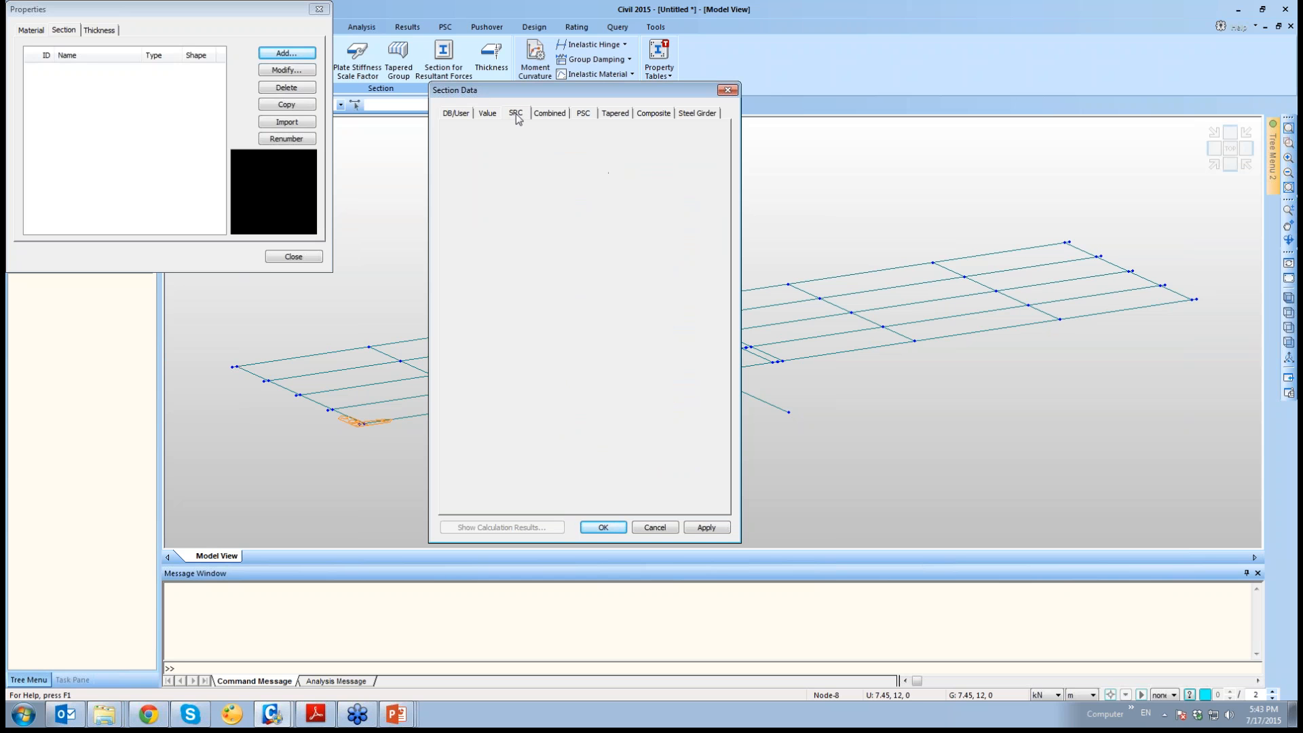
left_click(553, 116)
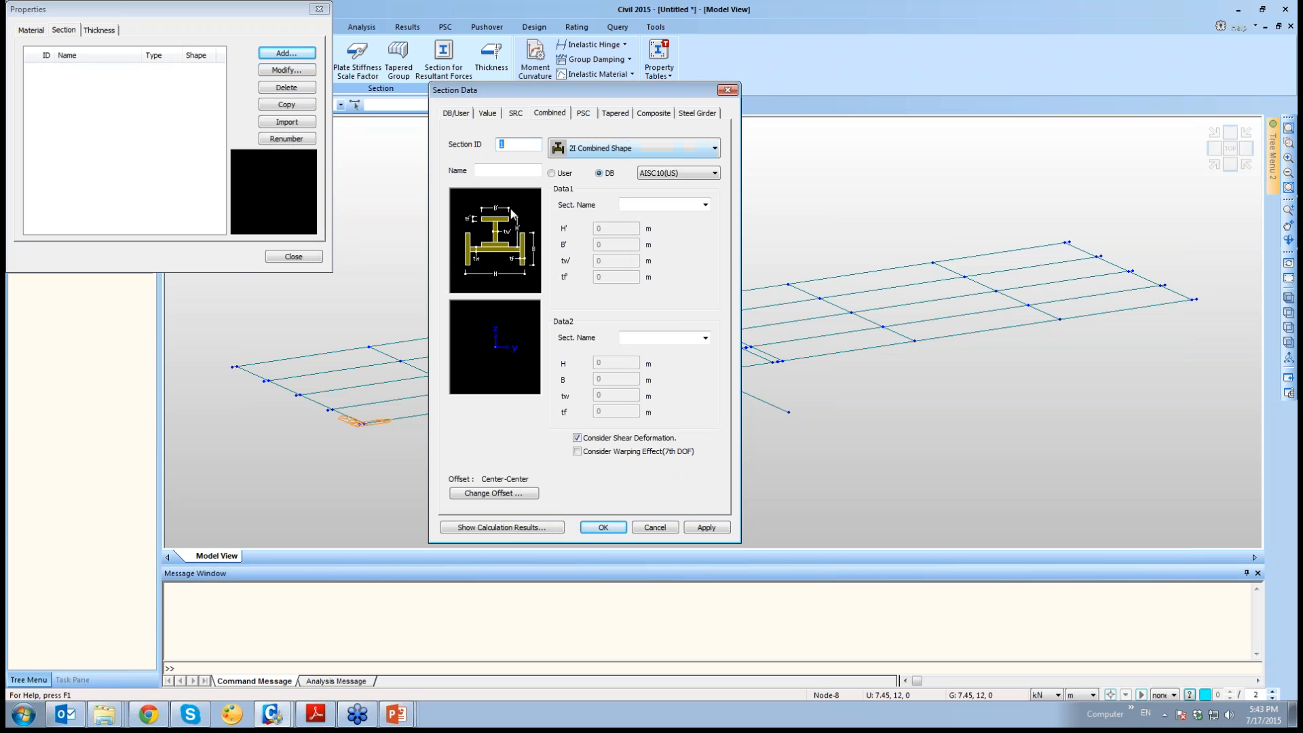
left_click(687, 149)
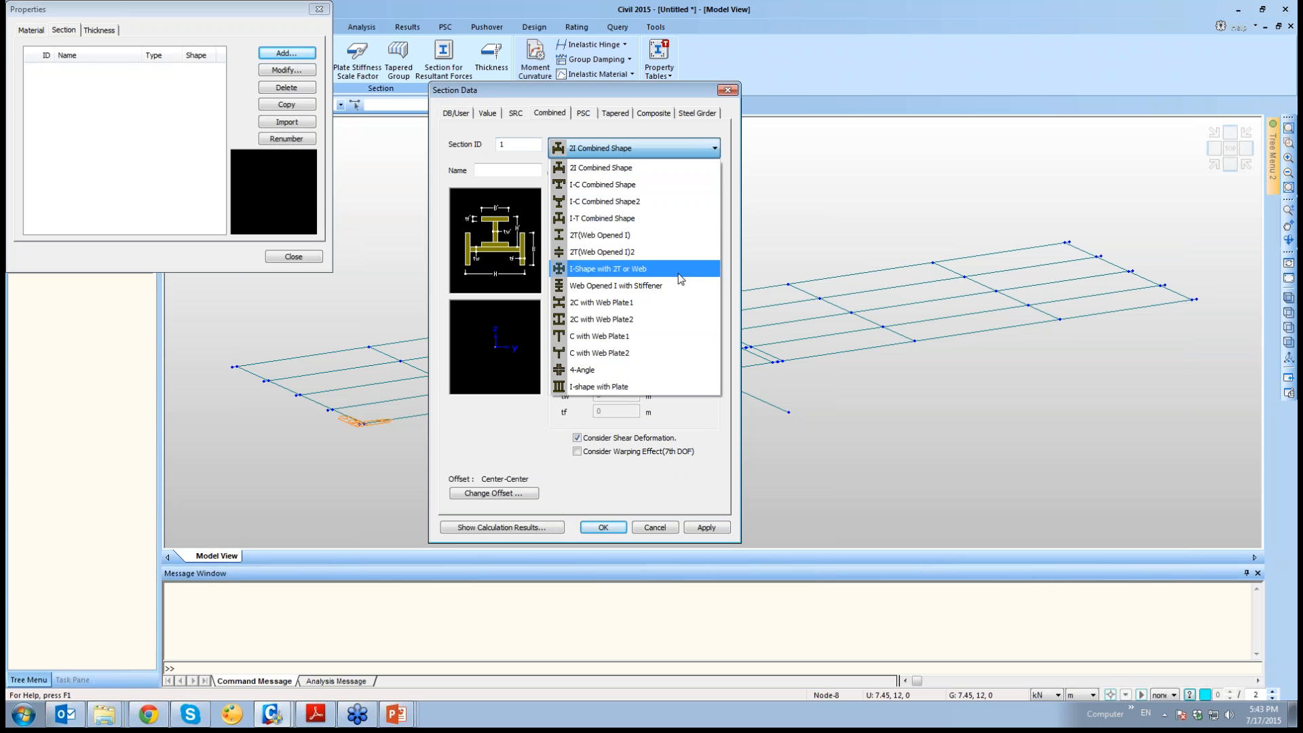
Look through the shapes available for PSC sections and for tapered sections
left_click(593, 114)
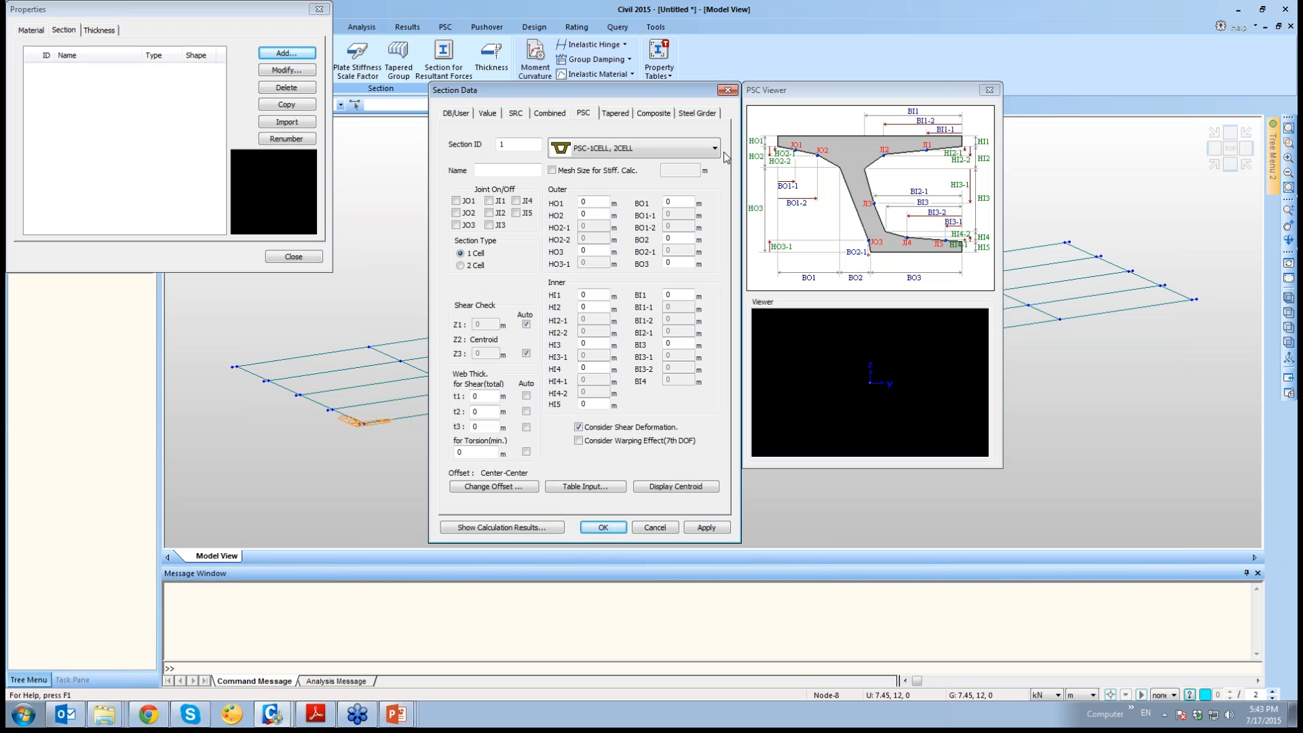
left_click(716, 148)
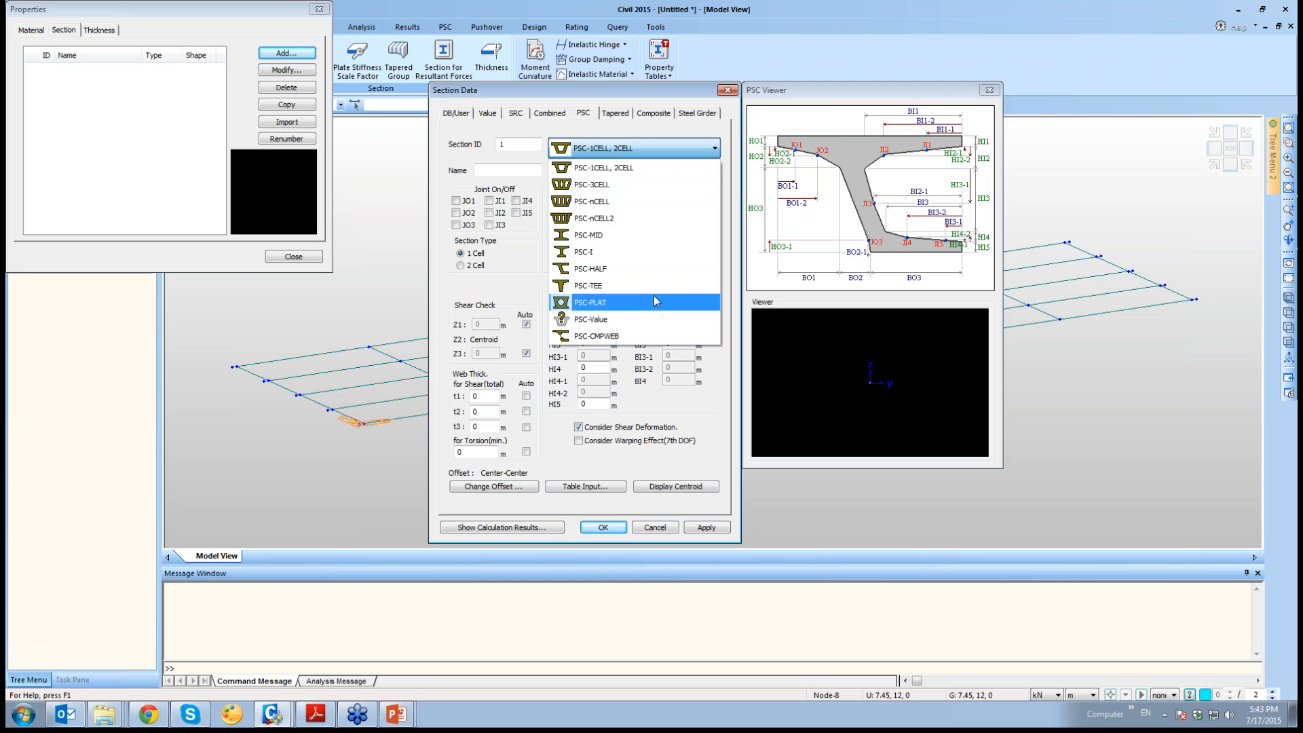
left_click(615, 114)
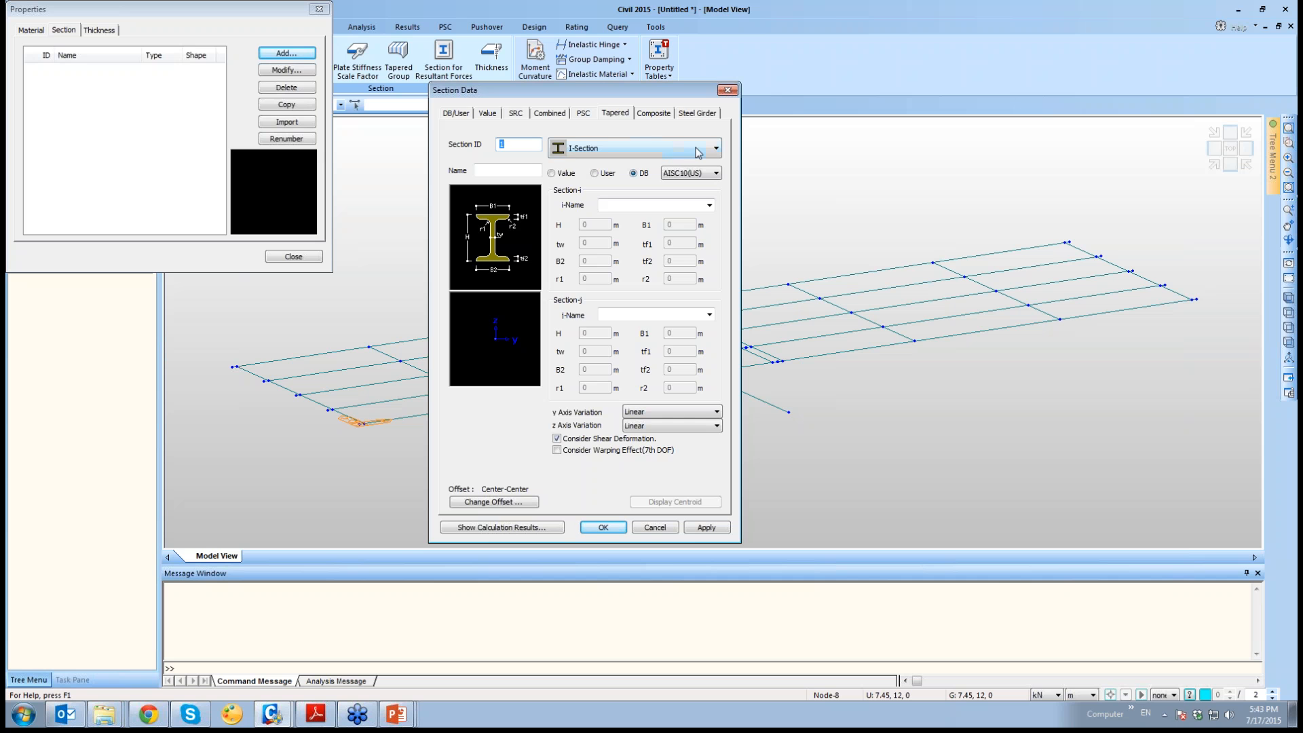
left_click(698, 152)
scroll(639, 308, "down", 6)
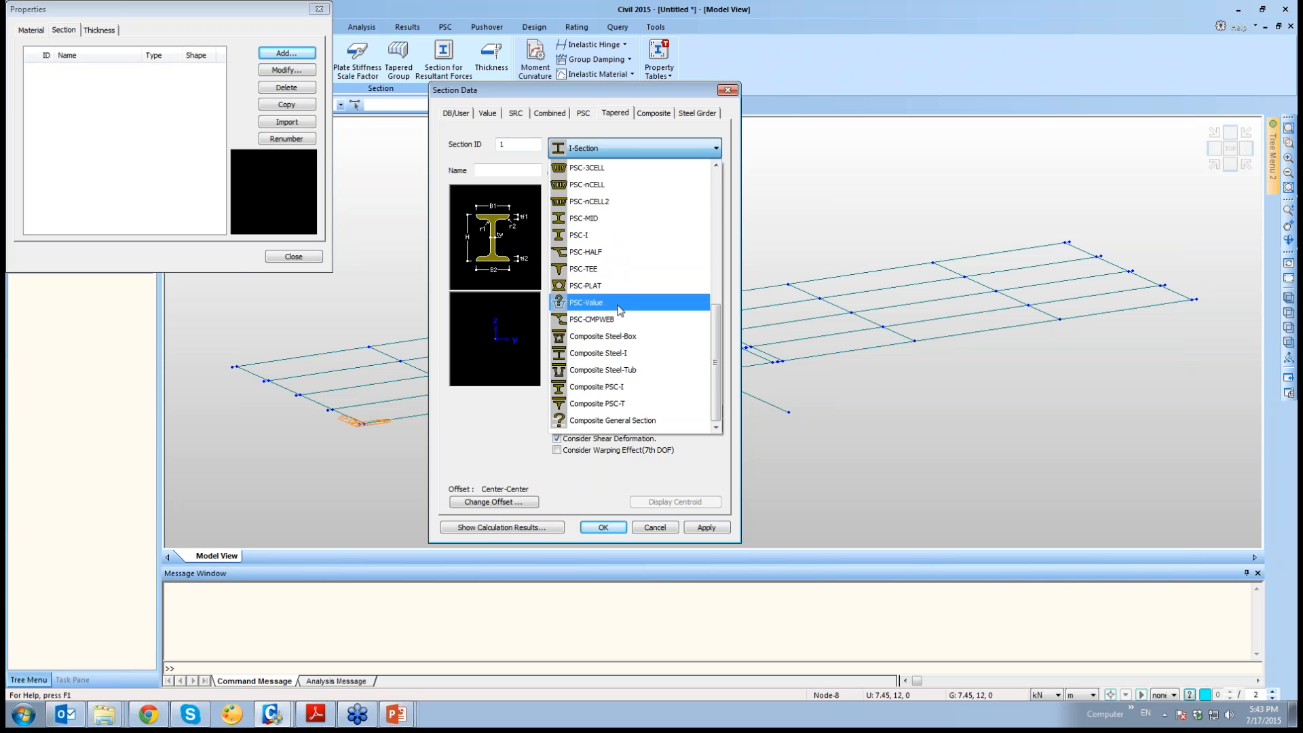
left_click(655, 122)
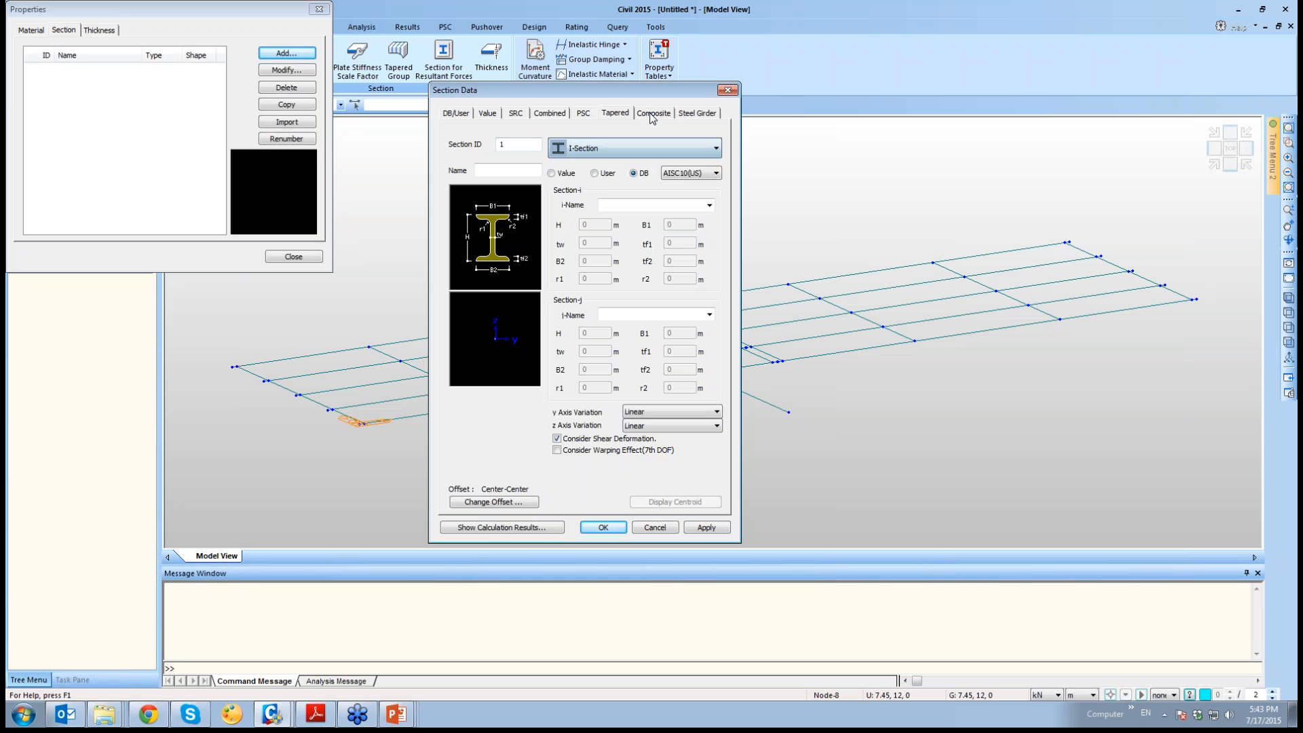
Examine the girder parameters of a Composite-I section and cancel the new section definition
left_click(653, 114)
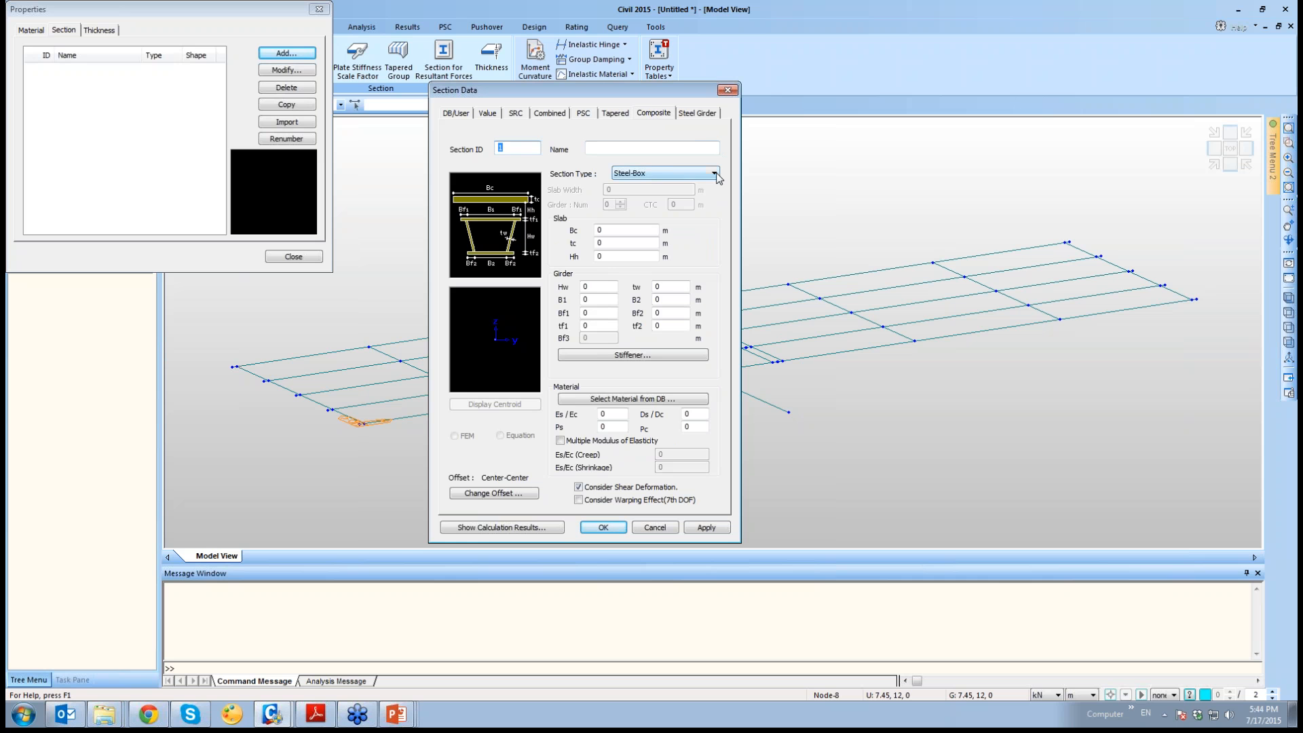
left_click(714, 173)
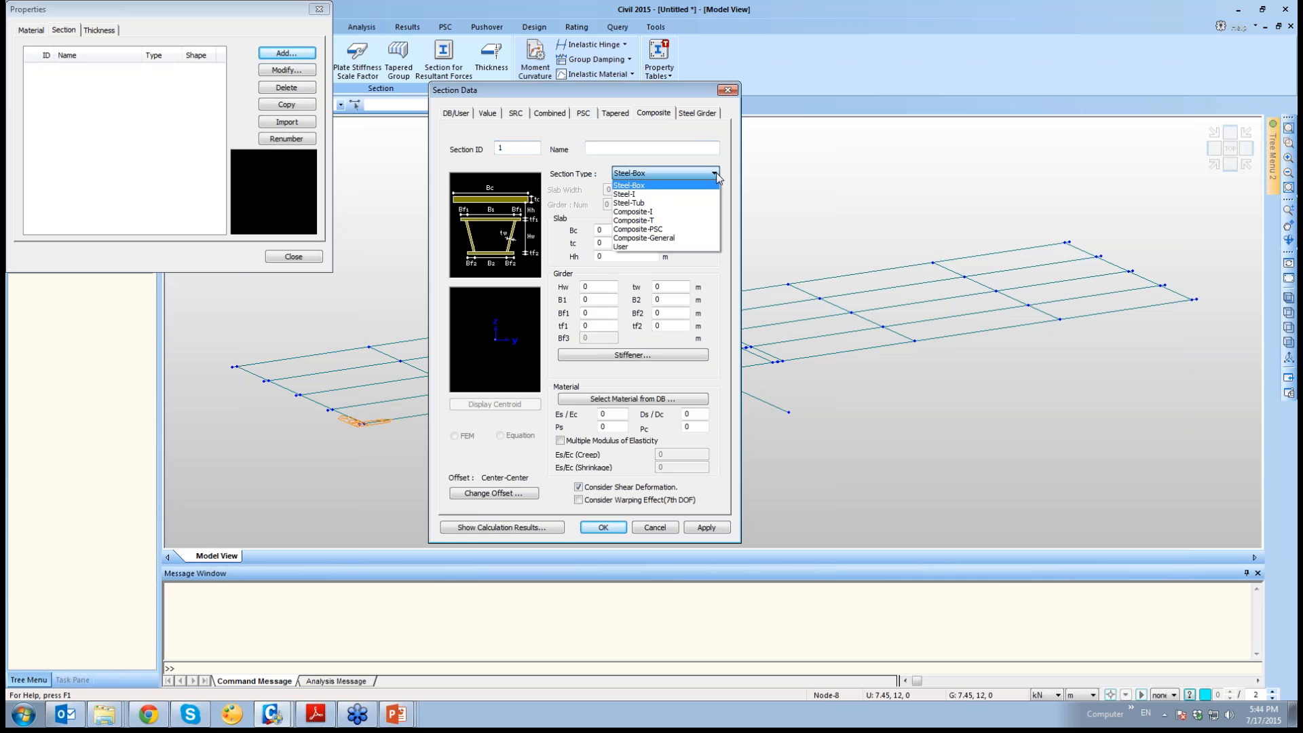
left_click(674, 212)
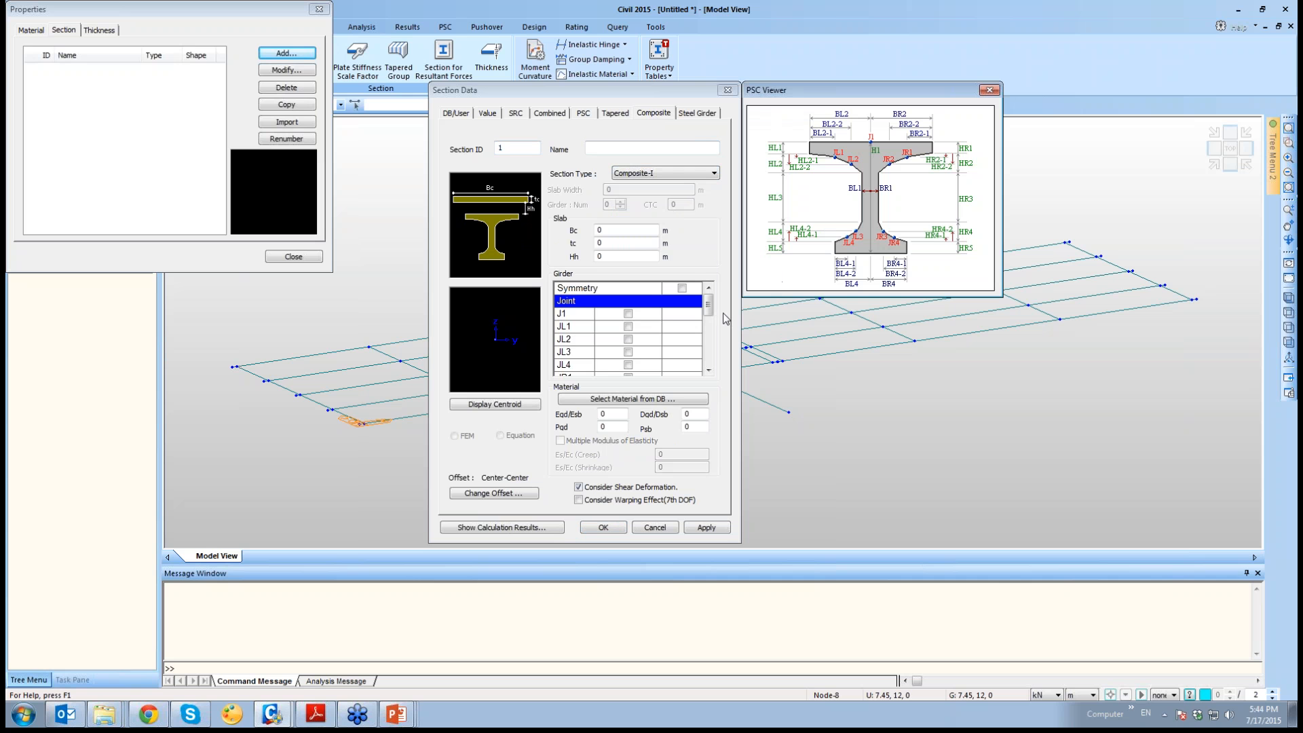
mouse_move(708, 307)
left_mouse_down()
mouse_move(712, 368)
mouse_move(709, 325)
mouse_move(723, 304)
left_mouse_up()
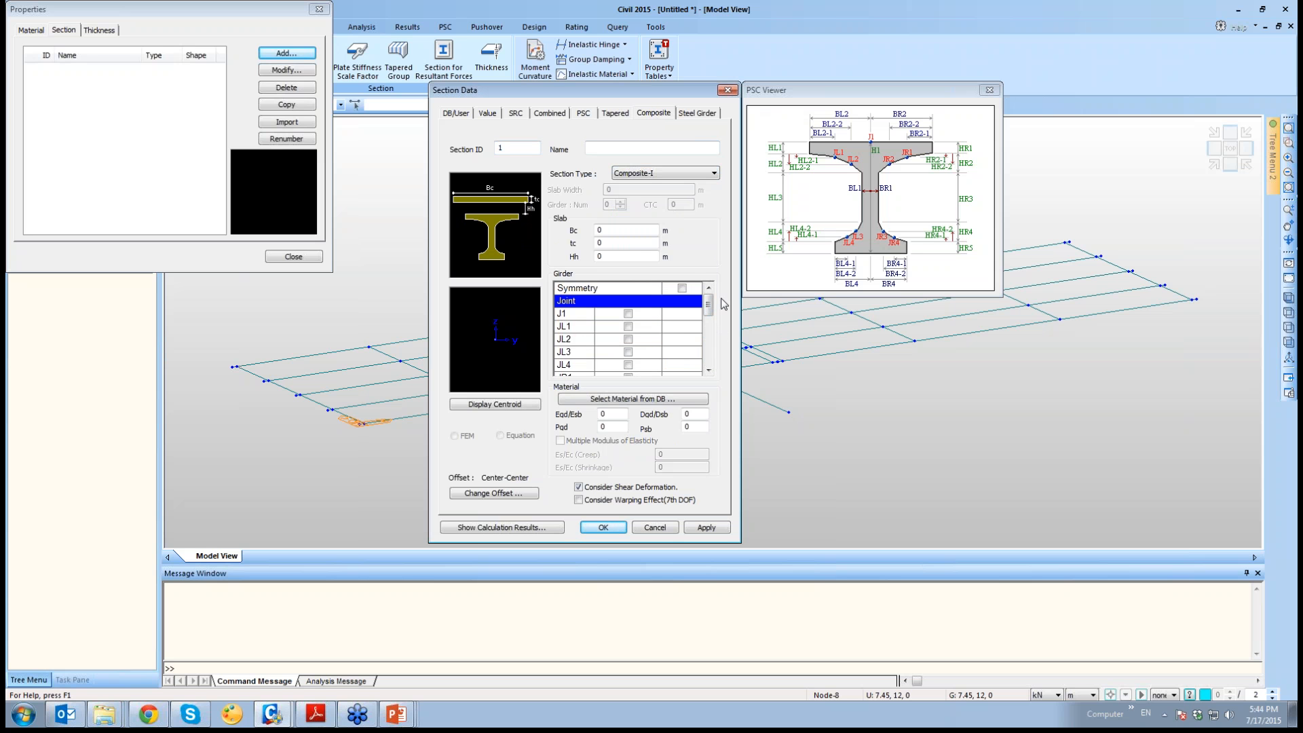
left_click_drag(713, 311, 712, 320)
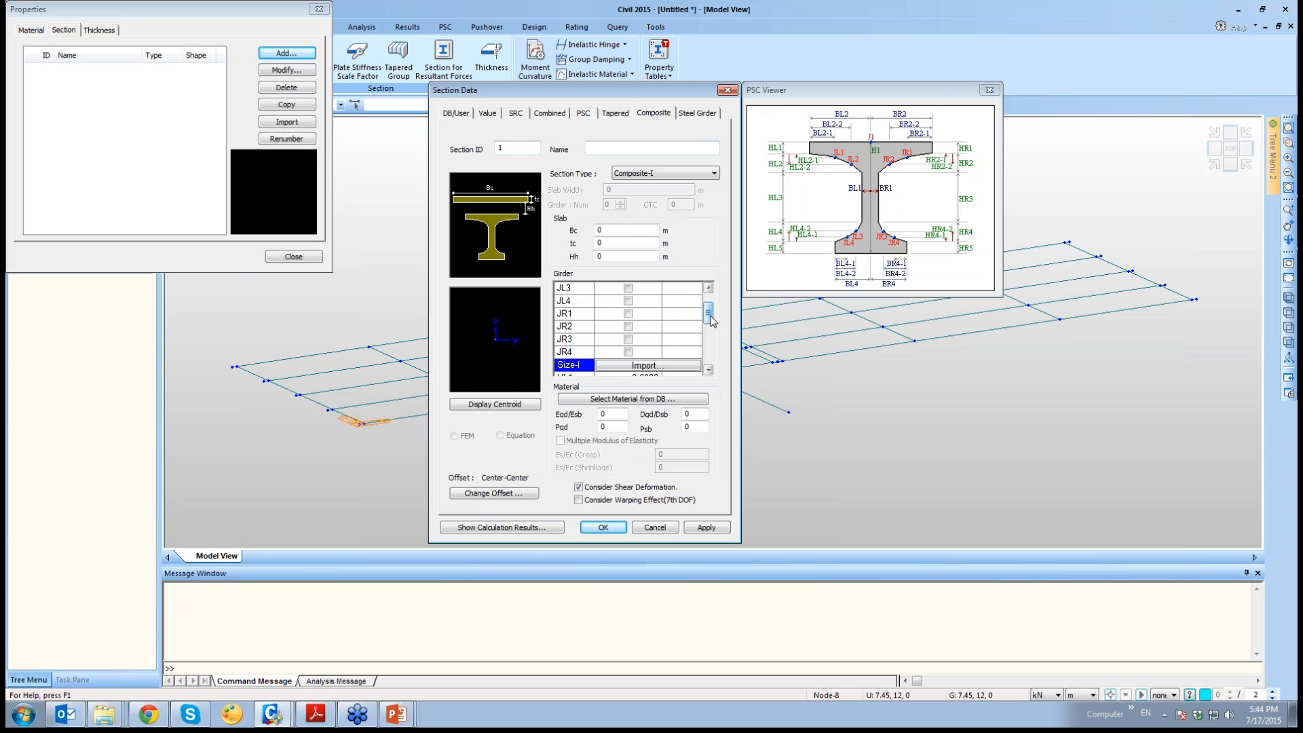
left_click_drag(712, 320, 718, 366)
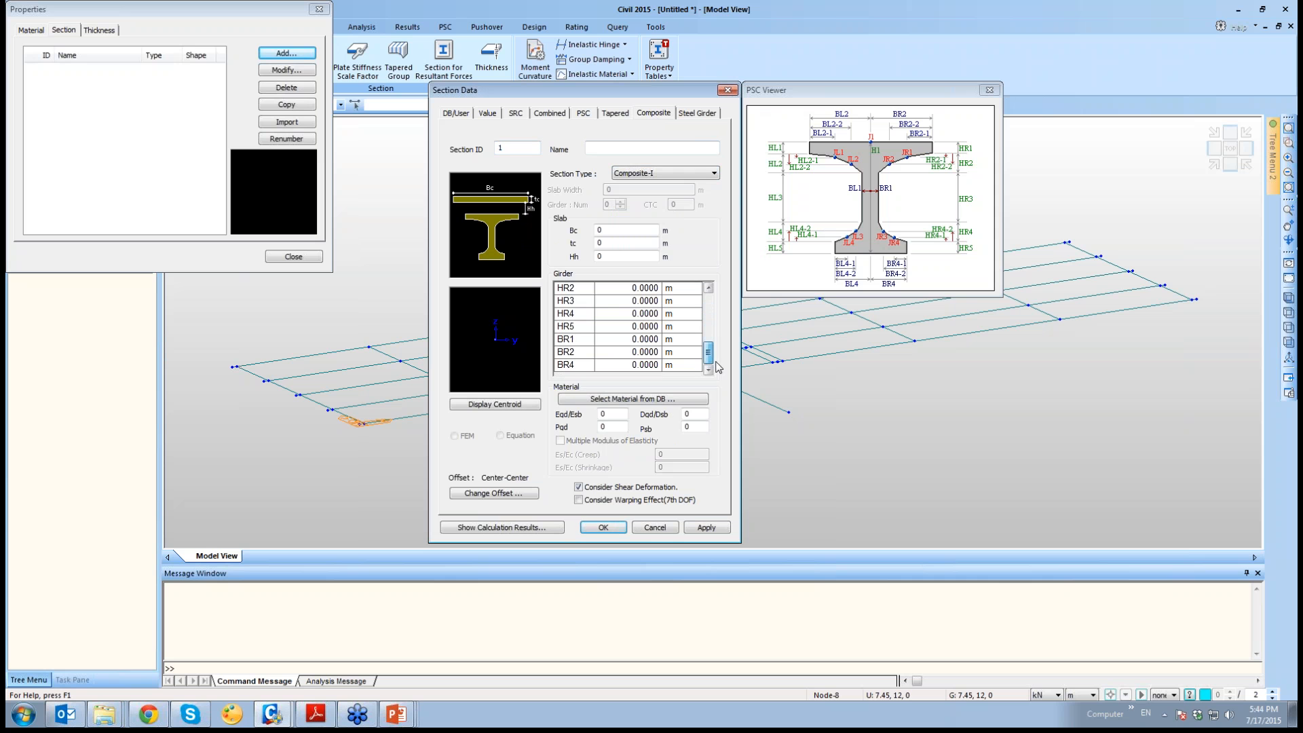
left_click(655, 529)
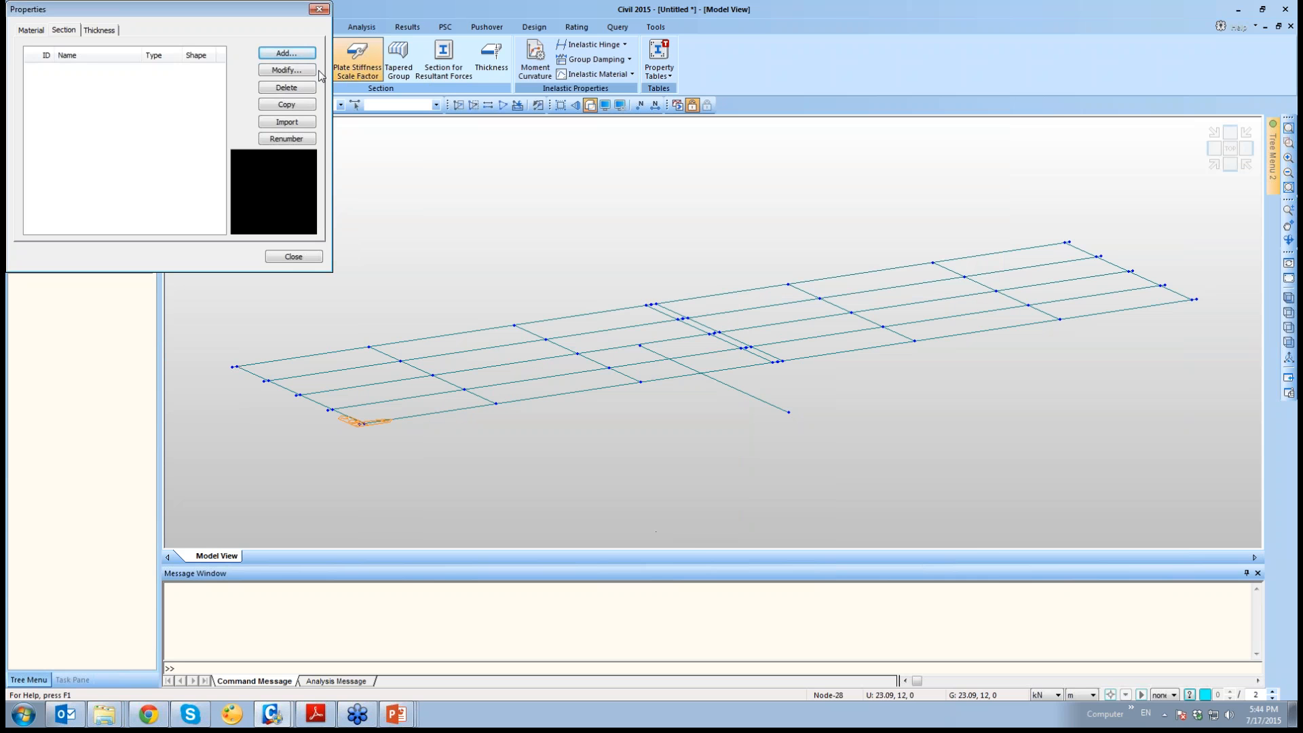
Import all sections from Final I Girder Model.mcb, keeping their IDs
left_click(287, 122)
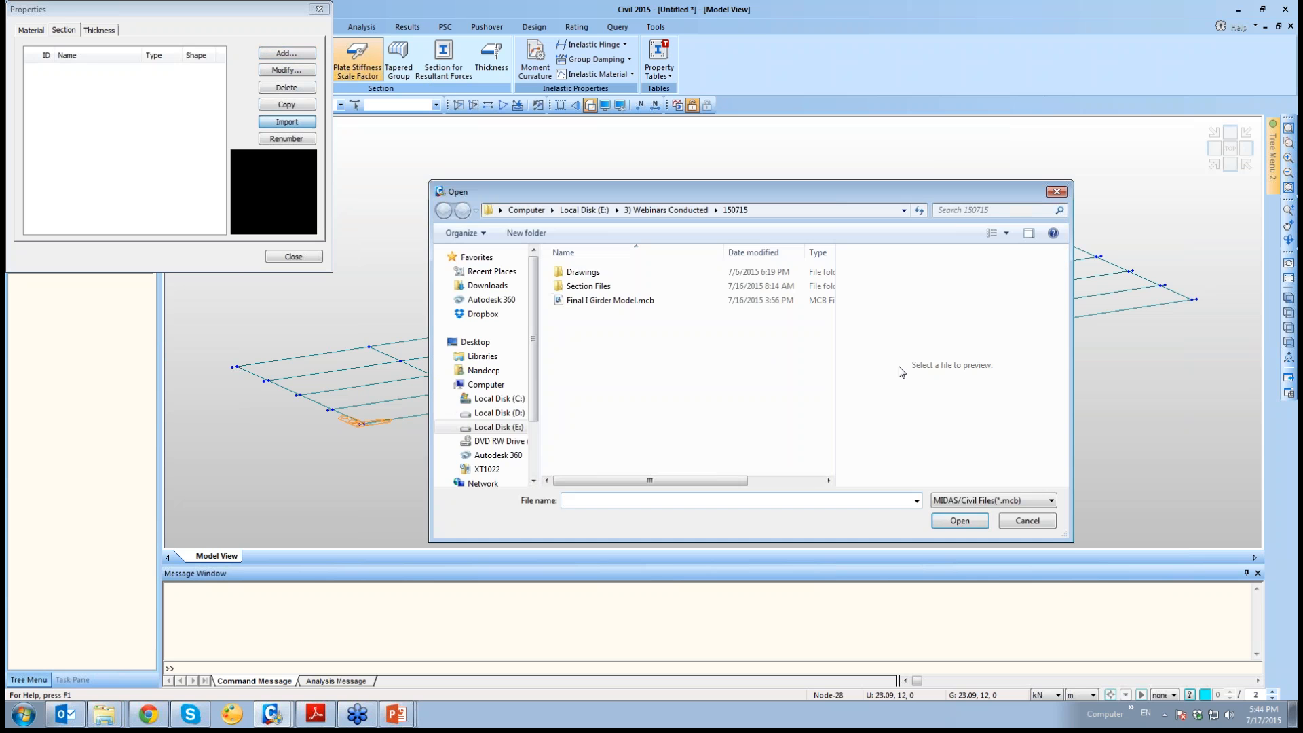
left_click(596, 301)
double_click(597, 302)
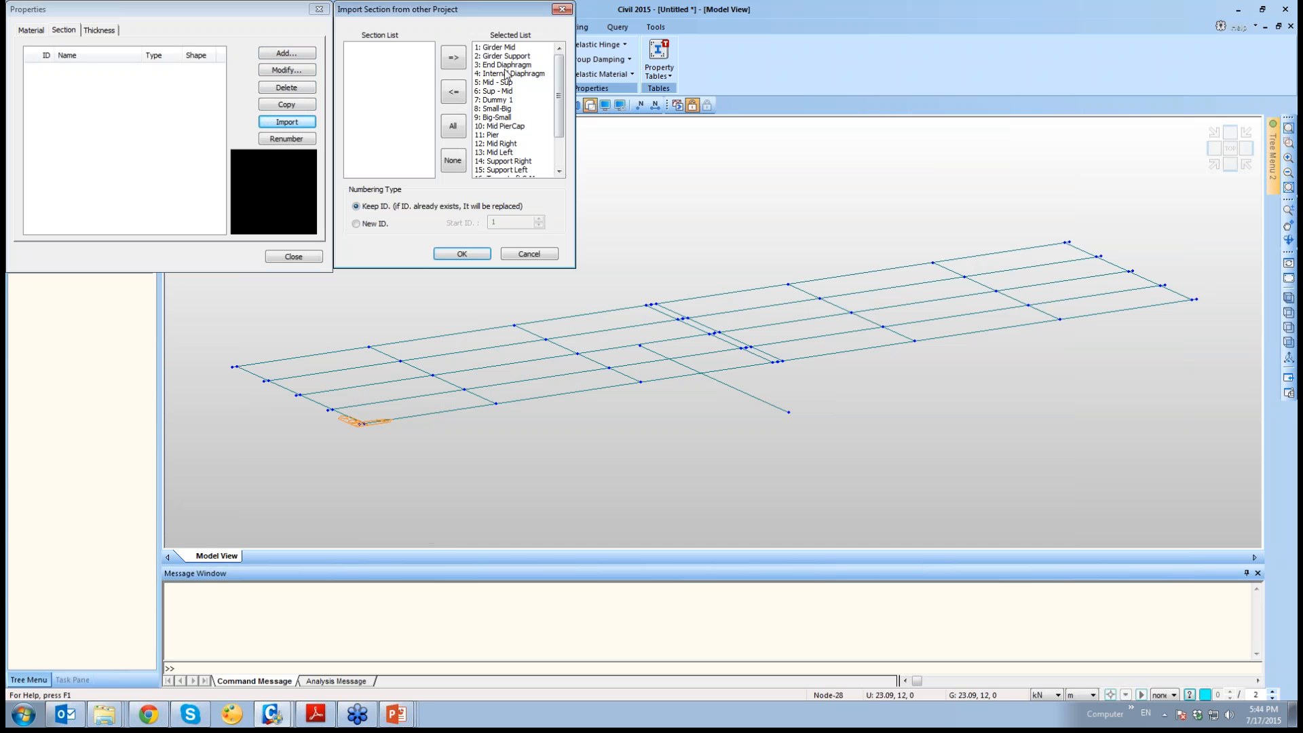
left_click(492, 136, "shift")
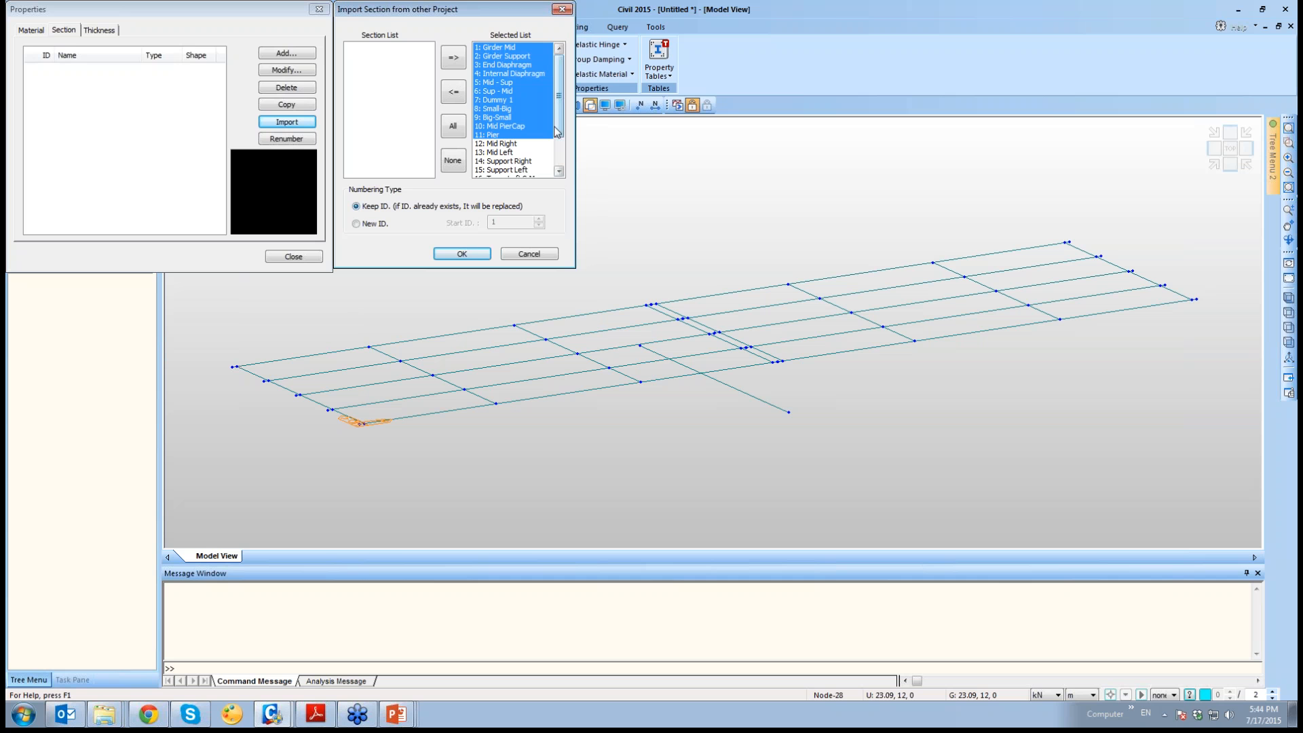
left_click(559, 168)
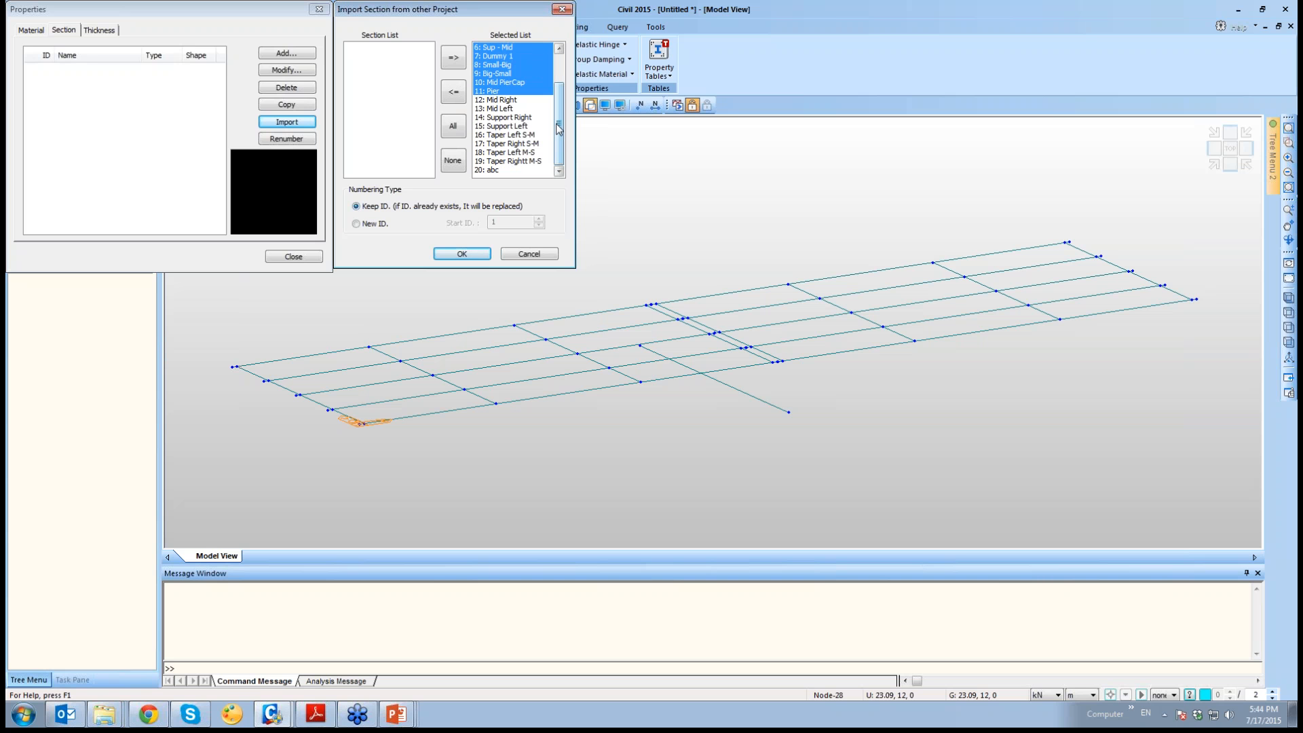
left_click(468, 254)
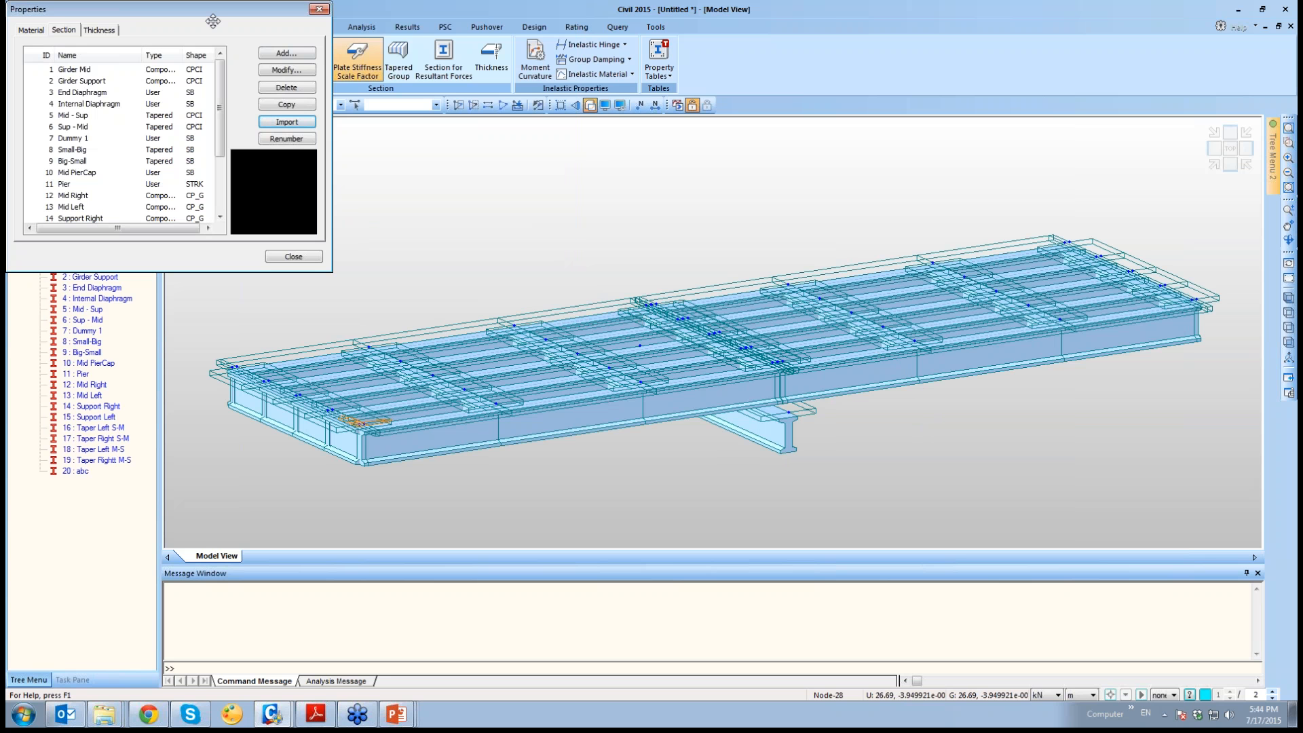
Move the Properties dialog clear of the works tree and check the M40 material and Girder Mid section listed there
left_click_drag(209, 12, 397, 29)
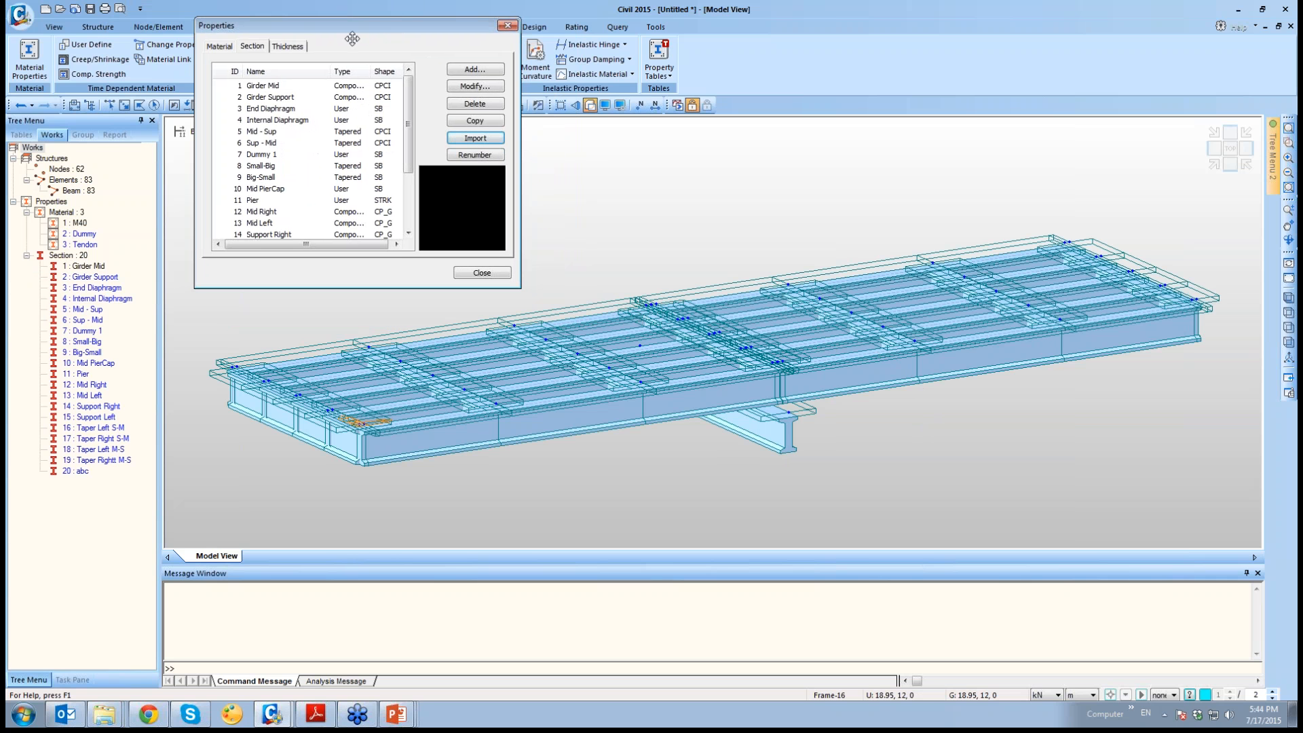
left_click(80, 224)
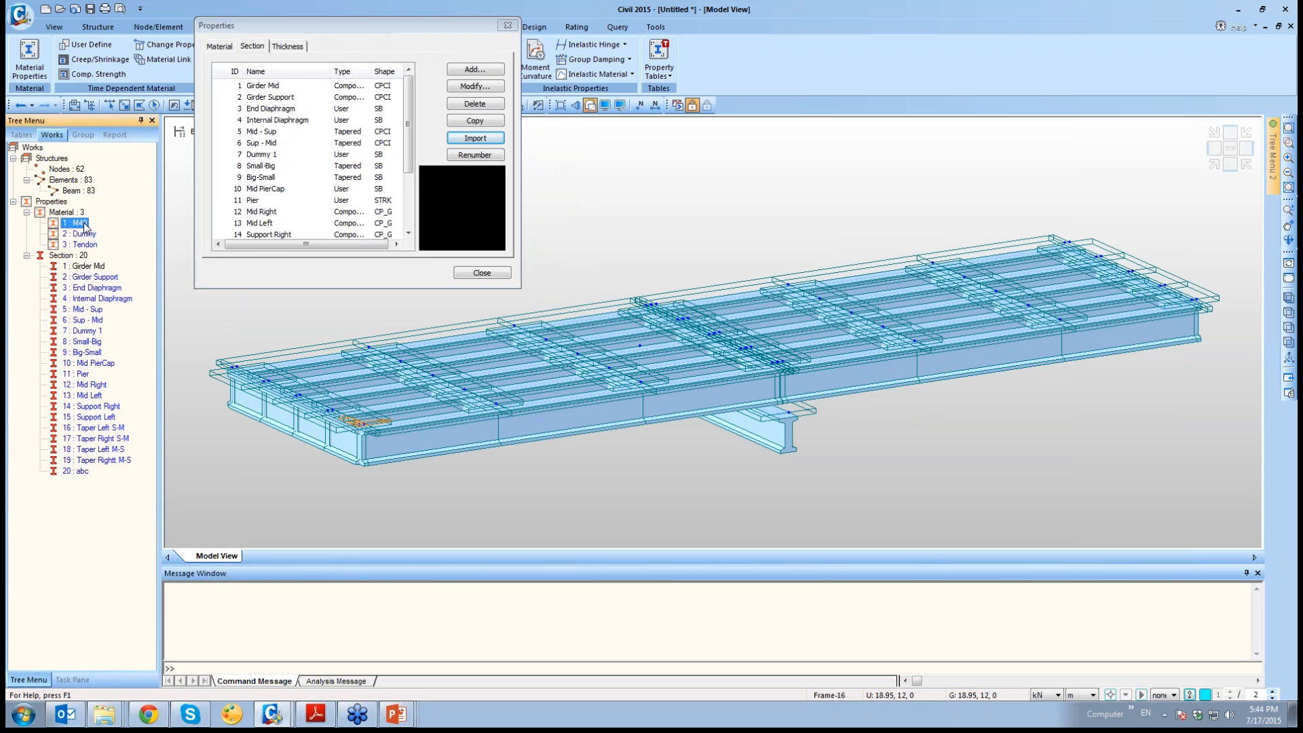
left_click(84, 266)
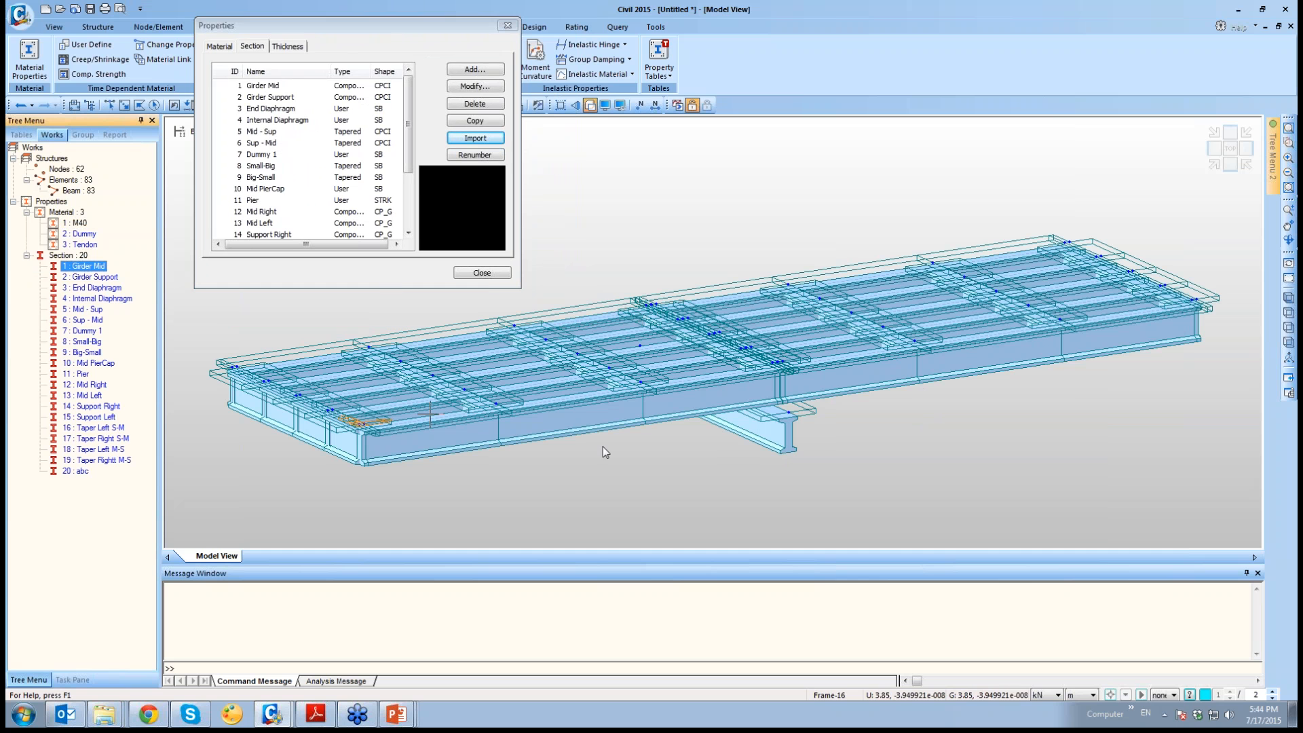
left_click(493, 274)
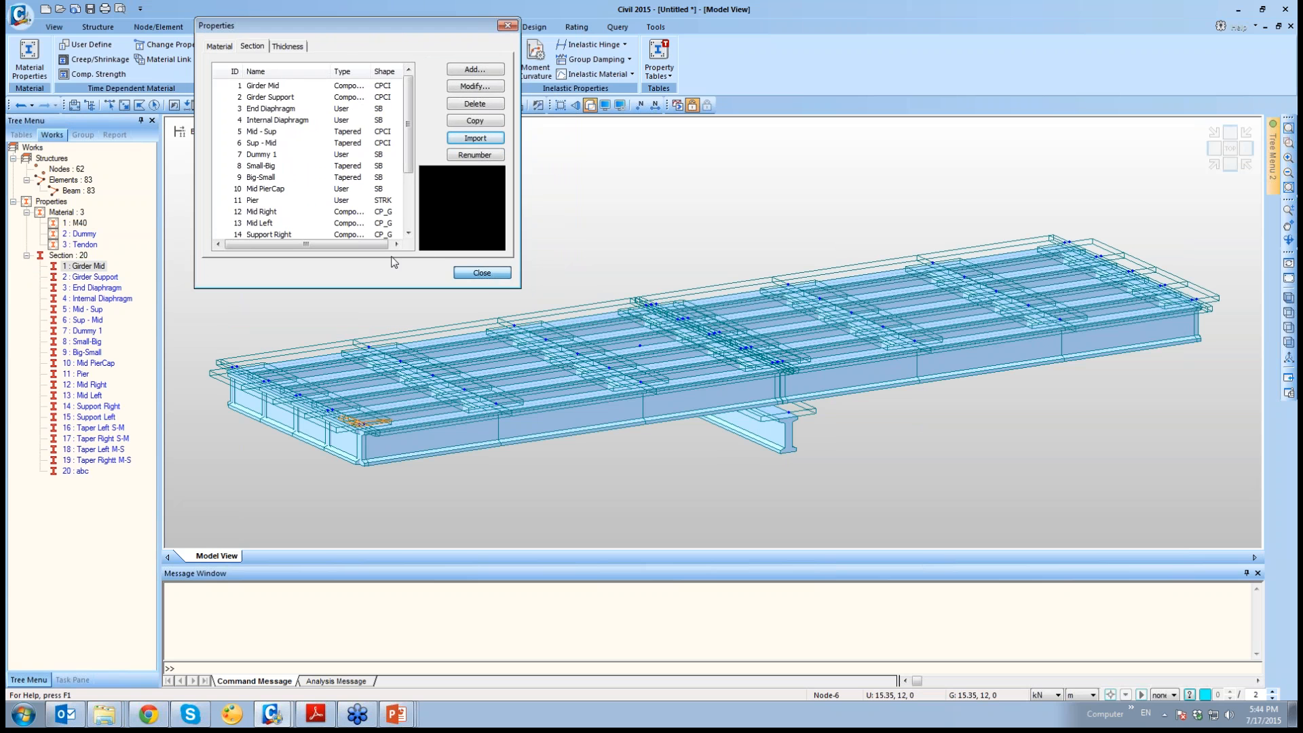
Preview the cross-sections of Pier, Mid Right and abc in the section list
left_click(262, 200)
left_click(261, 211)
scroll(262, 211, "down", 3)
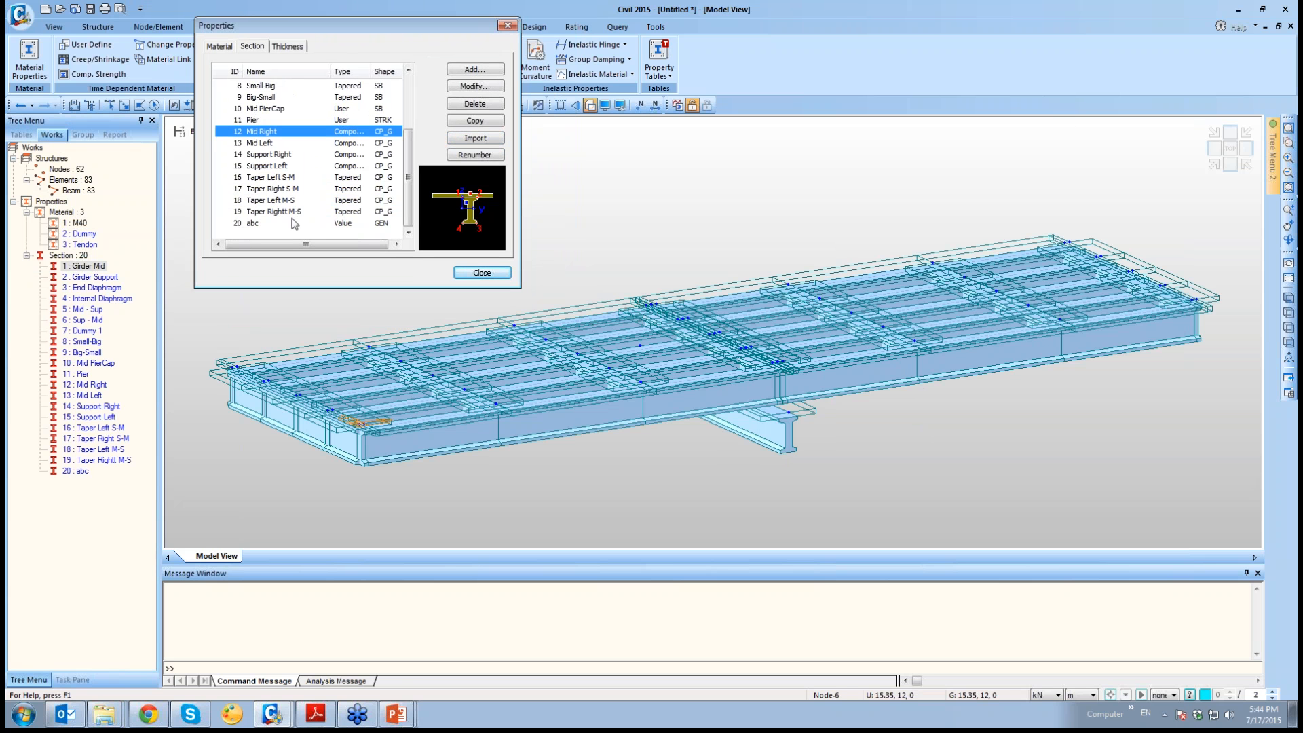
left_click(267, 224)
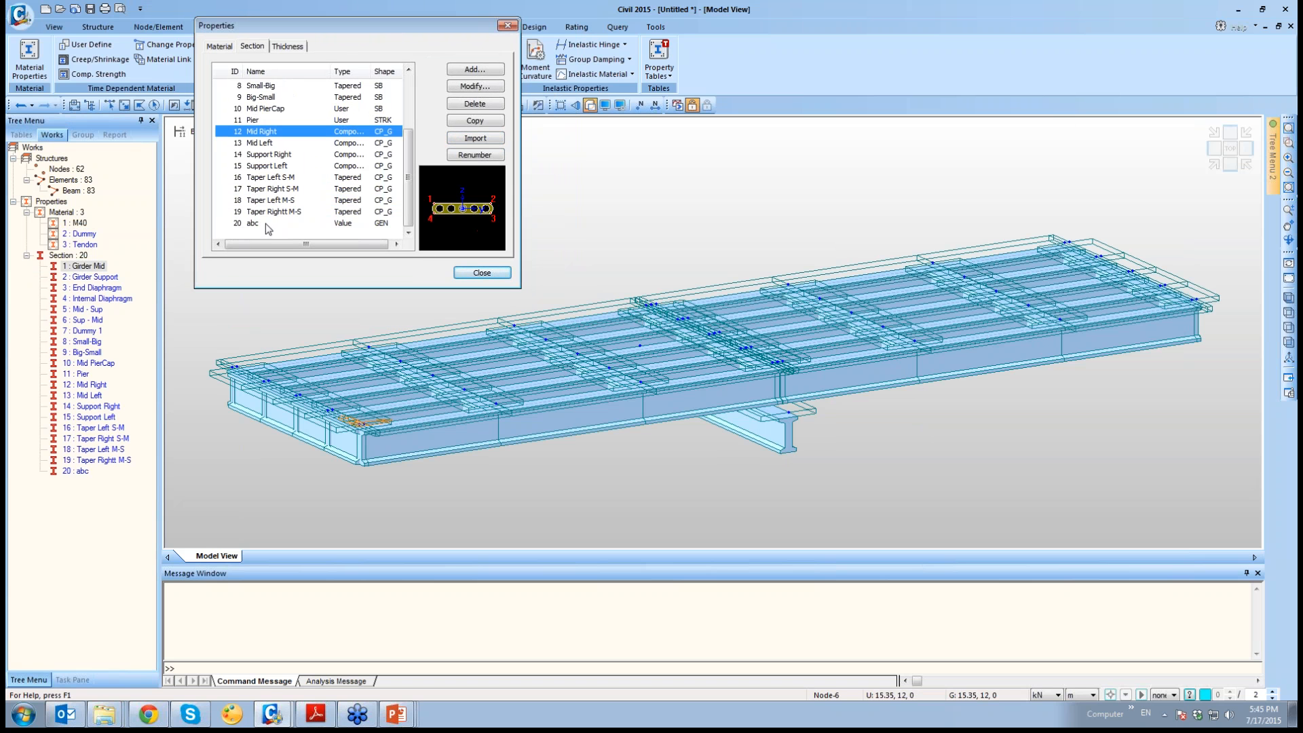
Delete the unneeded sections 12 Mid Right through 20 abc, keeping only sections 1 to 11
left_click(261, 132)
left_click(475, 104)
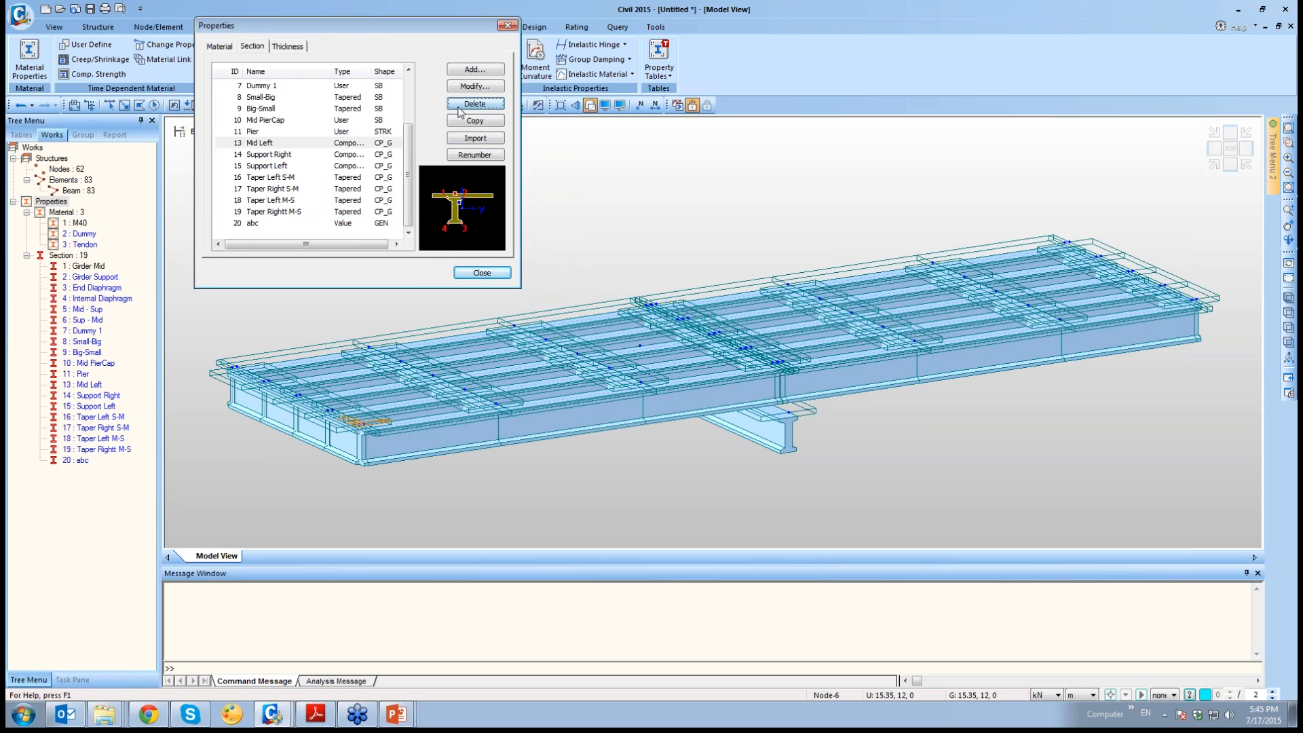
left_click(351, 144)
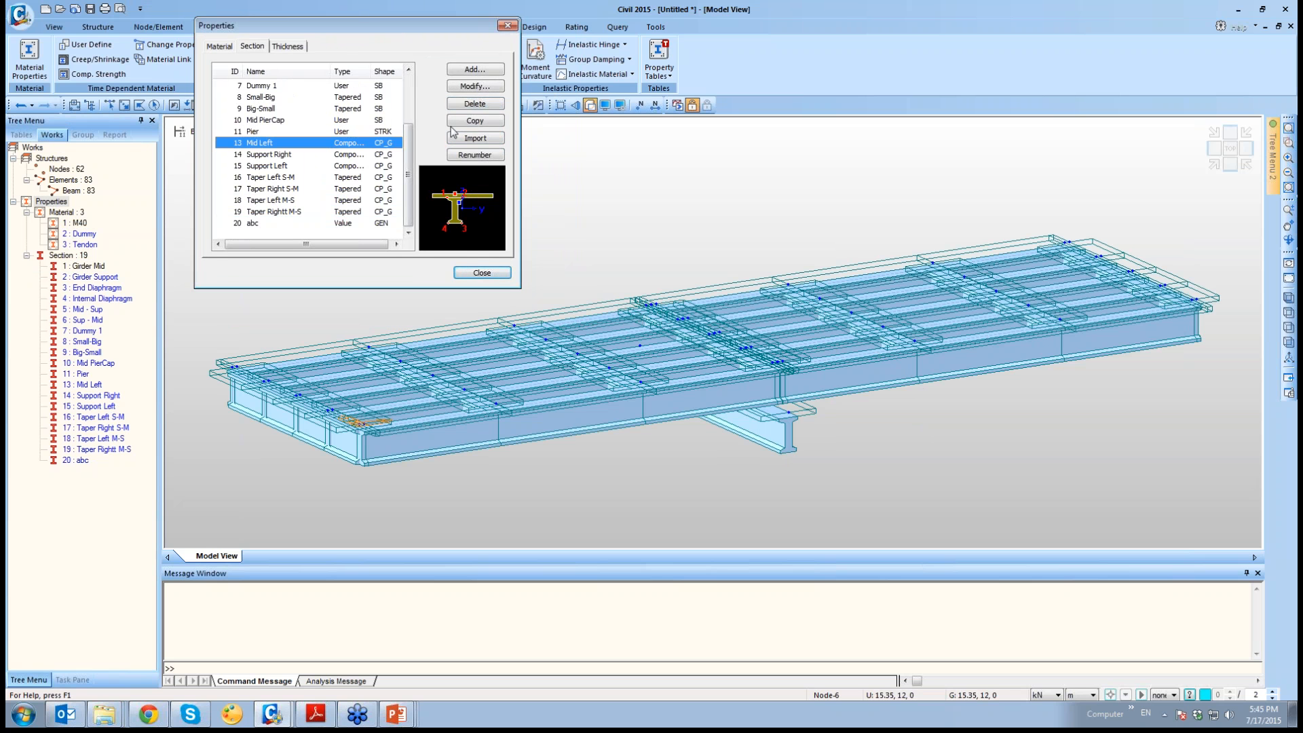
left_click(483, 271)
left_click(99, 396)
left_click(93, 385)
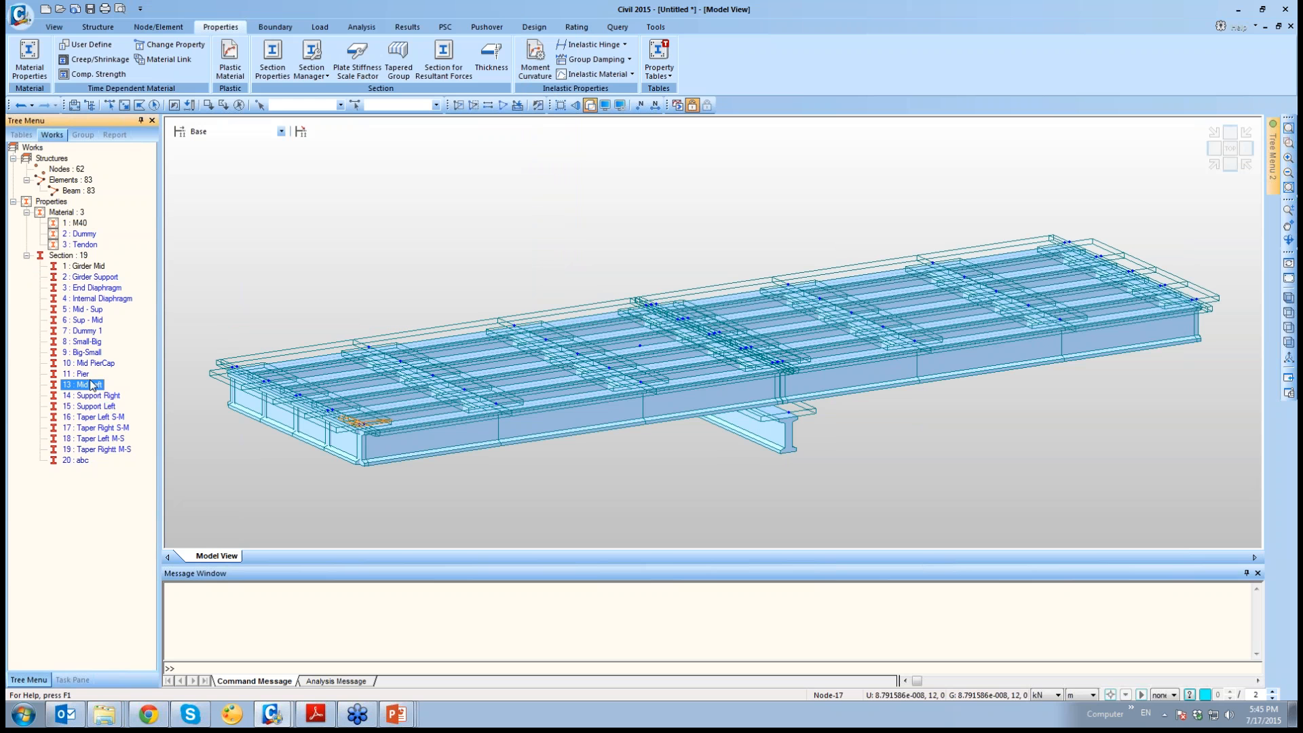
left_click(81, 461, "shift")
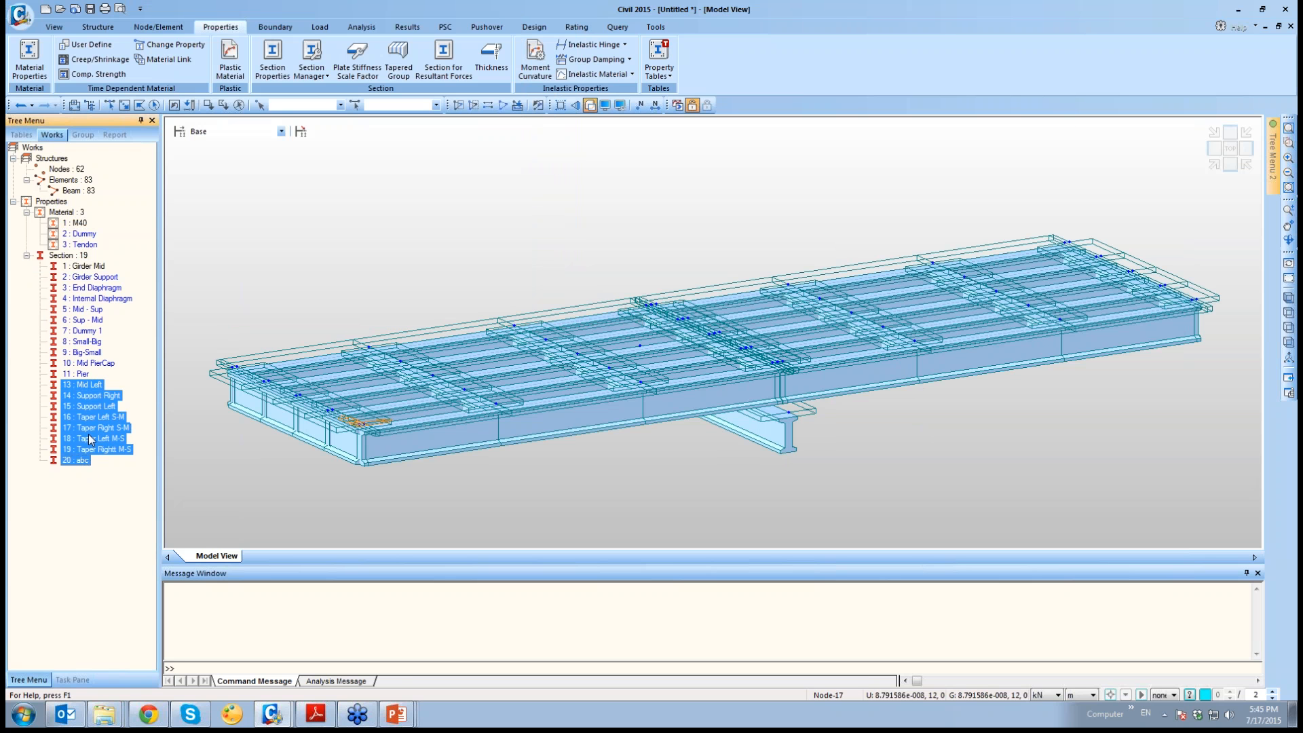
key("Delete")
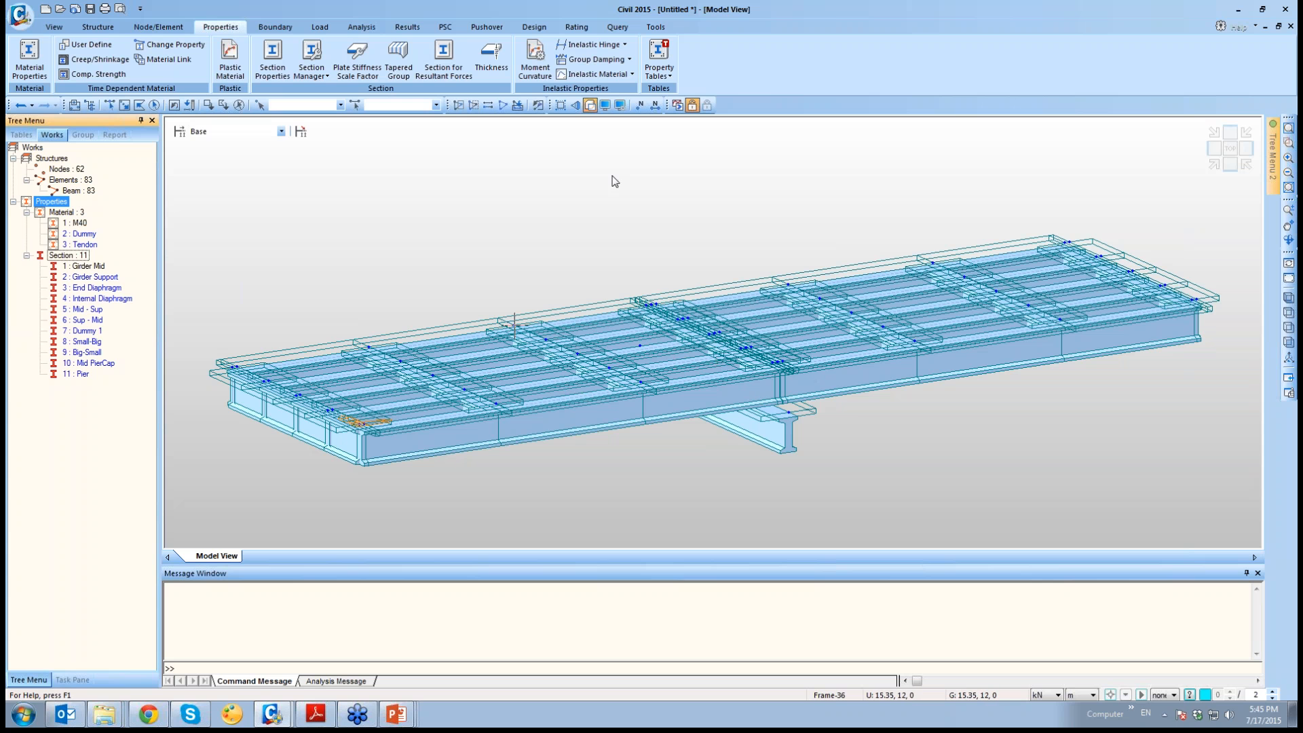
In a wireframe top view, assign the End Diaphragm section to the four transverse lines at the ends of both spans
key("ctrl+h")
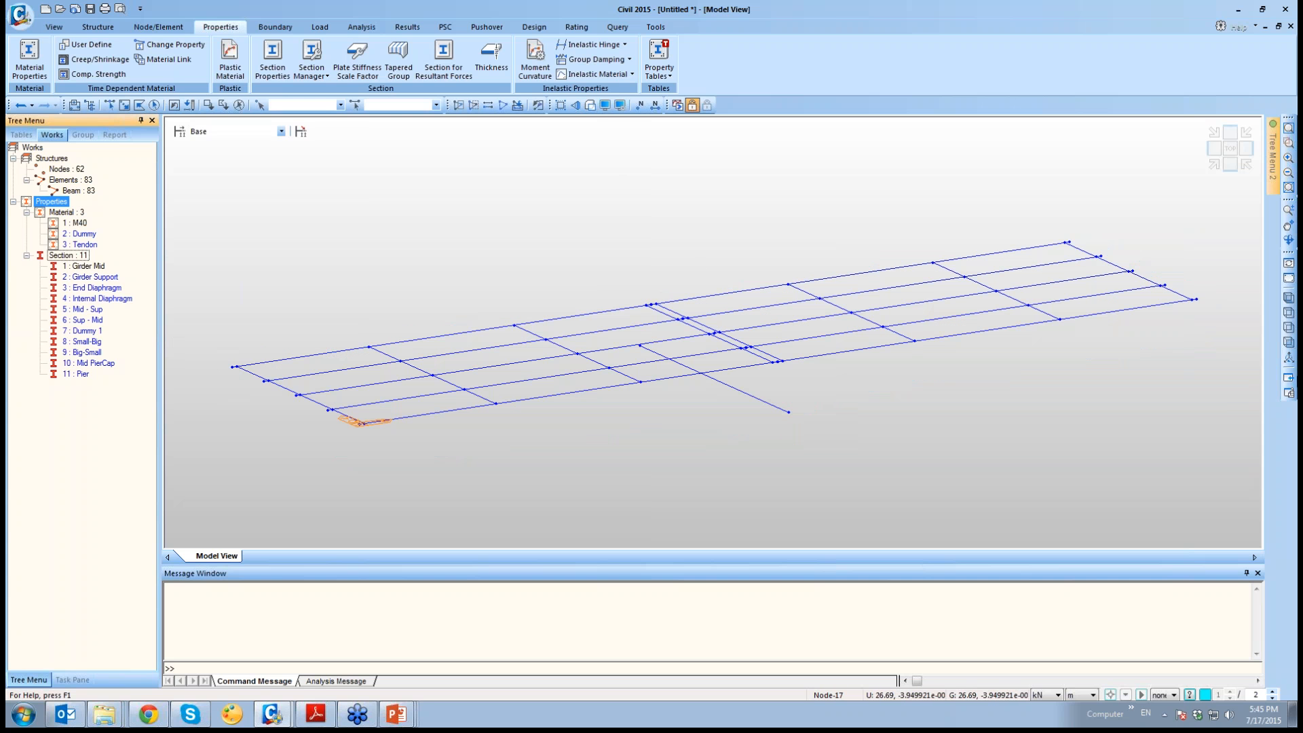
left_click(1289, 313)
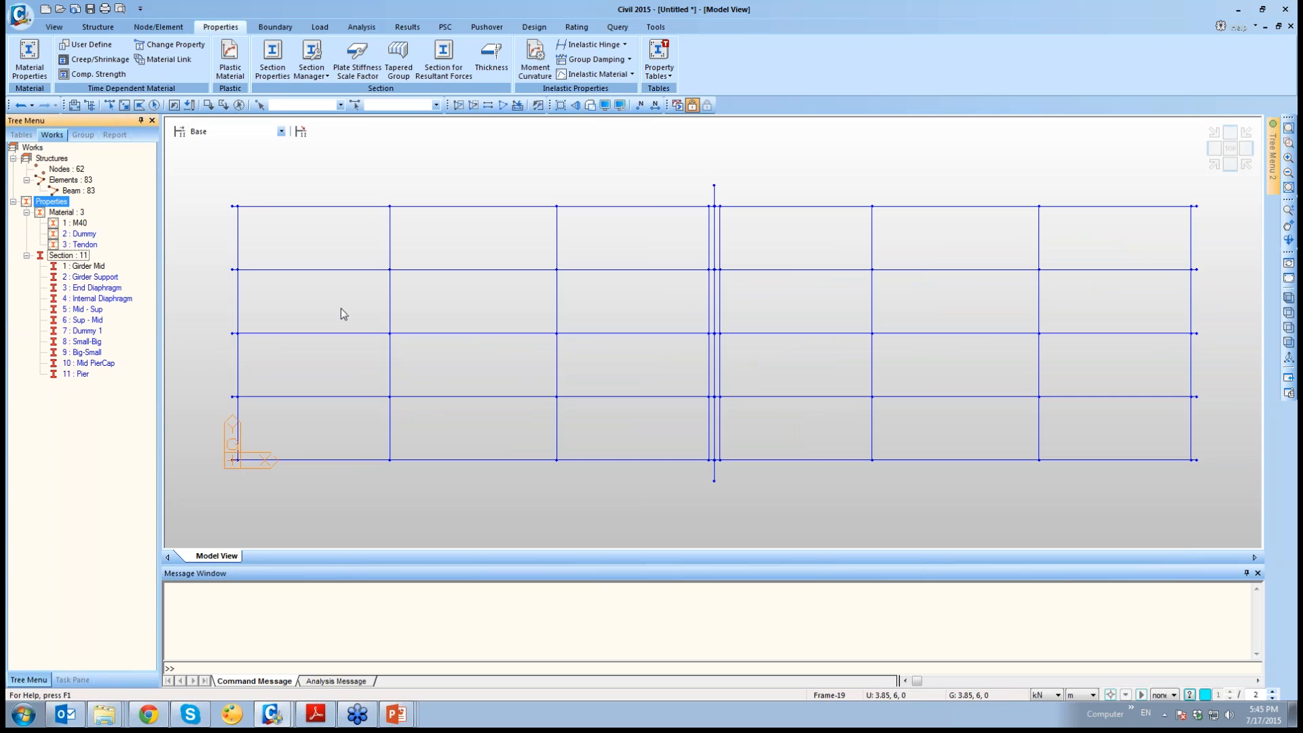
left_click(123, 105)
left_click_drag(234, 179, 275, 471)
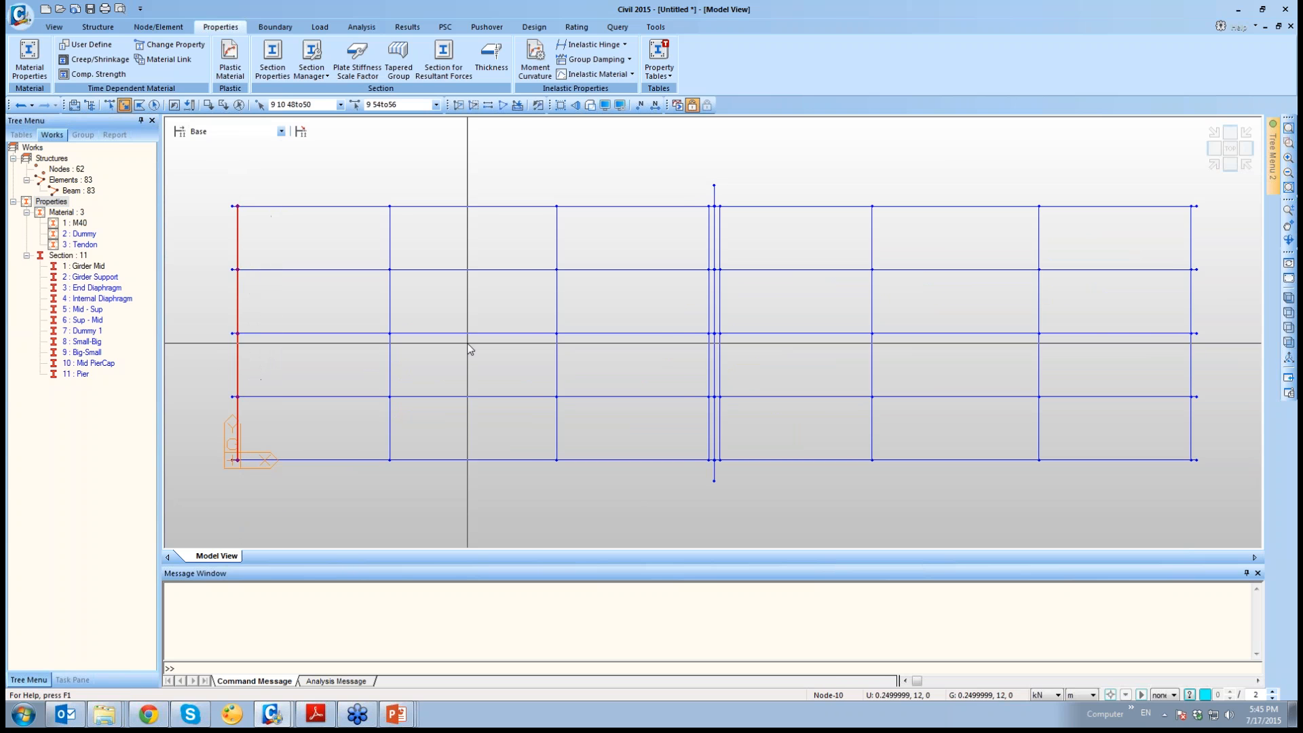
left_click_drag(681, 179, 715, 483)
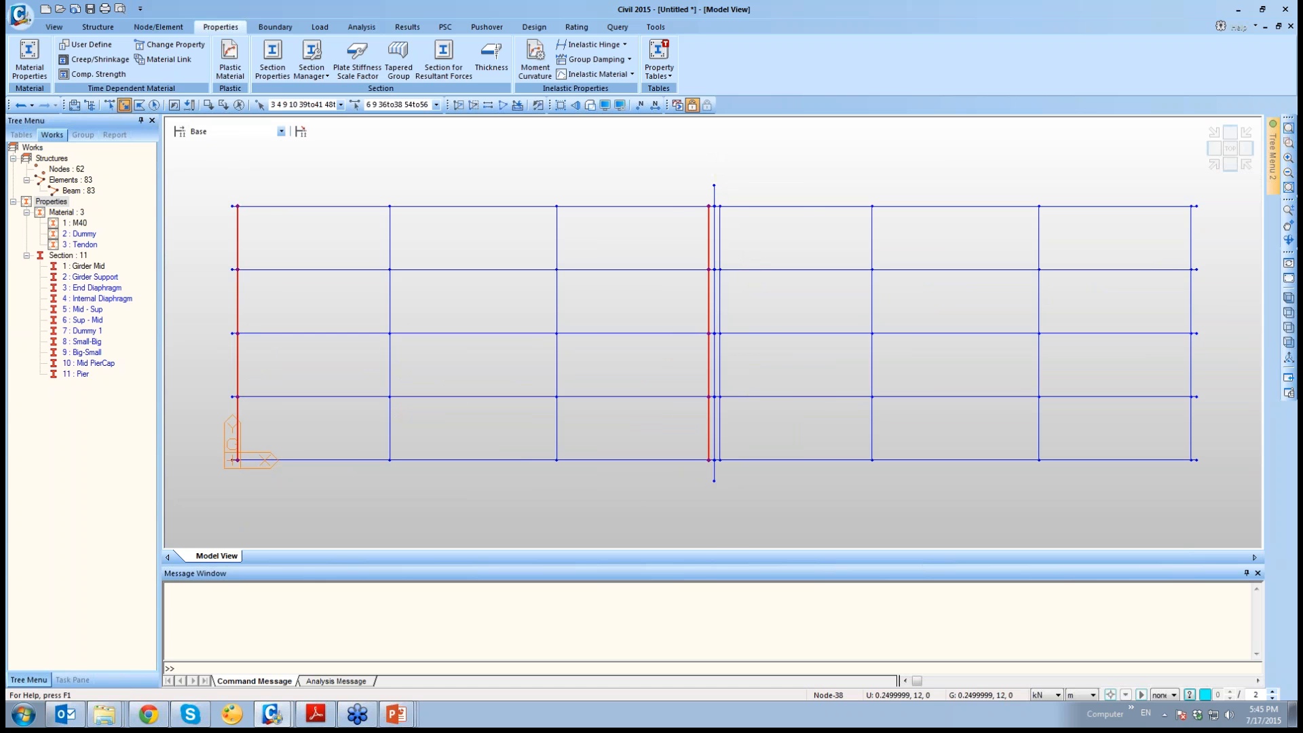
left_click_drag(717, 189, 815, 500)
left_click_drag(1115, 169, 1193, 487)
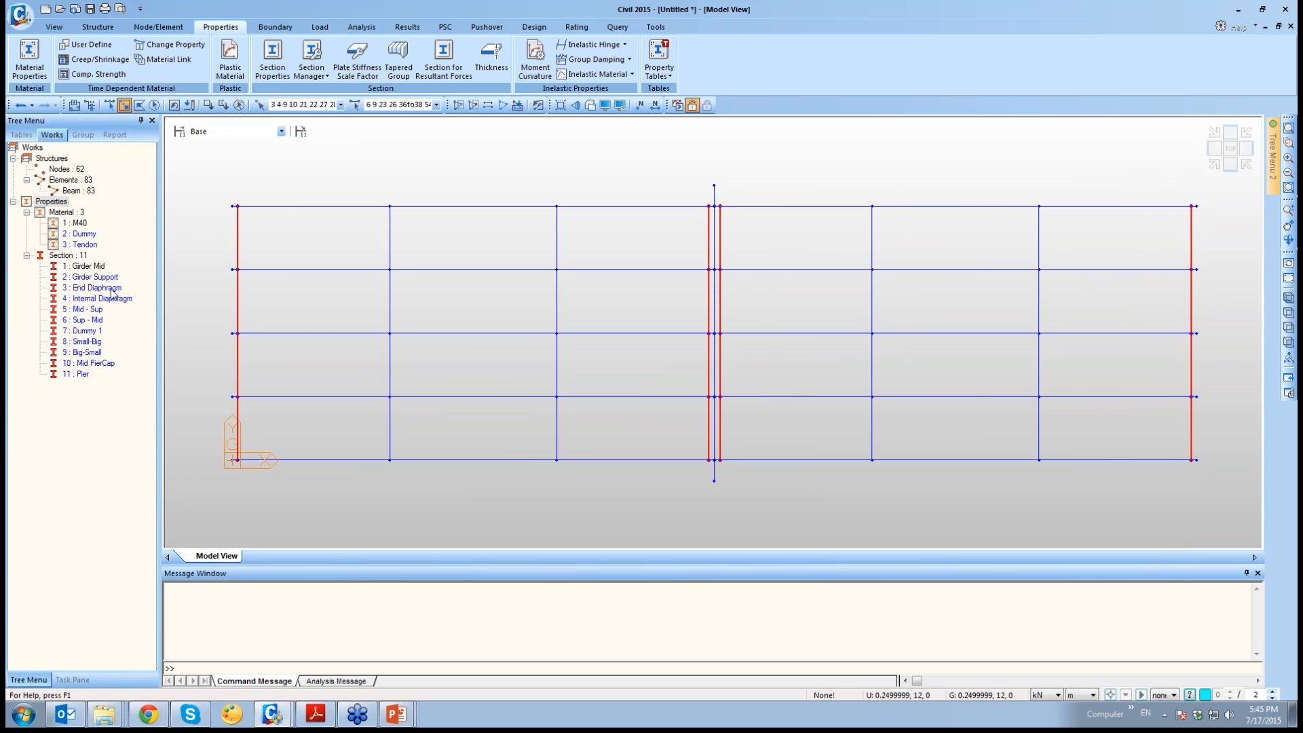
left_click(323, 294)
Assign the Internal Diaphragm section to the four intermediate transverse lines, two in each span
left_click_drag(355, 170, 424, 472)
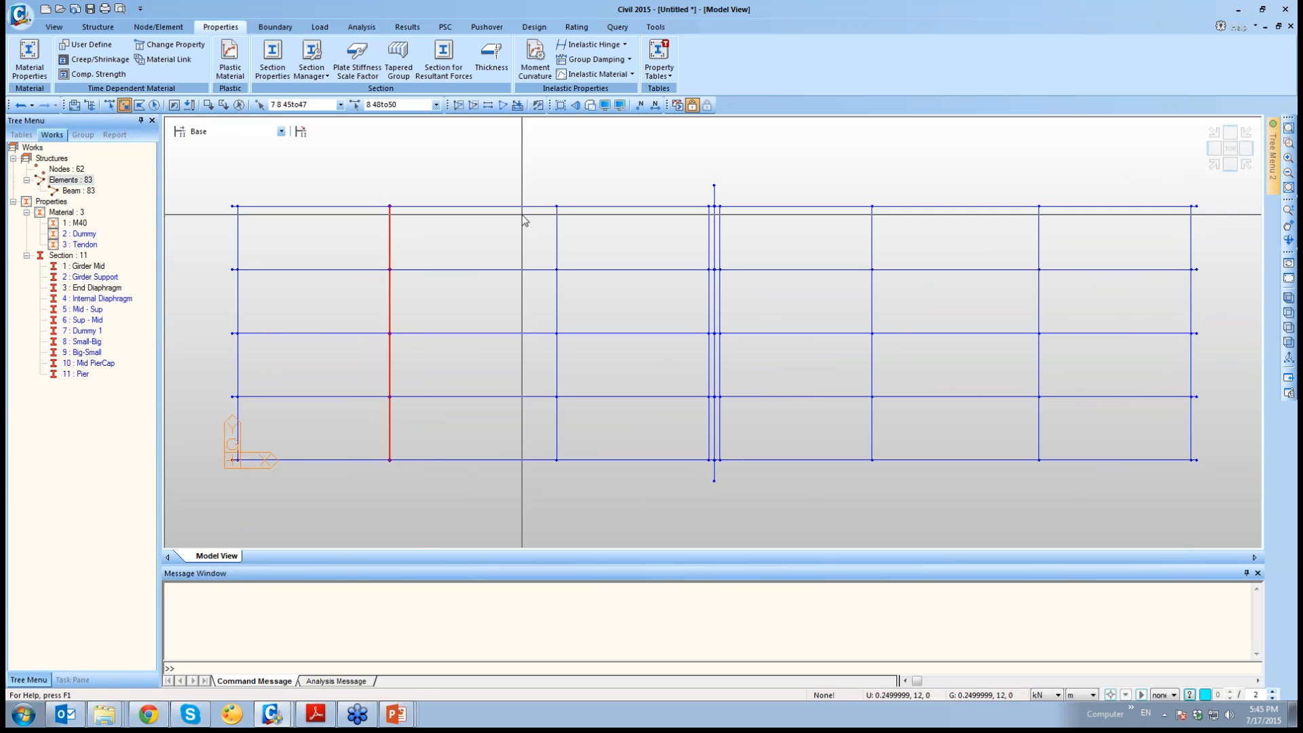
left_click_drag(525, 189, 584, 475)
left_click_drag(837, 181, 913, 460)
left_click_drag(1022, 180, 1084, 427)
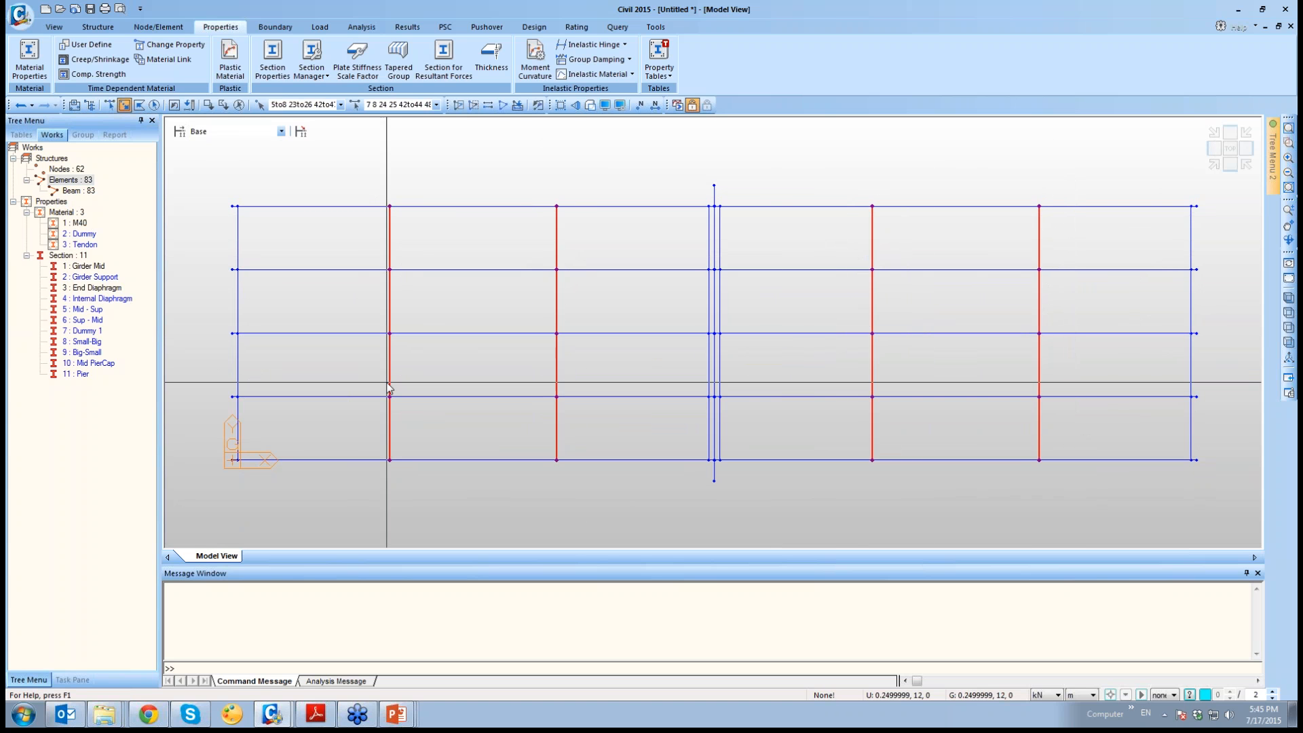
left_click_drag(114, 304, 405, 354)
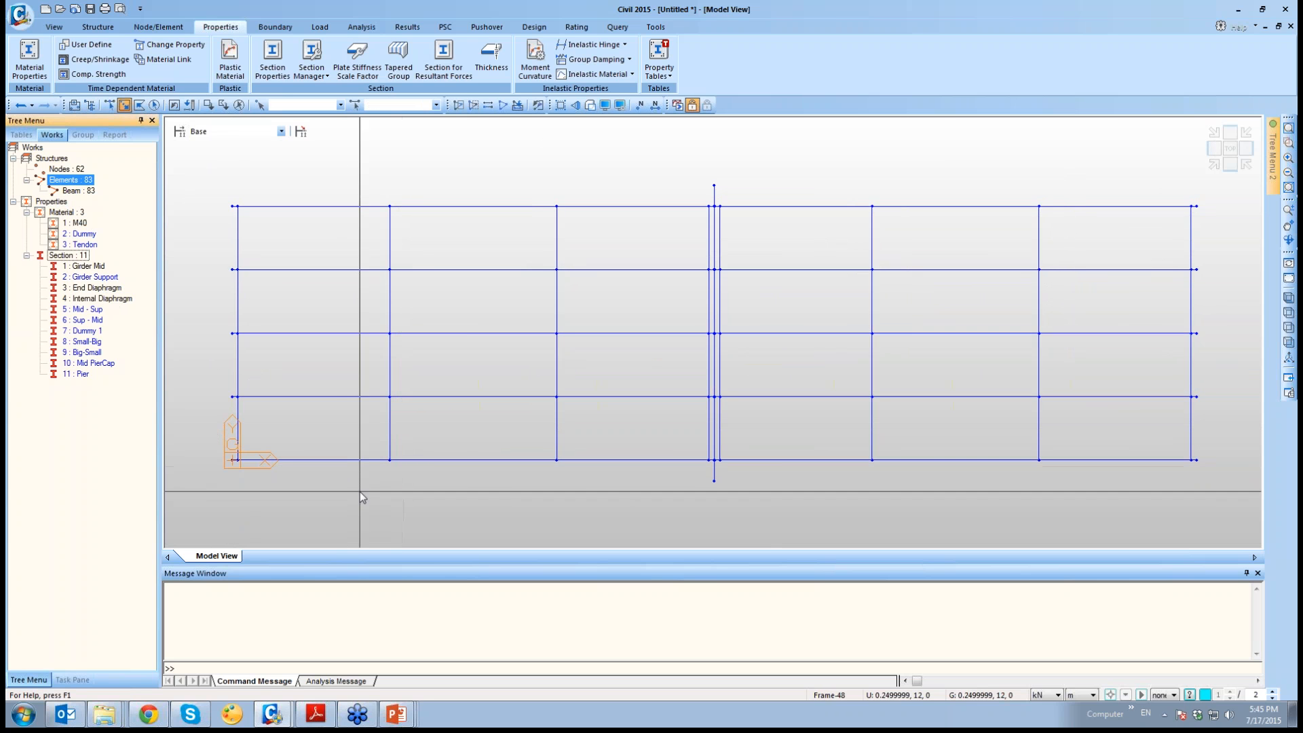
Assign the Mid PierCap section to the pier cap element below the deck at the central support
left_click(1289, 343)
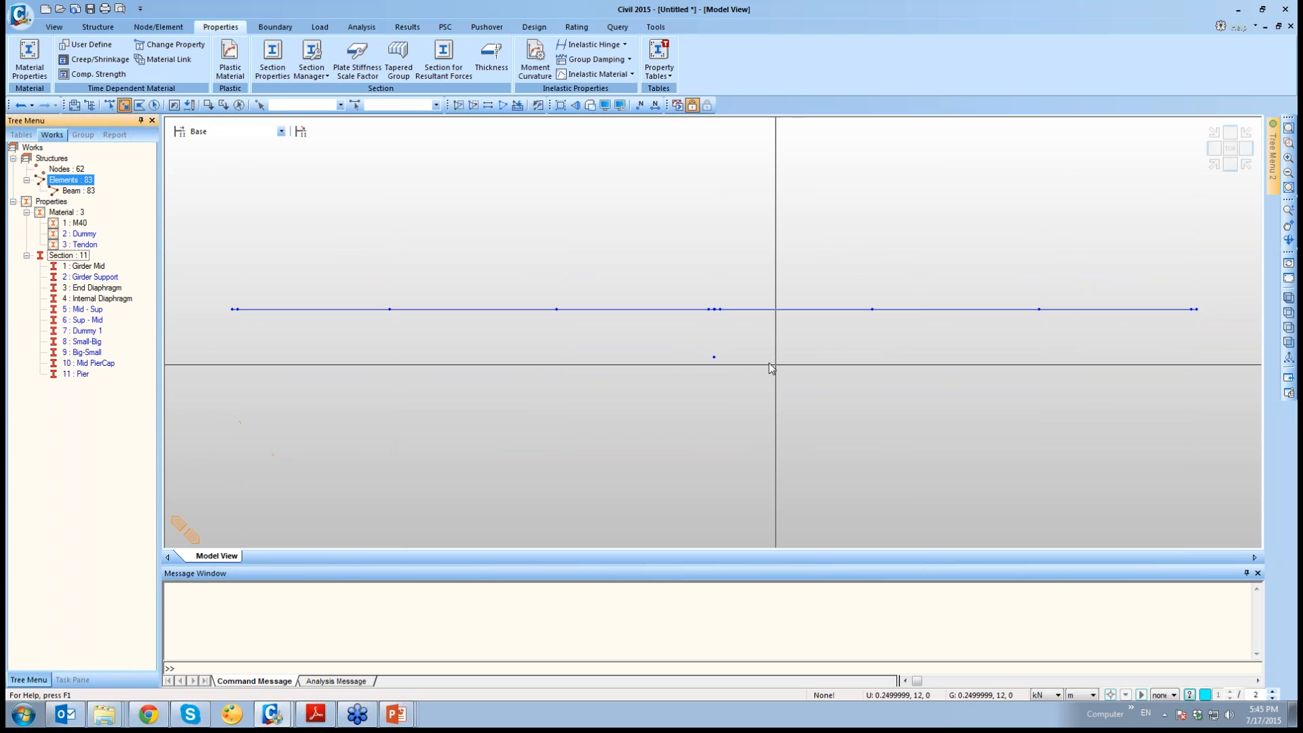
left_click_drag(737, 340, 674, 384)
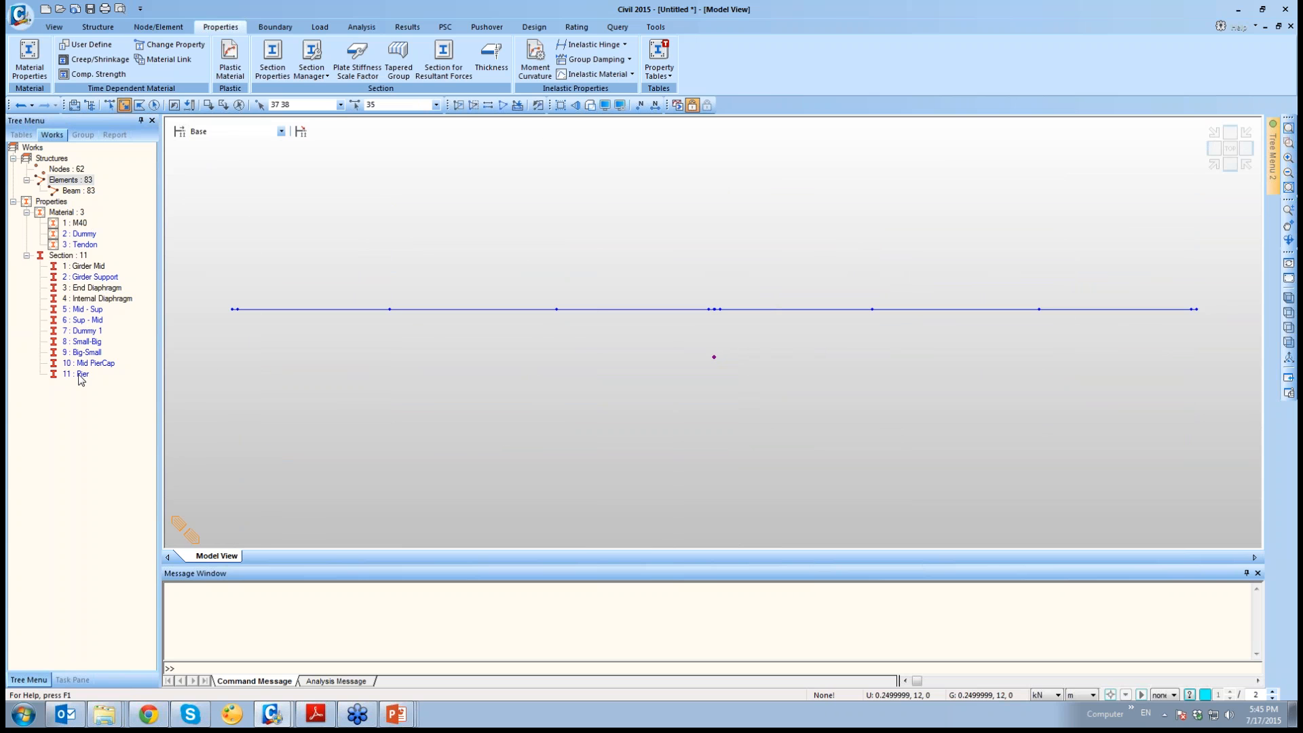
left_click_drag(81, 376, 372, 415)
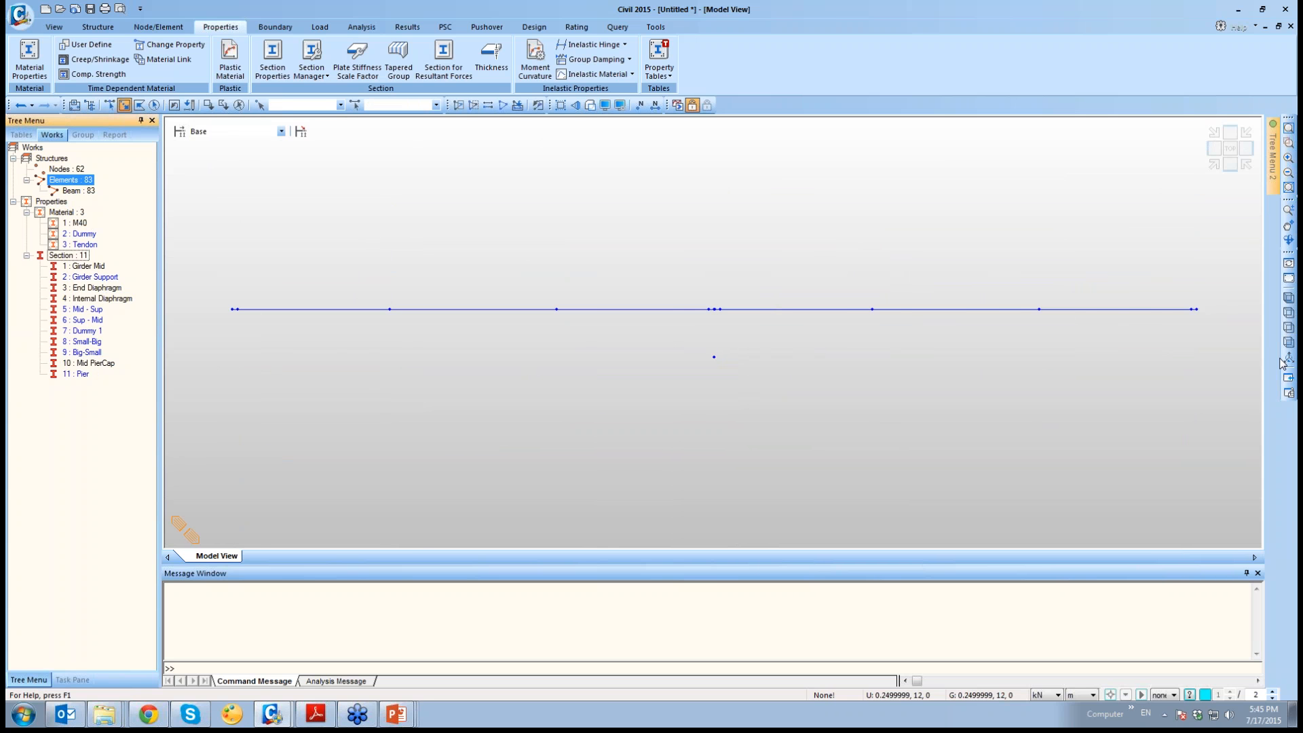
Inspect the assigned cross-sections with hidden surfaces in isometric, elevation and end views, and return to wireframe
left_click(1289, 313)
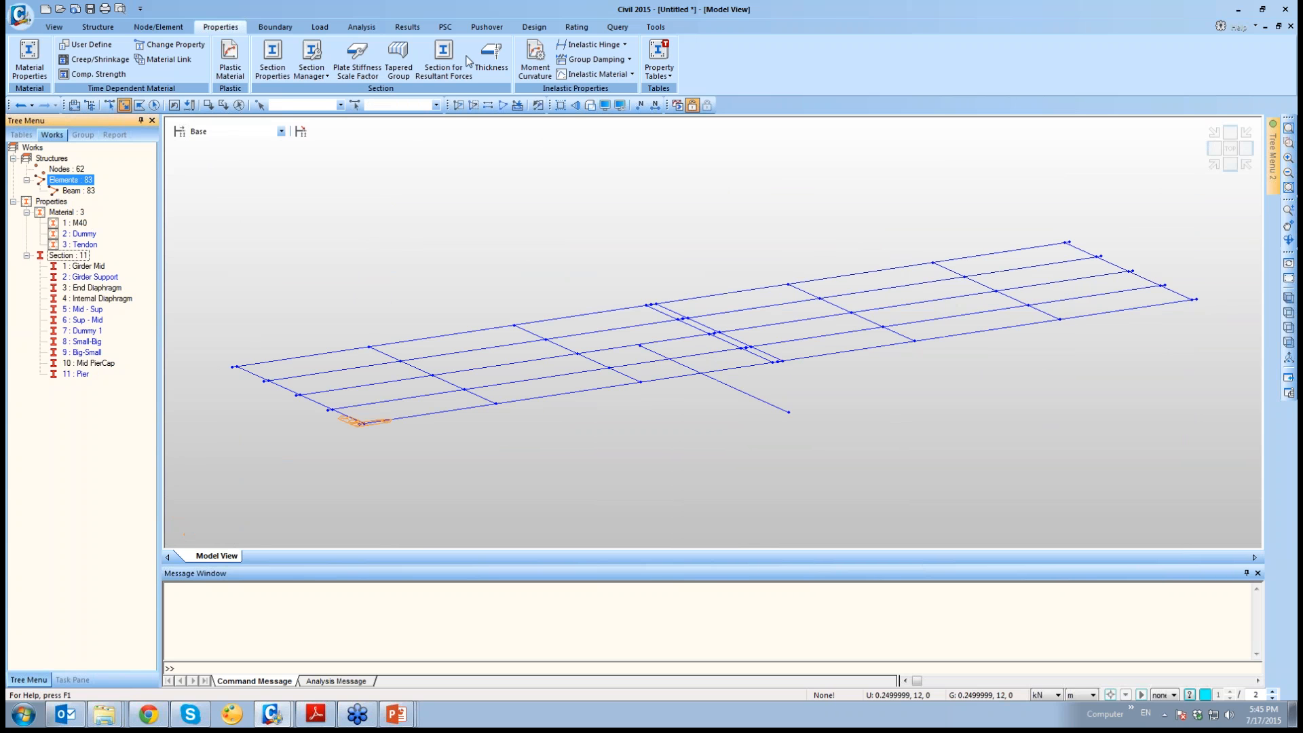
left_click(590, 105)
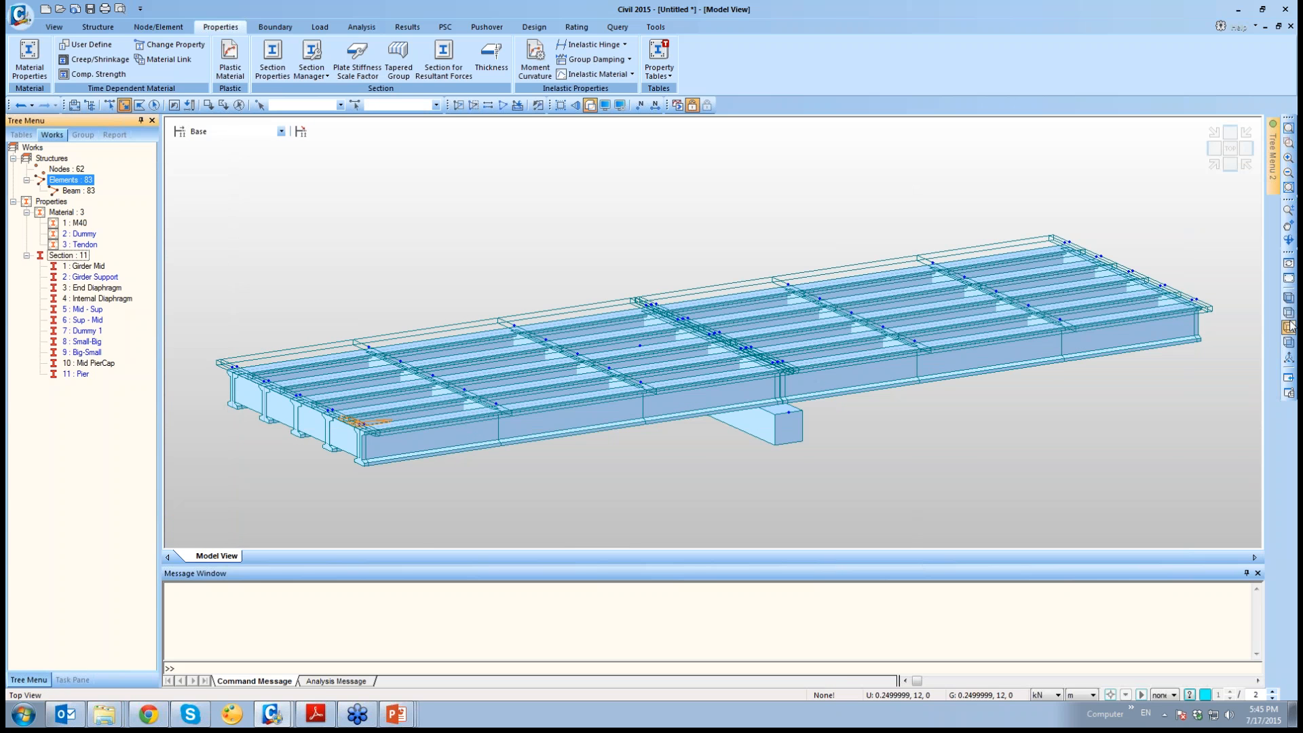
left_click(1289, 343)
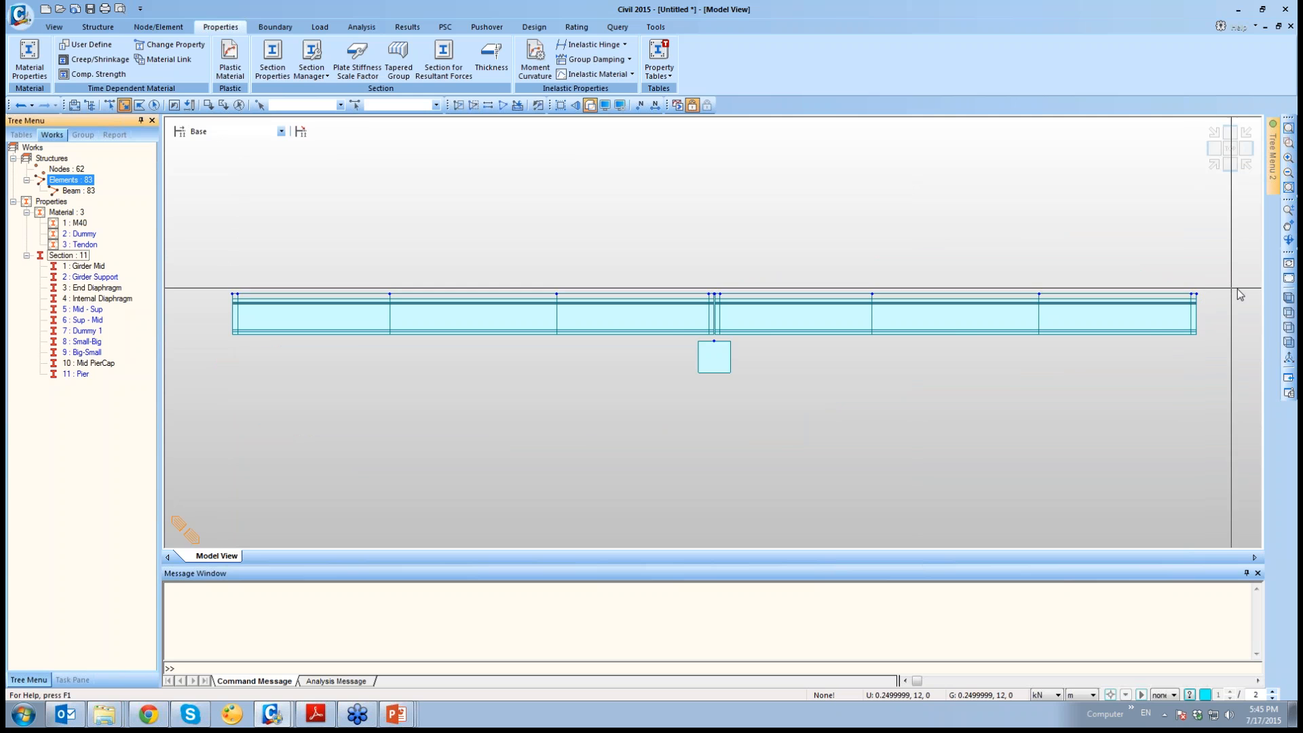
left_click(1289, 327)
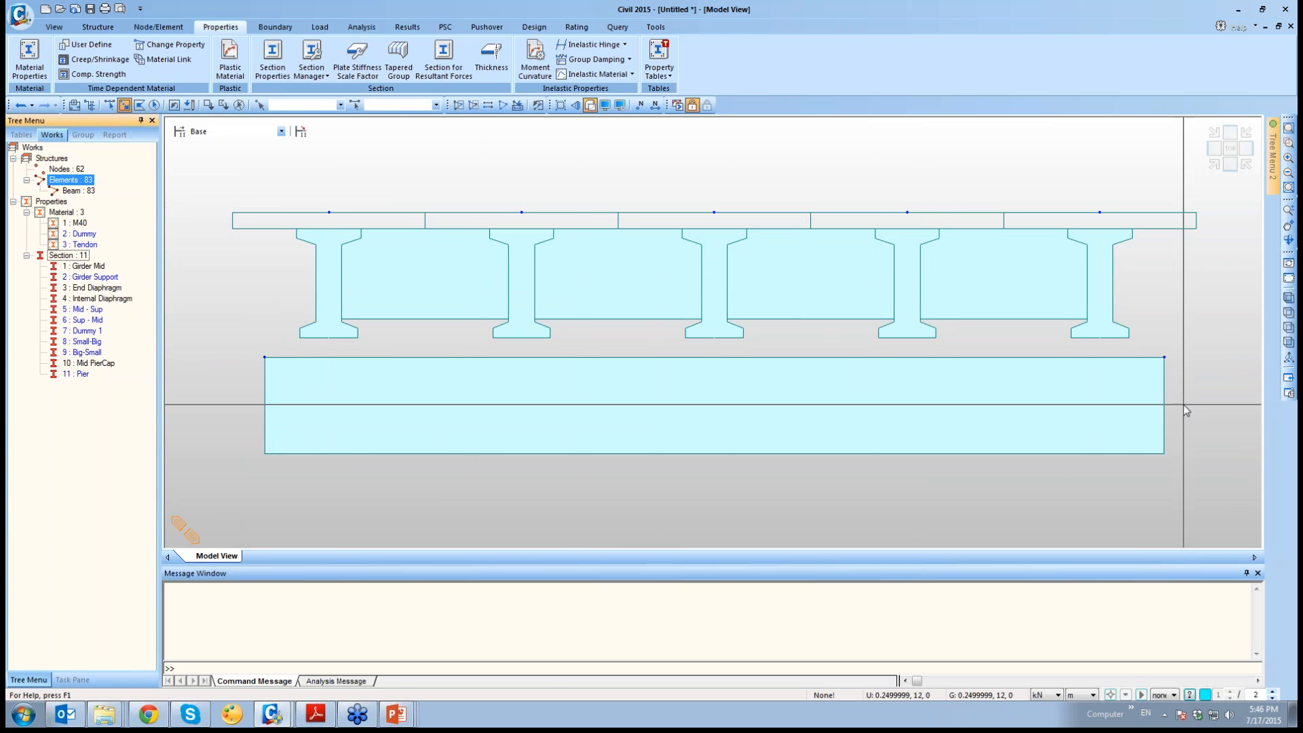
left_click(1289, 298)
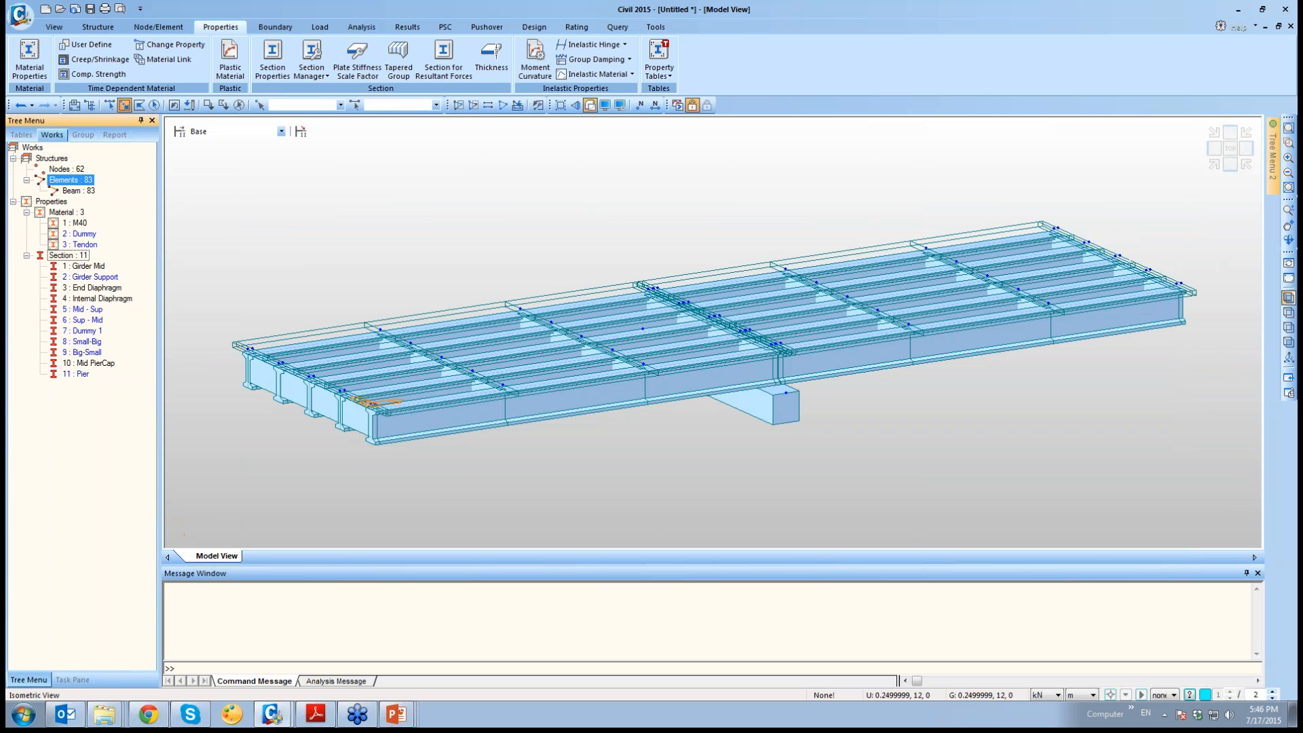
left_click(590, 104)
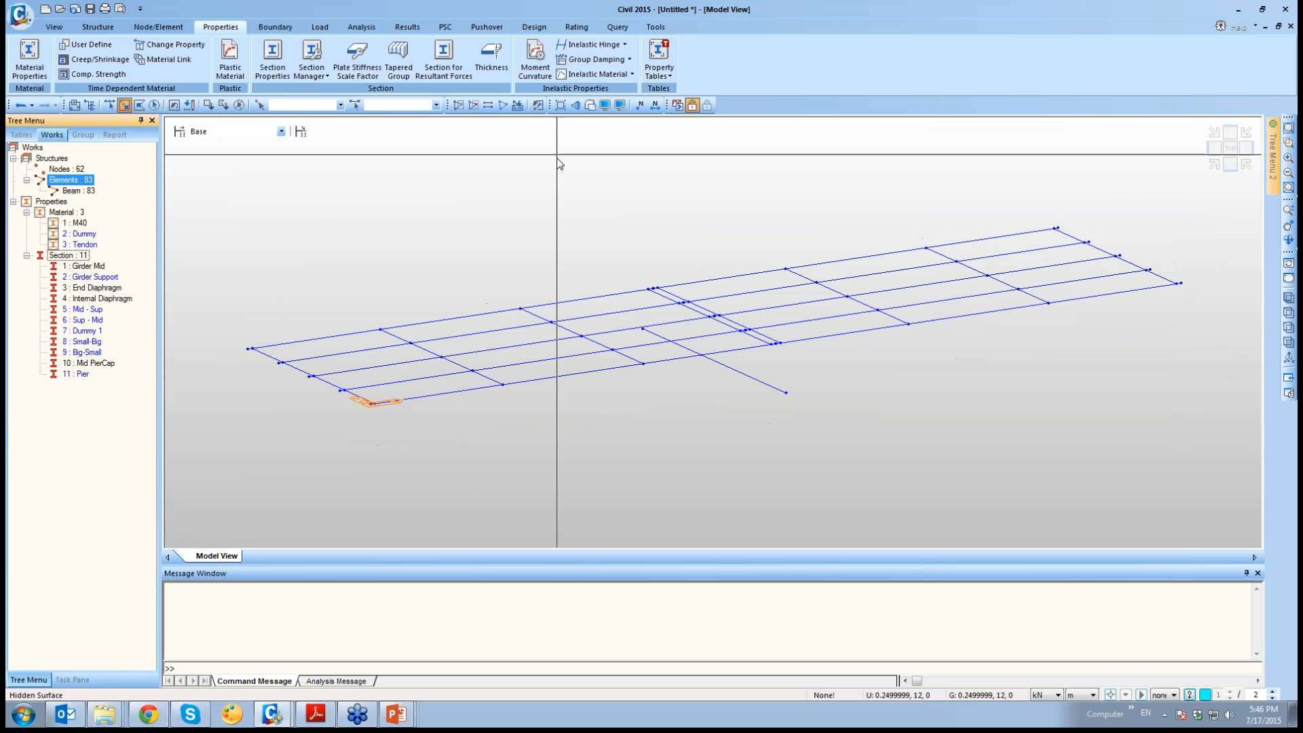
left_click(1288, 312)
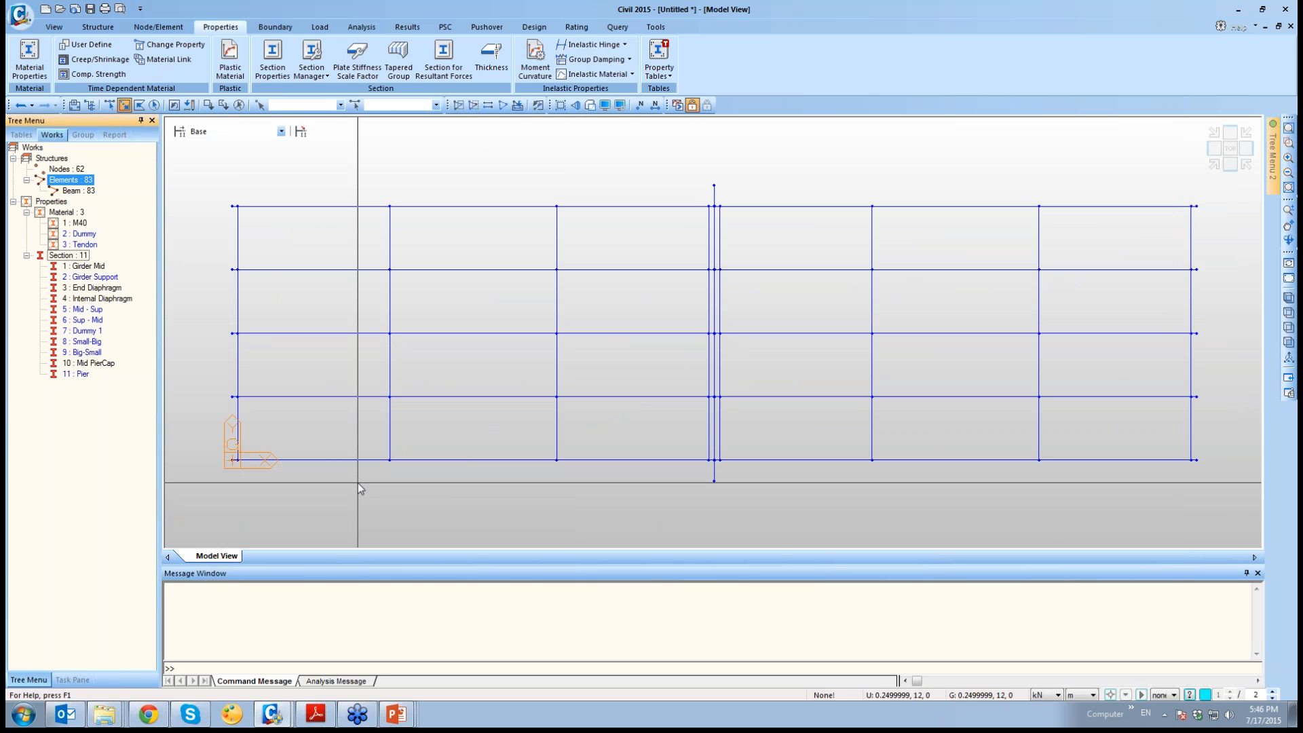
key("alt+Tab")
left_click_drag(362, 488, 311, 184)
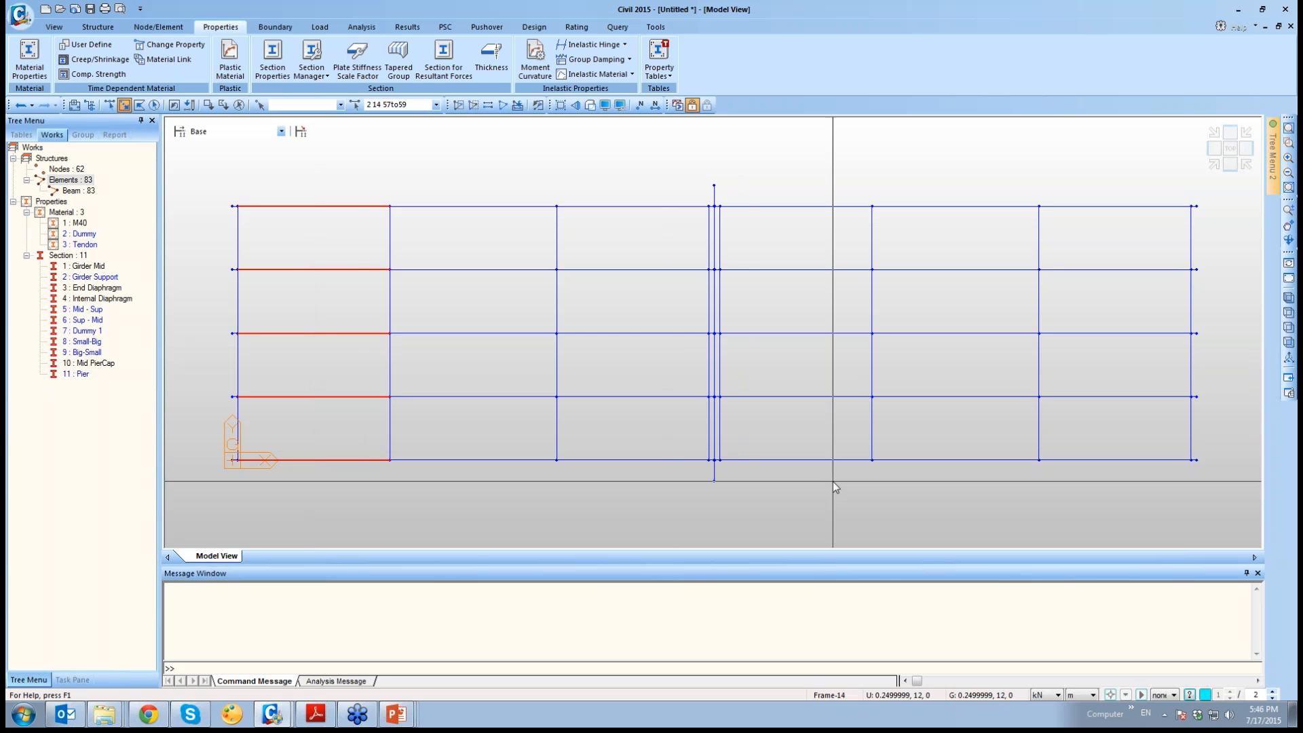
left_click_drag(835, 489, 766, 159)
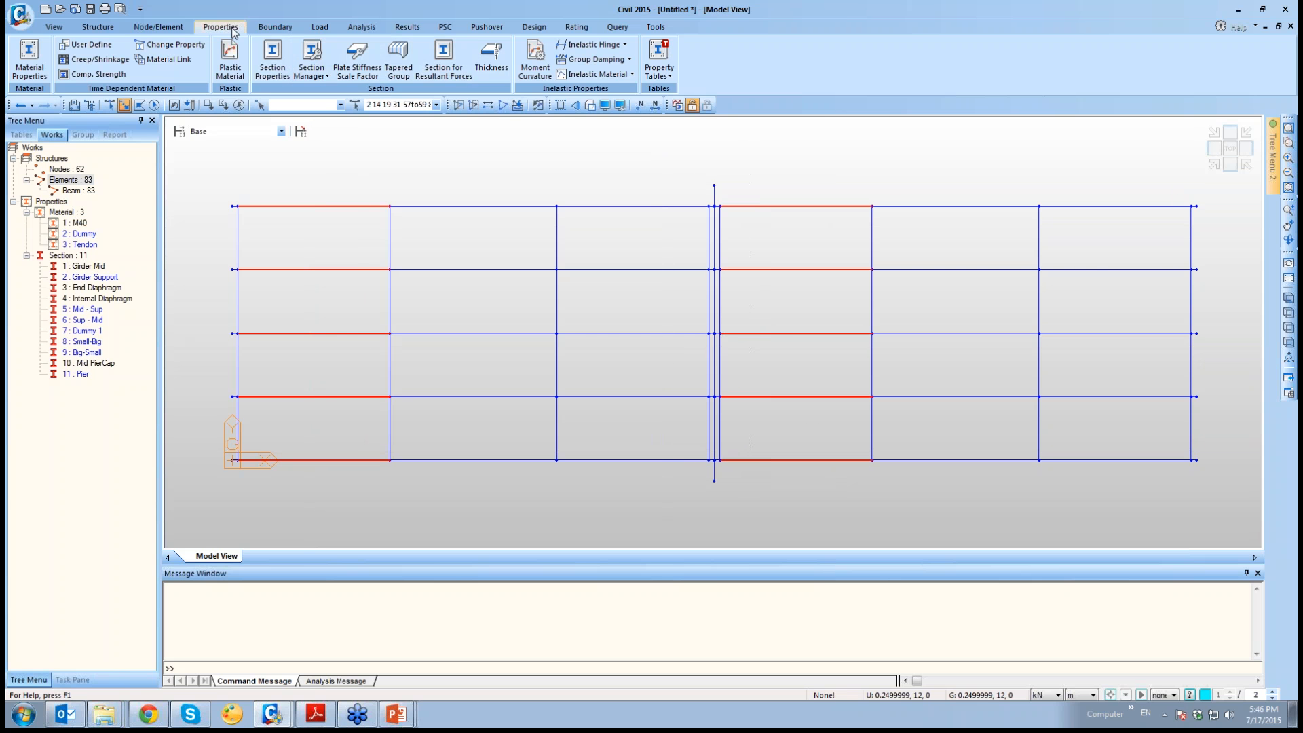
left_click(158, 27)
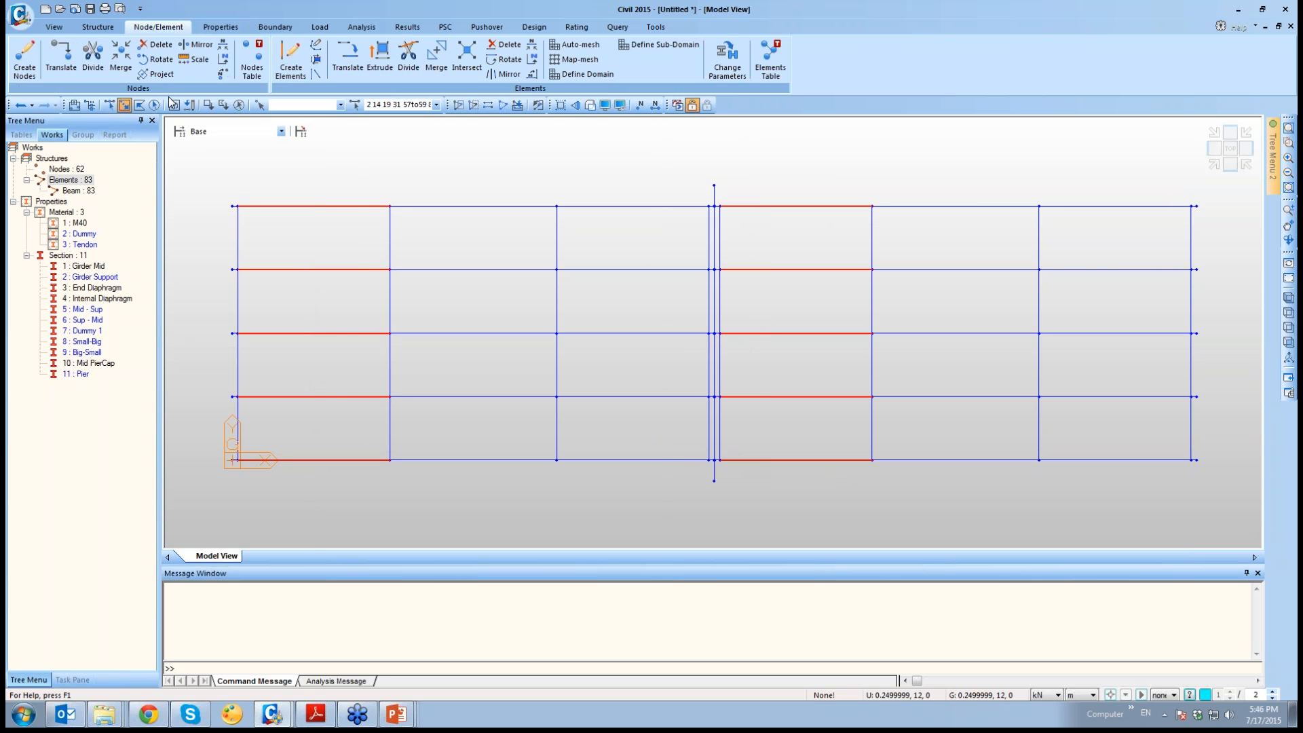
left_click(408, 56)
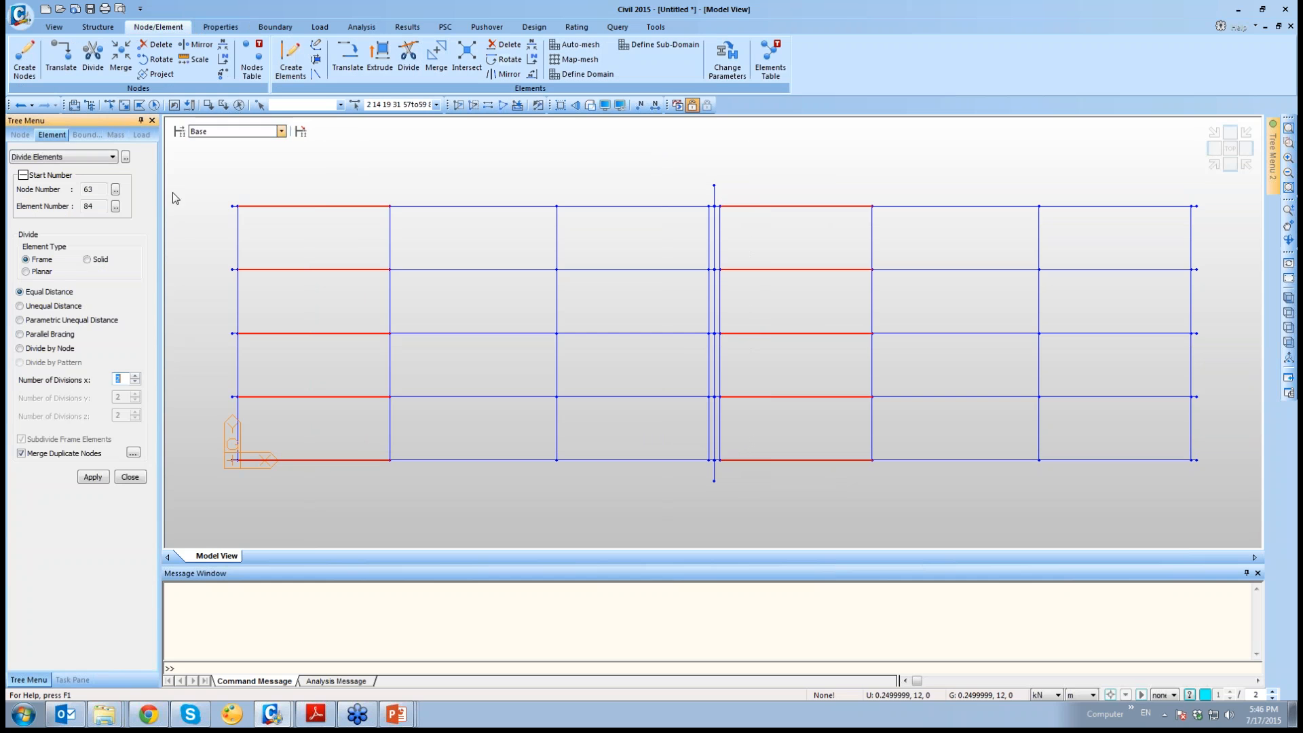
left_click(67, 306)
left_click(54, 381)
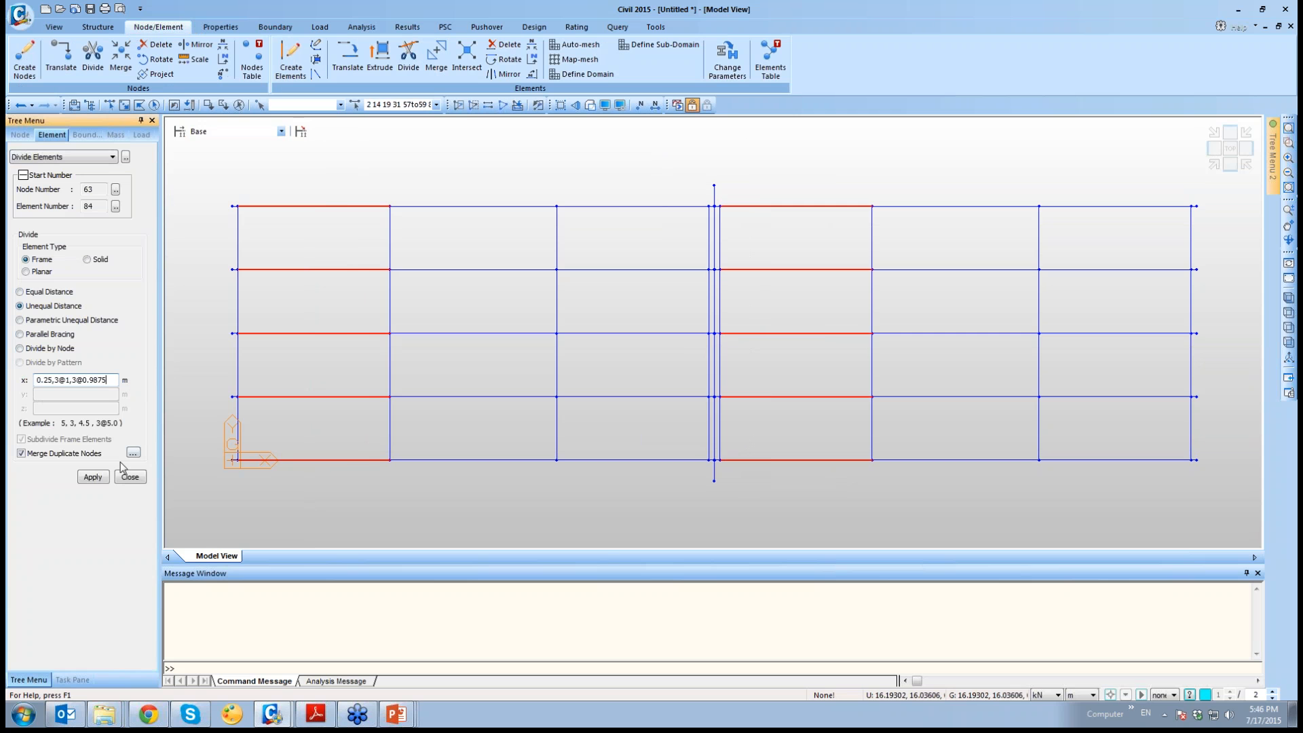
left_click(97, 479)
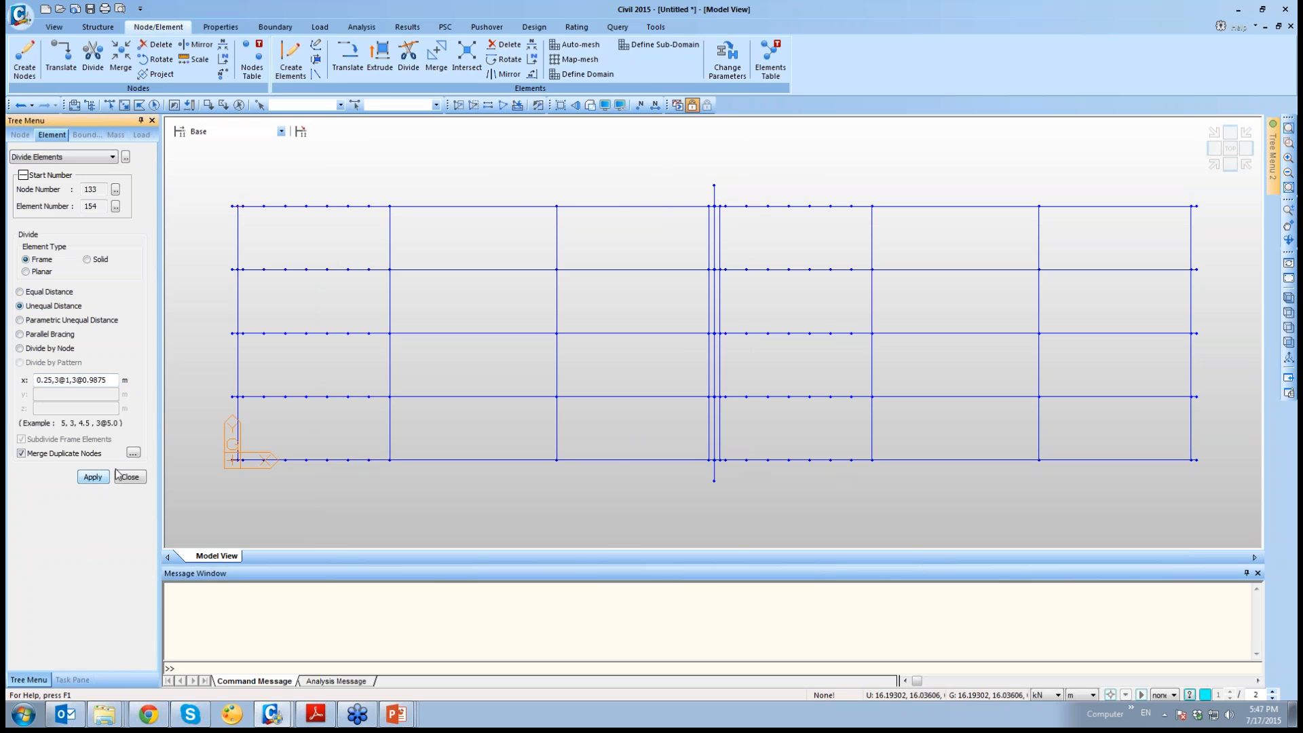
left_click_drag(515, 185, 498, 469)
left_click_drag(985, 184, 949, 493)
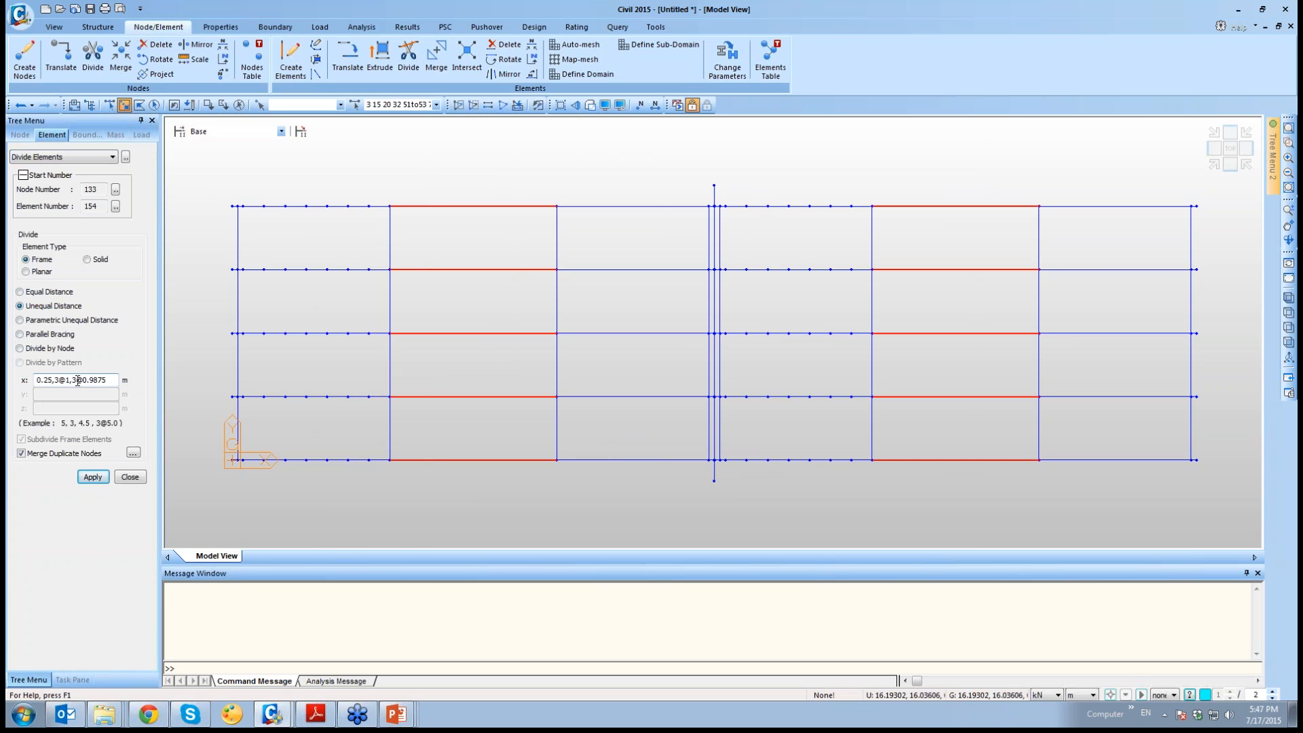
left_click_drag(78, 381, 36, 380)
type("7")
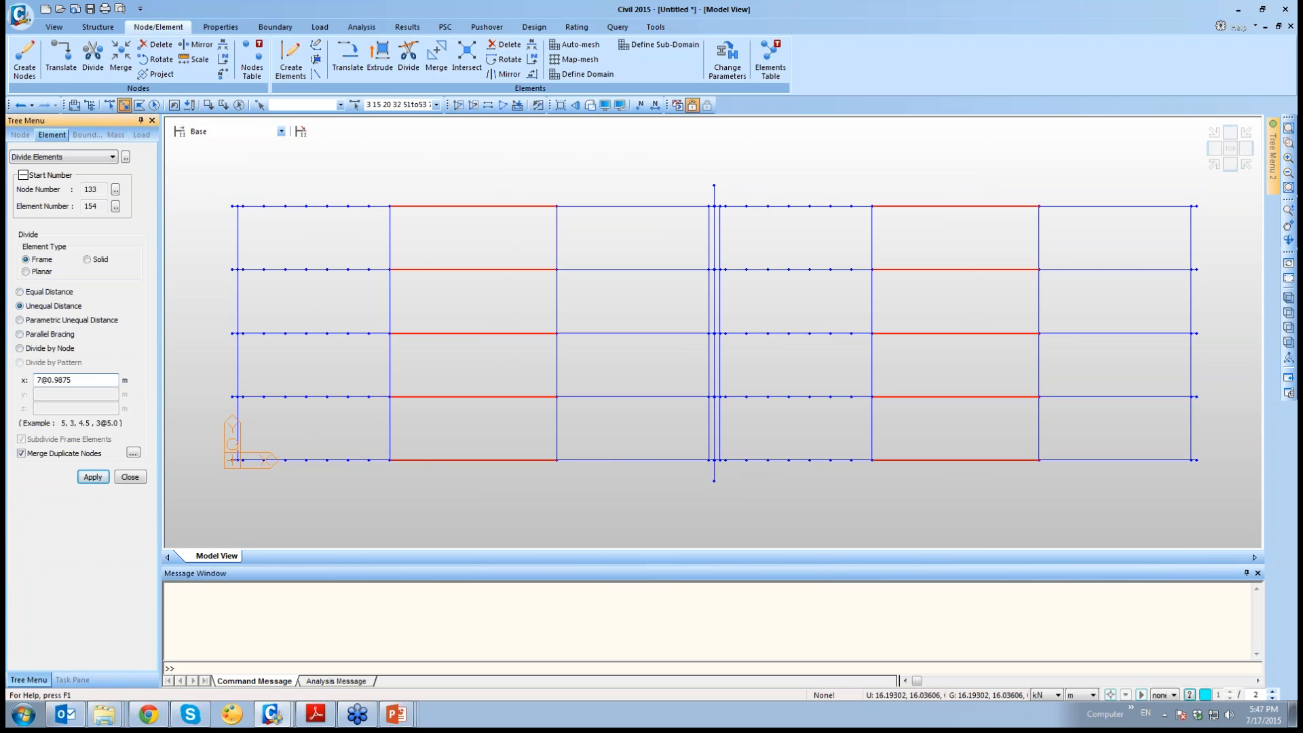
left_click(92, 477)
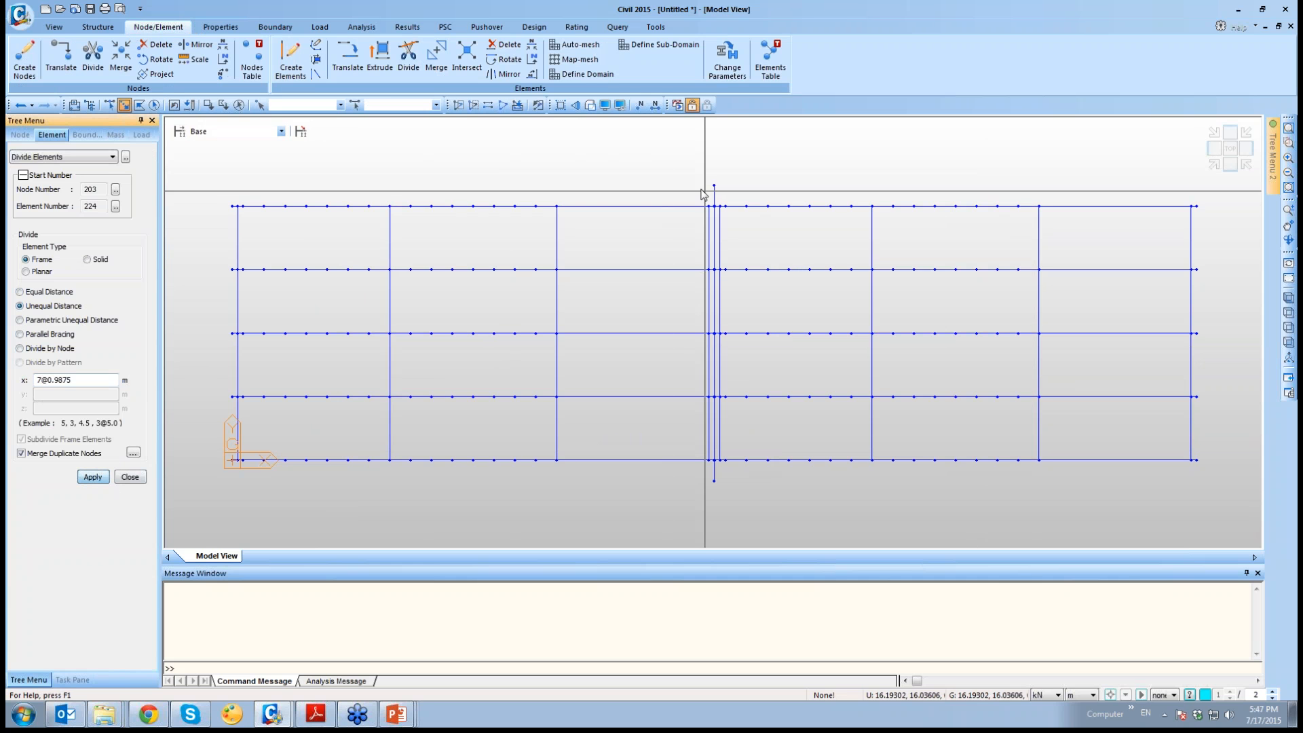
left_click_drag(681, 183, 638, 467)
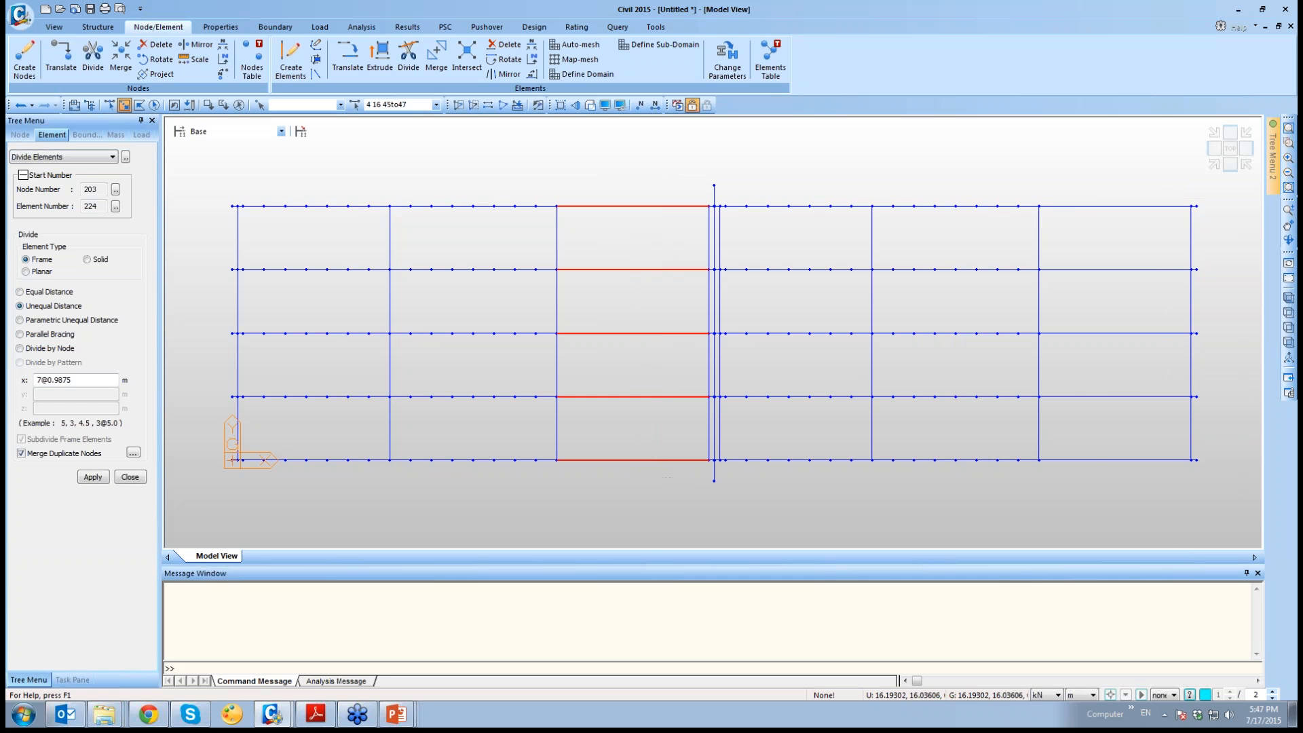
mouse_move(1168, 190)
left_mouse_down()
mouse_move(1095, 475)
mouse_move(1065, 523)
left_mouse_up()
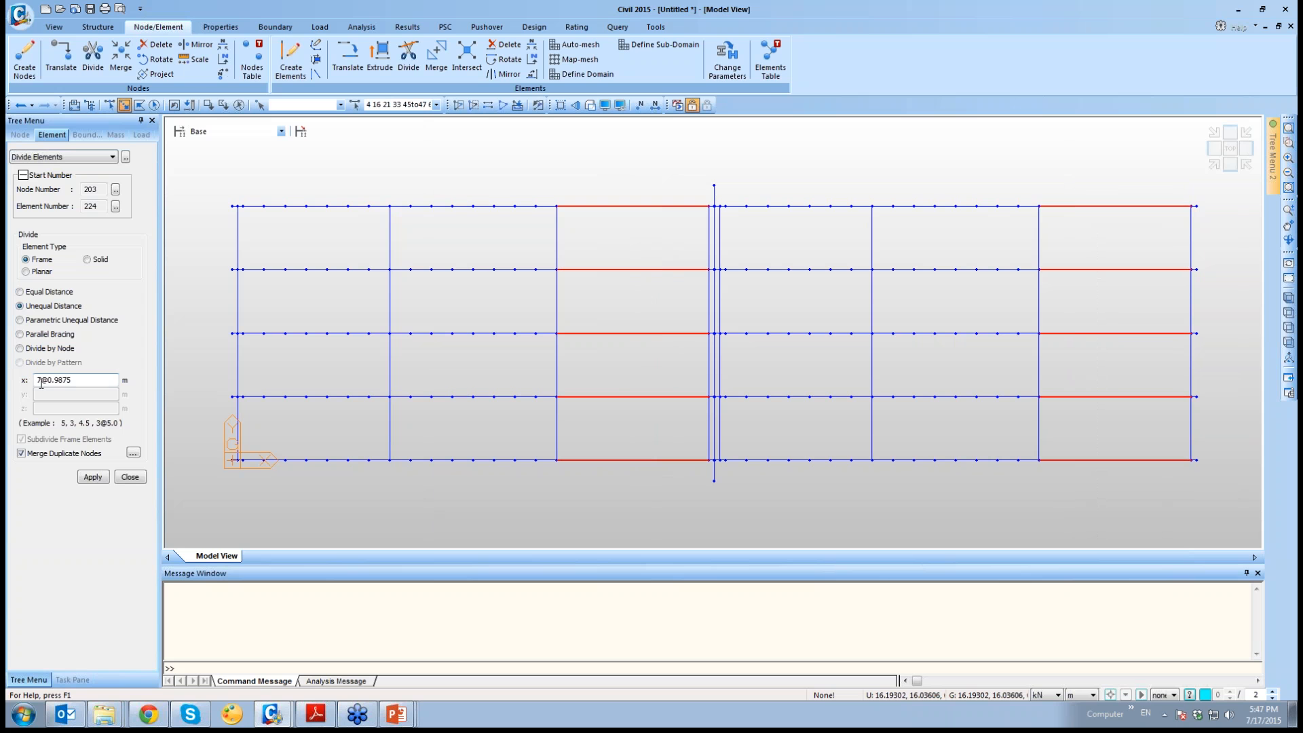
left_click_drag(41, 382, 23, 384)
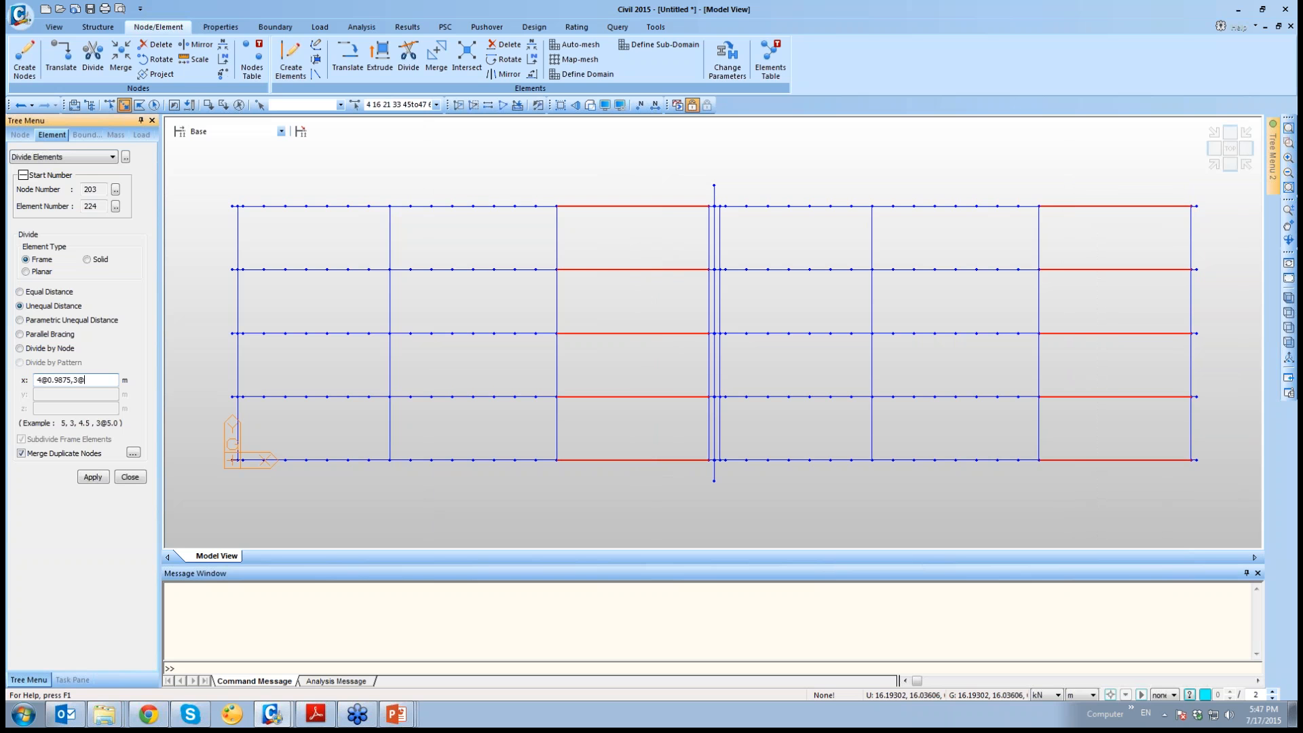
left_click(99, 479)
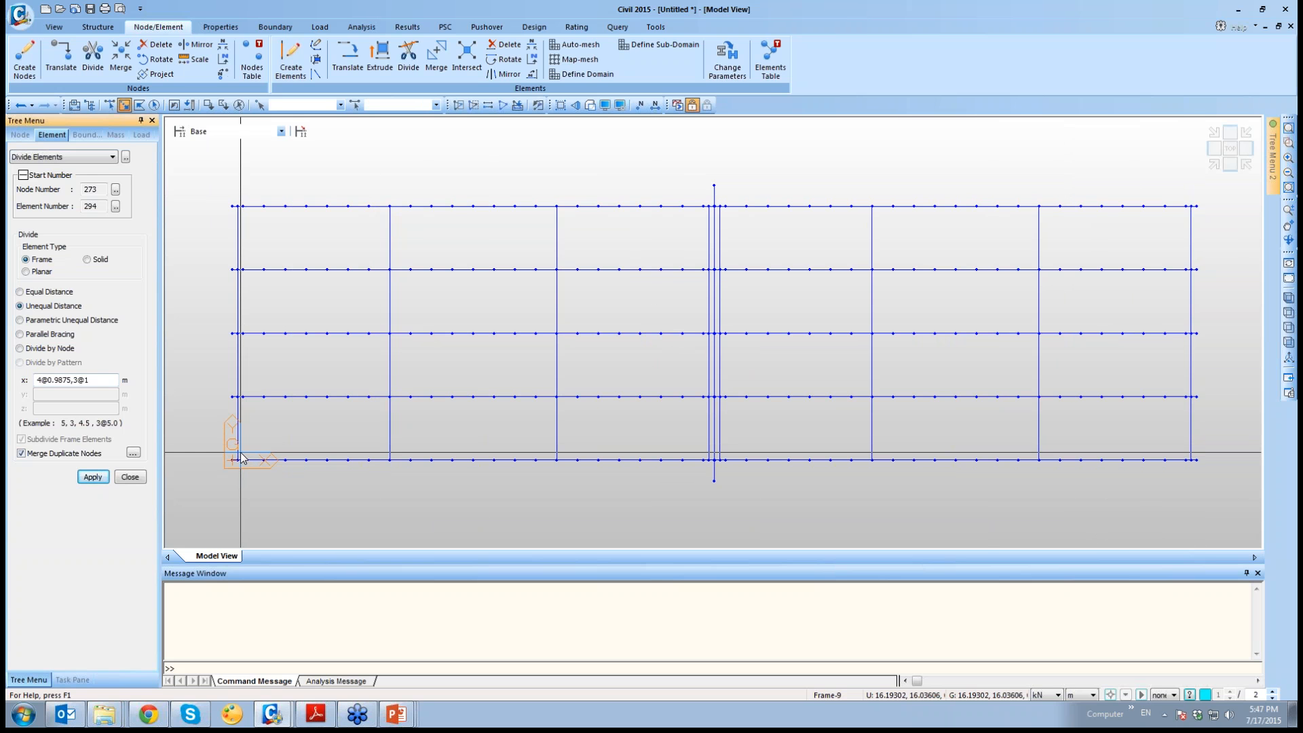
Copy the nodes along the lowest girder line in plan, in both spans, once by an offset of 0, -2.5, 0 m
left_click_drag(241, 453, 708, 495)
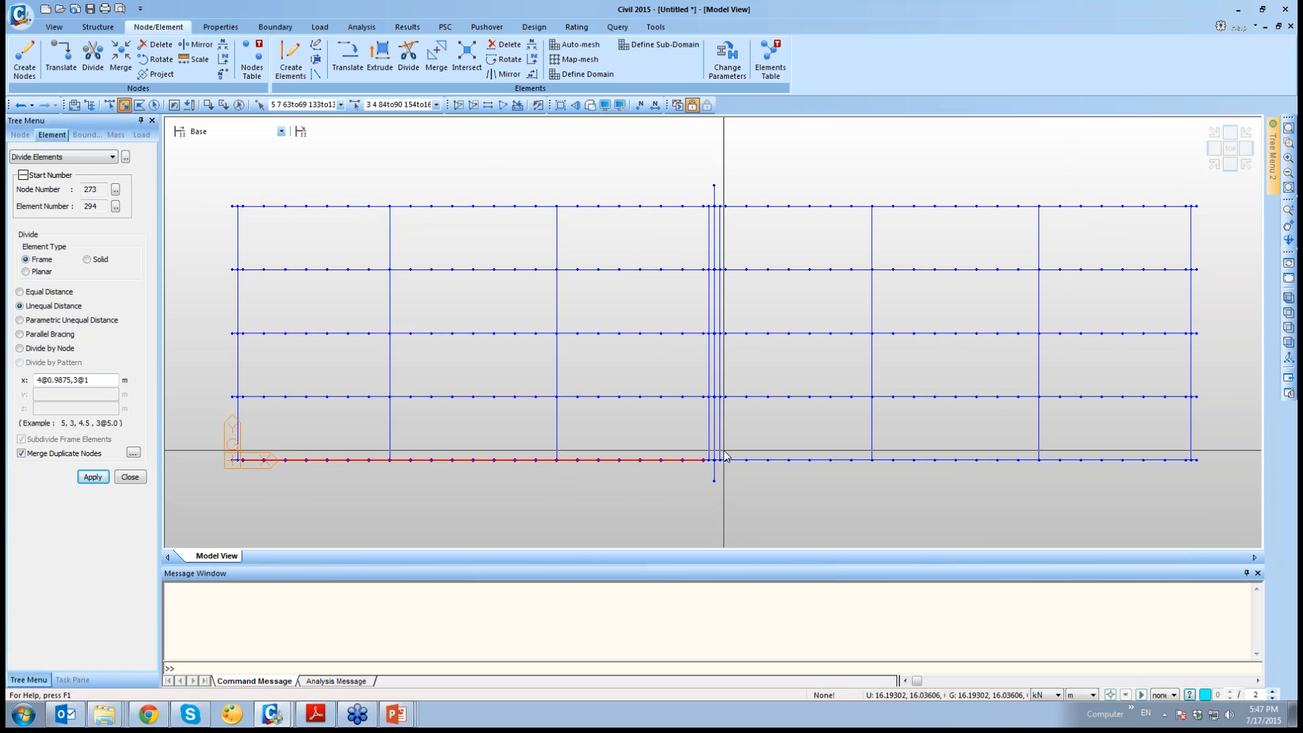
left_click_drag(724, 450, 1181, 492)
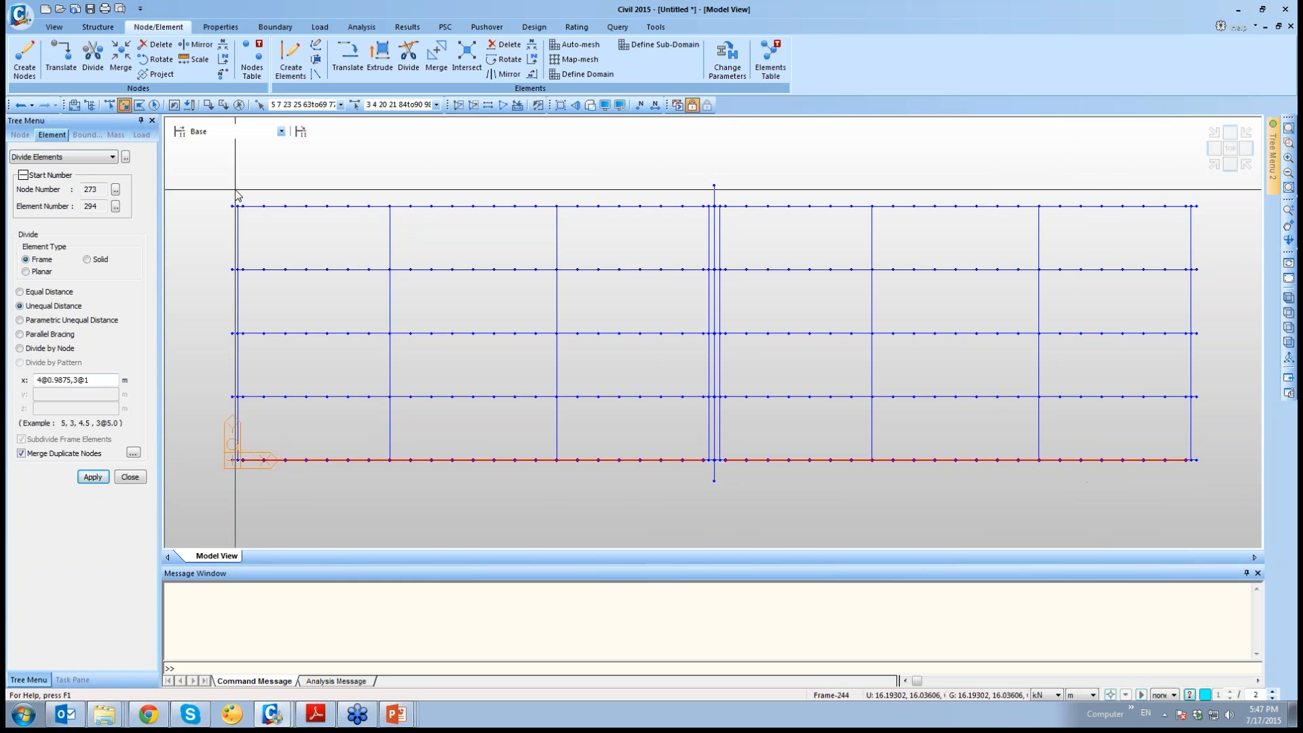
left_click(61, 60)
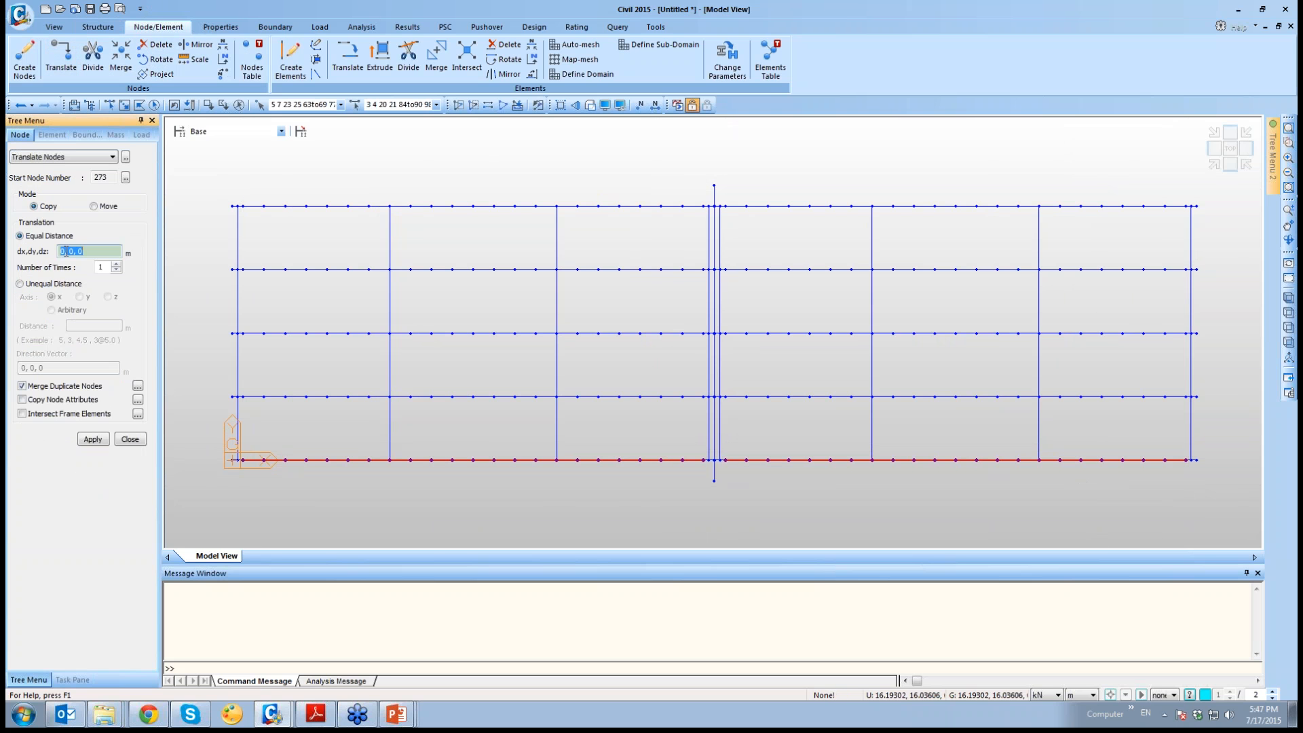
left_click(71, 252)
type("-2.5")
left_click(90, 440)
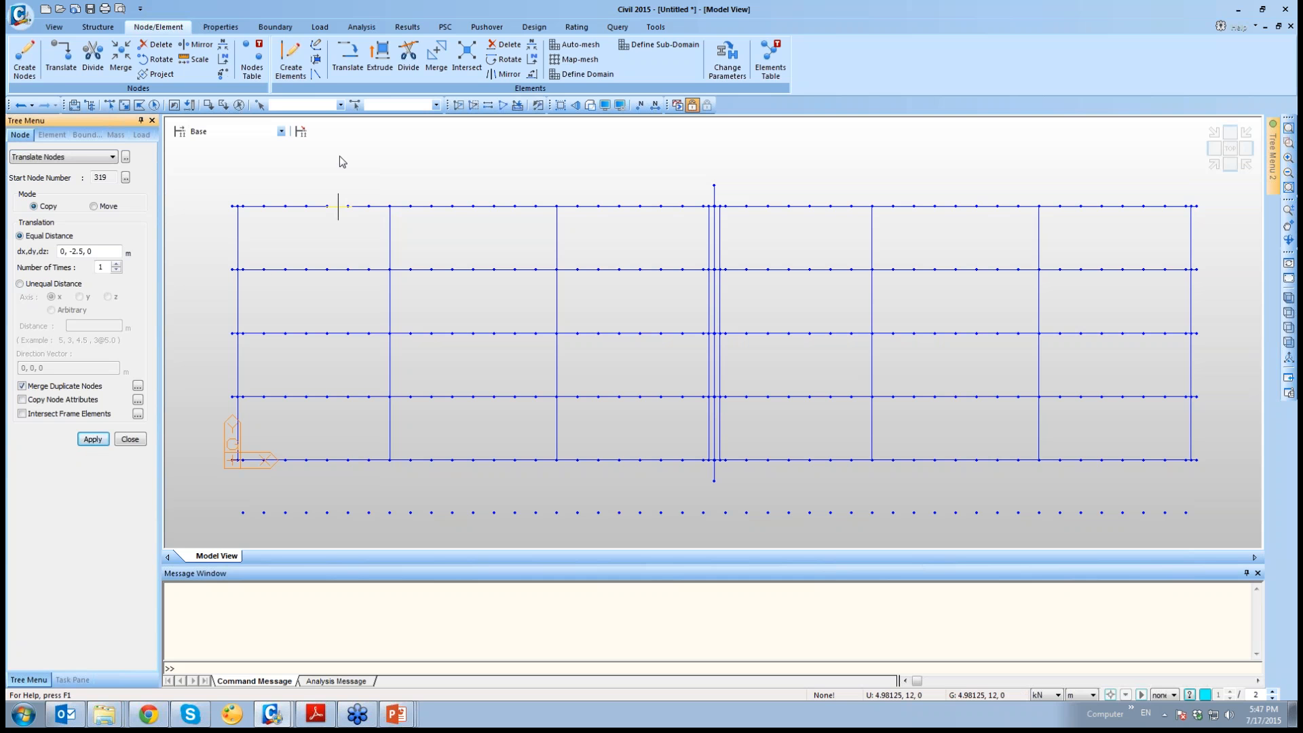
Select the copied edge nodes below the first bay and save the model as Webinar
left_click(124, 105)
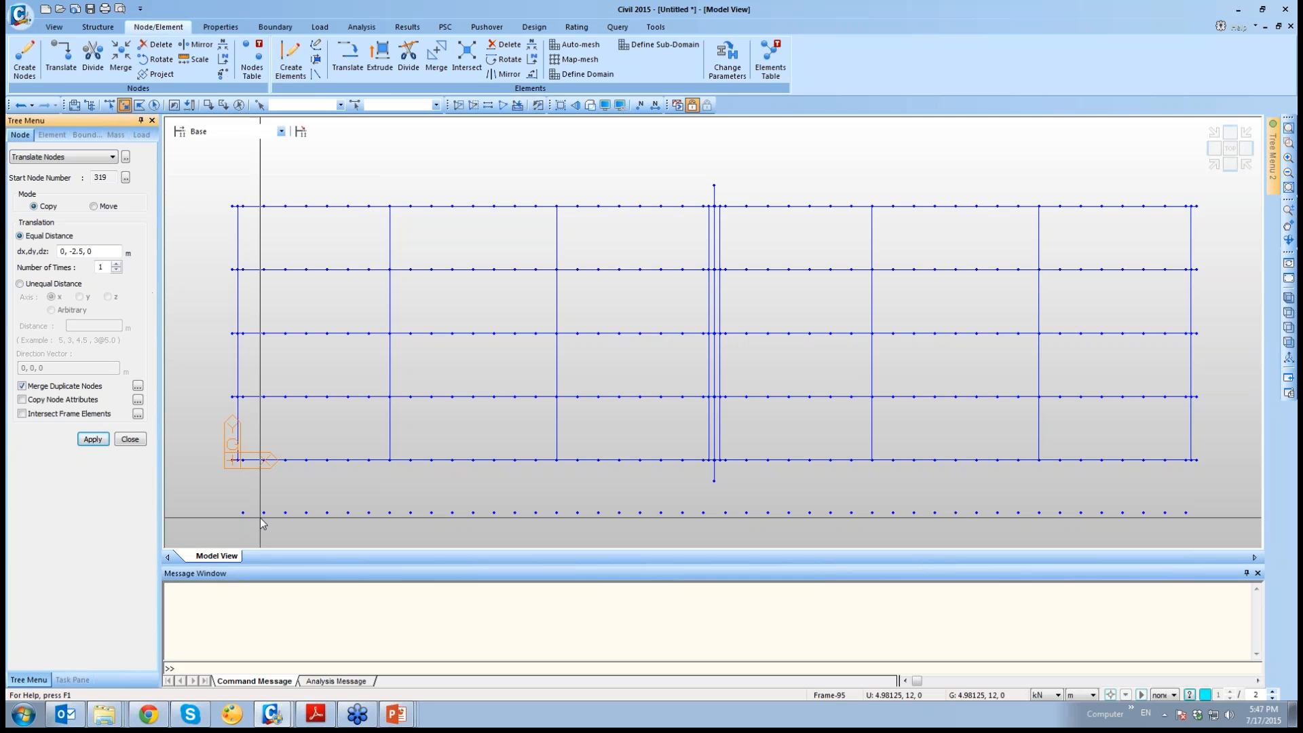
left_click_drag(237, 497, 376, 526)
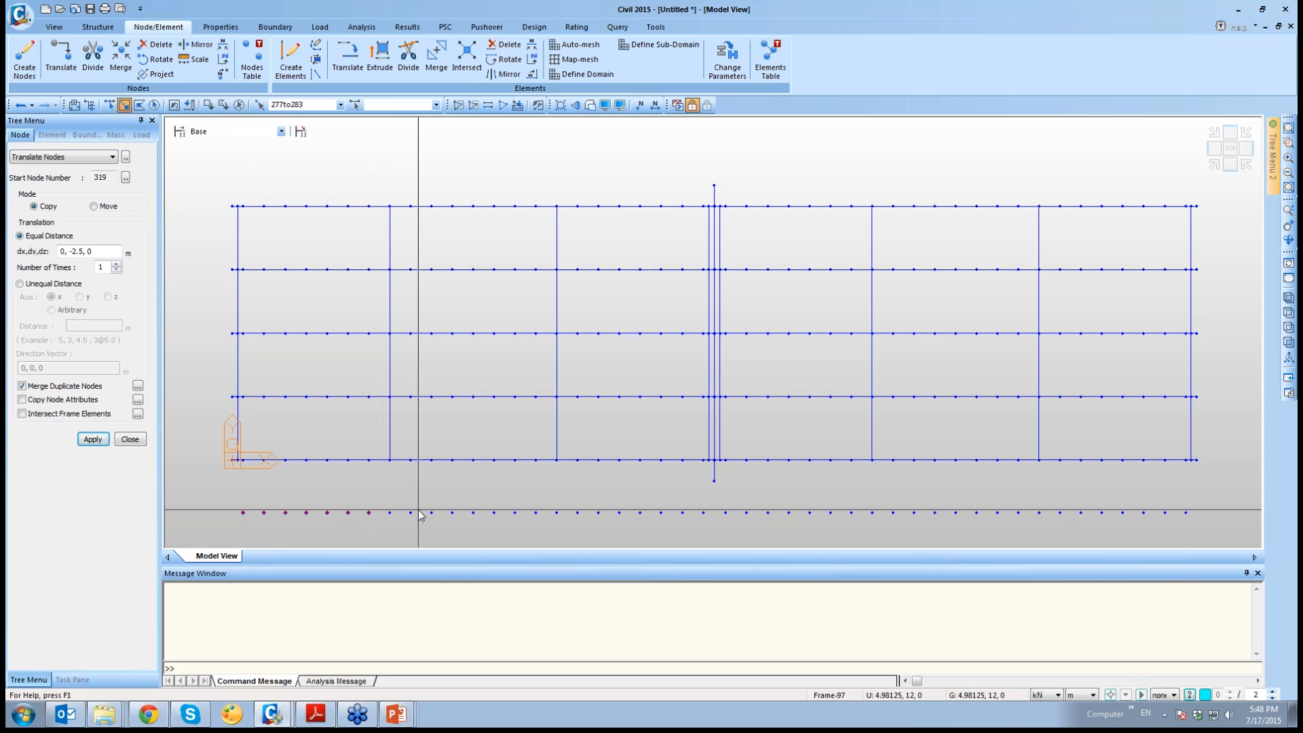
key("ctrl+s")
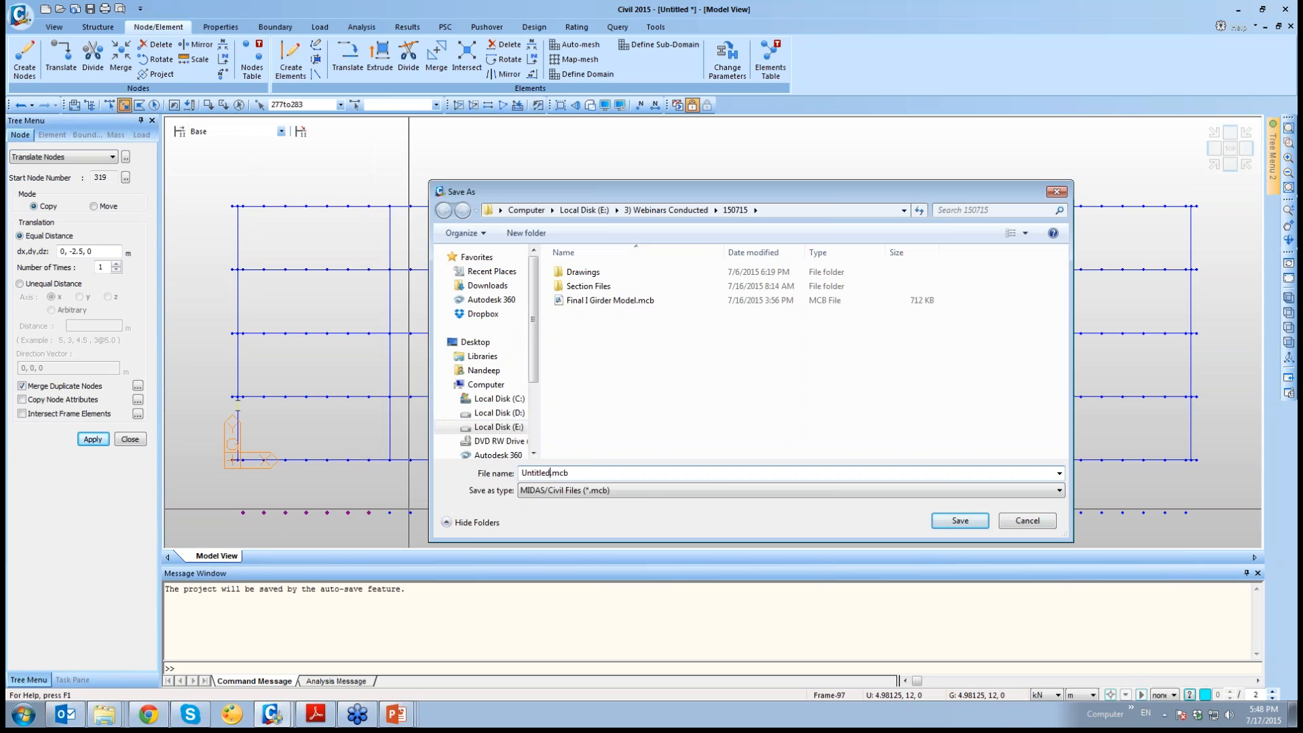
double_click(547, 473)
type("Webinar")
left_click(959, 521)
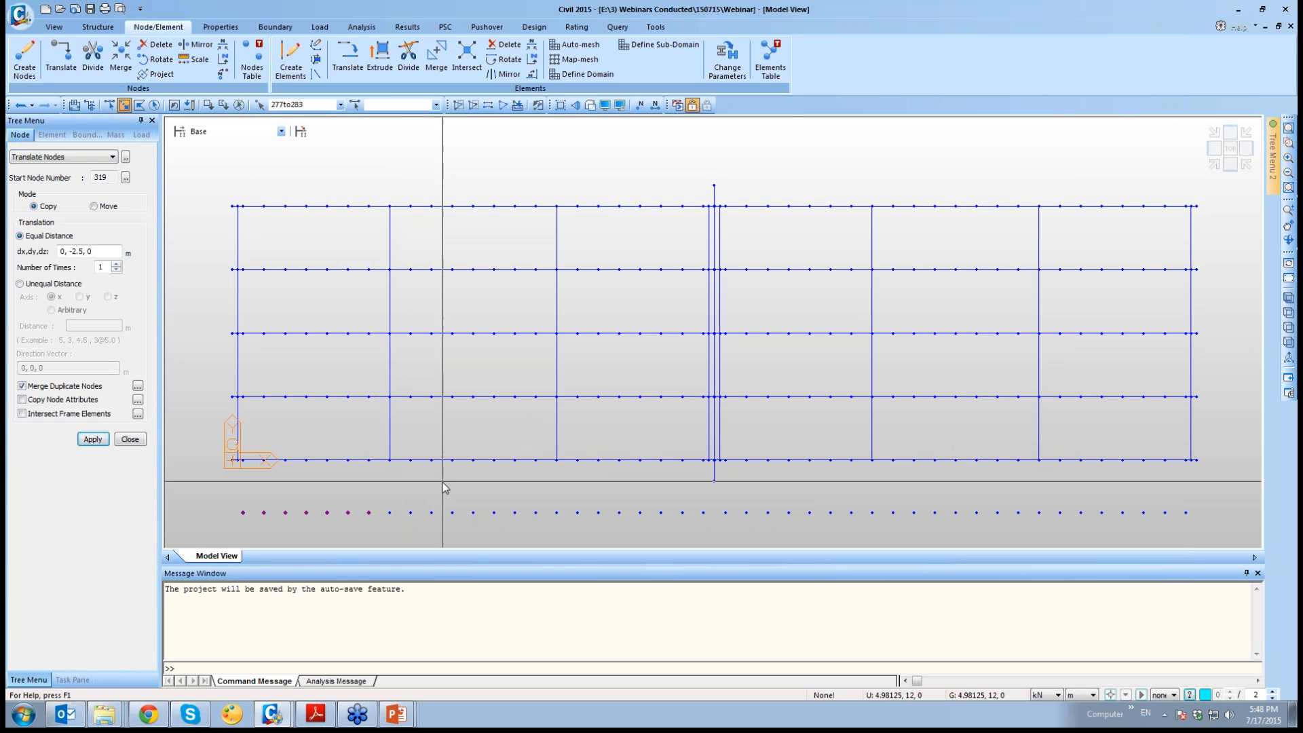
Extrude the copied edge nodes, except those at the internal diaphragms, into Dummy material, Dummy 1 section beams along y at 2.5,4@3,2.5 m
left_click_drag(403, 501, 553, 531)
left_click_drag(787, 548, 1031, 536)
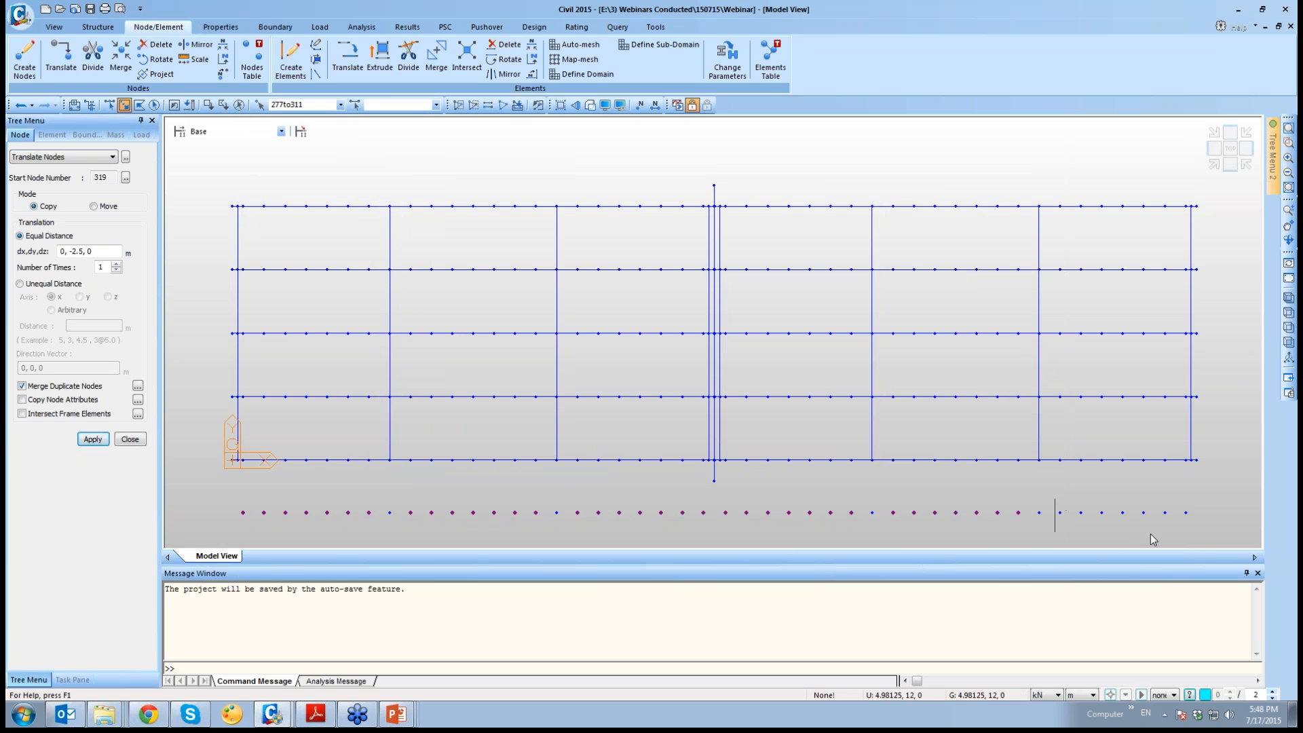
left_click_drag(1154, 540, 1196, 534)
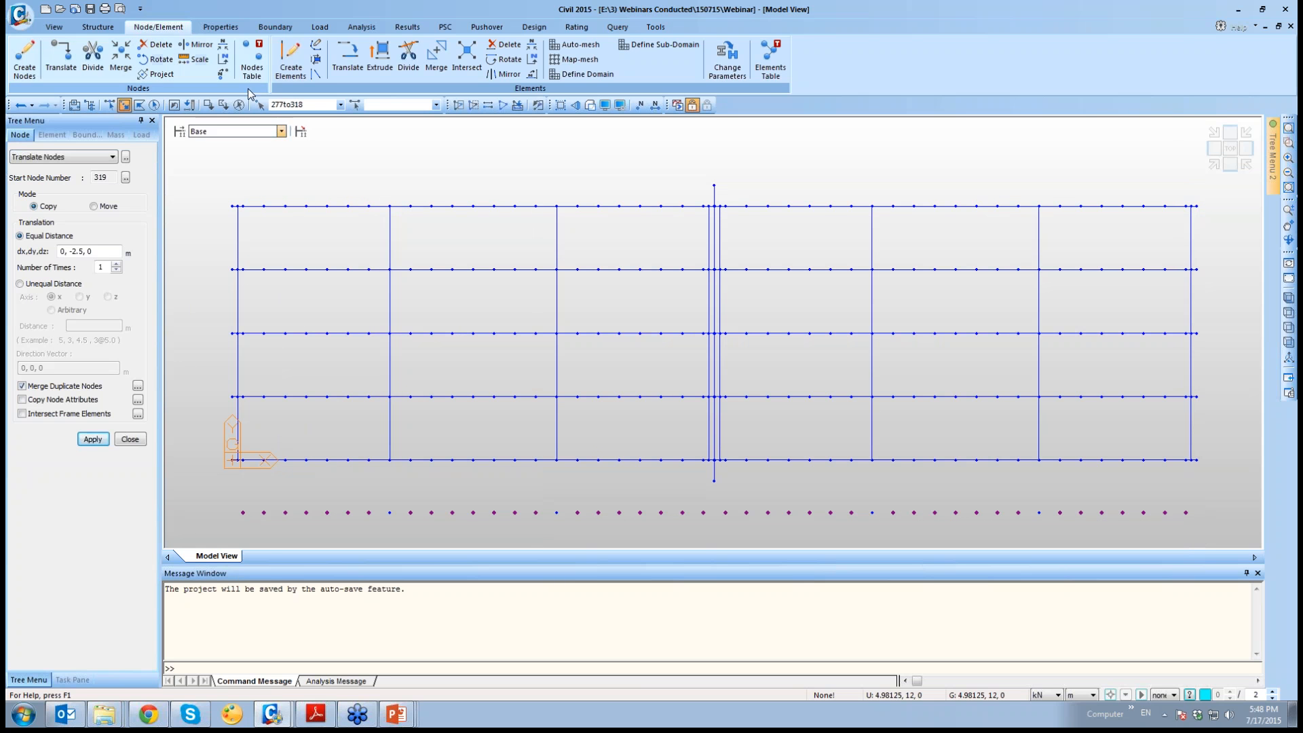
left_click(380, 59)
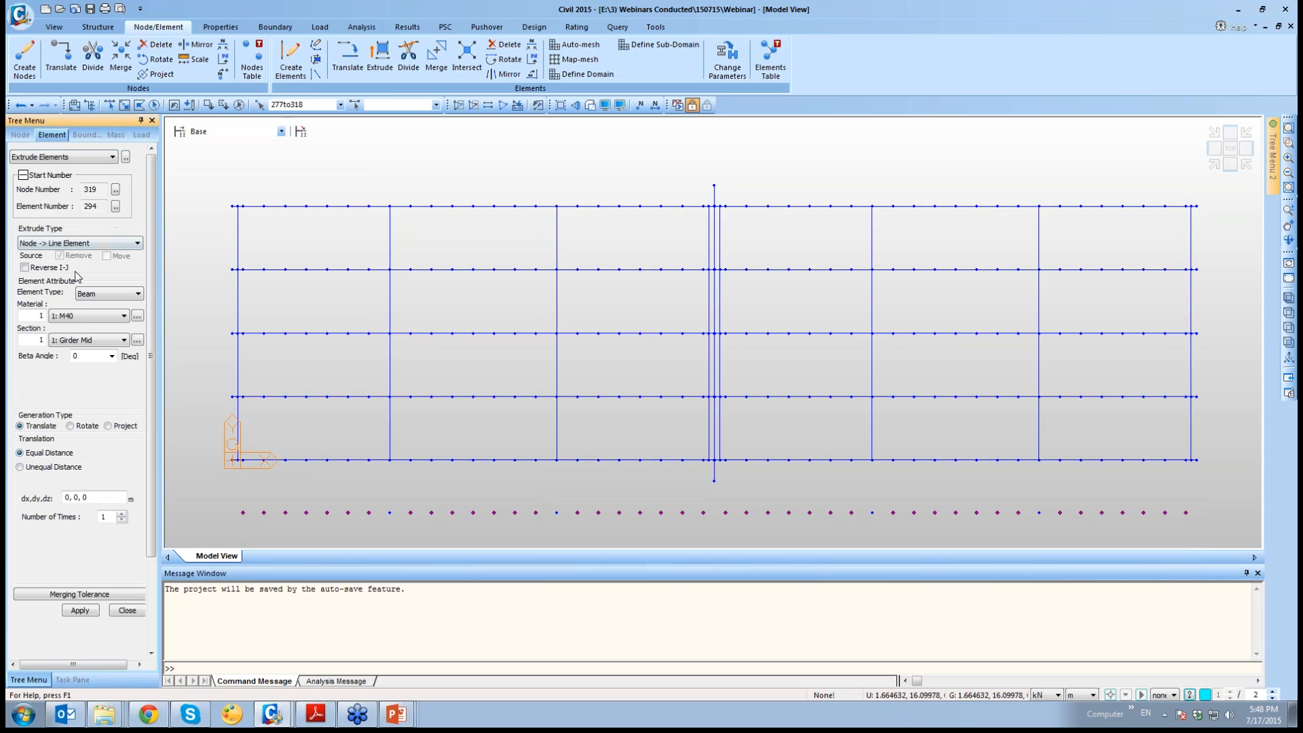
left_click(88, 316)
left_click(86, 342)
left_click(95, 341)
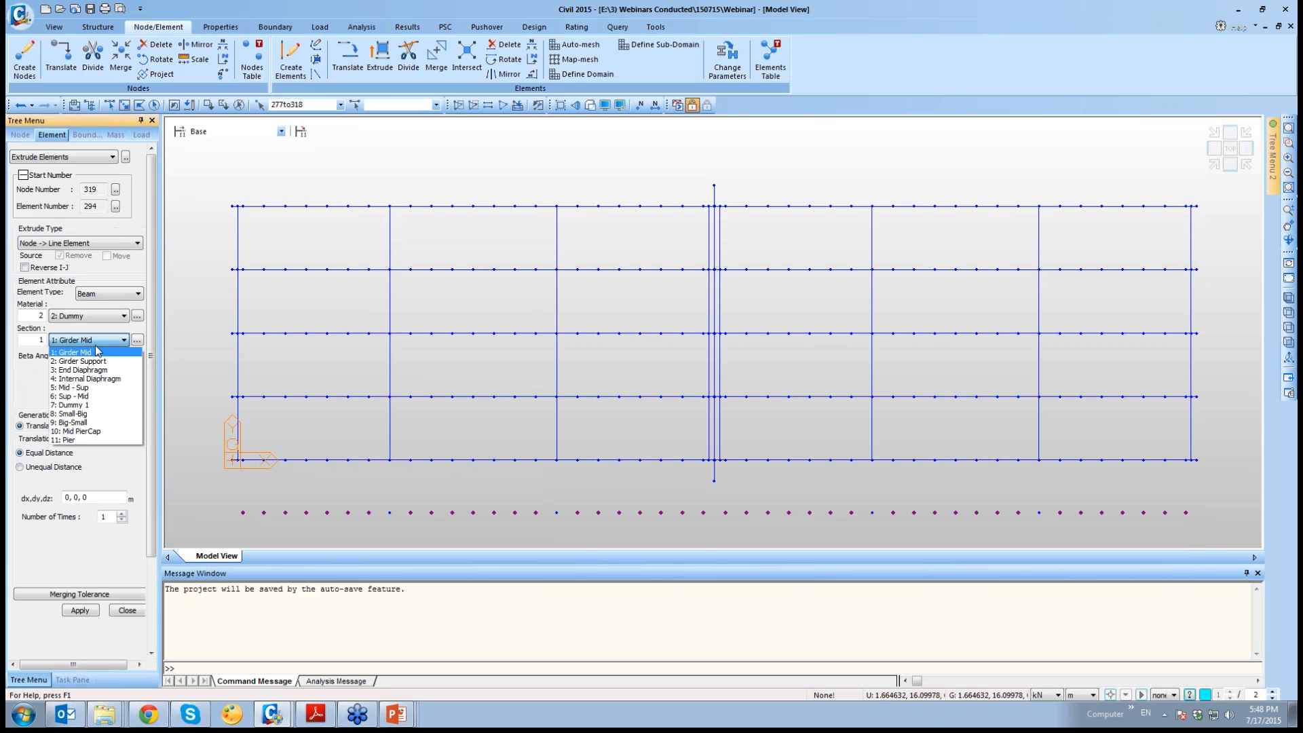
left_click(108, 405)
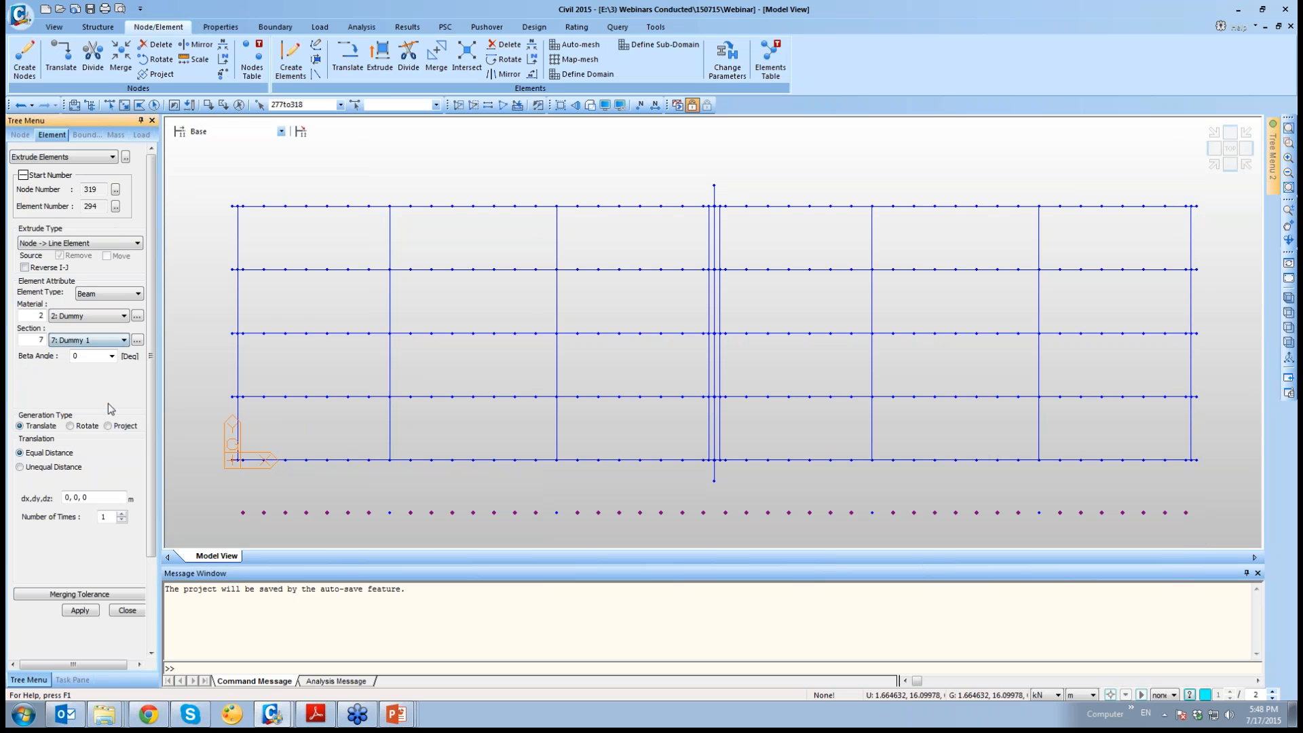
left_click(68, 468)
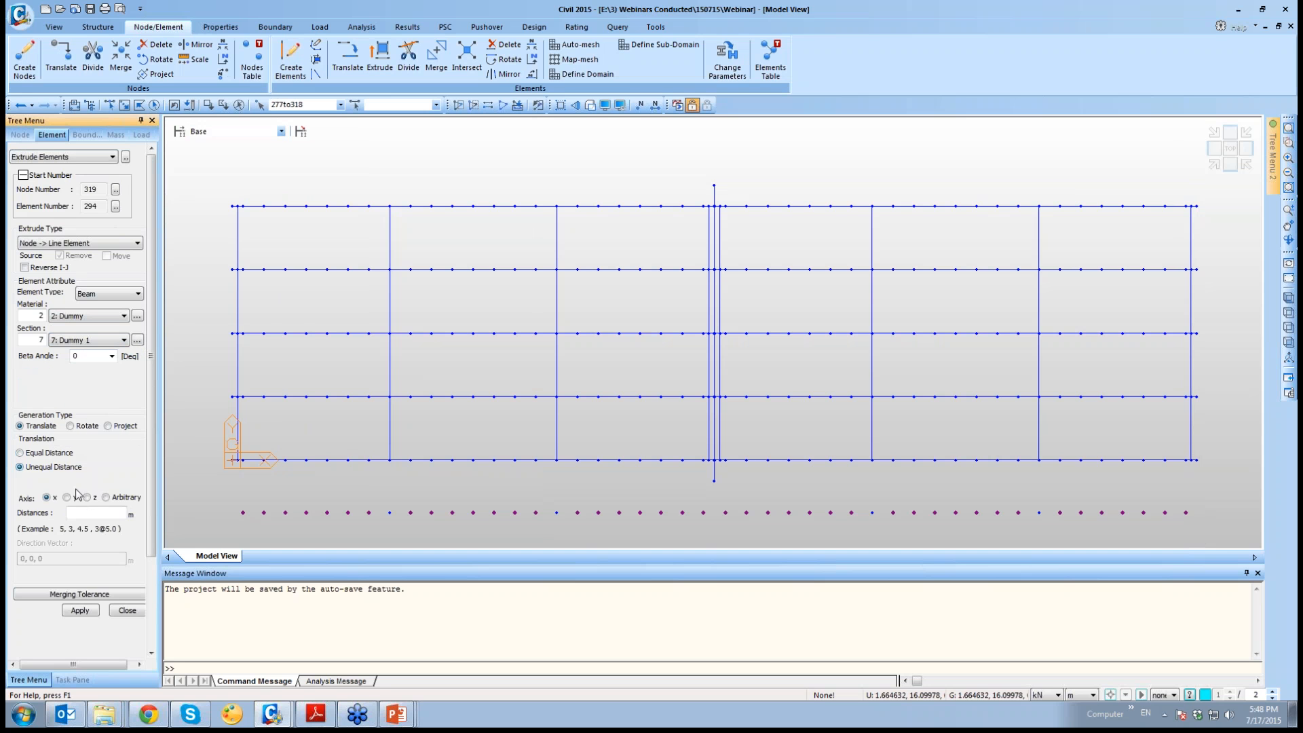
left_click(67, 498)
left_click(87, 611)
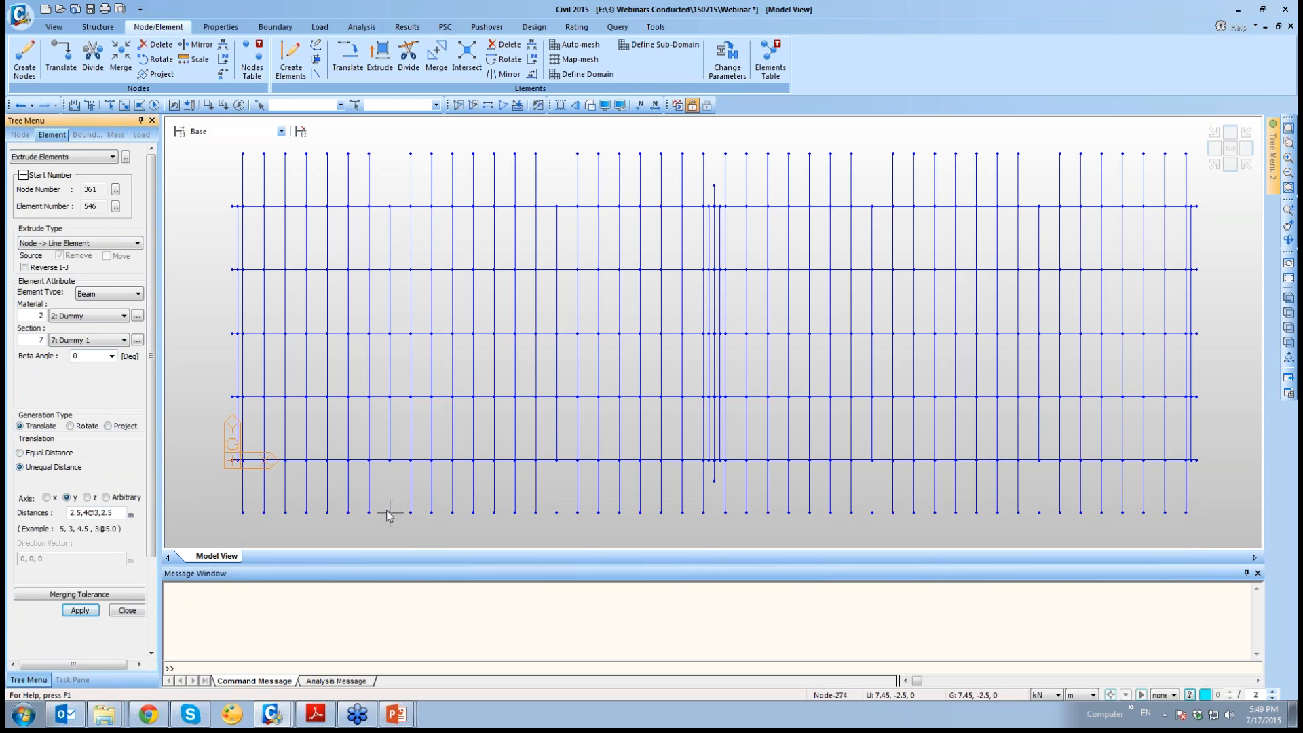
Extrude the nodes on the internal diaphragm lines, at the lower deck edge and uppermost girder, into Dummy 1 beams 2.5 m along y
mouse_move(387, 511)
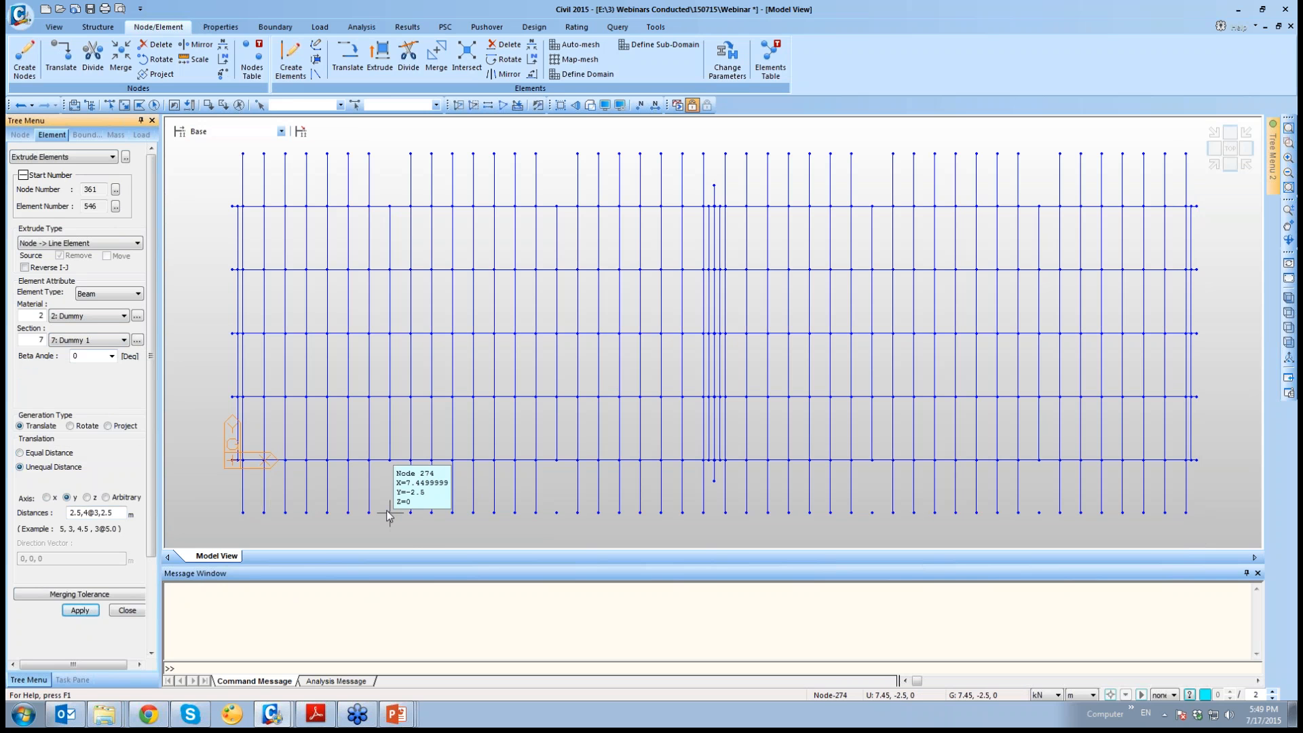
left_click(124, 104)
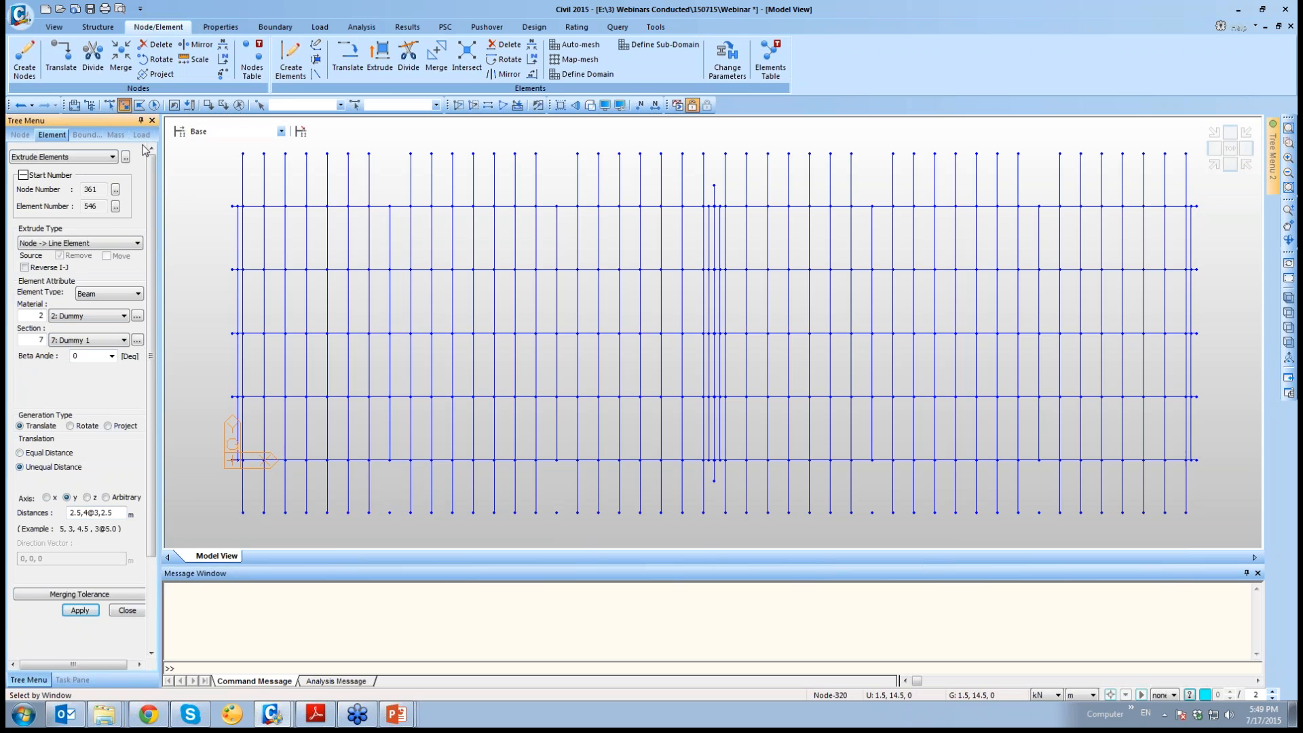
left_click(389, 513)
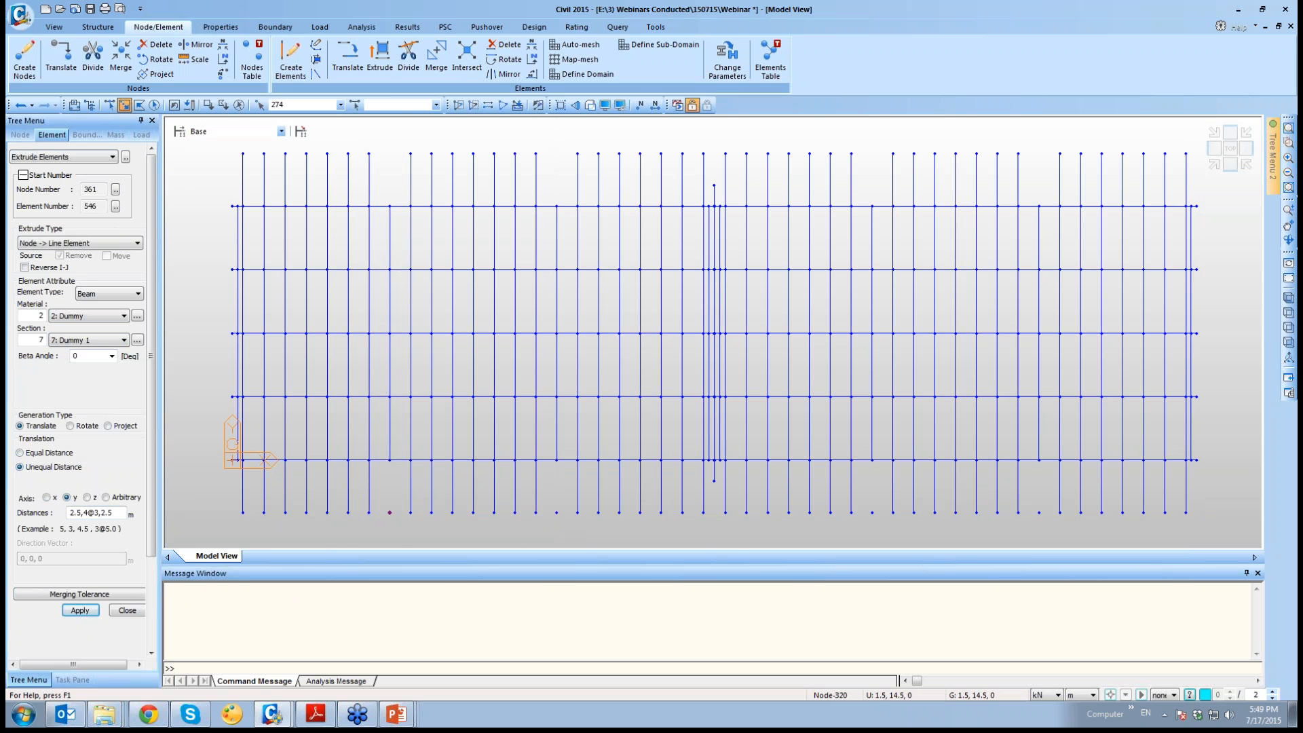
left_click(557, 512)
left_click(872, 512)
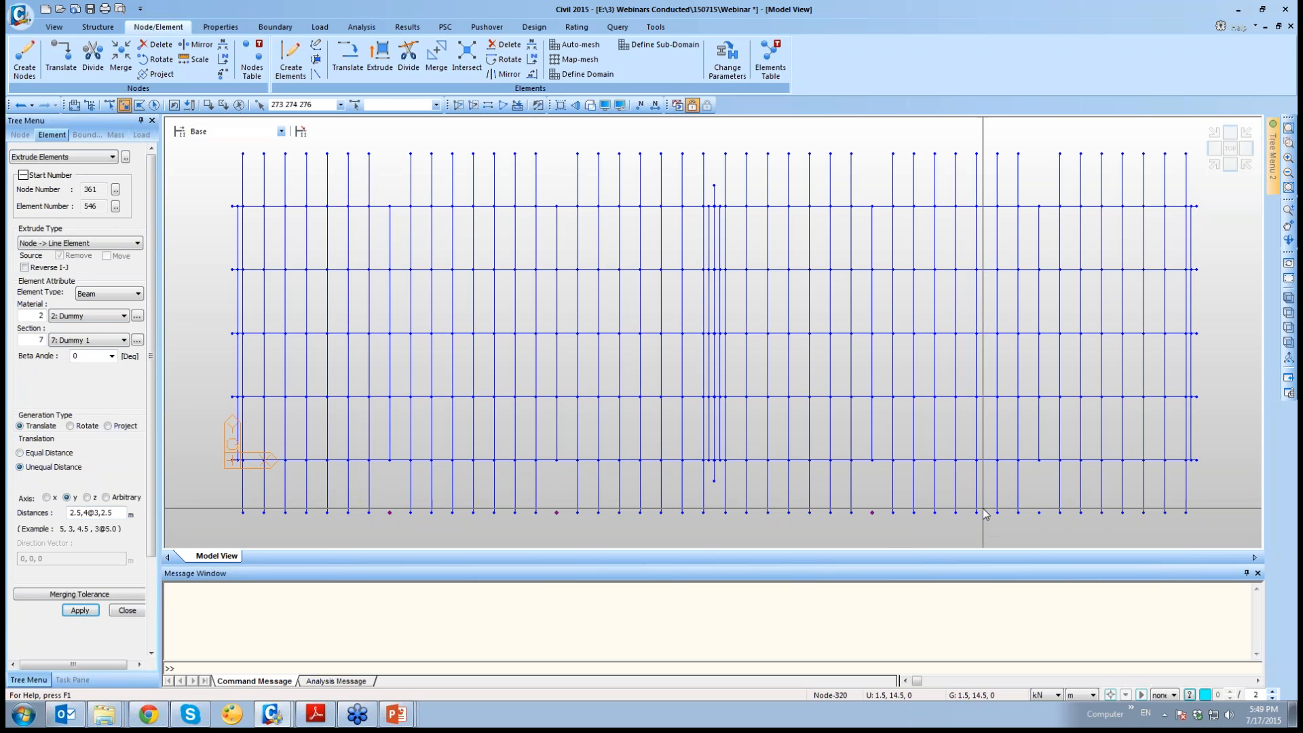
left_click(1040, 513)
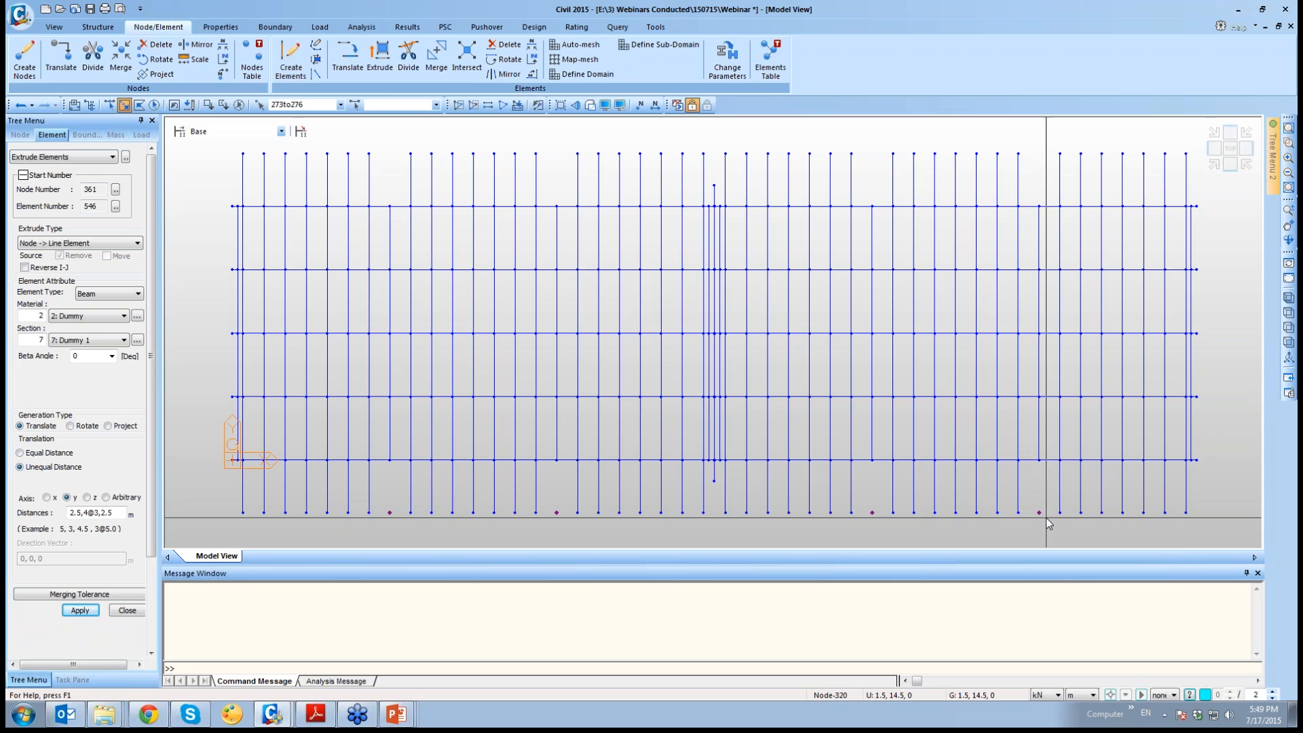
left_click(389, 206)
left_click(557, 206)
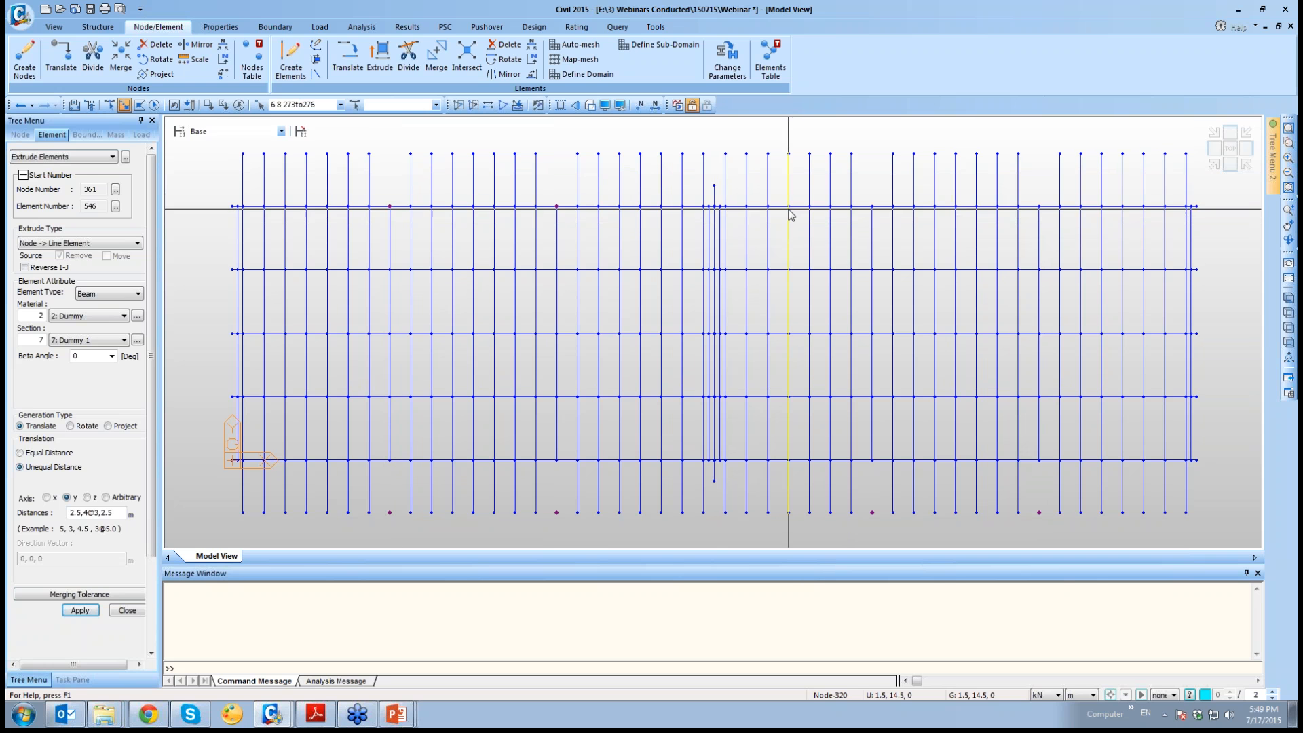
left_click(874, 207)
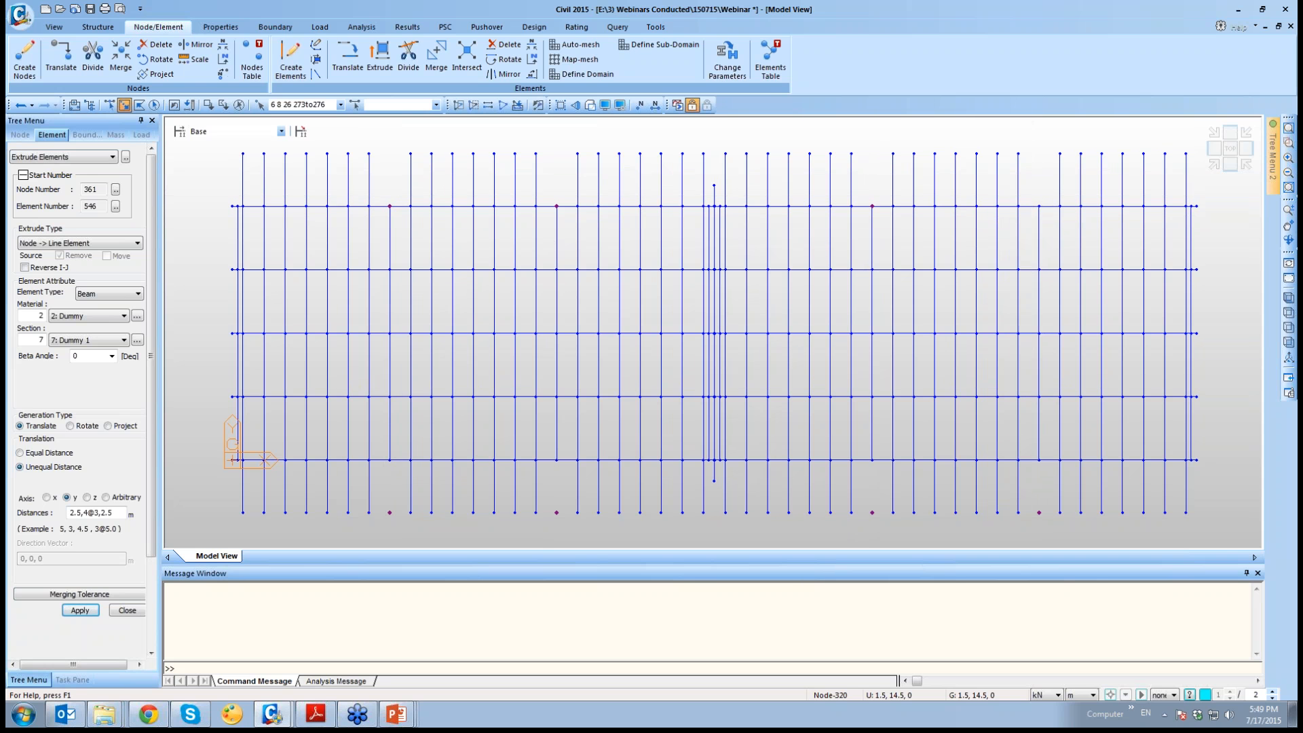
left_click(1039, 205)
left_click_drag(102, 514, 70, 513)
key("BackSpace")
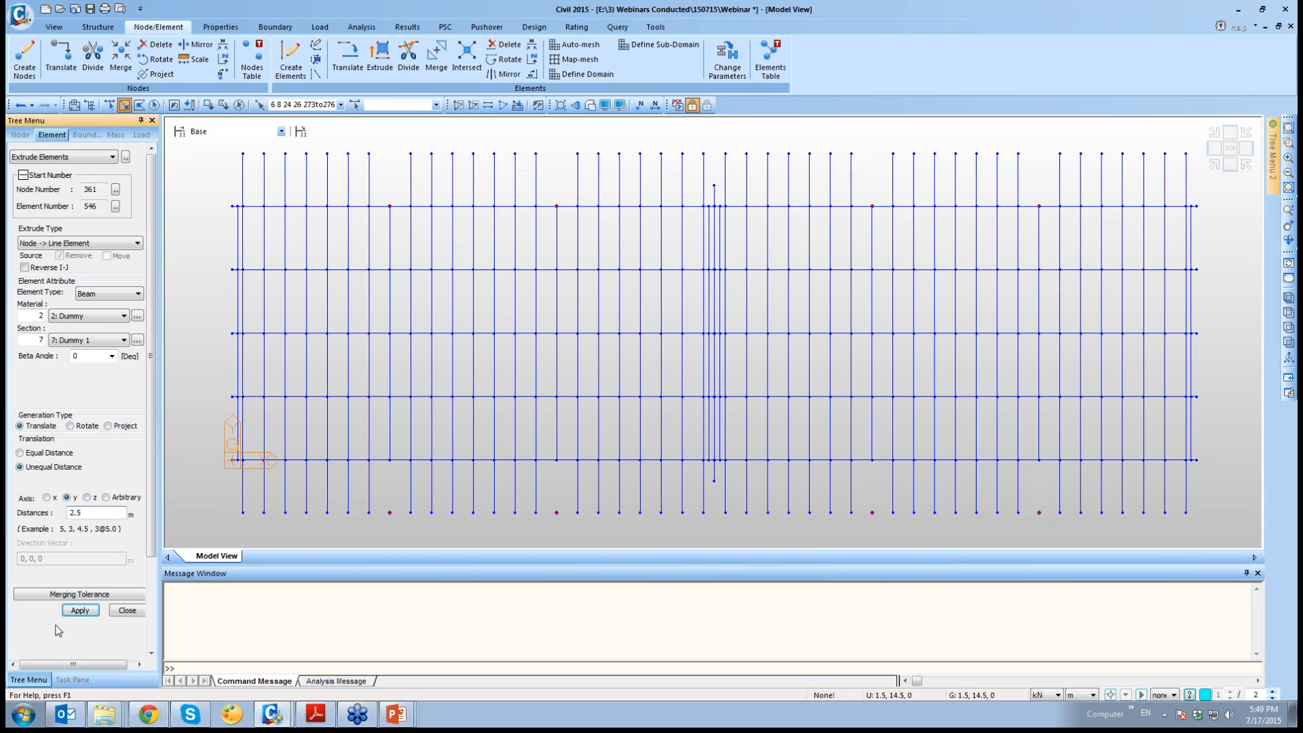
left_click(79, 610)
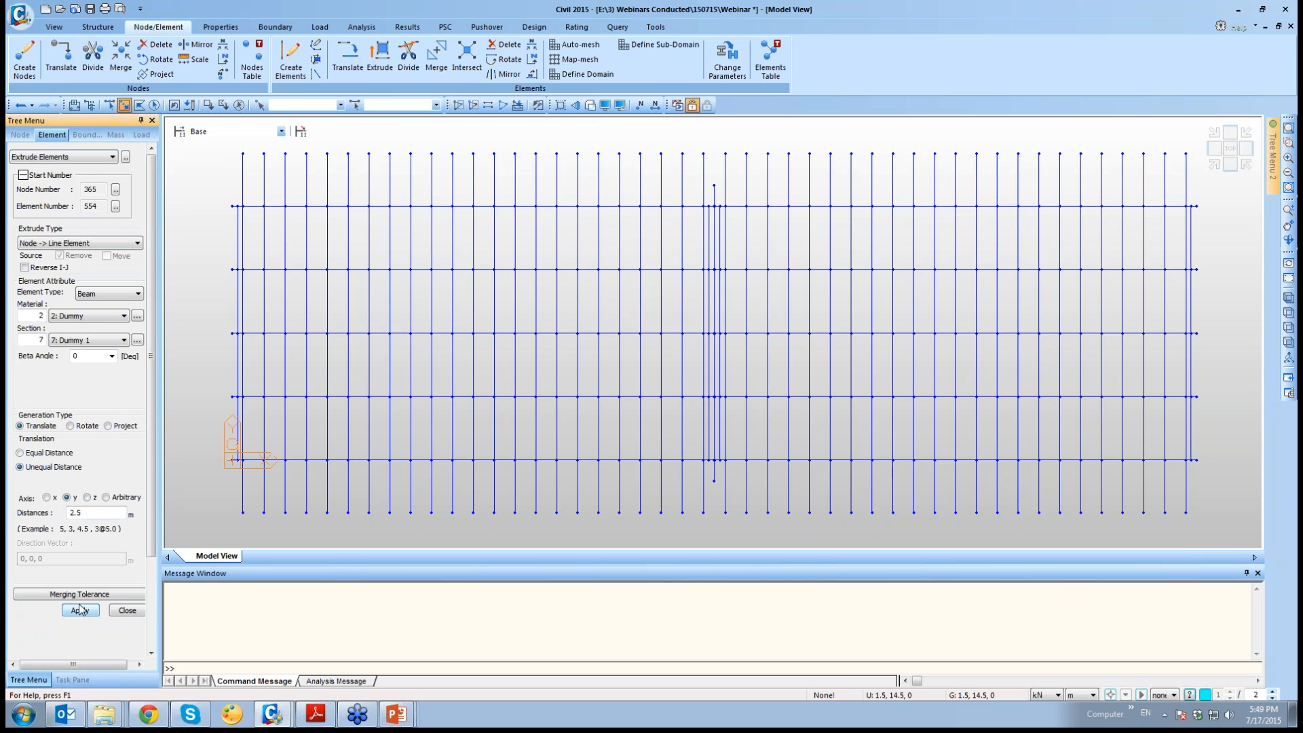
Examine the completed deck grid with hidden surfaces in isometric and end views
left_click(590, 105)
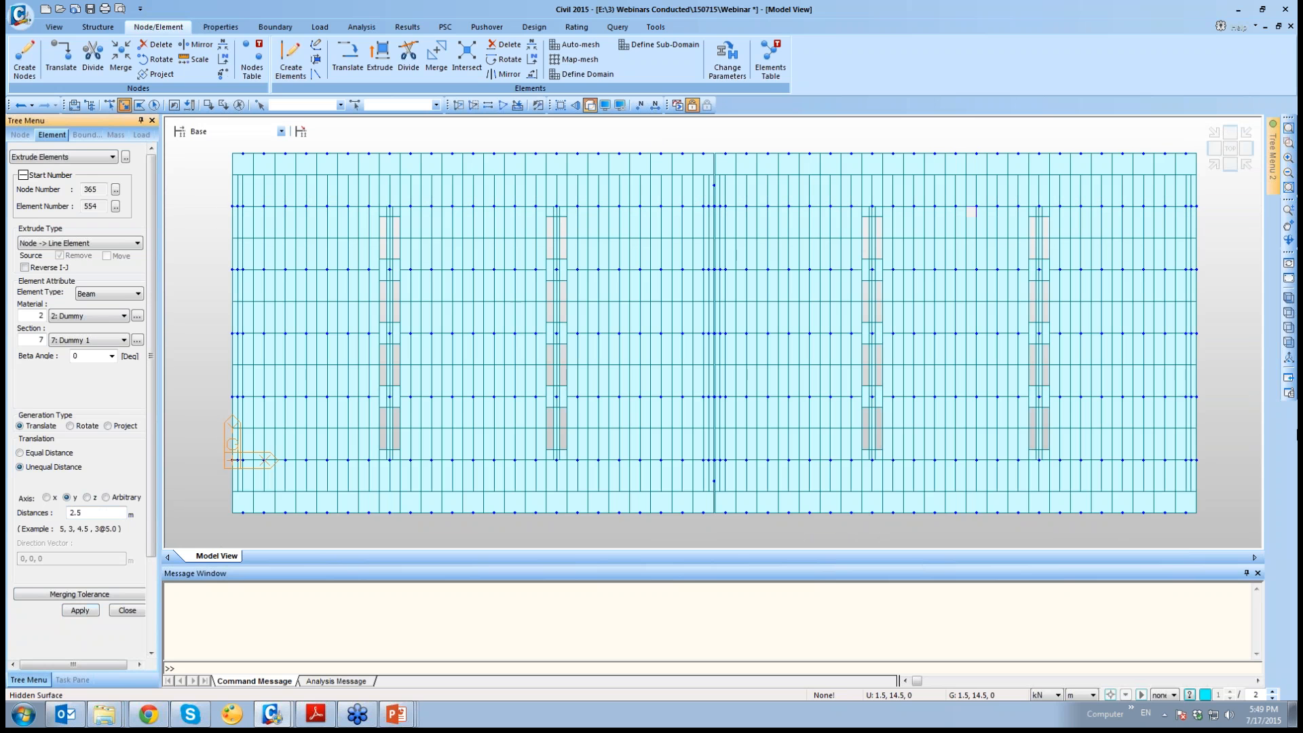
left_click(1289, 298)
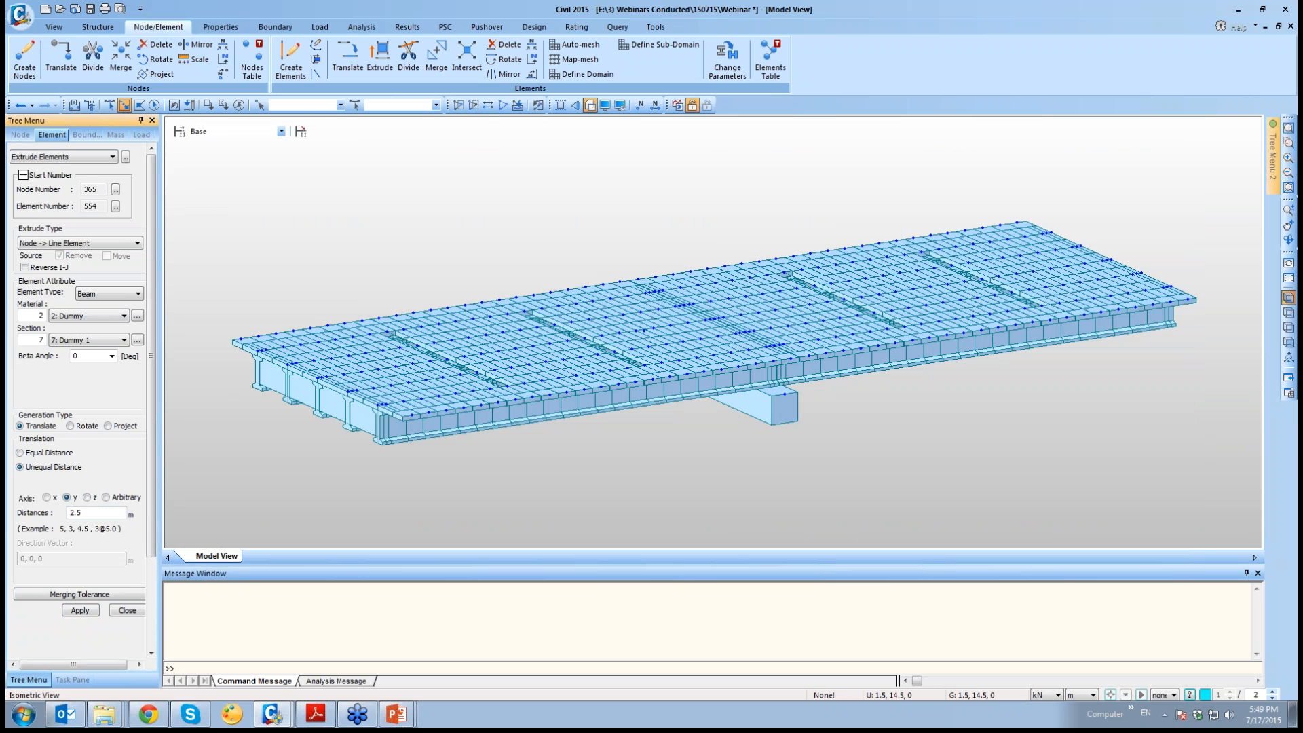
left_click(1289, 328)
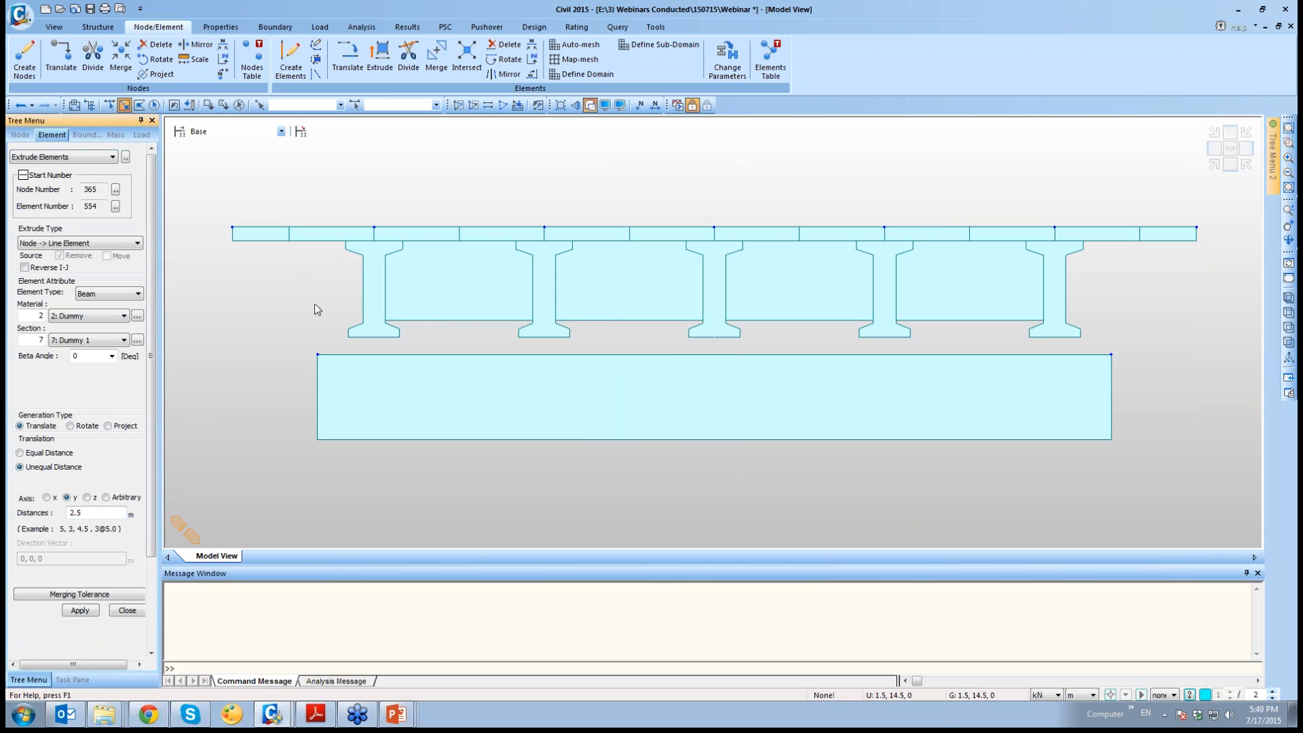
Select all elements that use the Dummy material and deactivate them in the model view
left_click(123, 611)
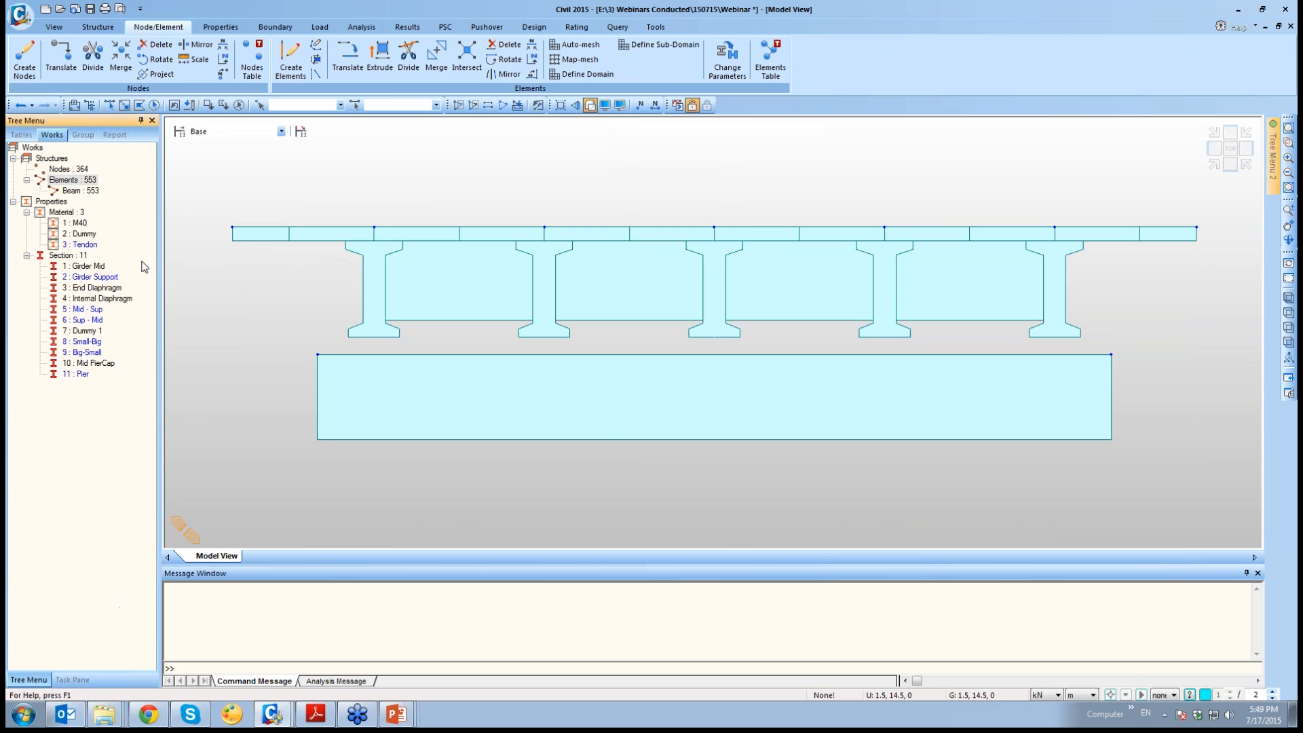
double_click(84, 235)
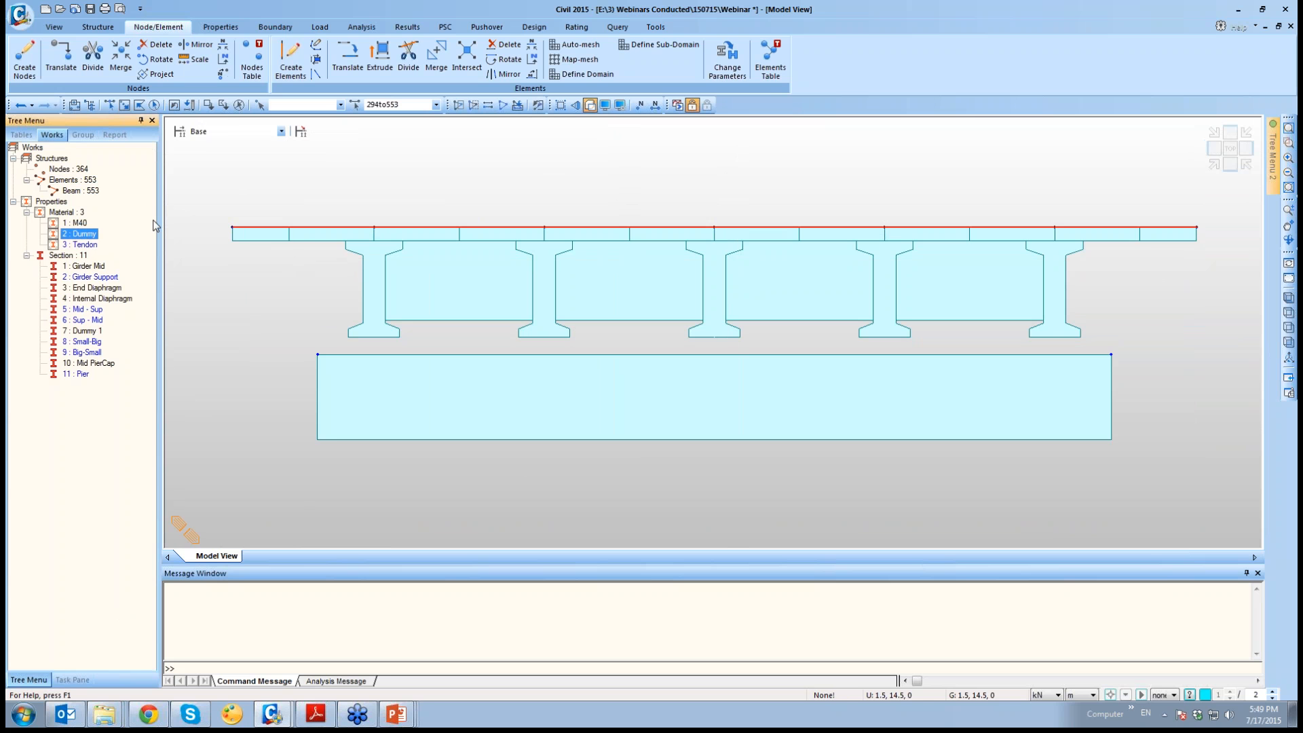
left_click(474, 104)
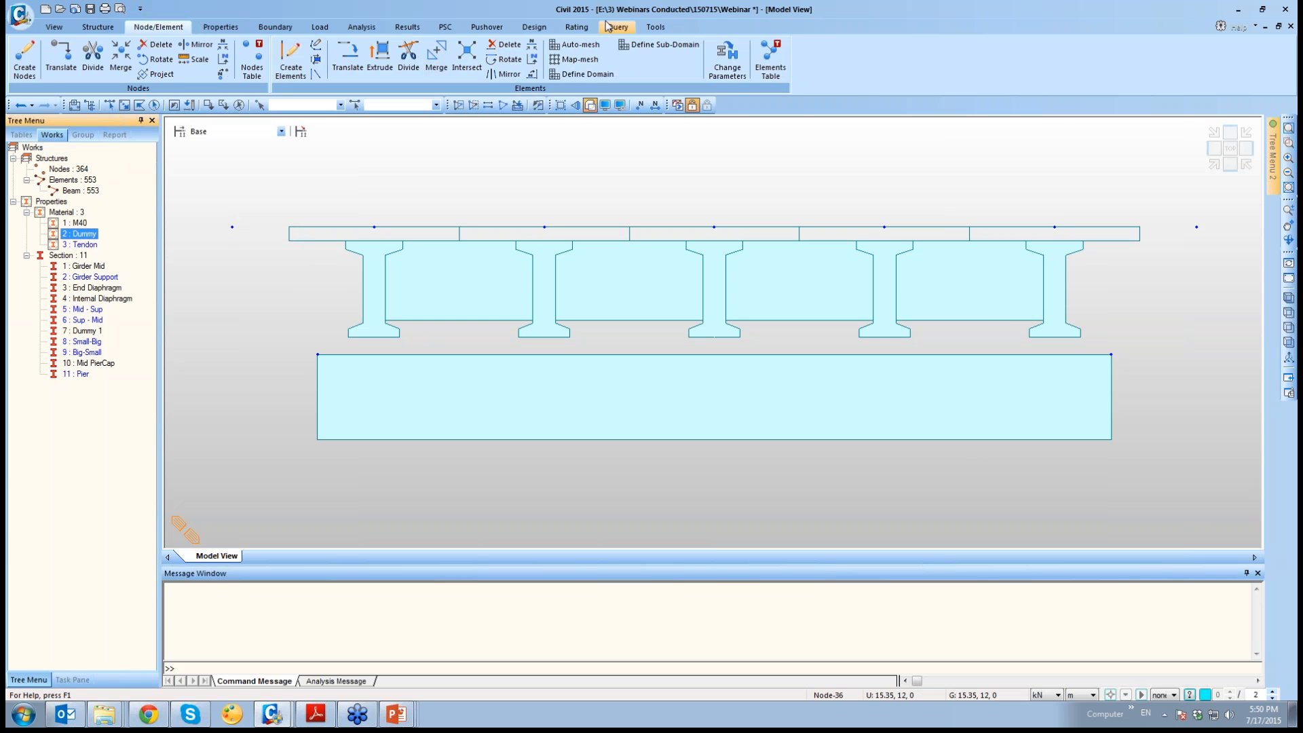
Launch the Sectional Property Calculator and set its force unit to N, with mm as the length unit
left_click(653, 27)
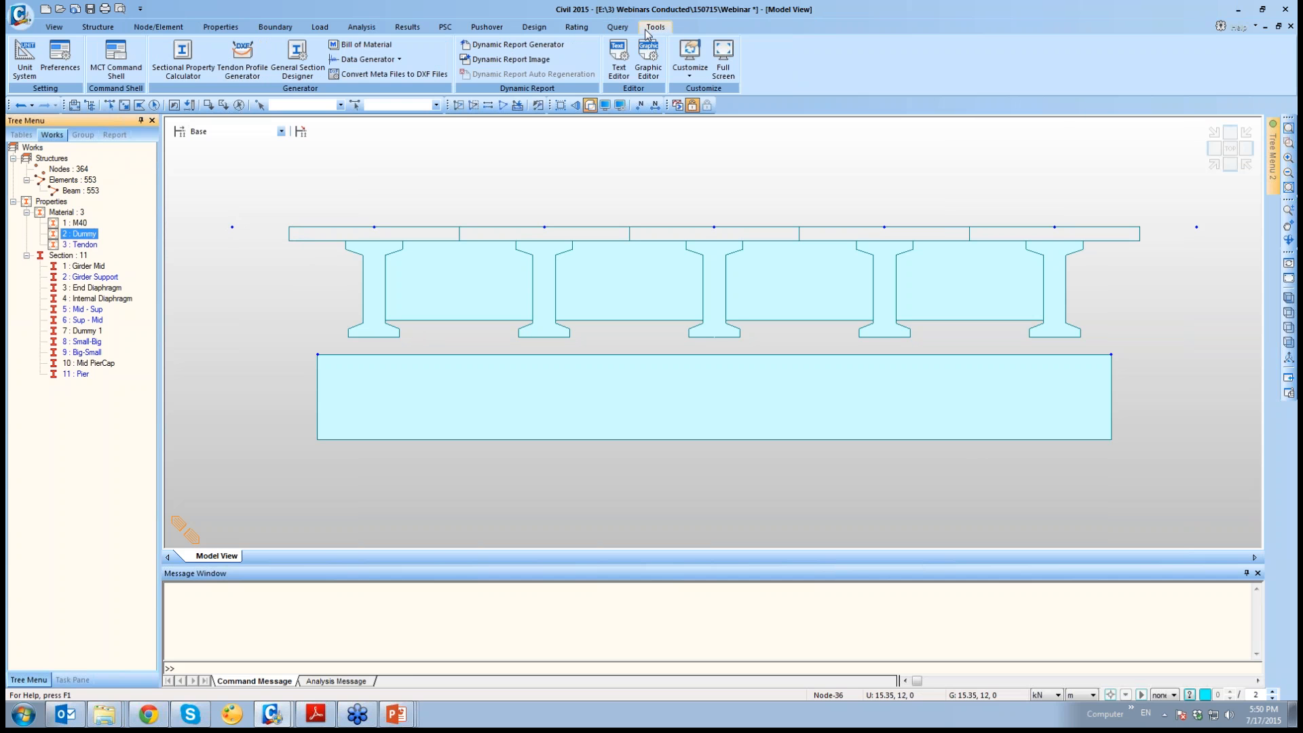
left_click(207, 73)
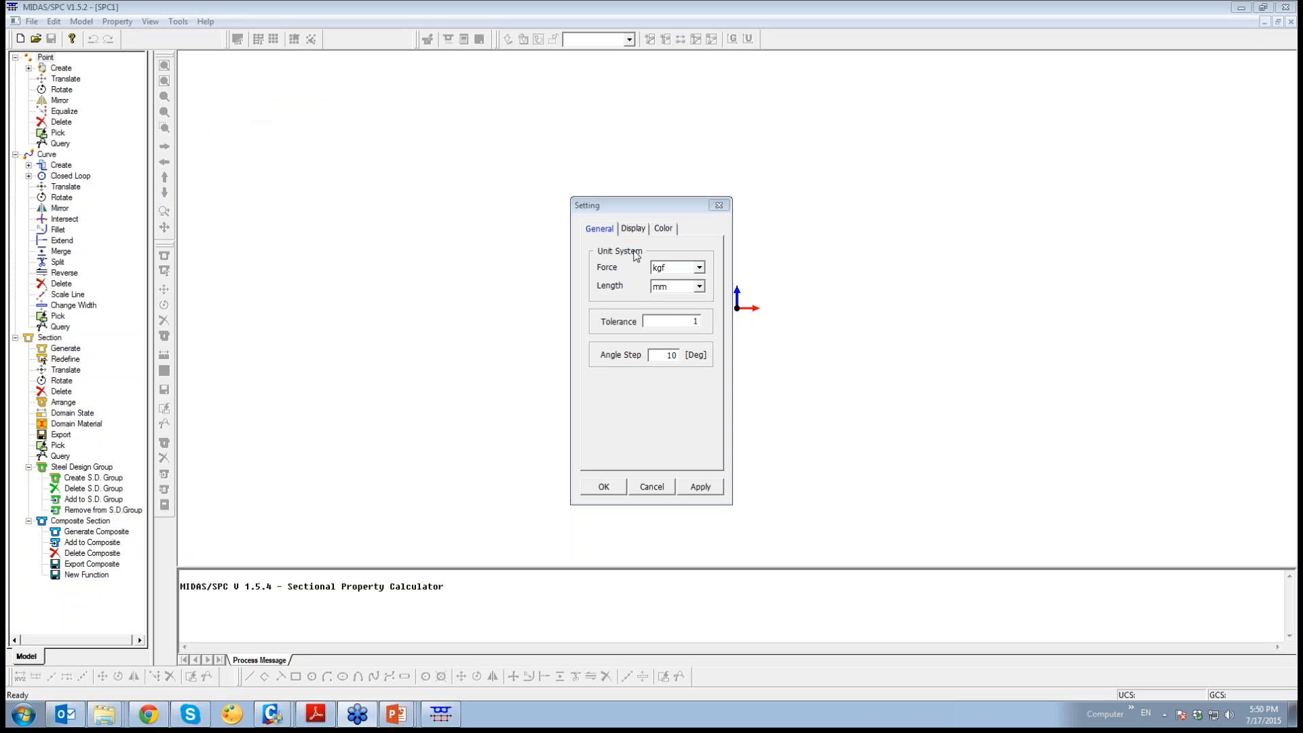
left_click(699, 267)
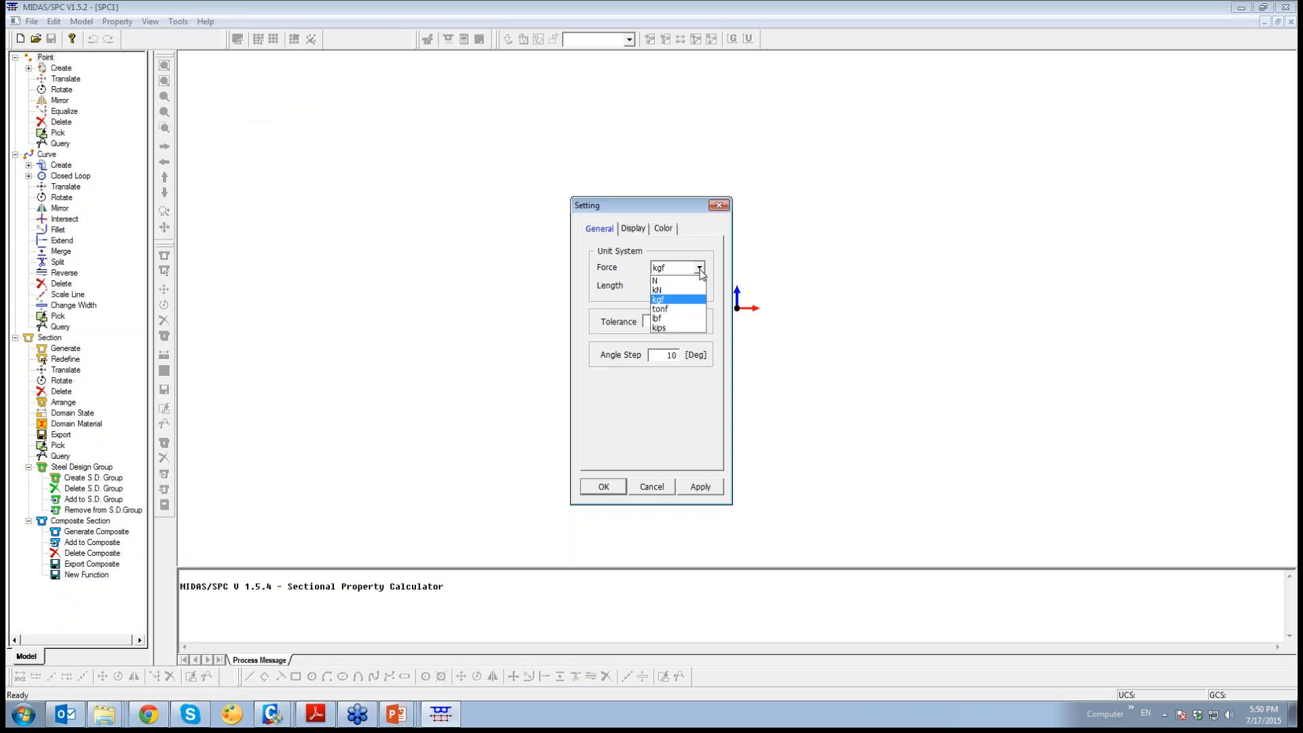
left_click(692, 282)
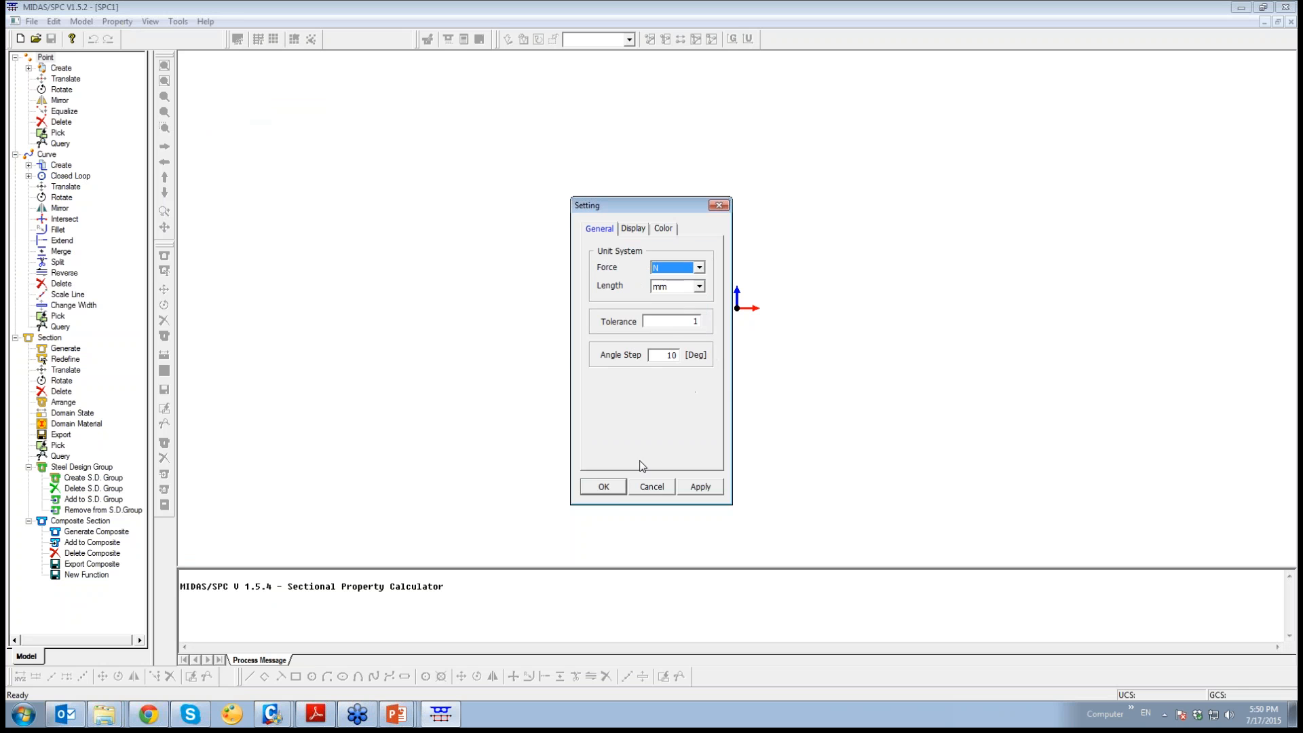
left_click(605, 488)
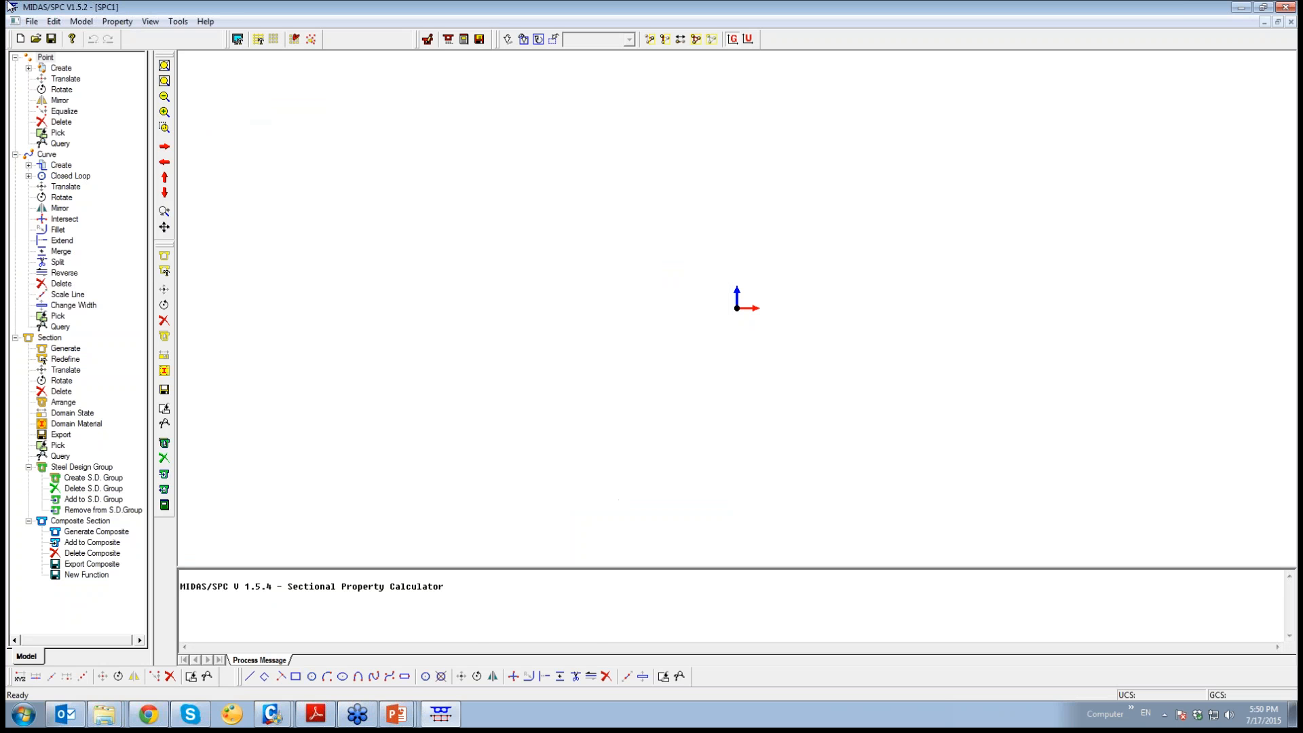
Import the AutoCAD DXF file Mid Sections.dxf and check the imported data for intersections and duplicates
left_click(32, 21)
mouse_move(102, 97)
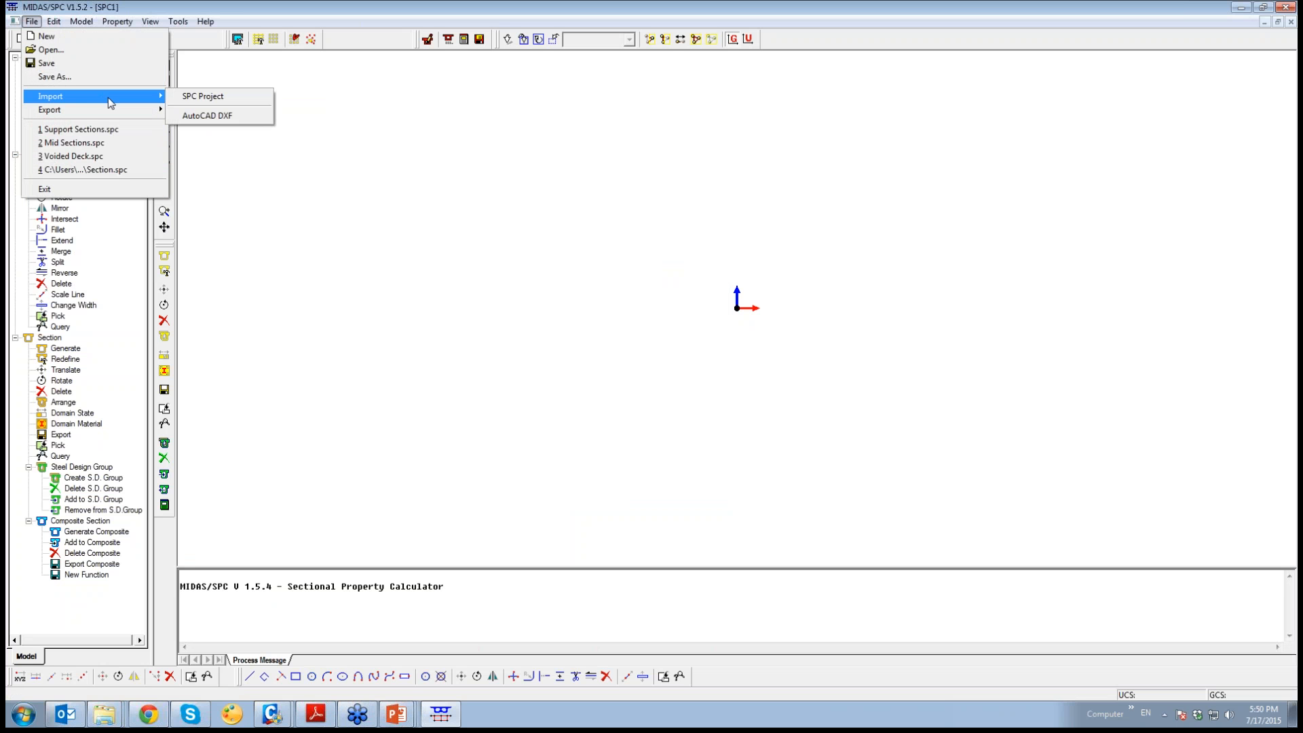
left_click(207, 116)
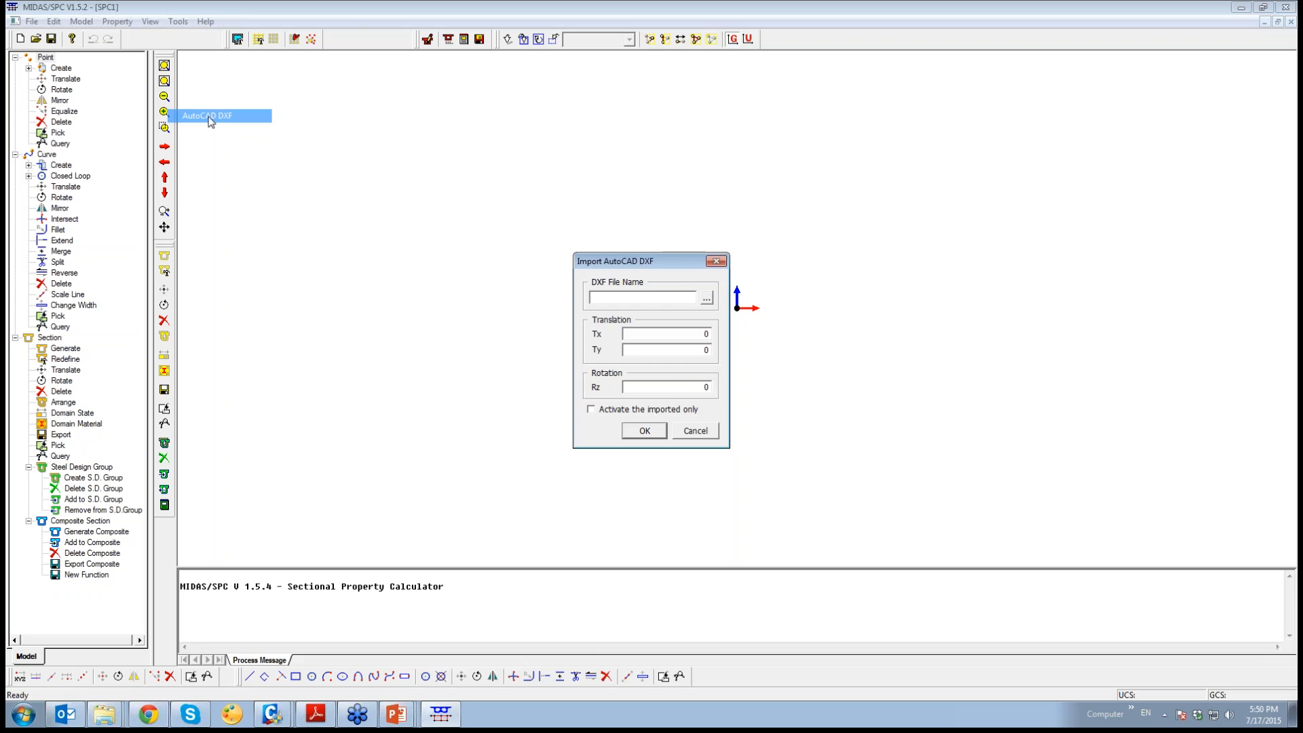
left_click(707, 299)
left_click(613, 349)
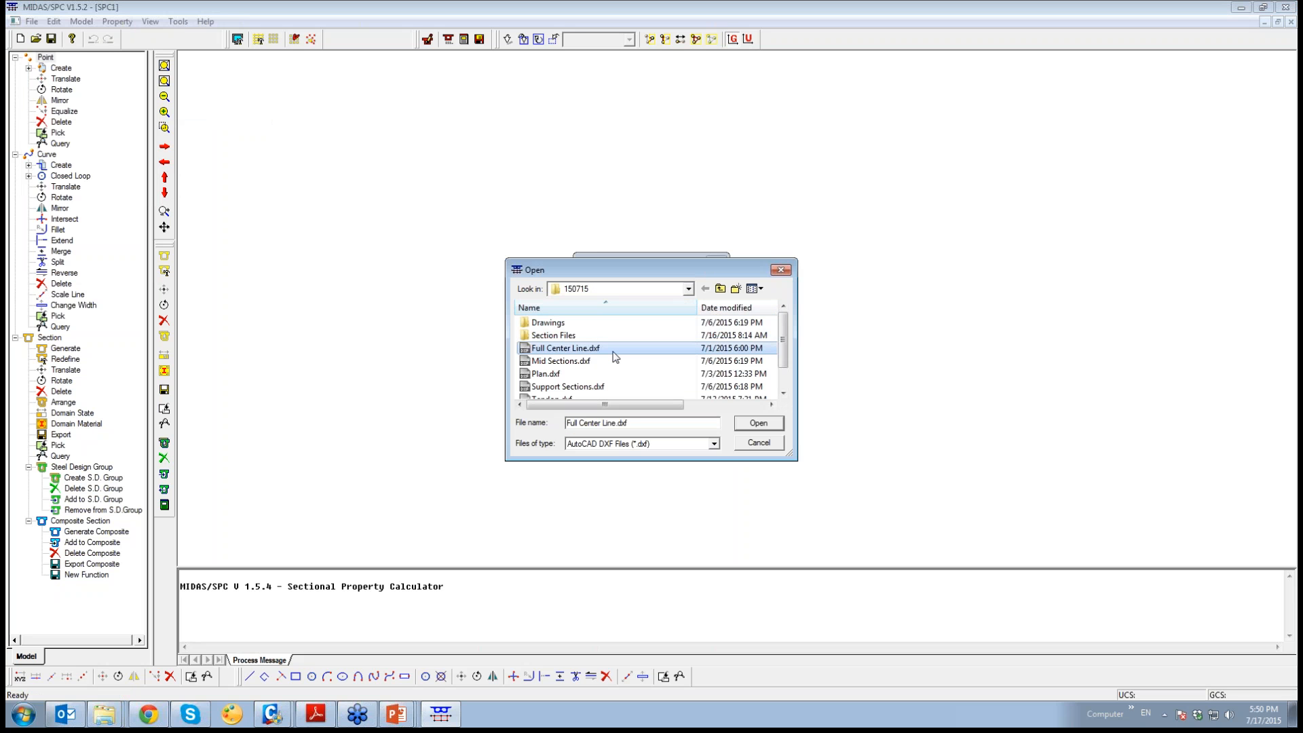
left_click(614, 361)
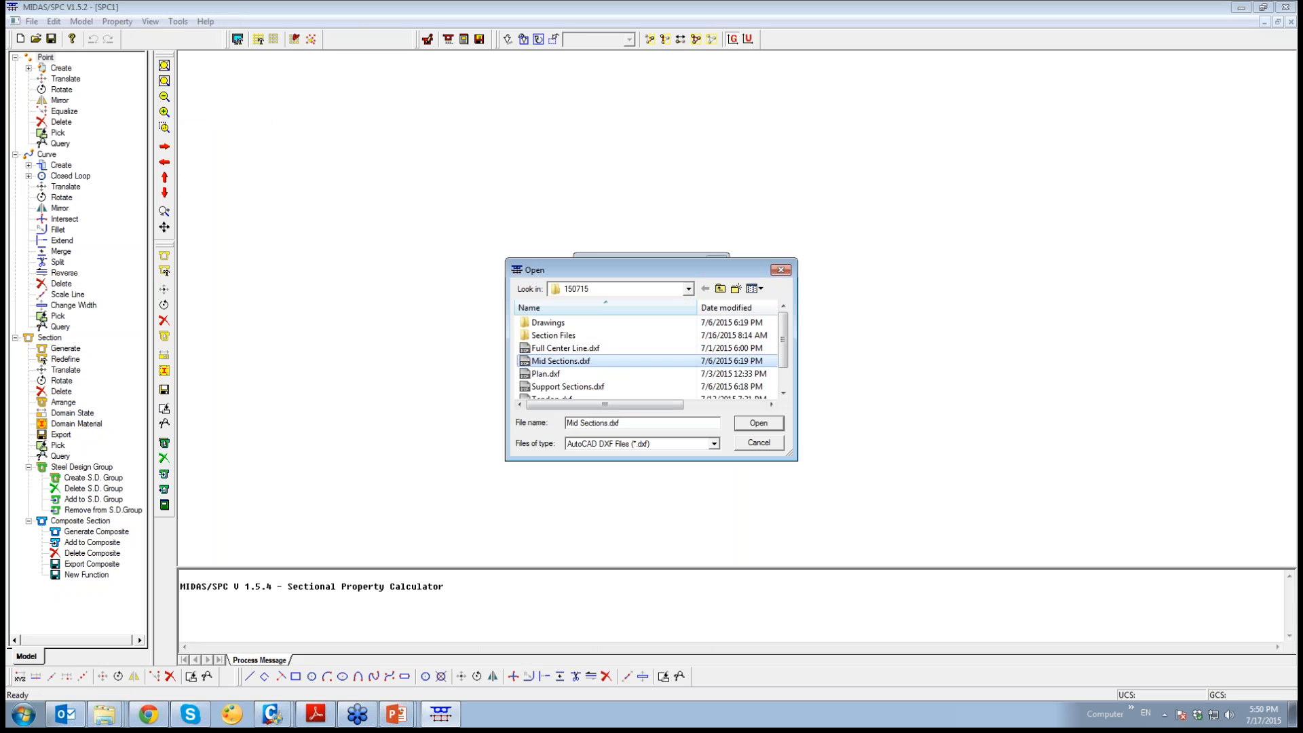
left_click(754, 425)
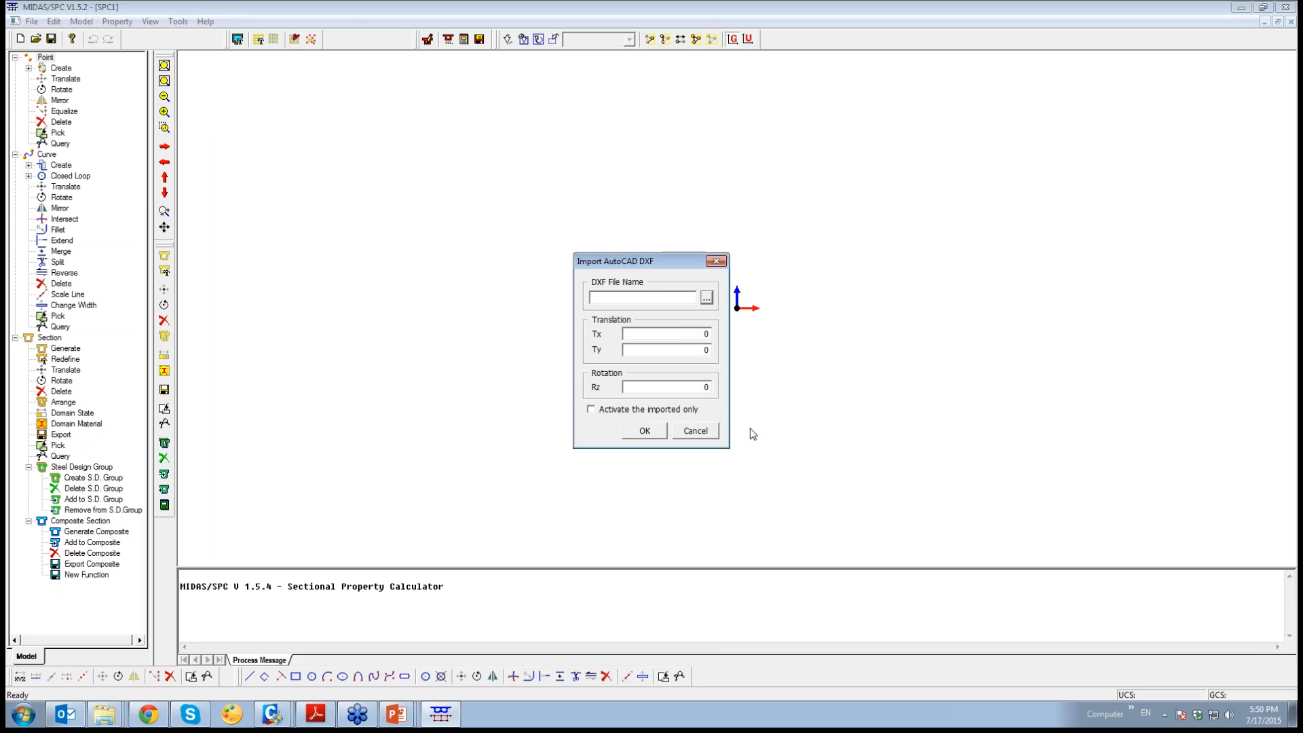
left_click(645, 431)
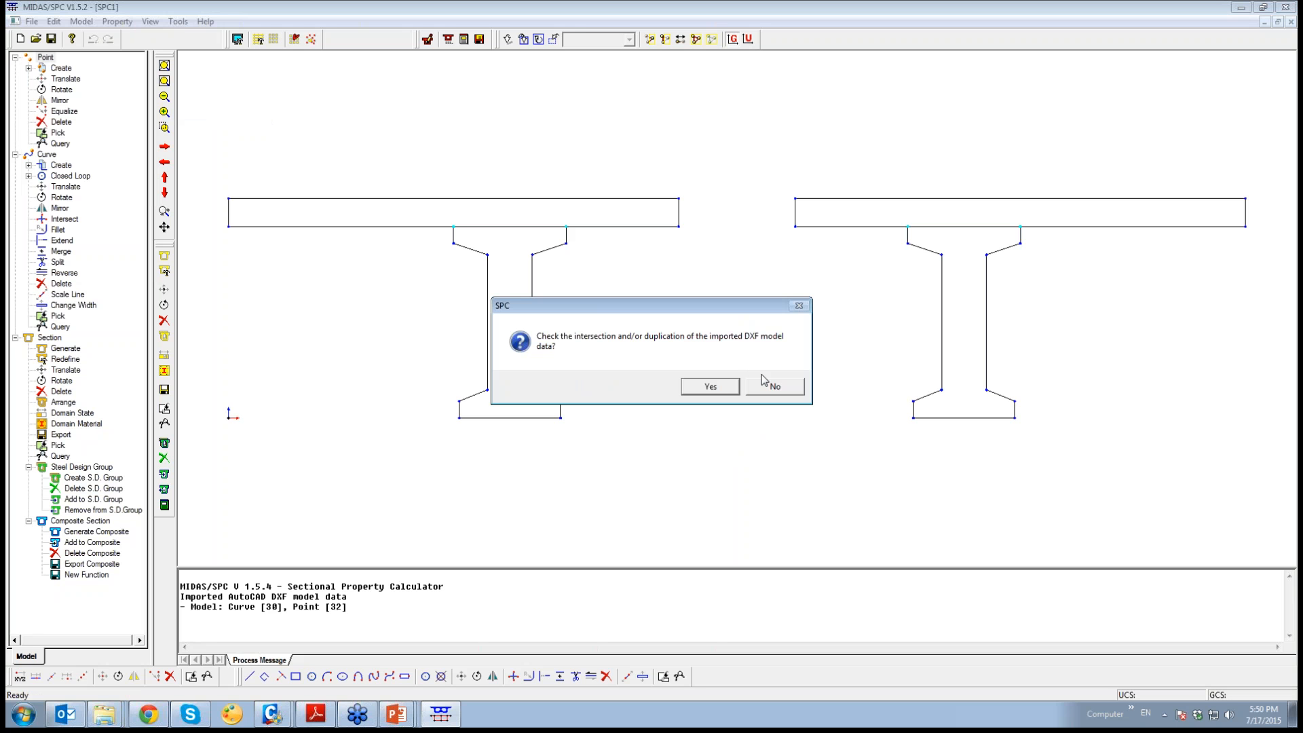
left_click(723, 389)
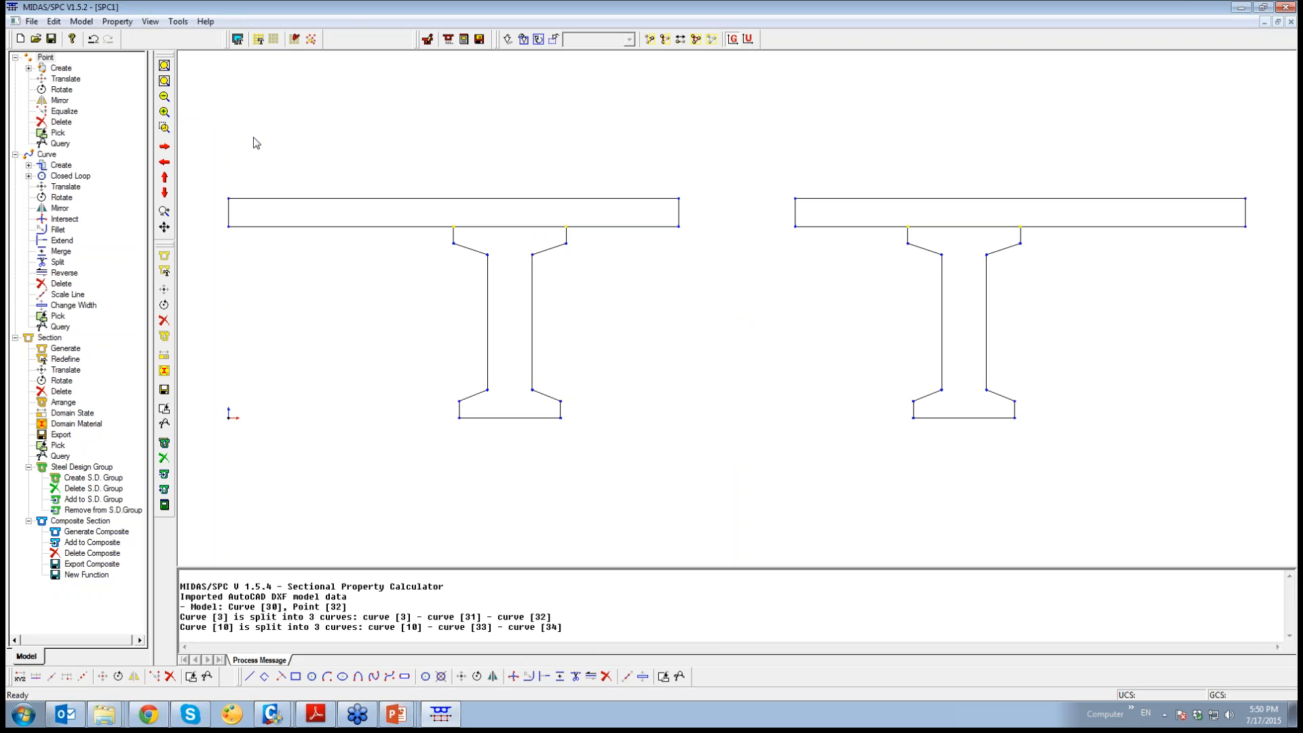
Add a material named Girder with modulus of elasticity 31622, Poisson's ratio 0.2 and density 2.36e-005
double_click(118, 532)
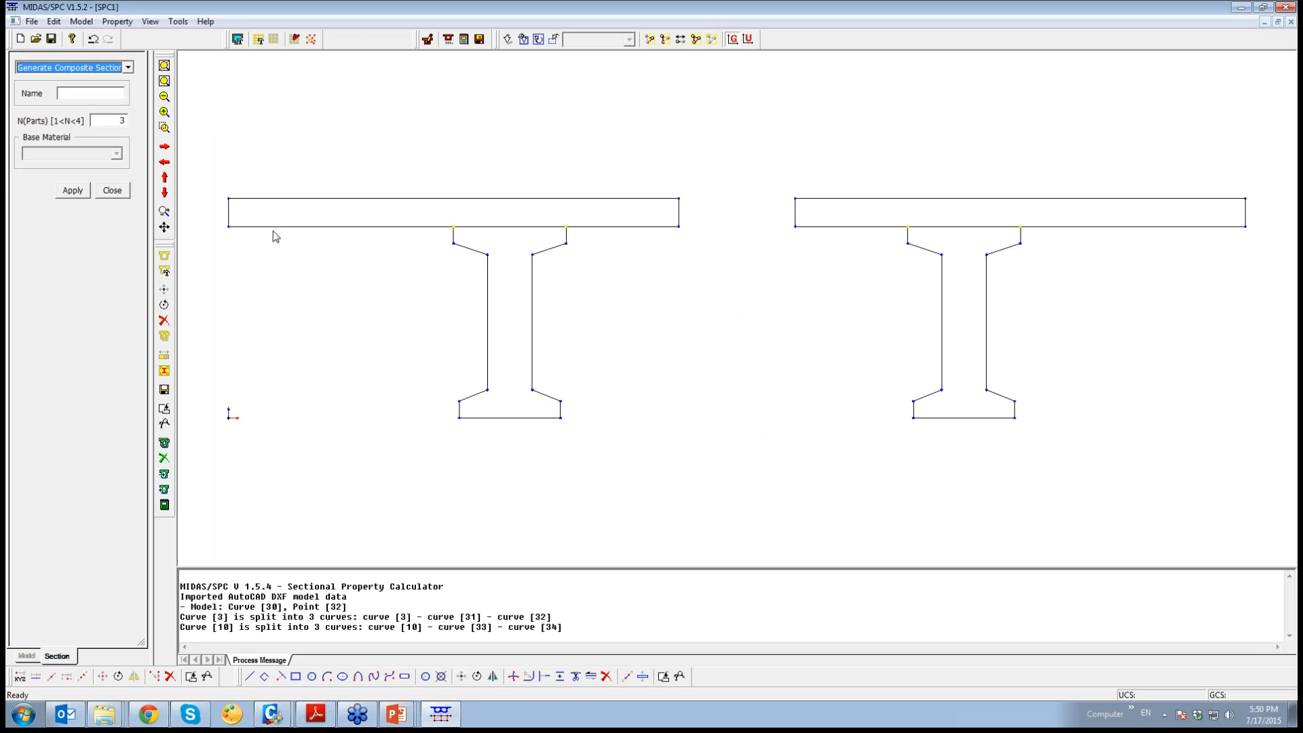
left_click(112, 191)
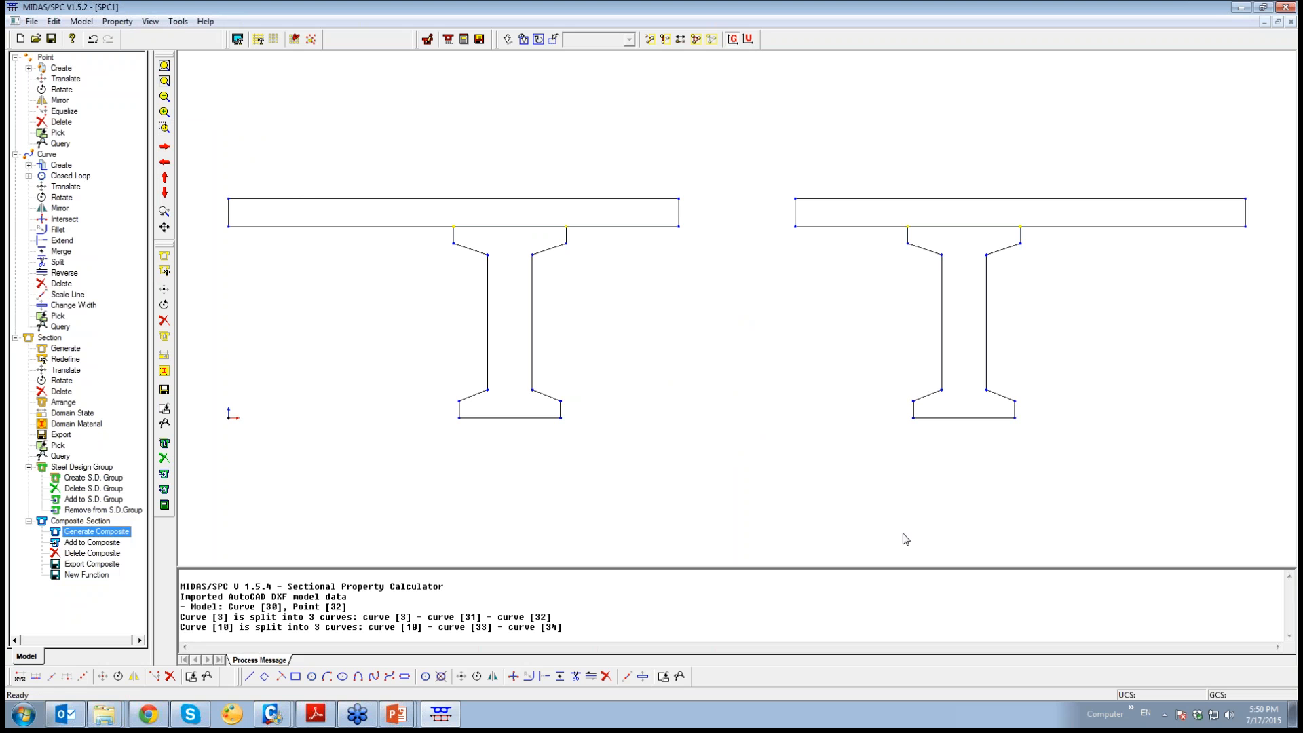
left_click(114, 21)
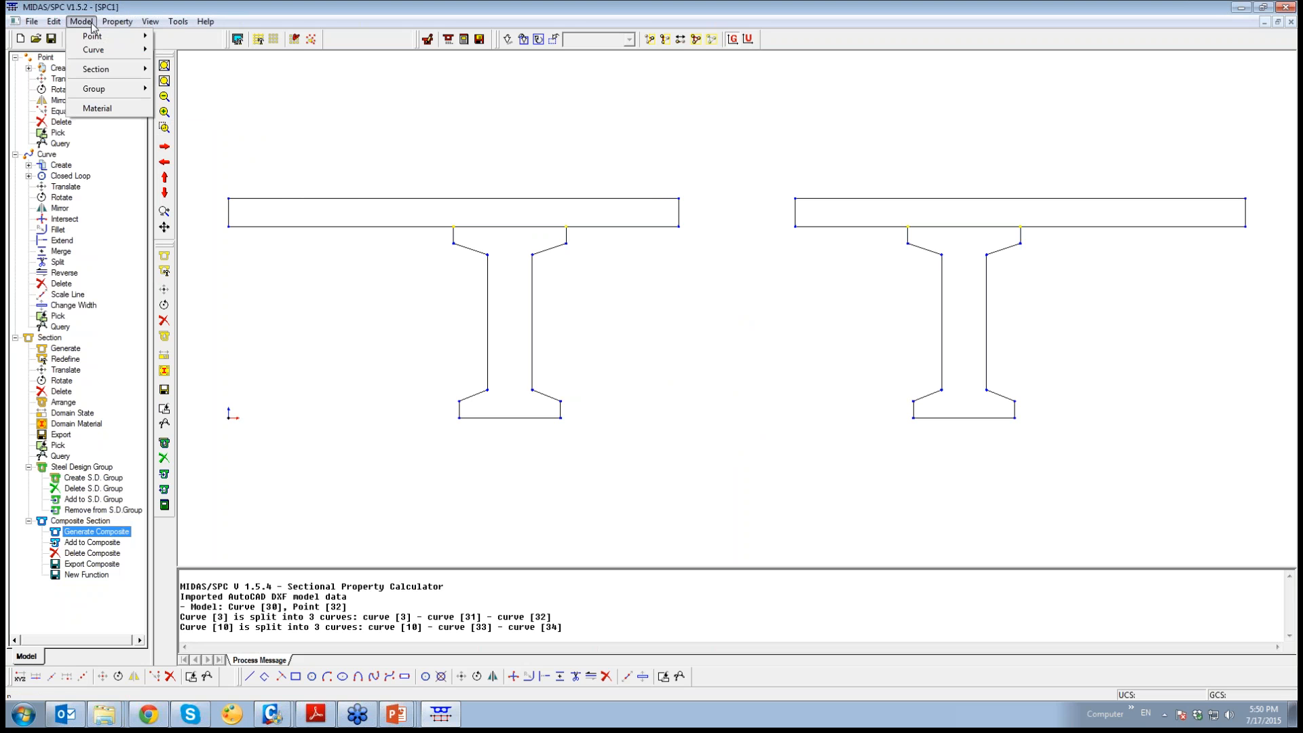
left_click(102, 111)
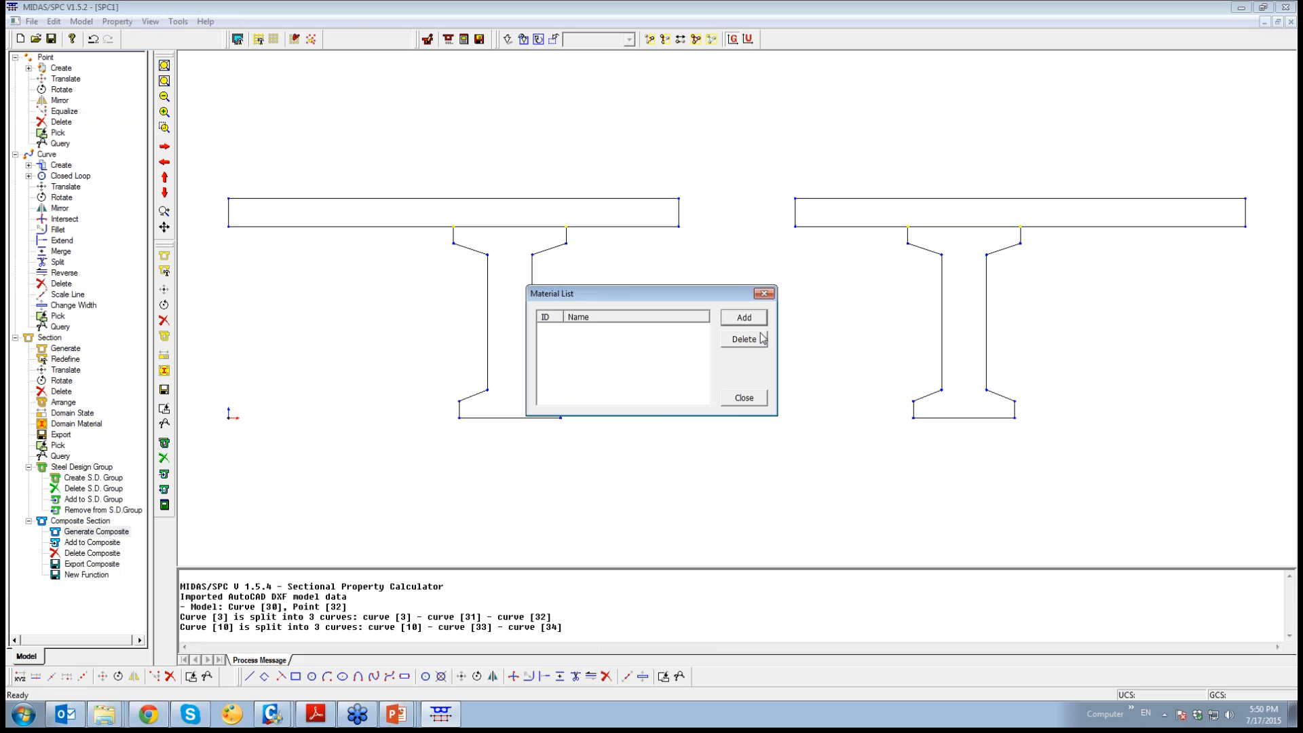
left_click(744, 318)
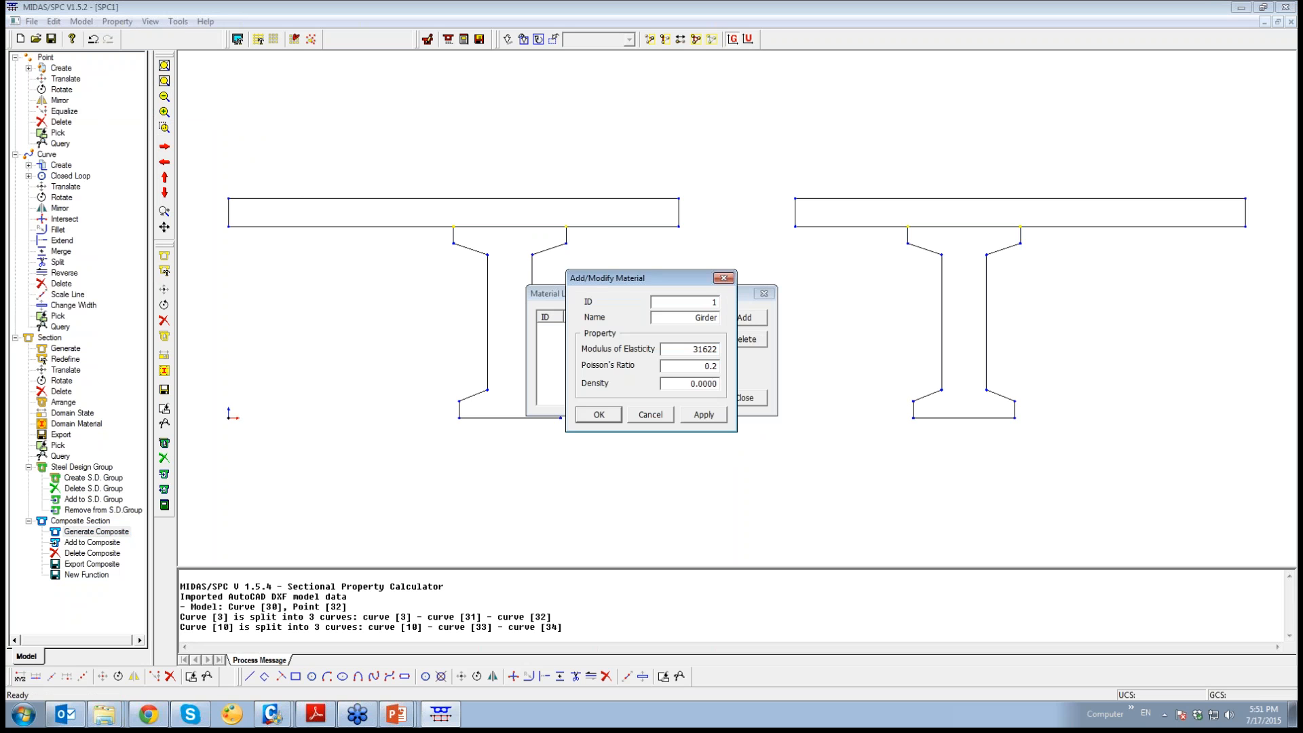
left_click(710, 416)
Add a second material named Slab with the same elastic properties and density as Girder
left_click_drag(667, 282, 942, 298)
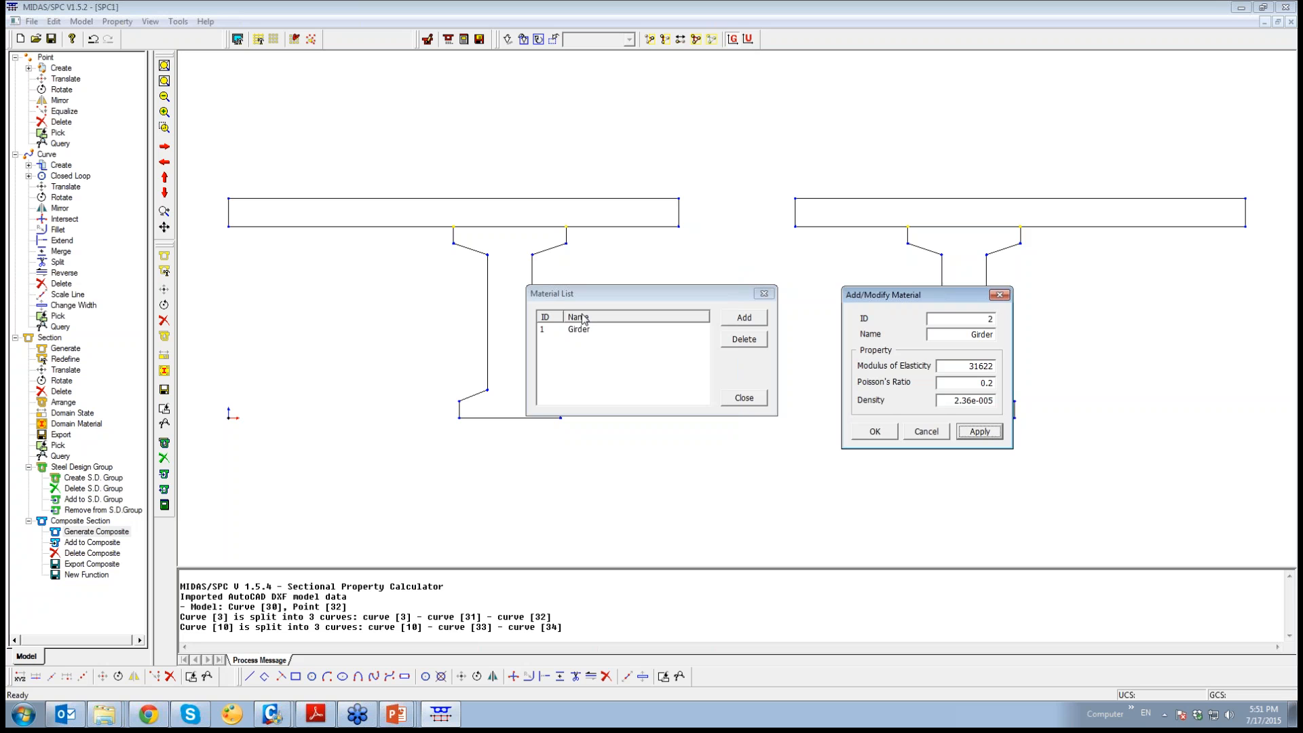
double_click(969, 334)
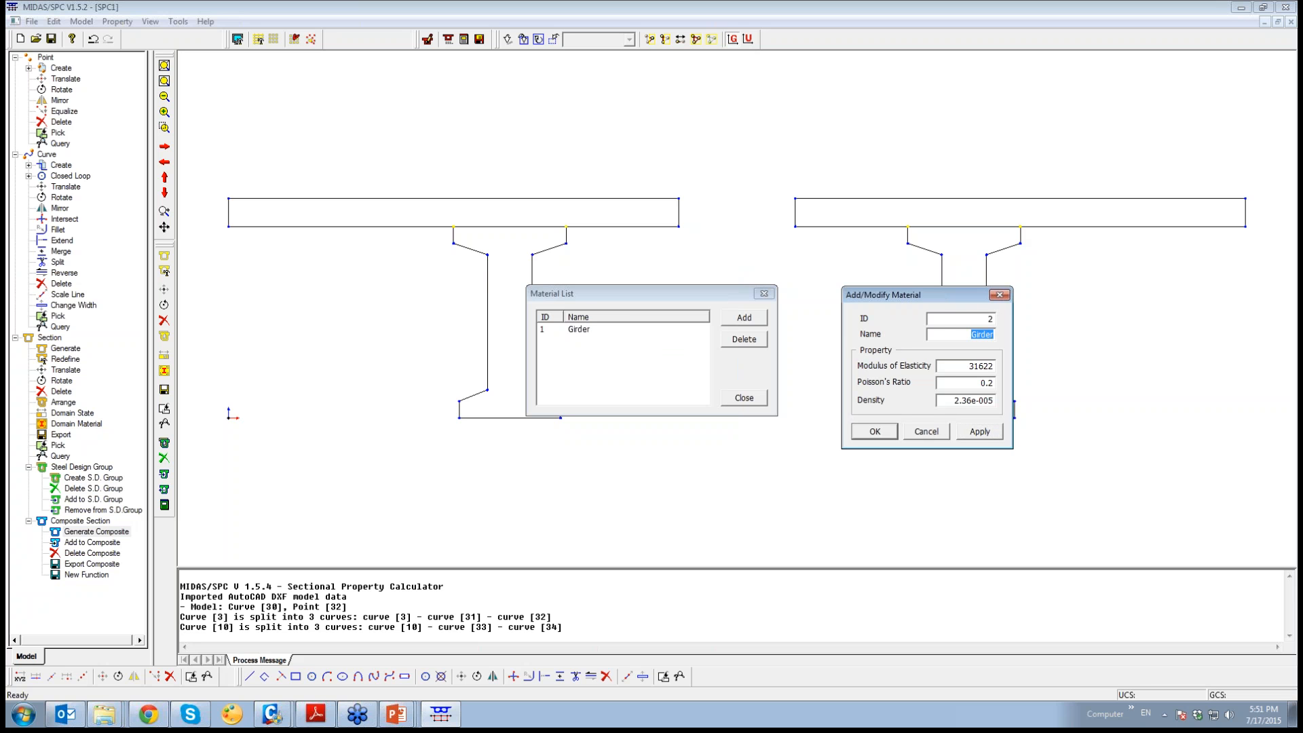
type("Slab")
left_click(890, 433)
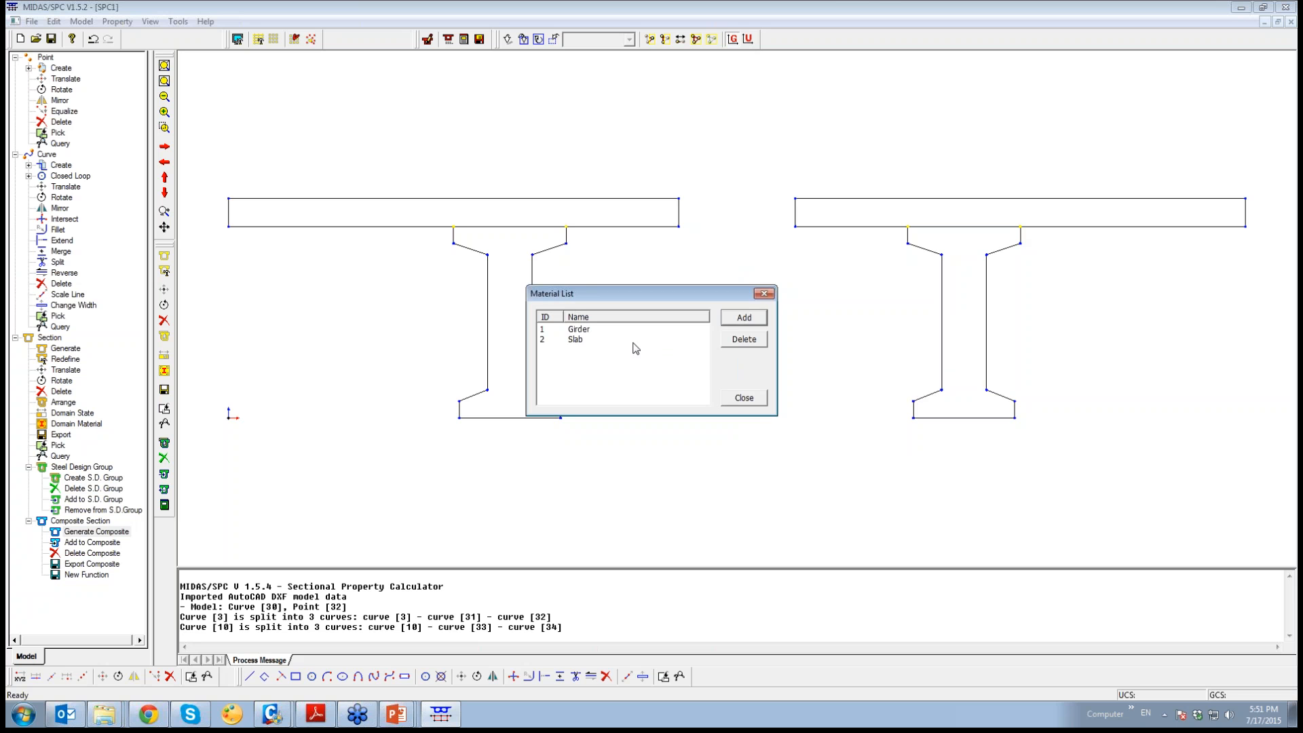
left_click(743, 399)
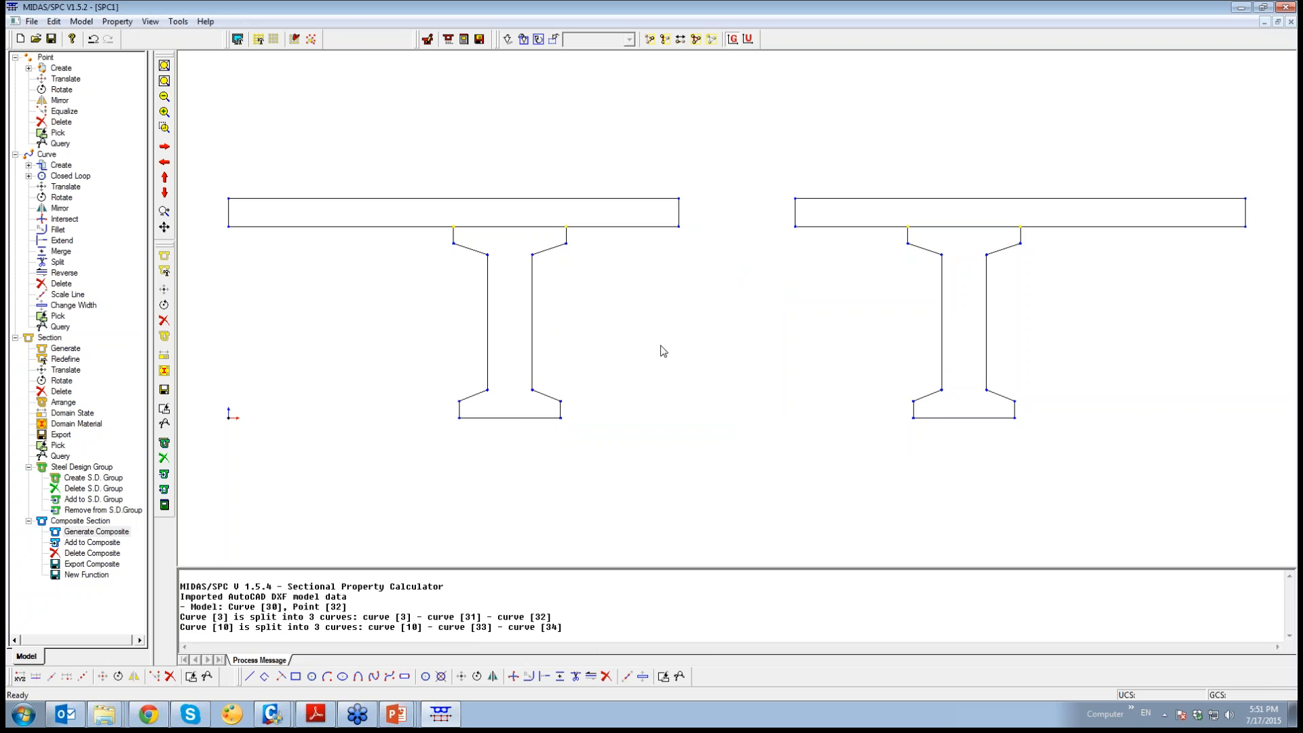
Generate a composite section named LS with 3 parts and Girder as the base material
double_click(116, 533)
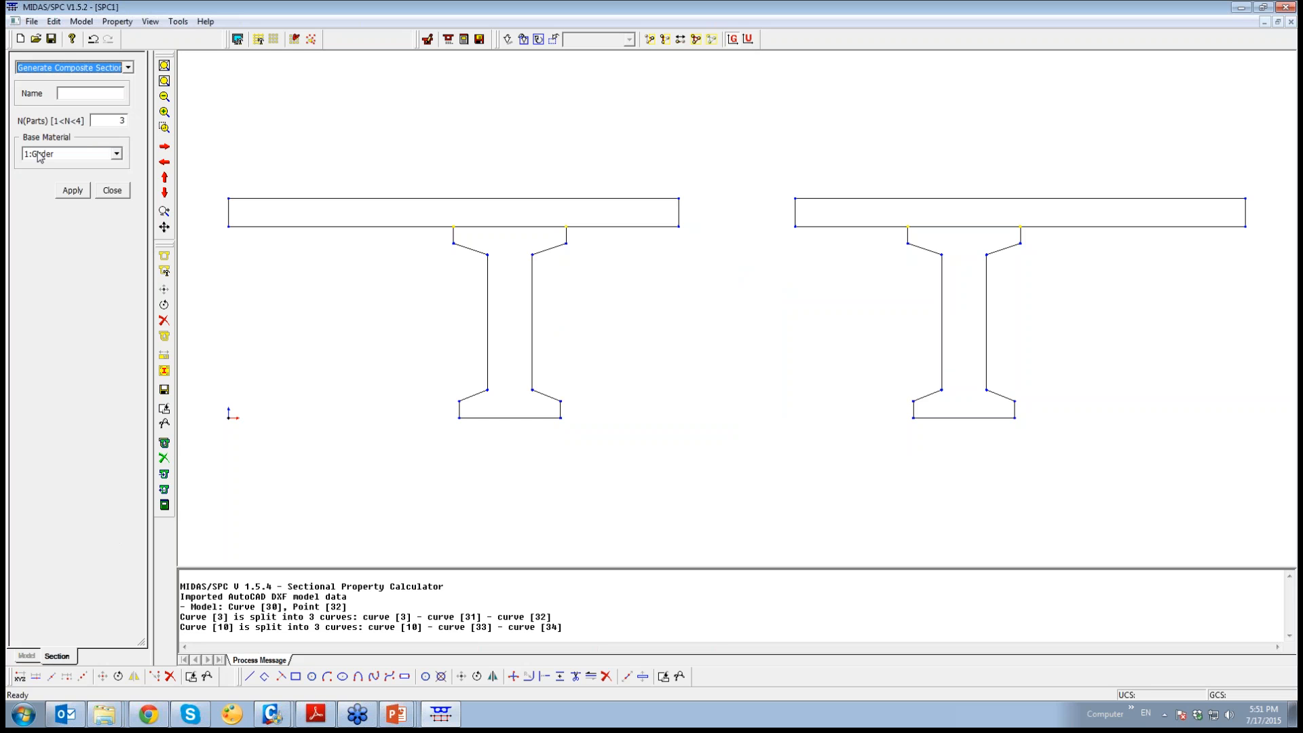
left_click(93, 92)
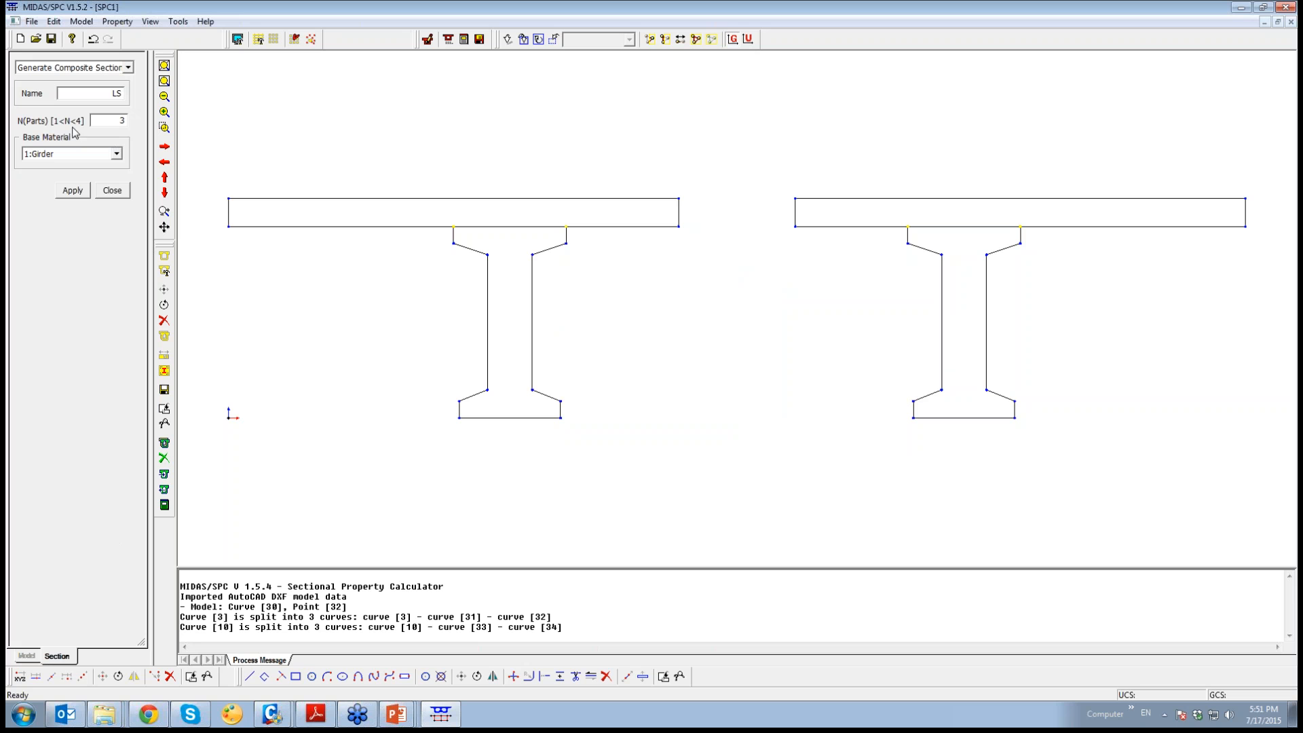
left_click(73, 191)
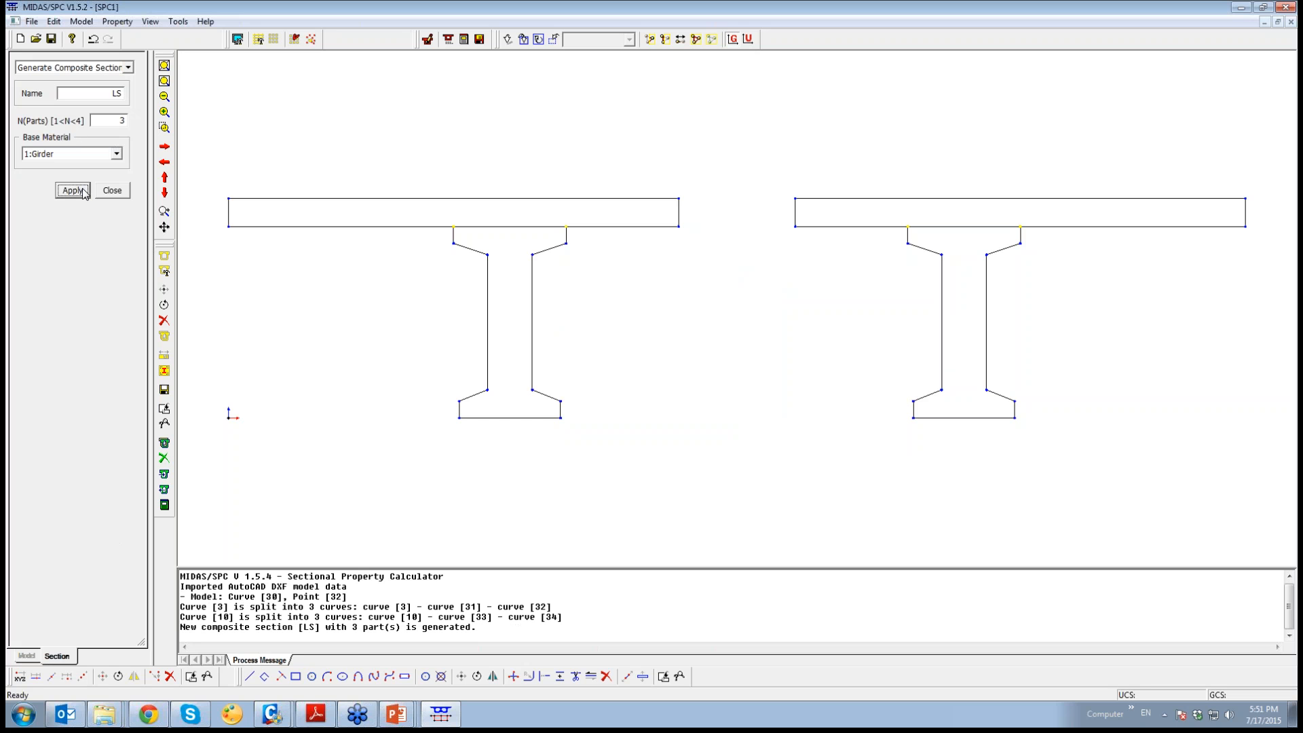
Generate composite section LS again with 2 parts and Girder as the base material
double_click(121, 120)
type("4")
key("BackSpace")
type("2")
left_click(75, 191)
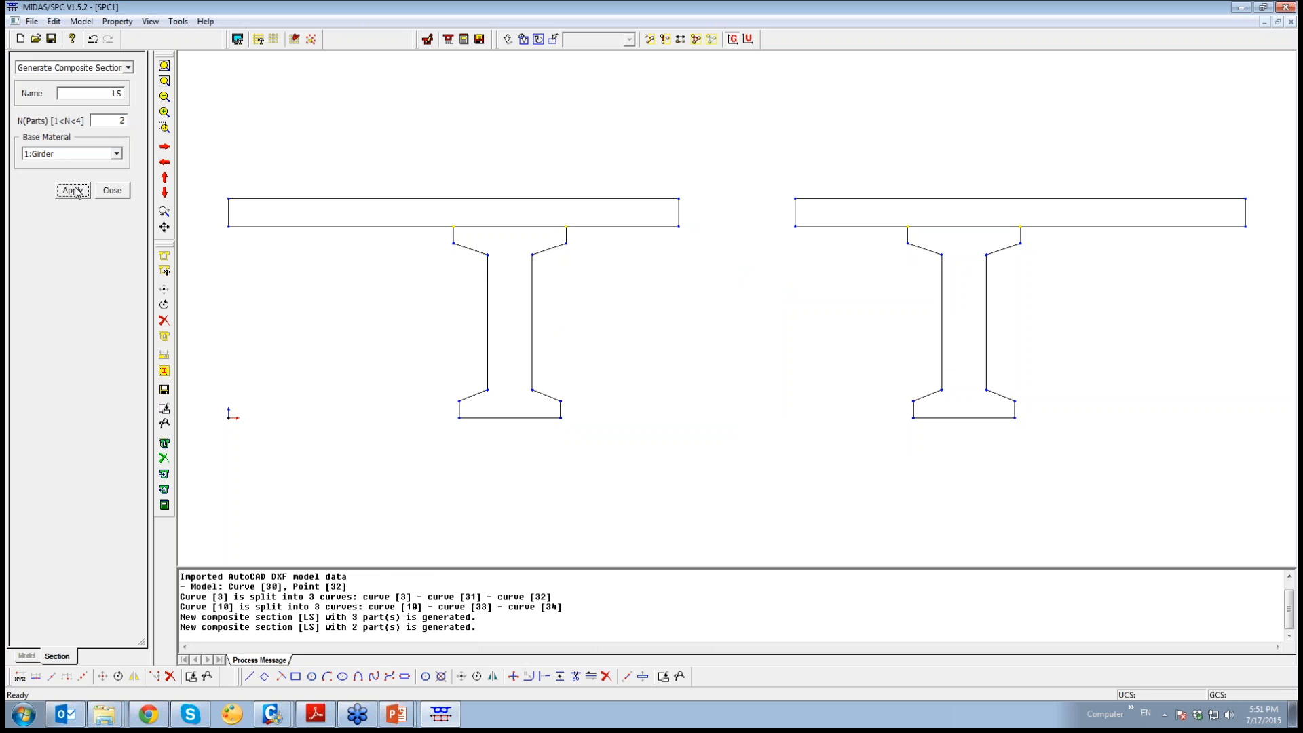
Generate a composite section named RS with 2 parts and Girder as the base material
left_click(114, 92)
type("R")
left_click(84, 192)
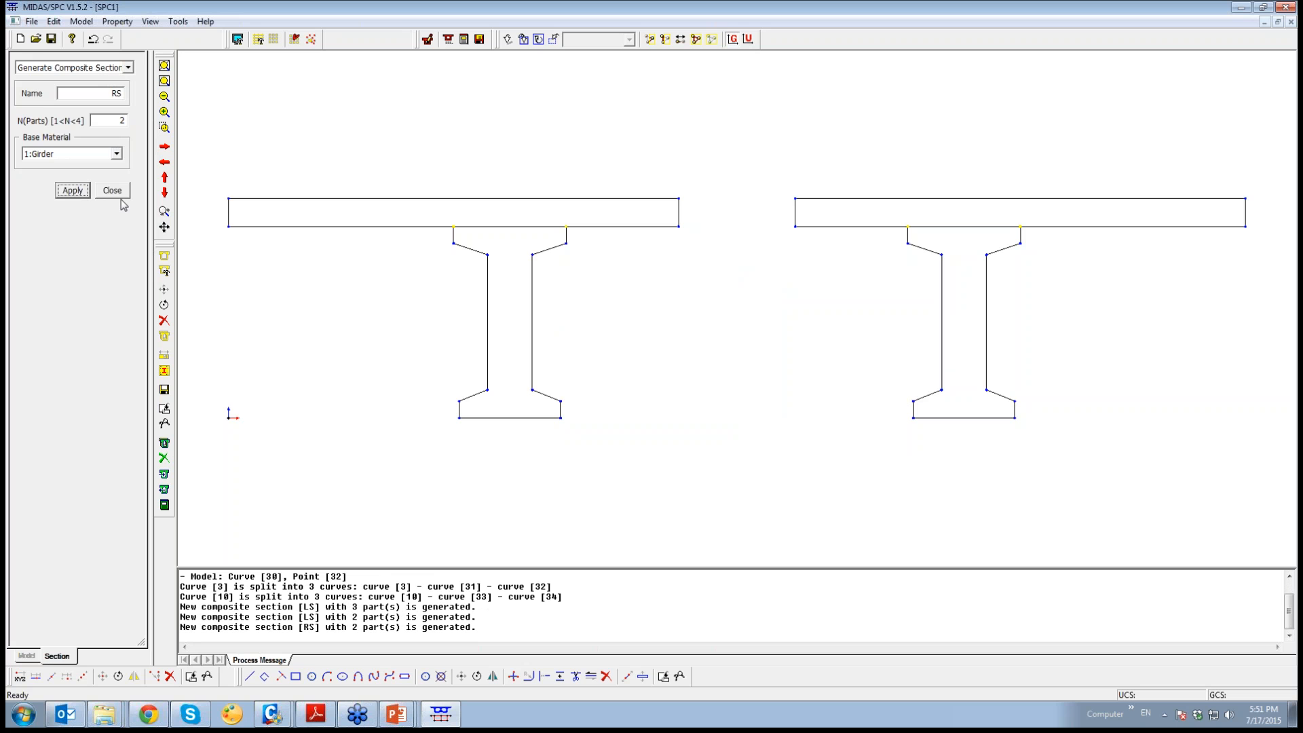
left_click(120, 192)
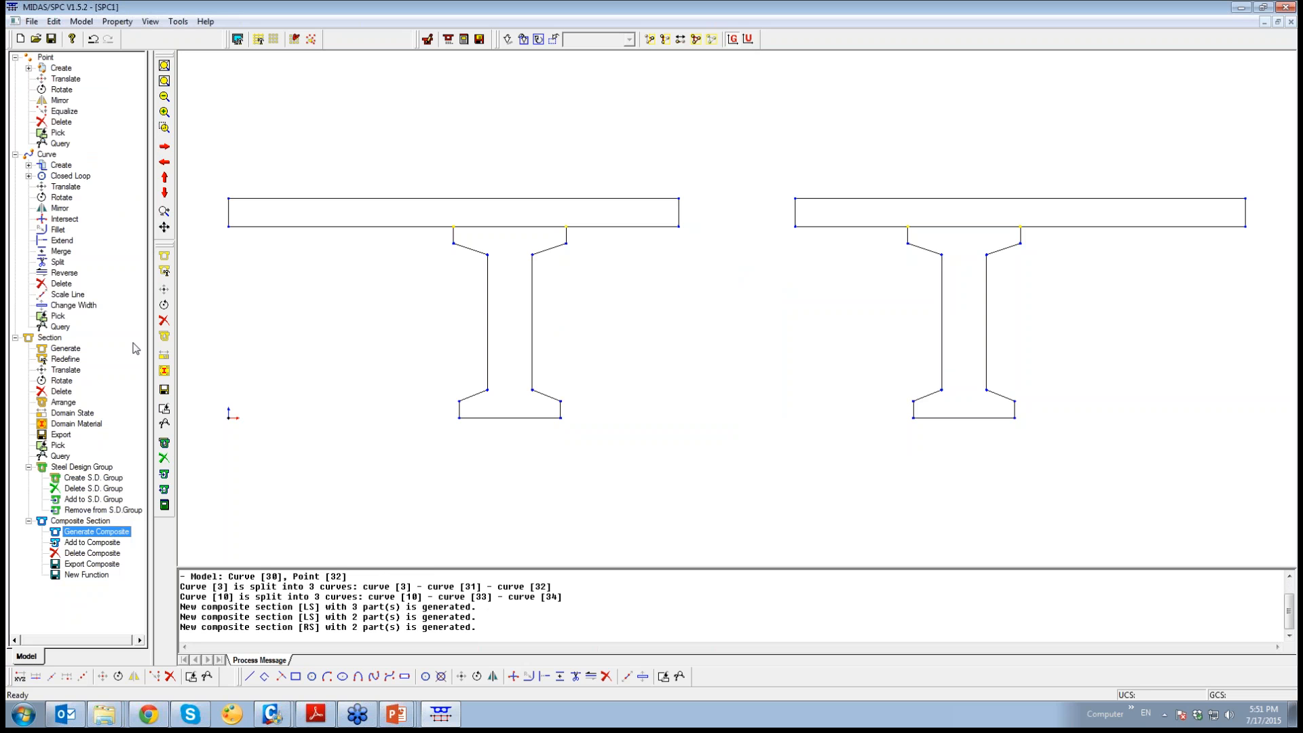
Check which part IDs are offered for composite section LS when adding parts to it
double_click(89, 542)
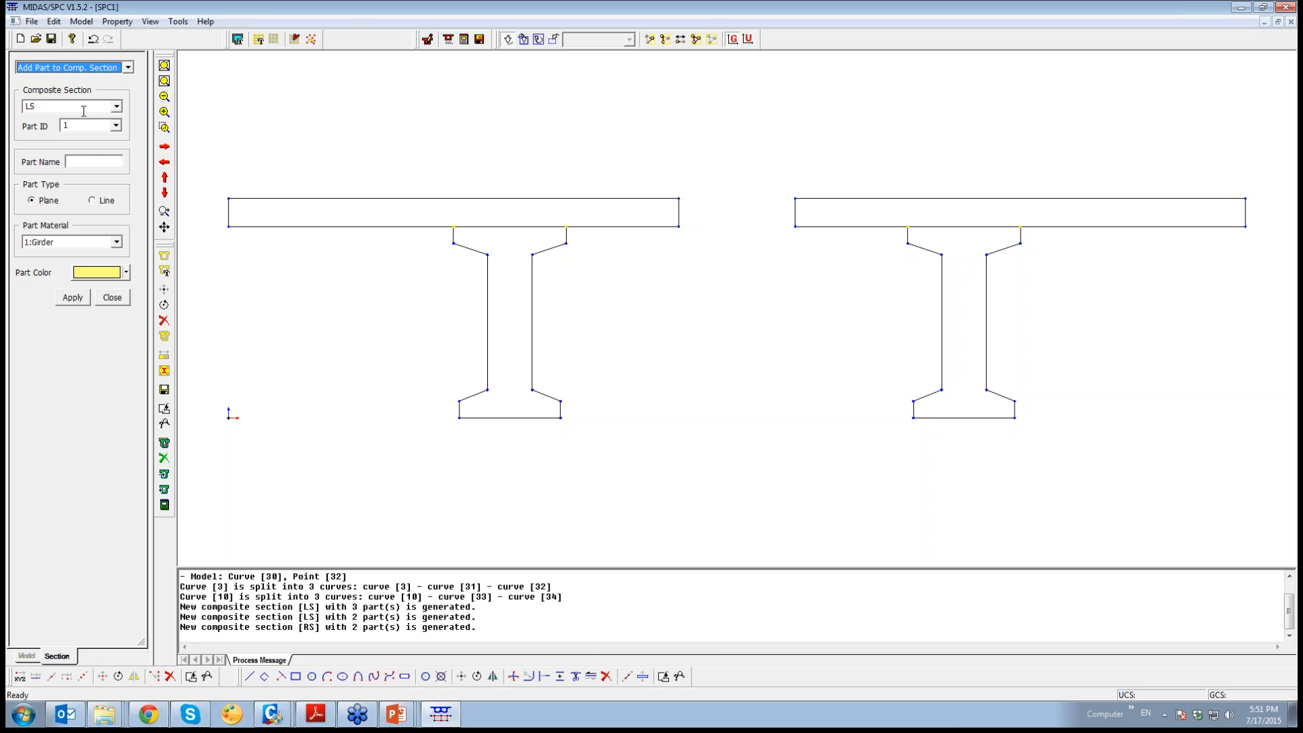
left_click(116, 126)
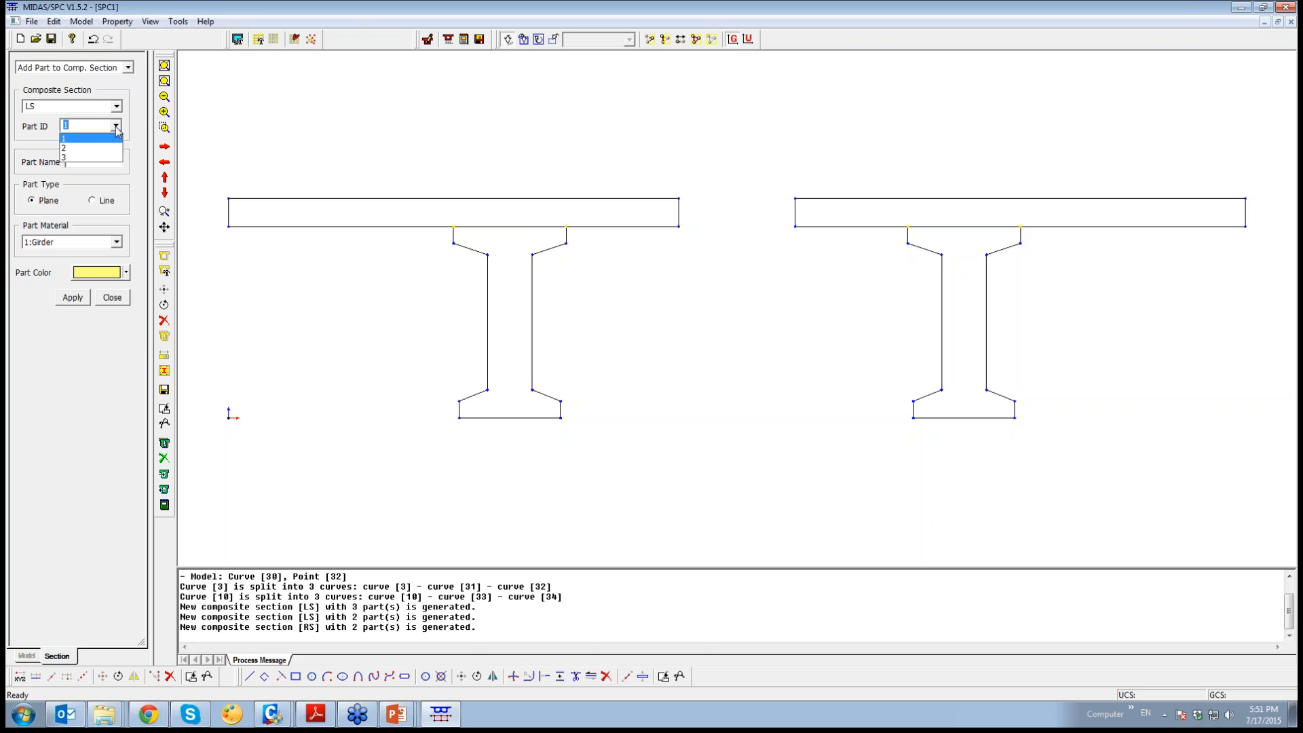
left_click(89, 157)
left_click(116, 125)
left_click(100, 140)
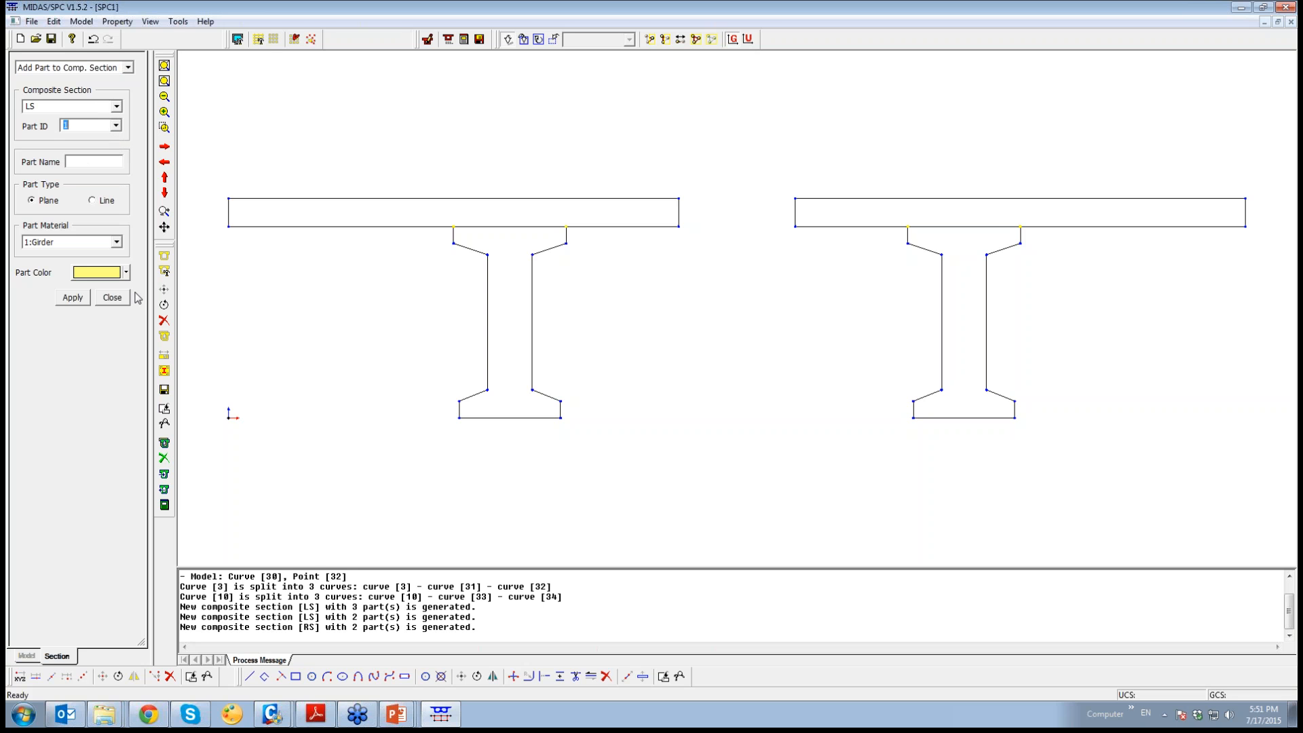
left_click(113, 298)
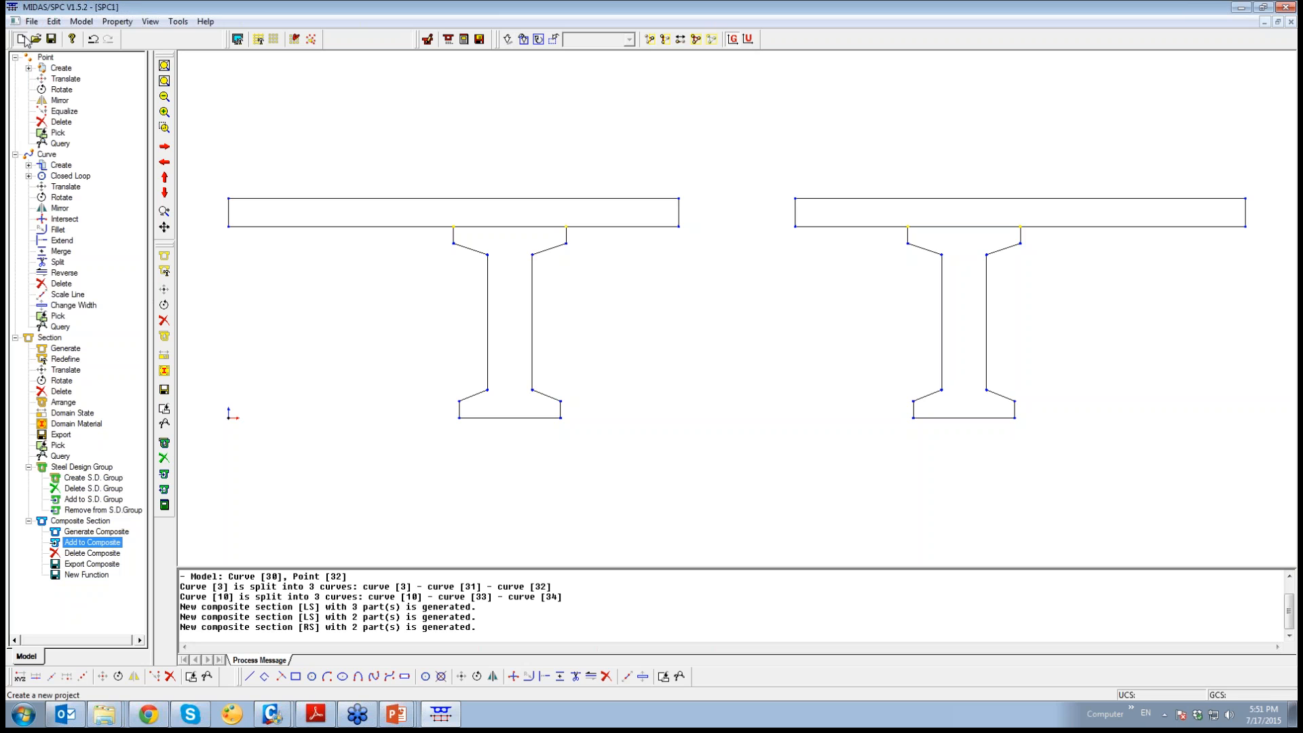
Start a new section project without saving the current one and set its force unit to N, keeping mm
left_click(20, 39)
left_click(670, 390)
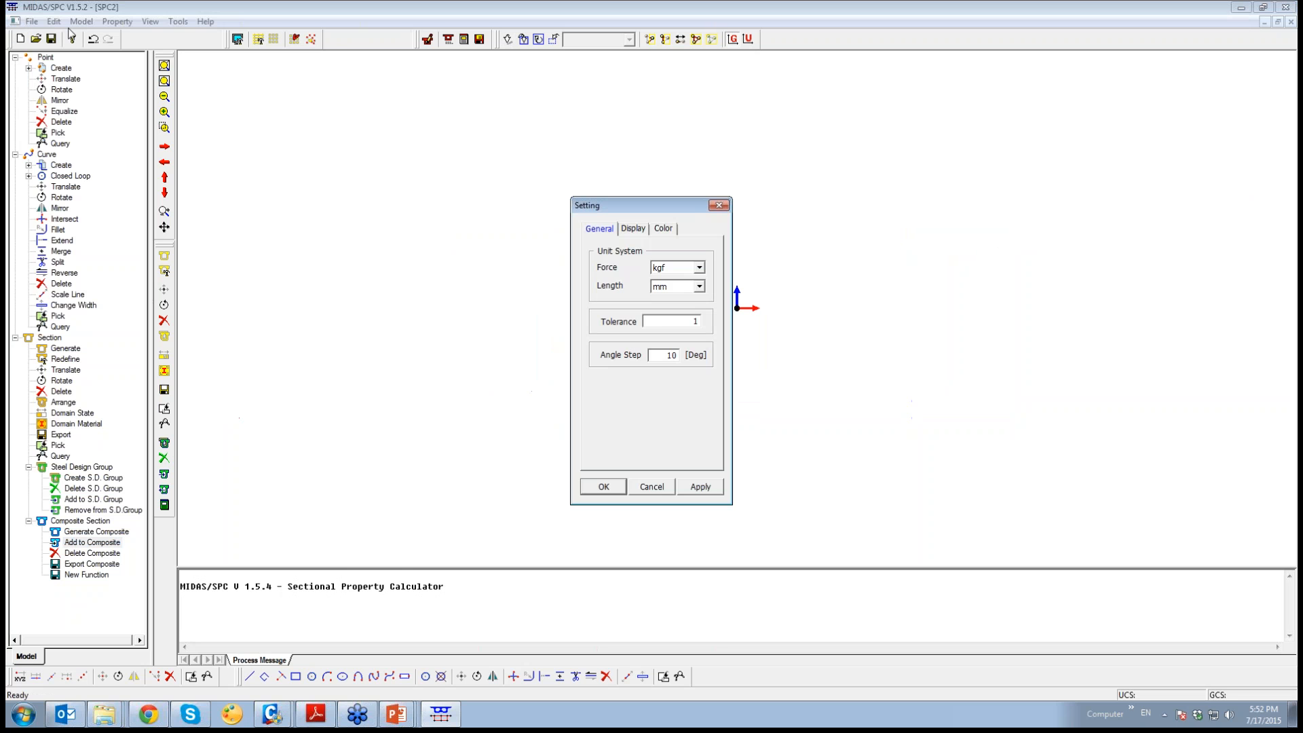
left_click(699, 267)
left_click(674, 280)
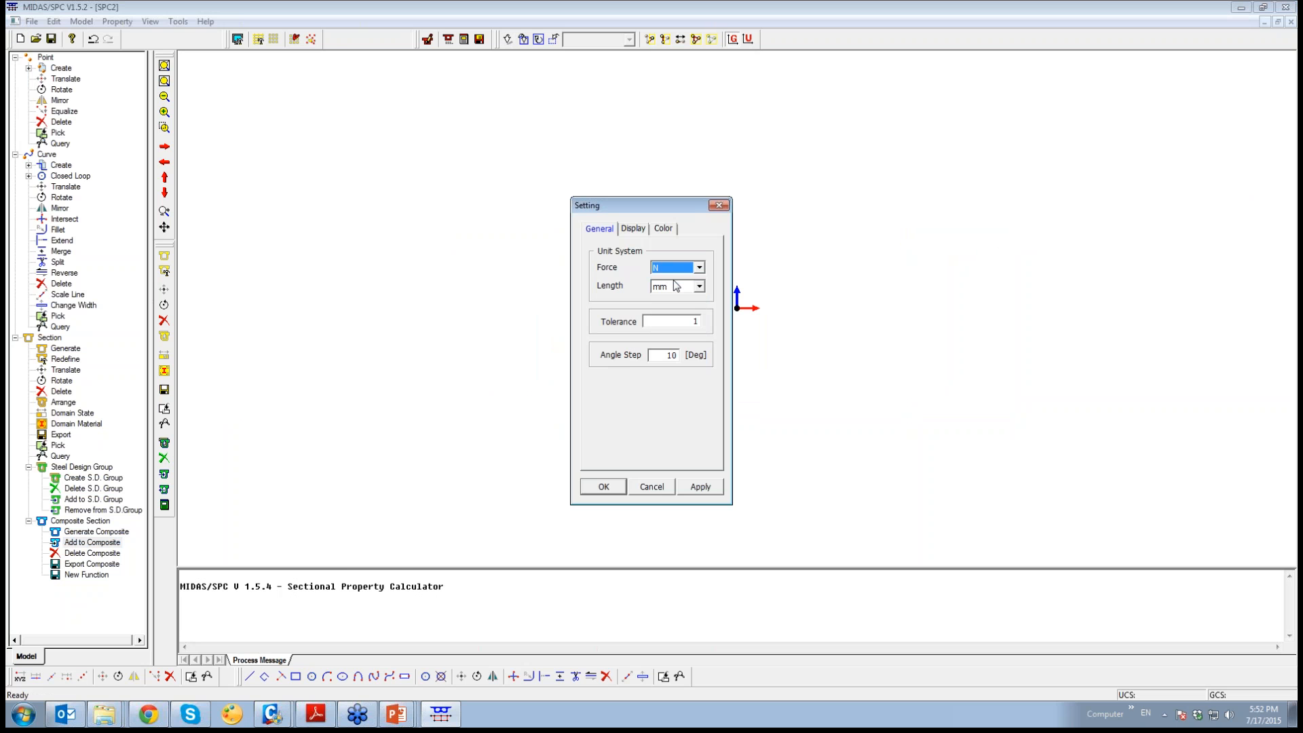
left_click(609, 489)
Import the Support Sections.dxf outlines without translation or rotation and have the imported curves checked for intersections and duplicates
left_click(32, 22)
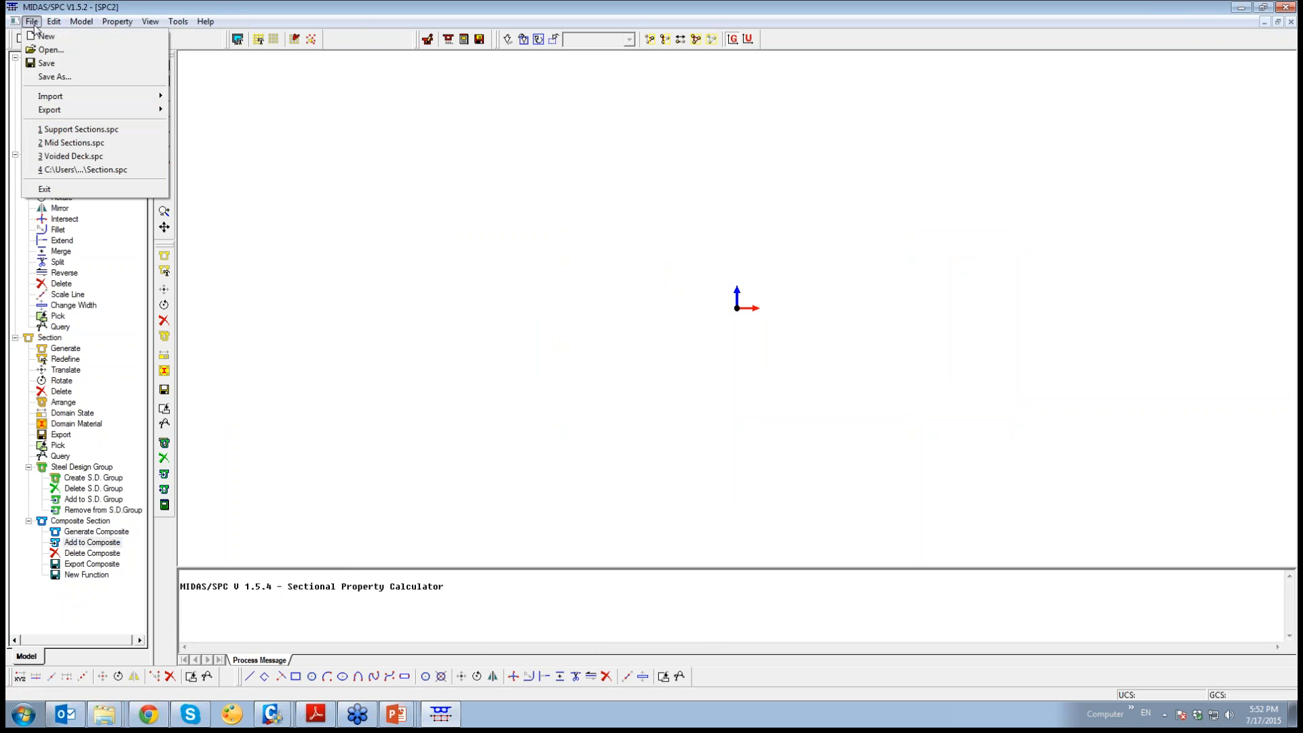
mouse_move(76, 102)
left_click(219, 112)
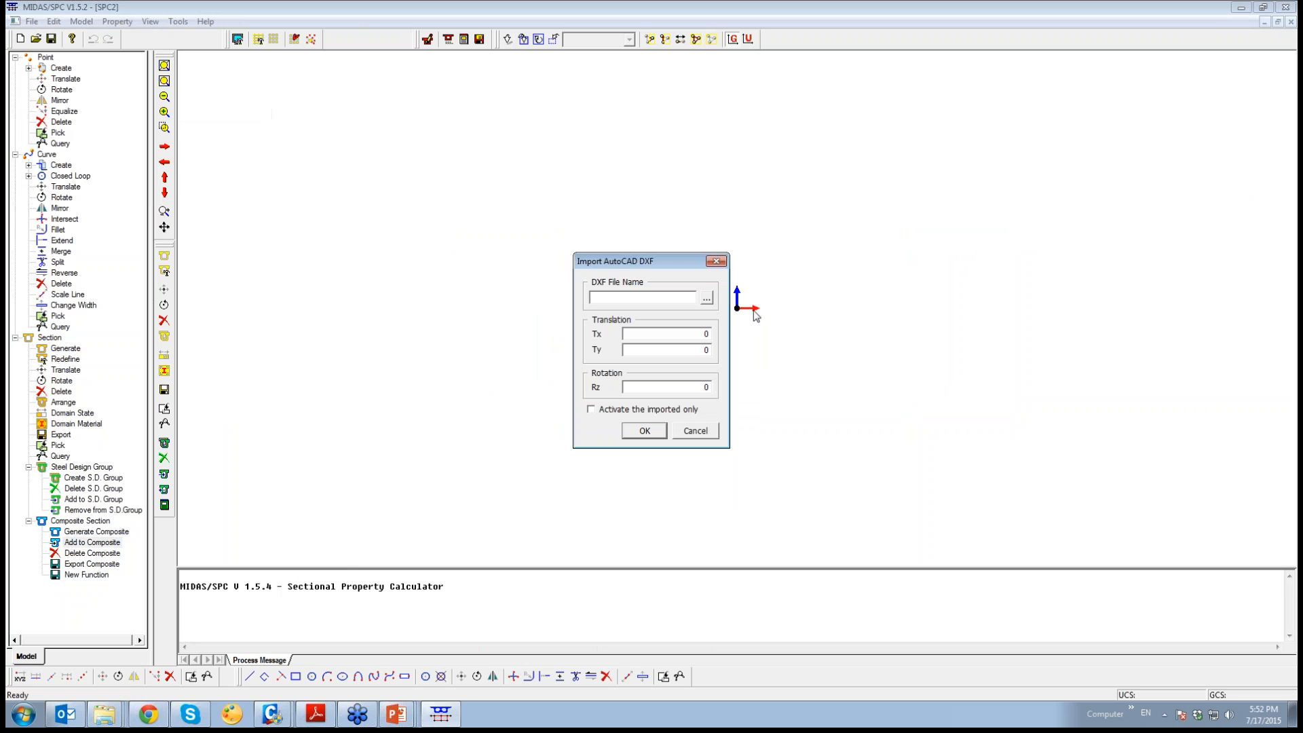
left_click(706, 297)
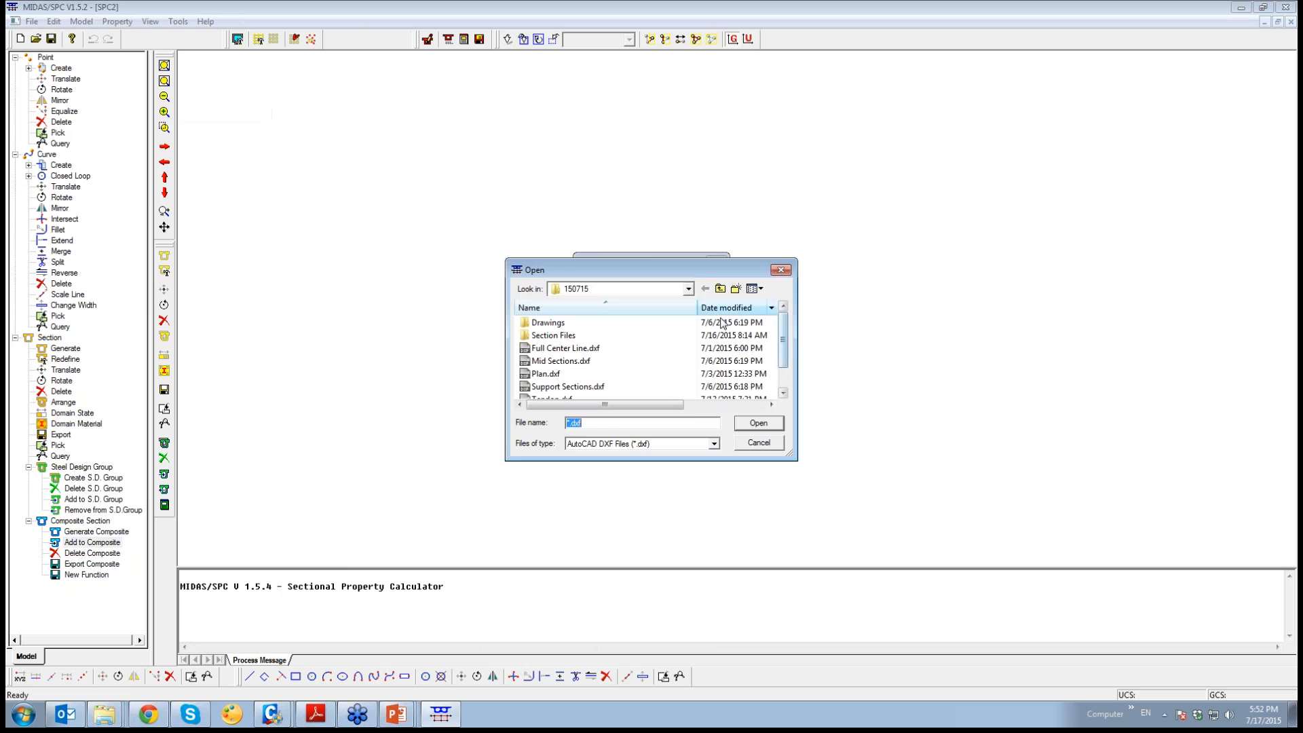
double_click(570, 386)
left_click(648, 430)
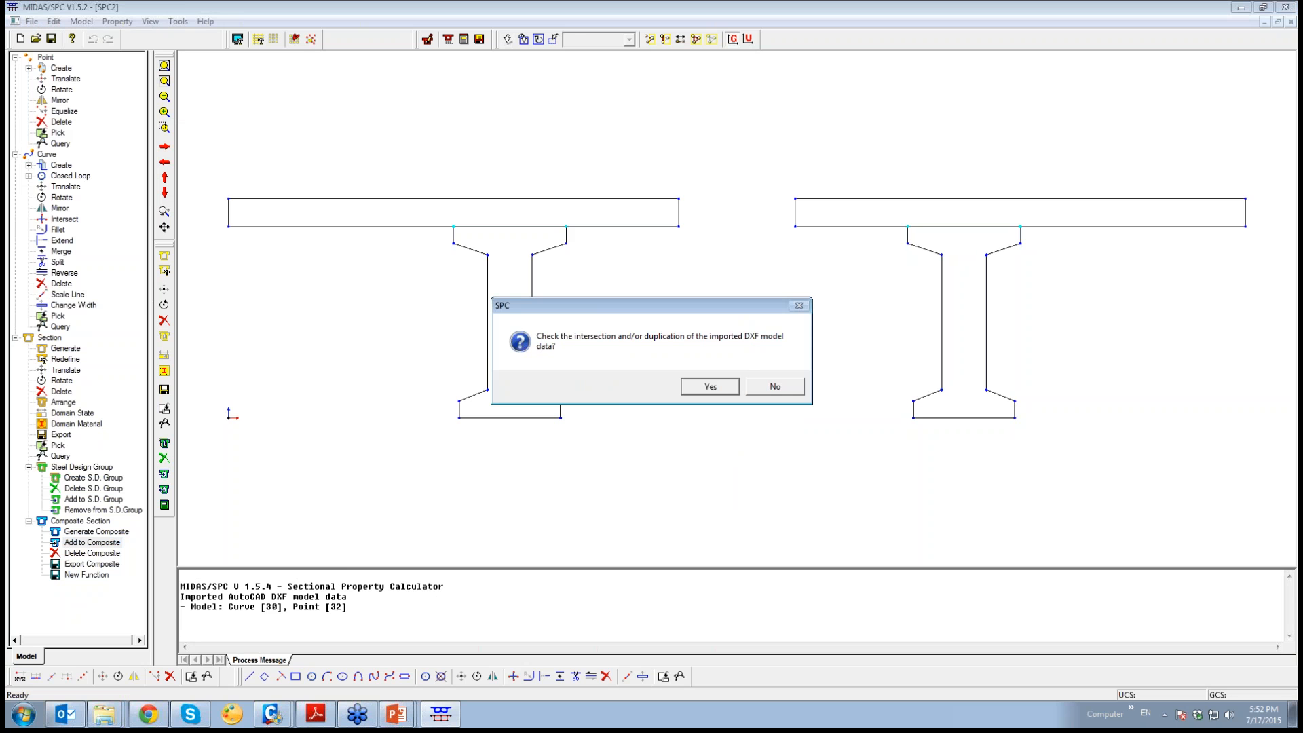
left_click(710, 387)
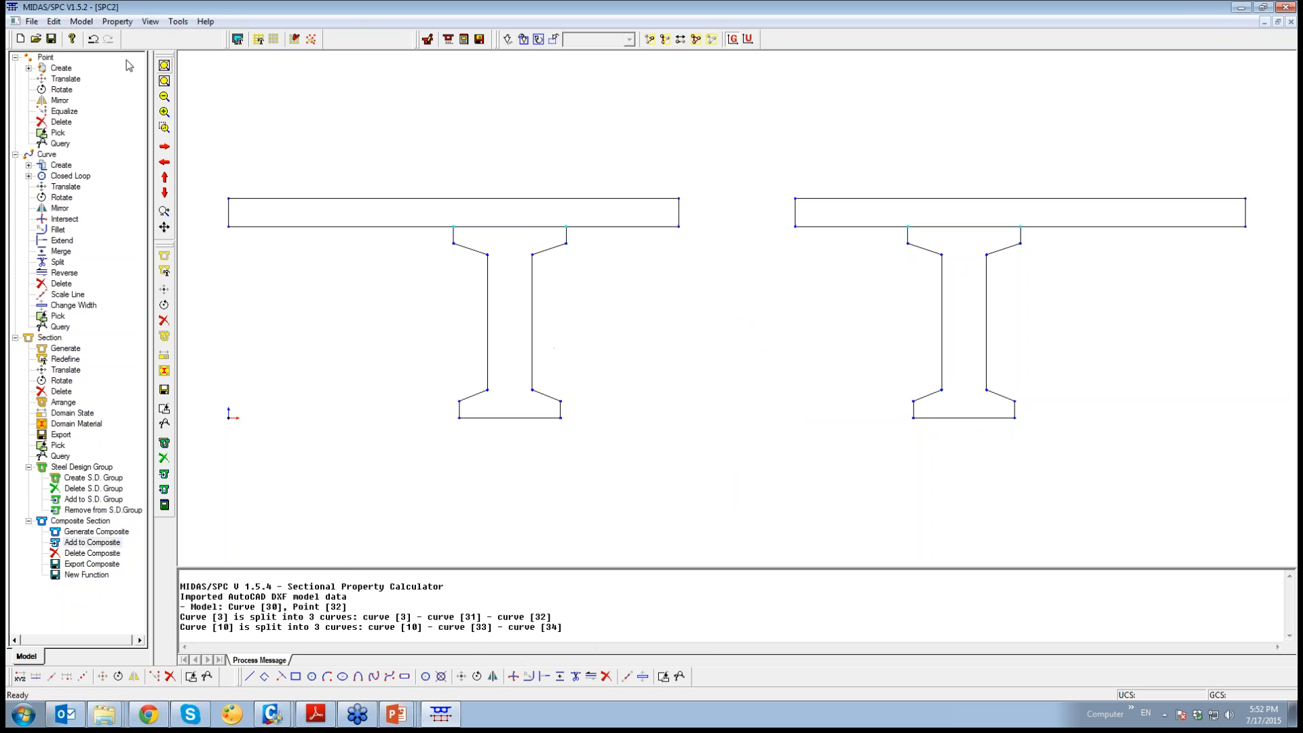
Define two materials named Girder and Slab, leaving their property values at 0
left_click(80, 21)
left_click(95, 87)
left_click(745, 317)
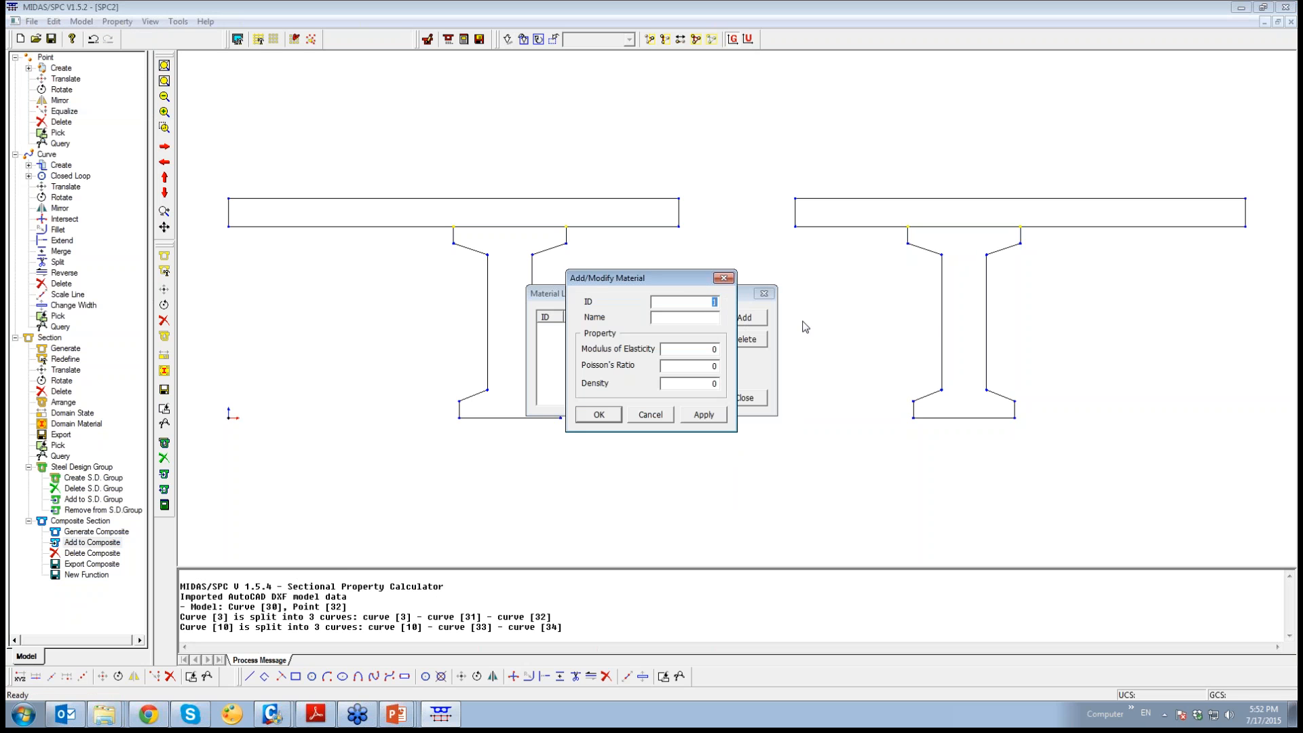
type("Girder")
left_click(703, 415)
double_click(713, 317)
type("Slab")
left_click(611, 415)
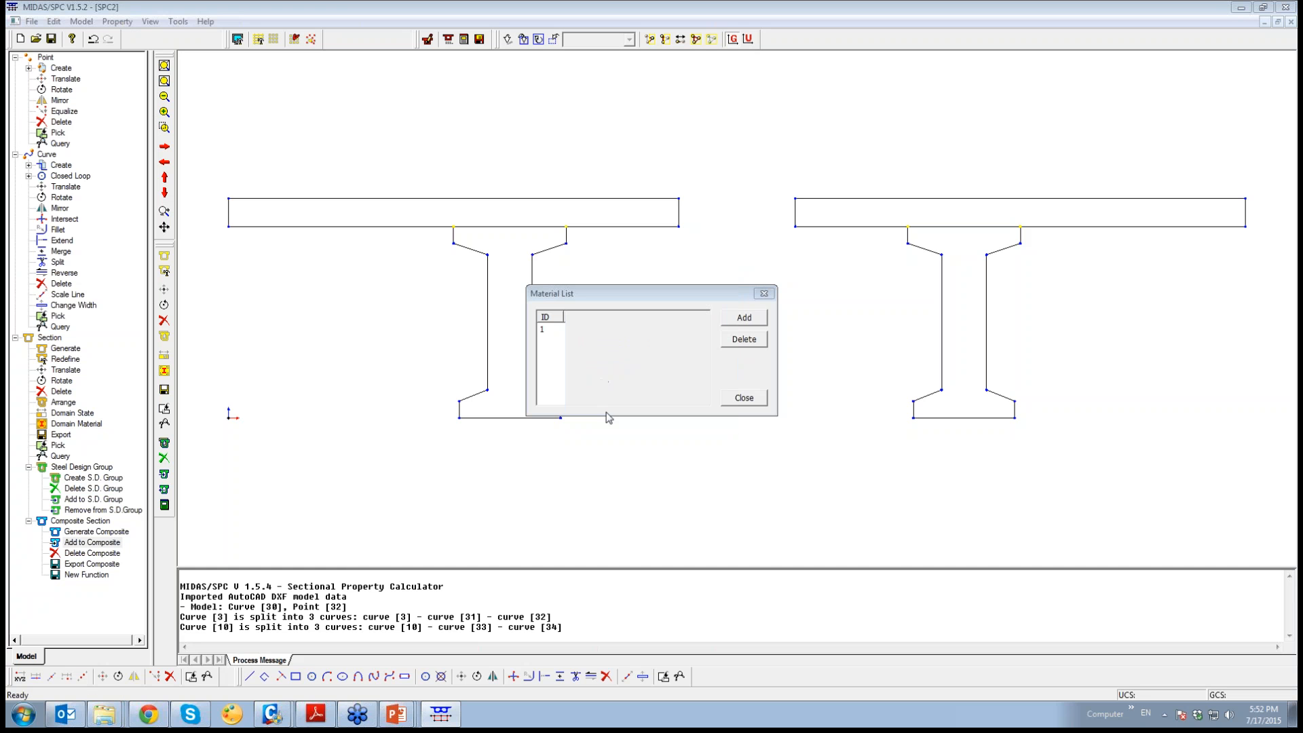
left_click(747, 398)
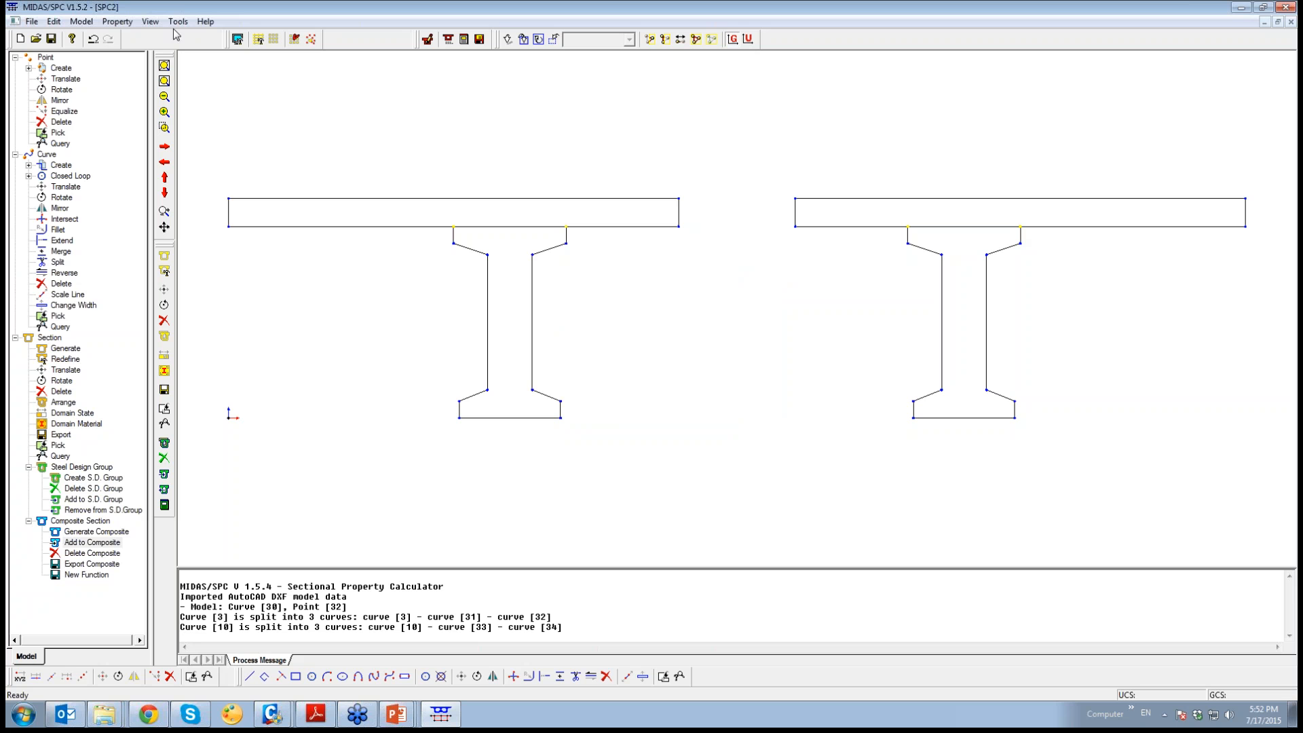
Generate composite sections RS and LS, each with 2 parts and Girder as the base material
left_click(77, 534)
double_click(76, 533)
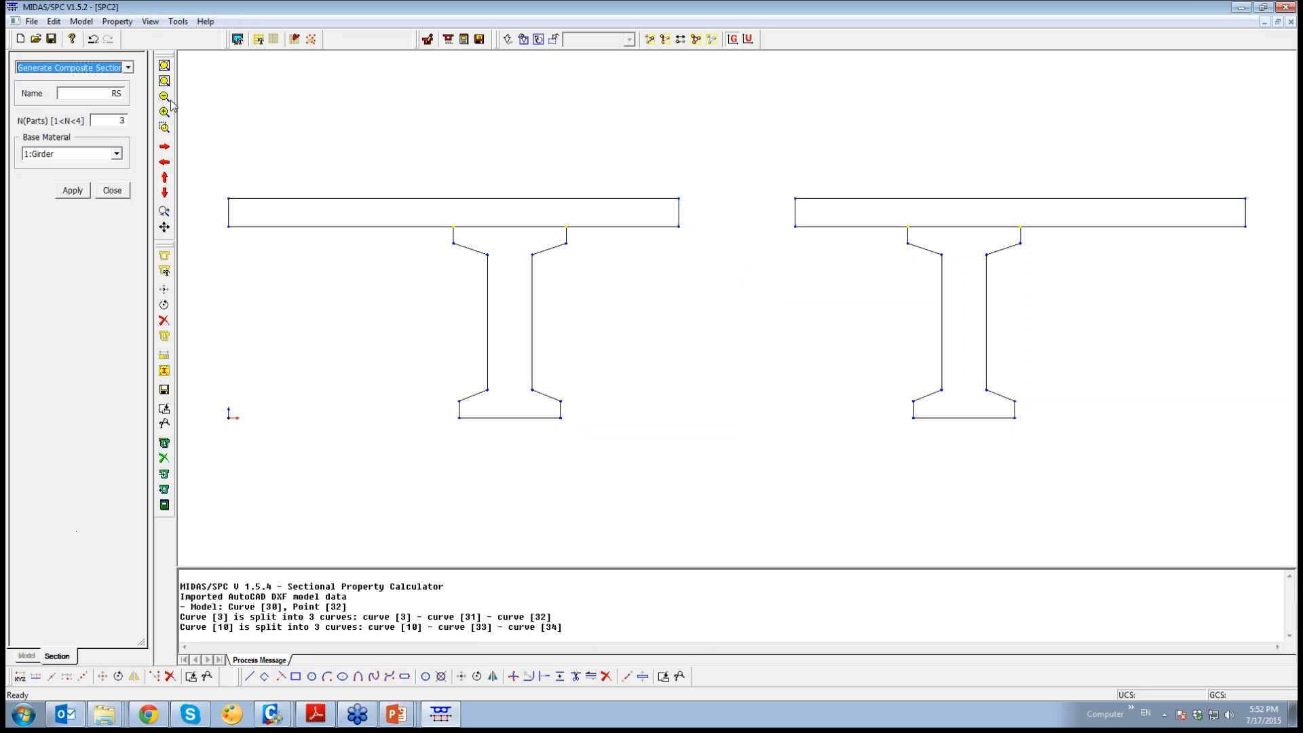
type("2")
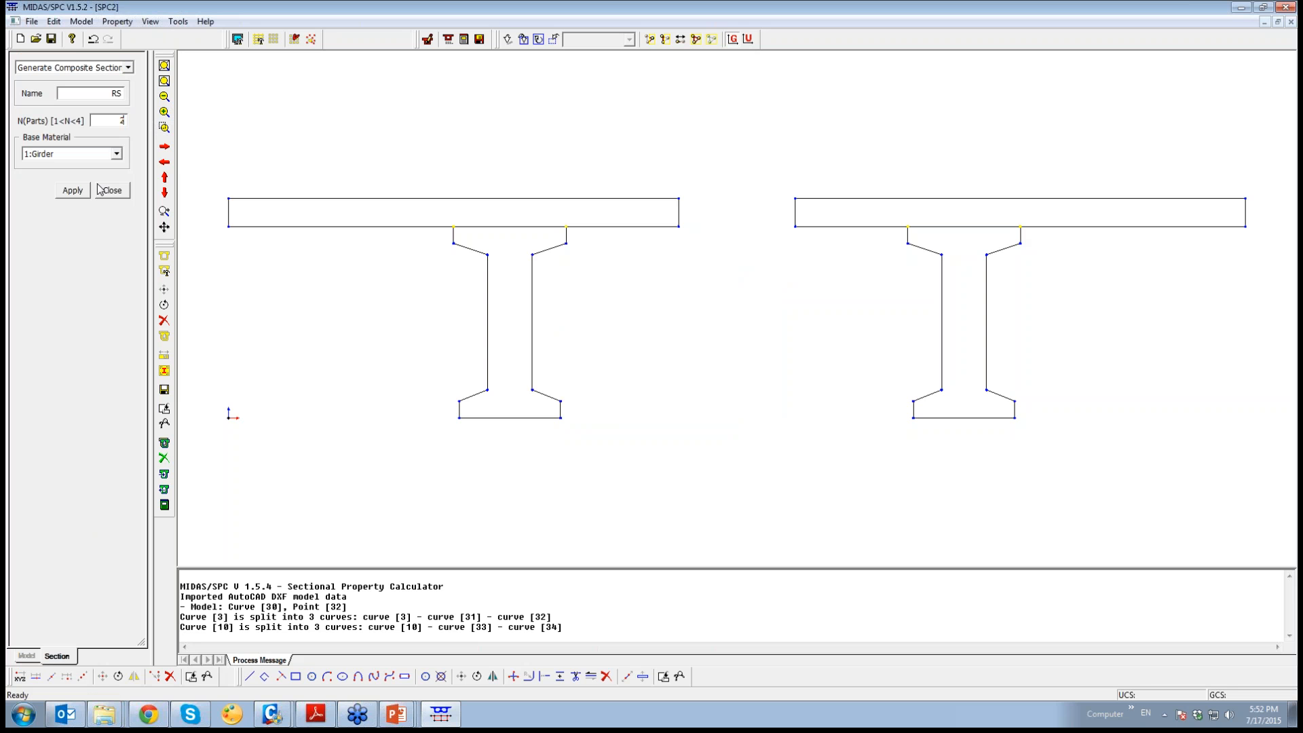
left_click(73, 190)
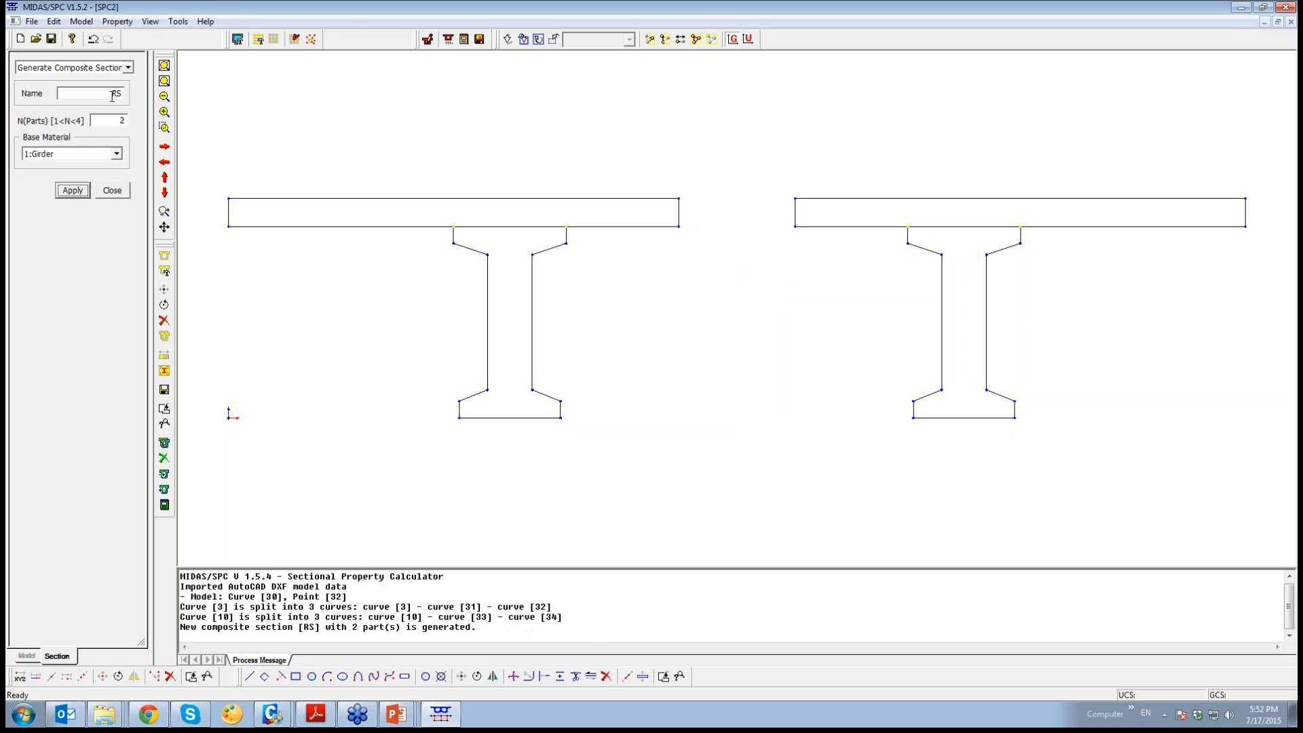
left_click_drag(119, 97, 80, 91)
type("L")
left_click(73, 190)
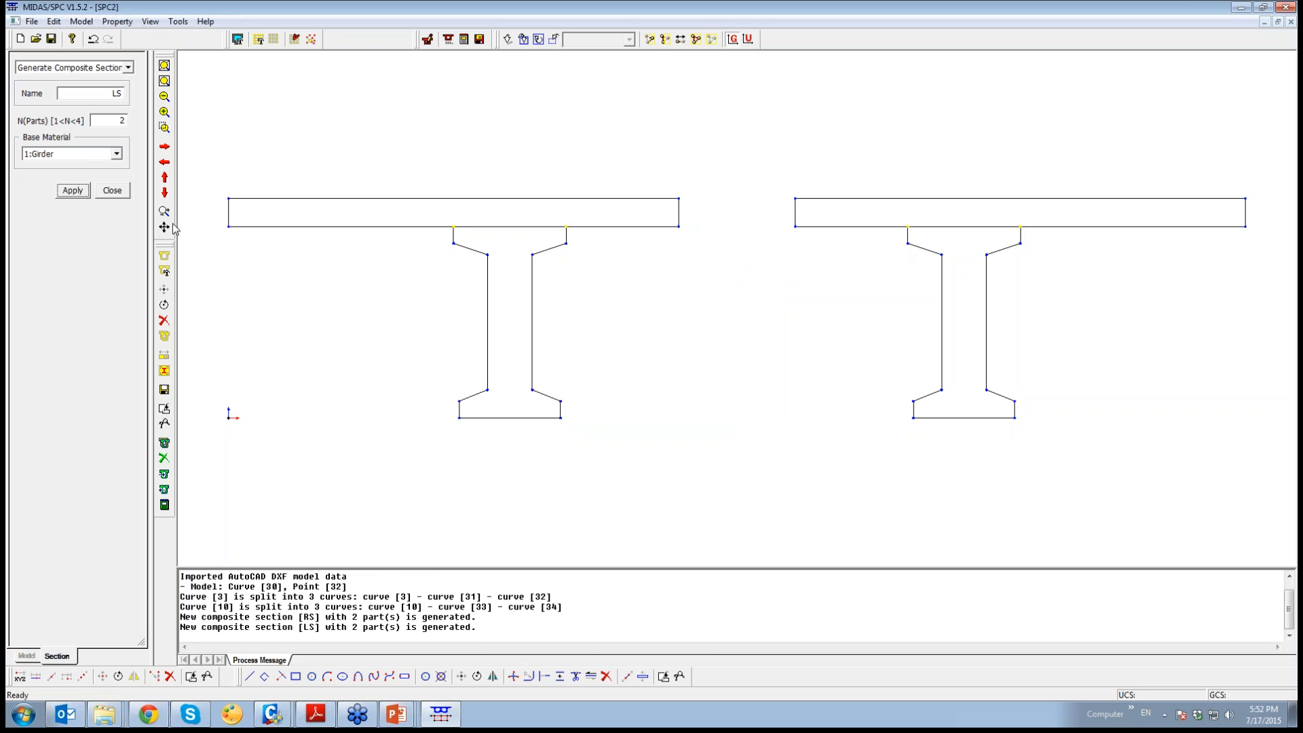
left_click(112, 191)
Add the closed left girder outline to composite section LS as plane part 1, named Girder, with Girder material and cyan color
double_click(113, 544)
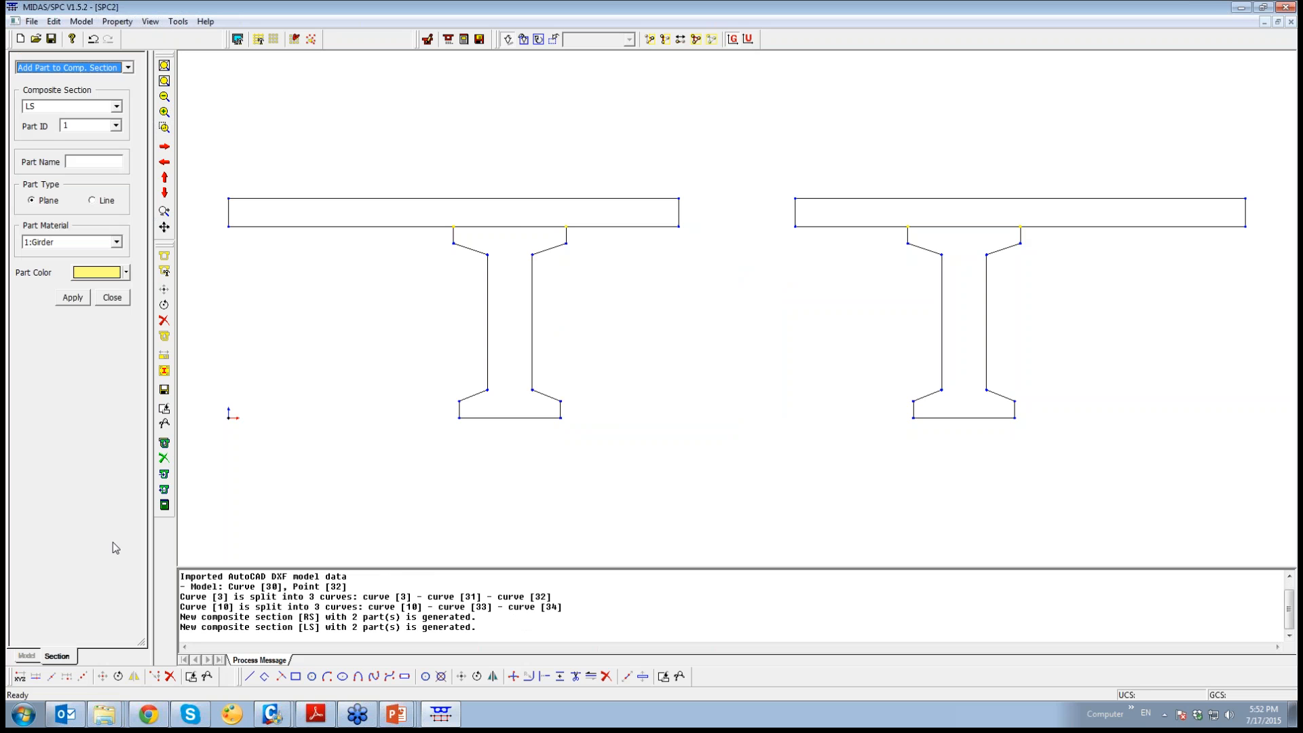
left_click(116, 126)
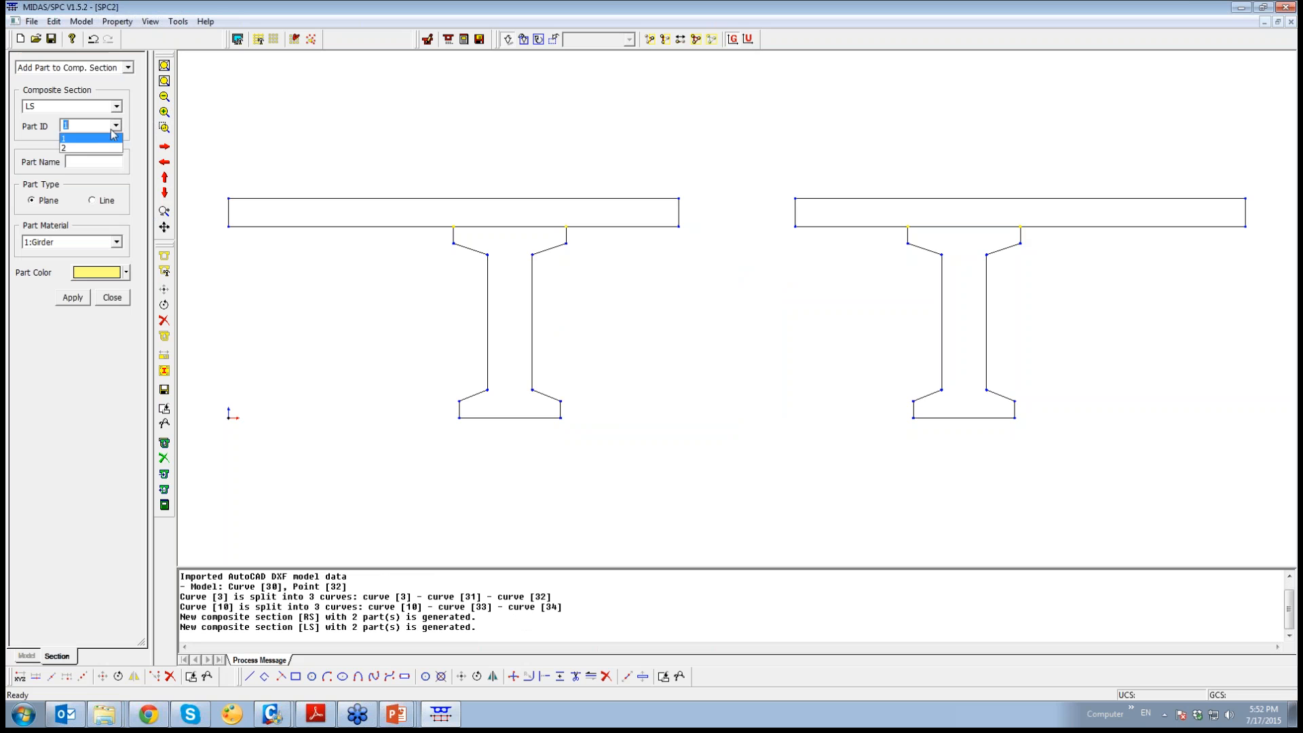
left_click(80, 144)
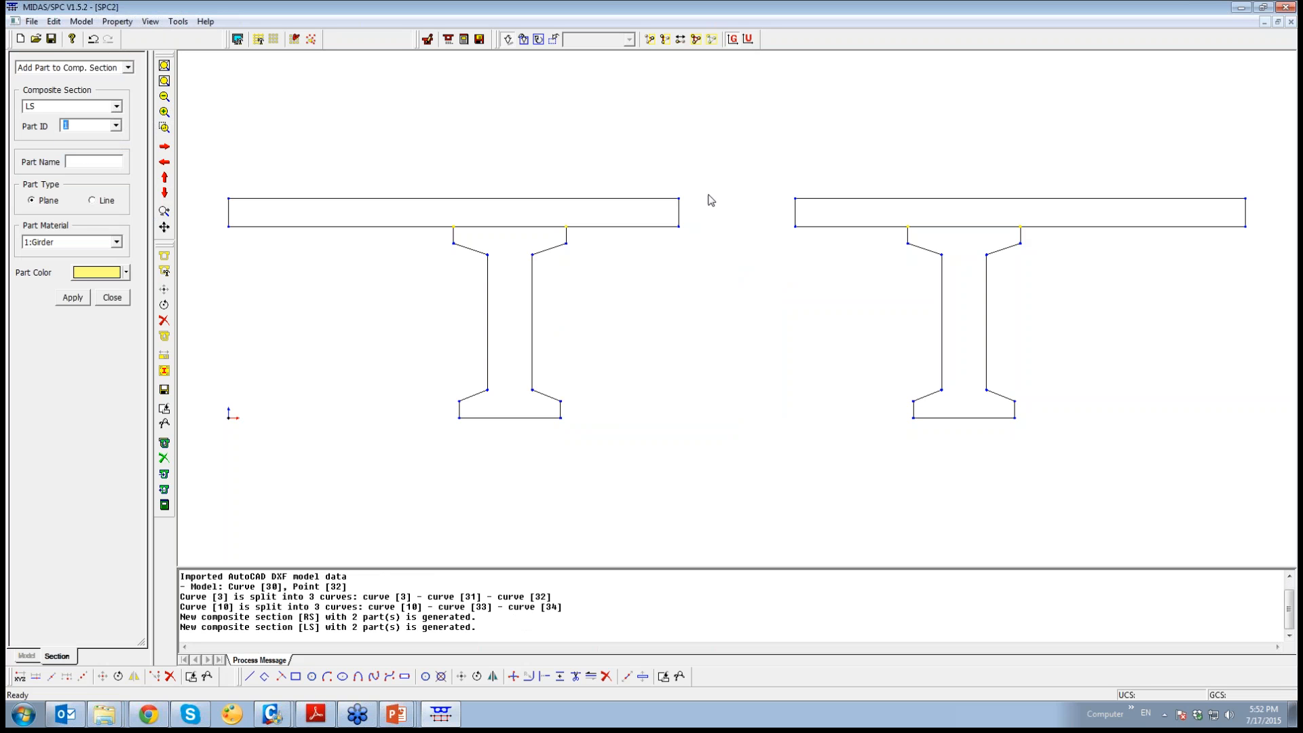
left_click_drag(583, 236, 432, 452)
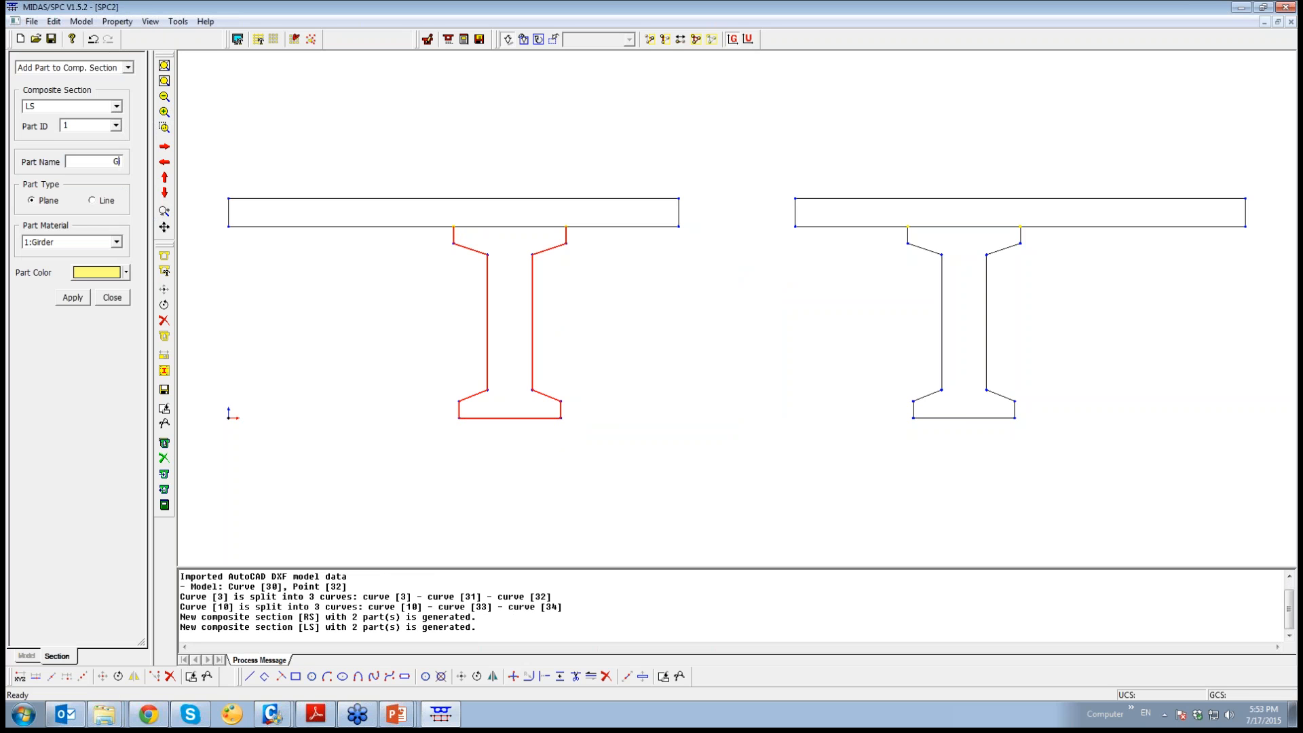
type("er")
left_click(500, 227)
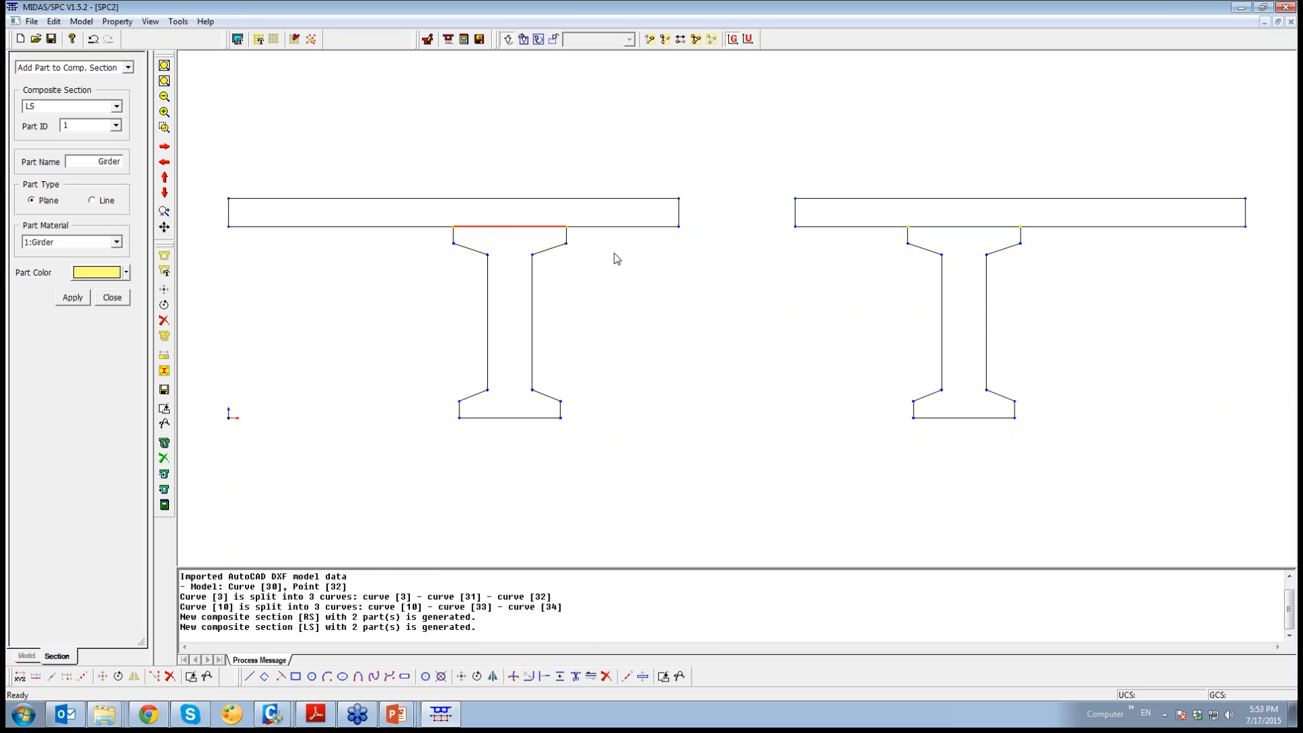
left_click_drag(575, 237, 366, 446)
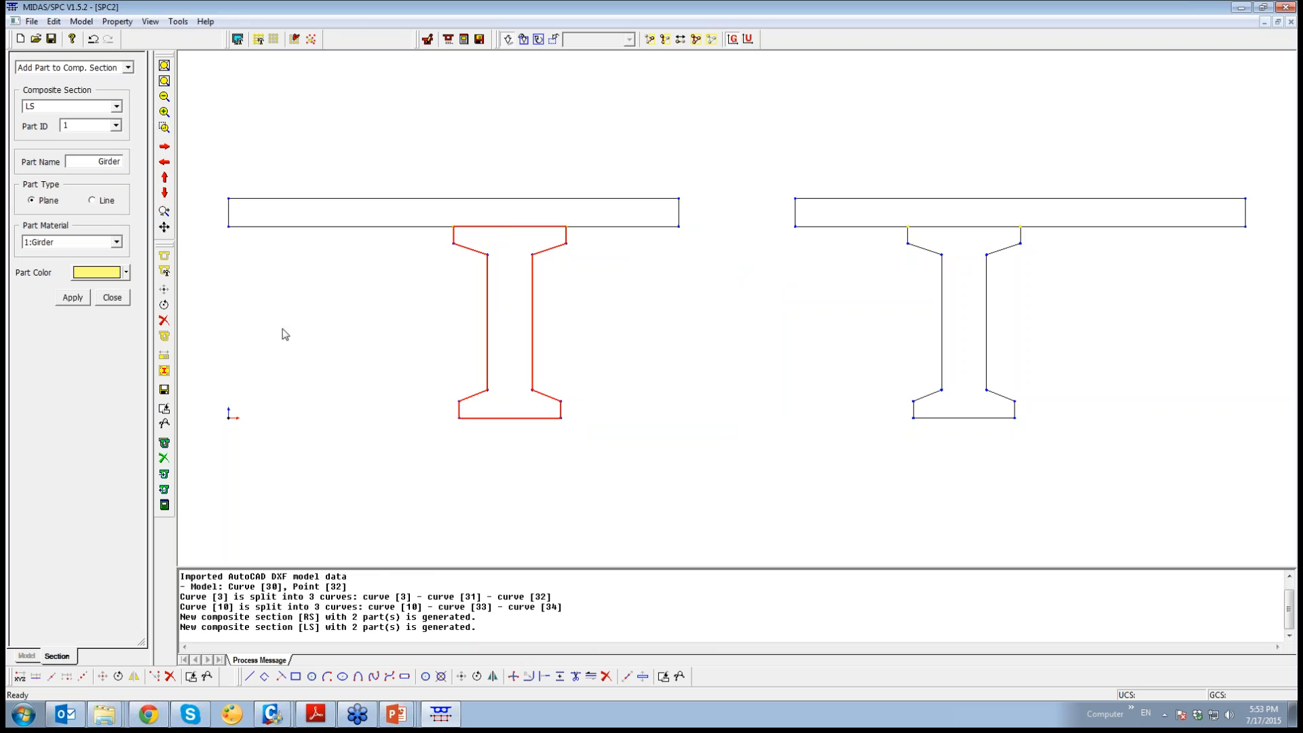
left_click(126, 272)
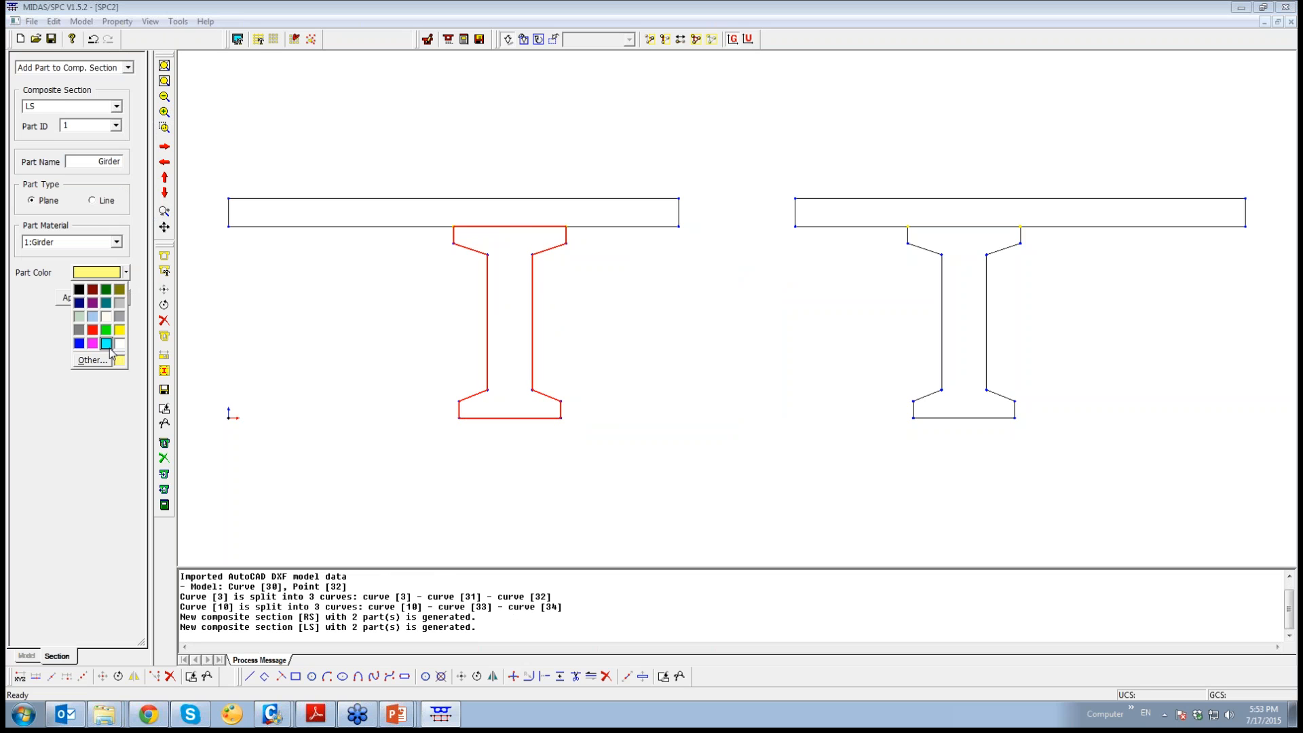
left_click(110, 343)
left_click(74, 299)
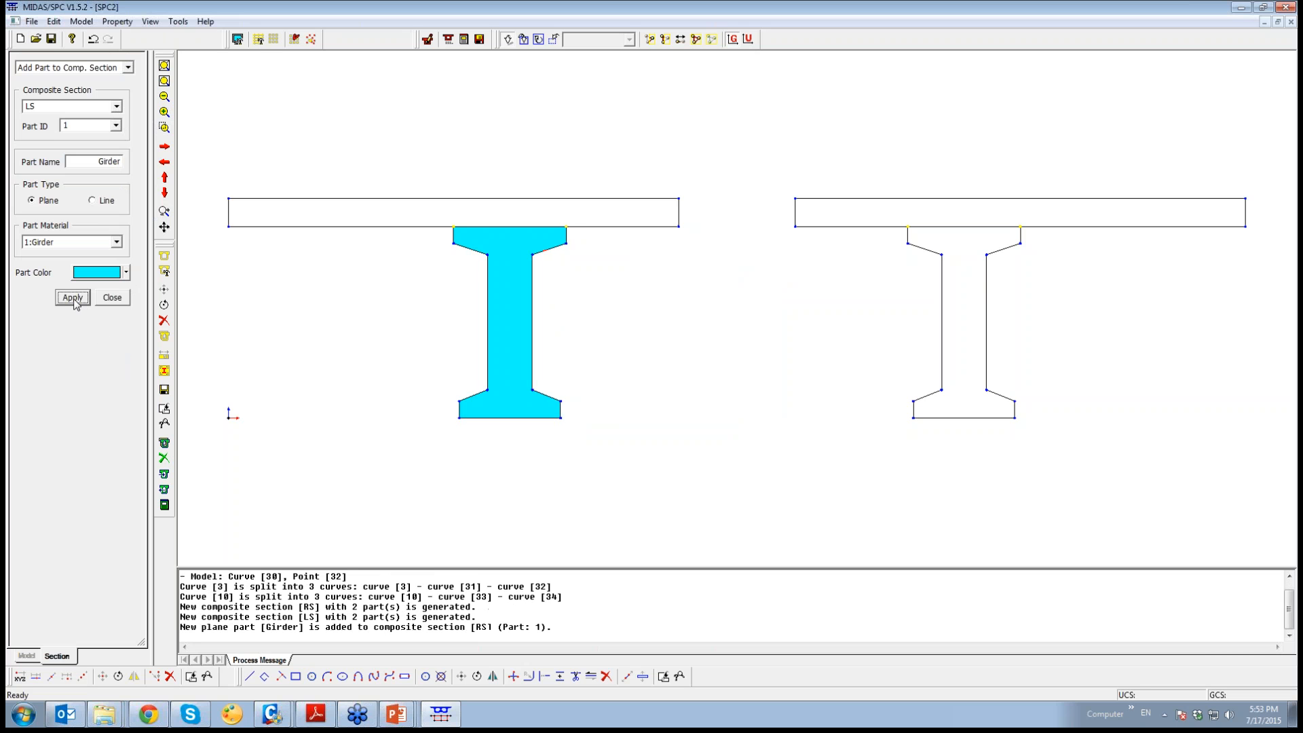
Add the right girder outline to composite section RS as plane part 1, named Girder, with Girder material and cyan color
left_click(108, 106)
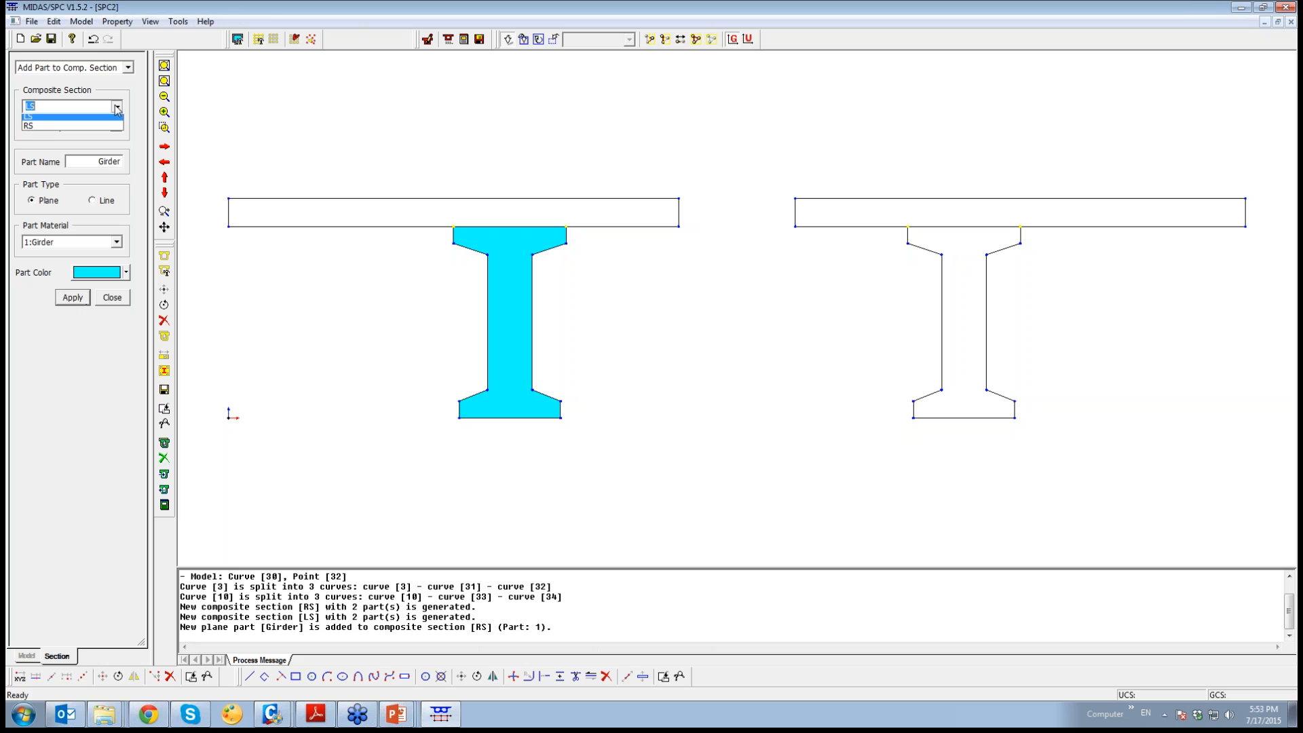
left_click(90, 128)
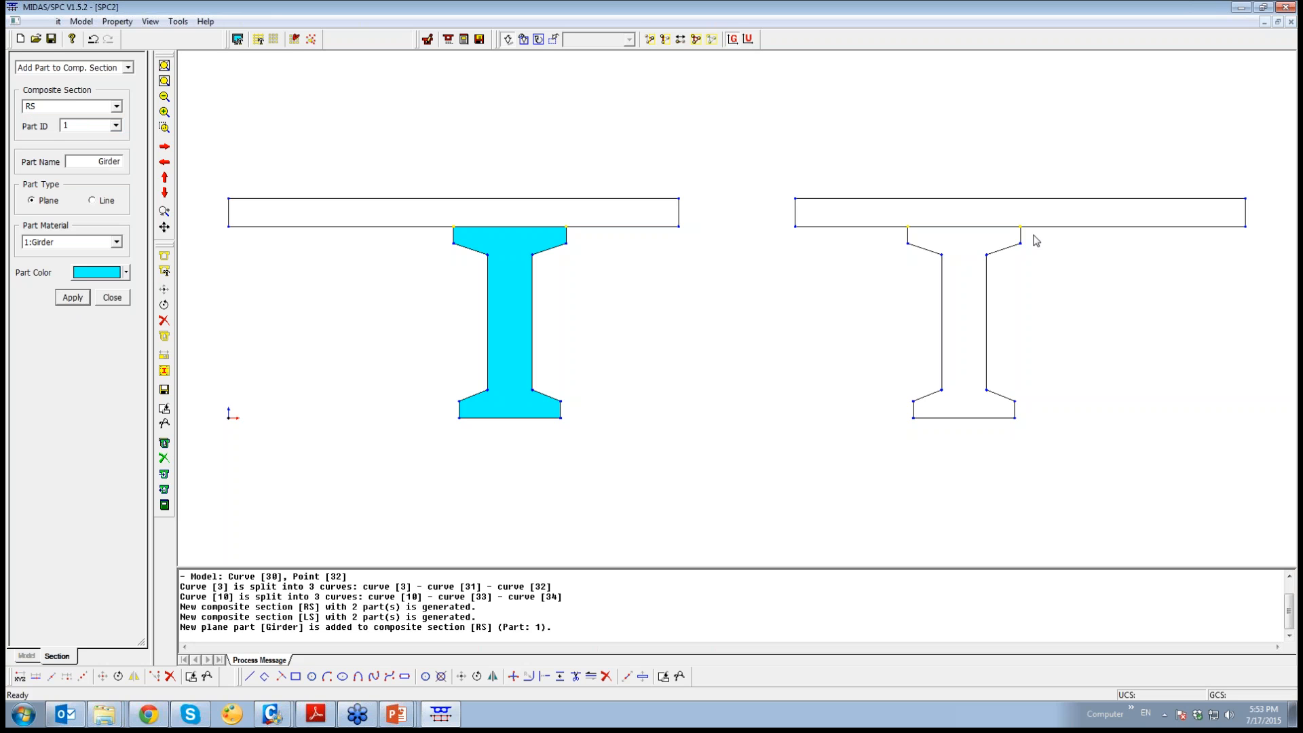
left_click_drag(1033, 235, 852, 487)
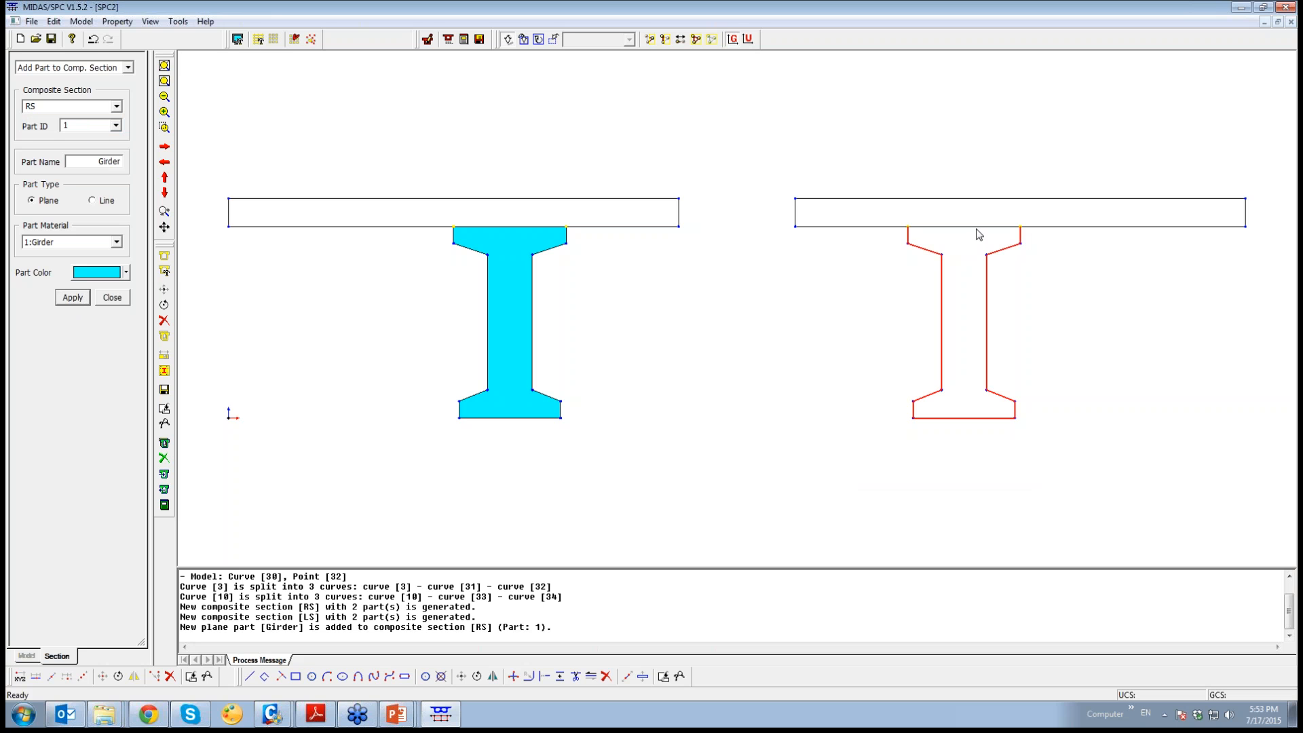
left_click(80, 296)
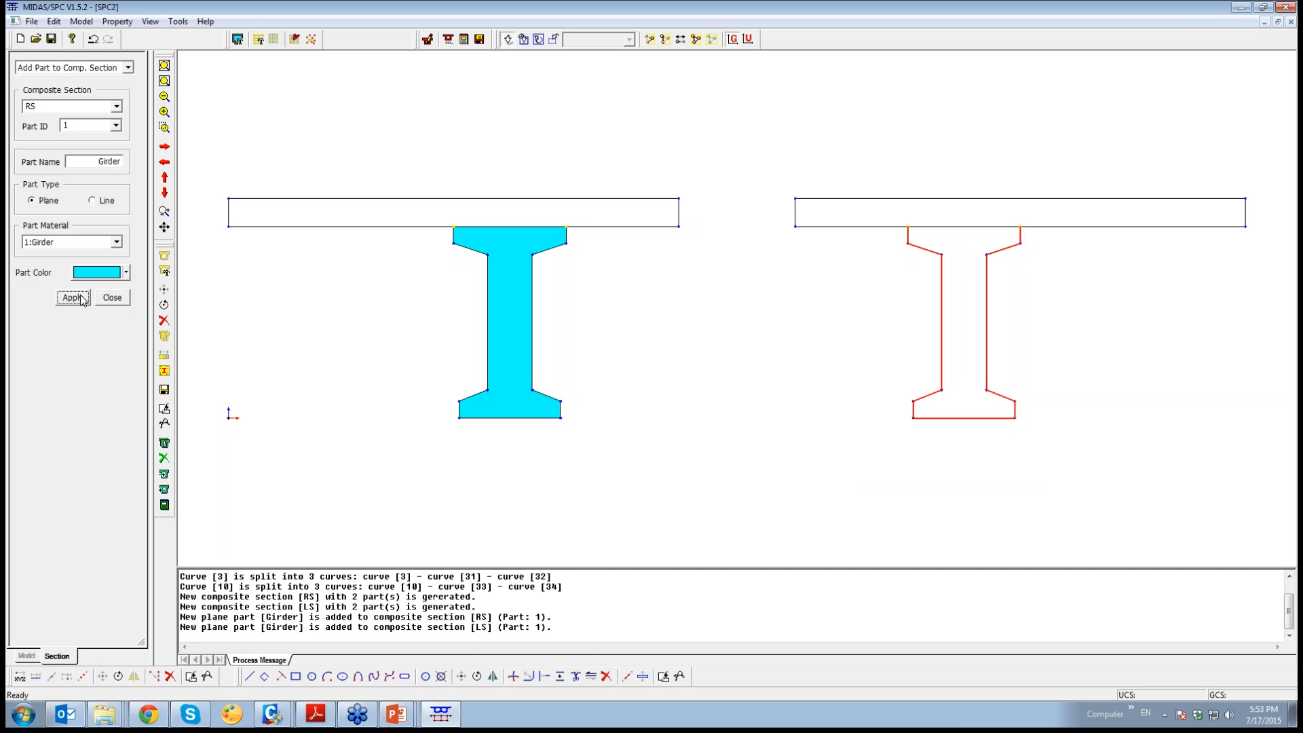
Add the left slab outline to composite section LS as plane part 2, named Slab, with Slab material and dark teal color
left_click_drag(723, 179, 653, 256)
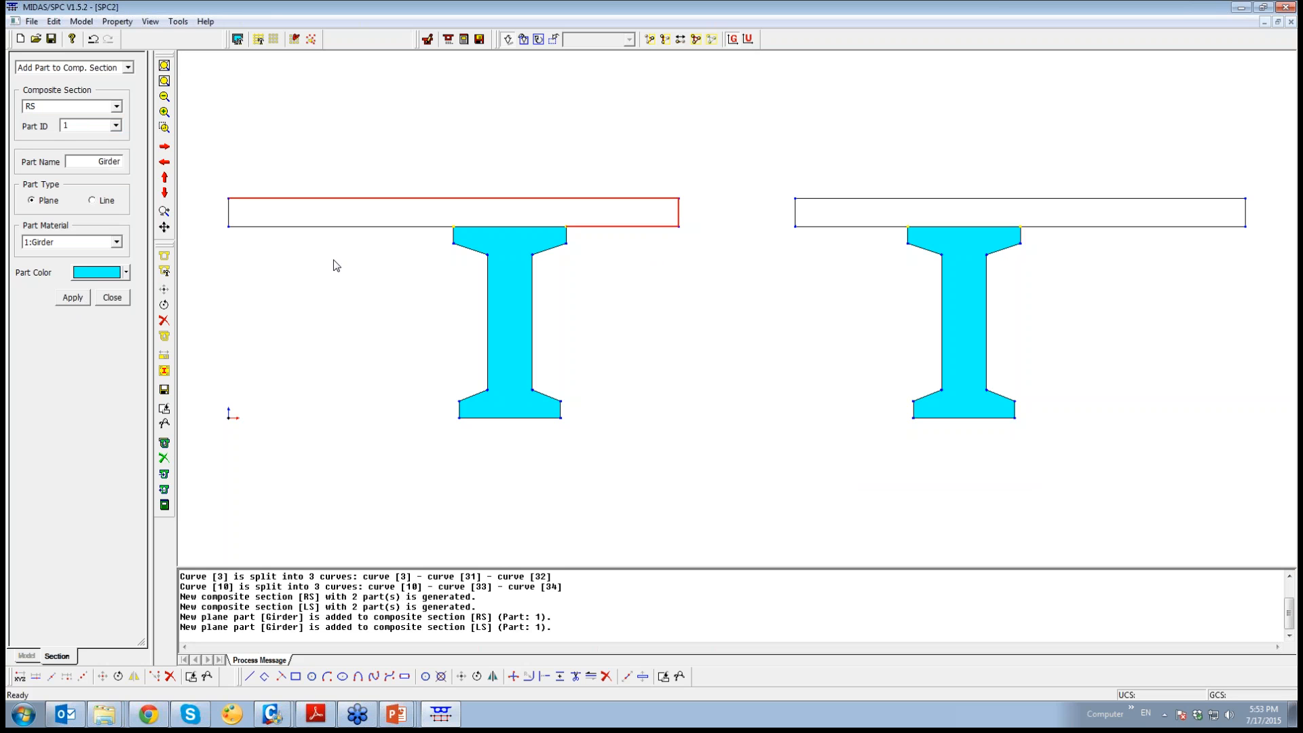
left_click_drag(329, 258, 225, 223)
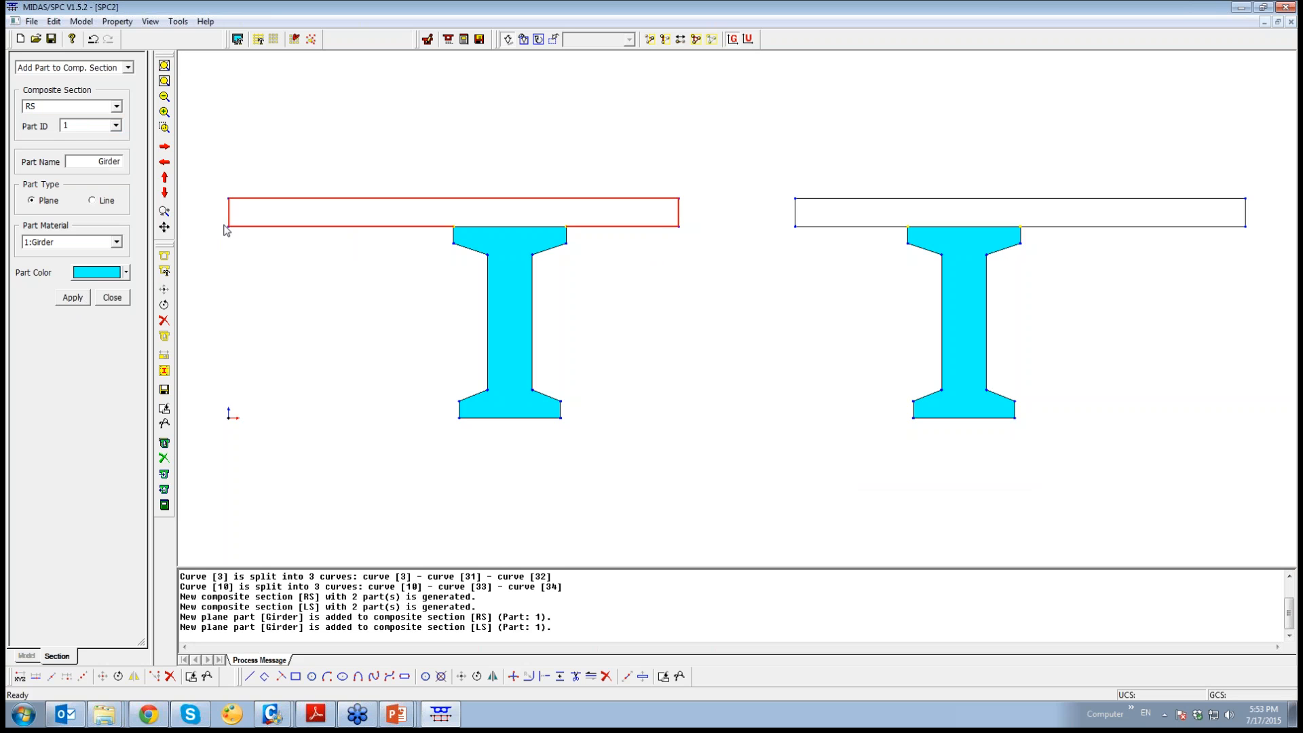
left_click(528, 227)
left_click(116, 106)
left_click(68, 127)
left_click(115, 125)
left_click(113, 148)
double_click(115, 161)
key("BackSpace")
type("Slab")
left_click(117, 242)
left_click(115, 264)
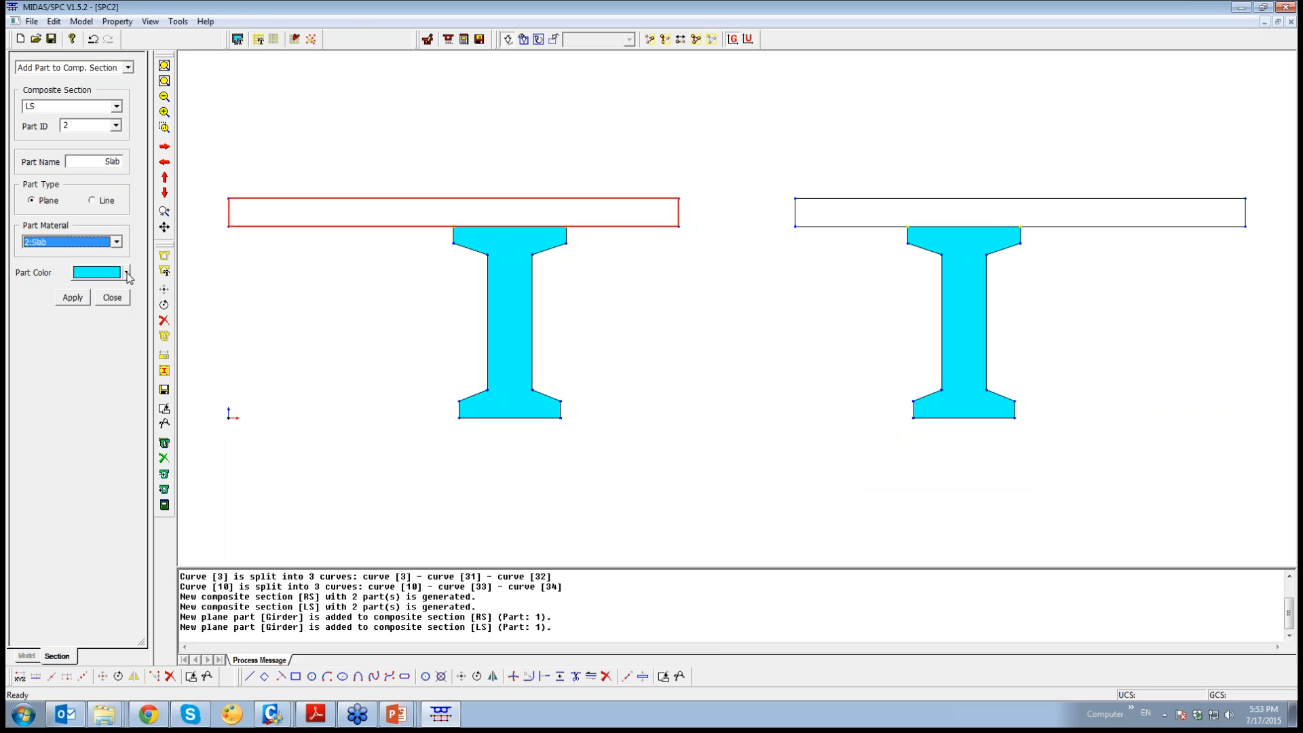
left_click(127, 273)
left_click(108, 292)
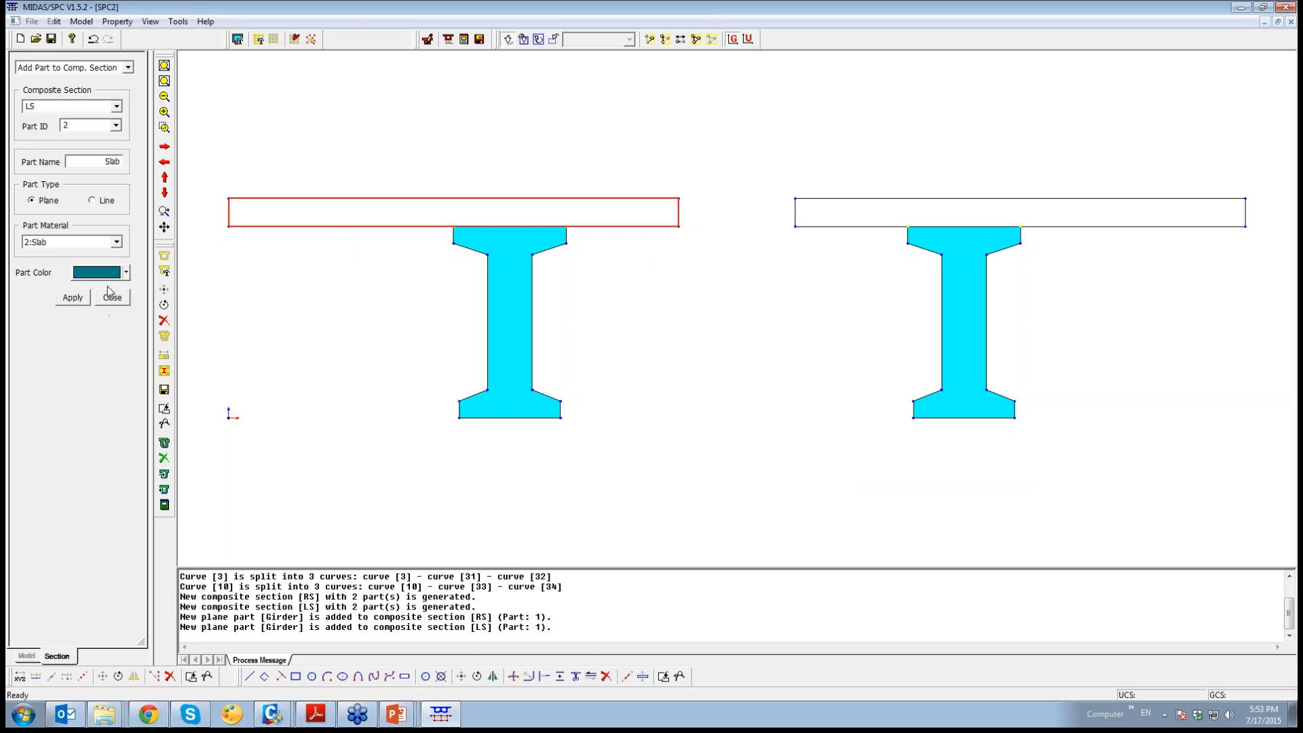
left_click(82, 299)
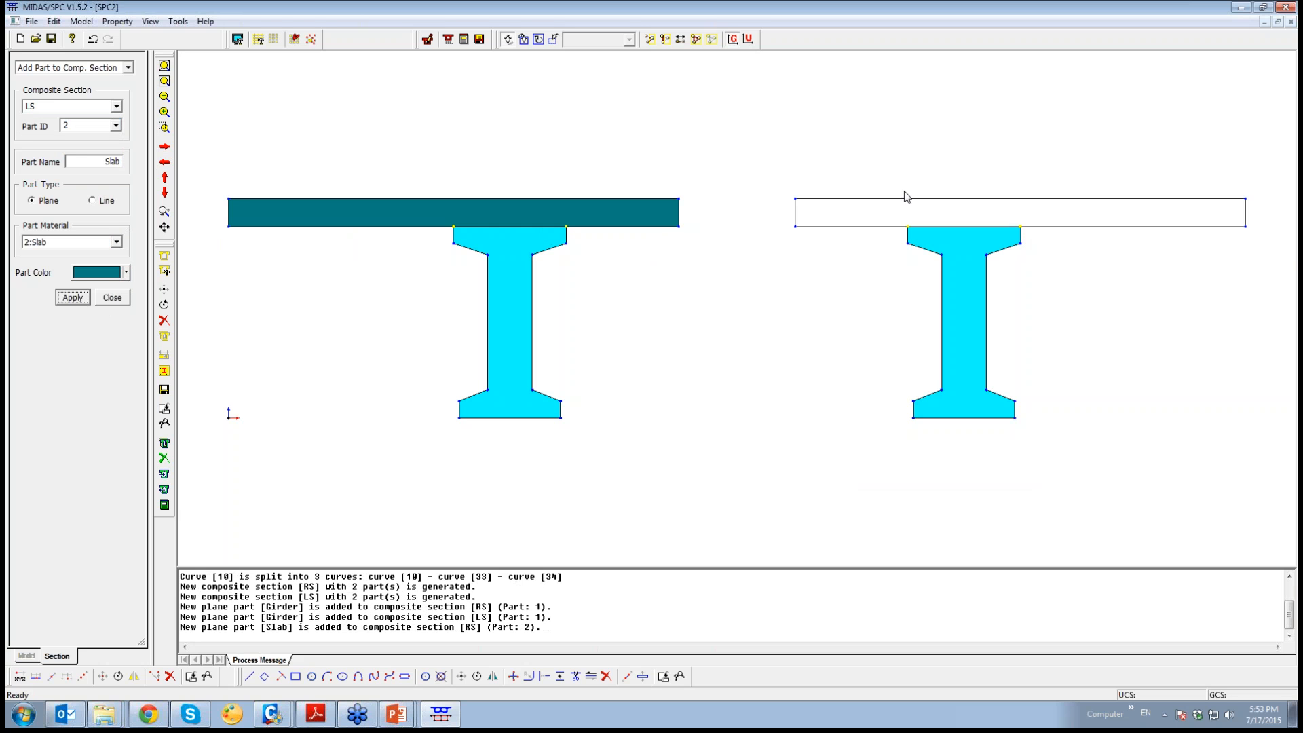
Add the right slab outline to composite section RS as plane part 2, named Slab, with Slab material and dark teal color
left_click_drag(895, 185, 763, 295)
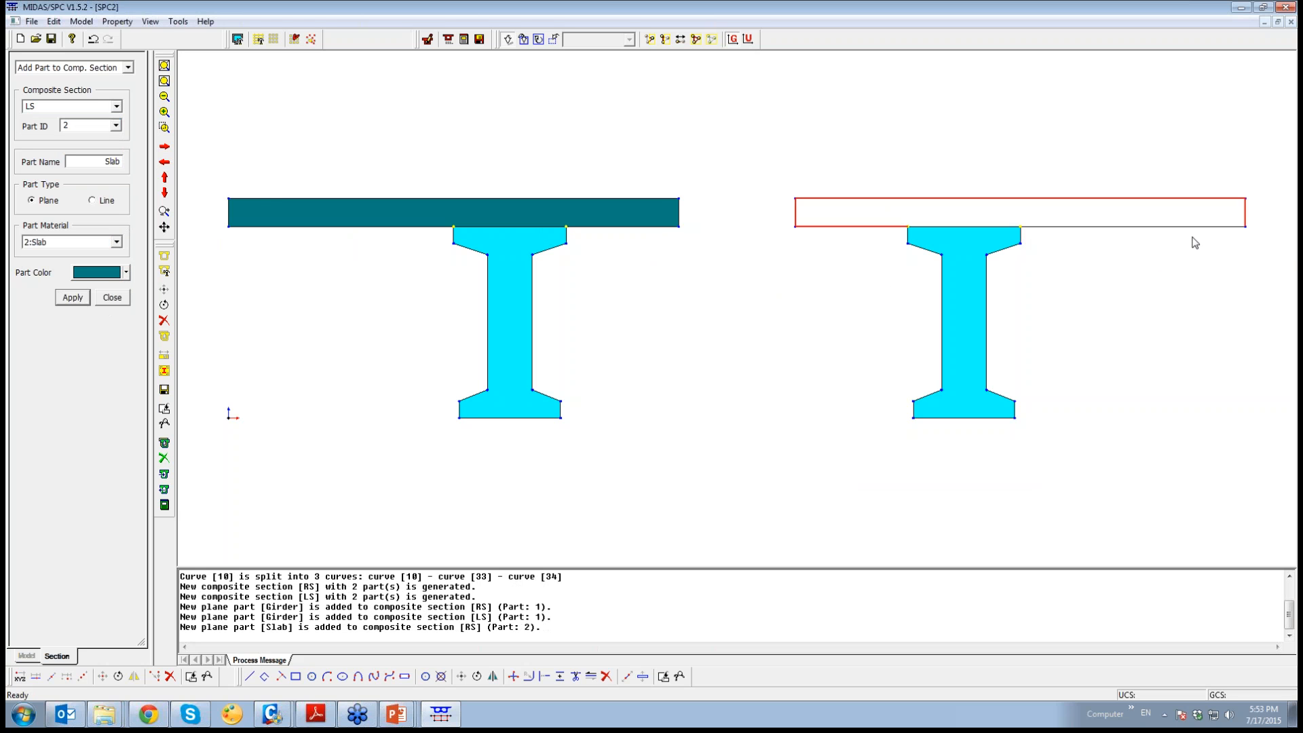
left_click(1079, 226)
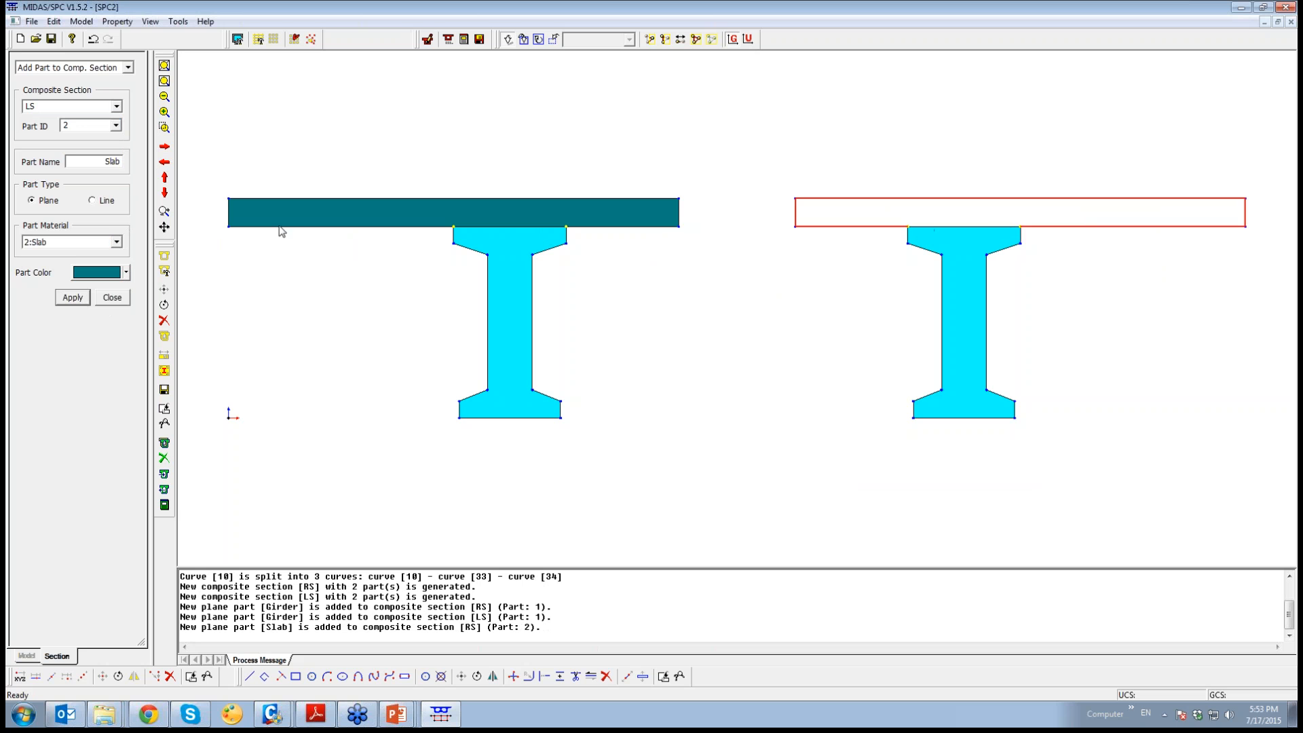
left_click(116, 106)
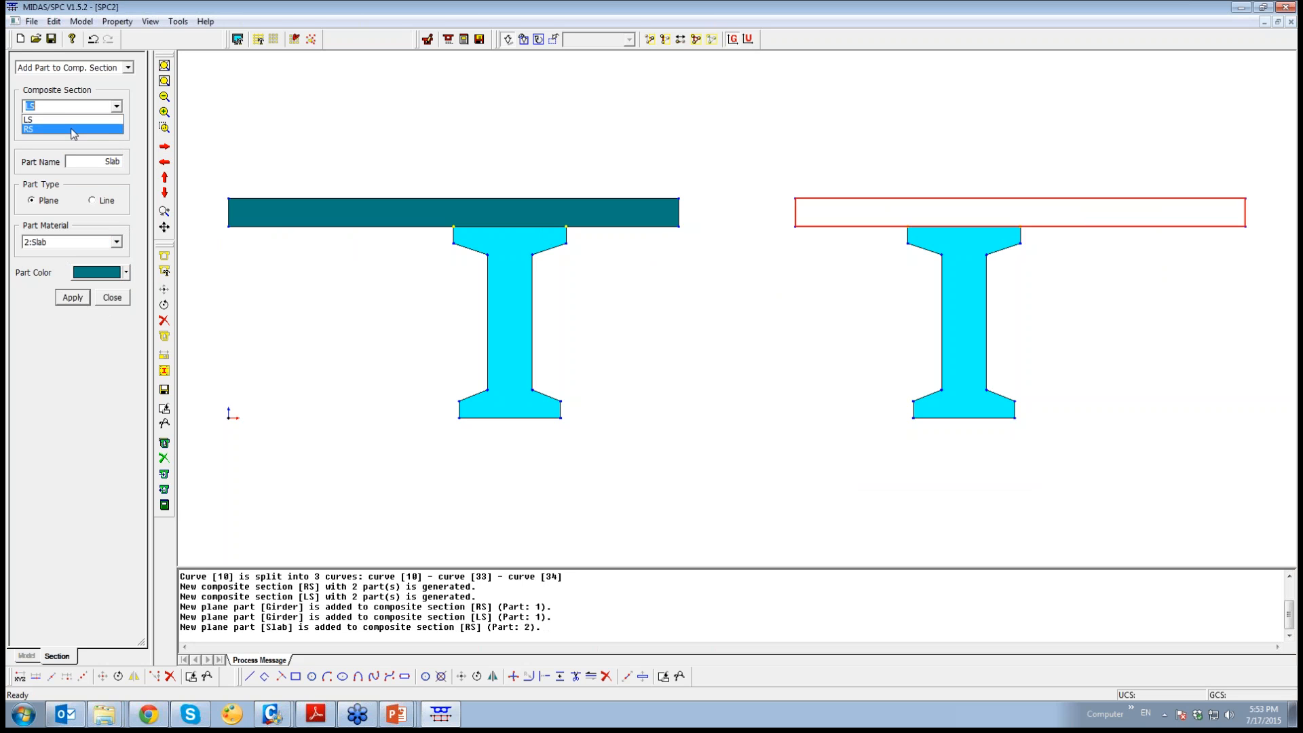
left_click(74, 129)
left_click(116, 125)
left_click(89, 145)
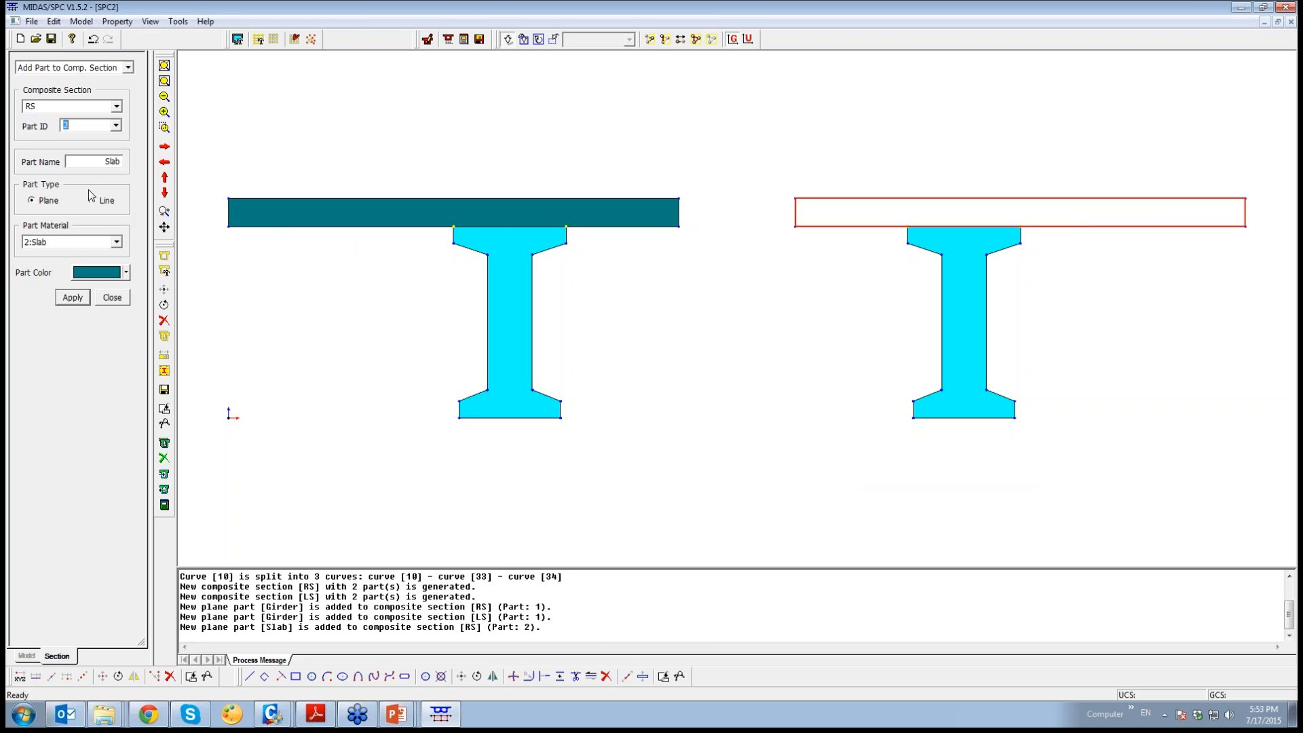
left_click(73, 298)
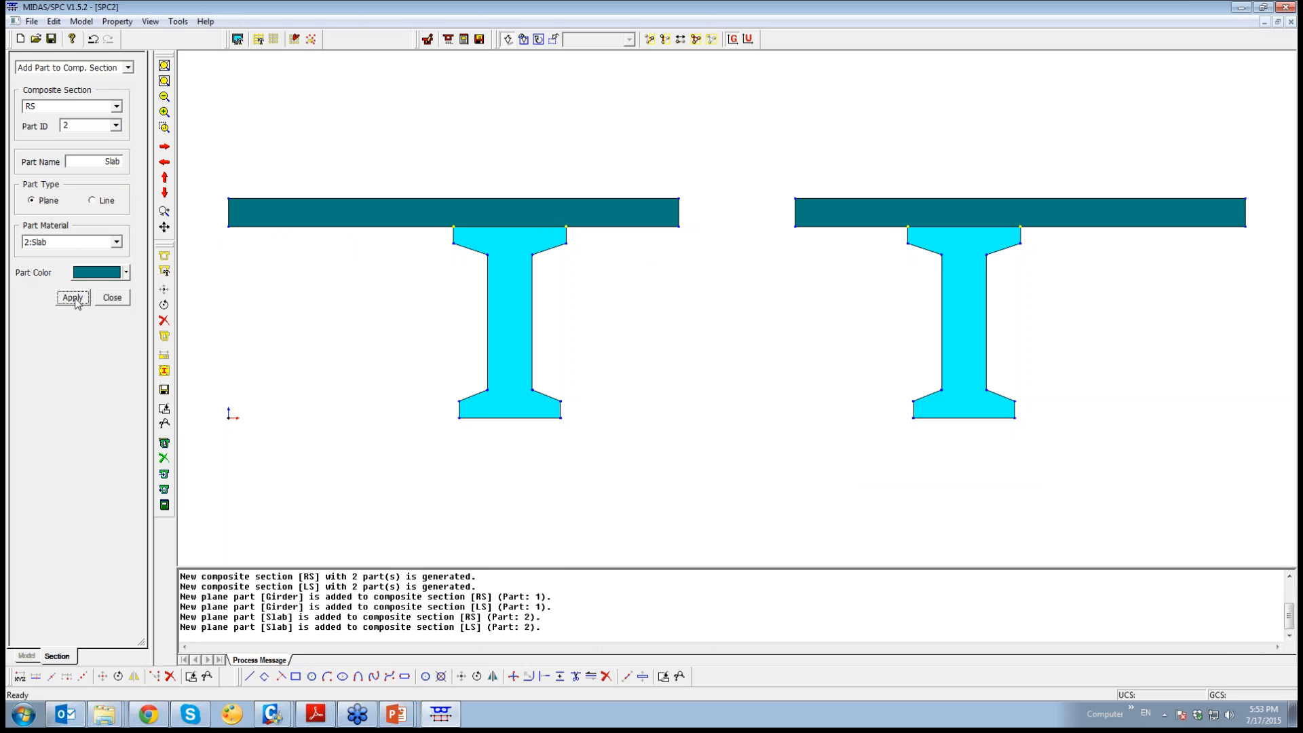
left_click(122, 302)
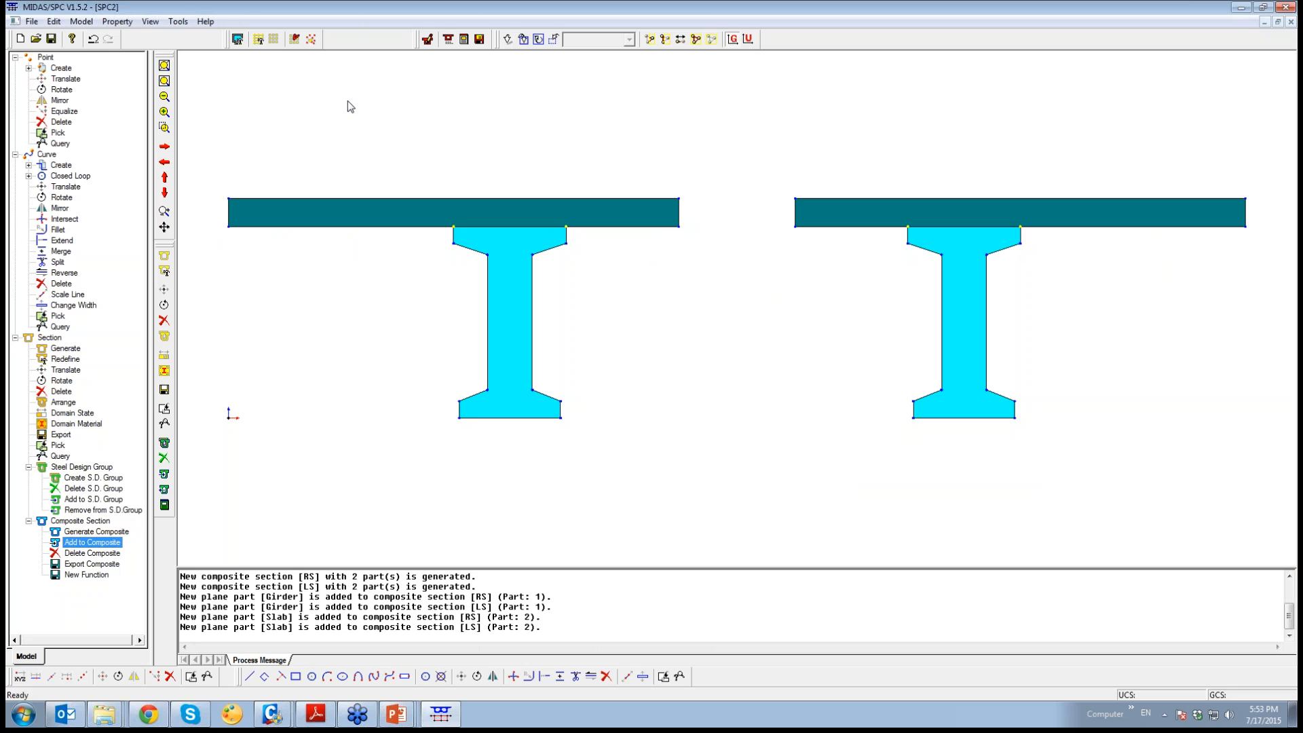
Calculate the composite section properties of the left girder-slab section LS with a mesh size of 25
left_click(121, 22)
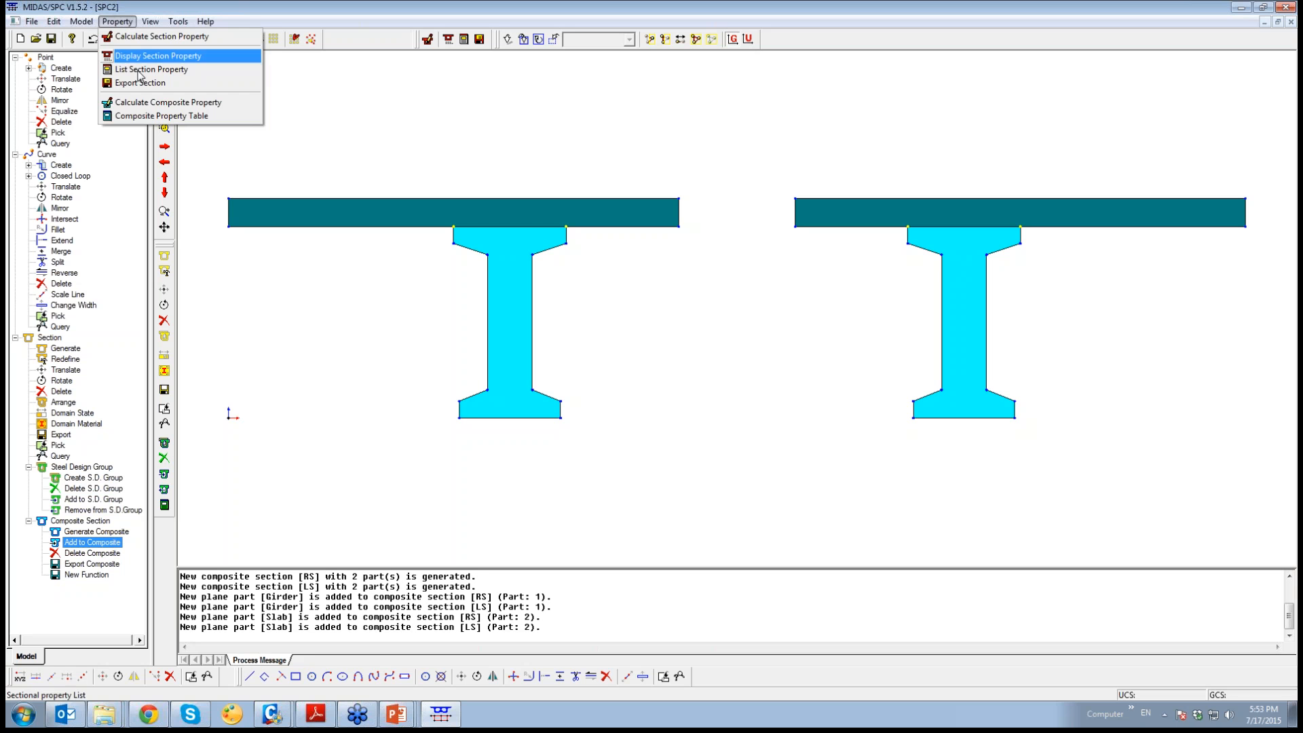
left_click(164, 102)
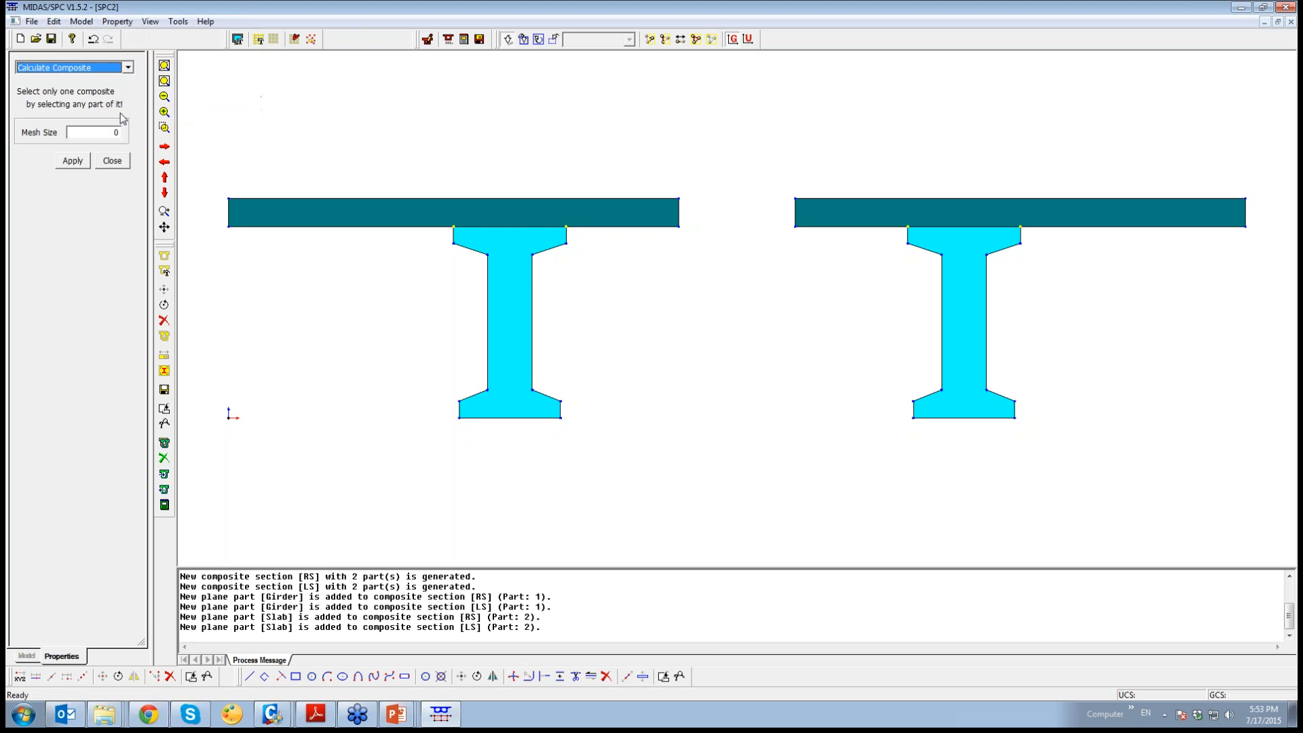
left_click(232, 210)
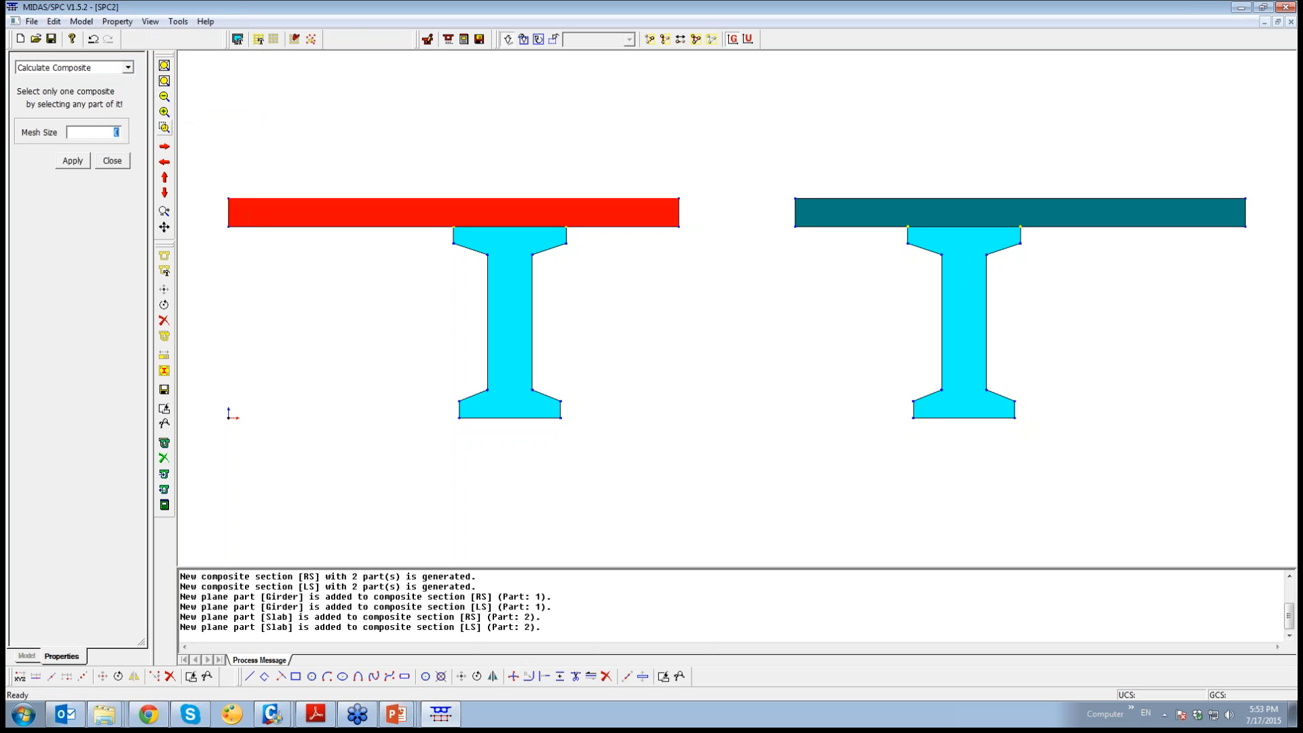
type("25")
left_click(79, 162)
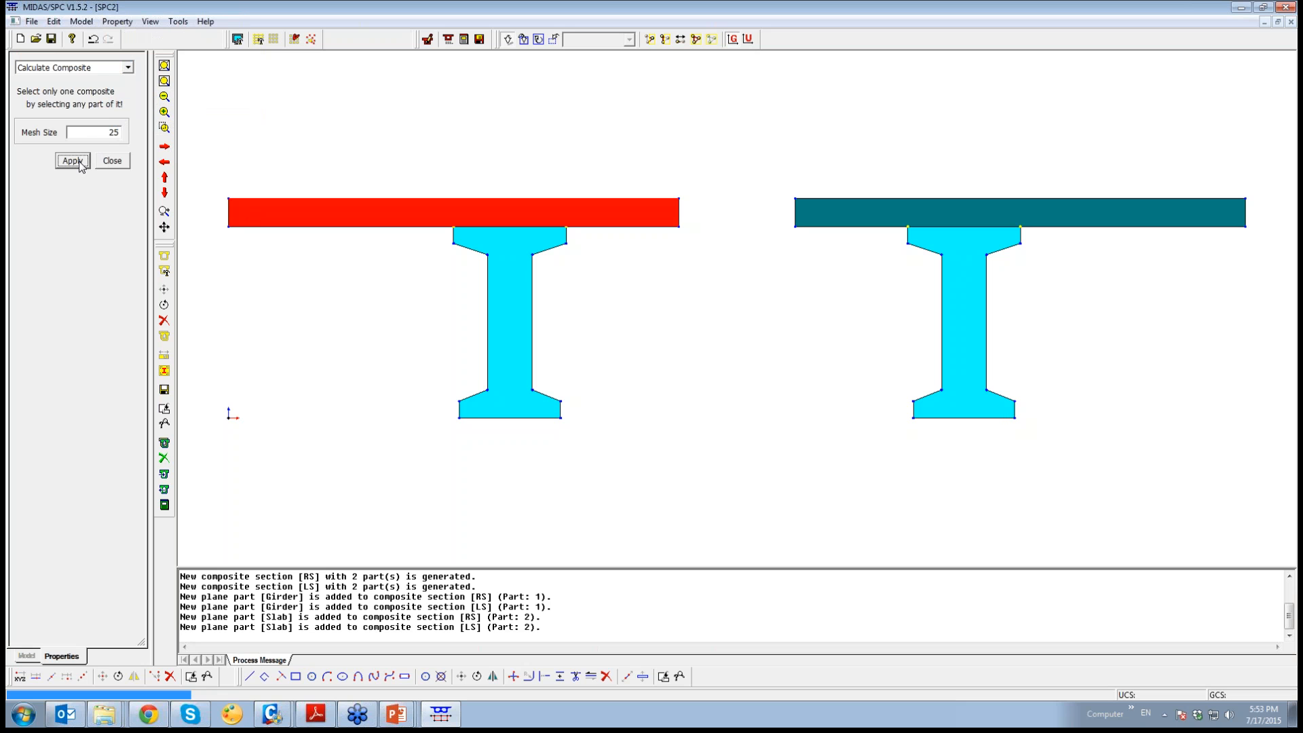
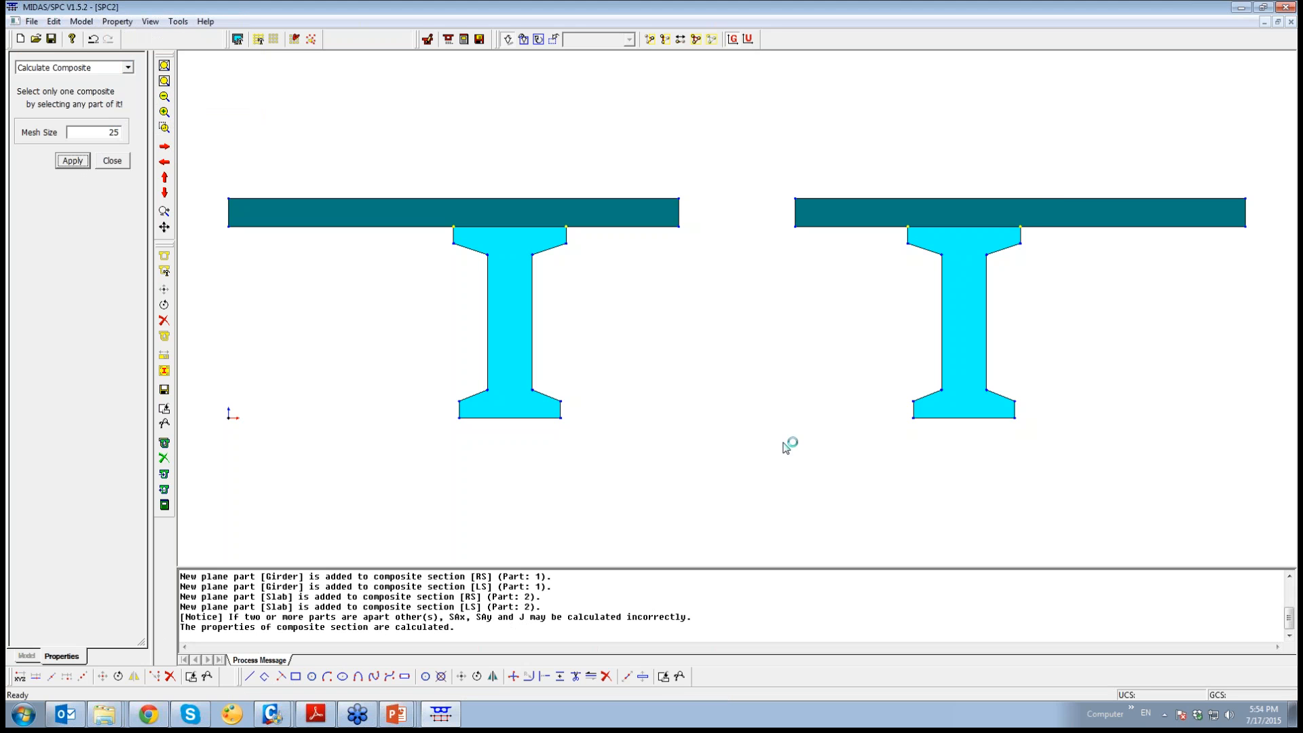
Calculate the composite section properties of the right girder-slab section RS with mesh size 25
left_click(964, 217)
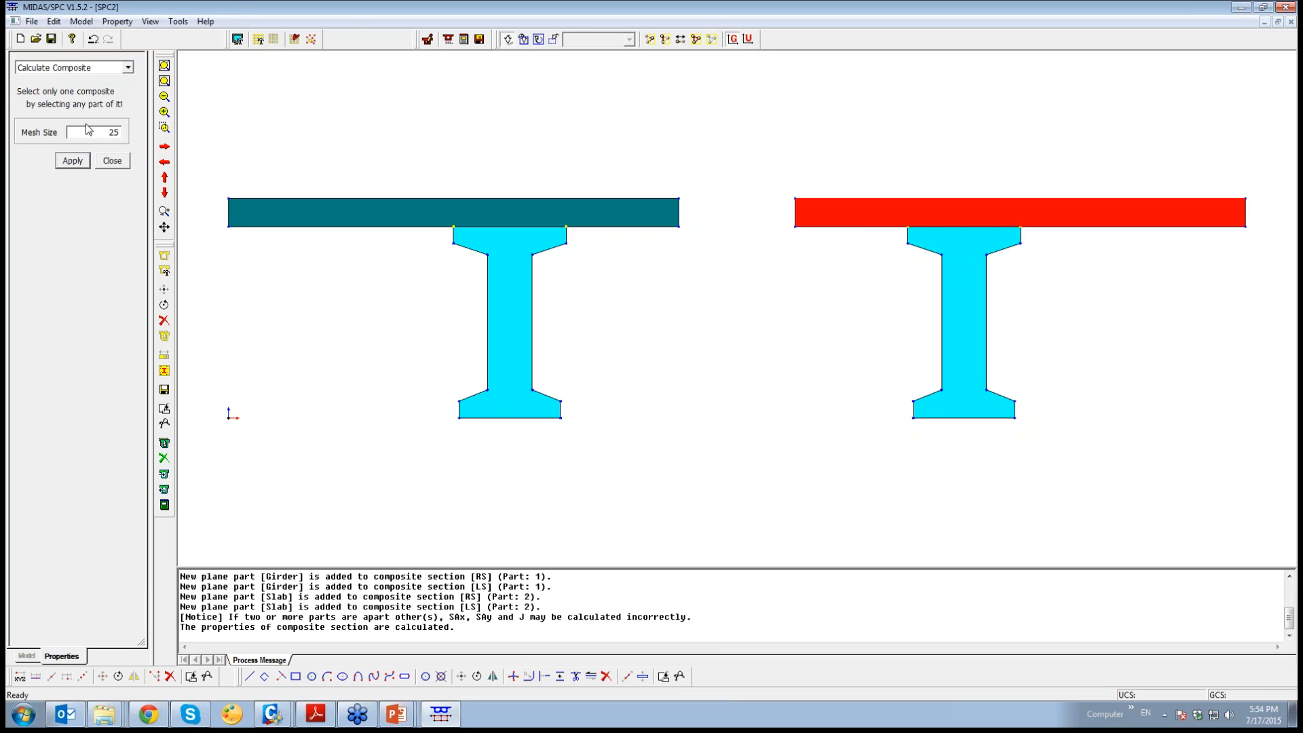
left_click(70, 163)
left_click(69, 165)
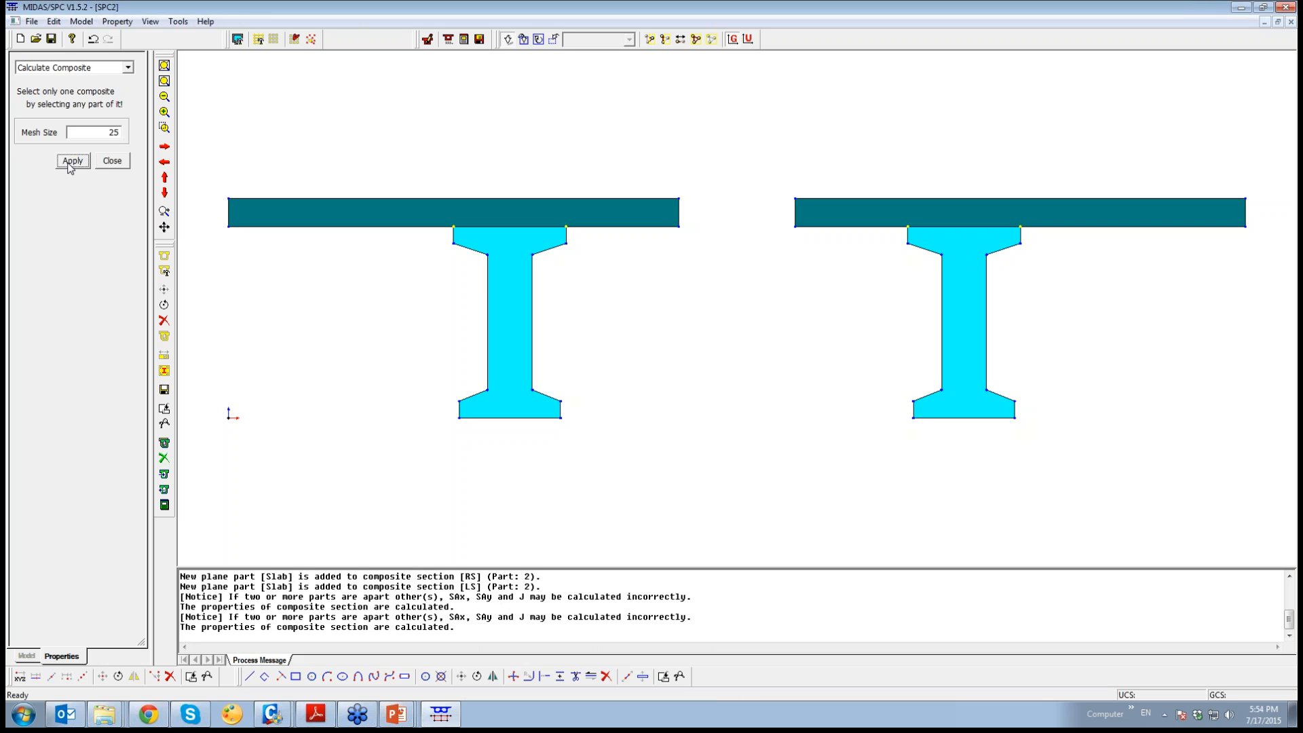
left_click(114, 163)
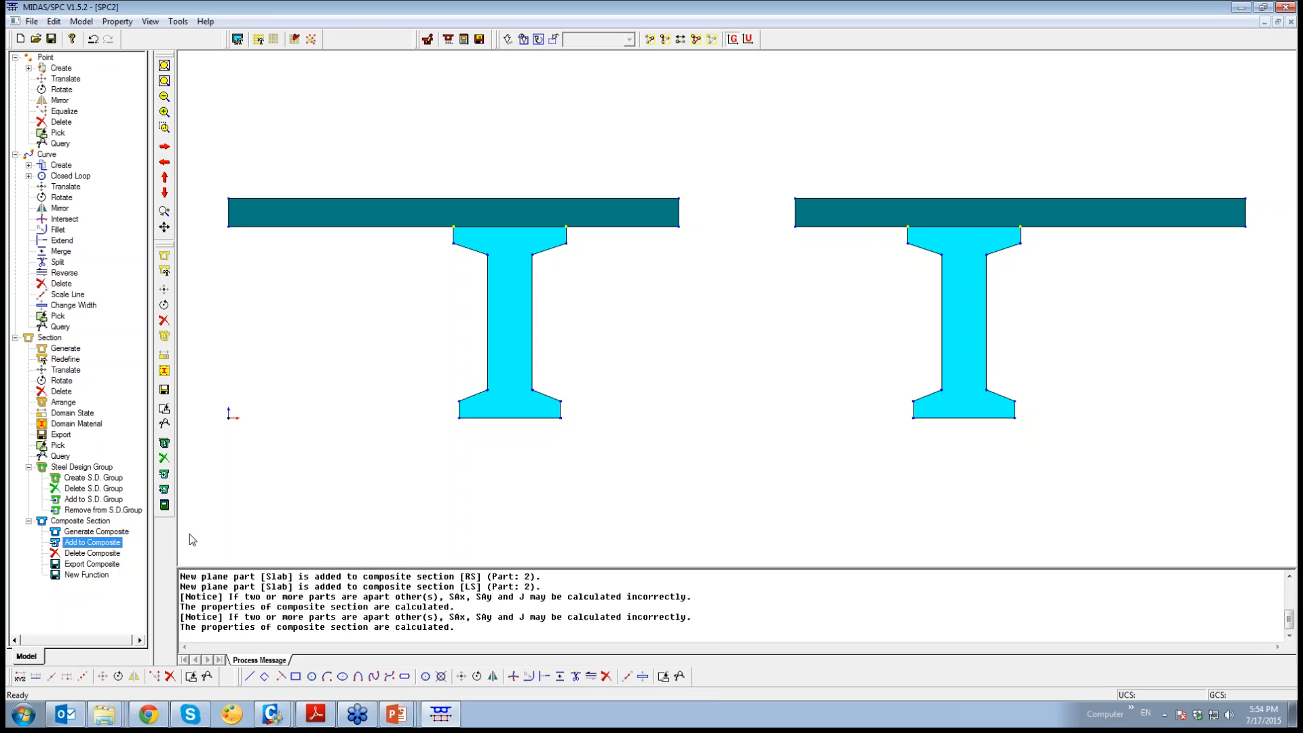
Export the left composite section to the 150715 folder as the MIDAS section file LS.sec
double_click(107, 565)
left_click(117, 156)
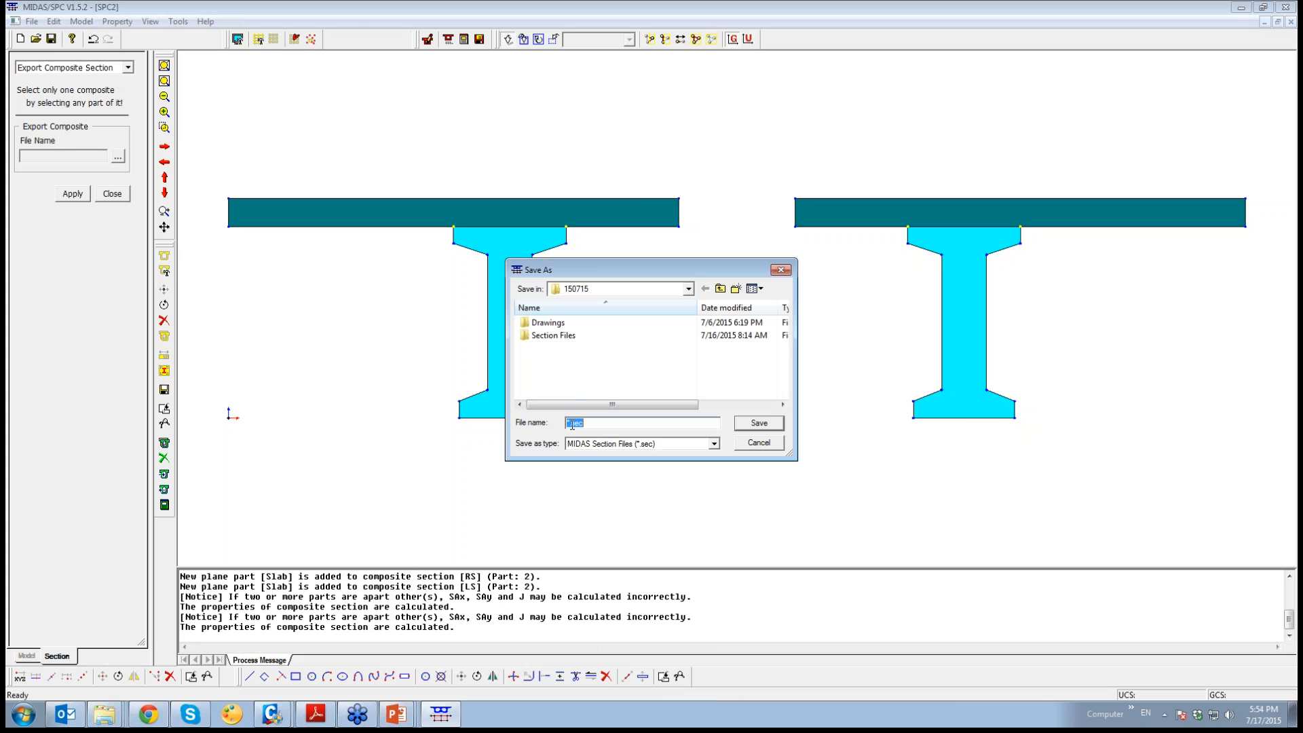
left_click(568, 423)
left_click(755, 423)
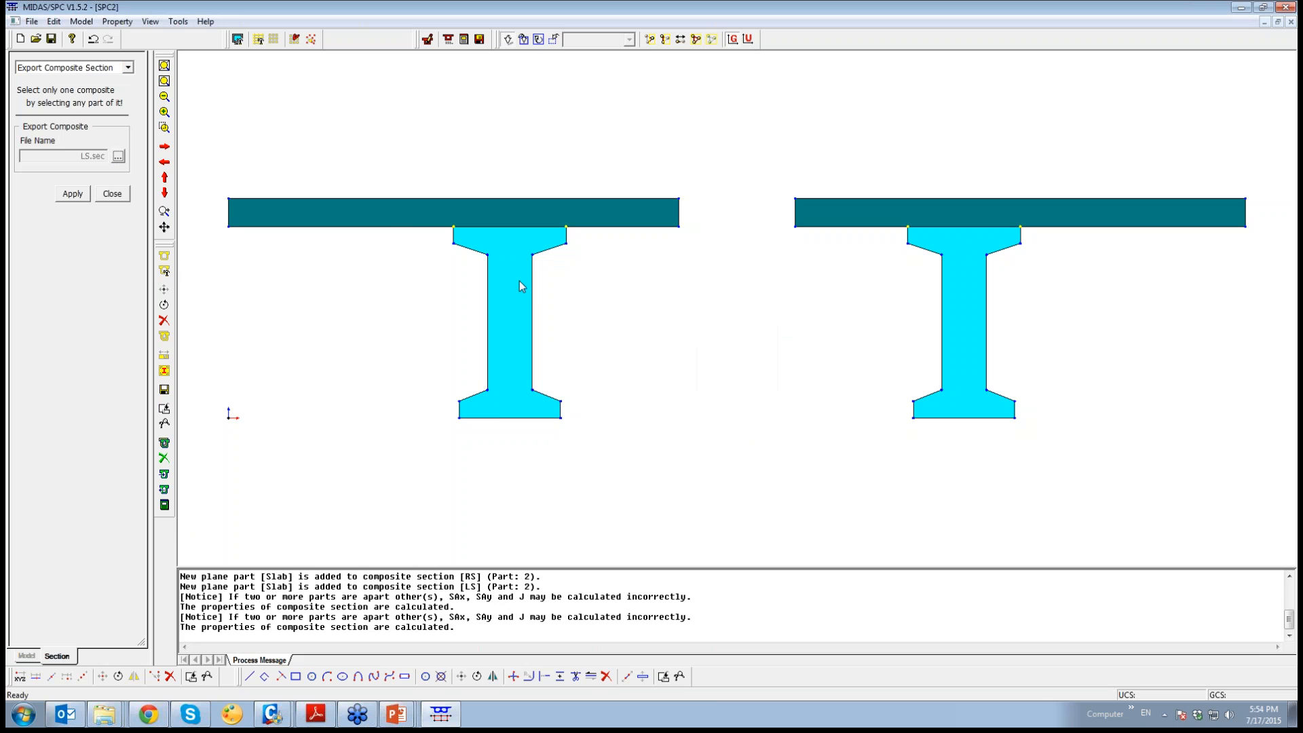
left_click(409, 220)
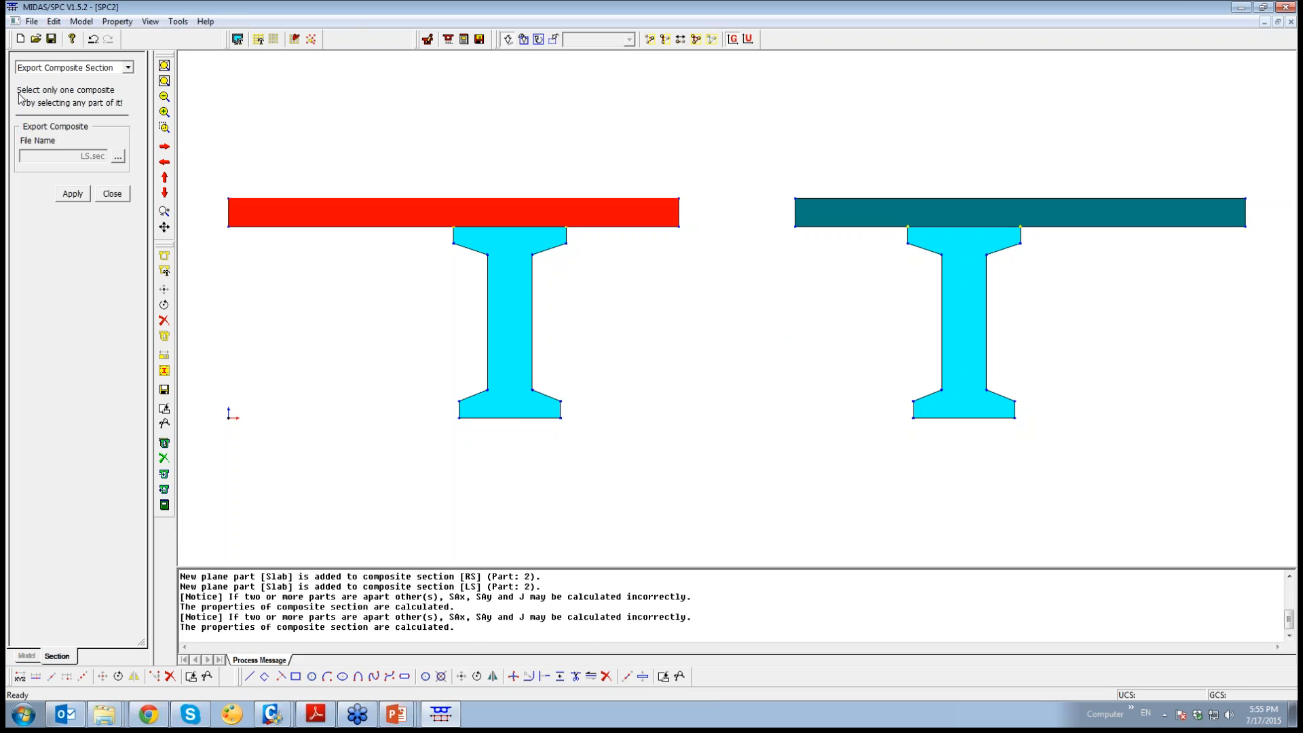
left_click(498, 252)
left_click(72, 194)
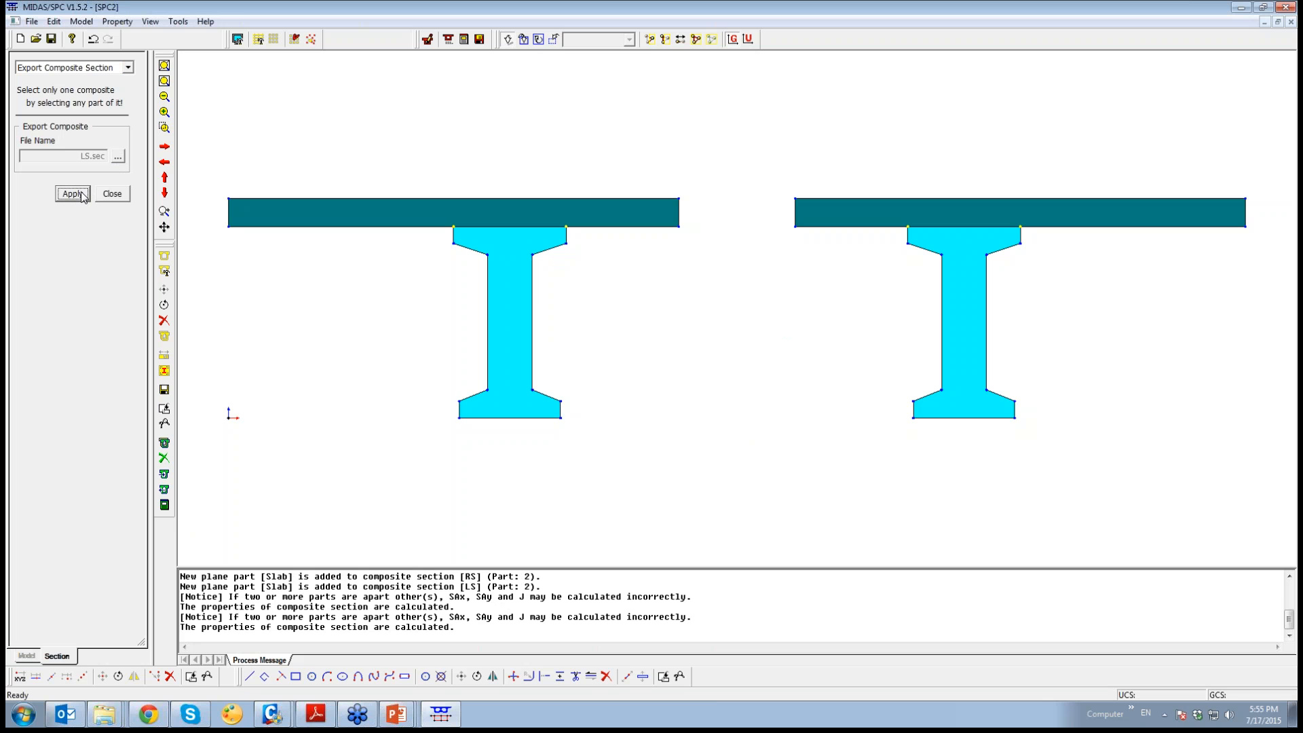
Export the right composite section as RS.sec in the 150715 folder and close the Sectional Property Calculator without saving SPC2
left_click(984, 302)
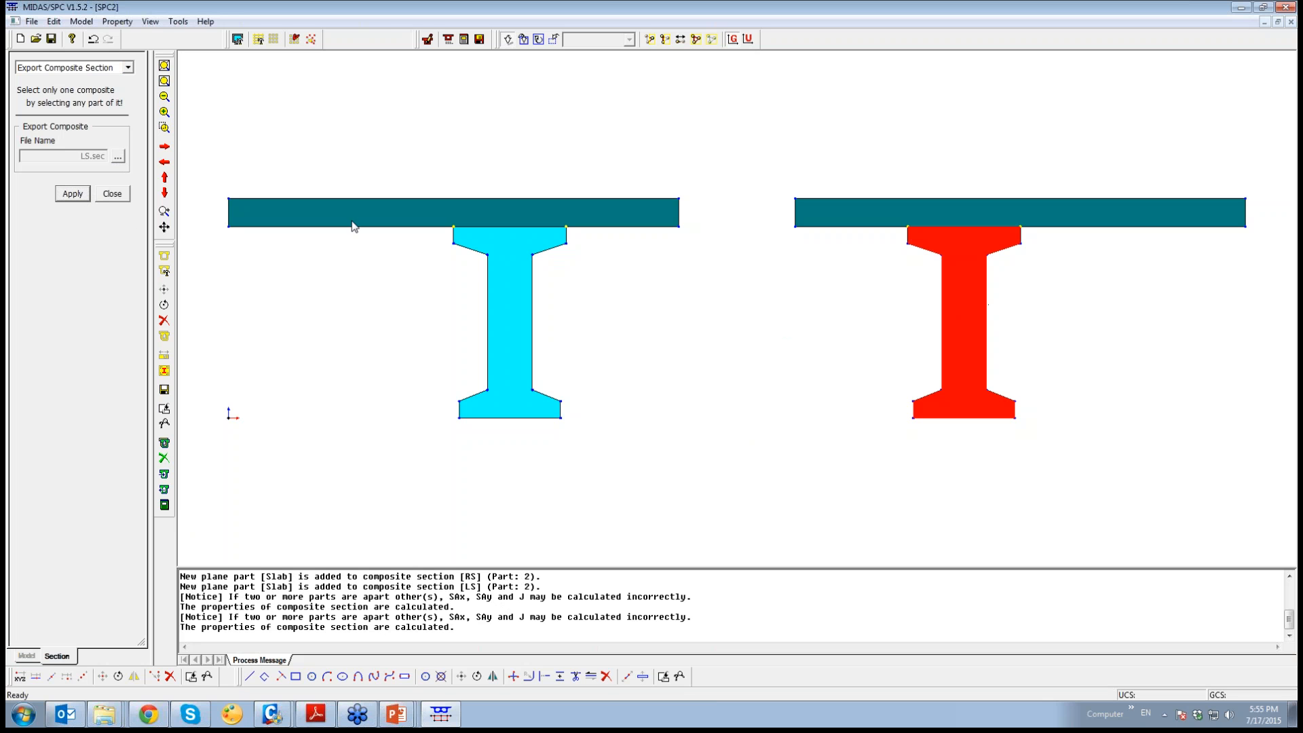
left_click(118, 156)
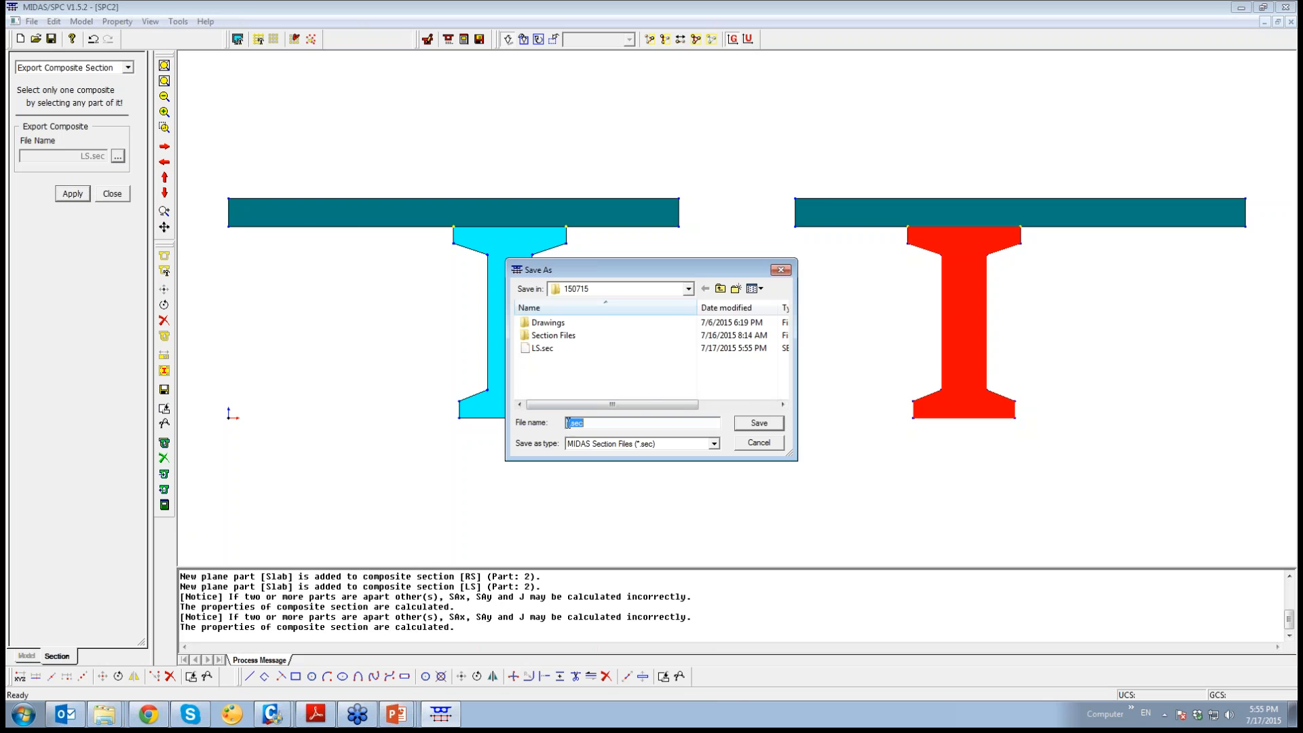
type("RS.")
left_click(753, 424)
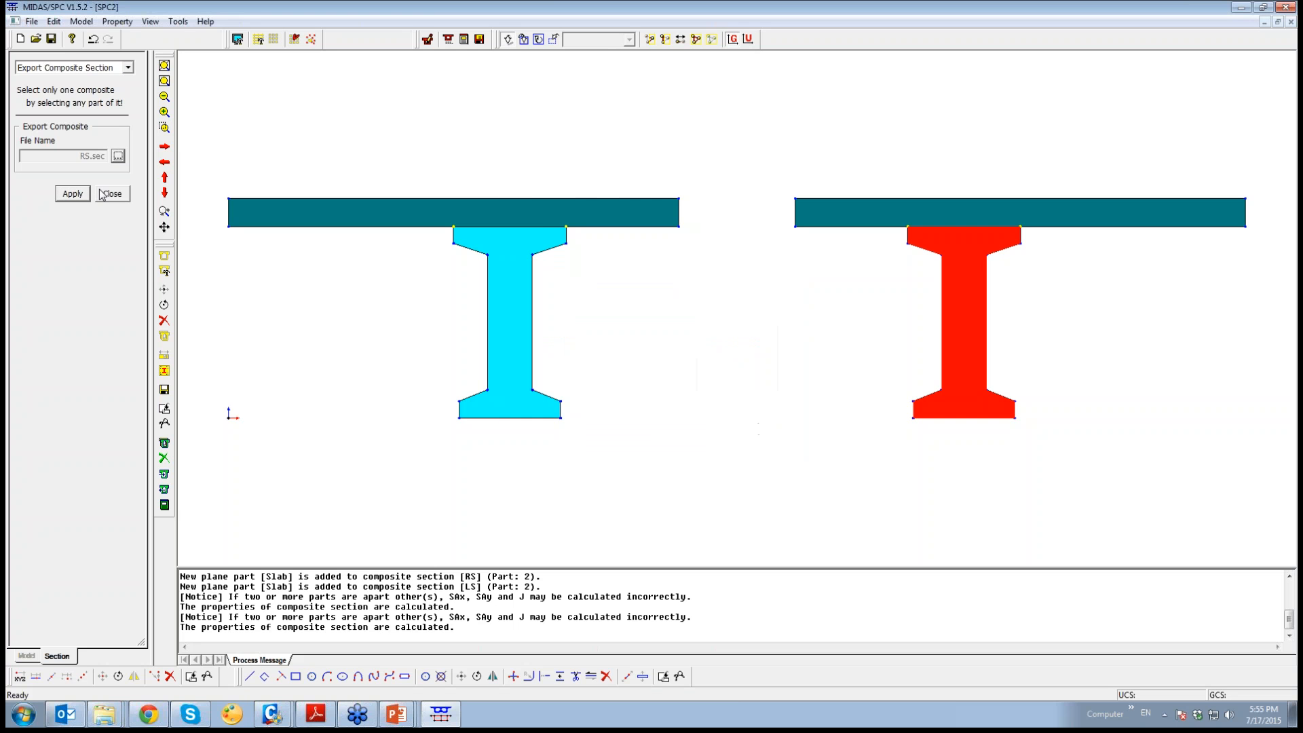
left_click(72, 194)
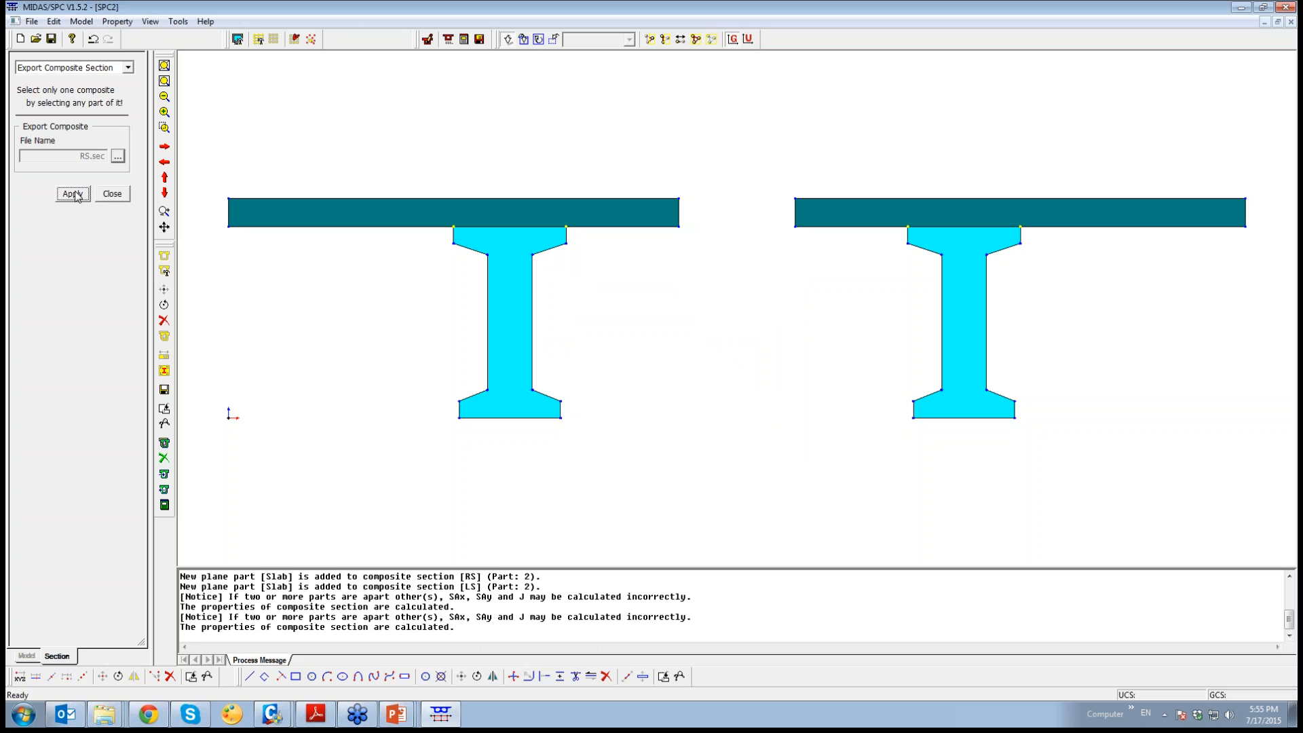
left_click(112, 195)
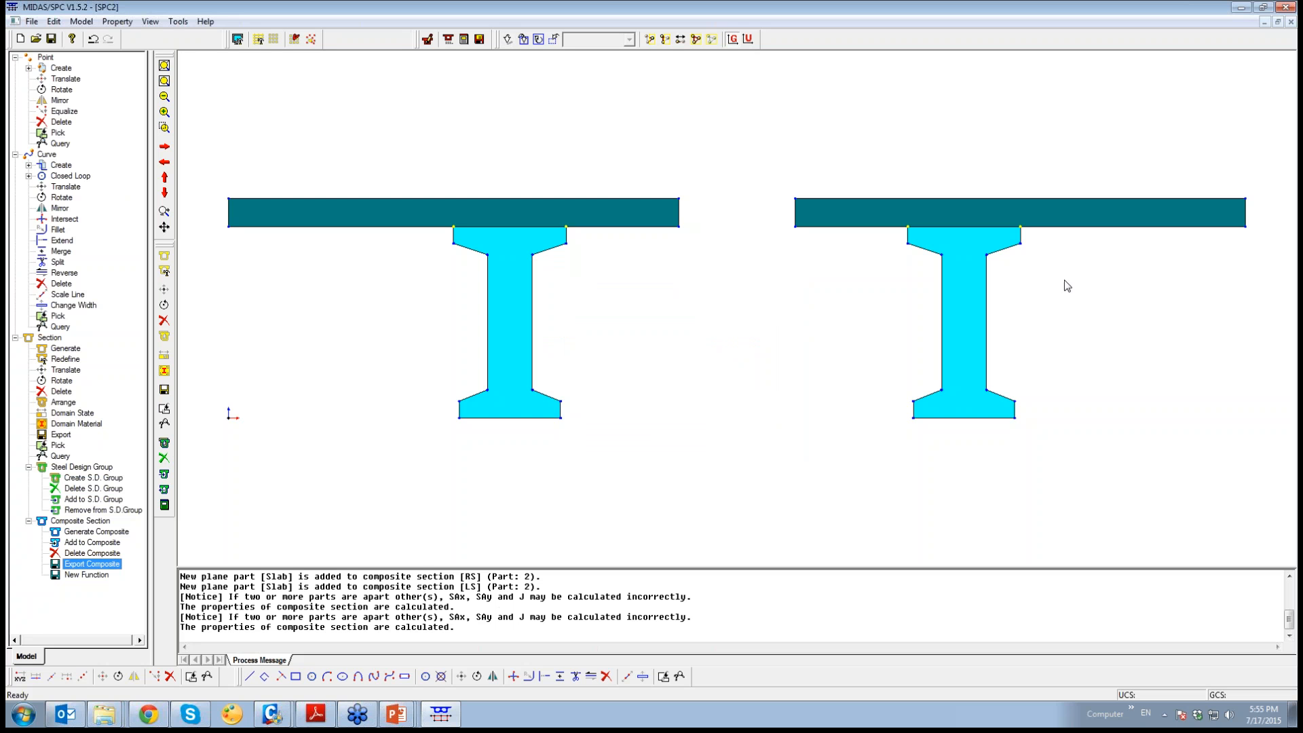
left_click(1285, 7)
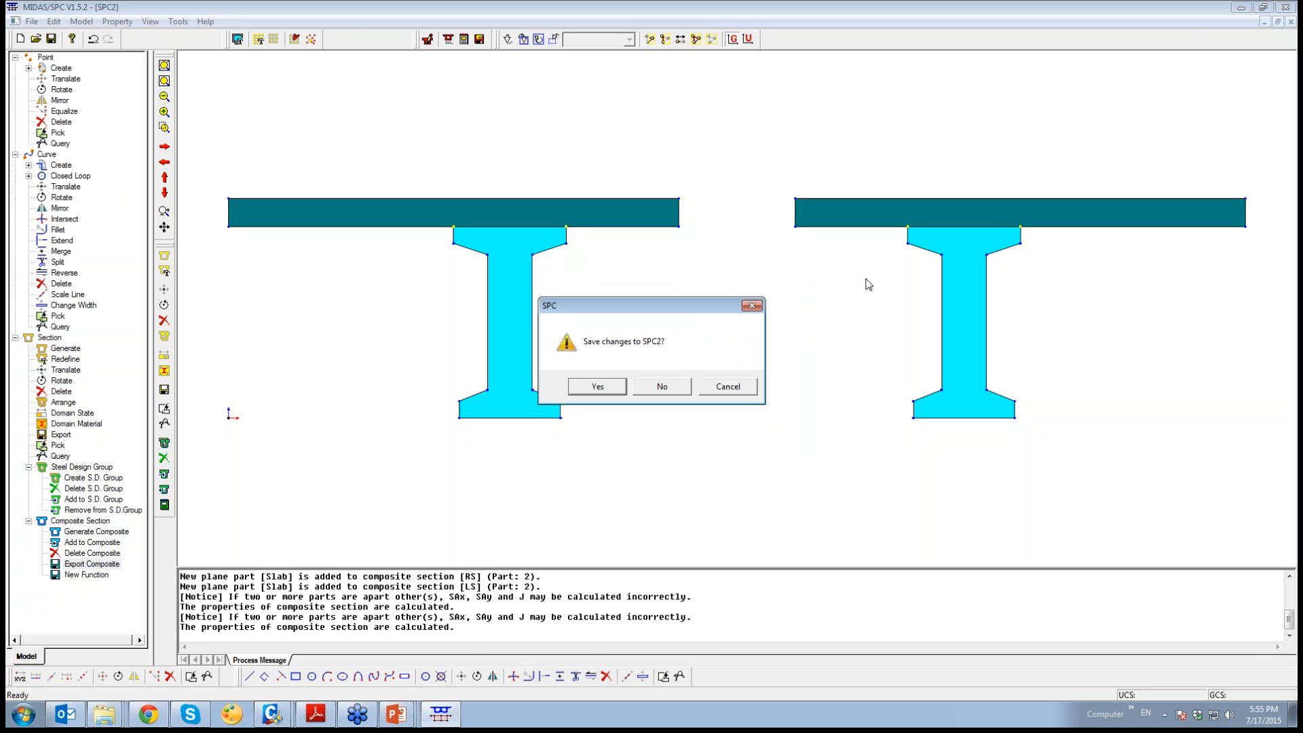
left_click(661, 384)
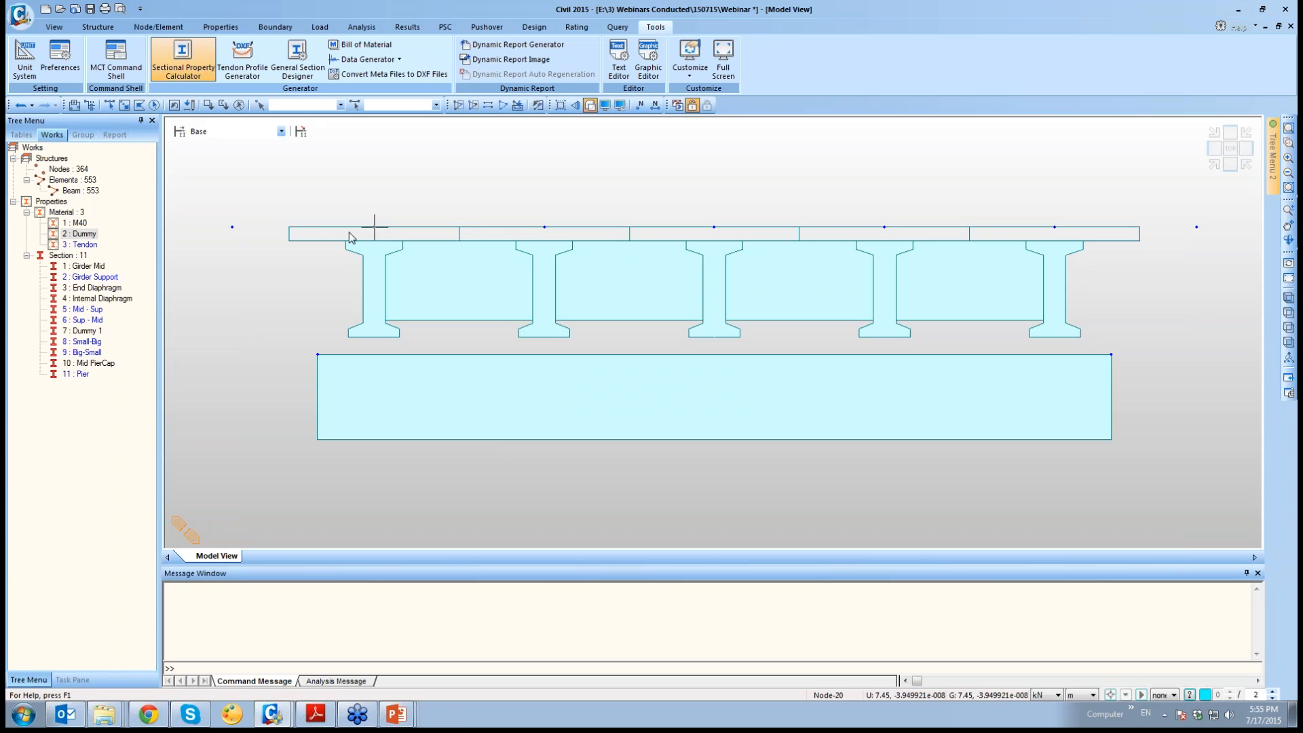
In midas Civil, start a new composite section with ID 12 and set its section type to Composite-General
left_click(220, 26)
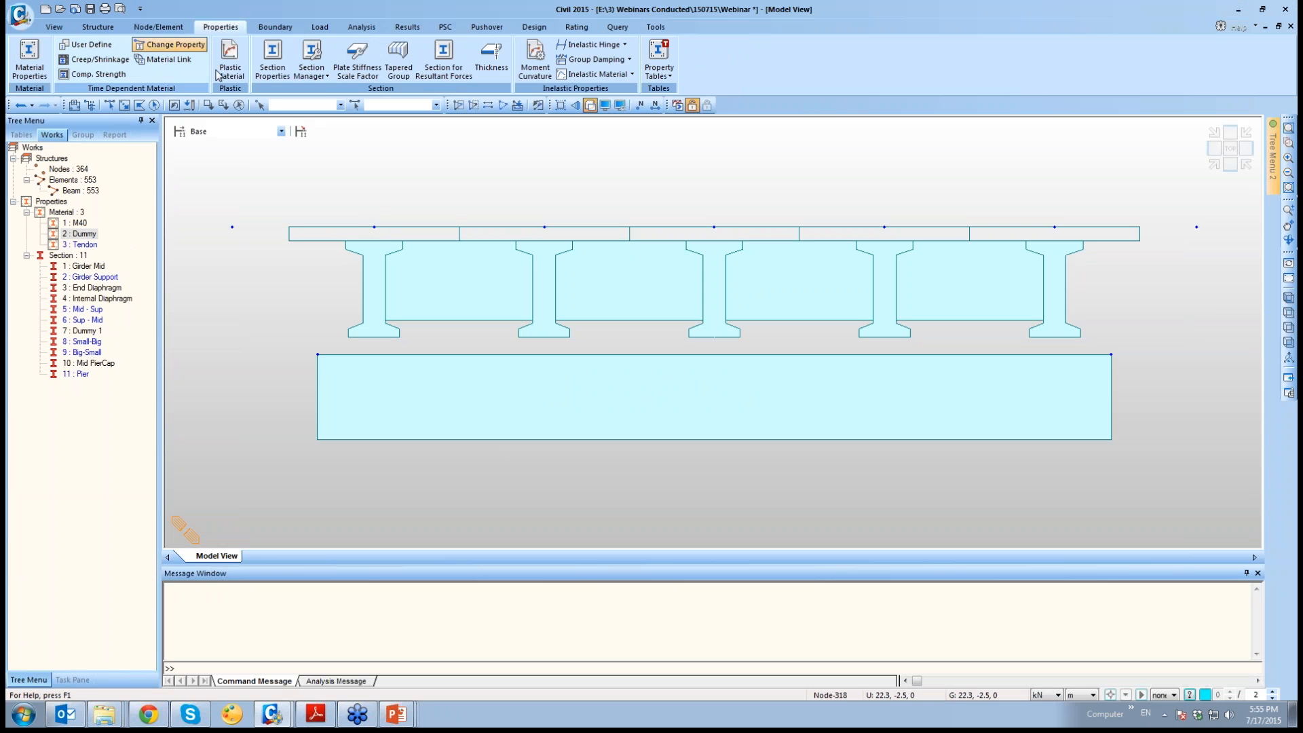
left_click(275, 73)
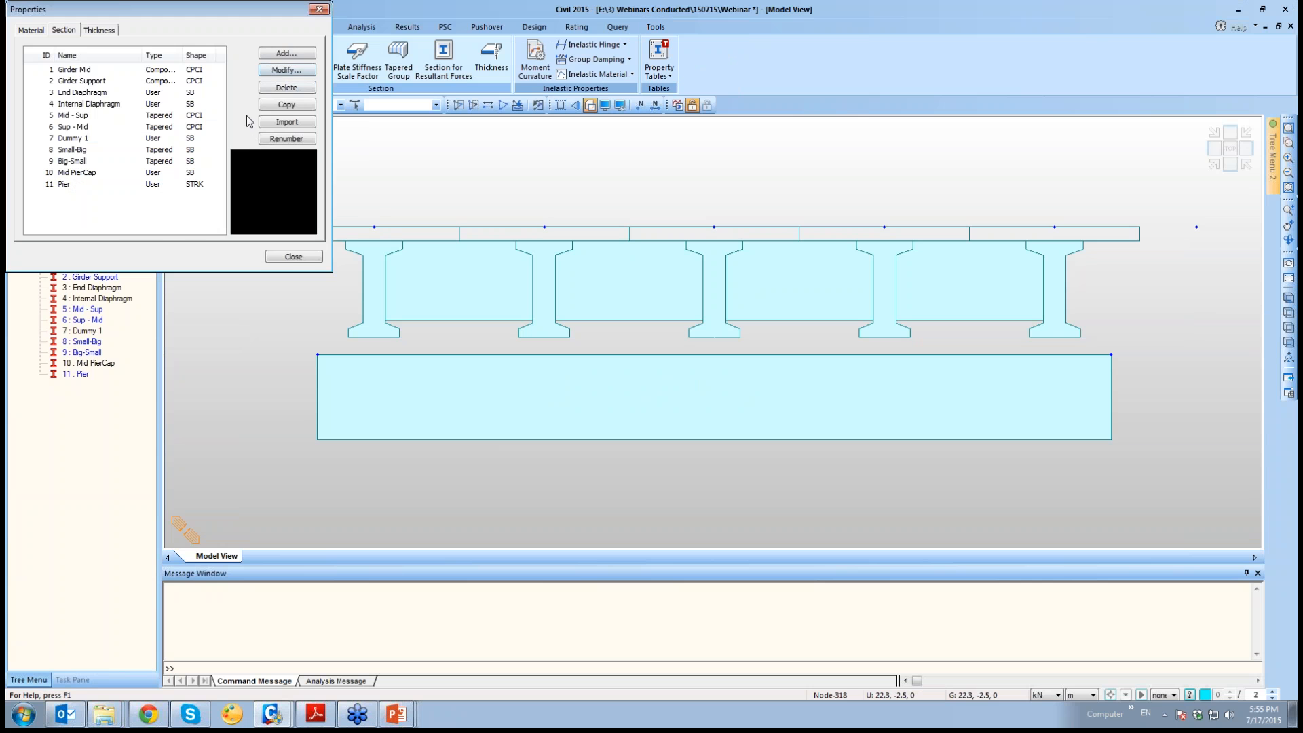
left_click(283, 54)
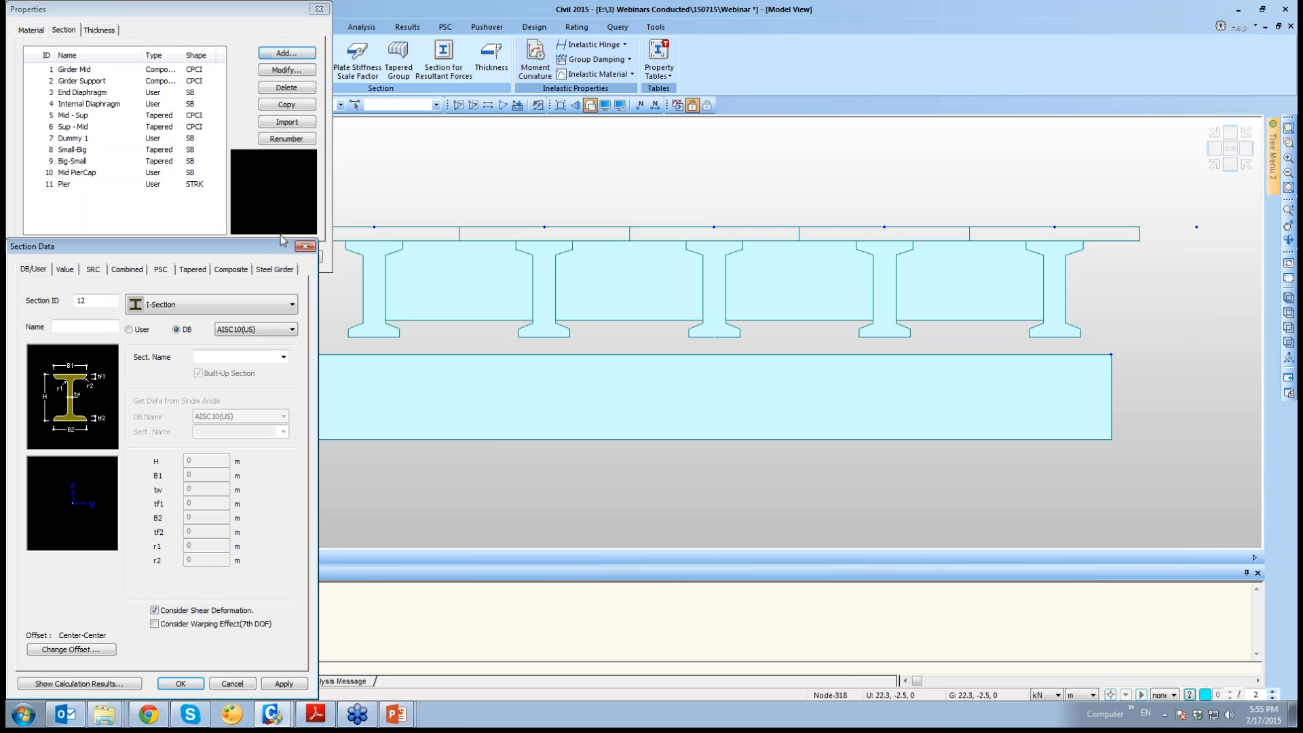
left_click(239, 272)
left_click(276, 330)
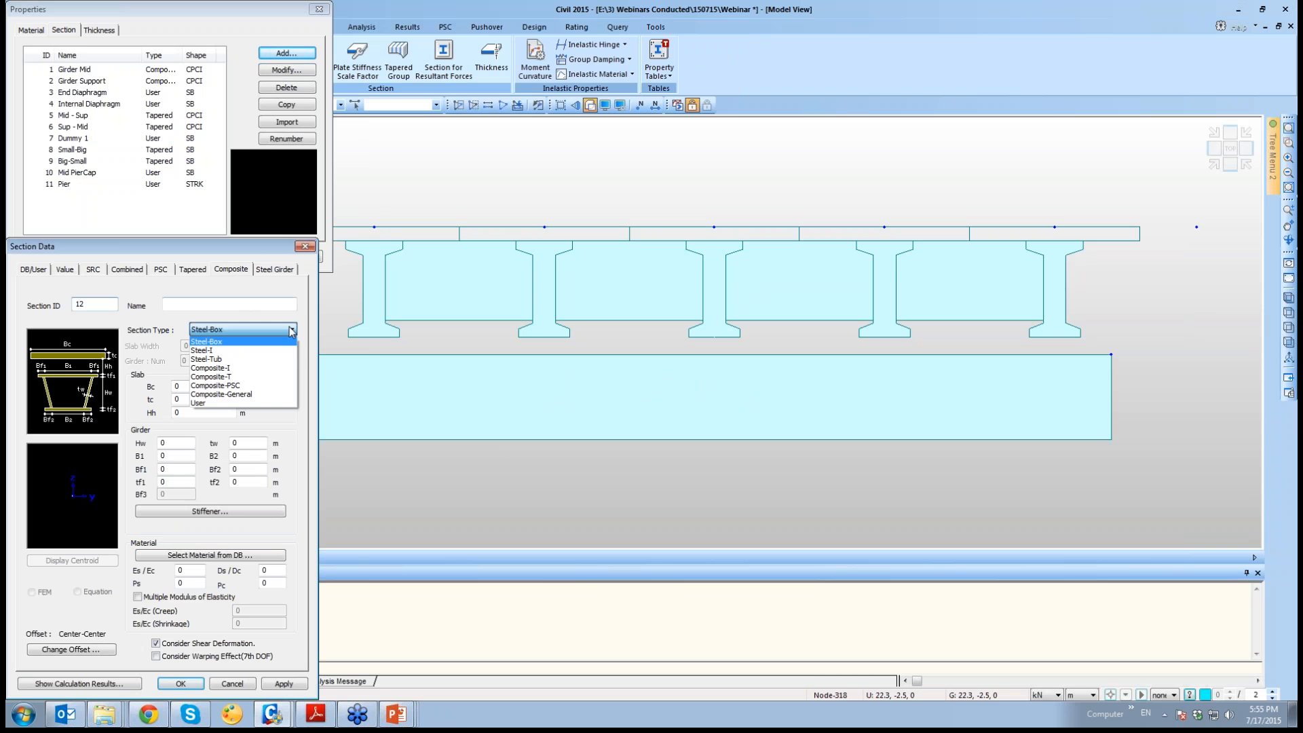
left_click(258, 395)
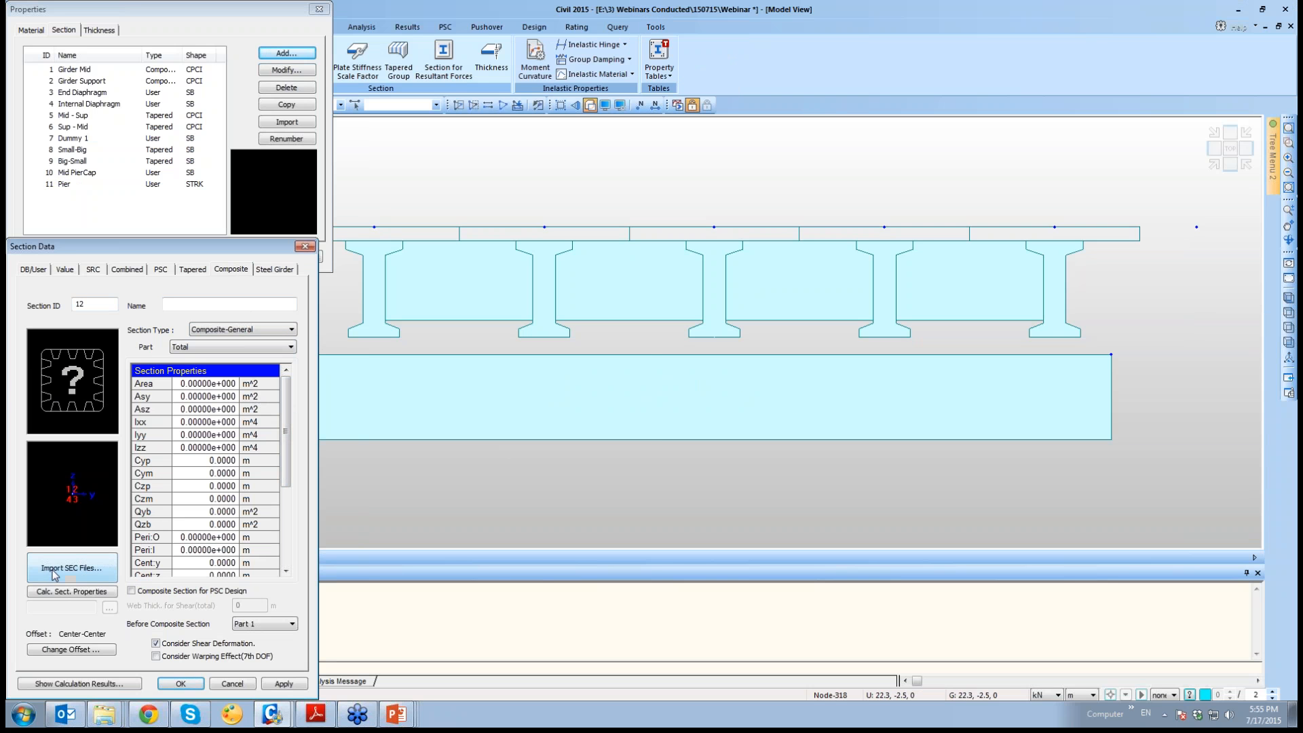
Import the Slab section from LS.sec into the new Composite-General section
left_click(75, 579)
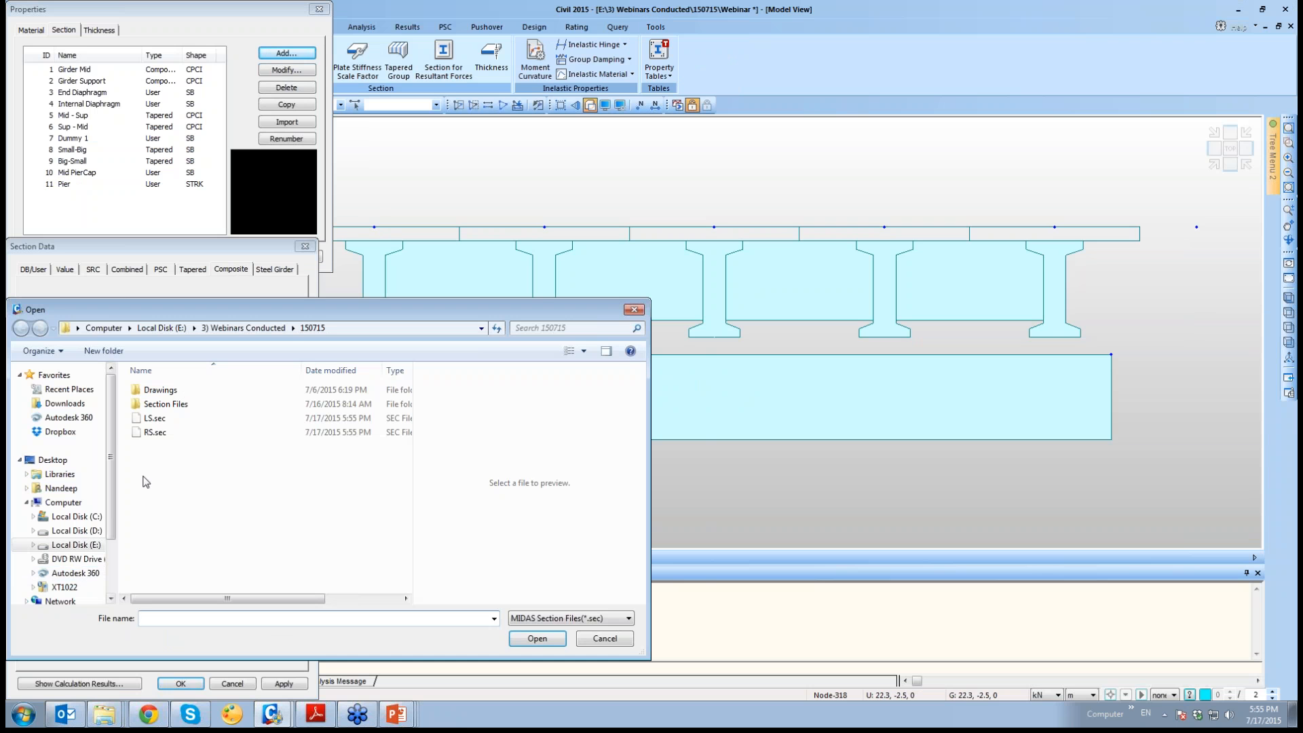
left_click(155, 419)
left_click(537, 638)
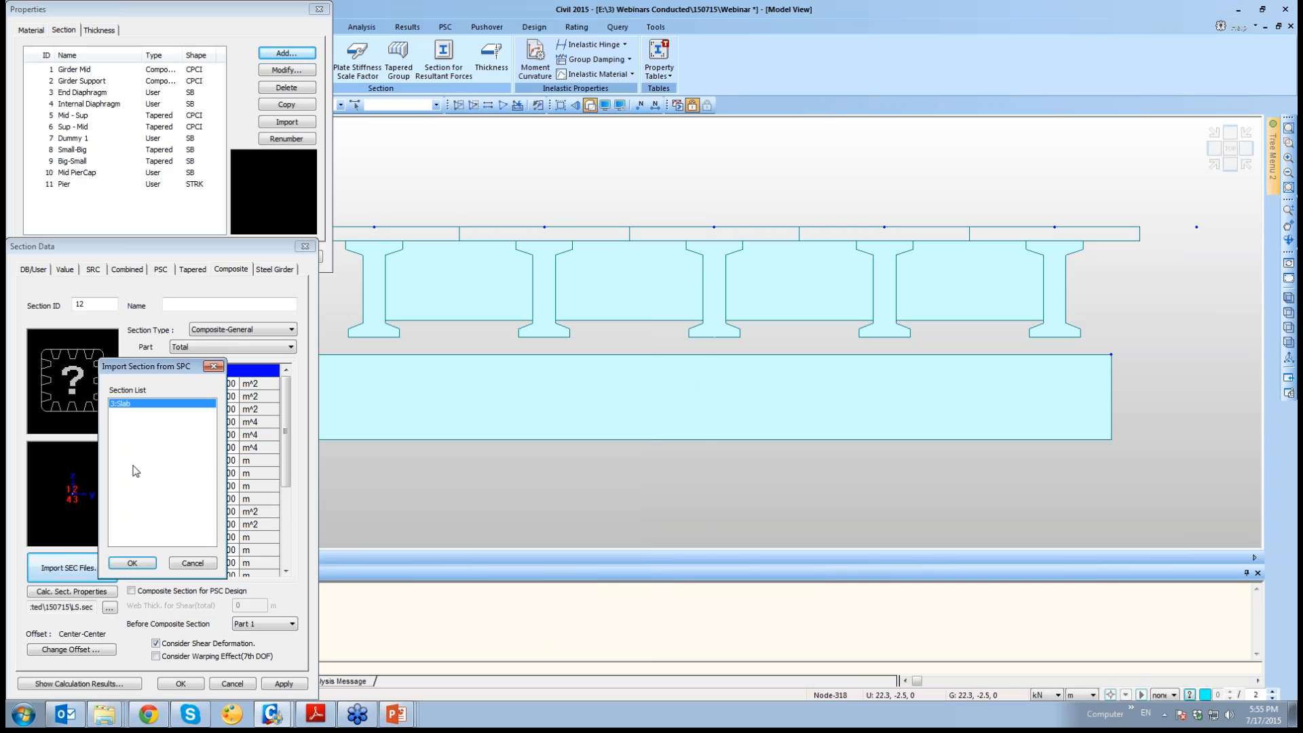
left_click(149, 564)
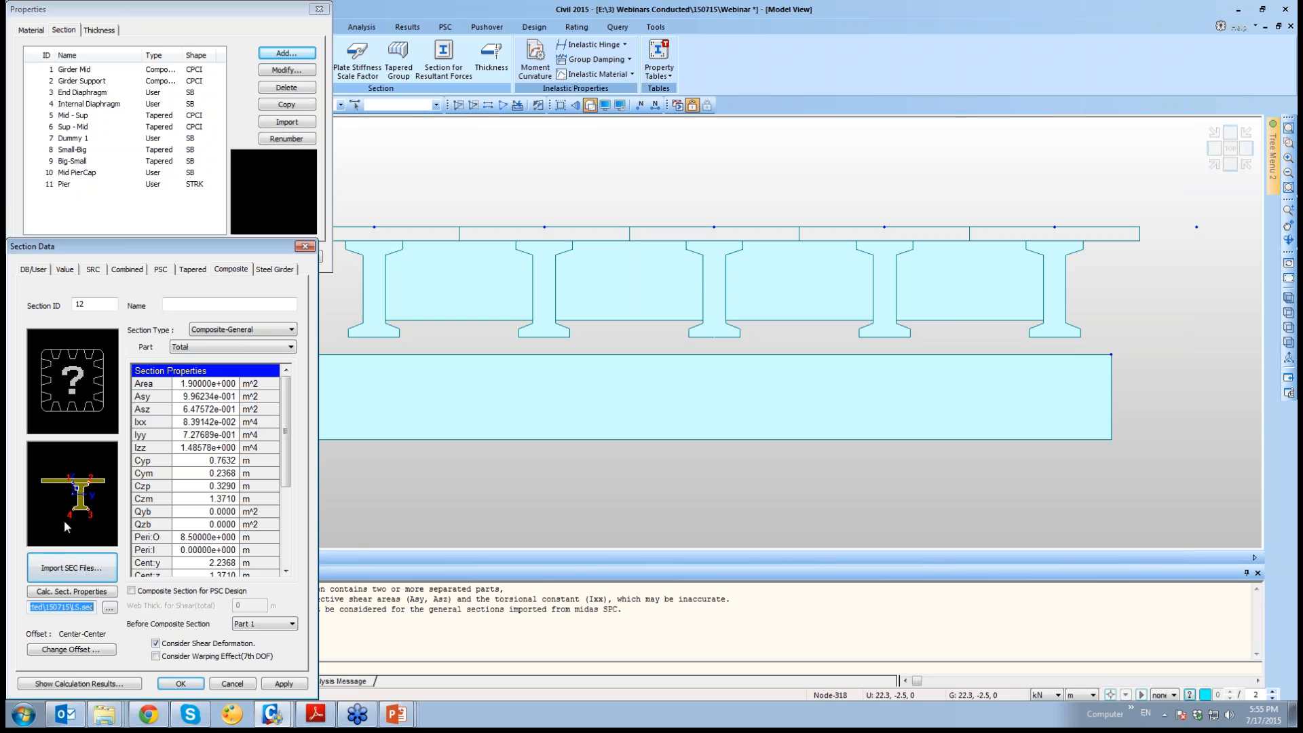
Set the section offset to Left-Top with a user horizontal offset of 1.5 m and display the offset point
left_click(93, 649)
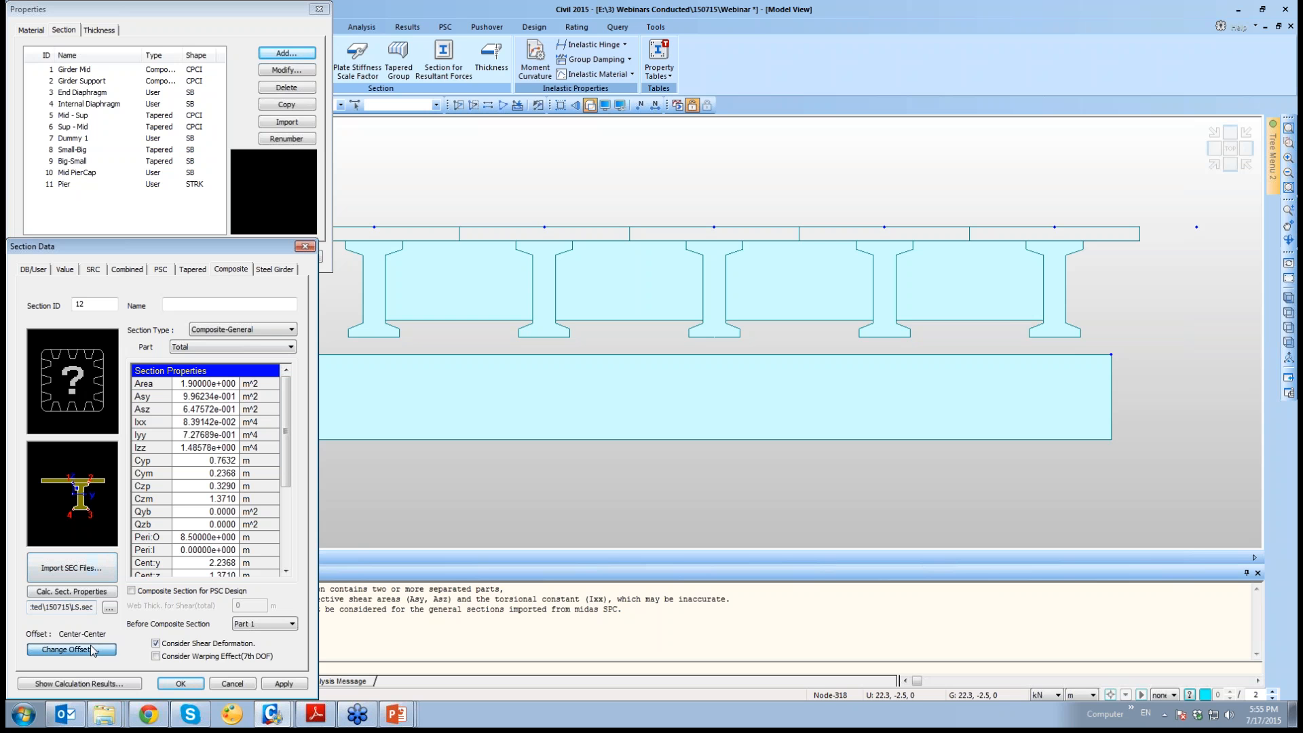
left_click(114, 441)
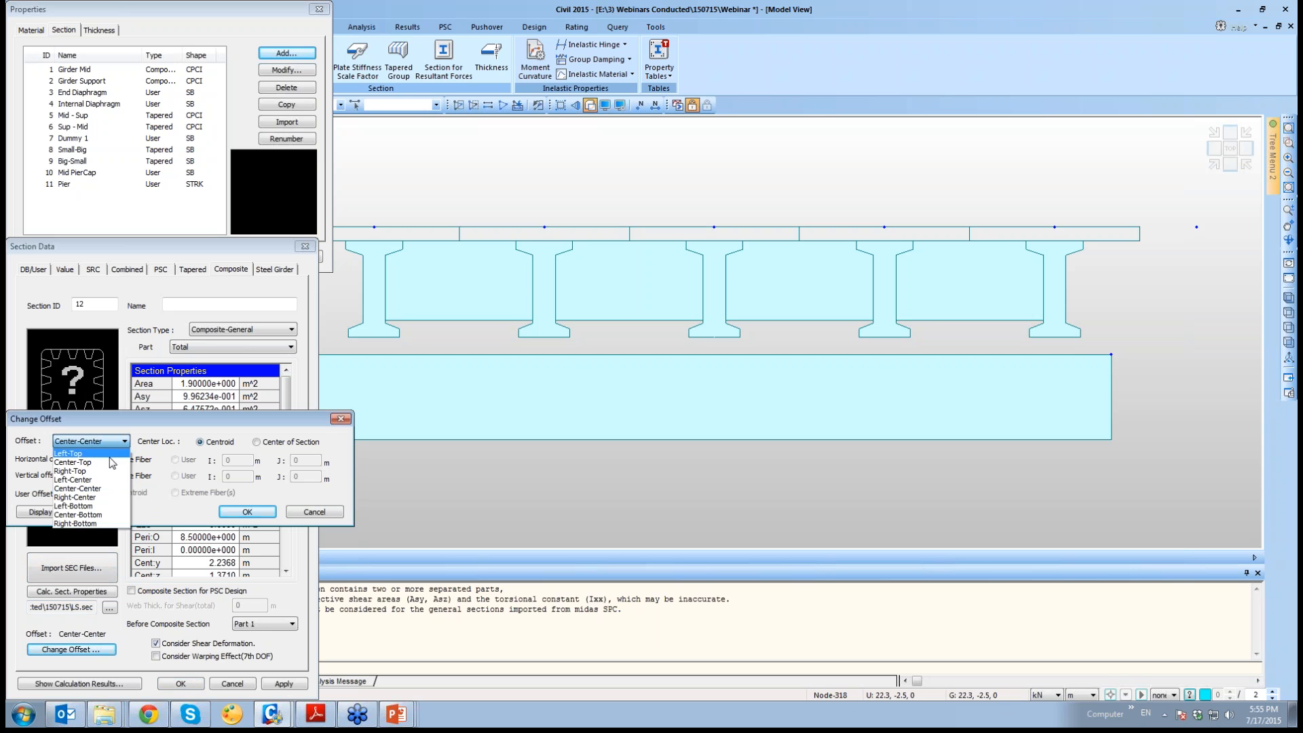
left_click(82, 453)
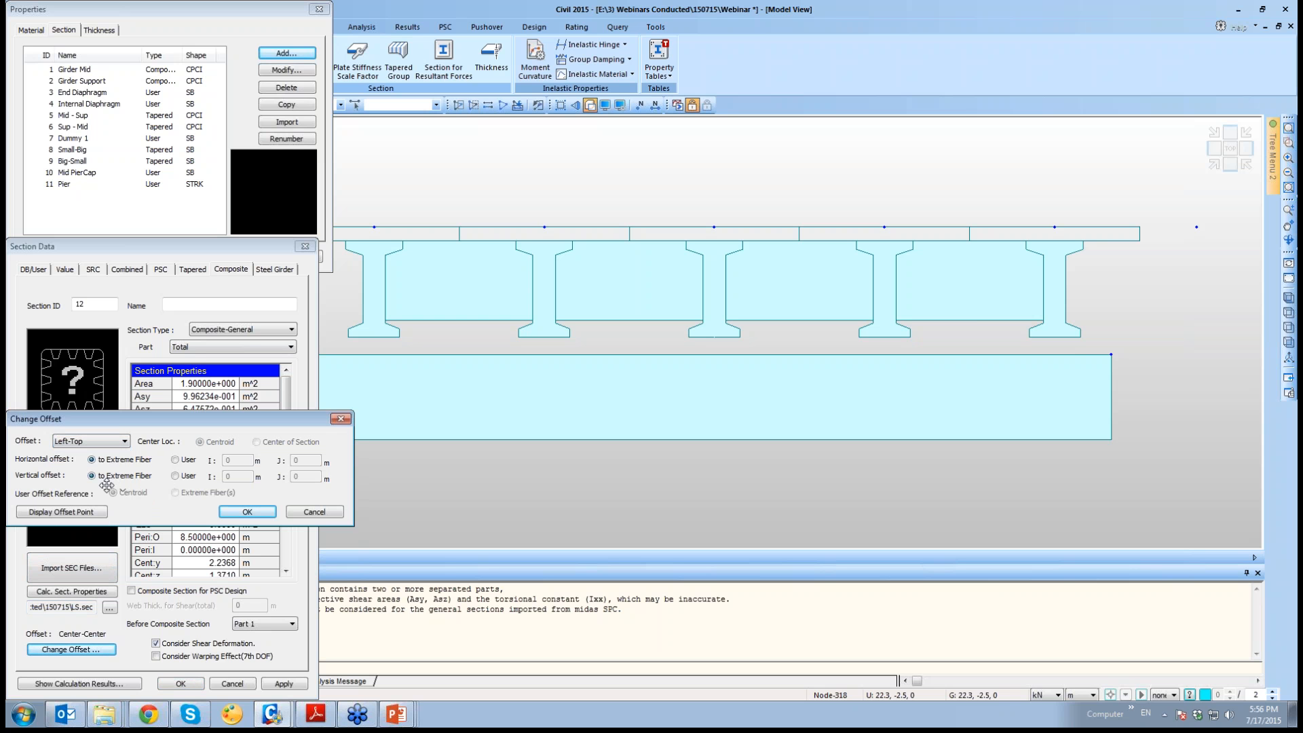
left_click(175, 460)
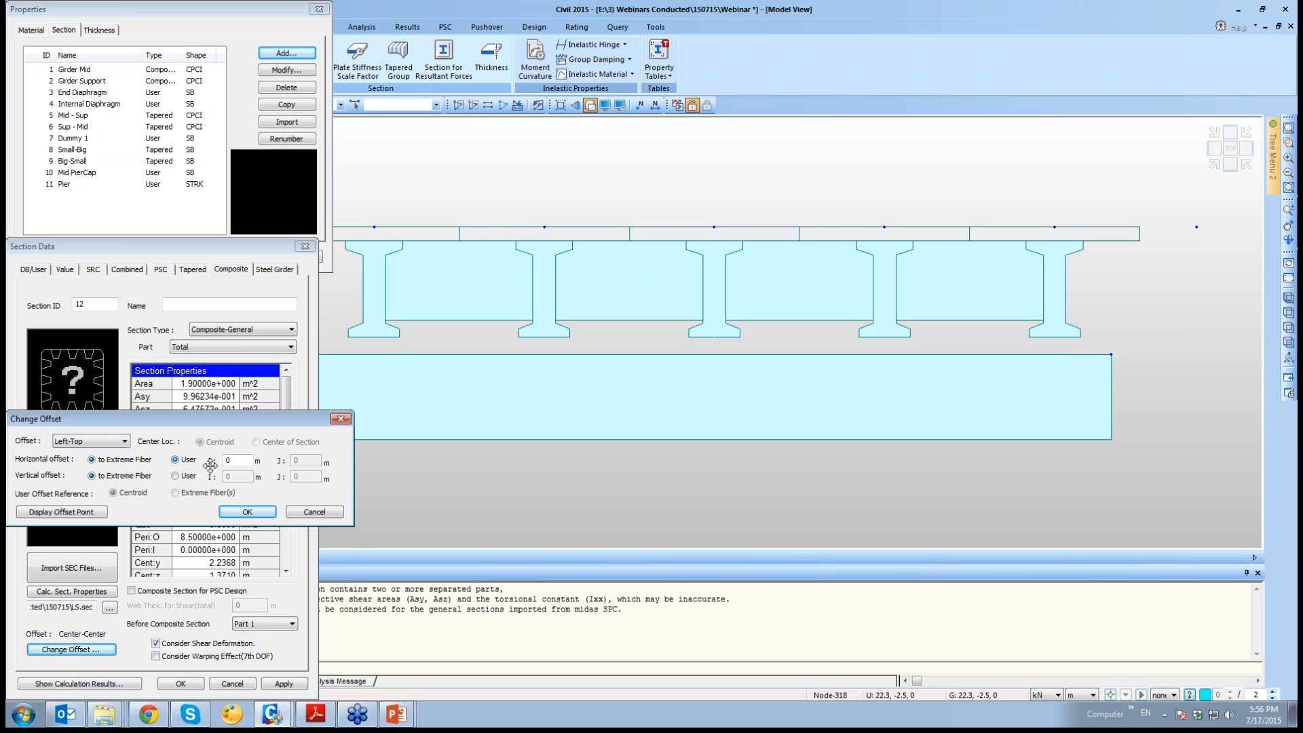
double_click(241, 463)
left_click(105, 511)
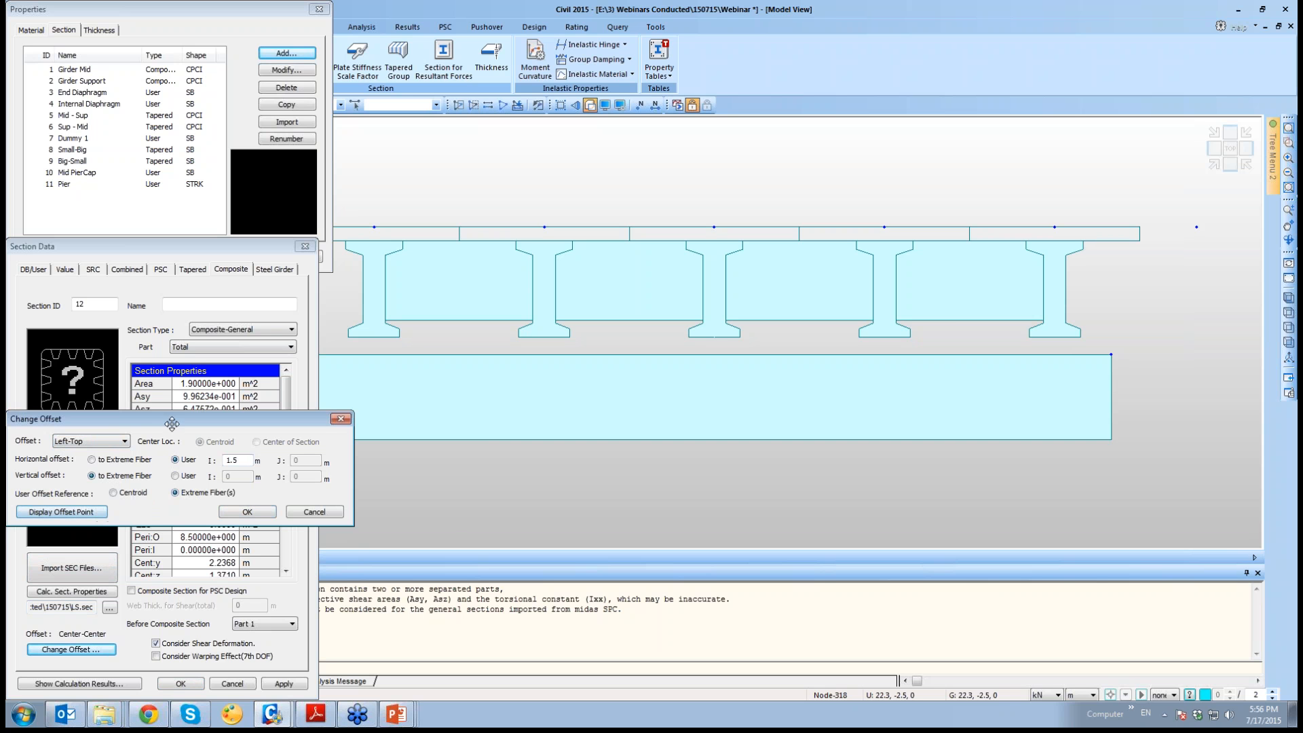
Set the horizontal offset to 2.5 m from the extreme fiber, redisplay the offset point and accept the offset
left_click_drag(172, 424, 353, 392)
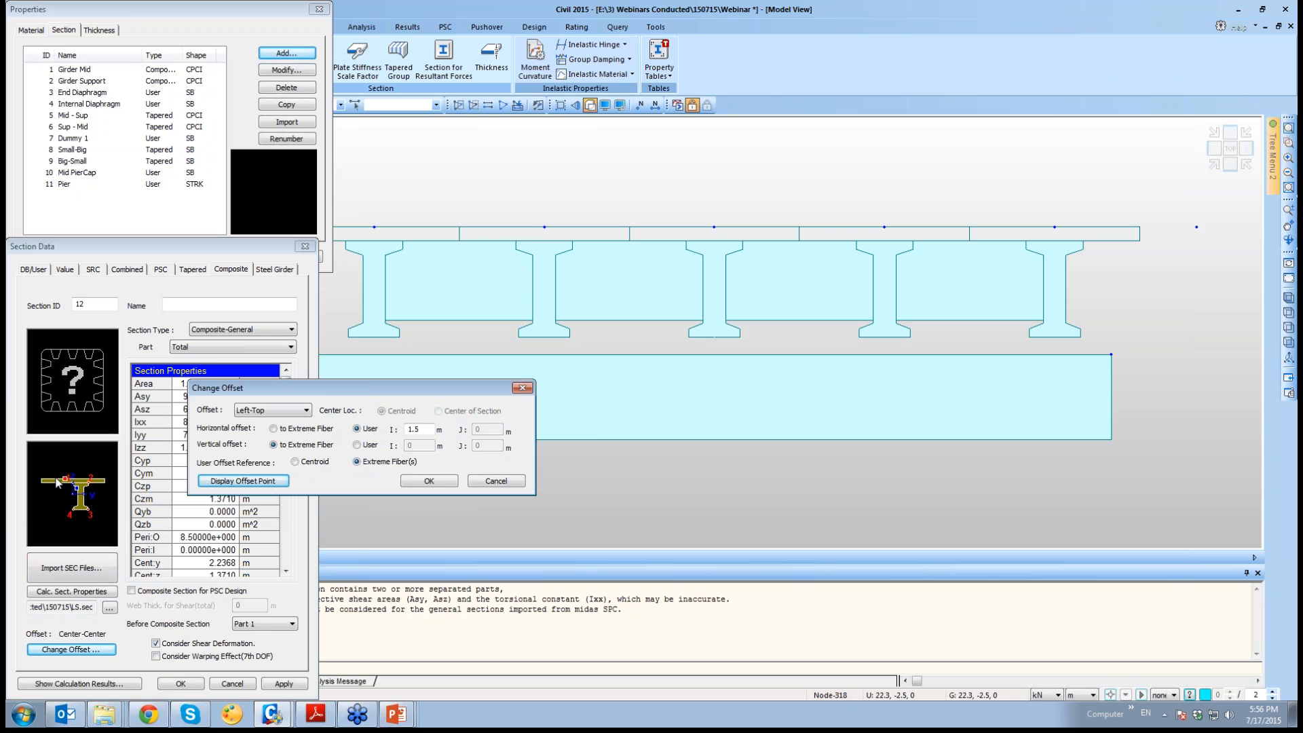
left_click(411, 429)
left_click(243, 481)
left_click(435, 480)
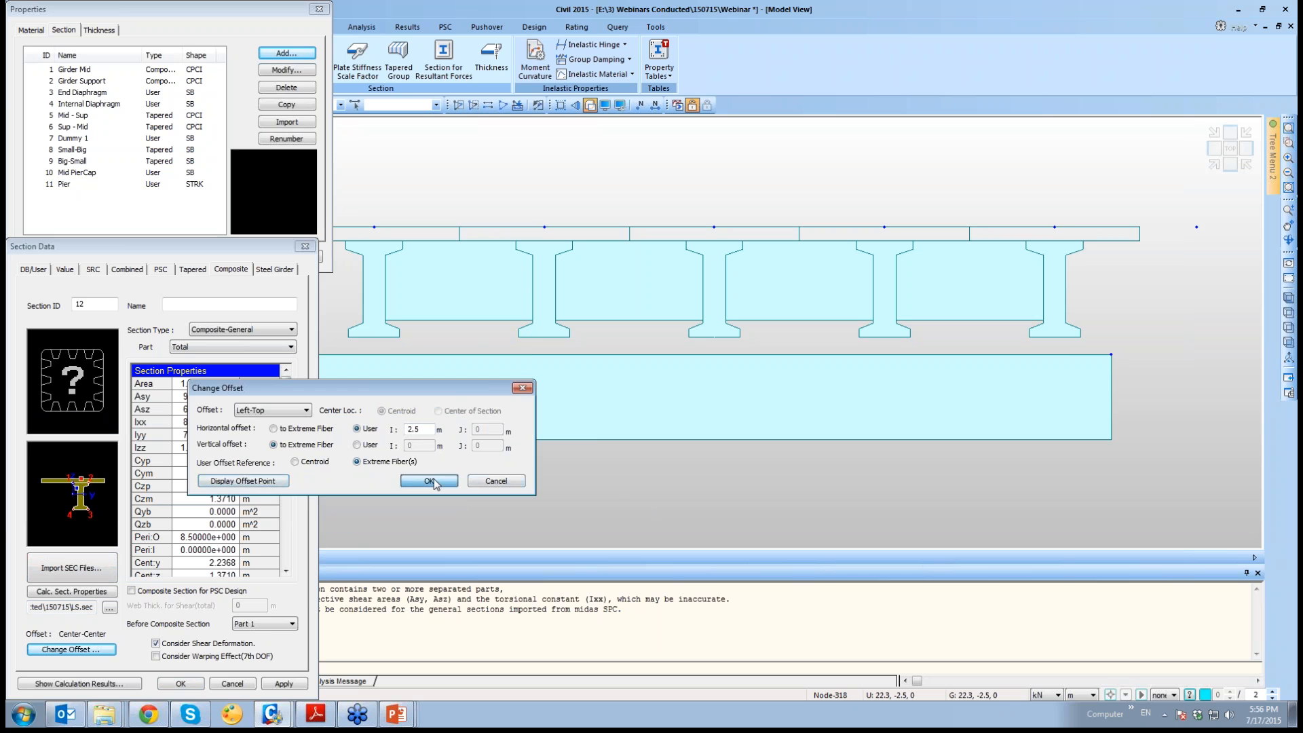
Name the new composite section Left, save it and close the section properties
left_click(226, 306)
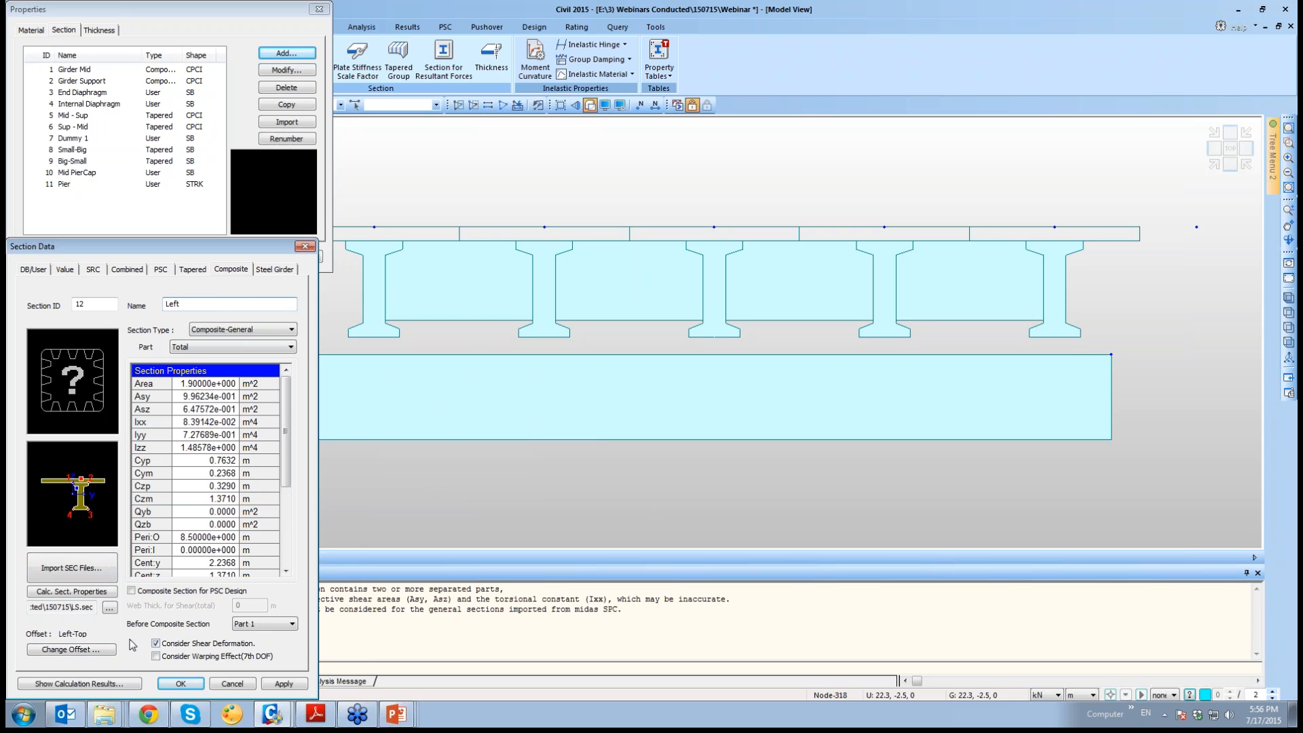
left_click(179, 684)
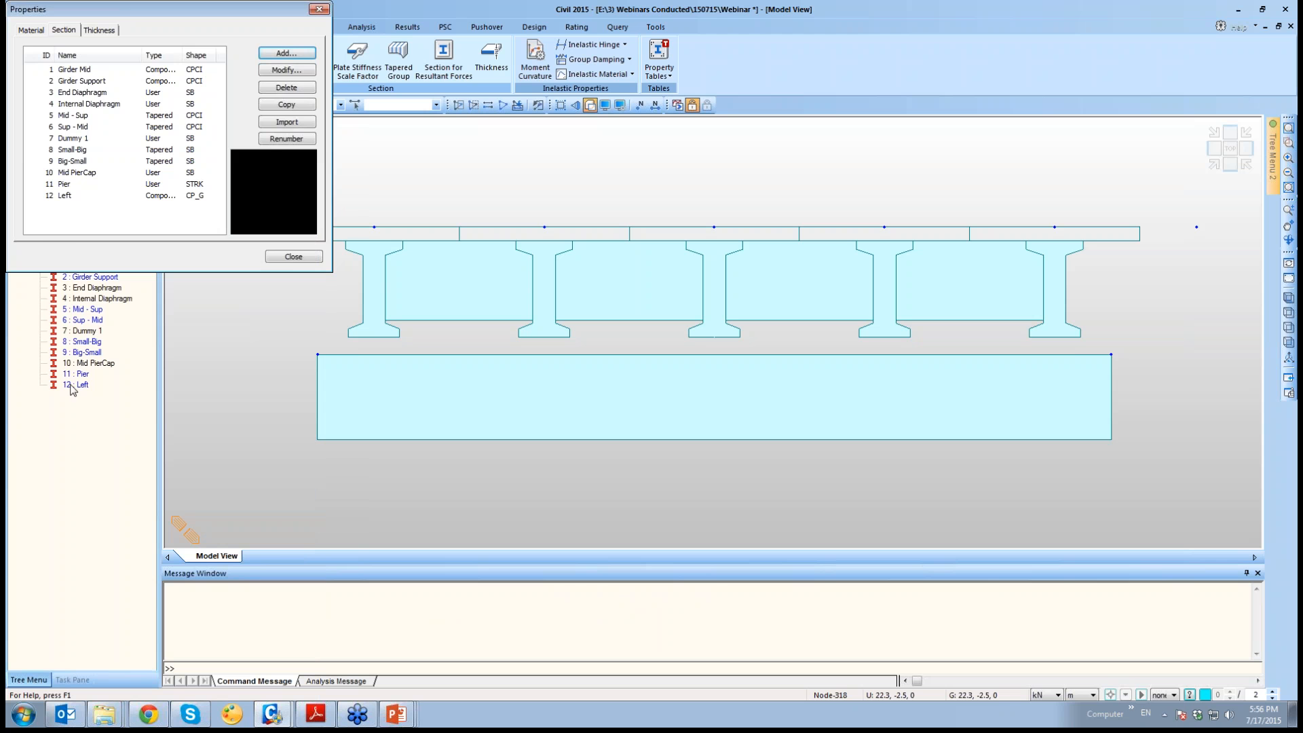
left_click(293, 255)
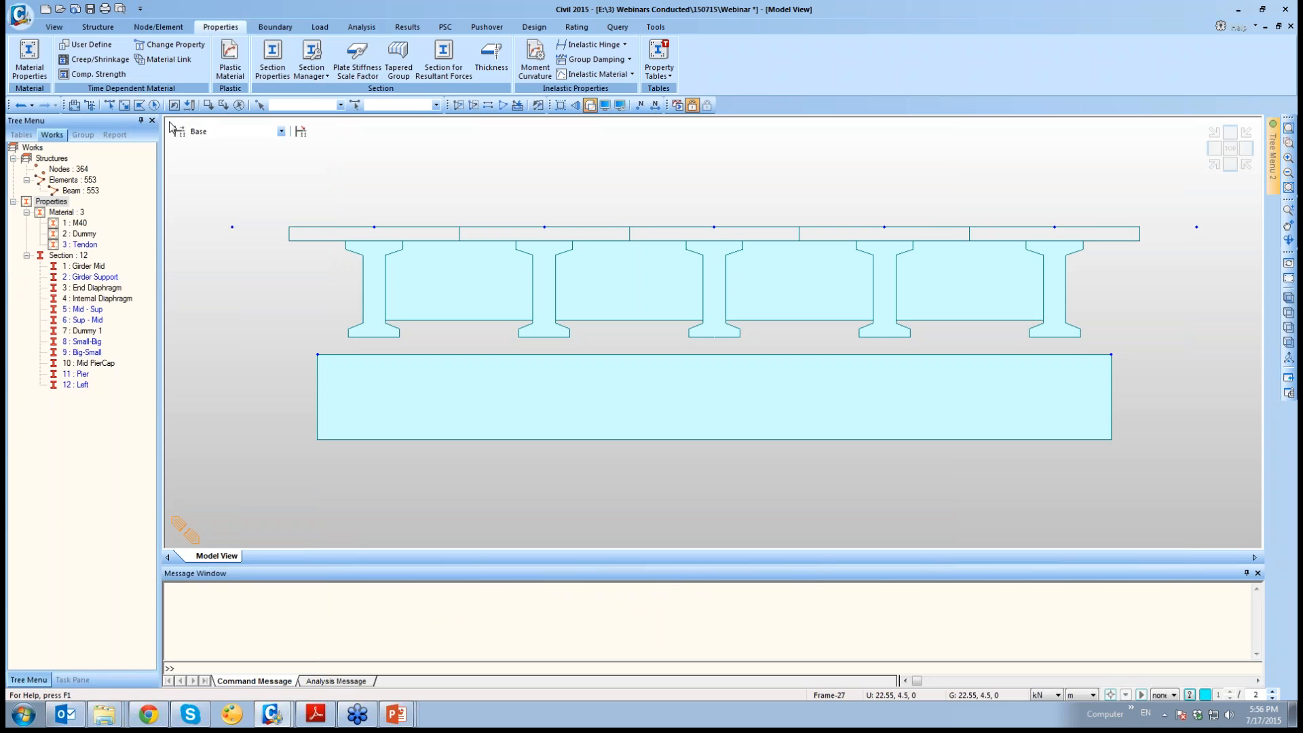
Clear the selection, select all elements using the Girder Mid section and show only those in the model view
left_click(131, 108)
left_click(383, 231)
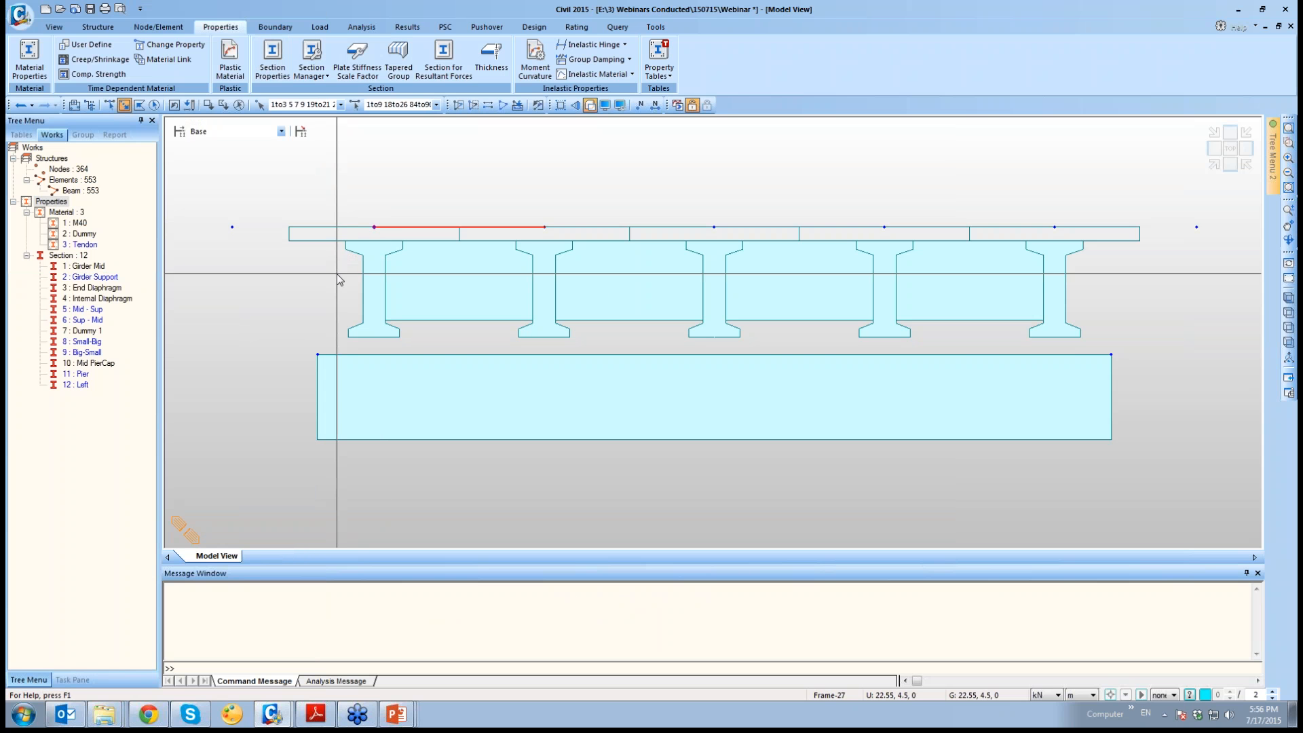
left_click(91, 267)
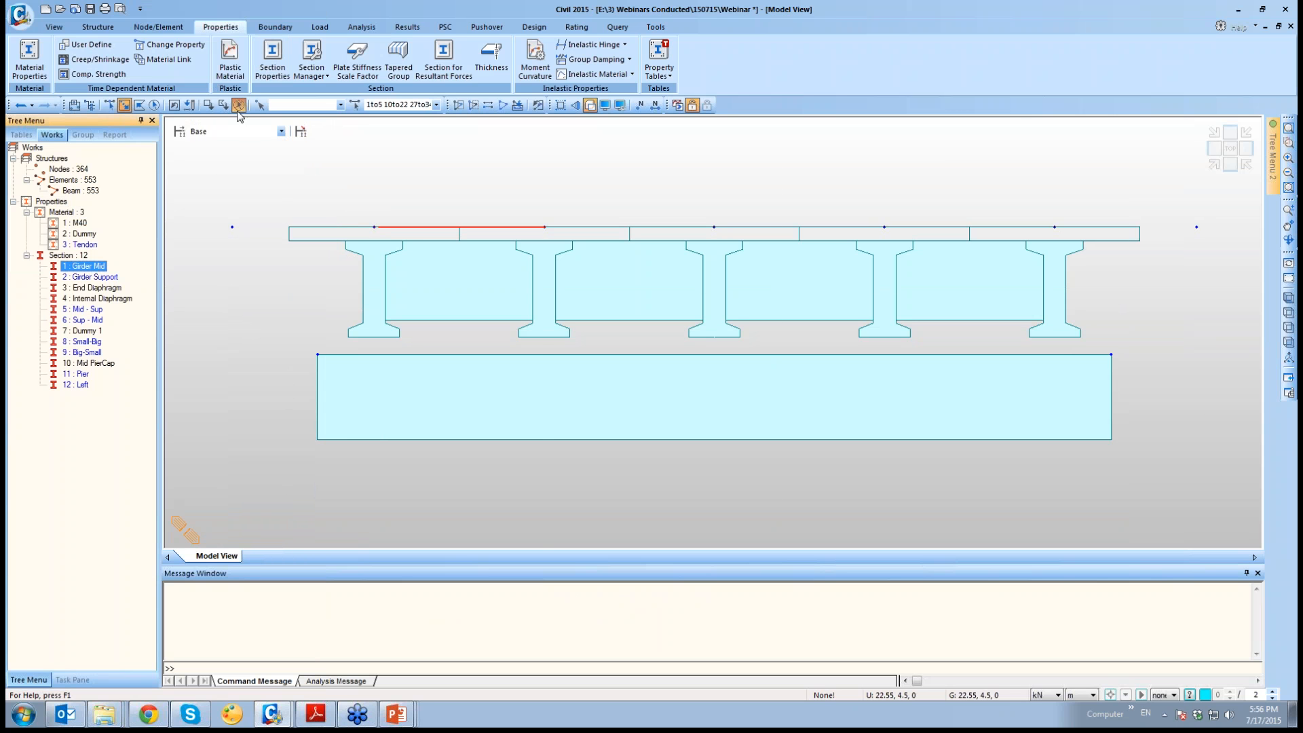
left_click(238, 106)
double_click(88, 270)
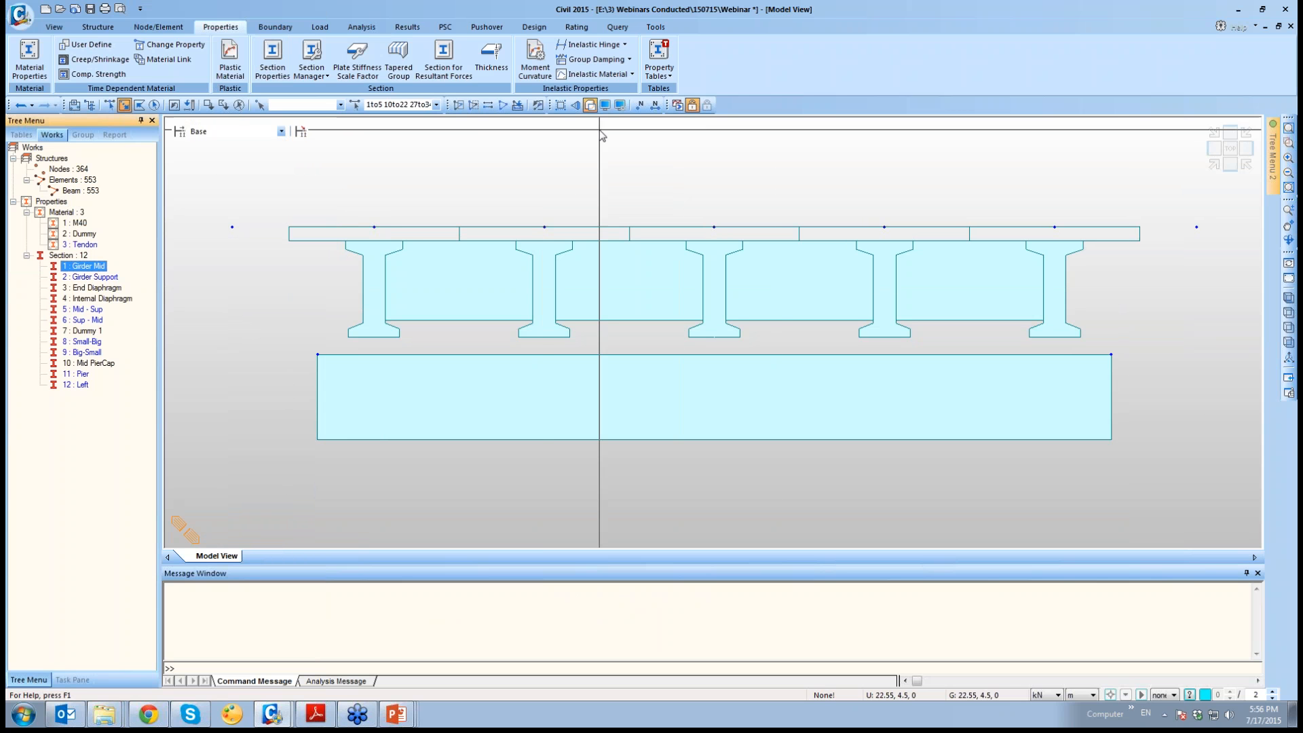
left_click(458, 106)
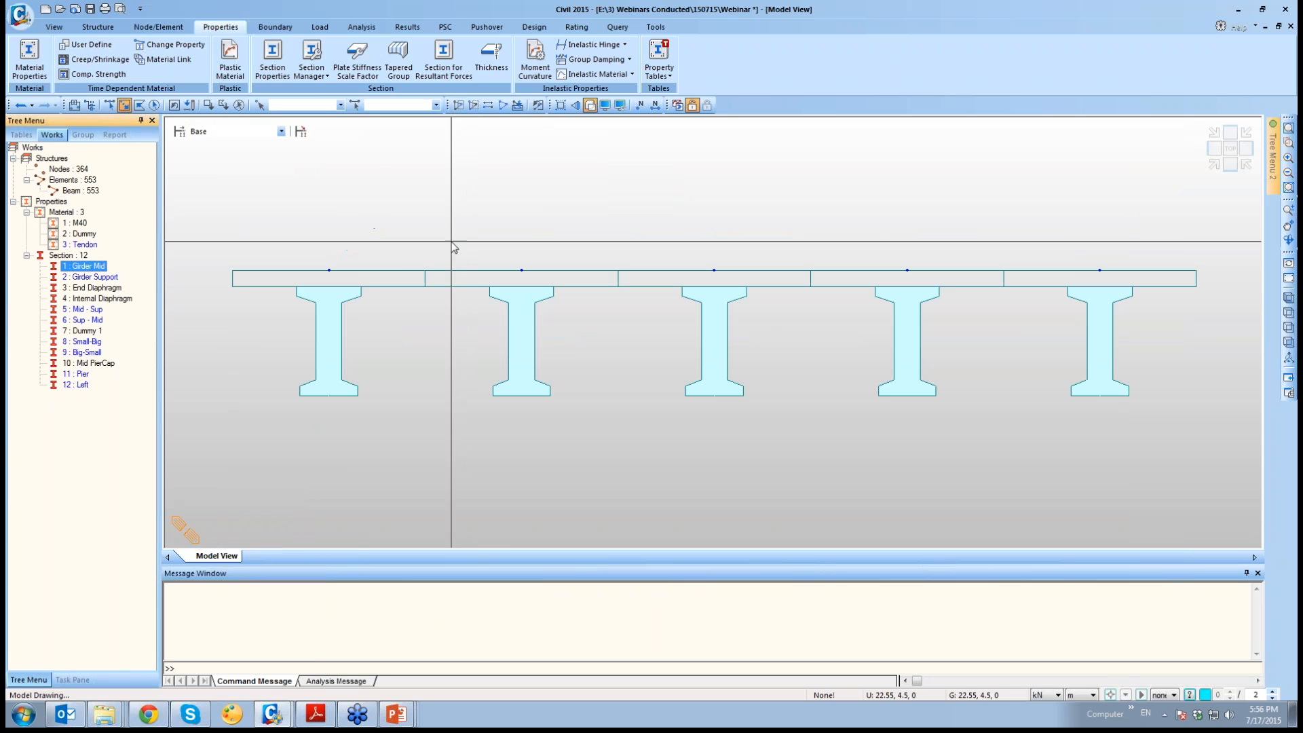
Assign the Left section to the leftmost girder's mid elements and reactivate the whole model
left_click_drag(403, 249, 311, 303)
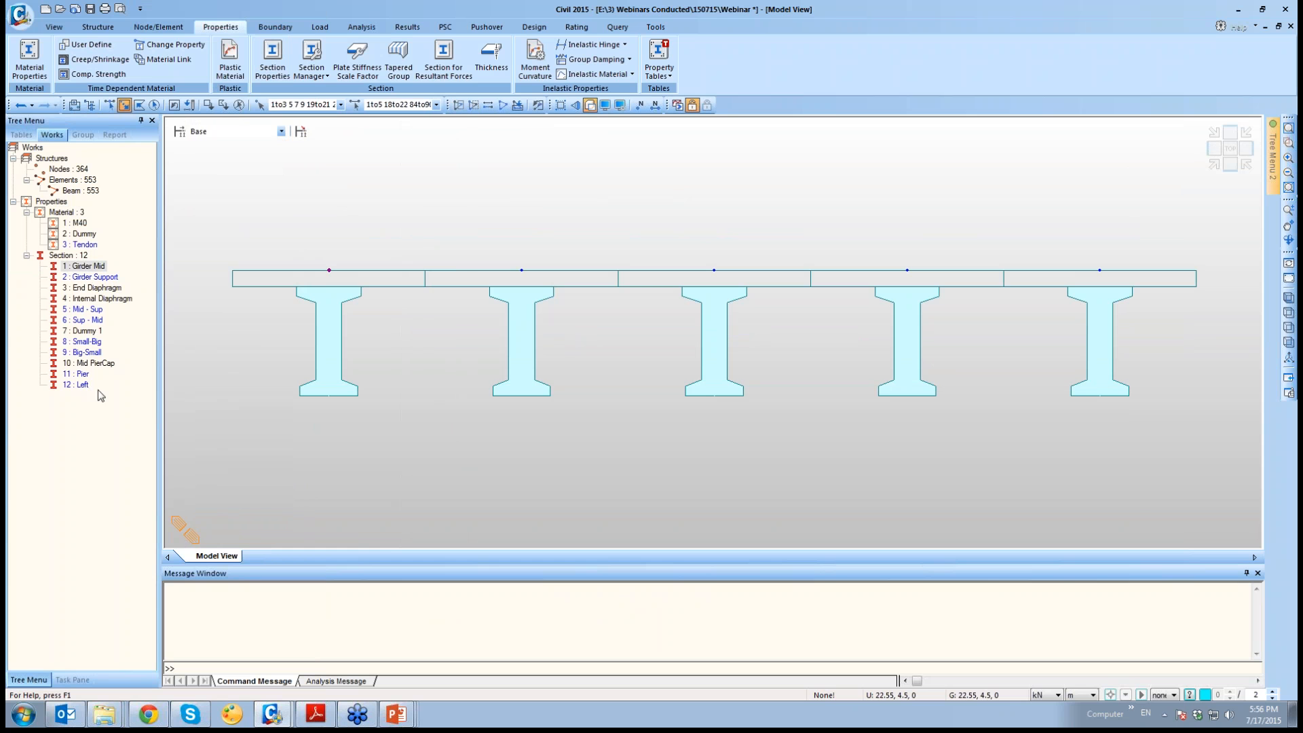
left_click_drag(90, 385, 339, 358)
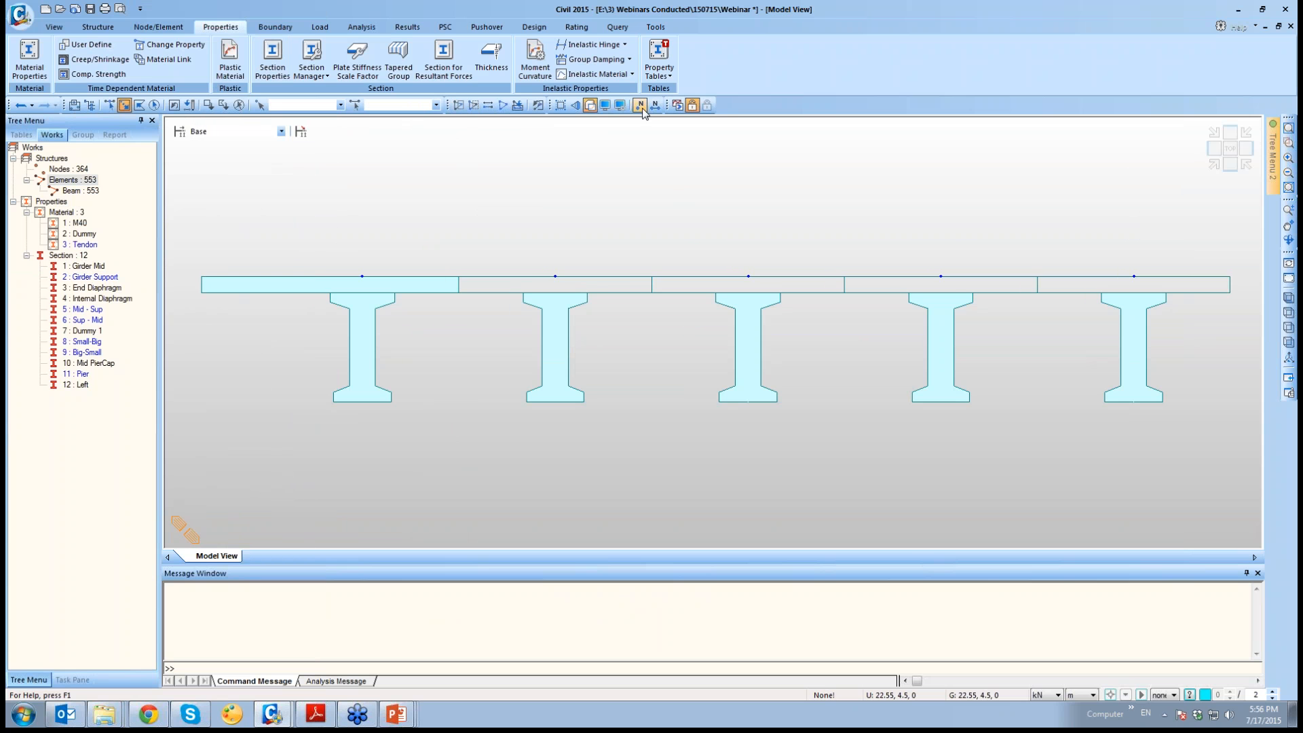
left_click(502, 111)
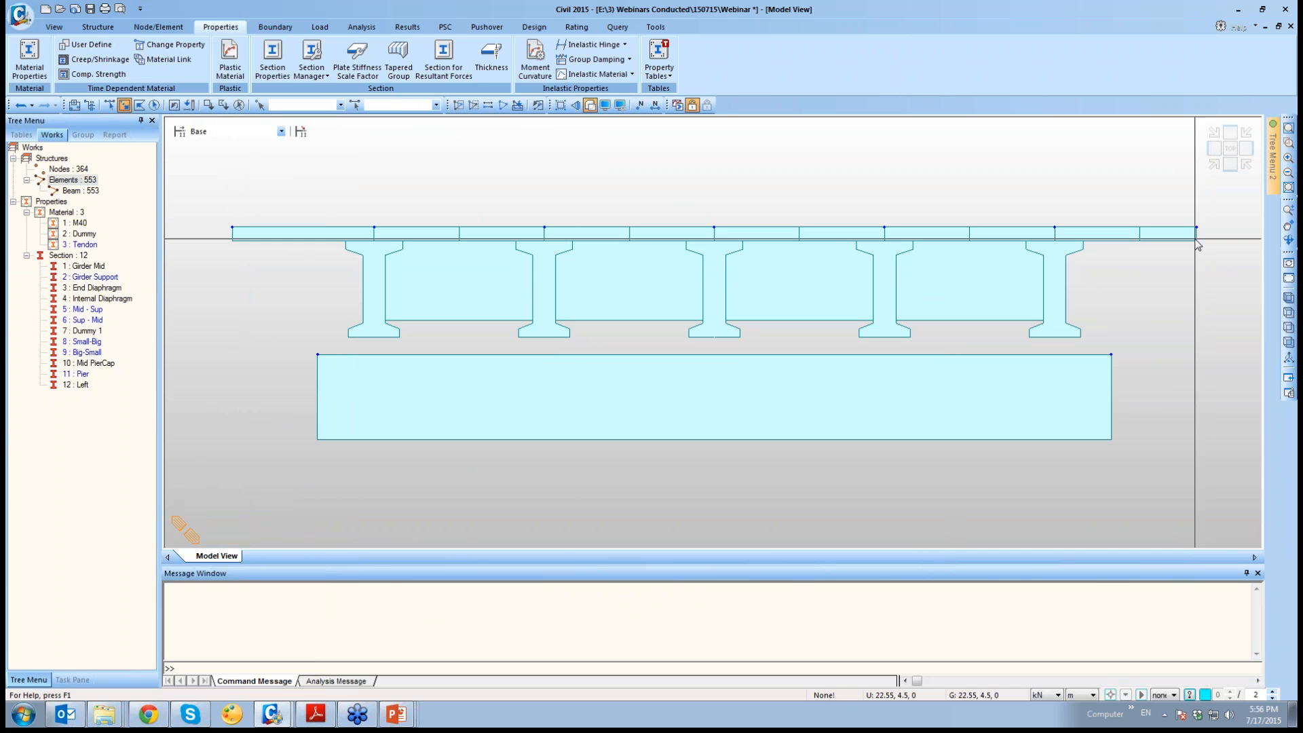
Hide all elements made of the Dummy material and show the bridge in isometric view
double_click(84, 233)
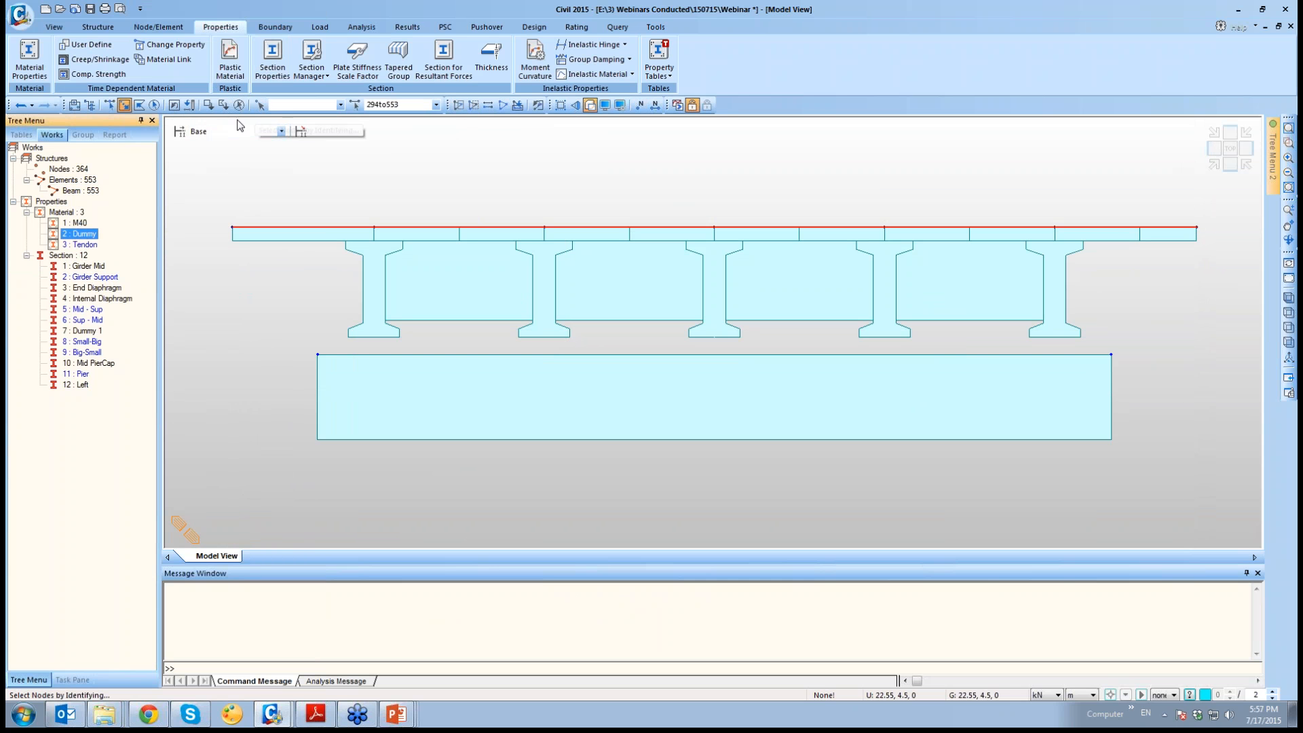
left_click(474, 106)
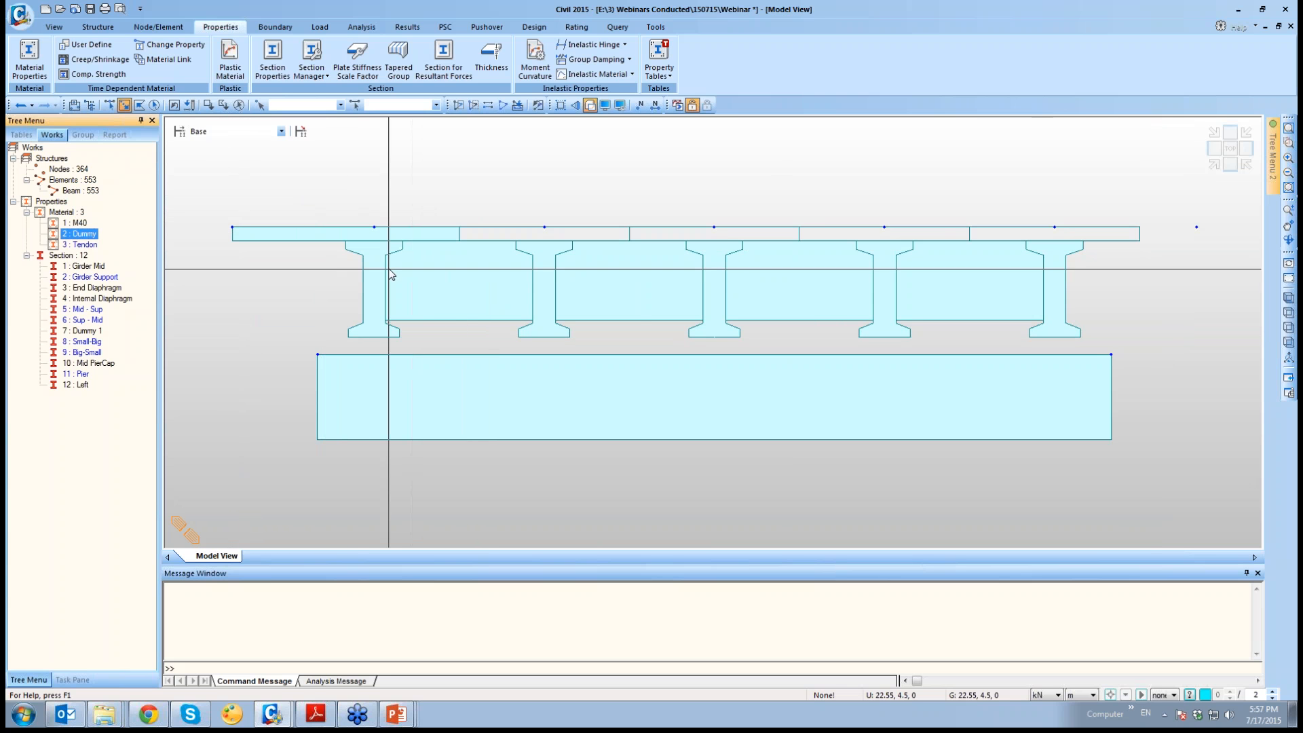
left_click(1289, 297)
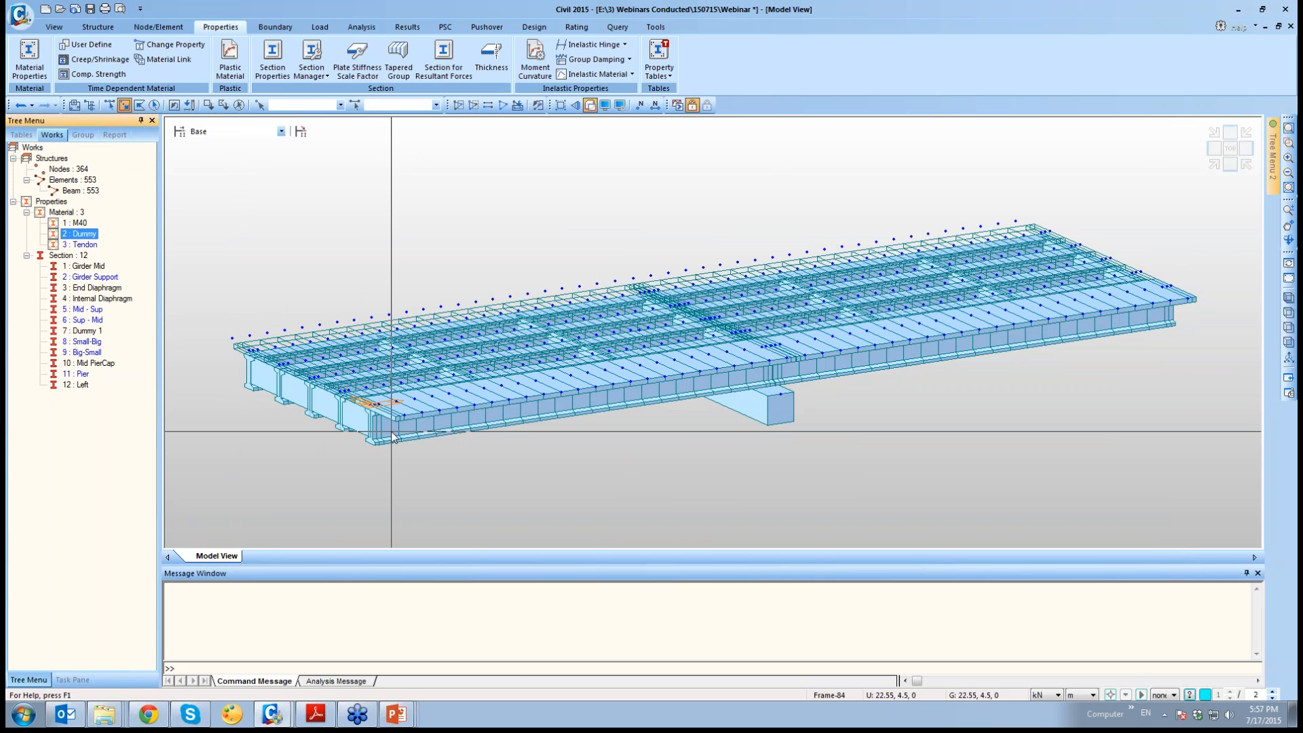
Open Final I Girder Model.mcb from the 150715 folder and display it with hidden-surface rendering
left_click(285, 720)
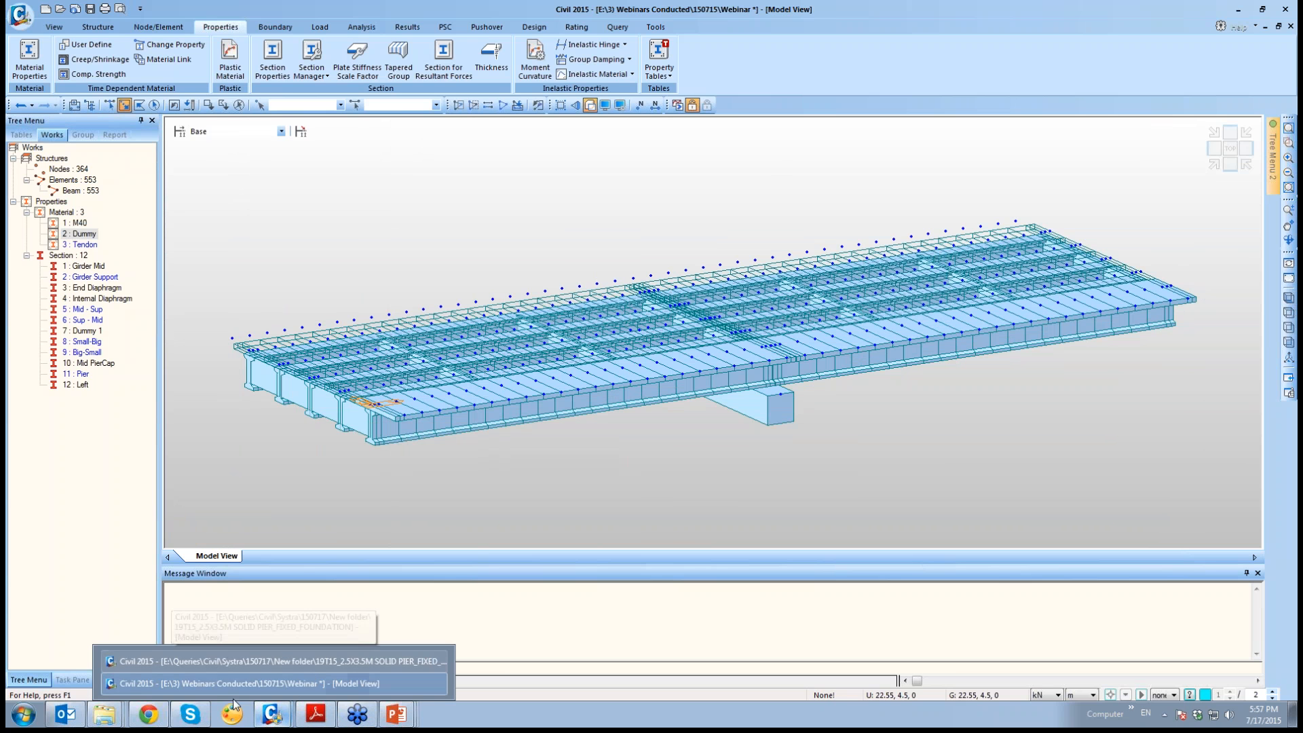
right_click(104, 714)
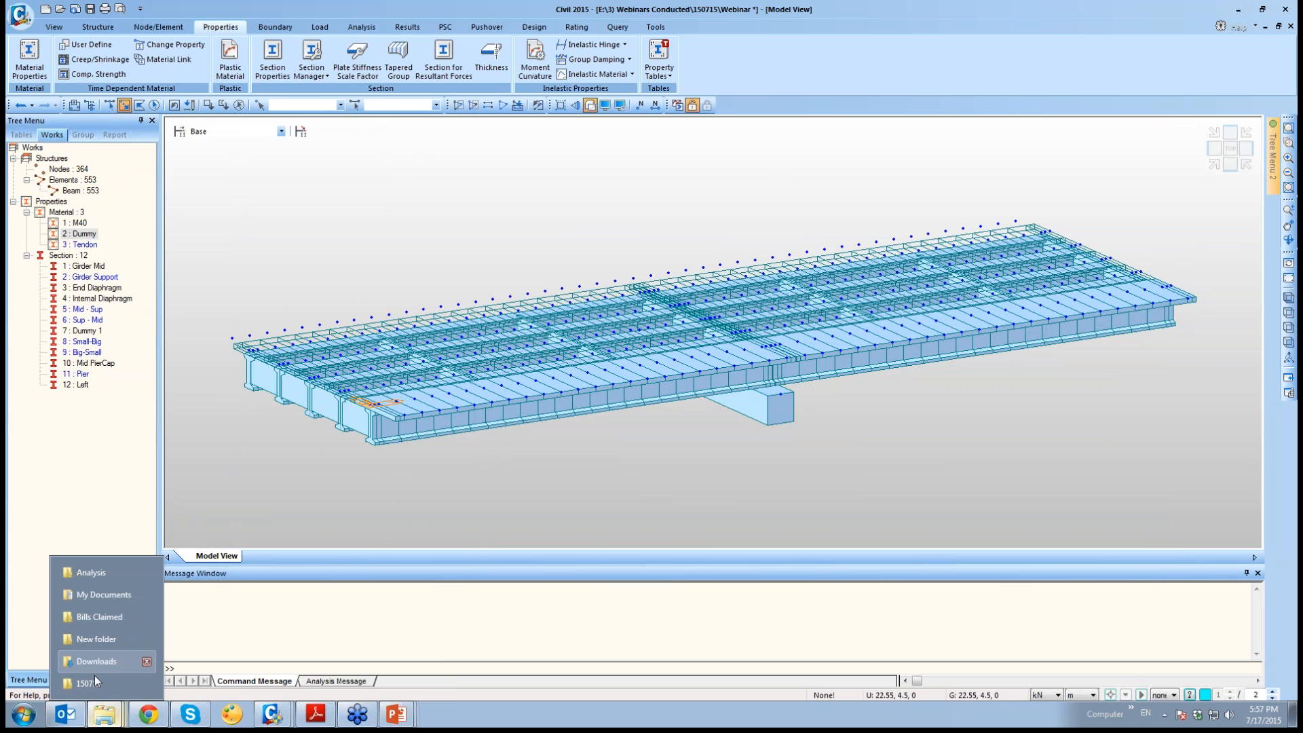
left_click(94, 682)
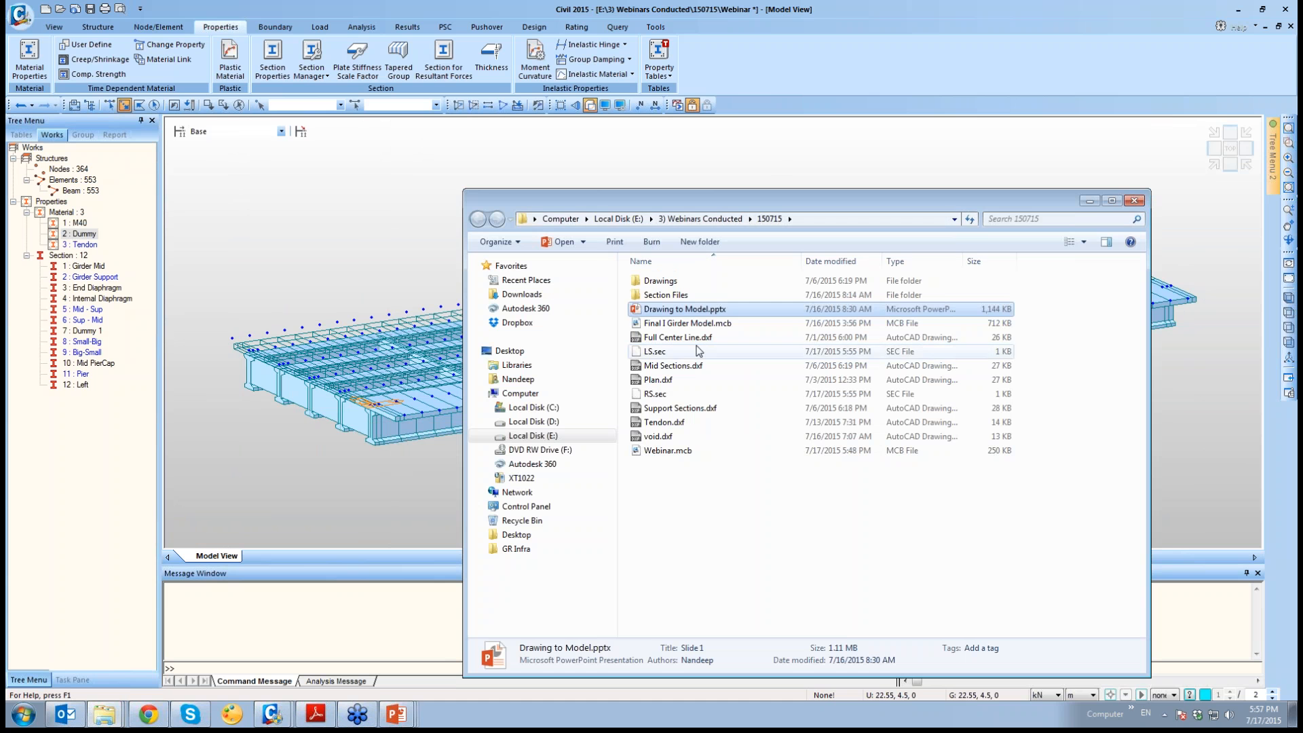
left_click(731, 325)
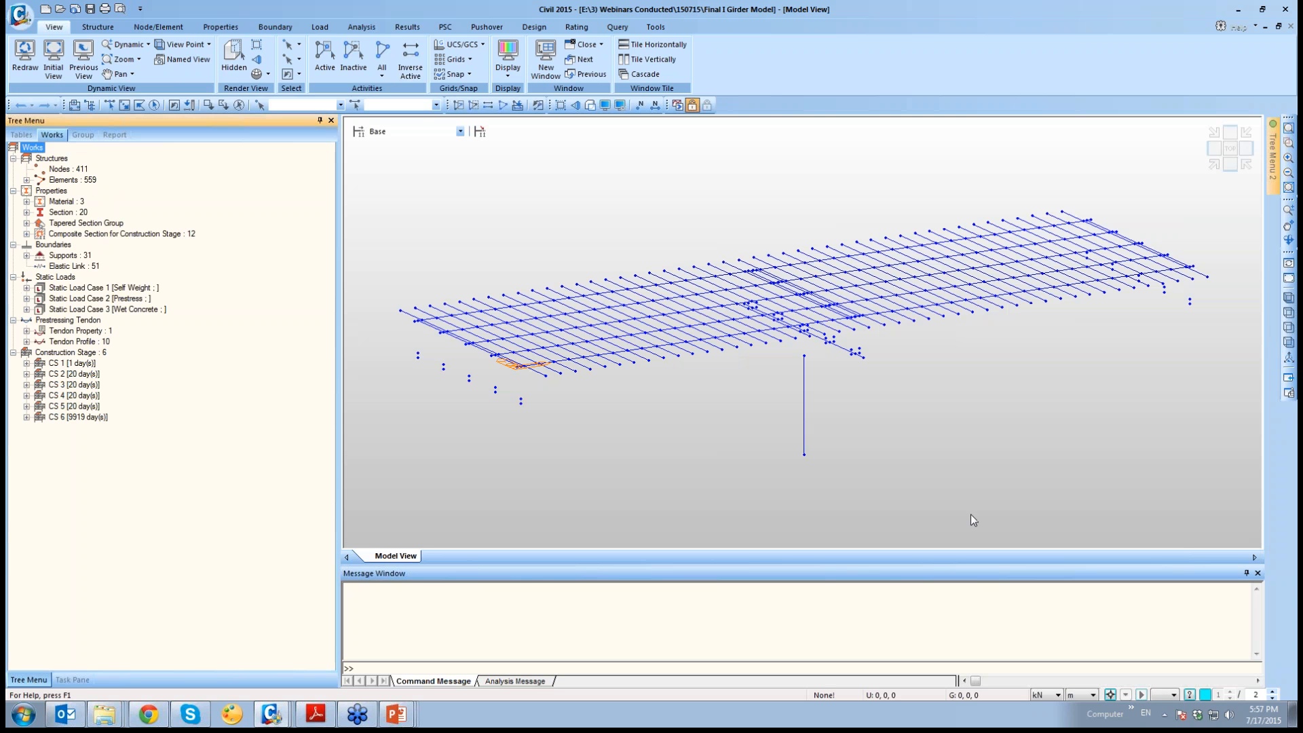
left_click(590, 105)
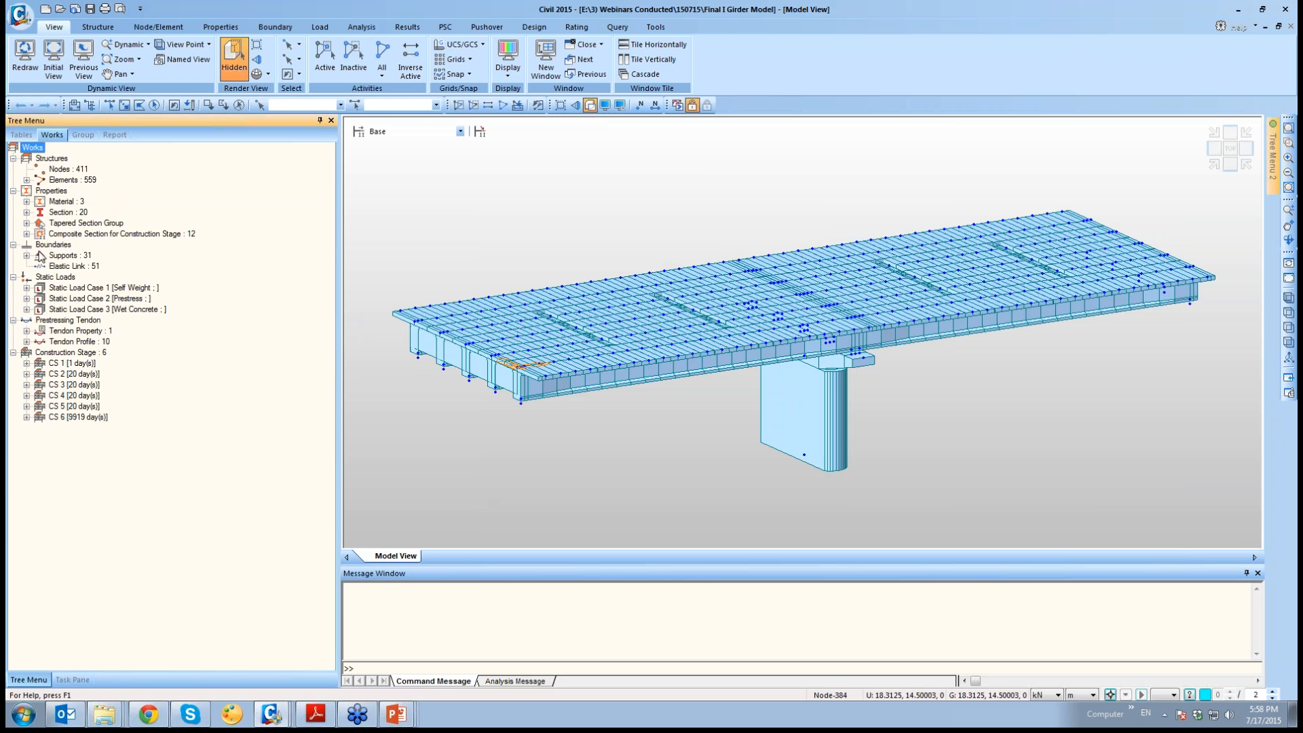
Review the properties and offset of the Mid Left section without changing them
left_click(26, 213)
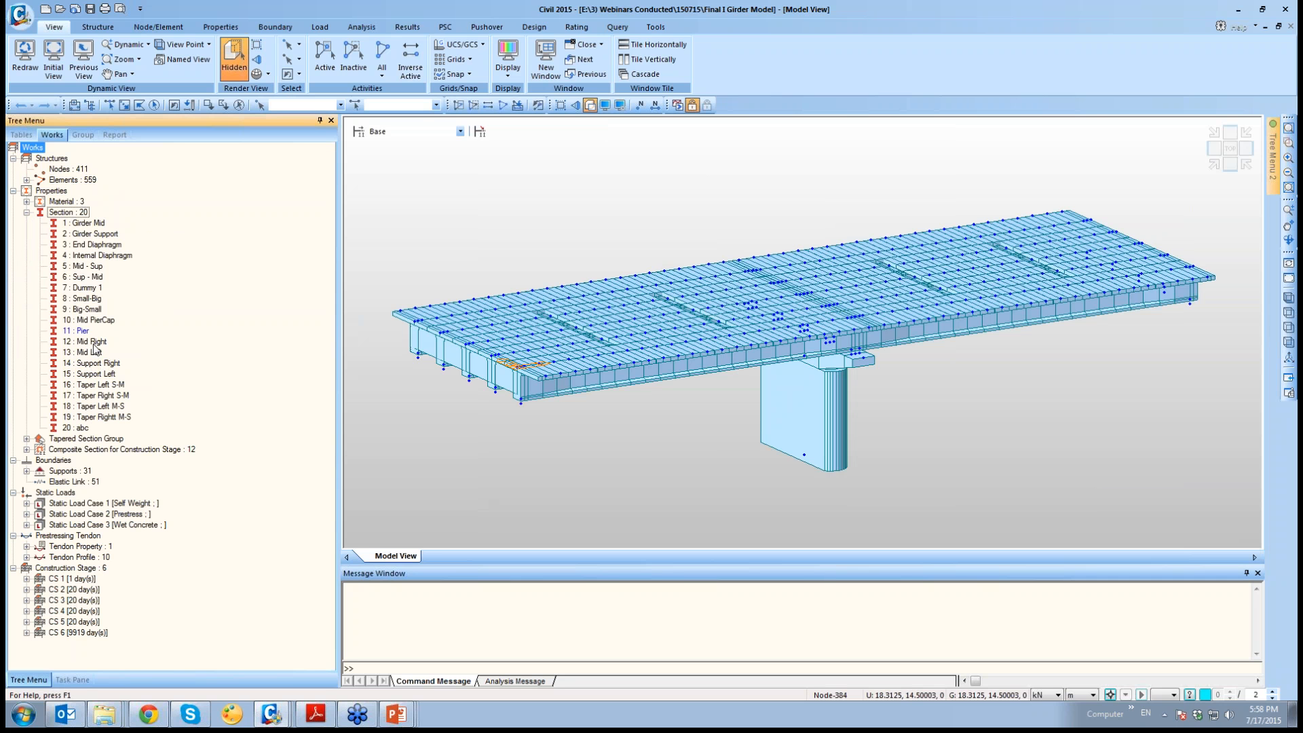
left_click(93, 354)
right_click(93, 354)
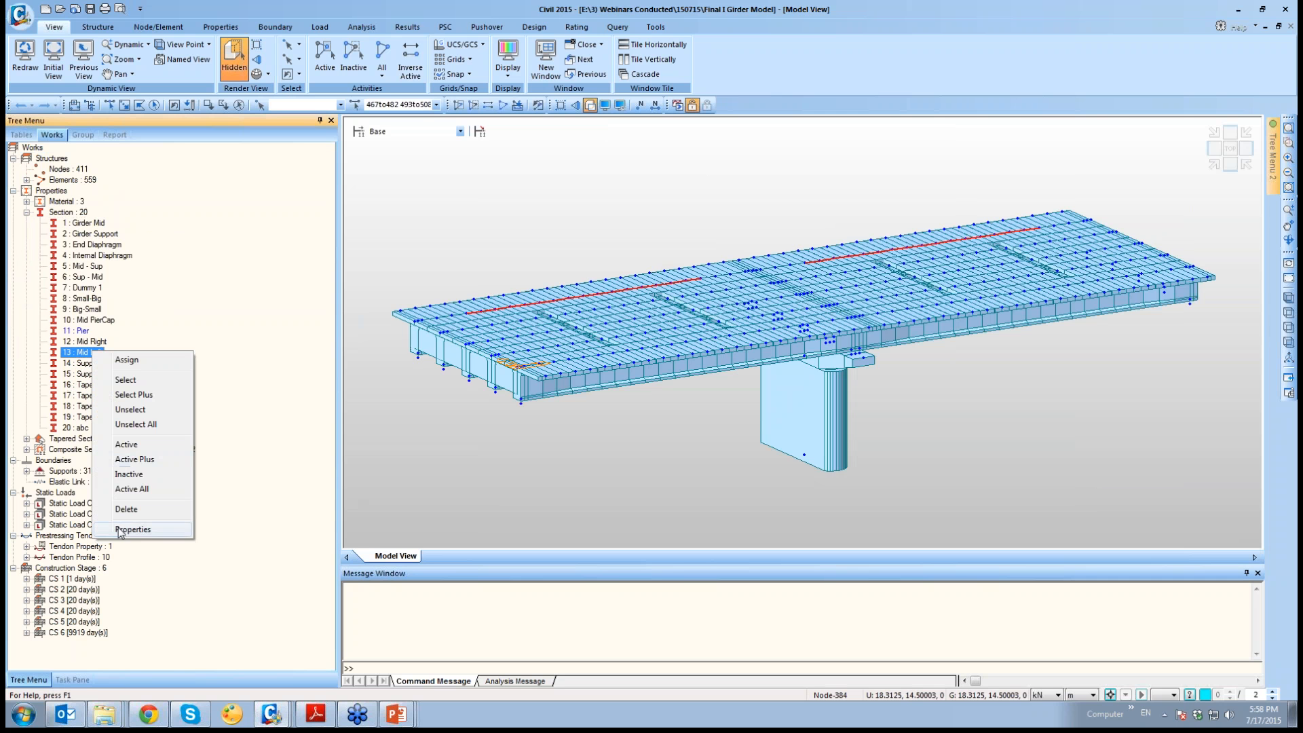
left_click(125, 529)
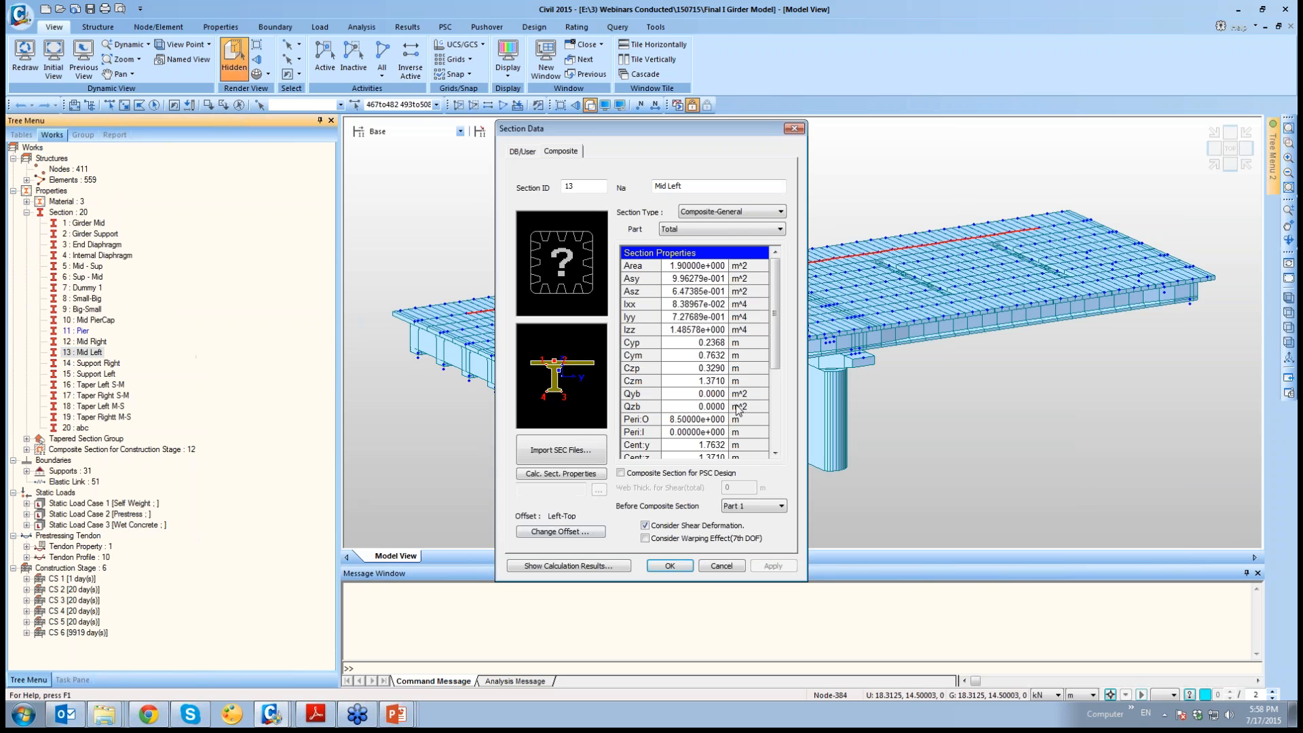
left_click(721, 566)
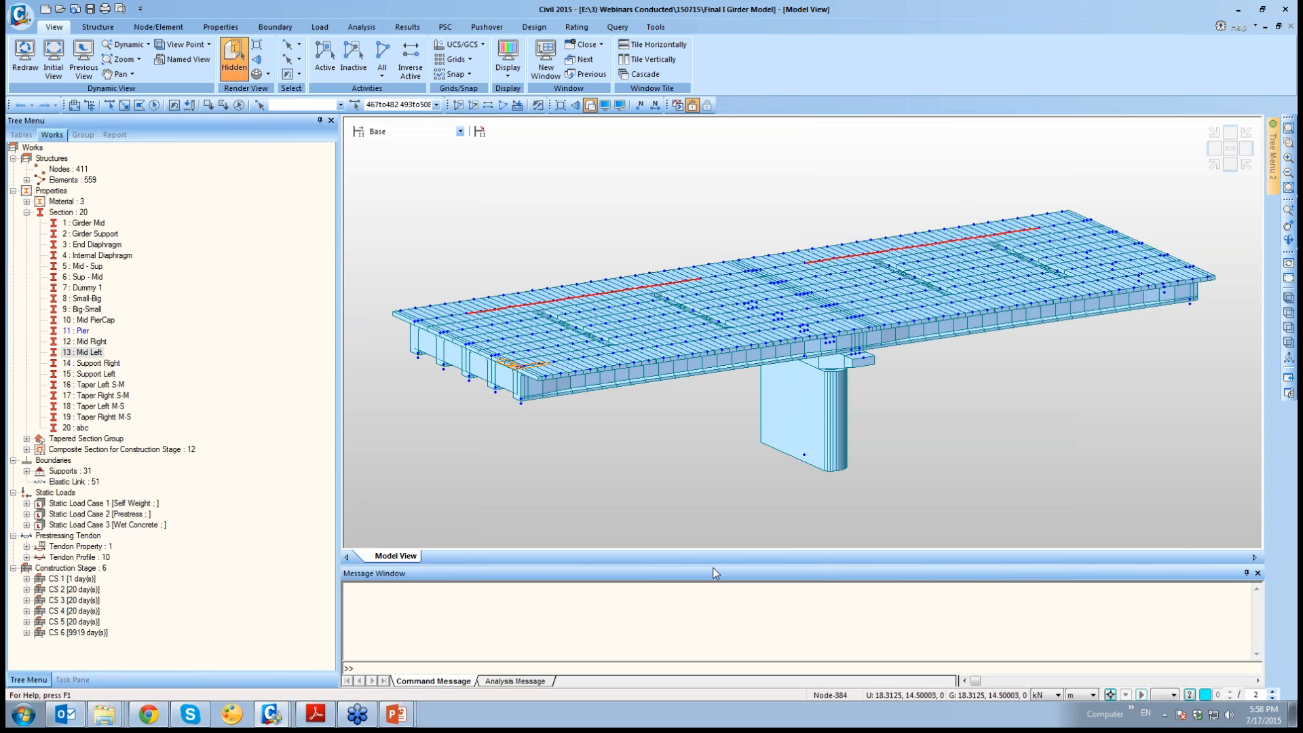
Review the properties and offset of the Support Right section without changing them
left_click(109, 365)
right_click(109, 366)
left_click(150, 546)
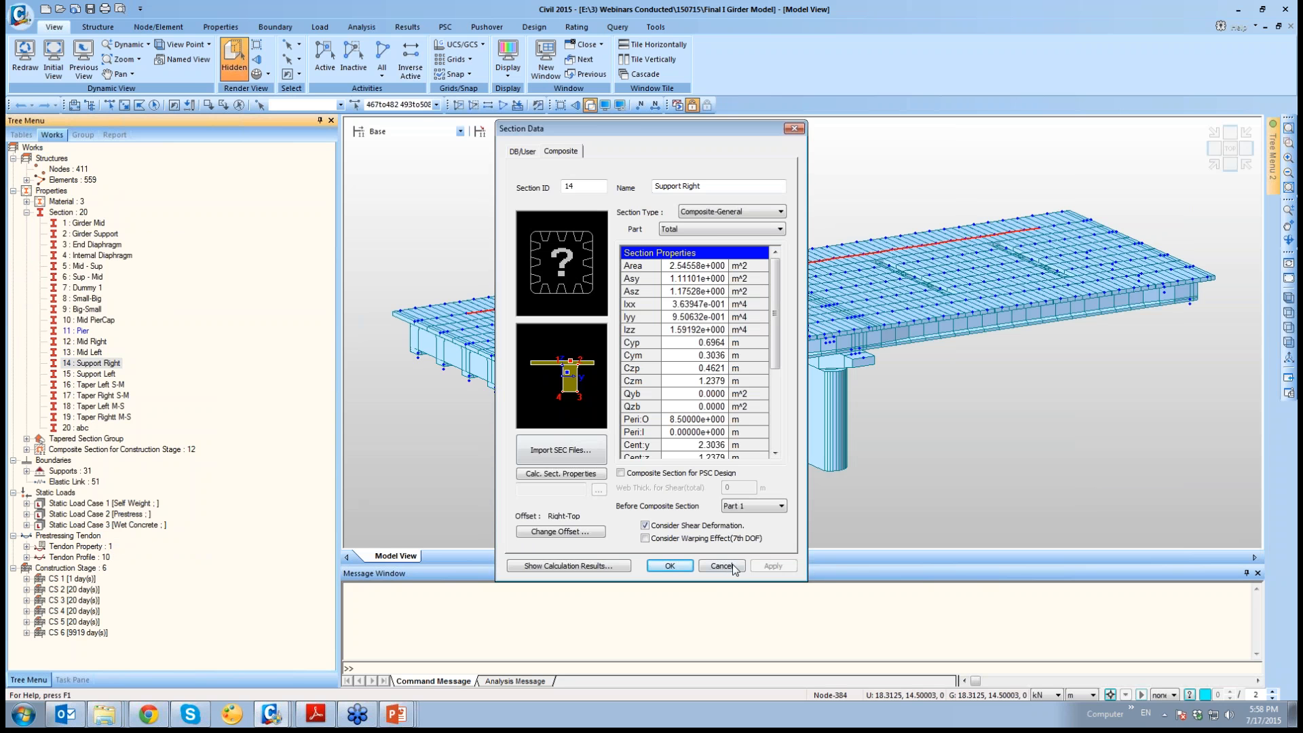
left_click(722, 566)
Start the Sectional Property Calculator and dismiss its initial settings
left_click(656, 27)
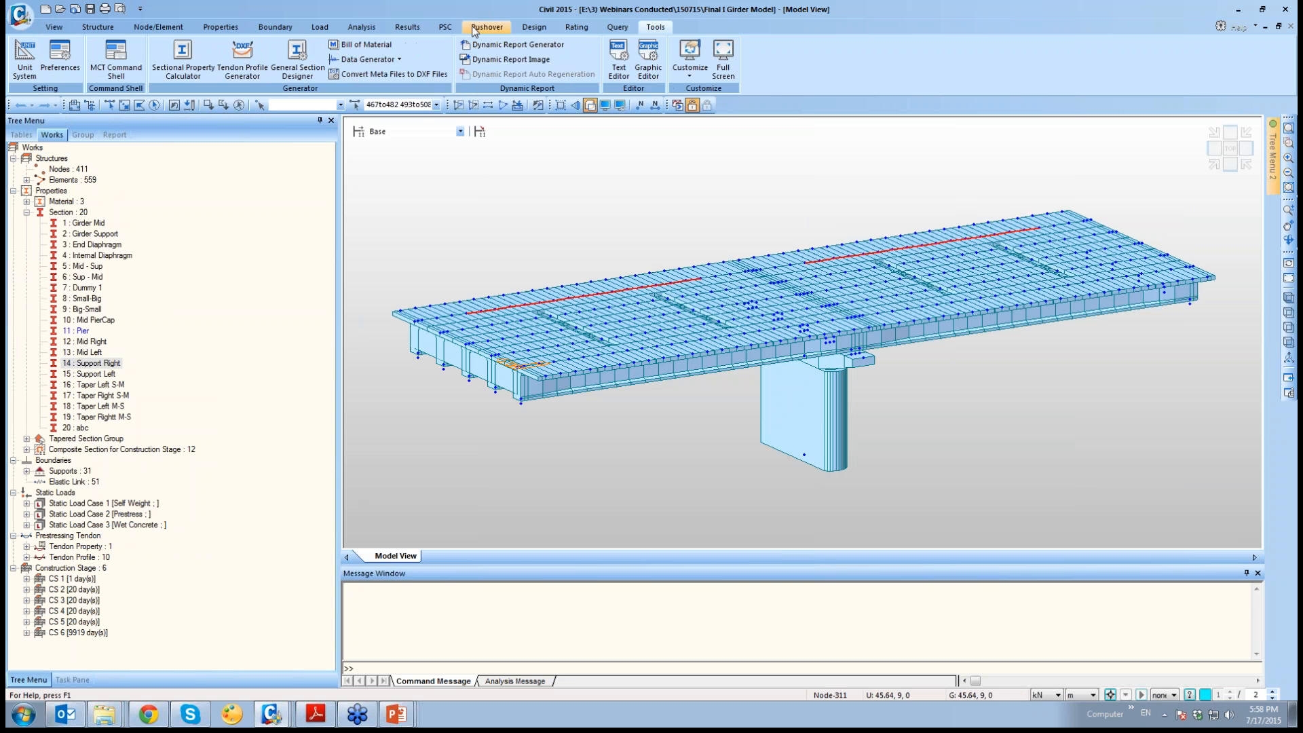
left_click(182, 55)
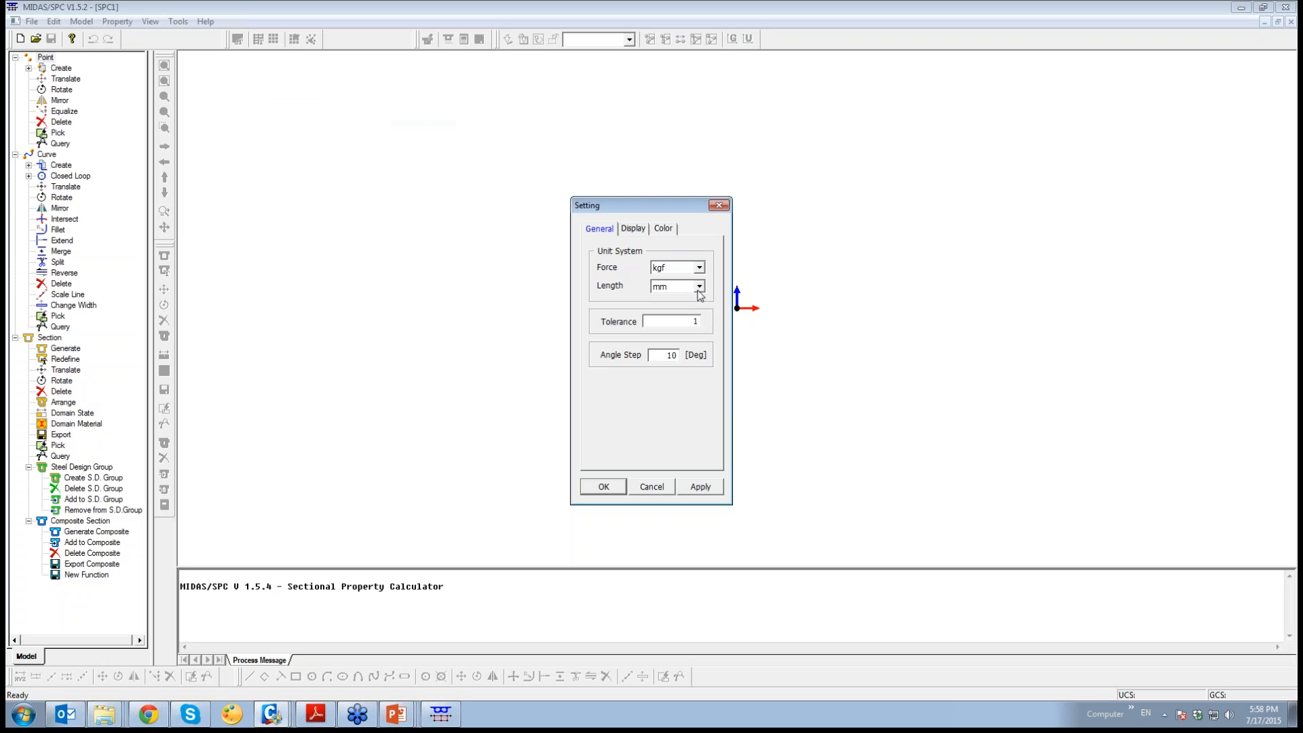
left_click(675, 488)
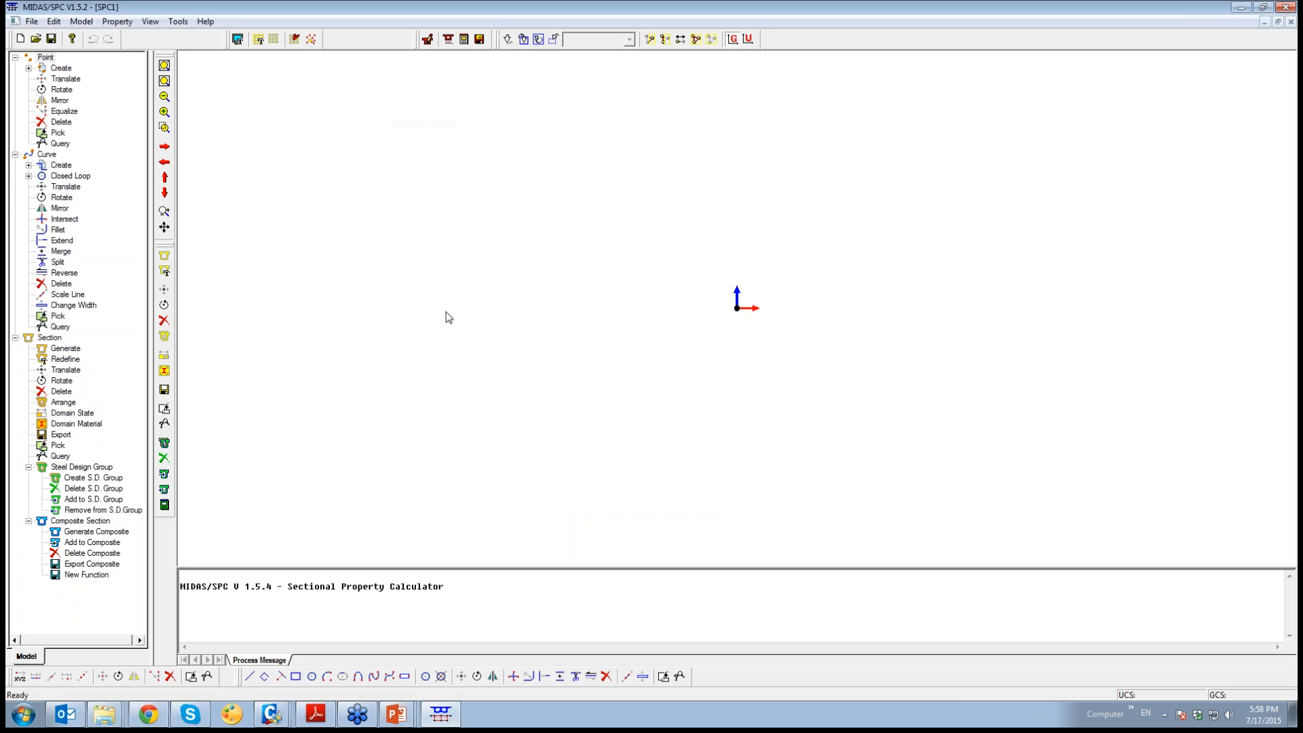
Open the Support Sections.spc project from the Section Files folder
left_click(35, 39)
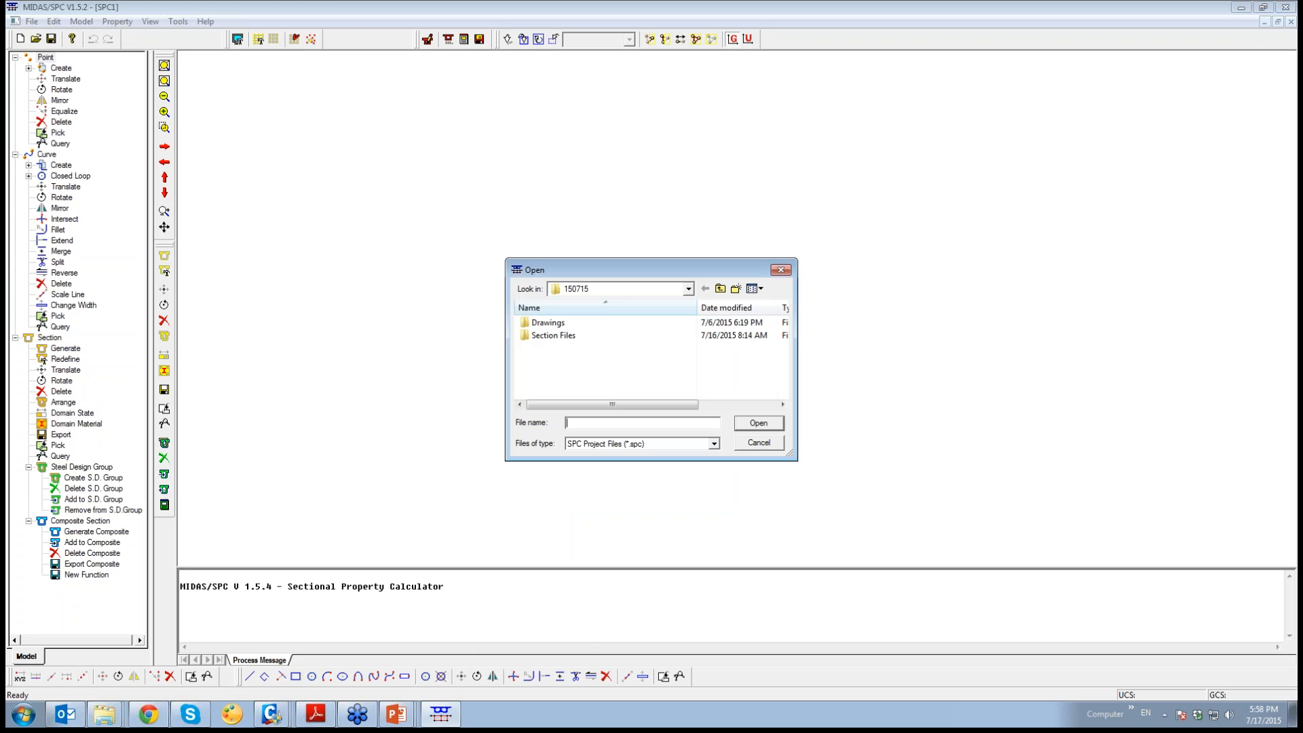
double_click(594, 340)
left_click(598, 335)
left_click(758, 424)
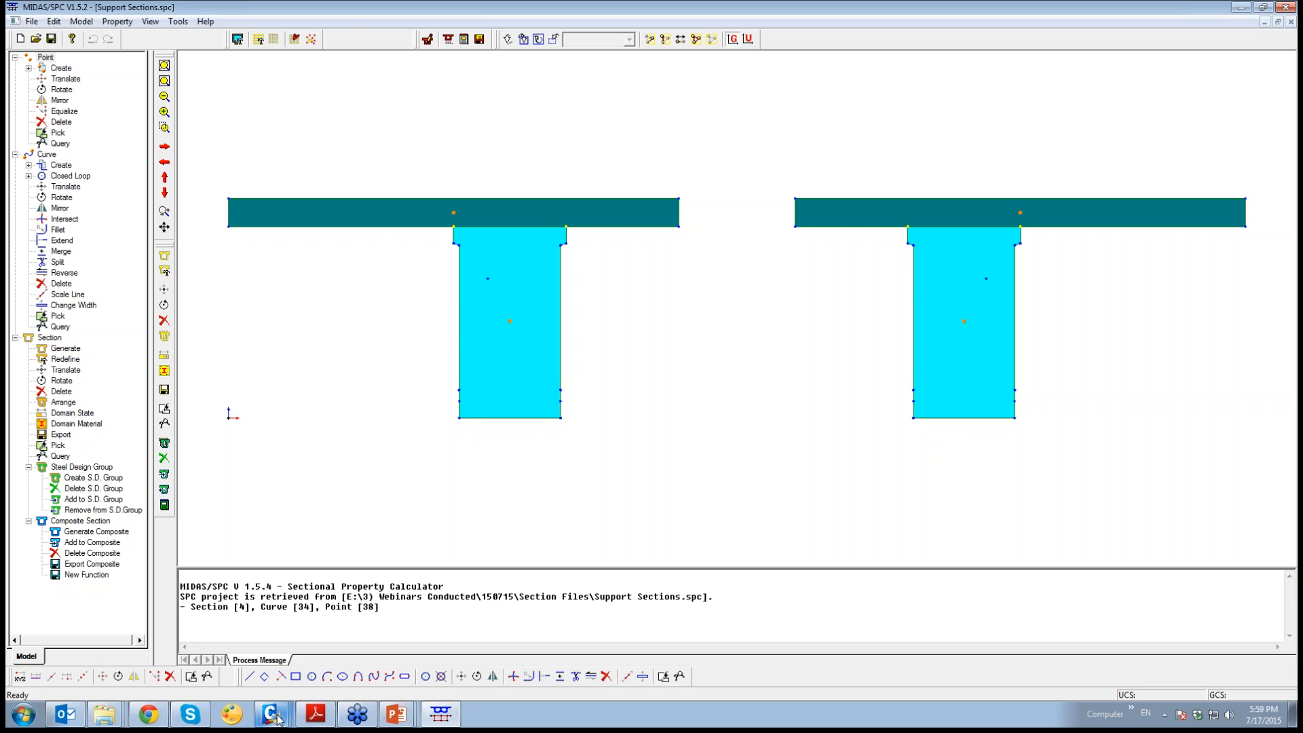
Switch to the Final I Girder Model in midas Civil and open its list of section properties
mouse_move(270, 721)
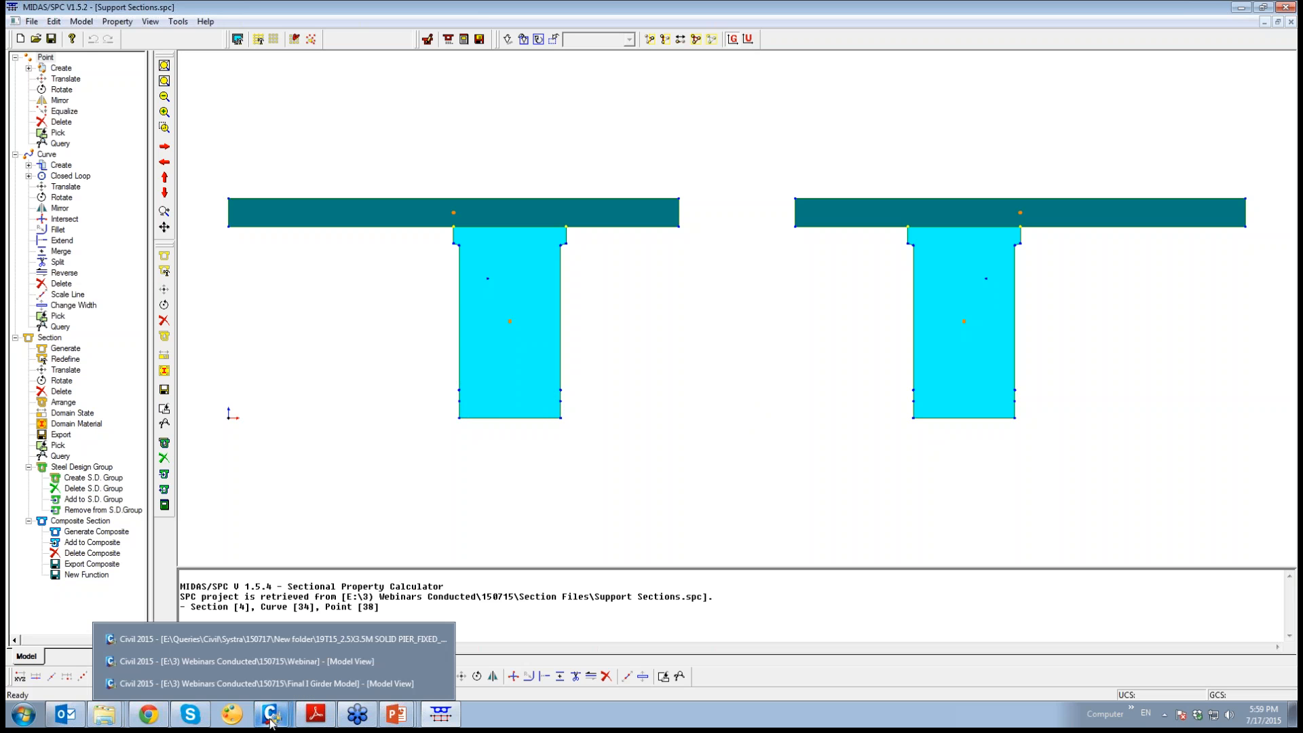
left_click(283, 683)
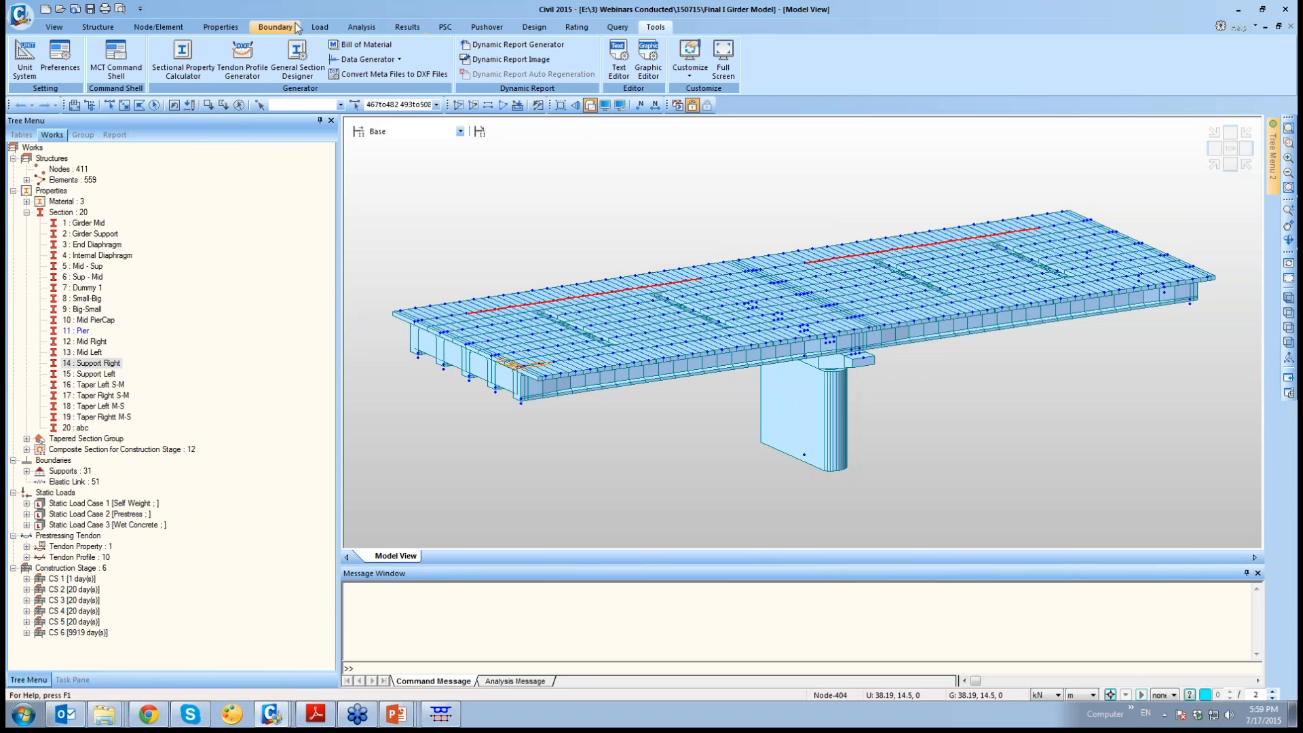
left_click(221, 27)
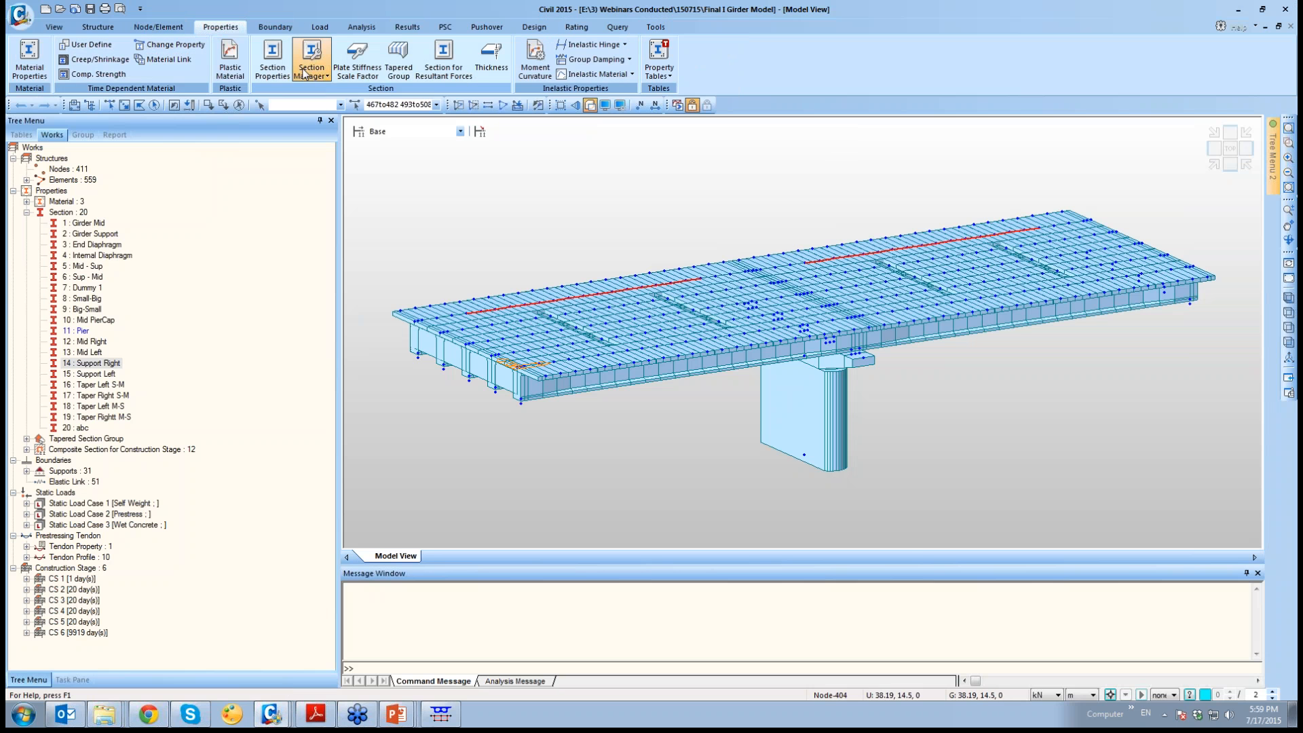
left_click(272, 58)
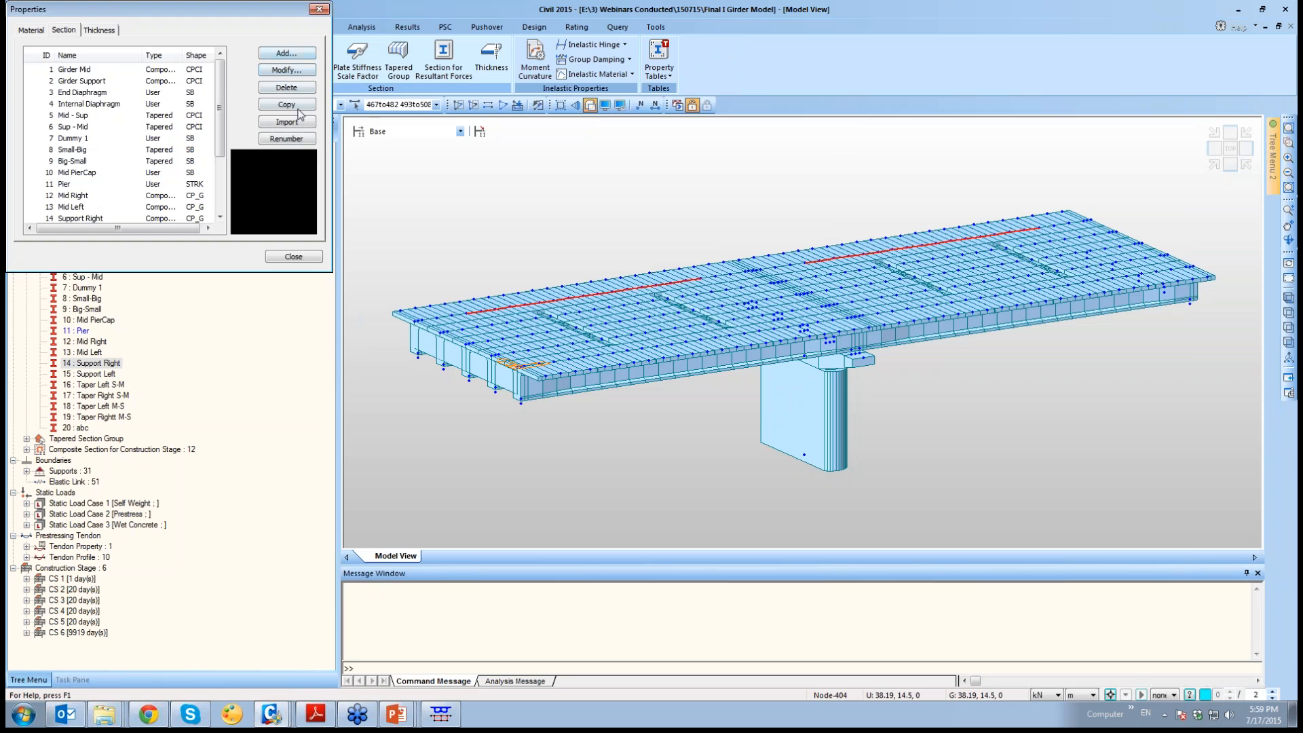
Start adding a new tapered section of the Composite General Section type
left_click(287, 54)
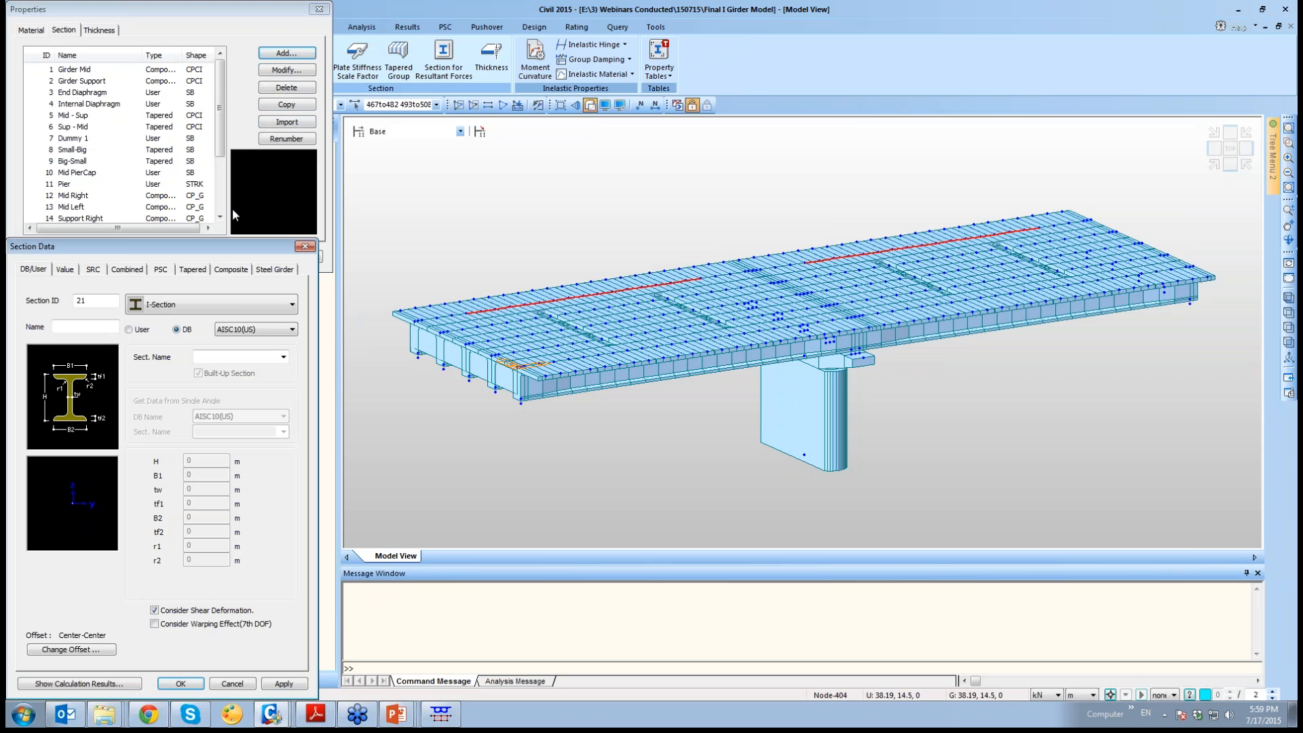
left_click(193, 269)
left_click(294, 305)
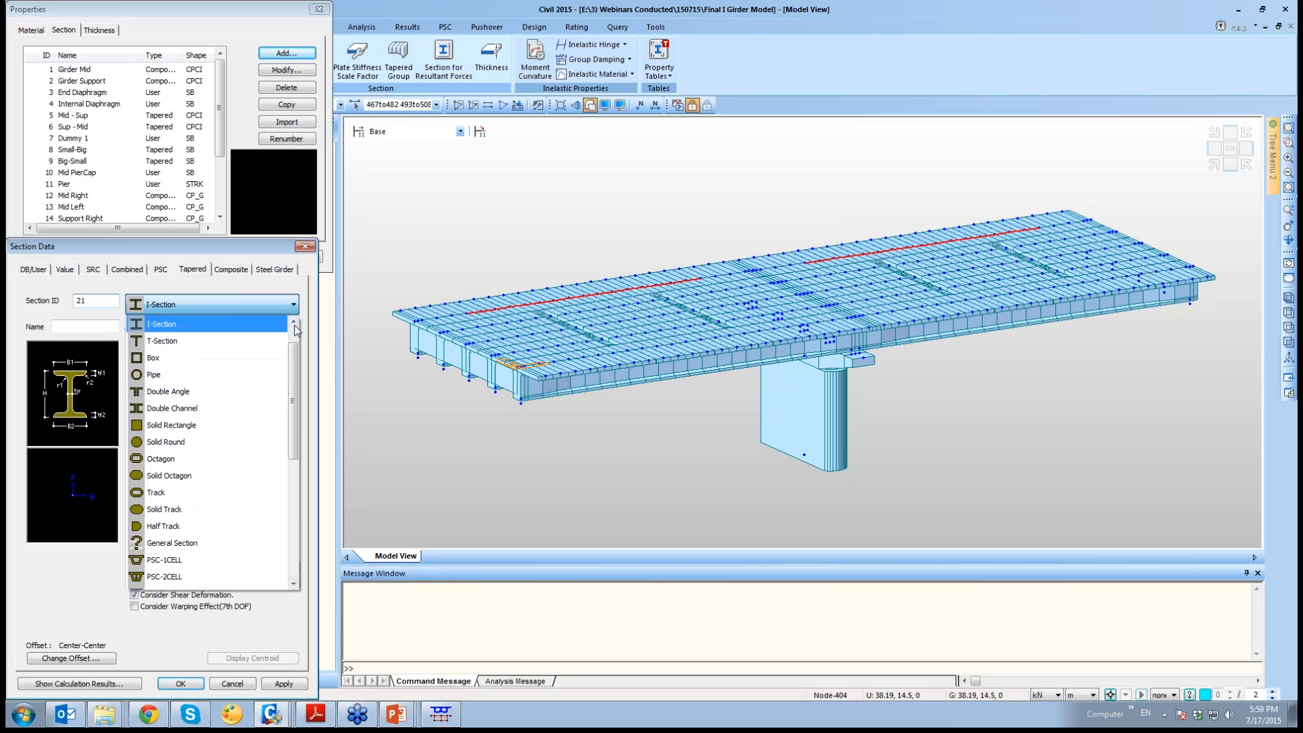
left_click_drag(293, 327, 297, 543)
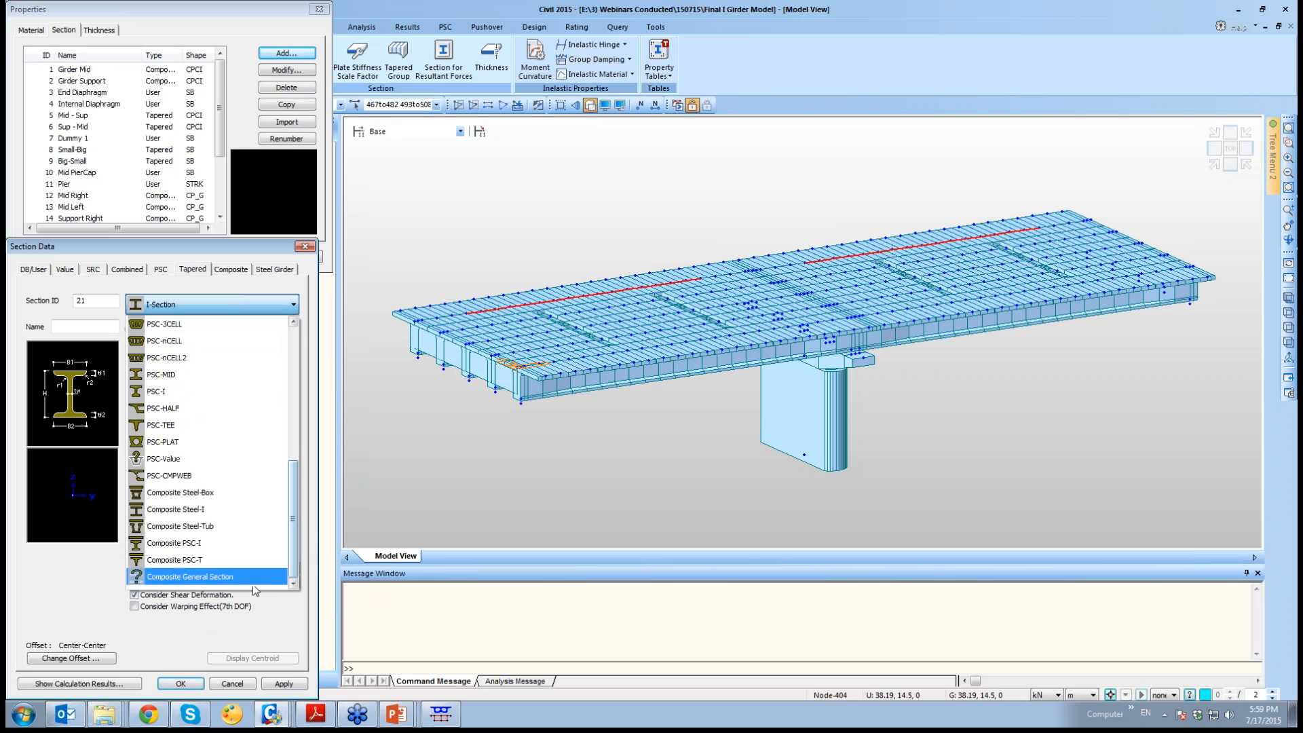
left_click(226, 577)
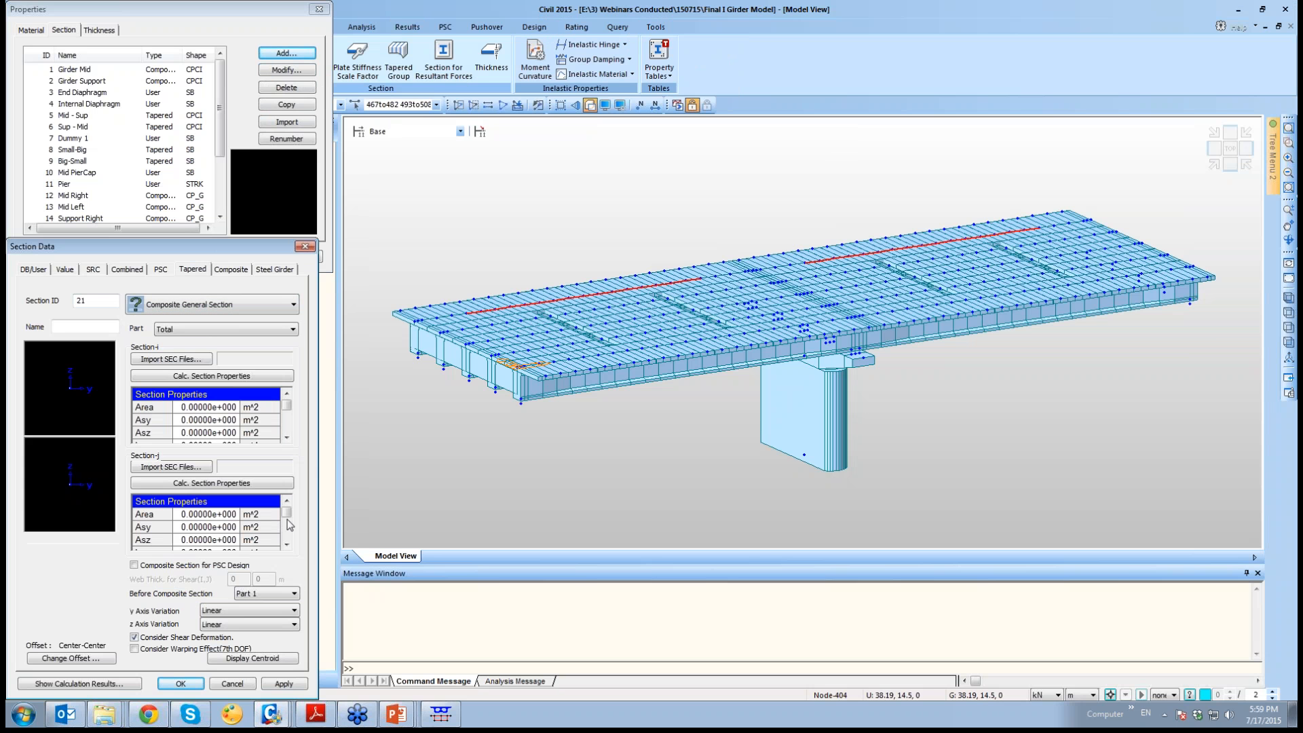
Import LS.sec for section-i and RS.sec for section-j of the new tapered section
left_click(175, 360)
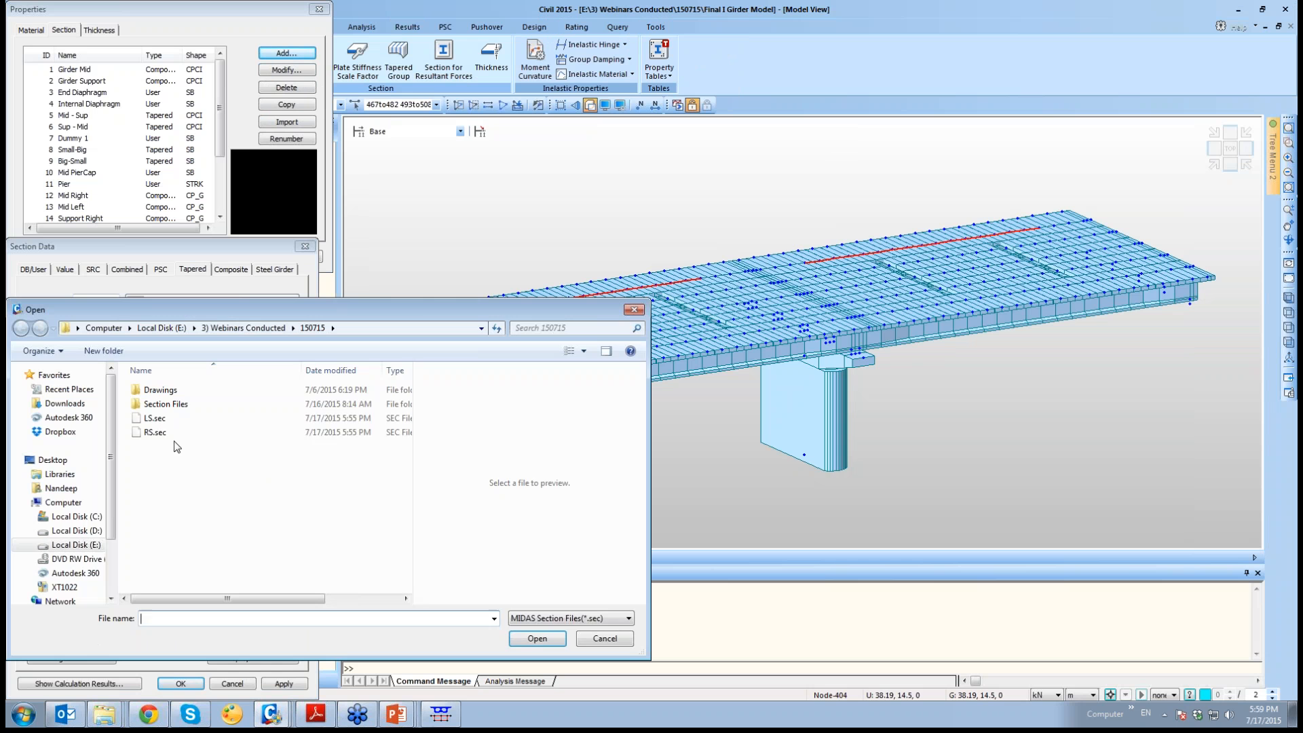
left_click(155, 418)
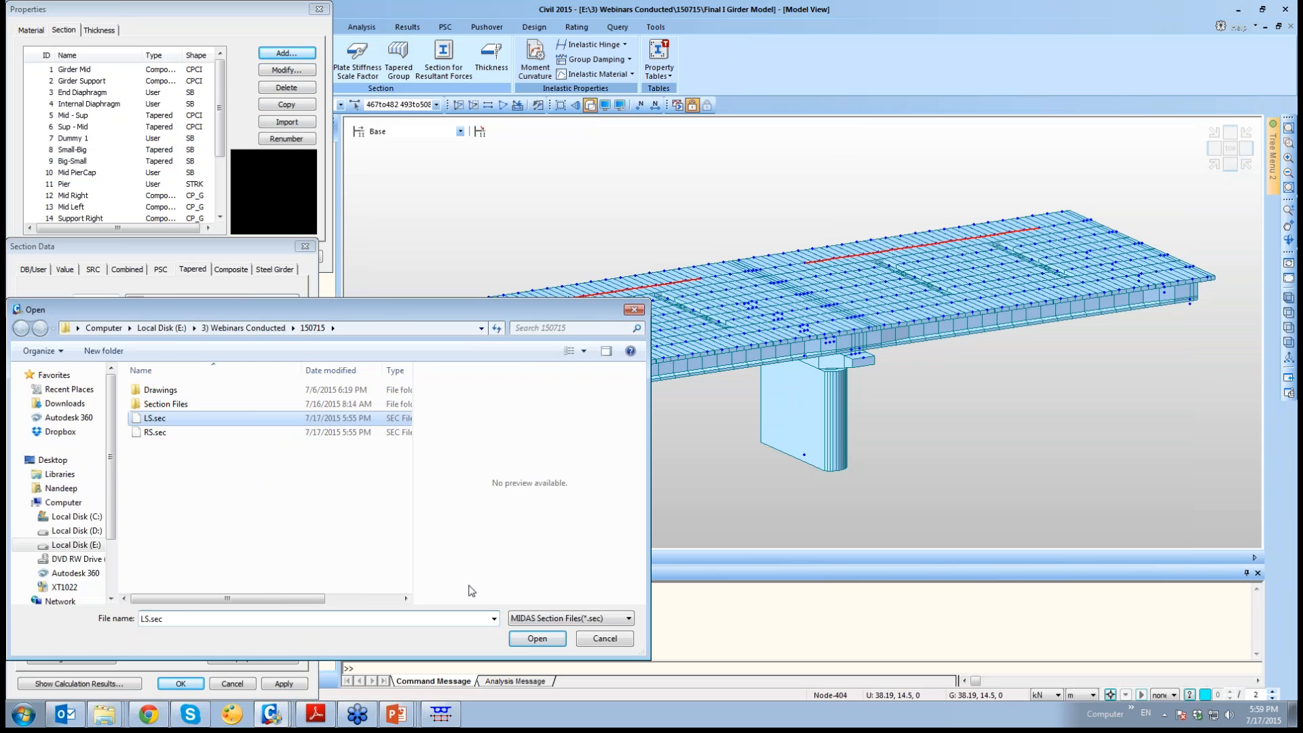
left_click(537, 639)
left_click(133, 567)
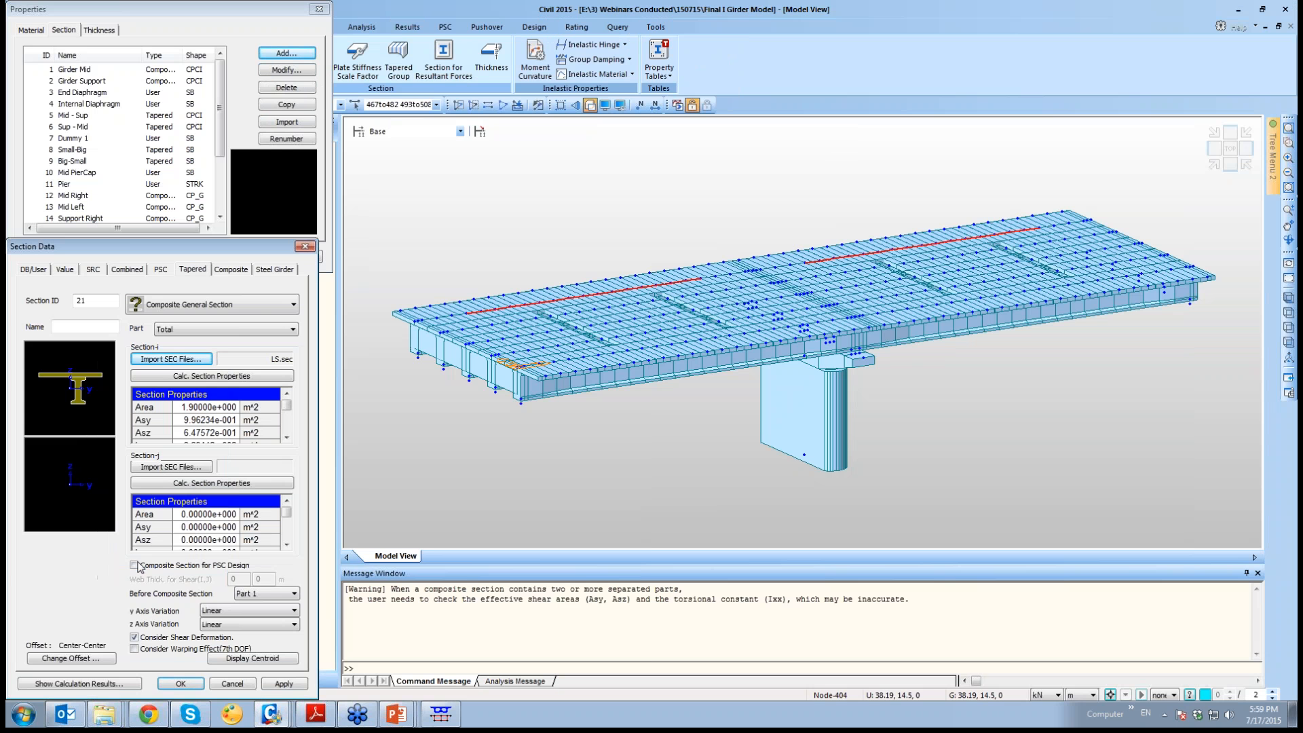
left_click(171, 467)
left_click(157, 433)
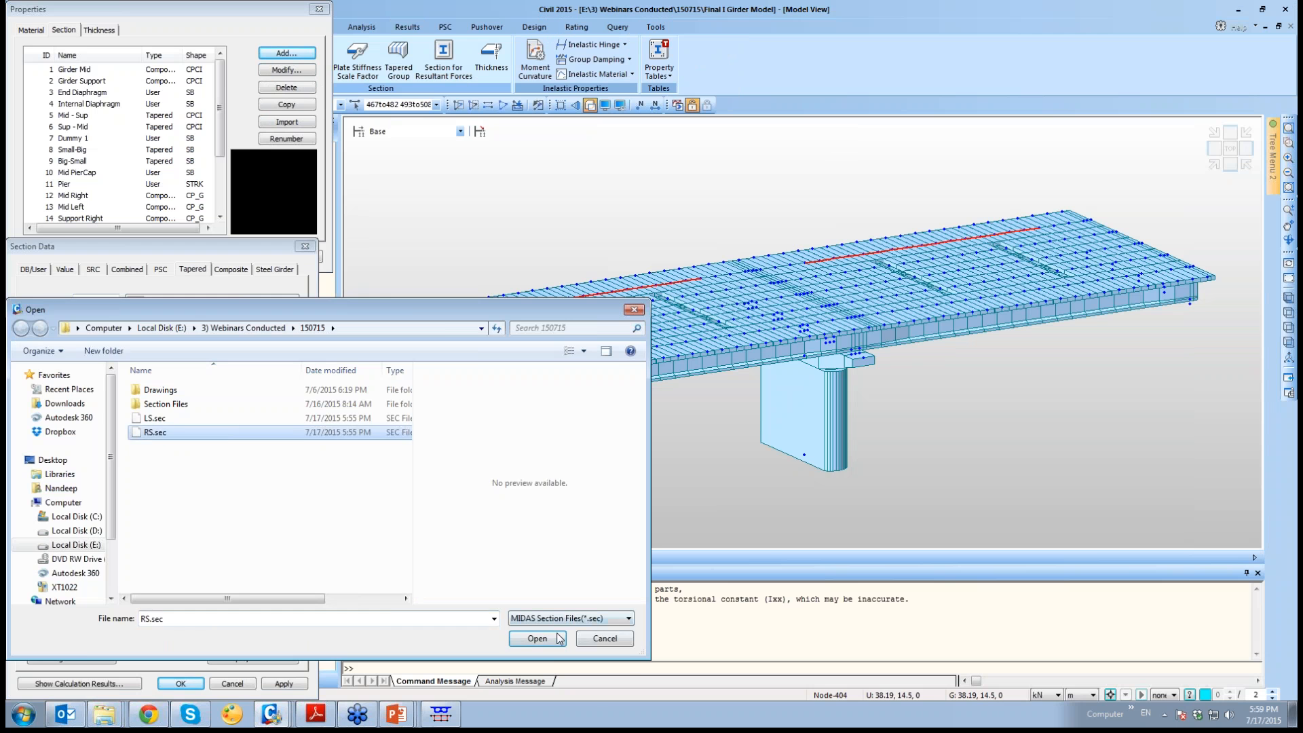
left_click(537, 639)
left_click(140, 567)
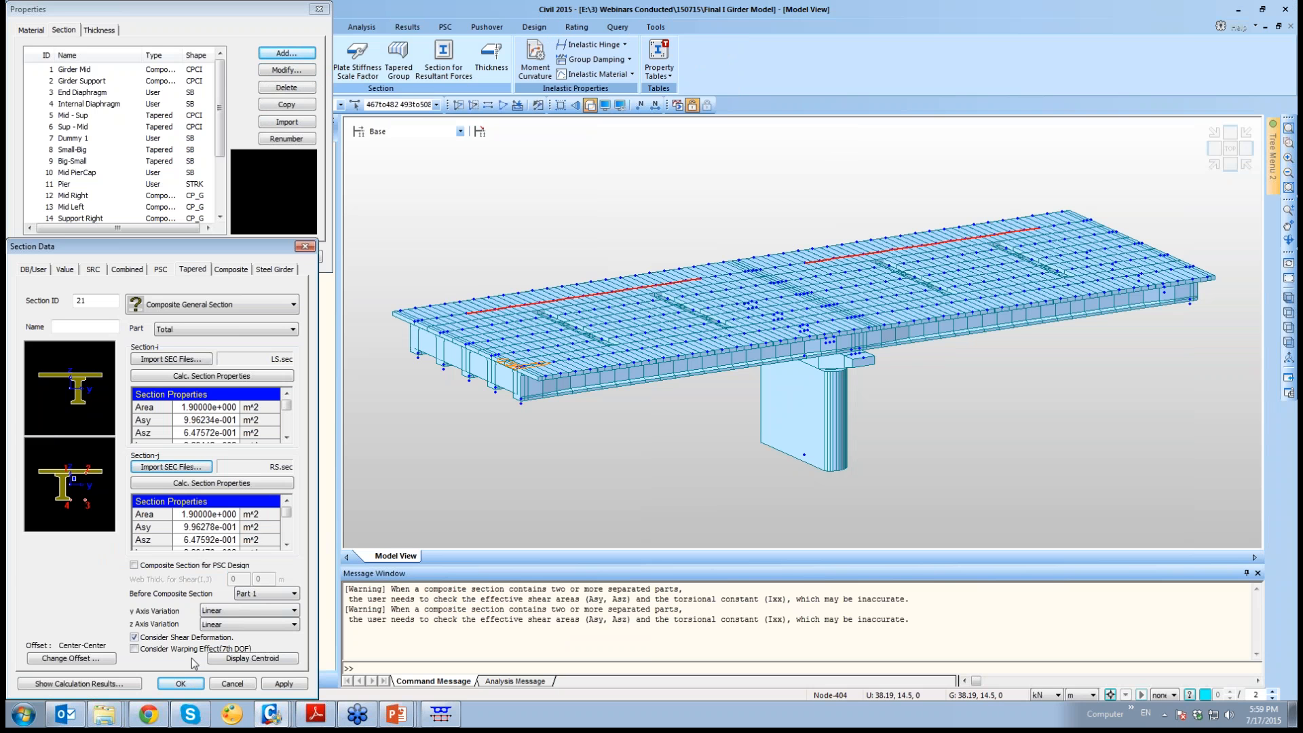
Try a Left-Top offset with a user-defined horizontal offset on the tapered section, and cancel both the offset and the new section
left_click(100, 655)
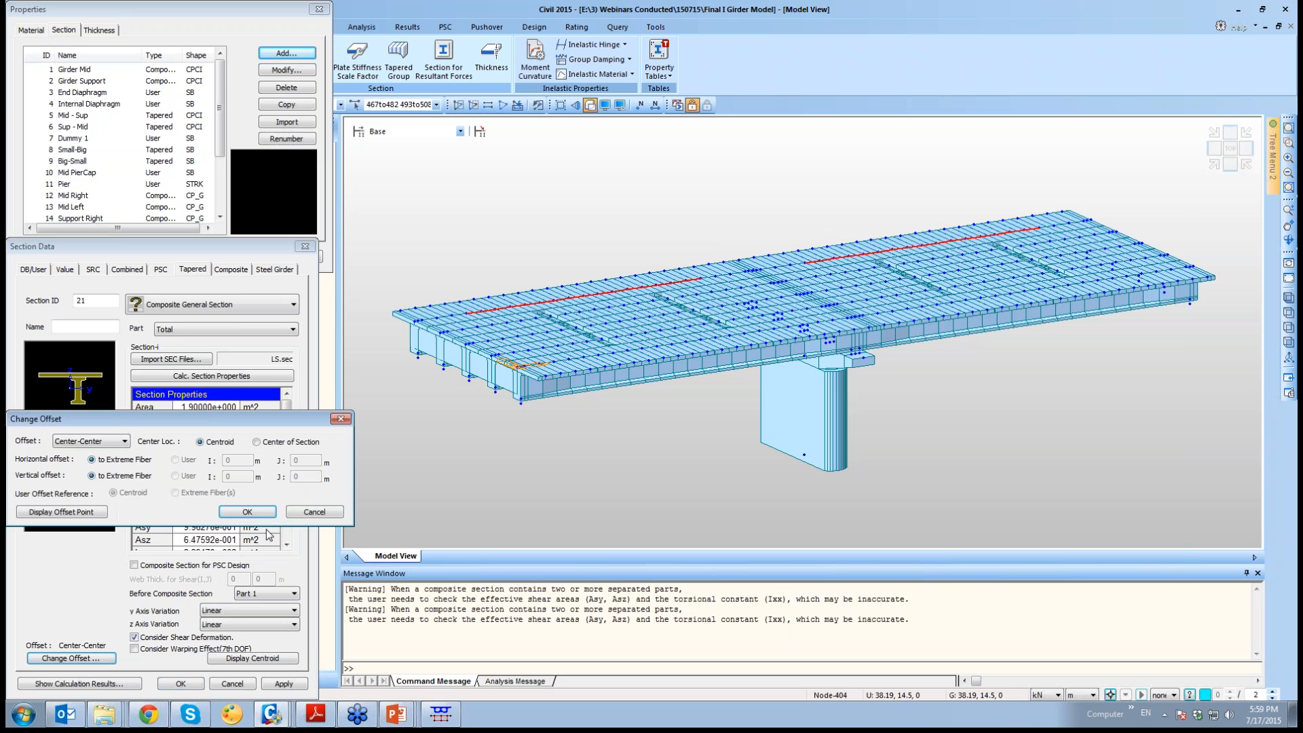
left_click(116, 442)
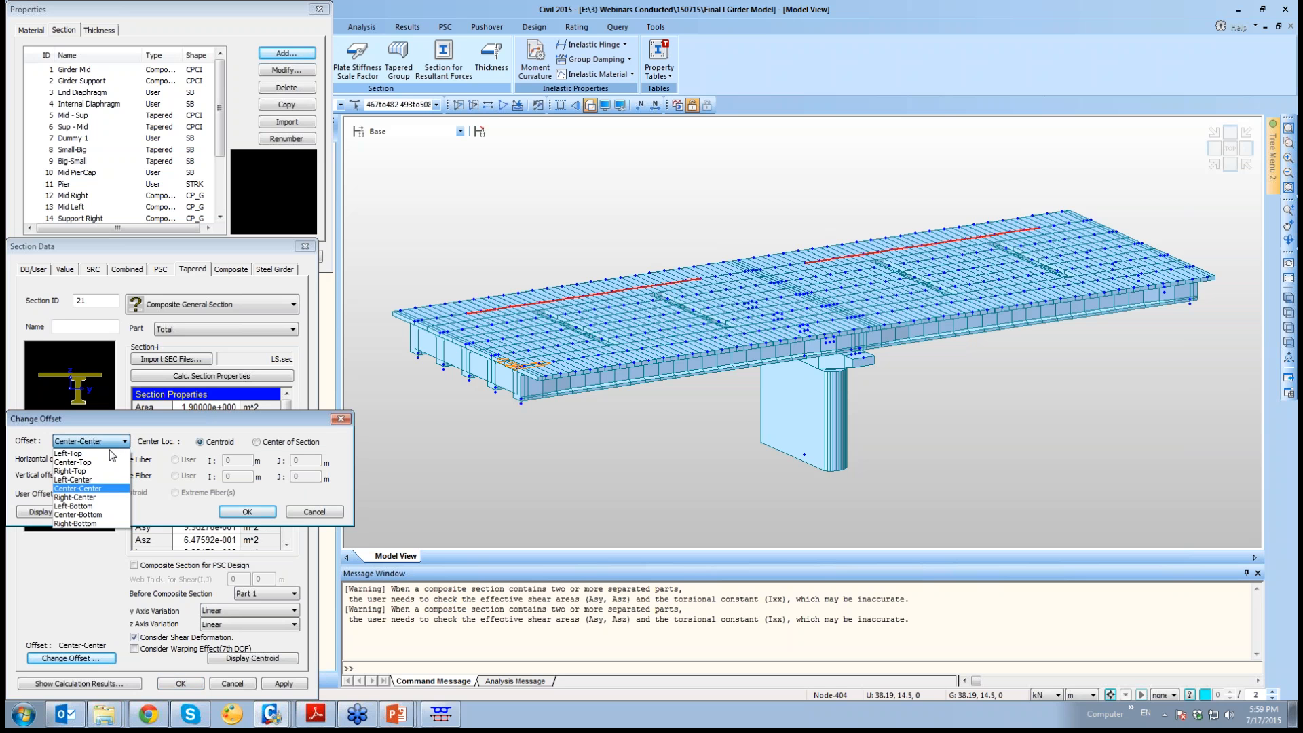
left_click(109, 451)
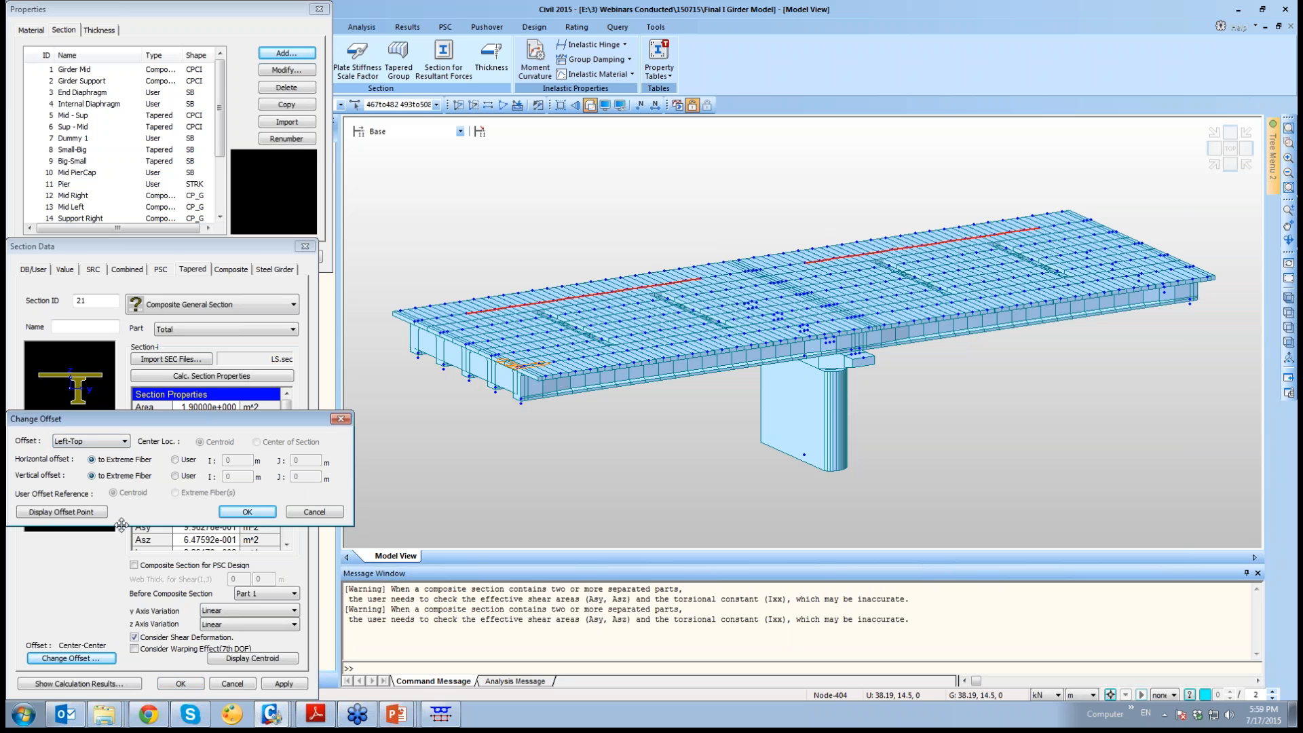
left_click(175, 460)
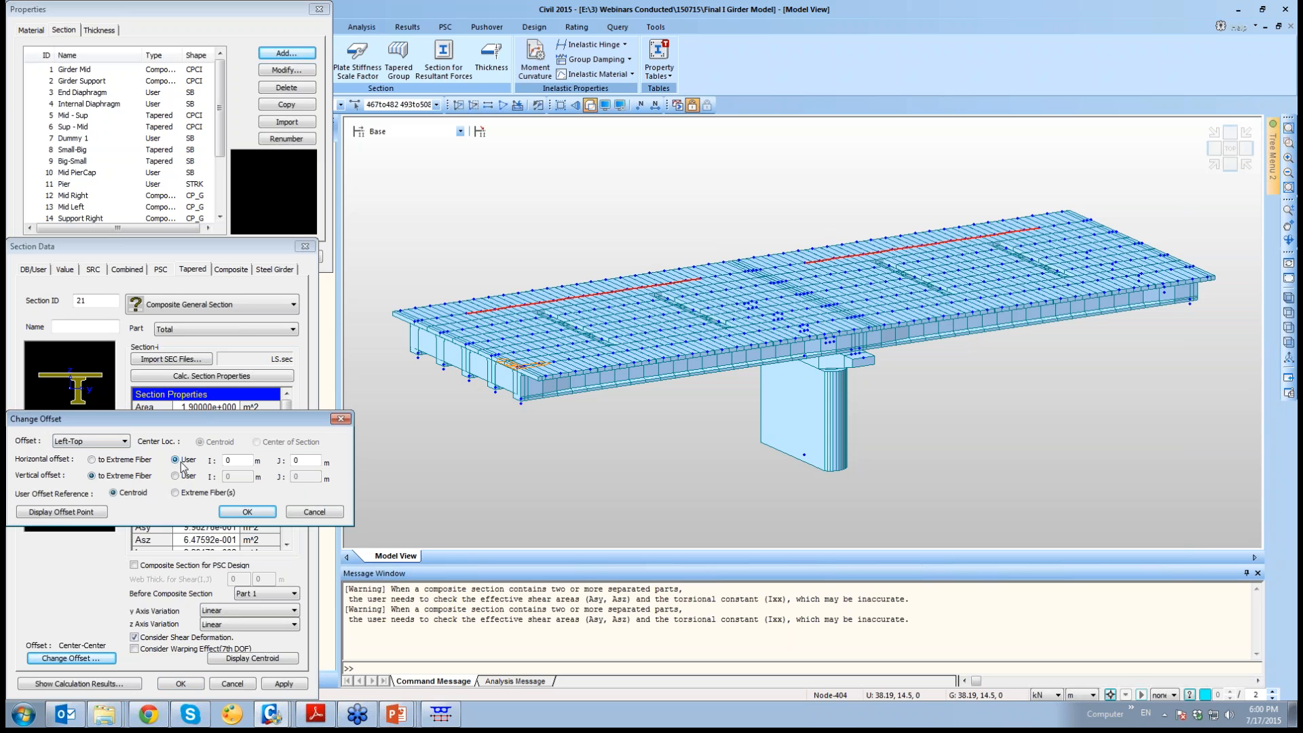
double_click(227, 460)
double_click(309, 462)
left_click(311, 513)
left_click(232, 683)
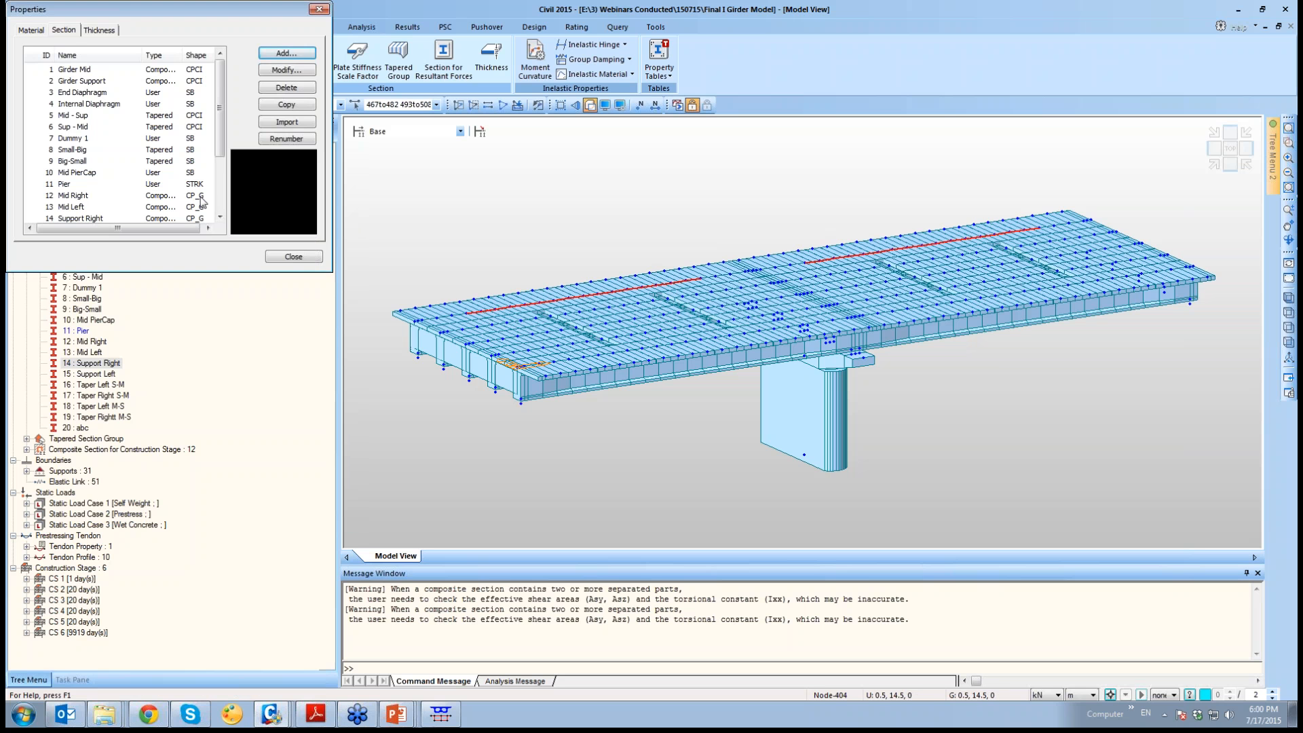
Review the properties and offset of the Taper Right S-M section without changing them, and close the section list
left_click(104, 206)
scroll(104, 208, "down", 3)
left_click(114, 174)
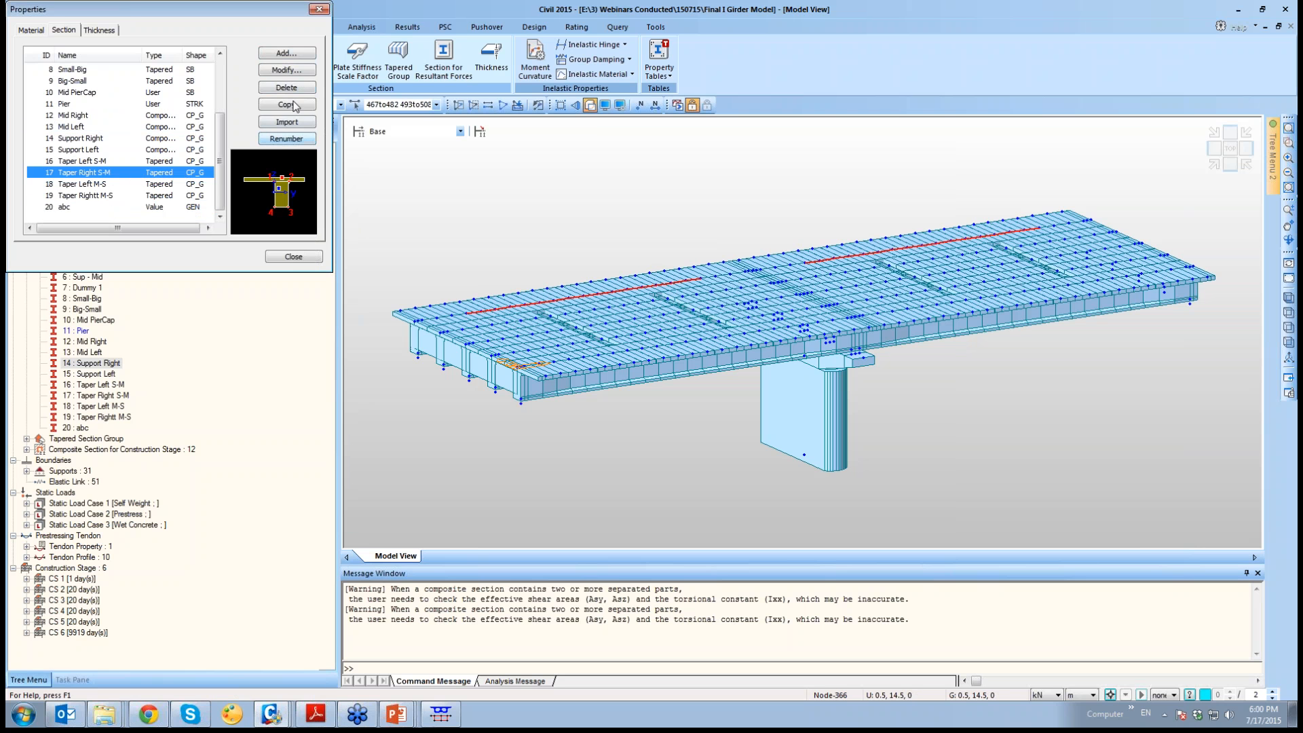
left_click(291, 72)
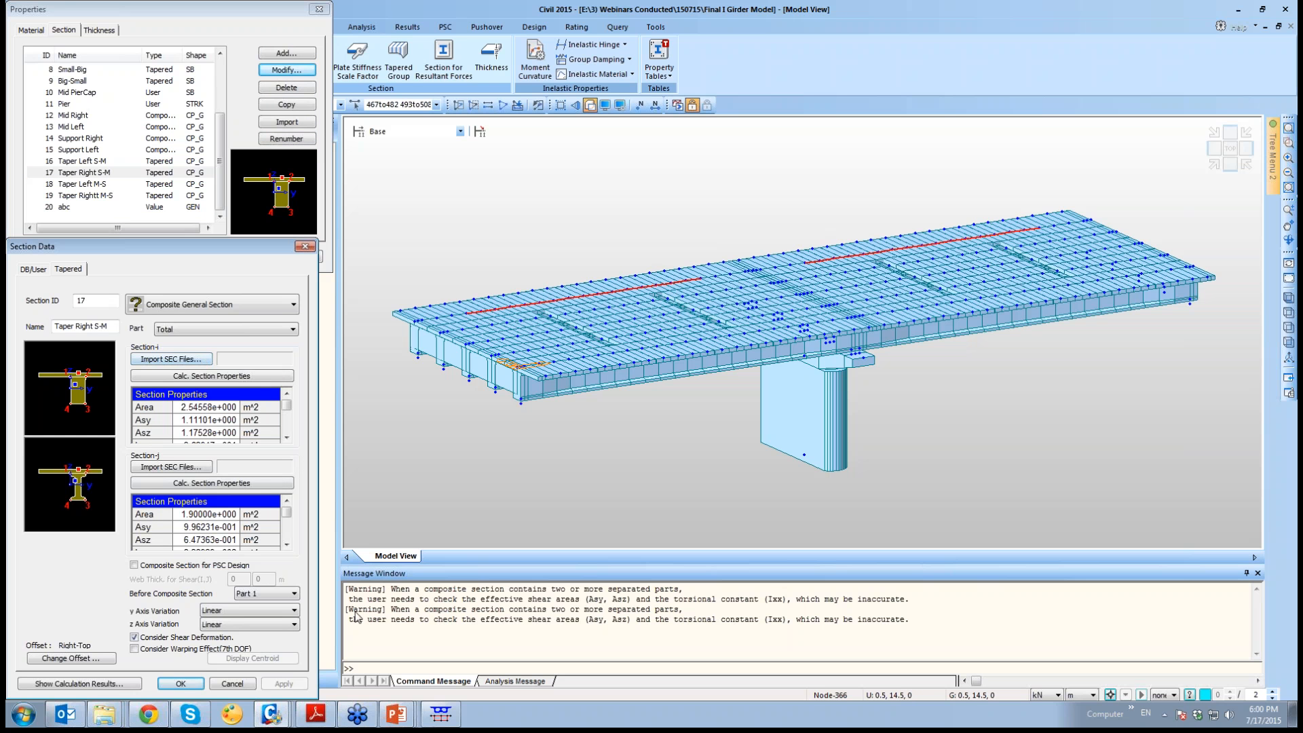
left_click(98, 658)
left_click_drag(336, 406, 338, 406)
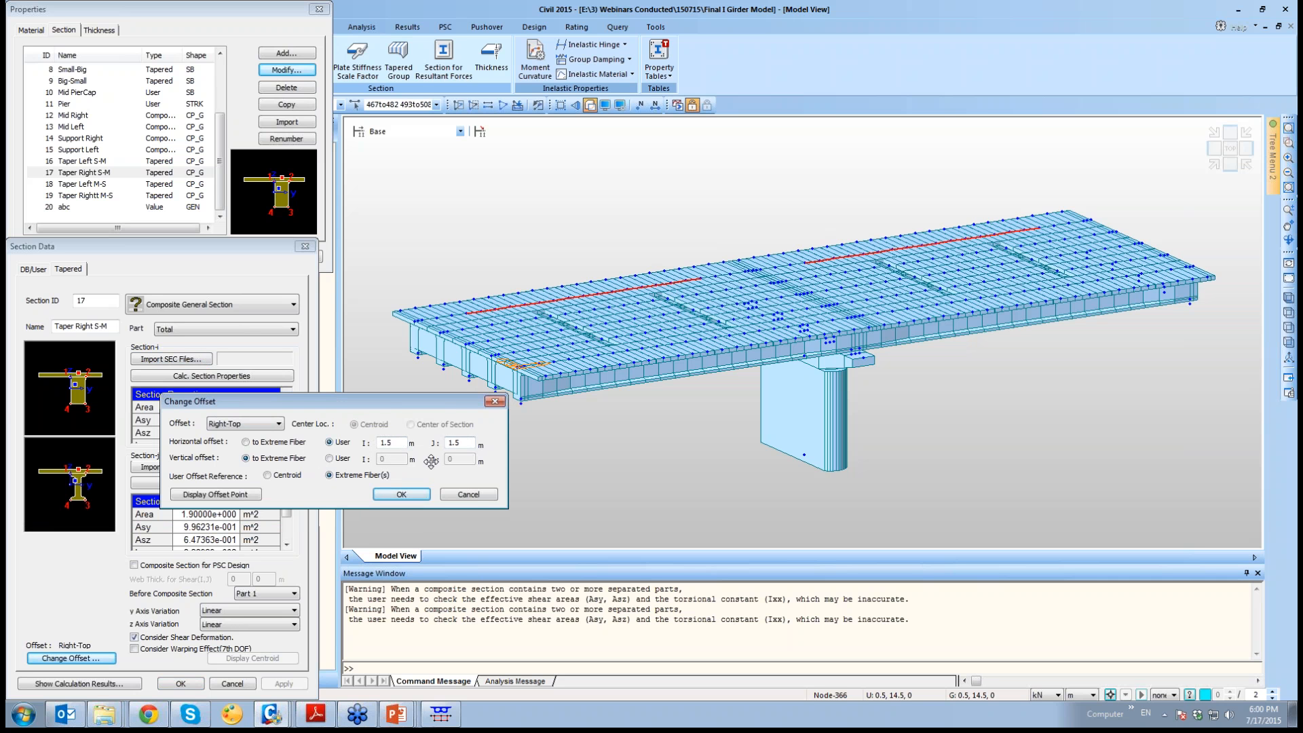
left_click(468, 495)
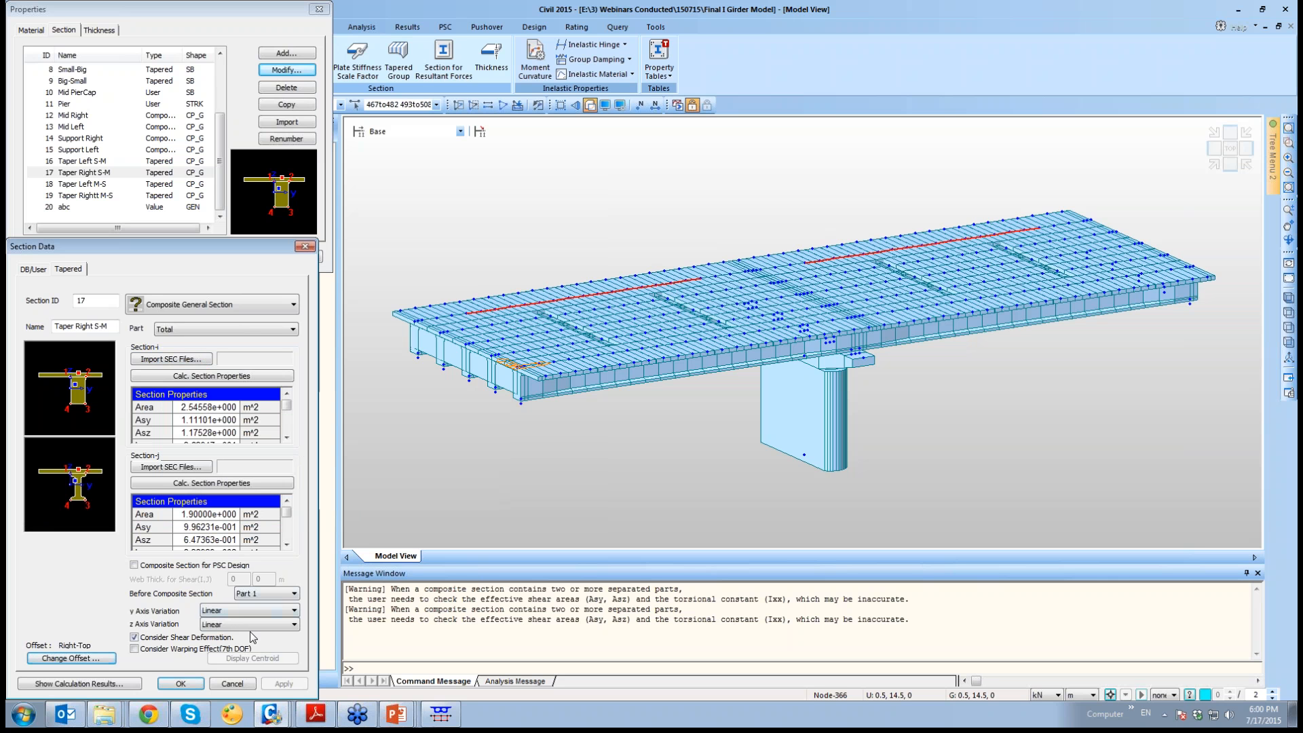
left_click(237, 683)
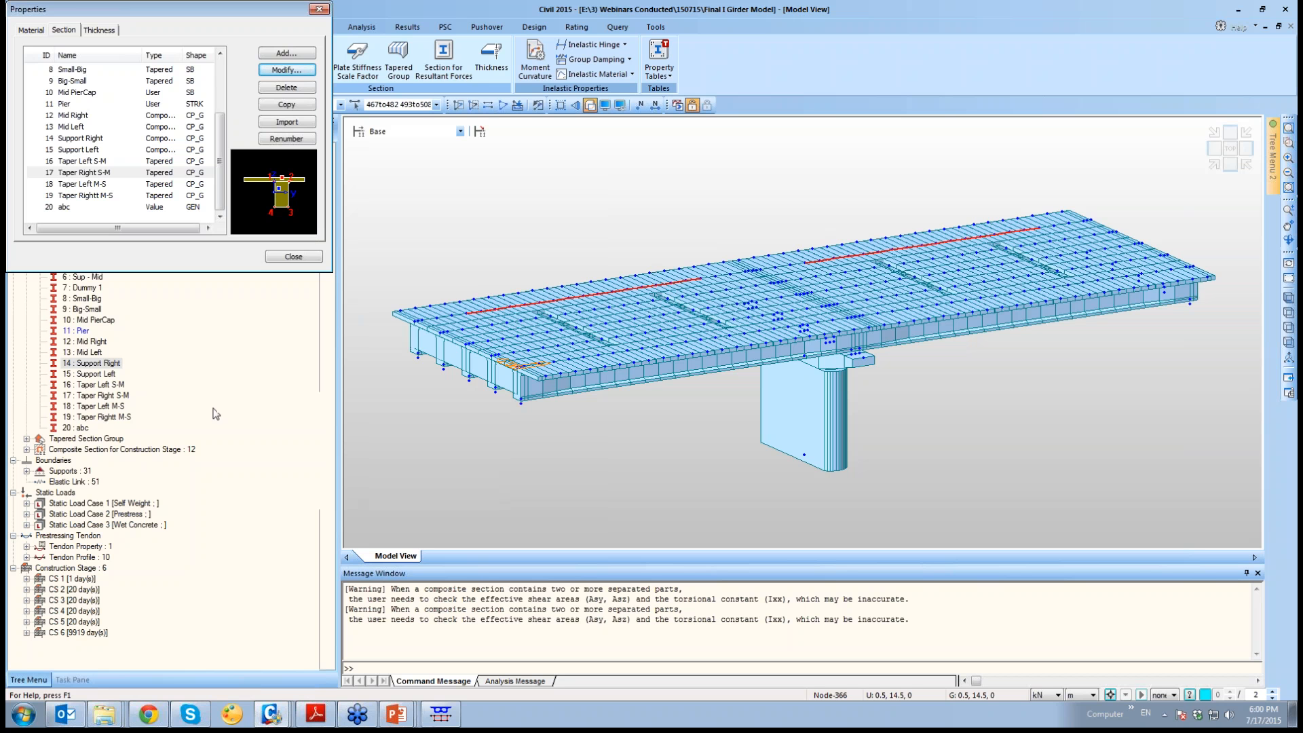
left_click_drag(221, 154, 224, 100)
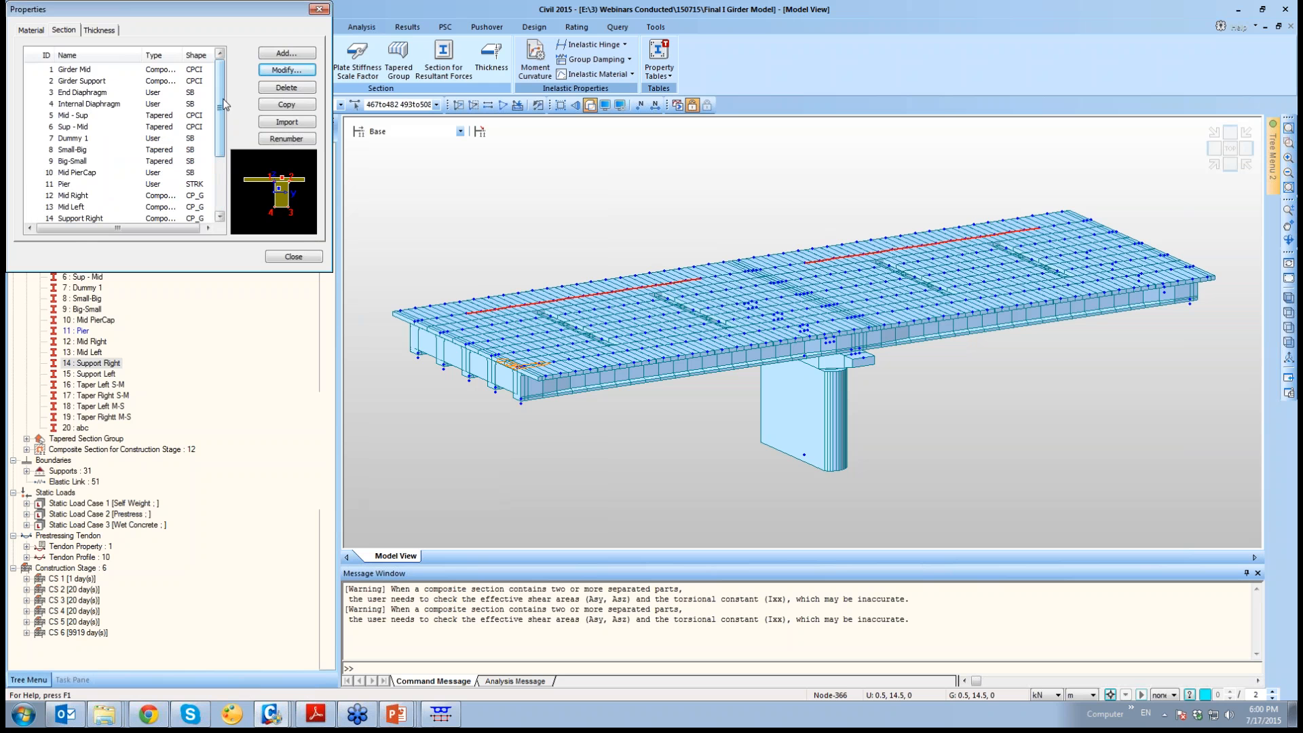
left_click(294, 257)
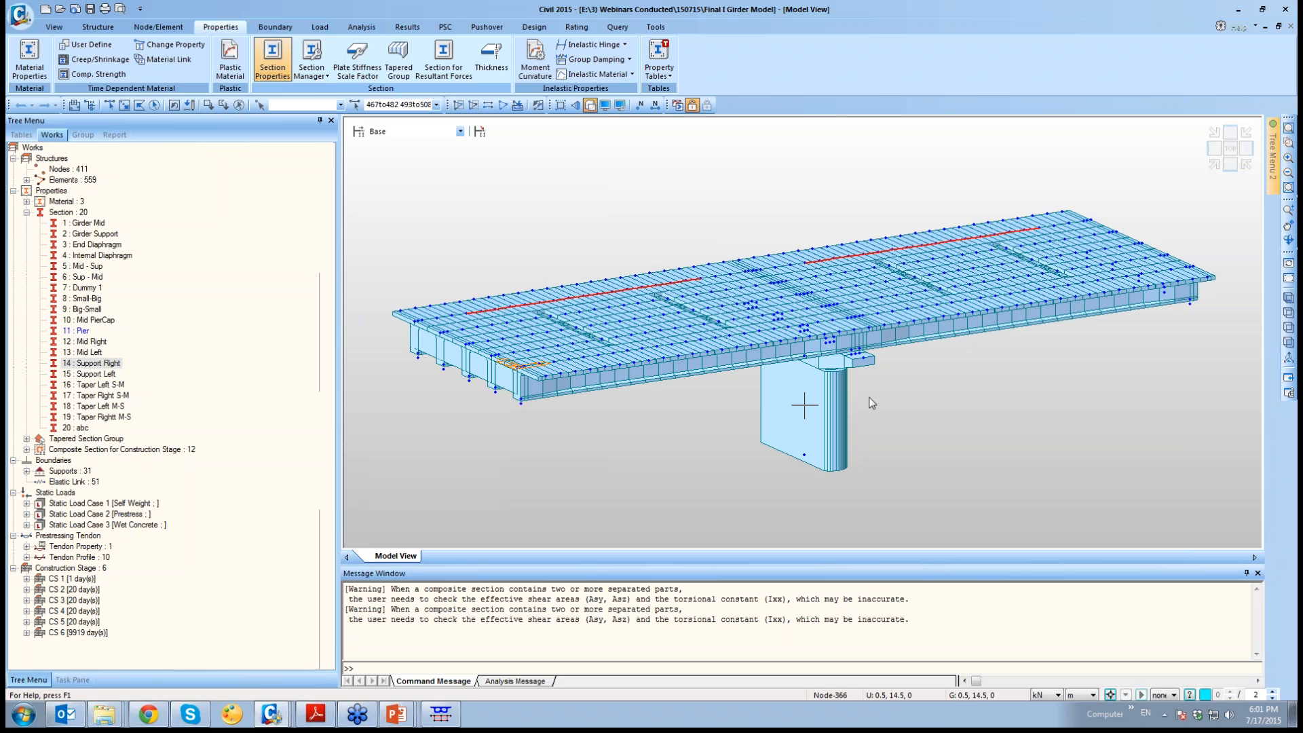
Add the pier element to the current selection and assign the Pier section to the selected elements
left_click(124, 106)
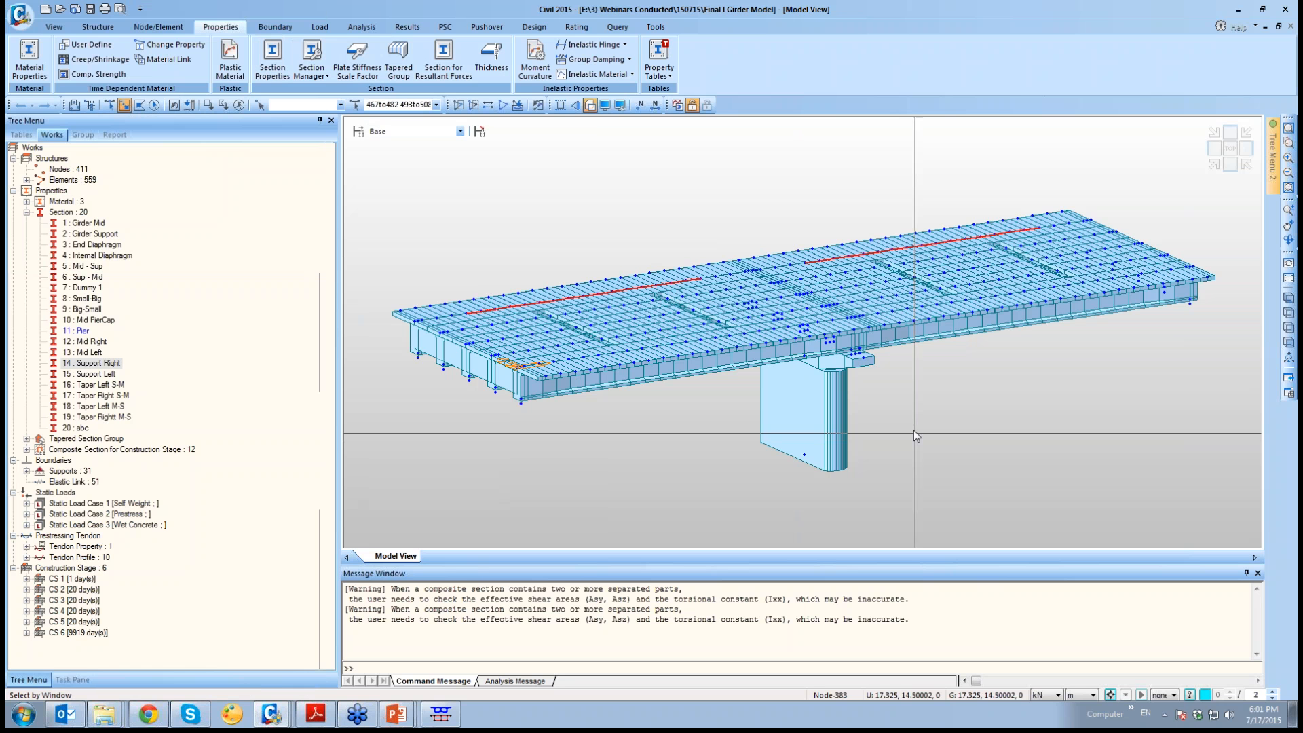
left_click(784, 413)
left_click_drag(67, 330, 597, 448)
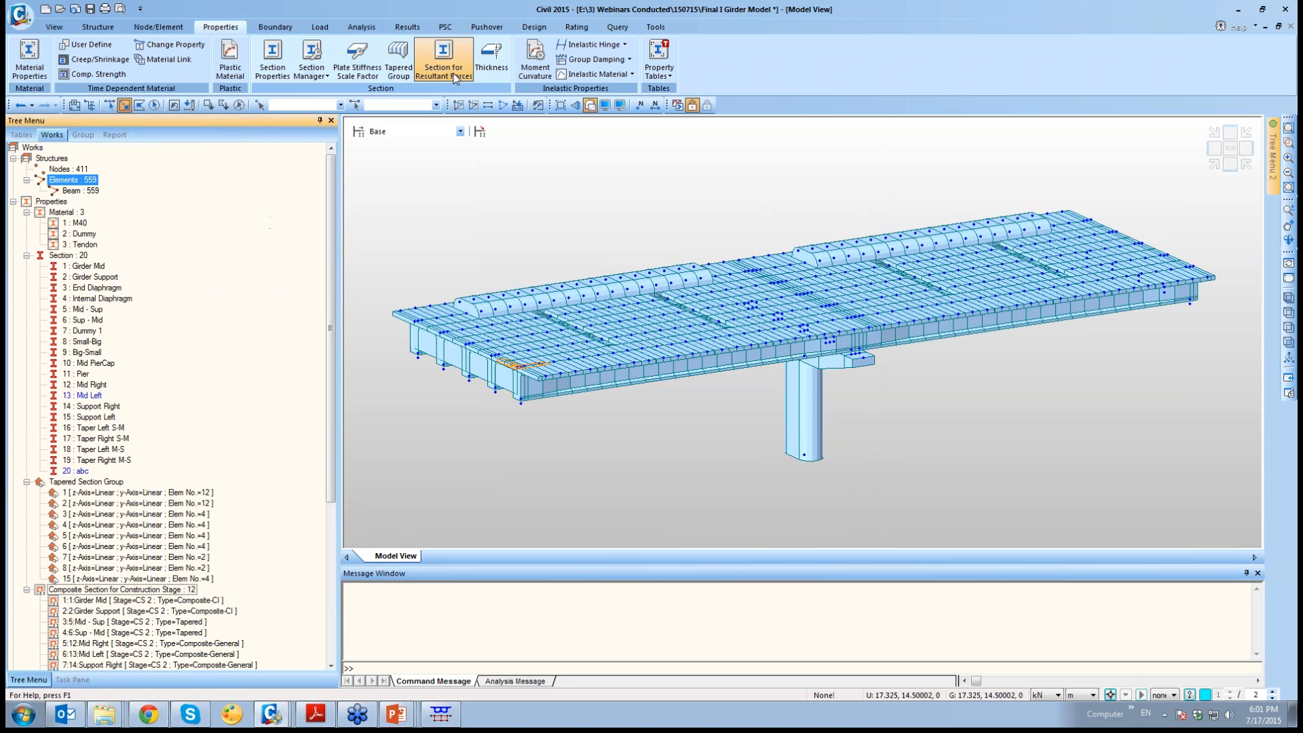
Start the Sectional Property Calculator with the length unit set to m
left_click(656, 27)
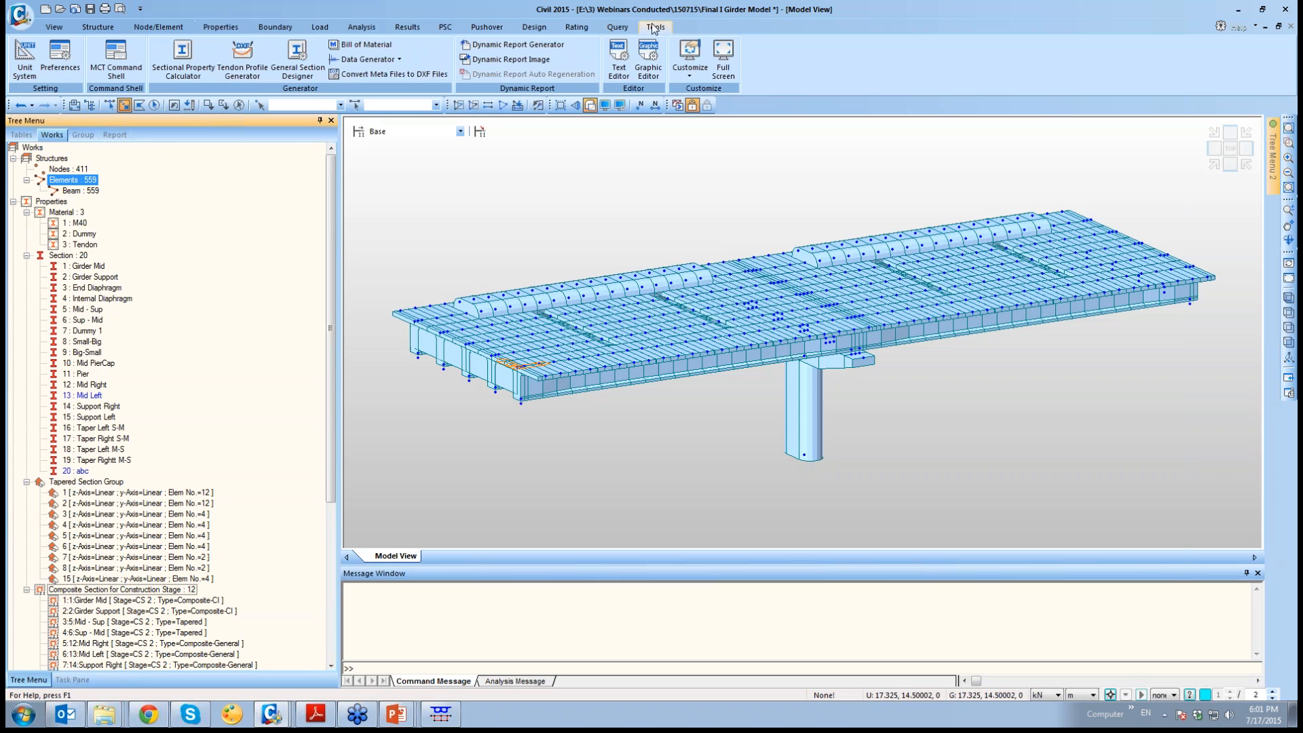
left_click(182, 55)
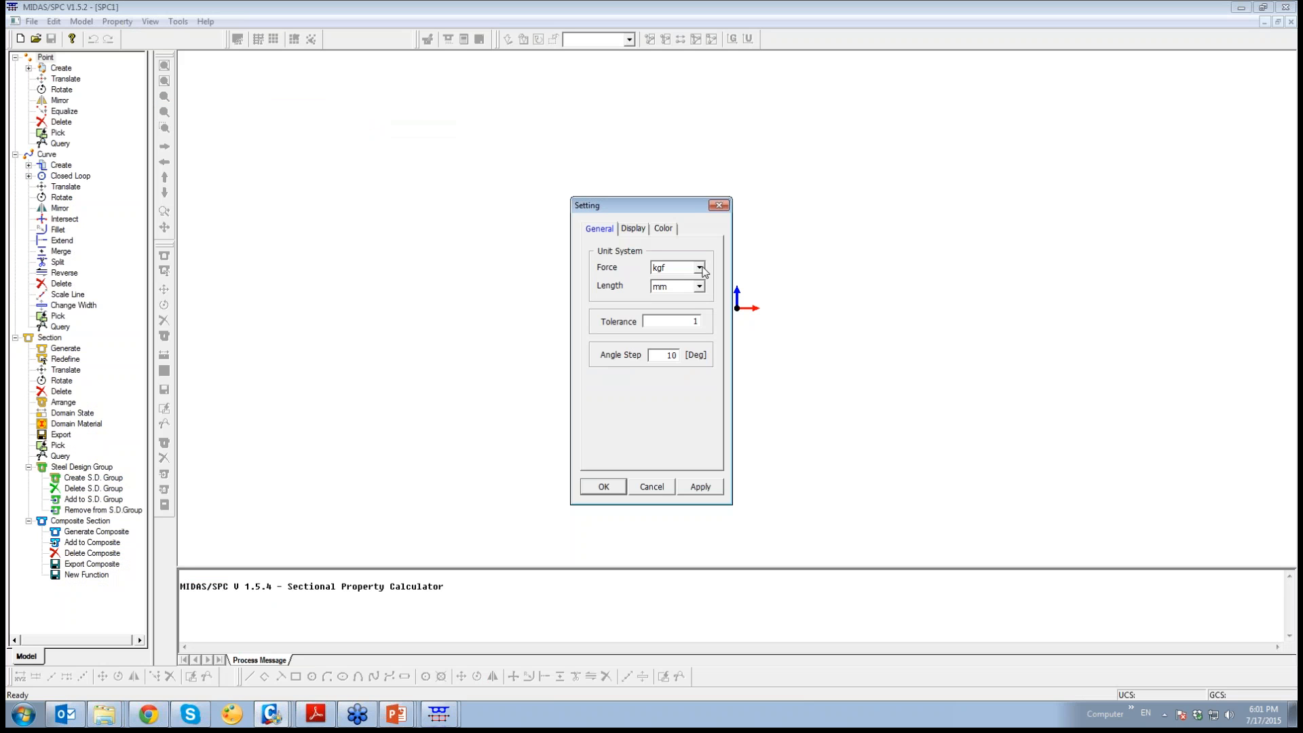
left_click(699, 286)
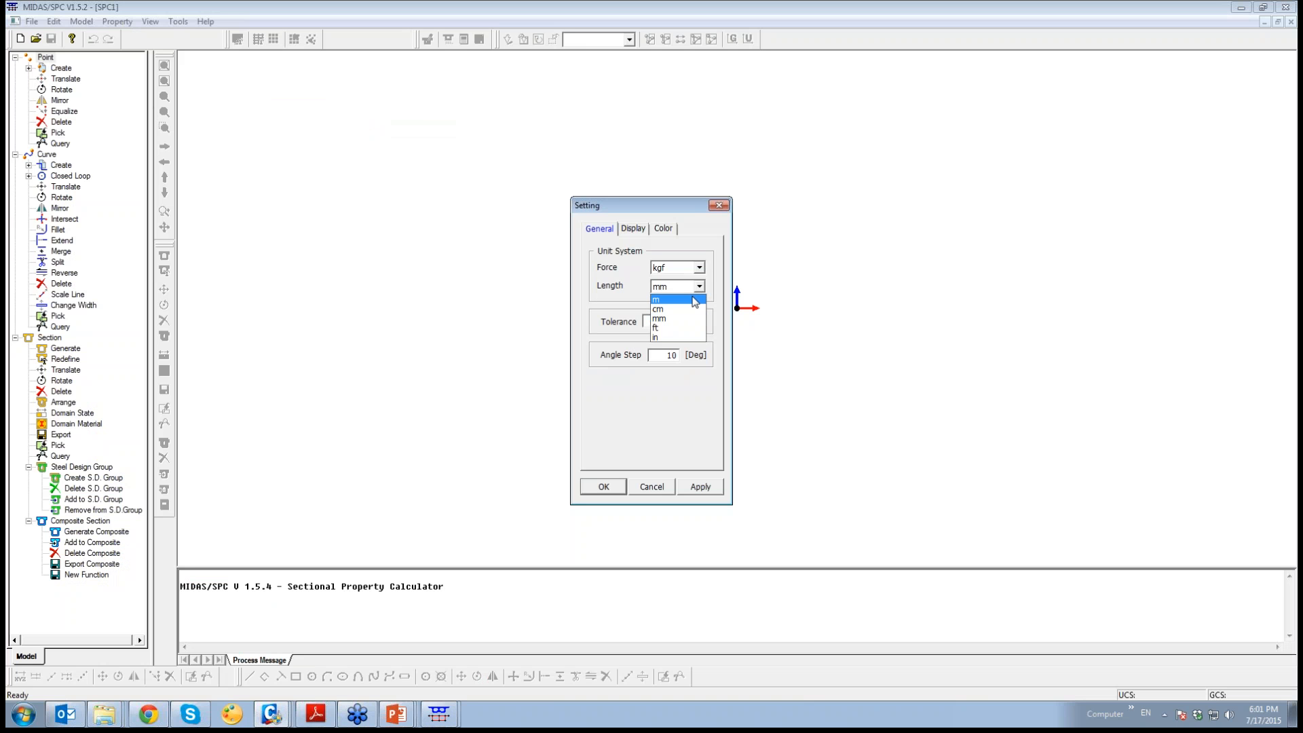
left_click(693, 301)
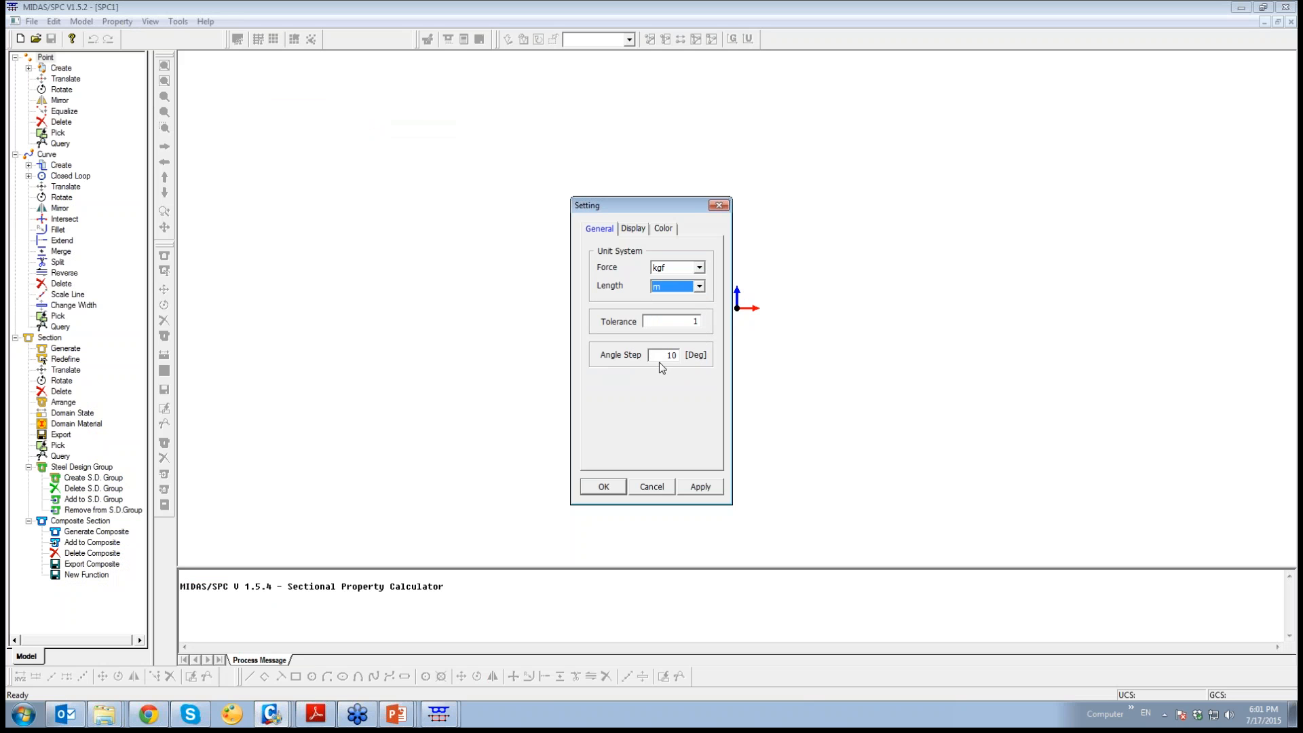
left_click(604, 487)
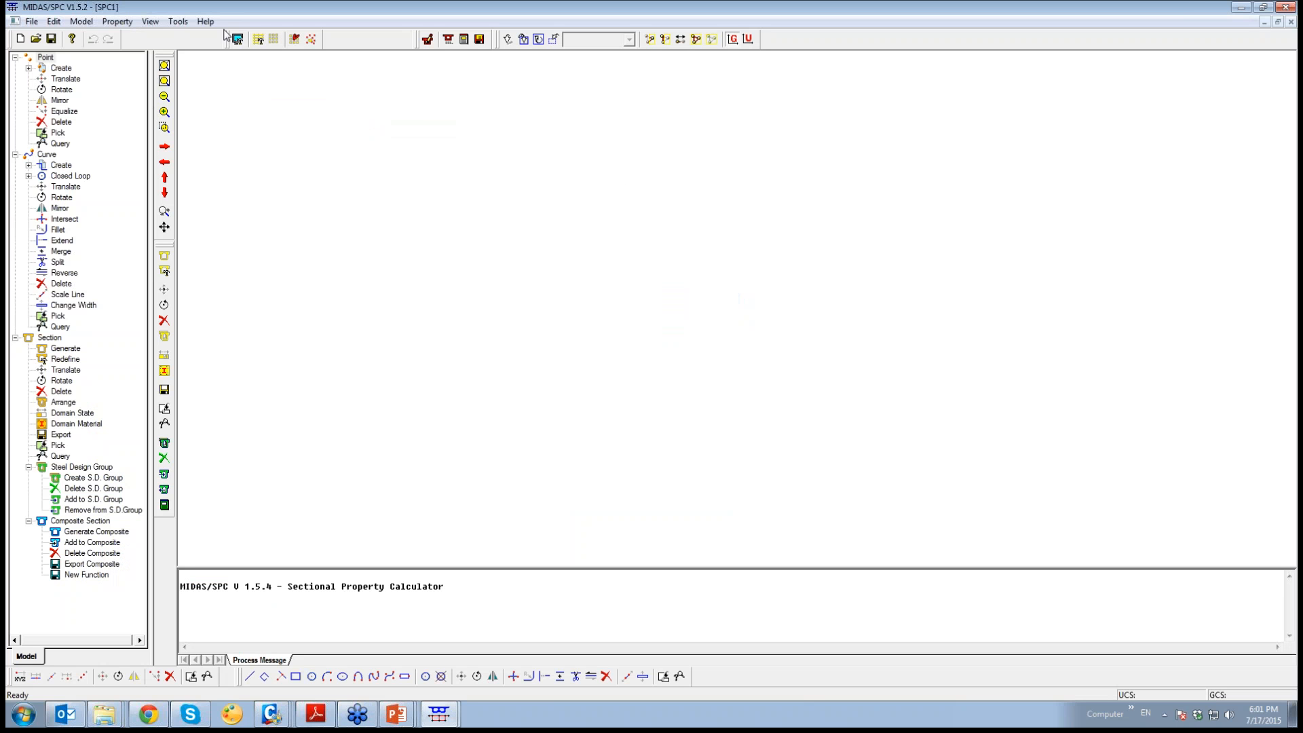
left_click(36, 39)
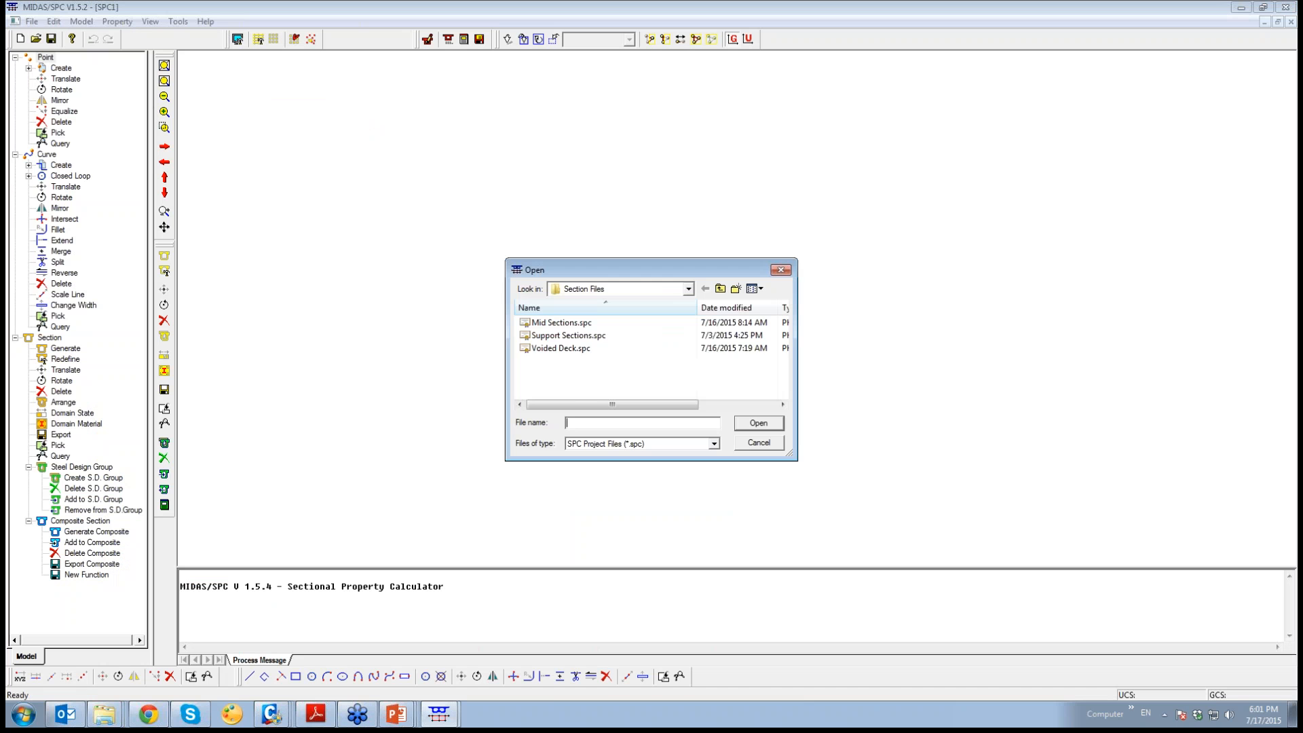
left_click(719, 289)
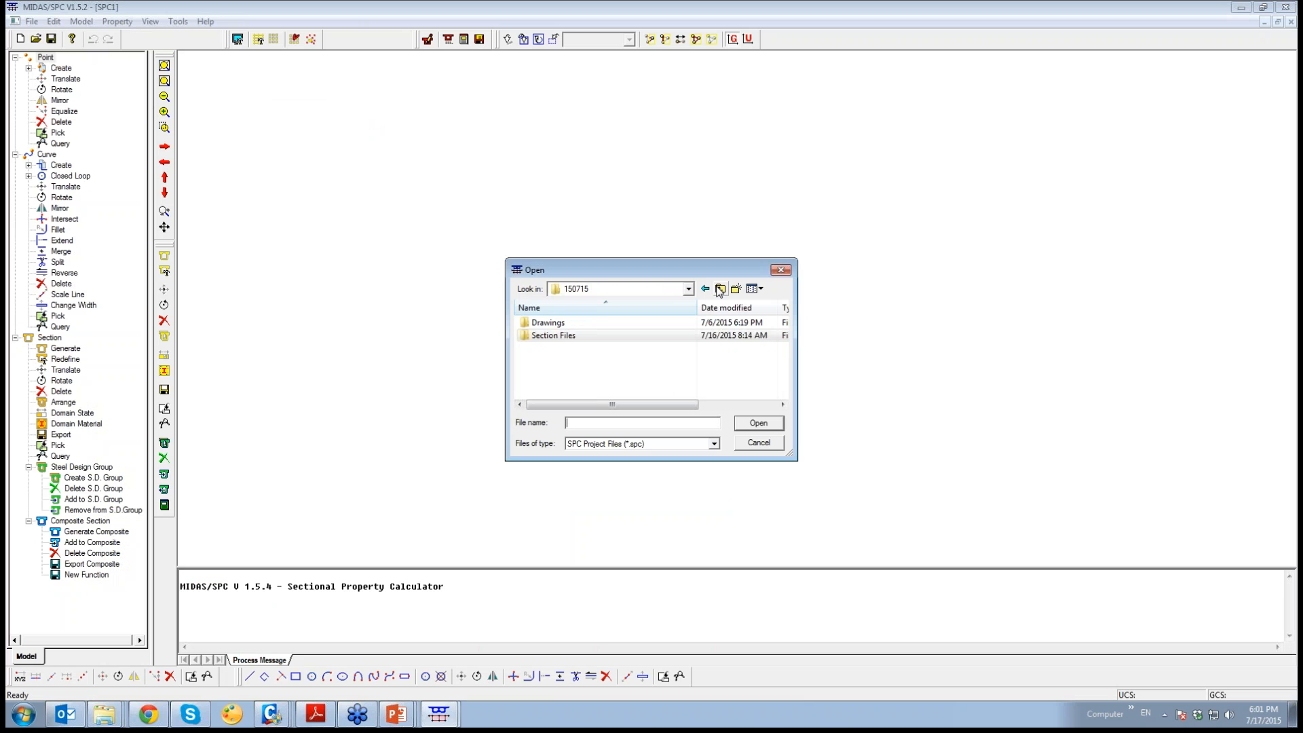
left_click(759, 443)
left_click(31, 21)
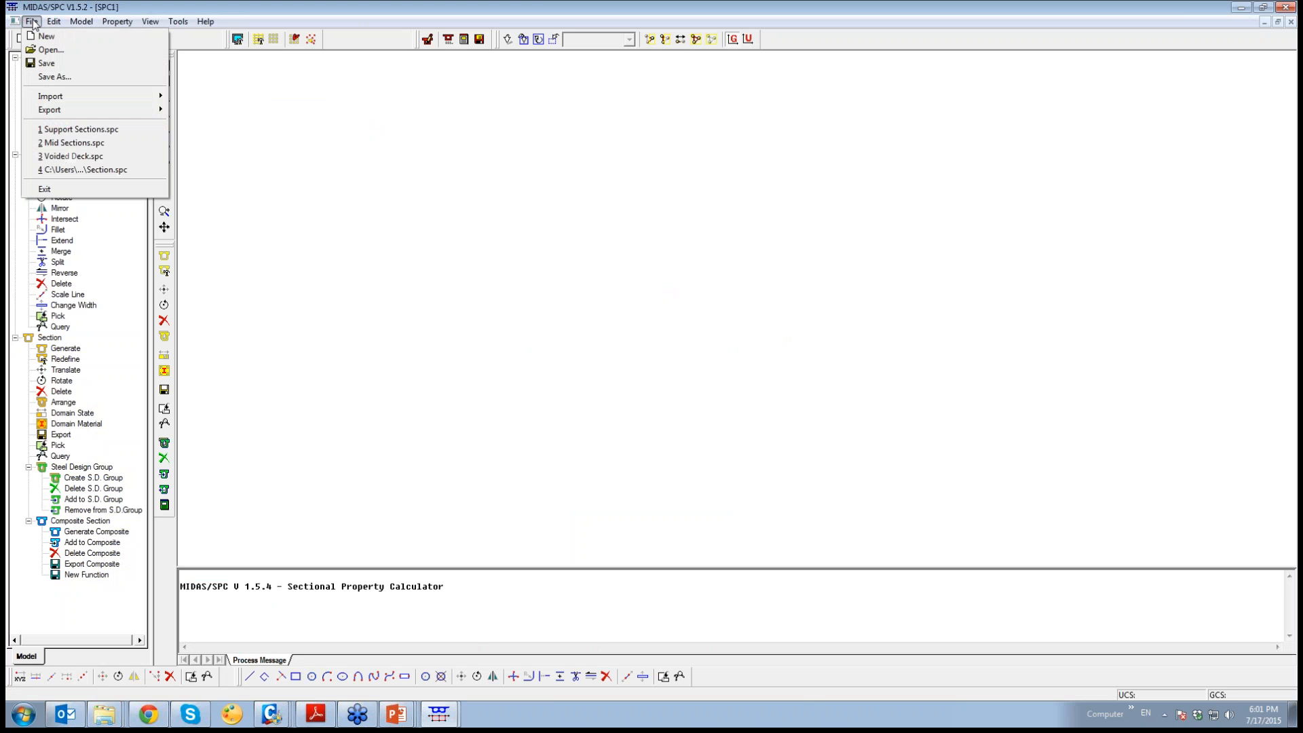
mouse_move(89, 109)
left_click(220, 111)
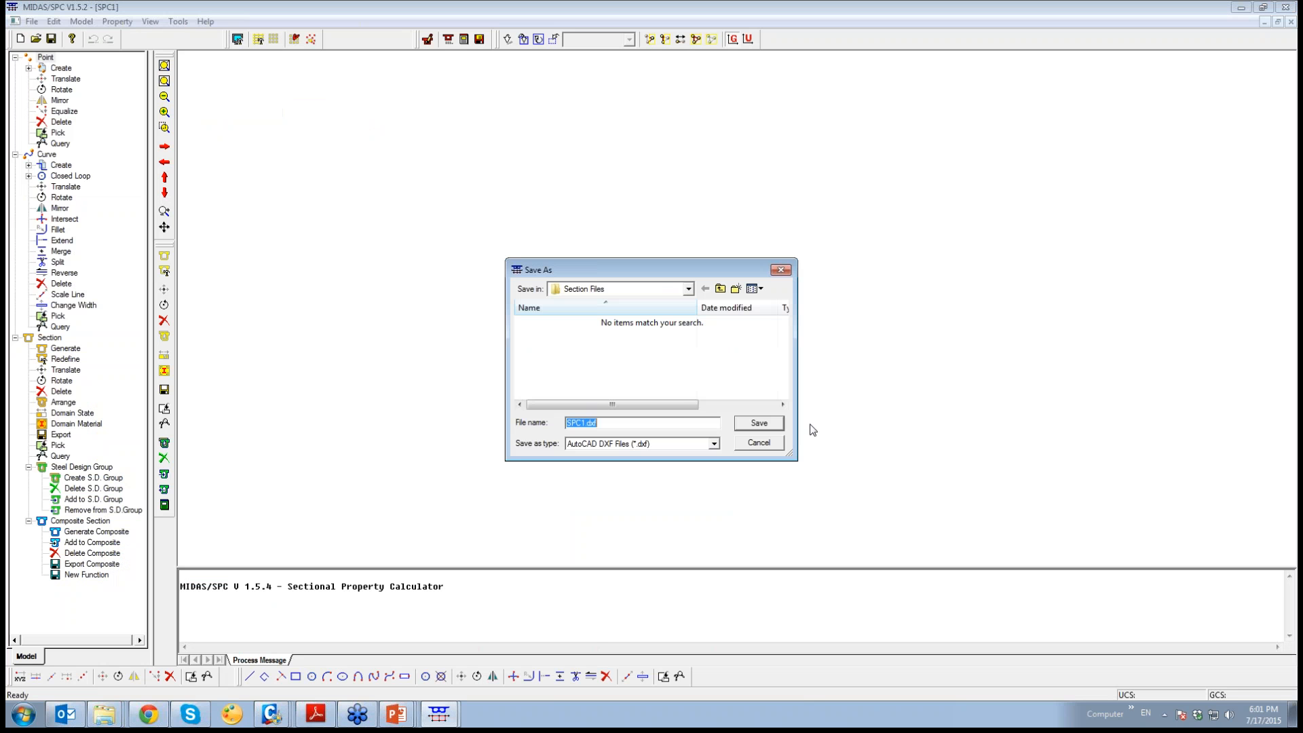
left_click(721, 289)
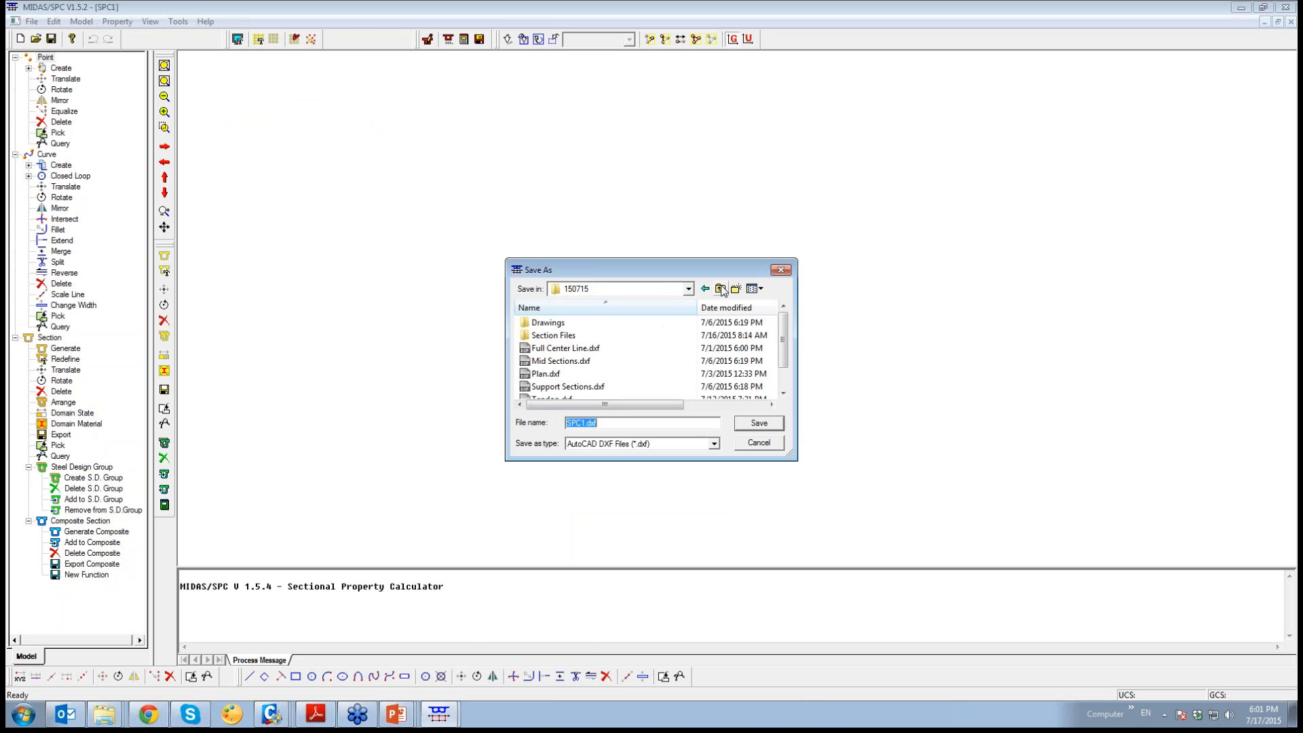
left_click(561, 387)
scroll(561, 386, "down", 1)
left_click(561, 386)
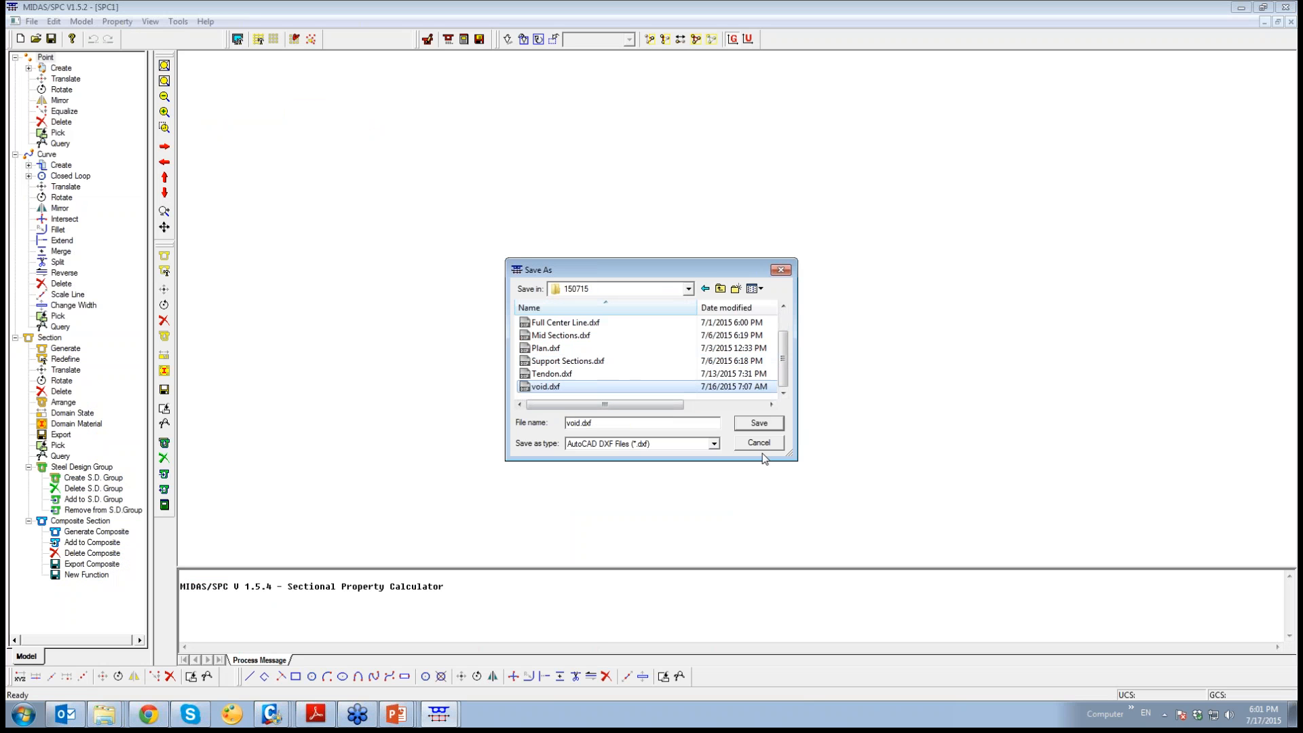
left_click(760, 425)
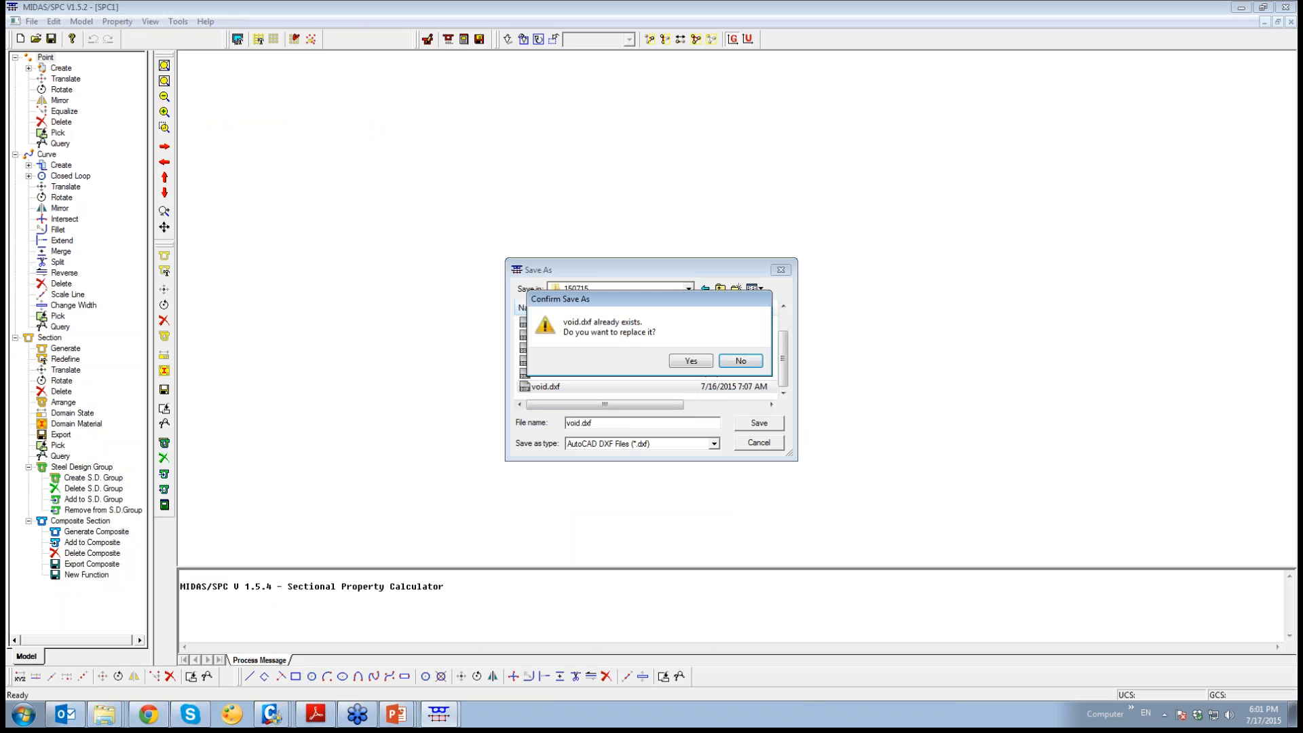
left_click(747, 365)
Import void.dxf from the 150715 folder as an AutoCAD DXF and check the imported data for intersections and duplicates
left_click(31, 21)
mouse_move(95, 101)
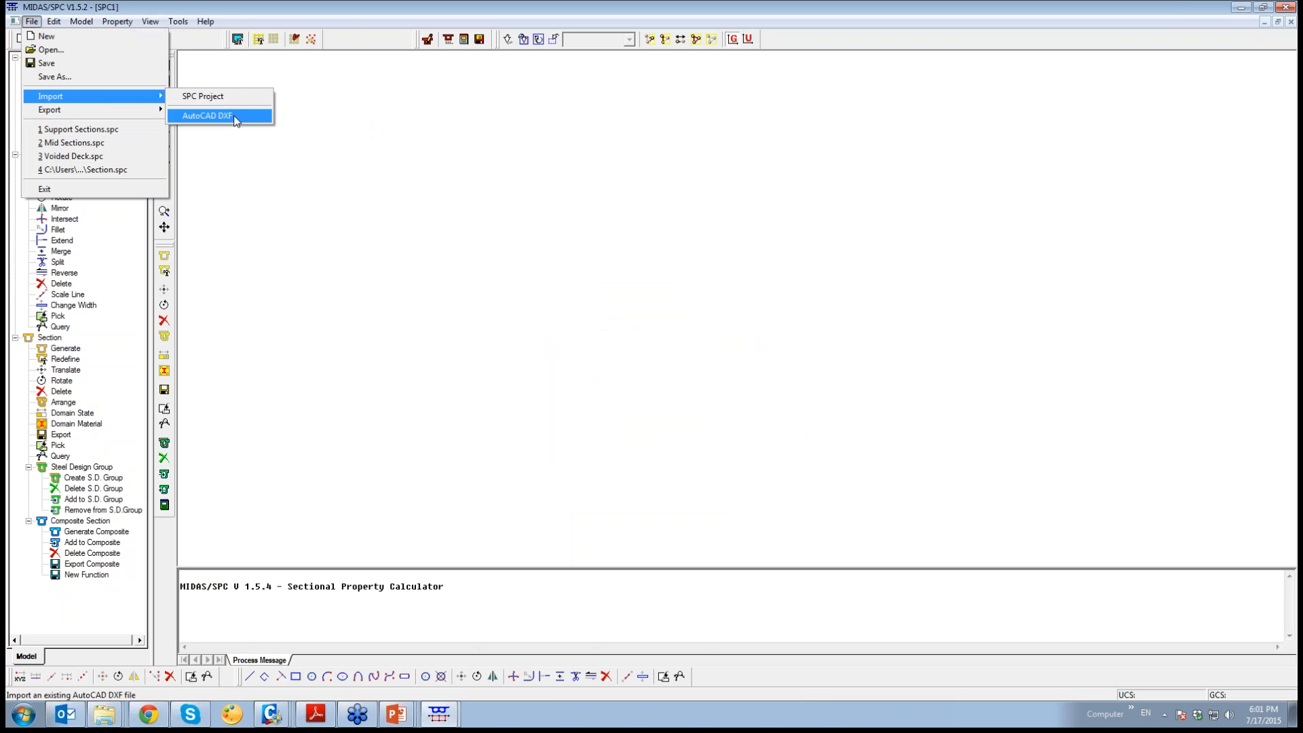
left_click(207, 116)
left_click(713, 299)
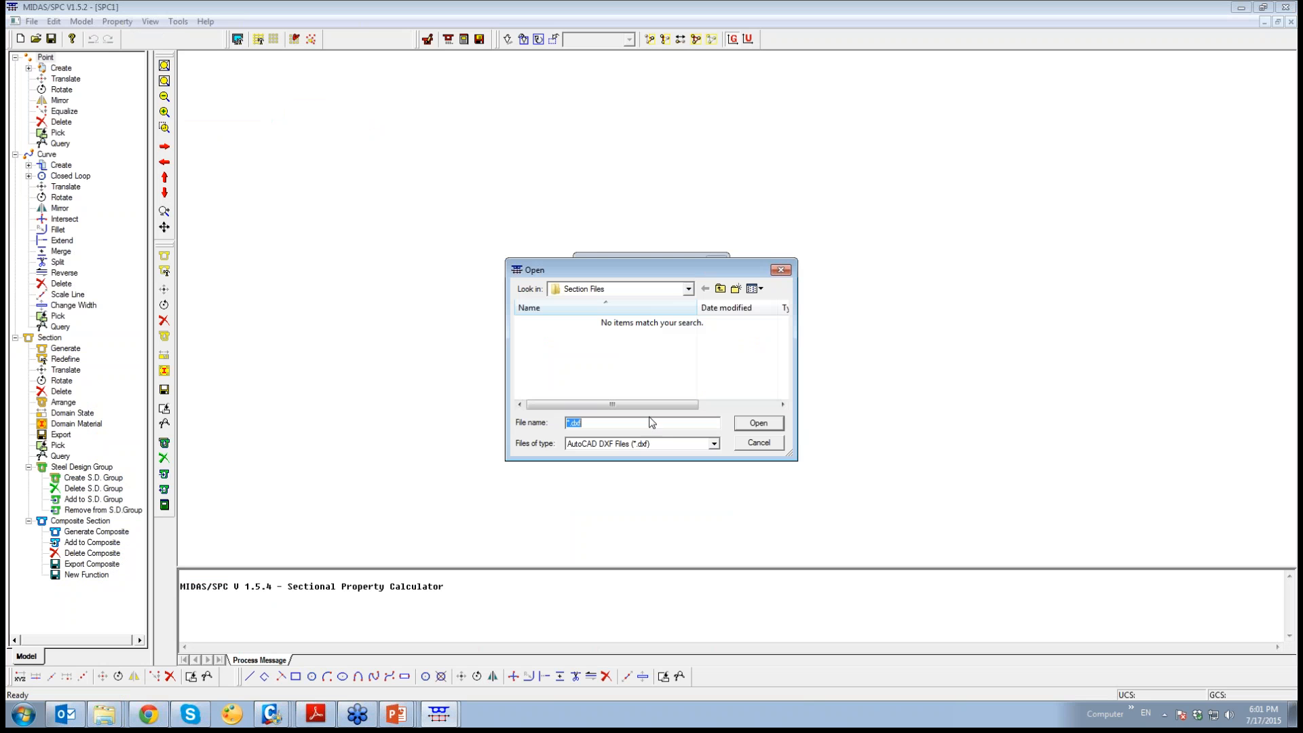
left_click(719, 288)
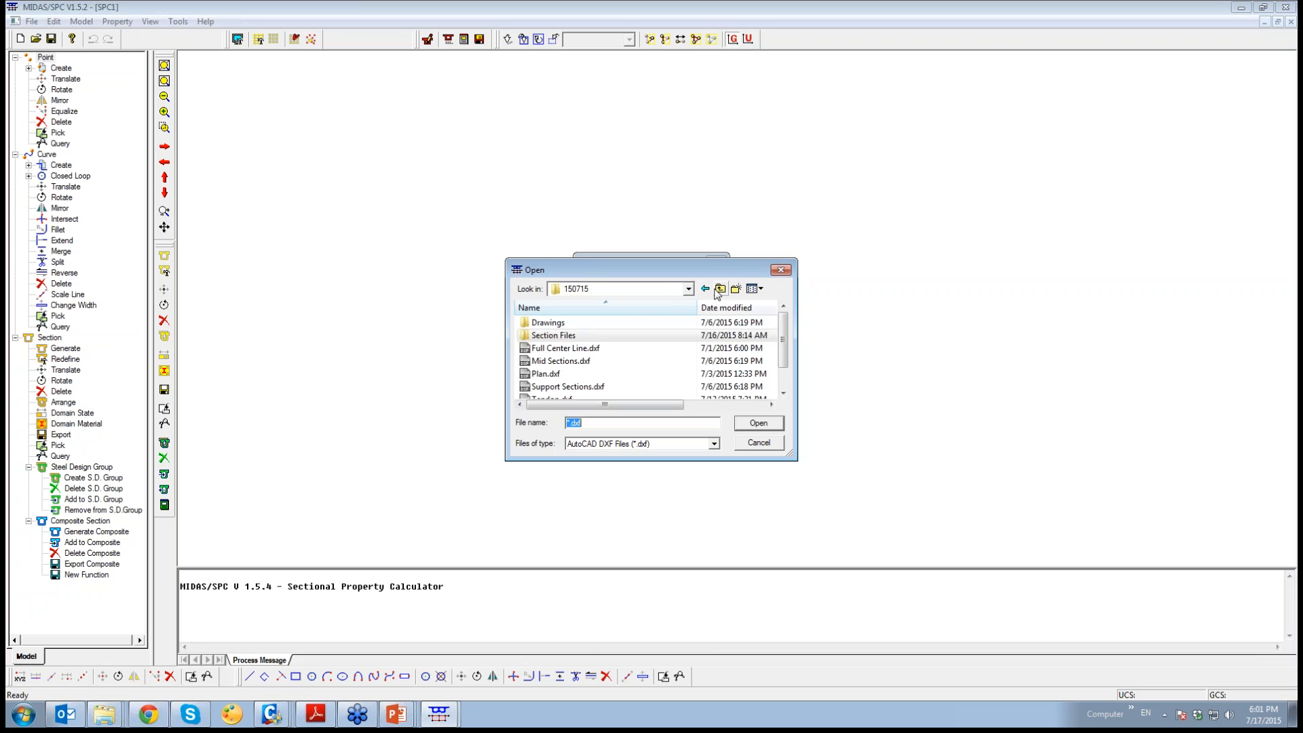
left_click(545, 374)
scroll(577, 366, "down", 1)
left_click(546, 387)
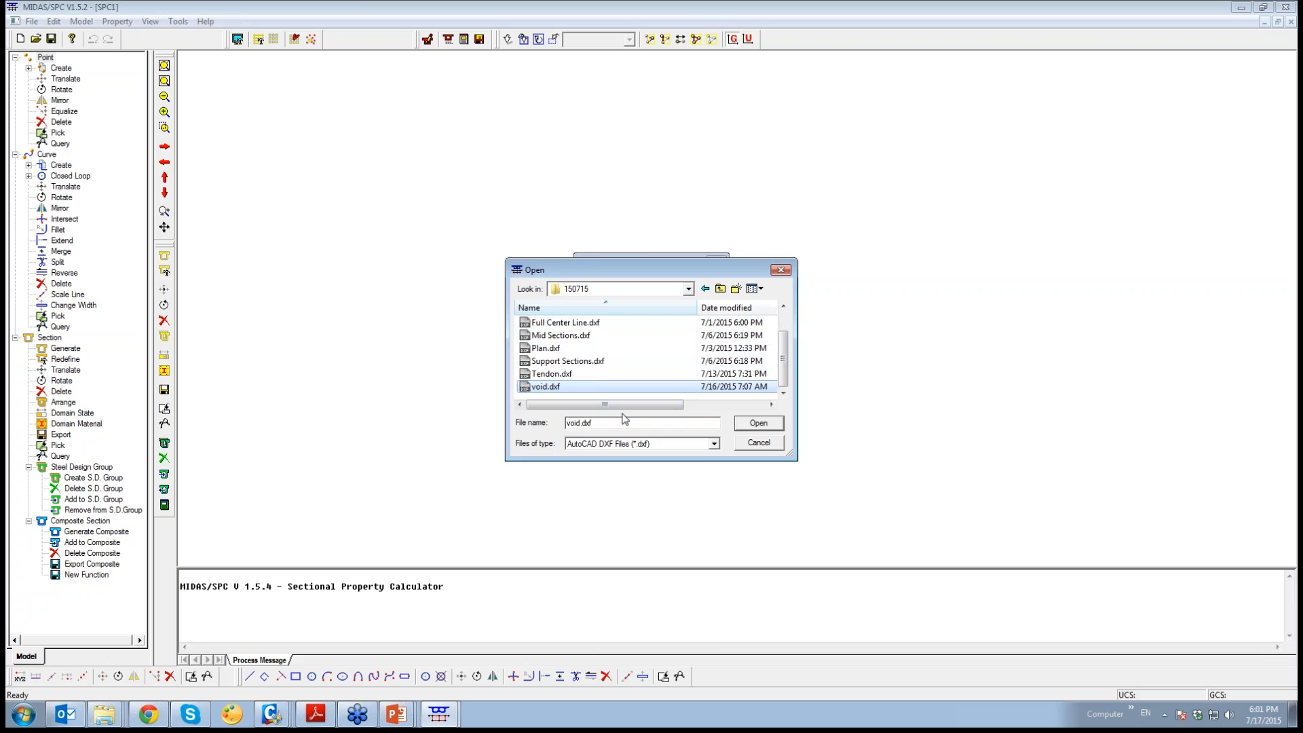
left_click(759, 423)
left_click(645, 432)
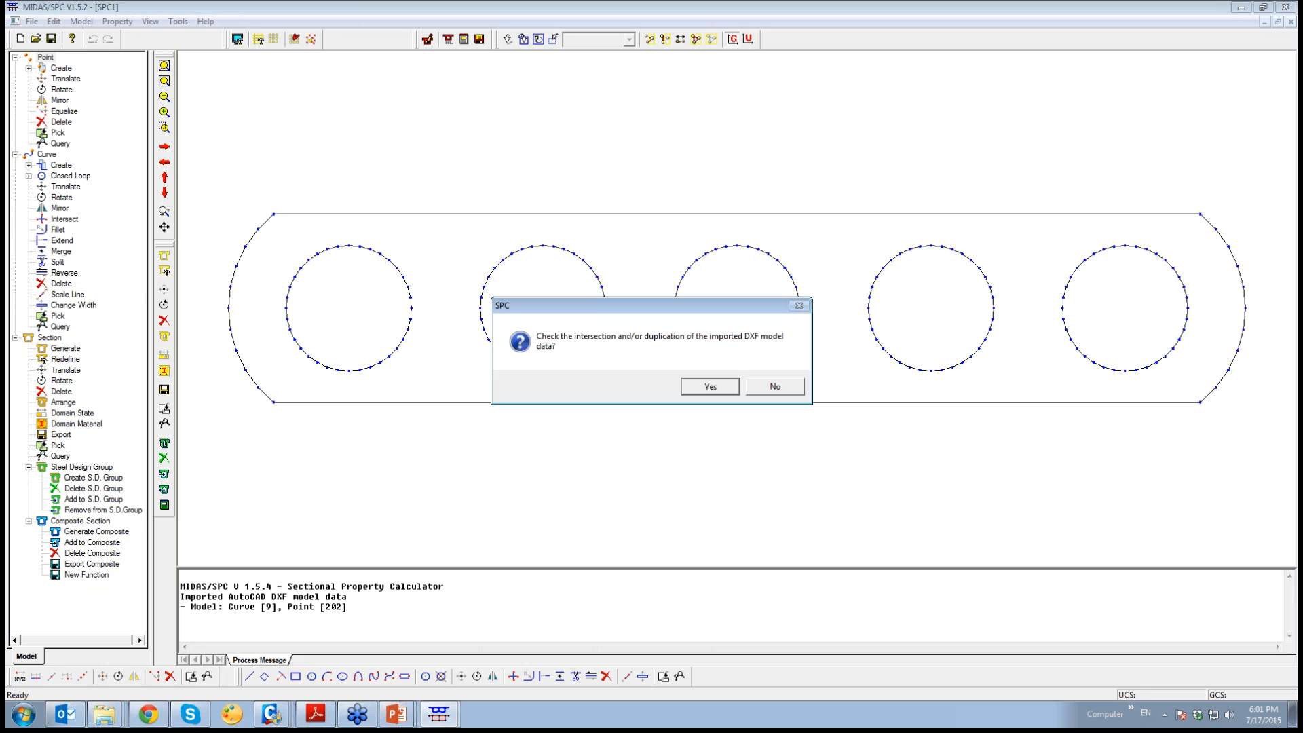
left_click(711, 387)
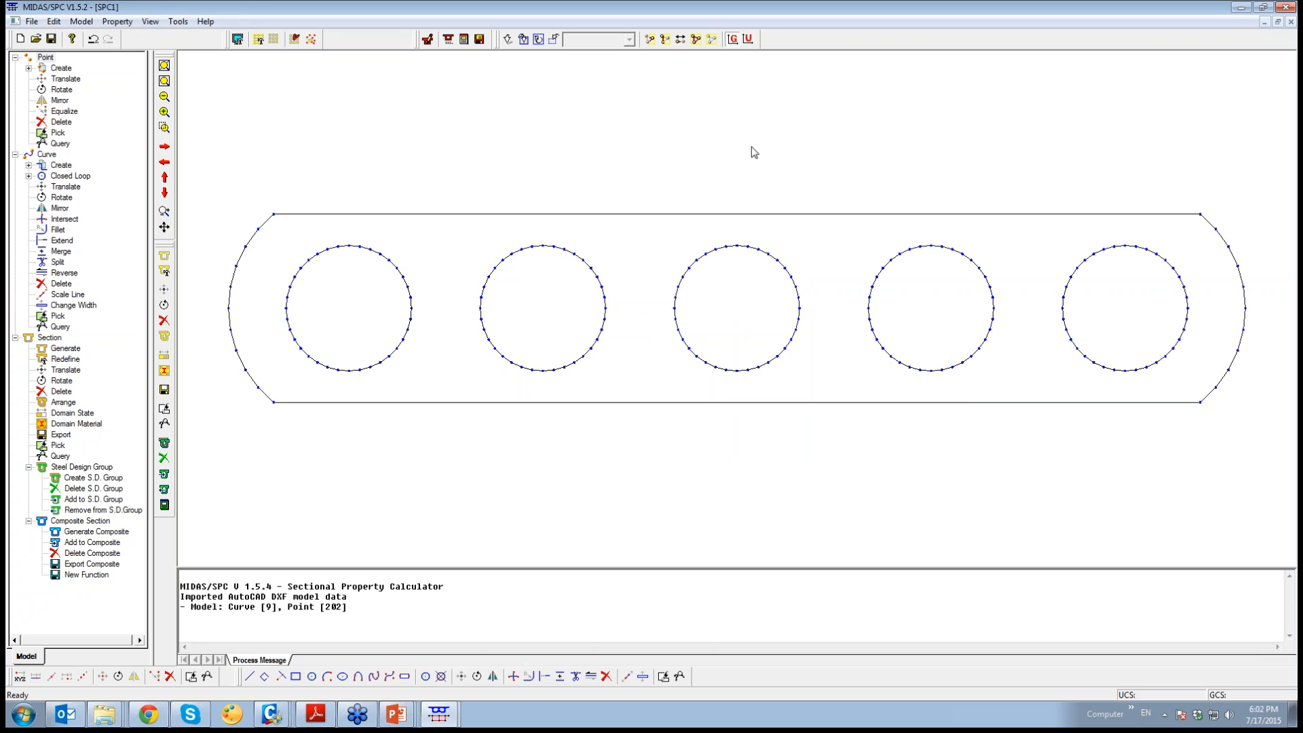
Start a new project without saving the current one, and set its length unit and a coarser angle step
left_click(20, 39)
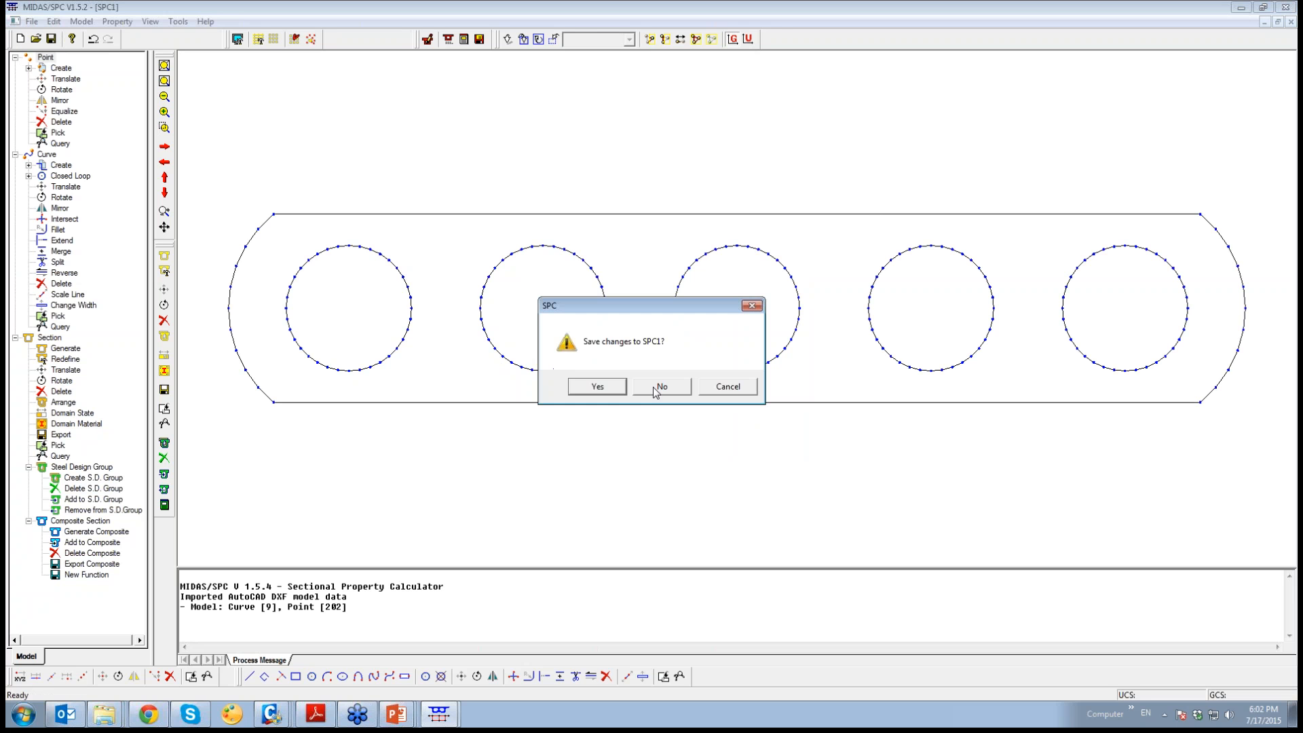
left_click(653, 388)
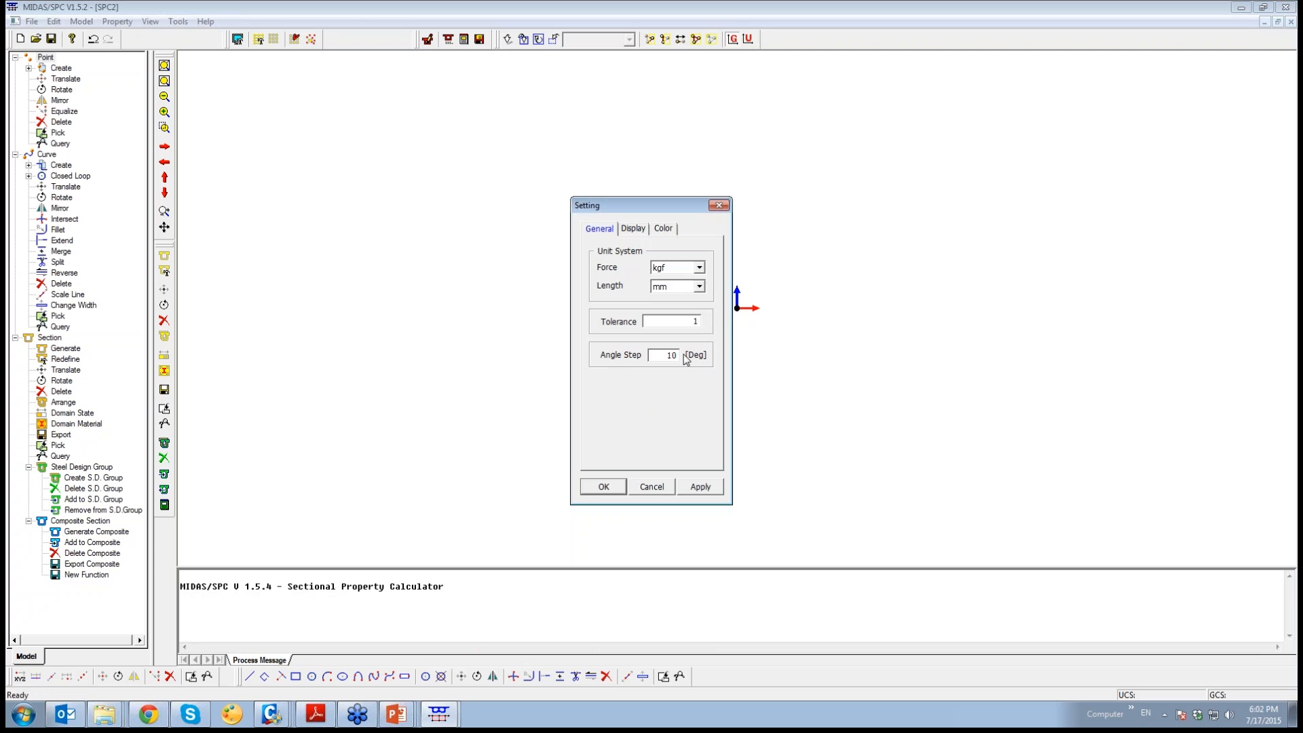
left_click(699, 285)
left_click(662, 314)
left_click_drag(662, 355, 671, 355)
left_click(608, 487)
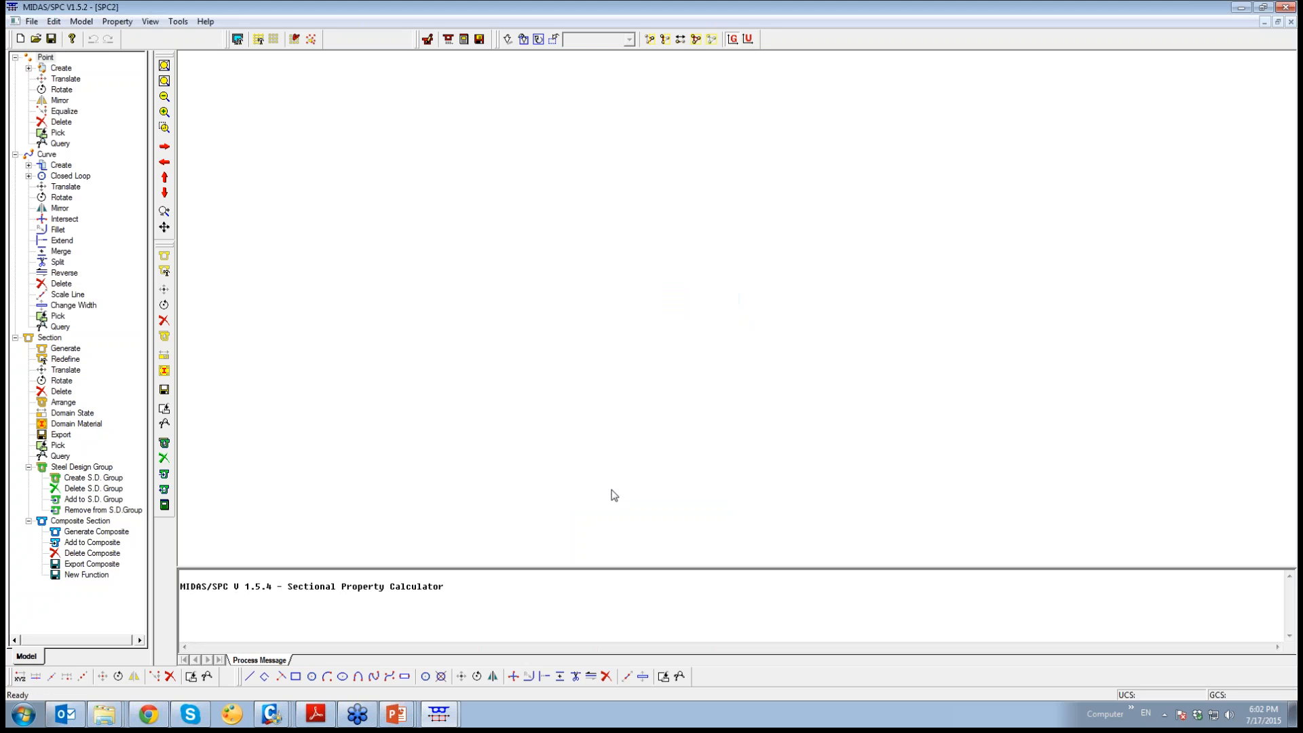
Import void.dxf with the coarser angle step and check the data for intersections and duplicates
left_click(42, 23)
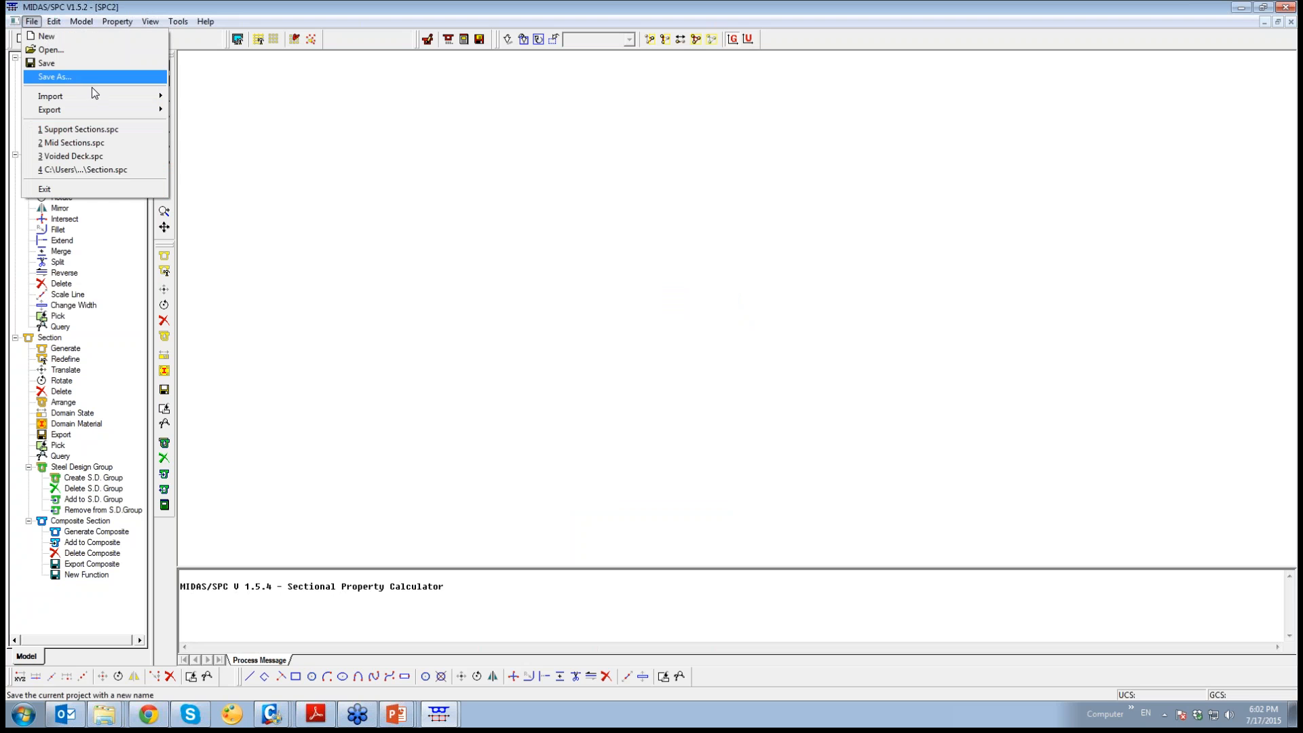
mouse_move(103, 95)
left_click(207, 115)
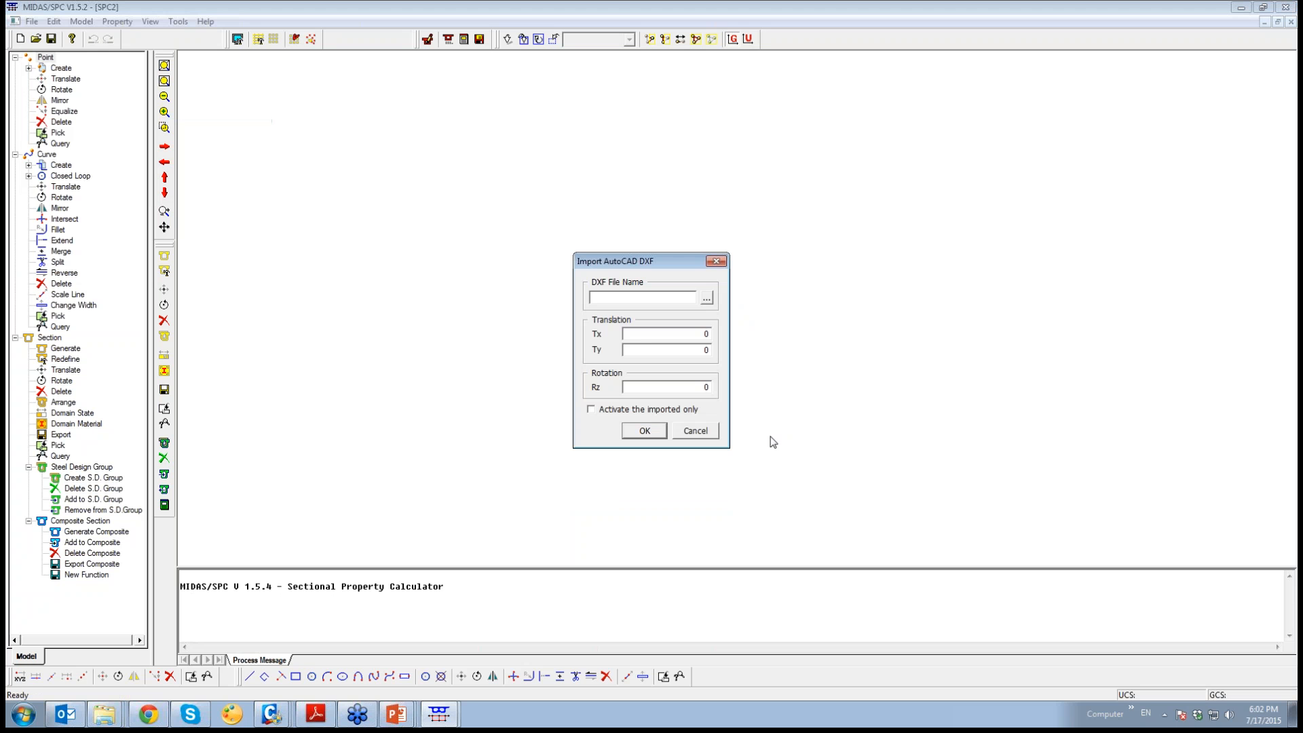
left_click(722, 302)
double_click(566, 387)
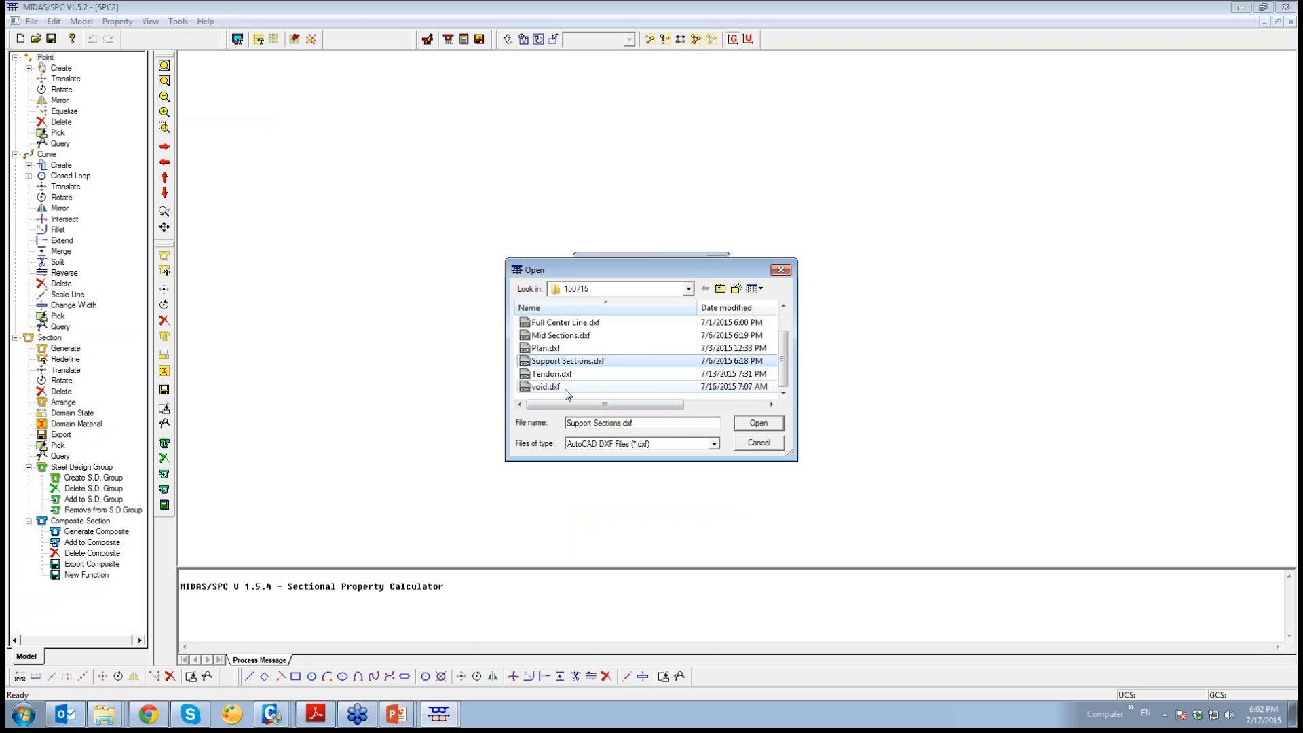
left_click(645, 431)
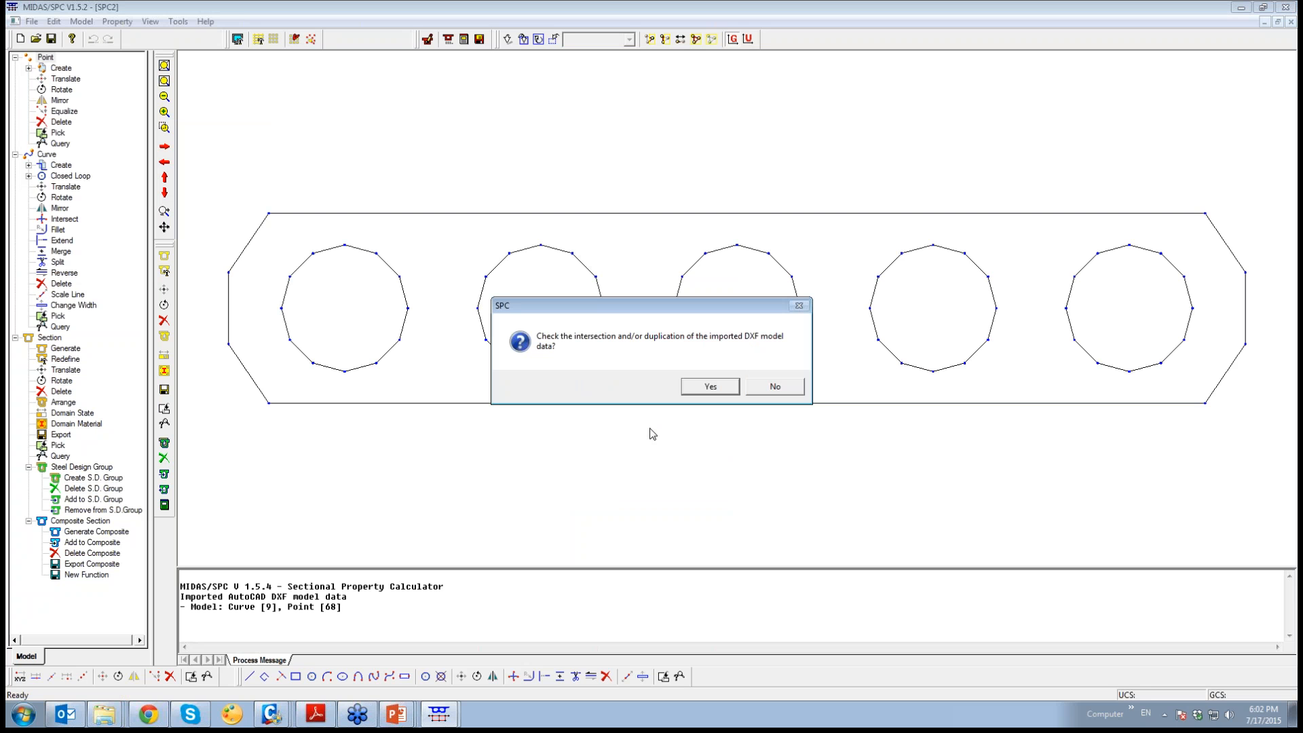
left_click(709, 386)
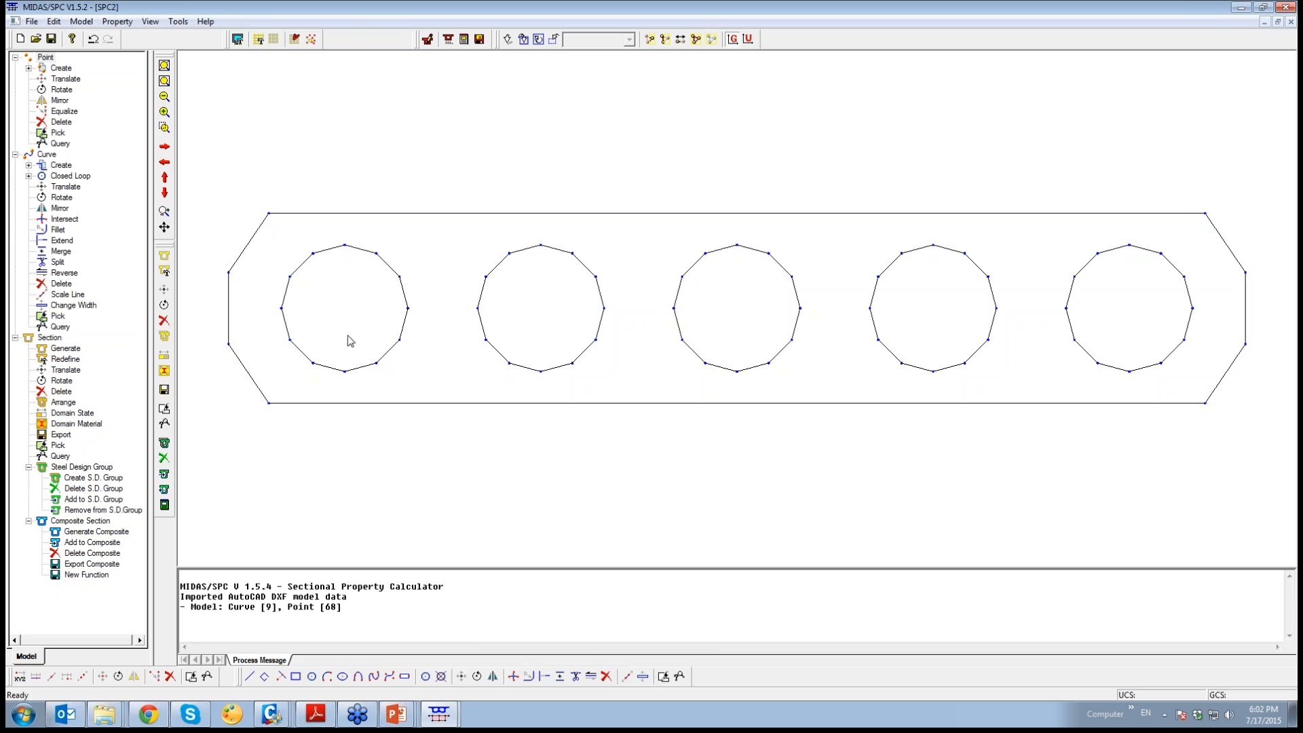
Discard the coarse import by starting a new project, and choose its length unit with the angle step kept at 10 degrees
left_click(20, 39)
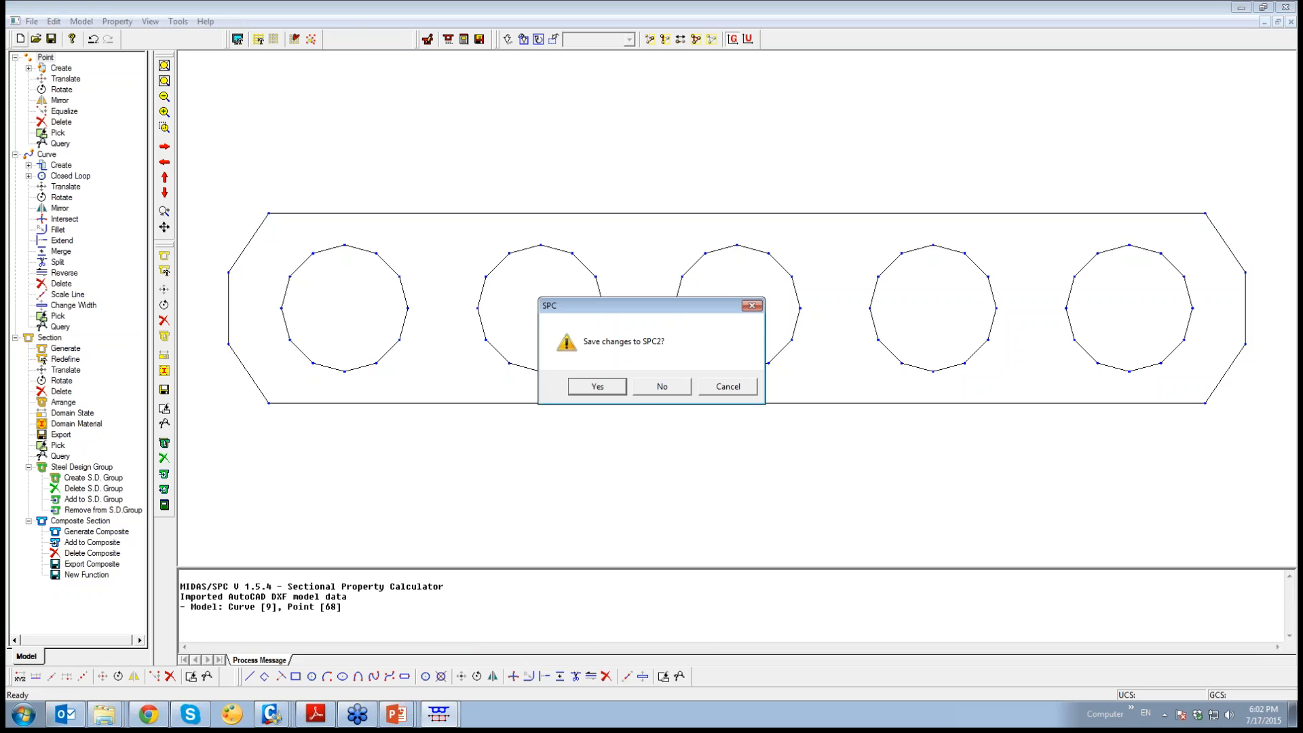
left_click(668, 385)
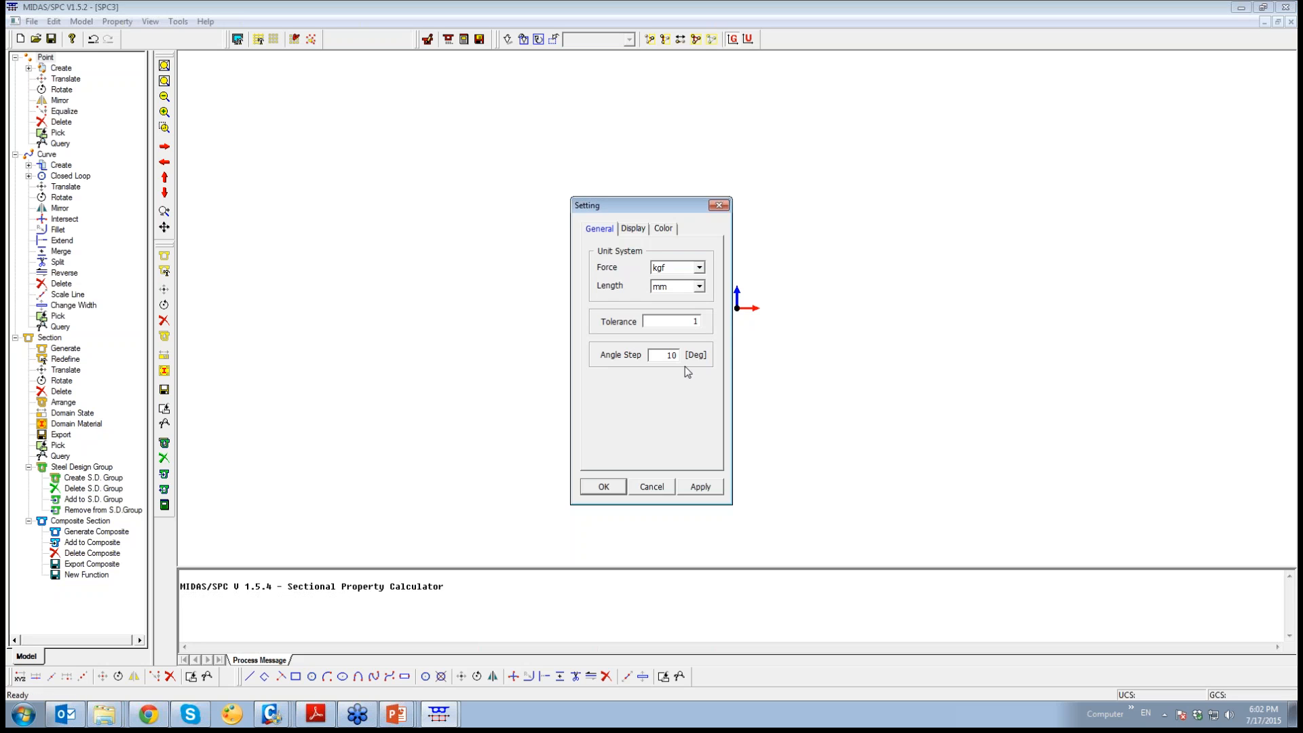
left_click(700, 286)
left_click(682, 301)
left_click(611, 490)
Import the void.dxf drawing into the new project, including the check for intersecting and duplicate data
left_click(32, 21)
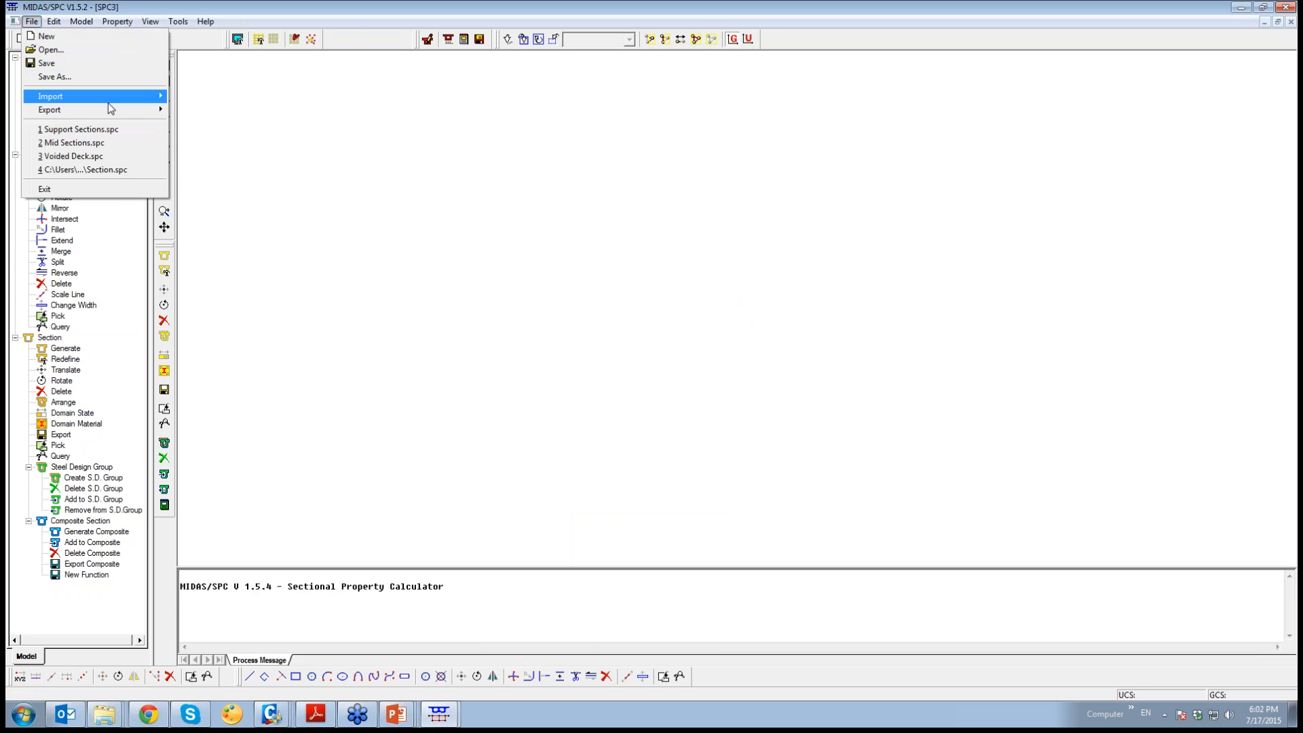
mouse_move(114, 102)
left_click(201, 117)
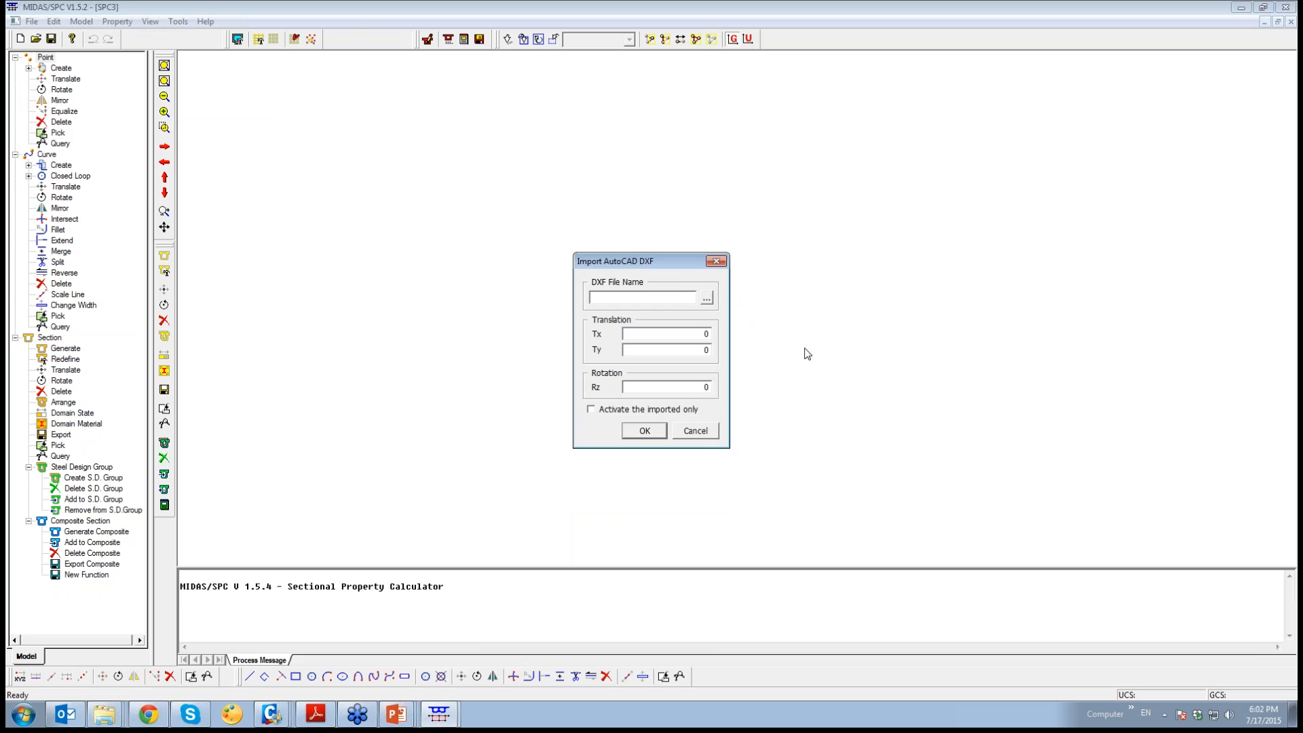
left_click(705, 302)
left_click(589, 387)
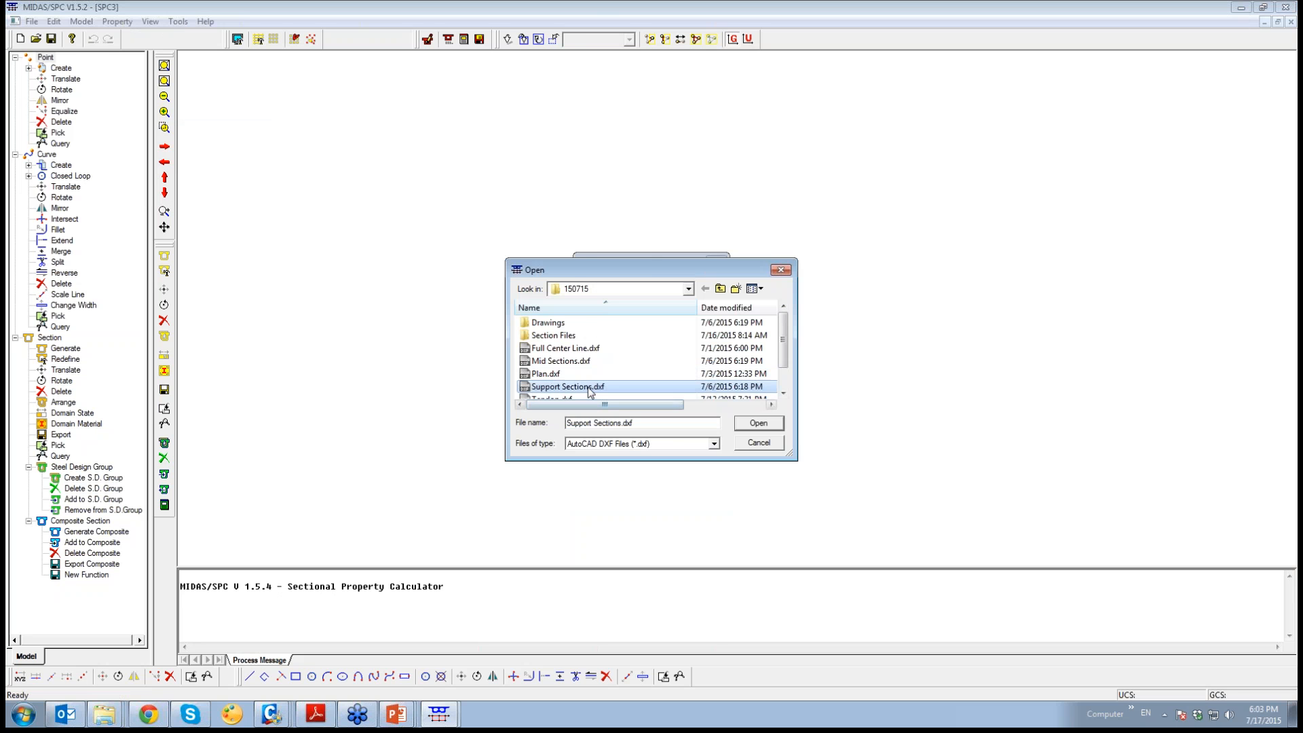
scroll(588, 388, "down", 1)
double_click(561, 387)
left_click(645, 432)
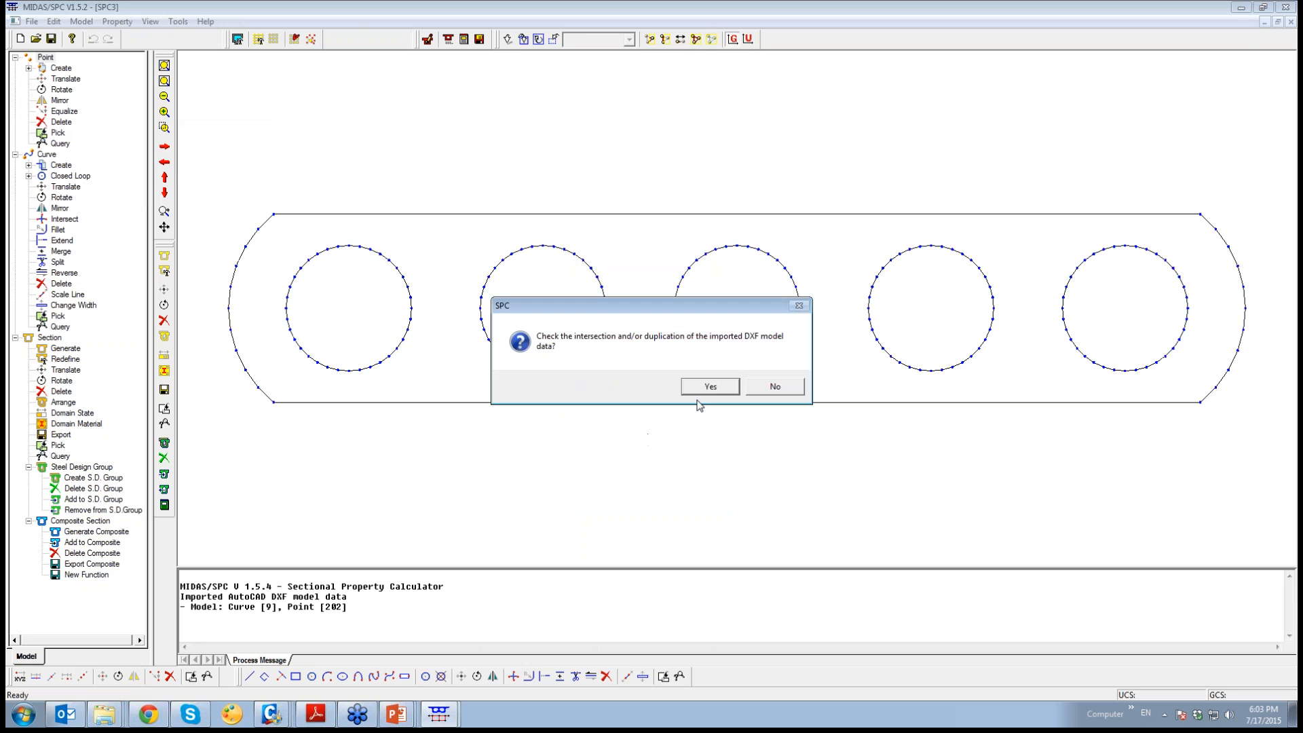
left_click(711, 387)
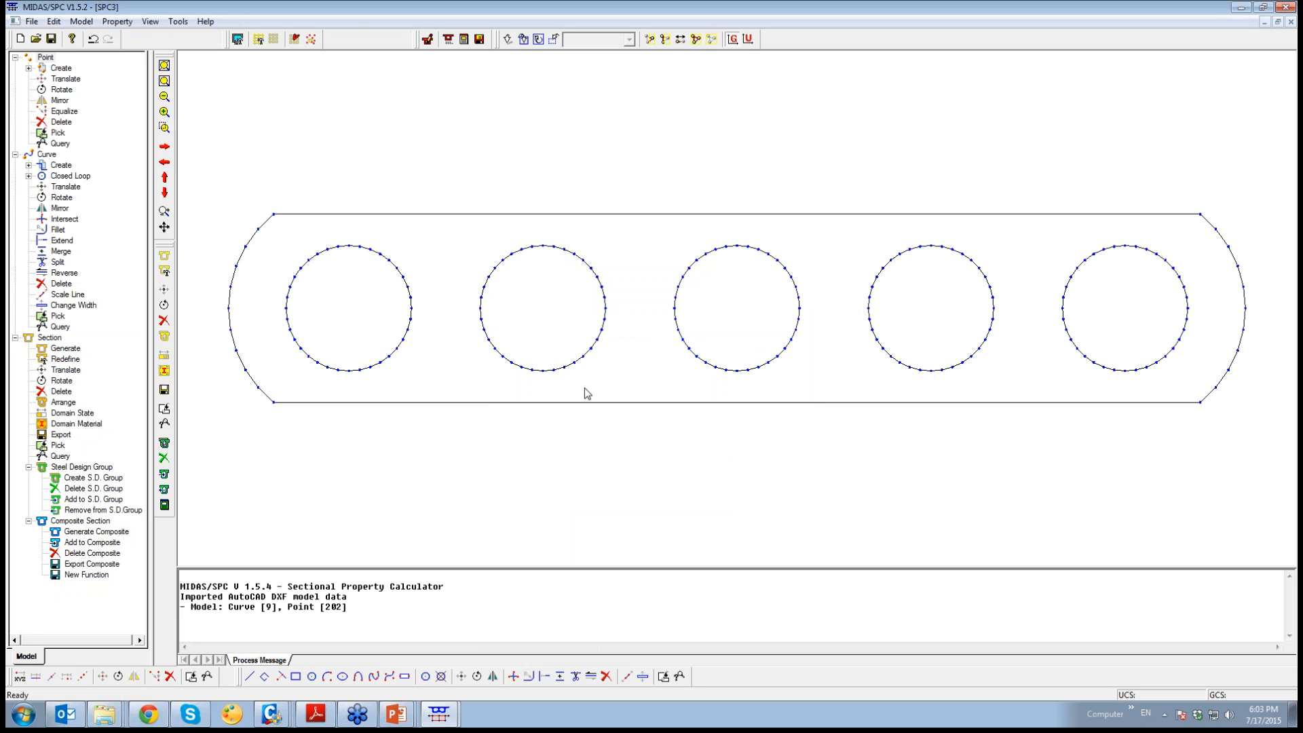
Generate a plane section named Sec from all imported curves, with straight lines merged and immediate property calculation enabled
double_click(68, 349)
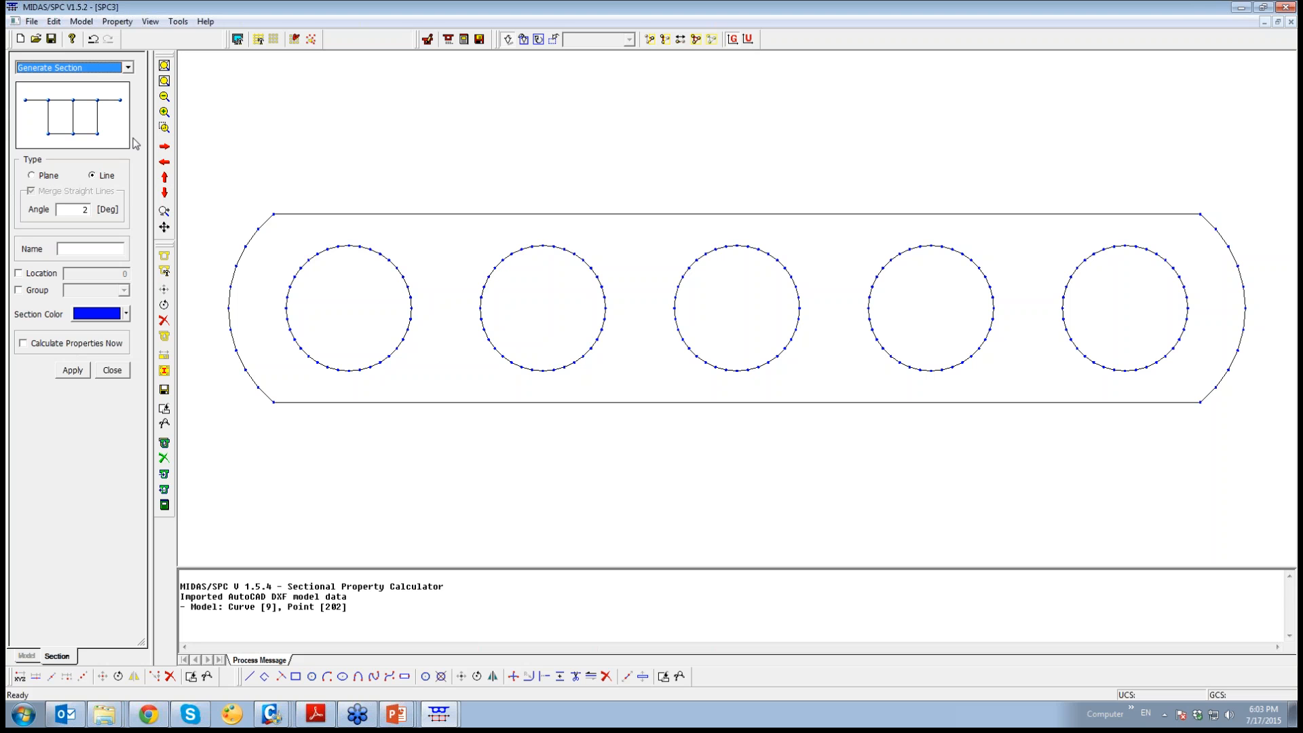
left_click(49, 177)
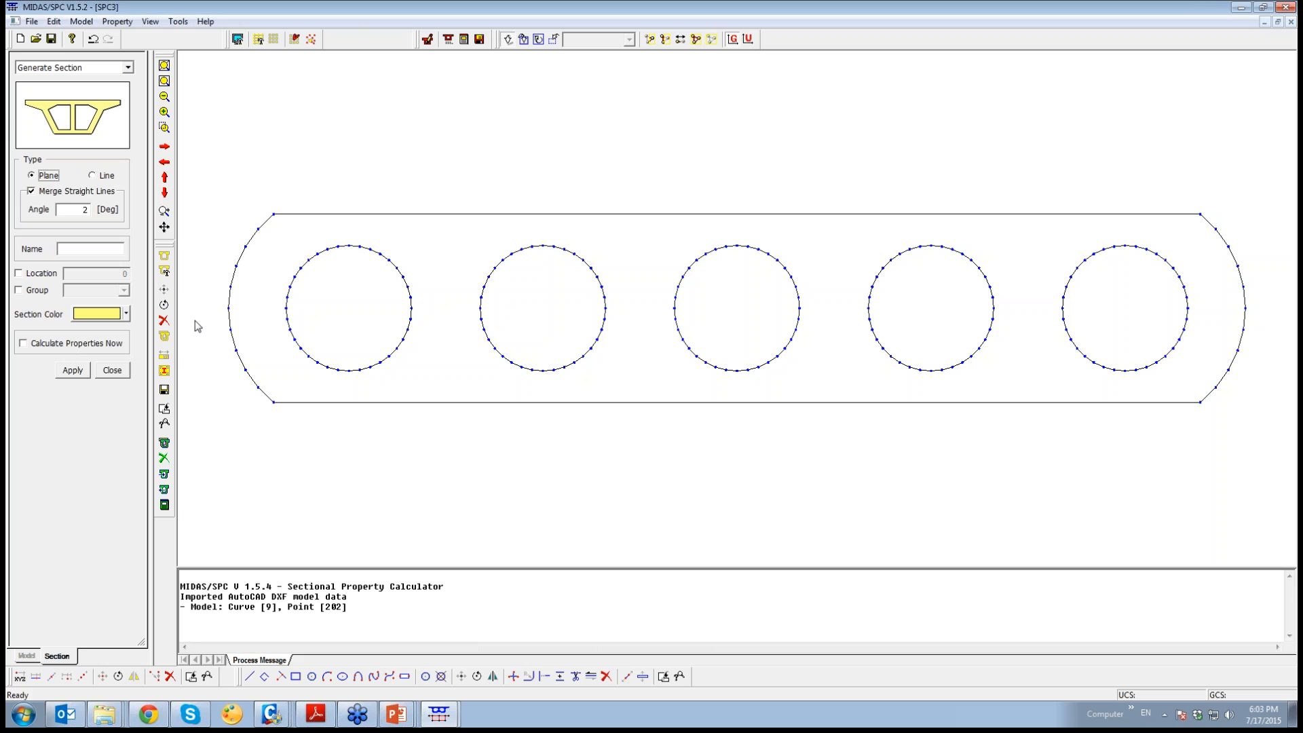
left_click(104, 344)
left_click(108, 249)
type("Sec")
left_click_drag(201, 154, 1267, 463)
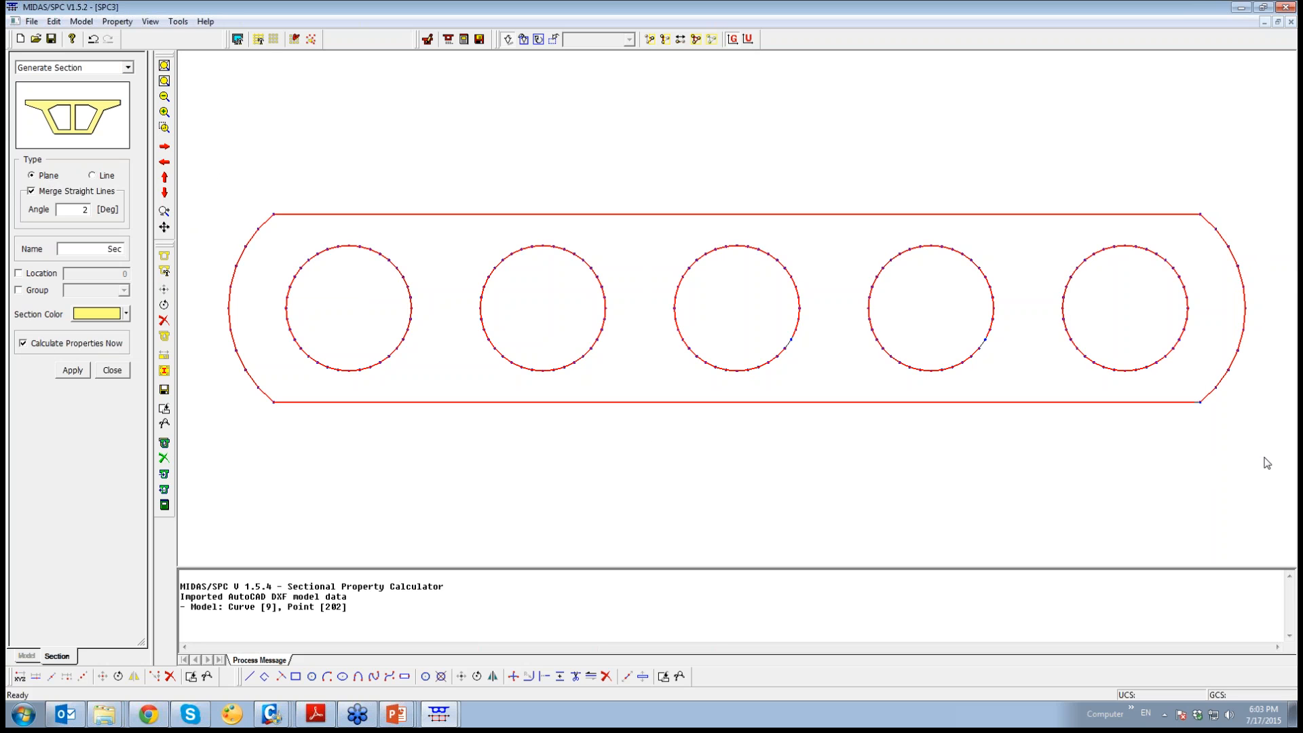
left_click(70, 372)
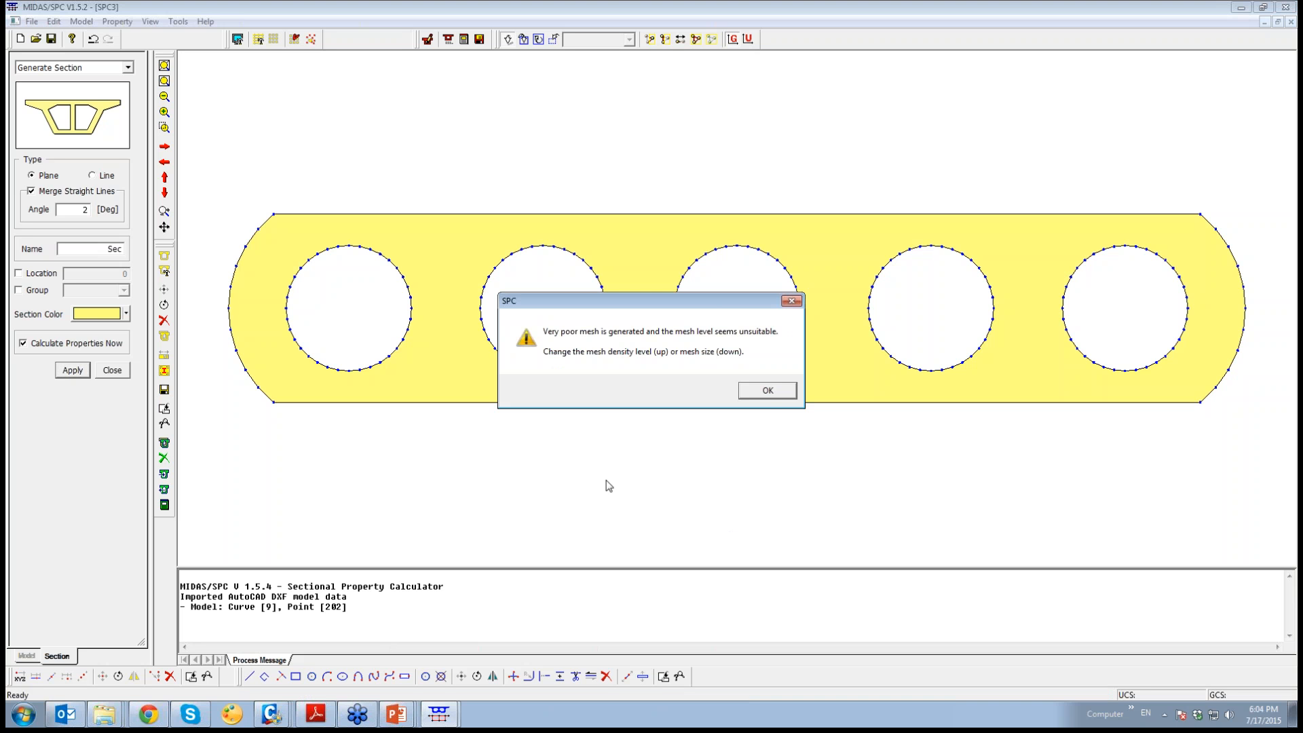
left_click(769, 392)
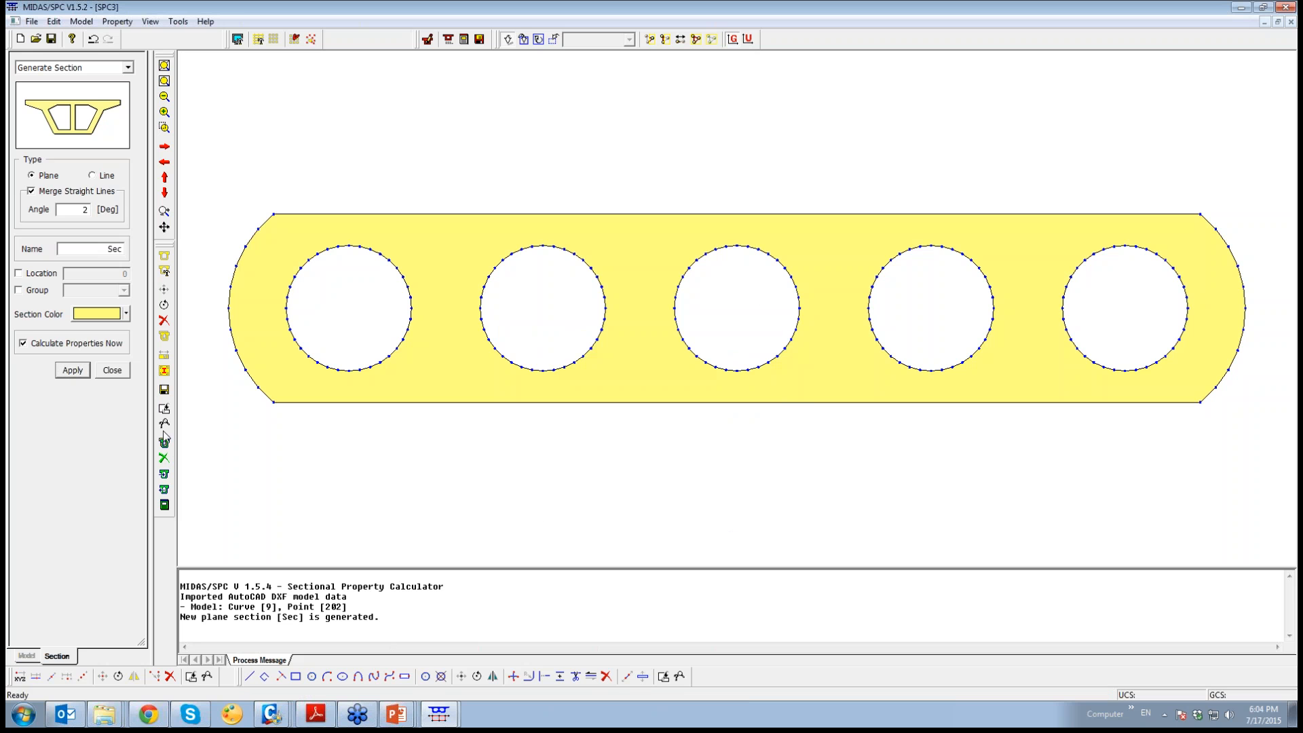
left_click(112, 370)
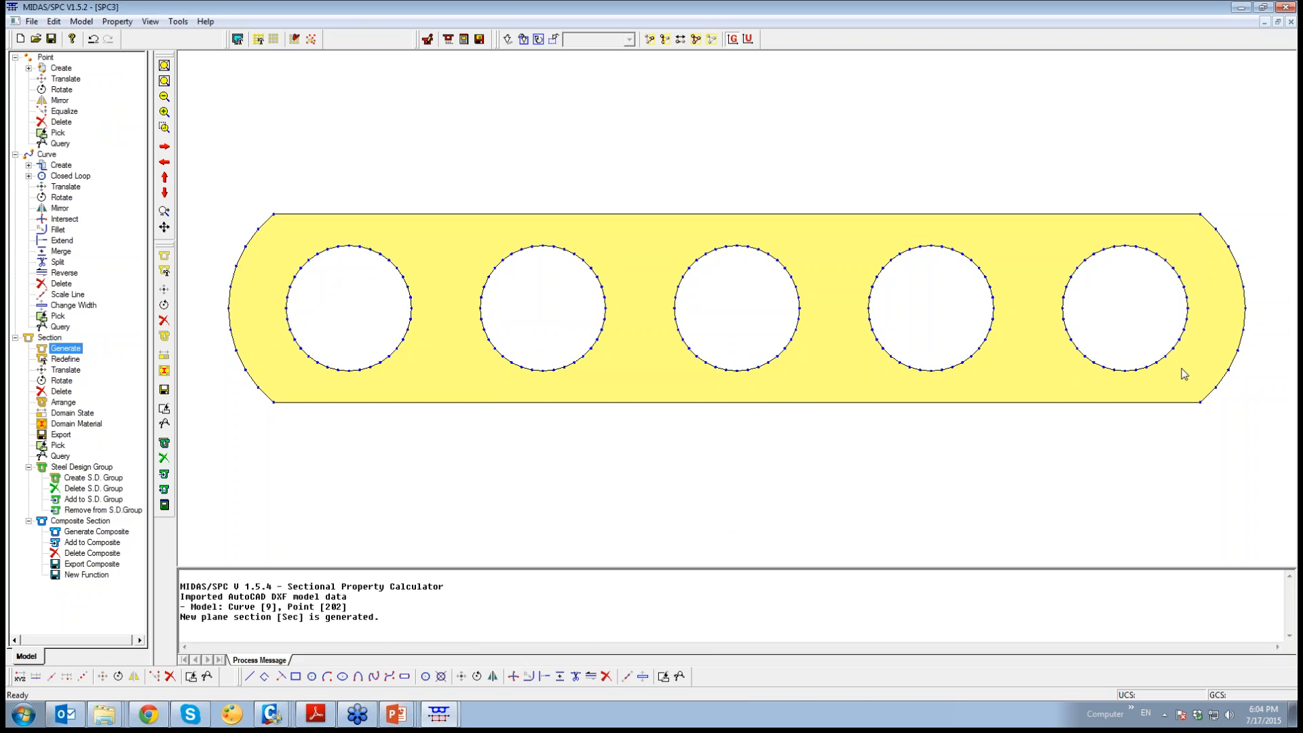
Recalculate the voided deck section's properties using the finest mesh density
left_click(437, 258)
left_click(116, 21)
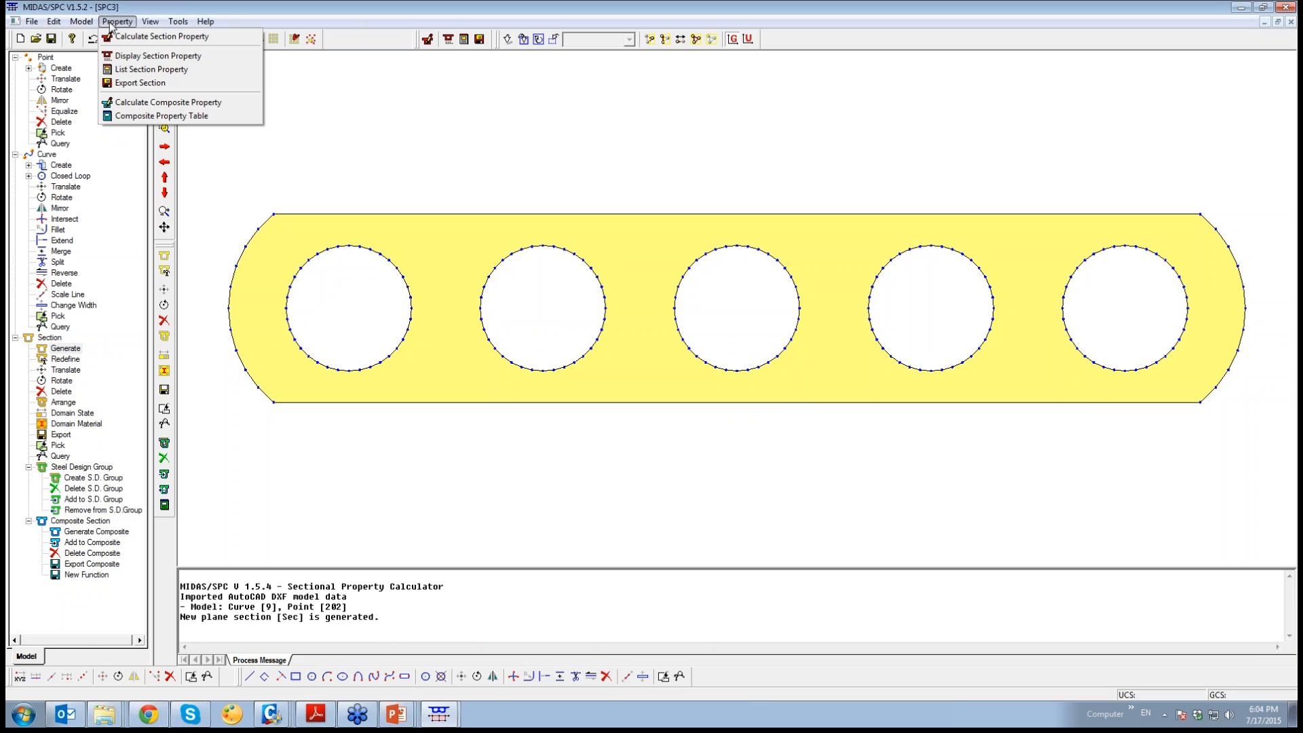
left_click(124, 37)
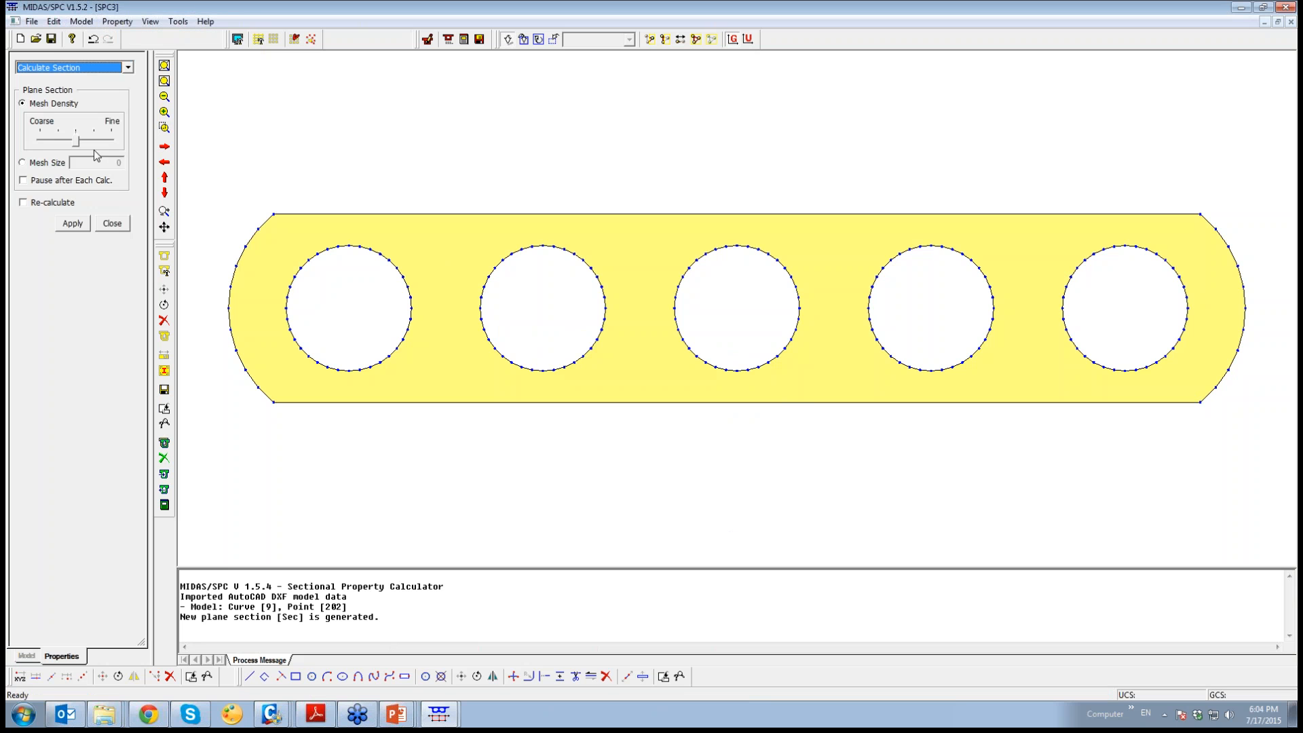
left_click_drag(77, 140, 116, 147)
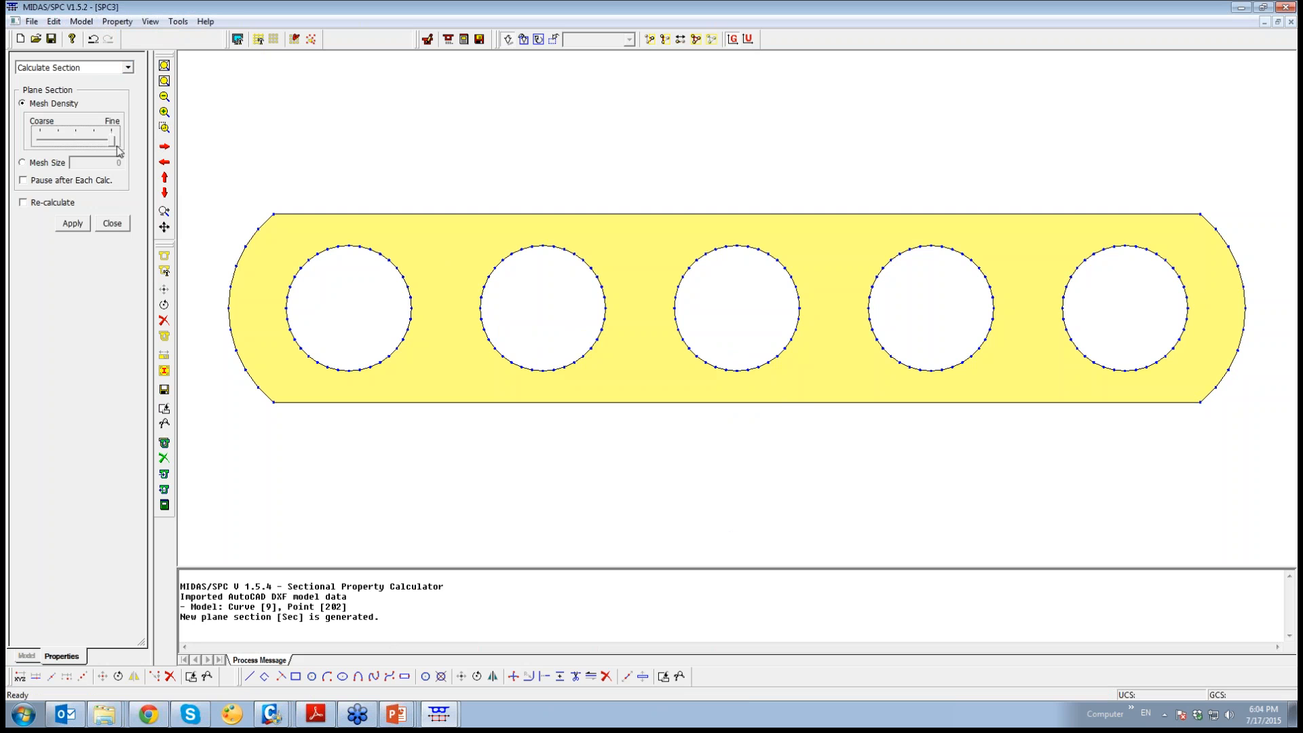
left_click(452, 275)
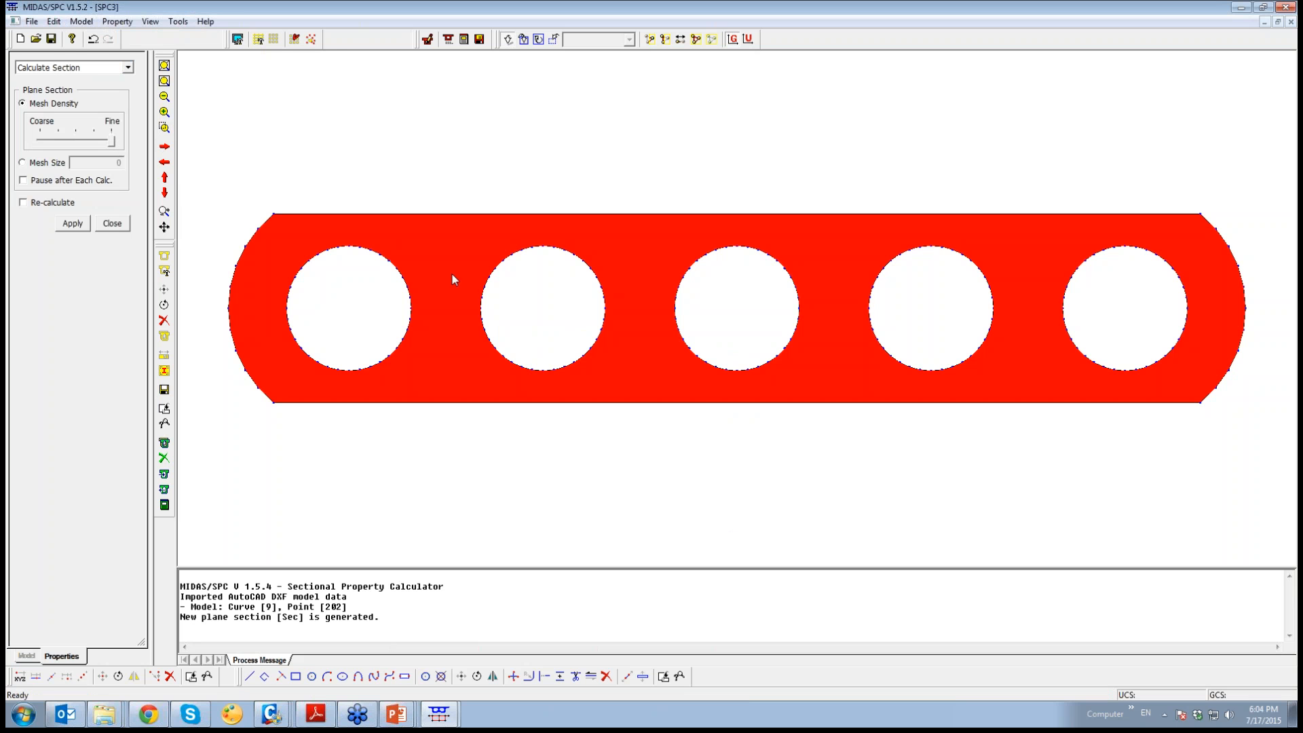
left_click(48, 202)
left_click(72, 223)
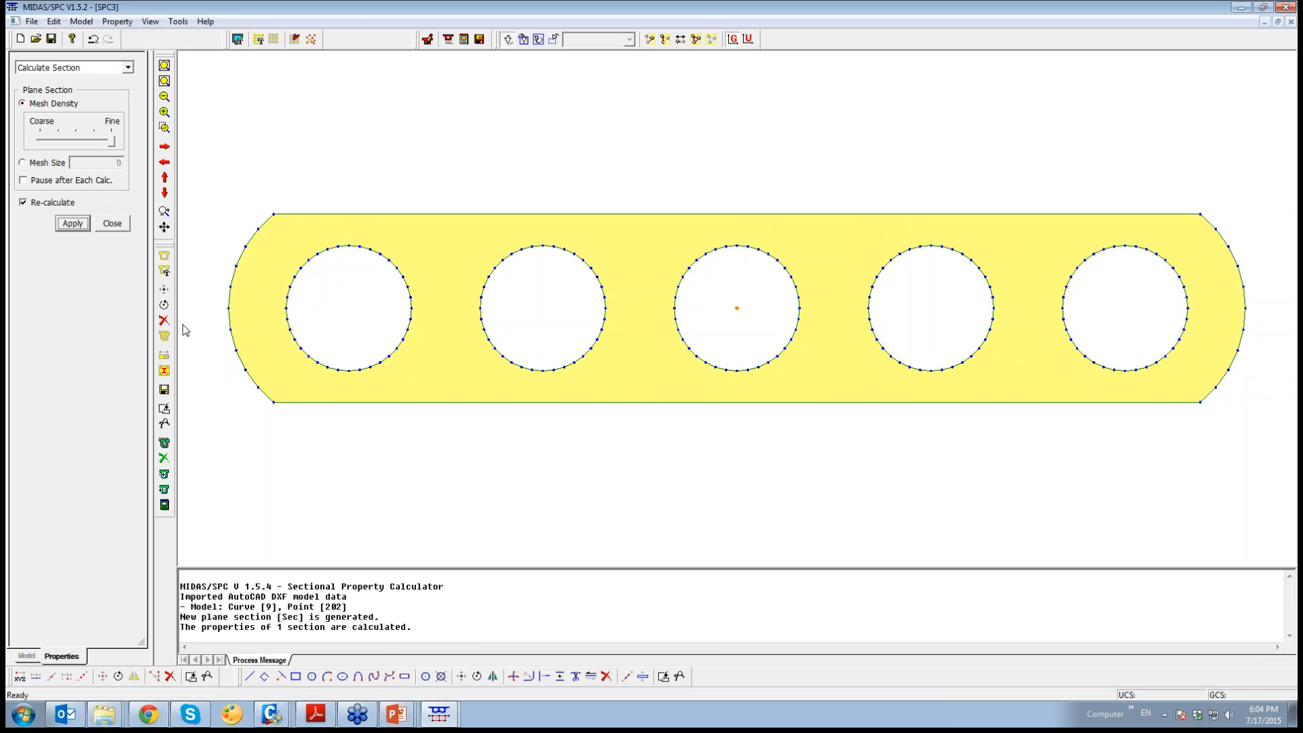
left_click(114, 223)
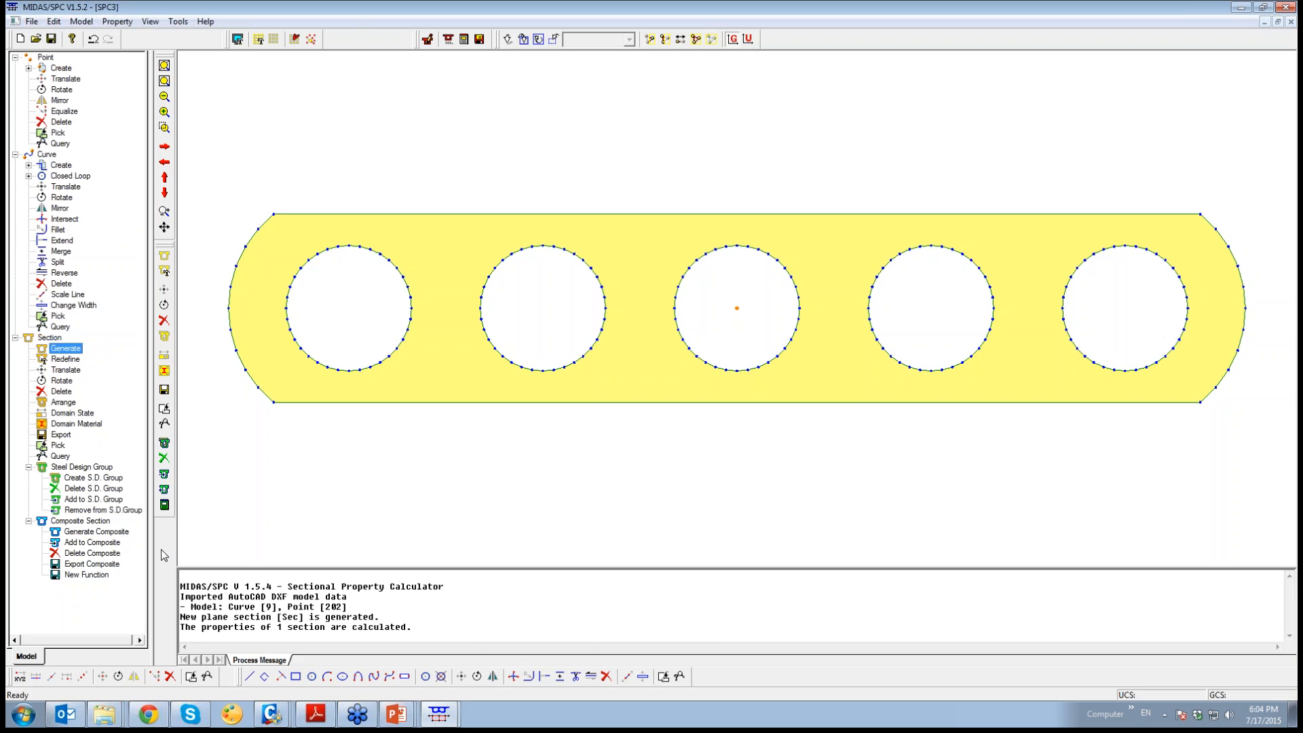
Export the voided deck section as a MIDAS Section File named Deck, and close the Sectional Property Calculator without saving the project
double_click(59, 437)
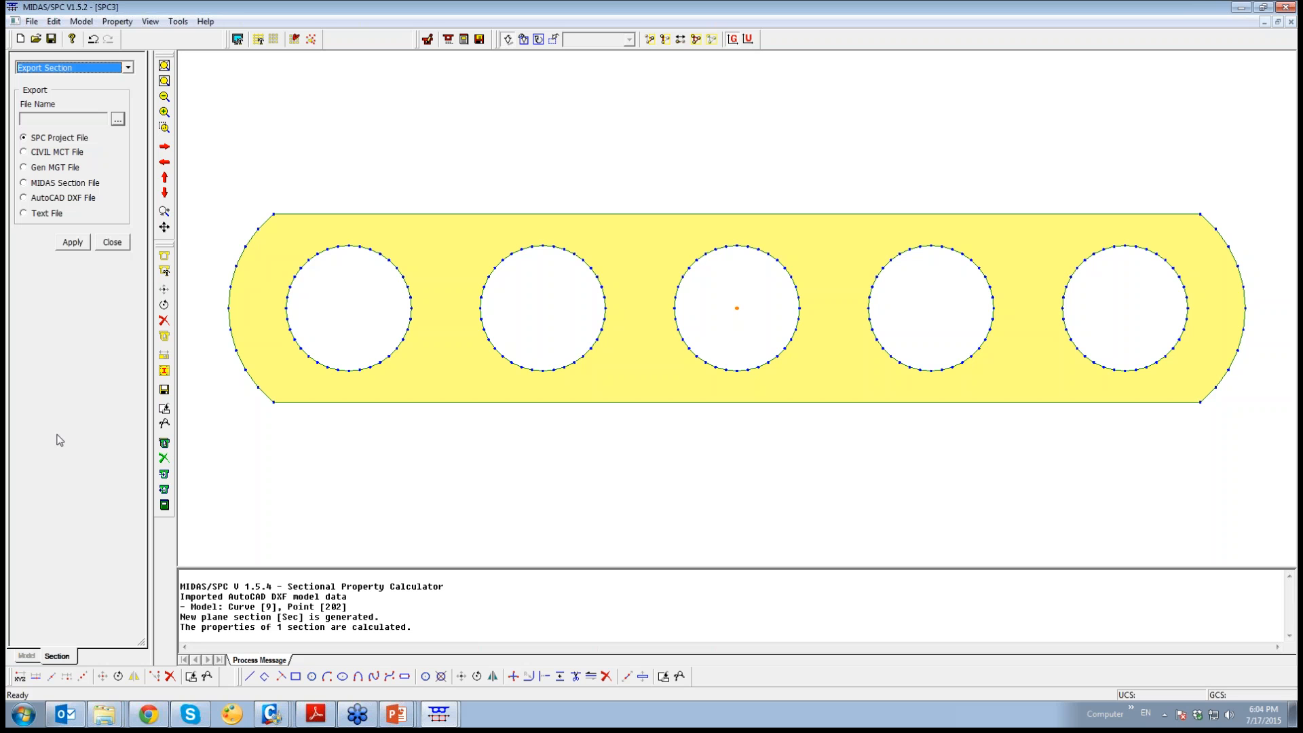
left_click(75, 182)
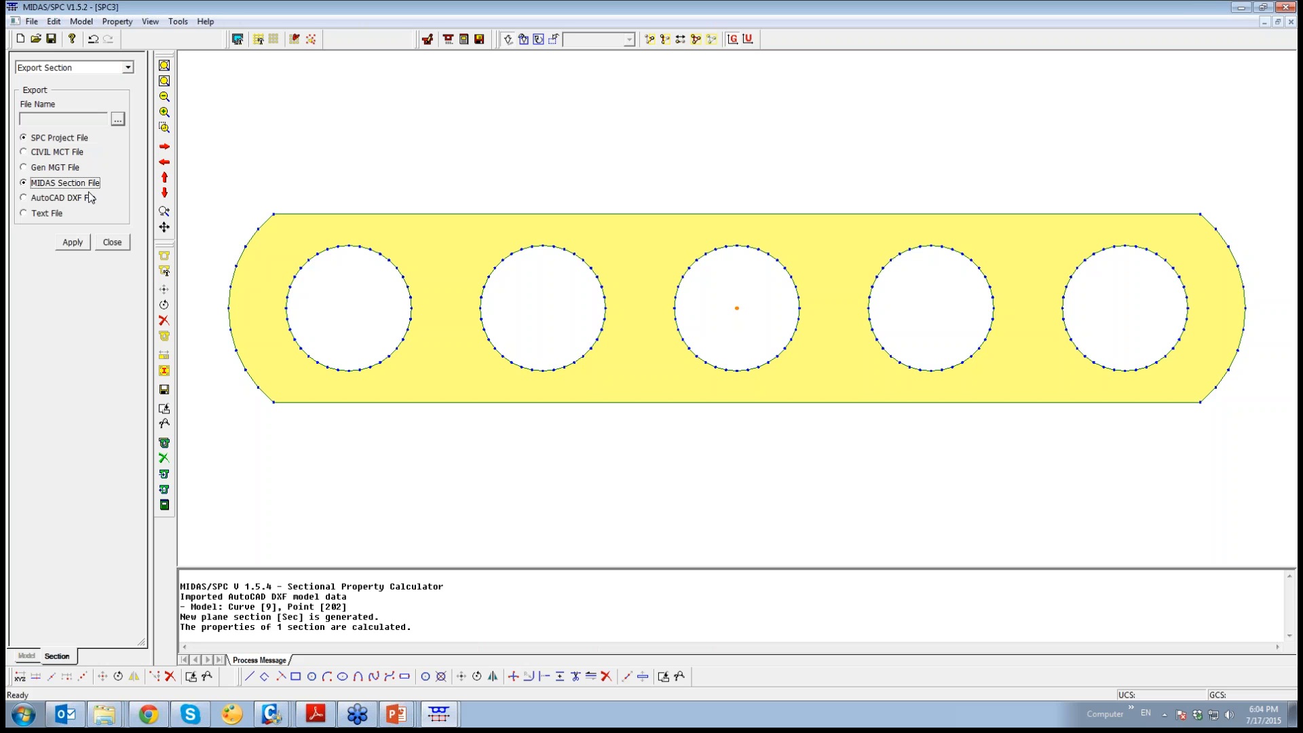
left_click(117, 119)
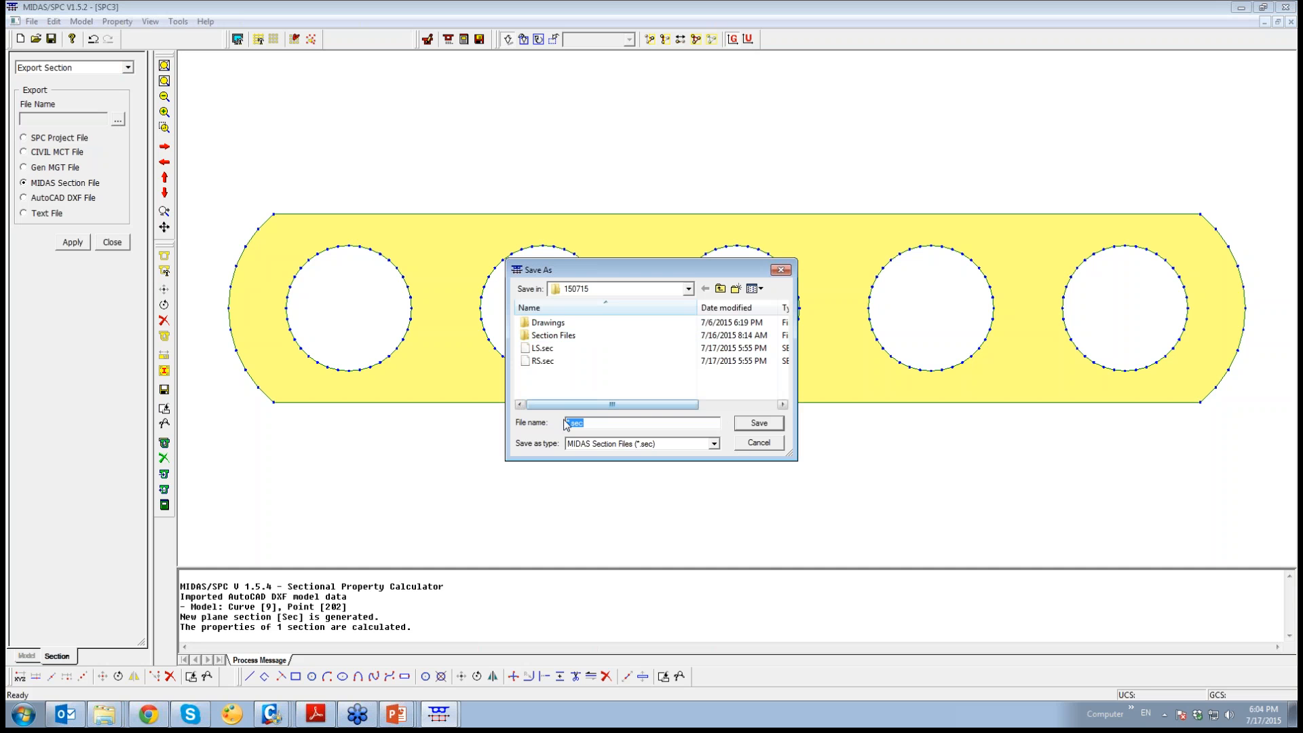
left_click(569, 424)
type("Deck")
left_click(760, 424)
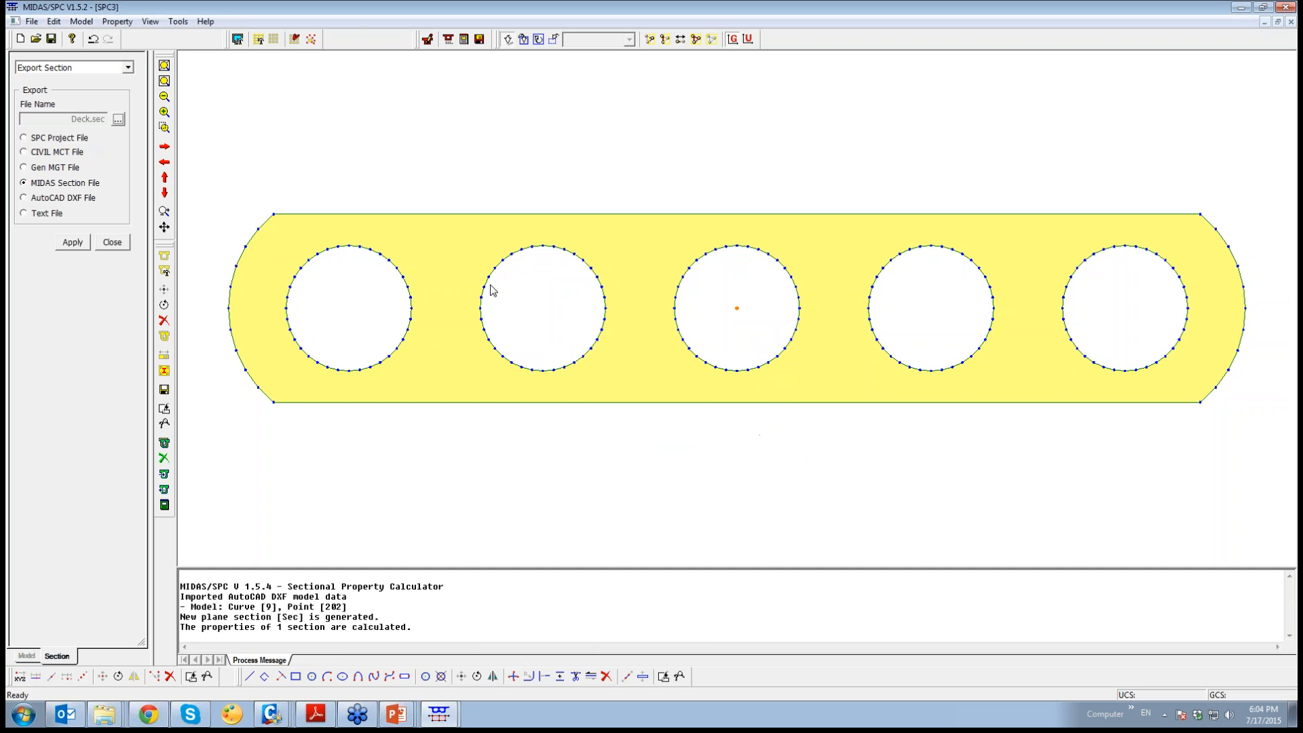
left_click(454, 273)
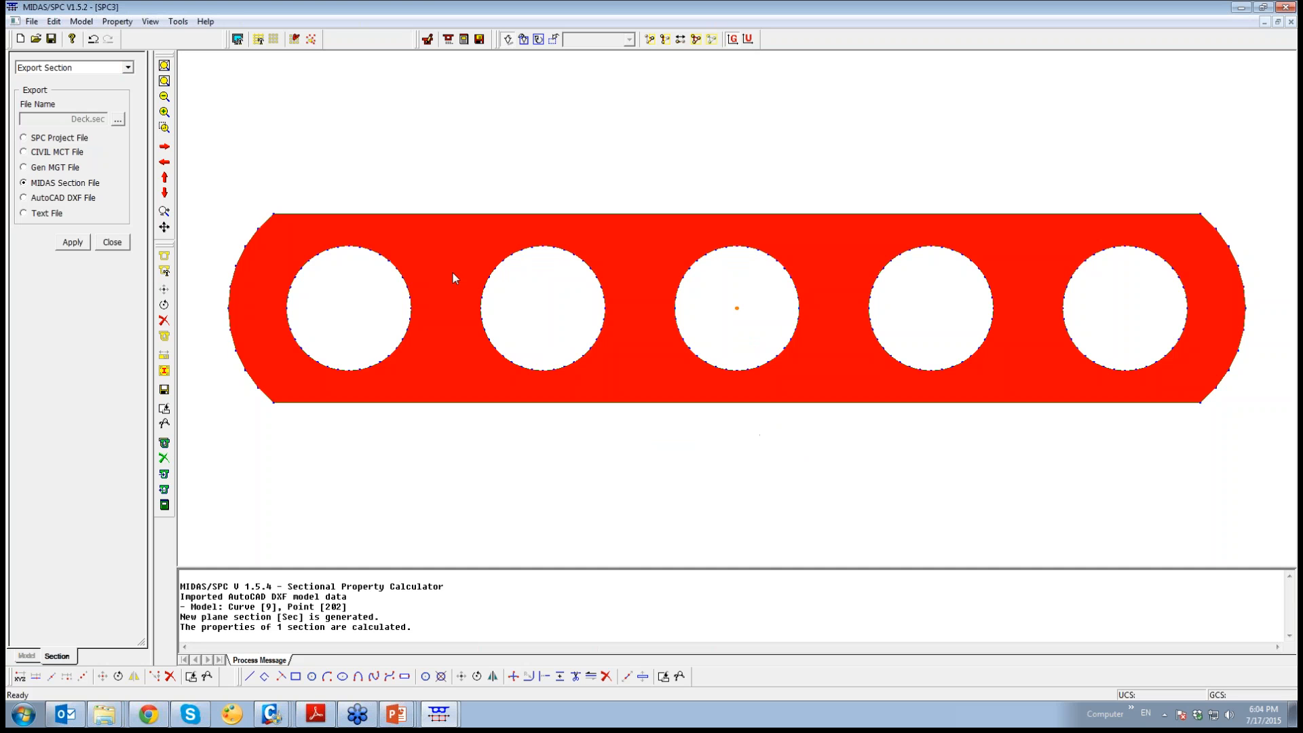
left_click(72, 243)
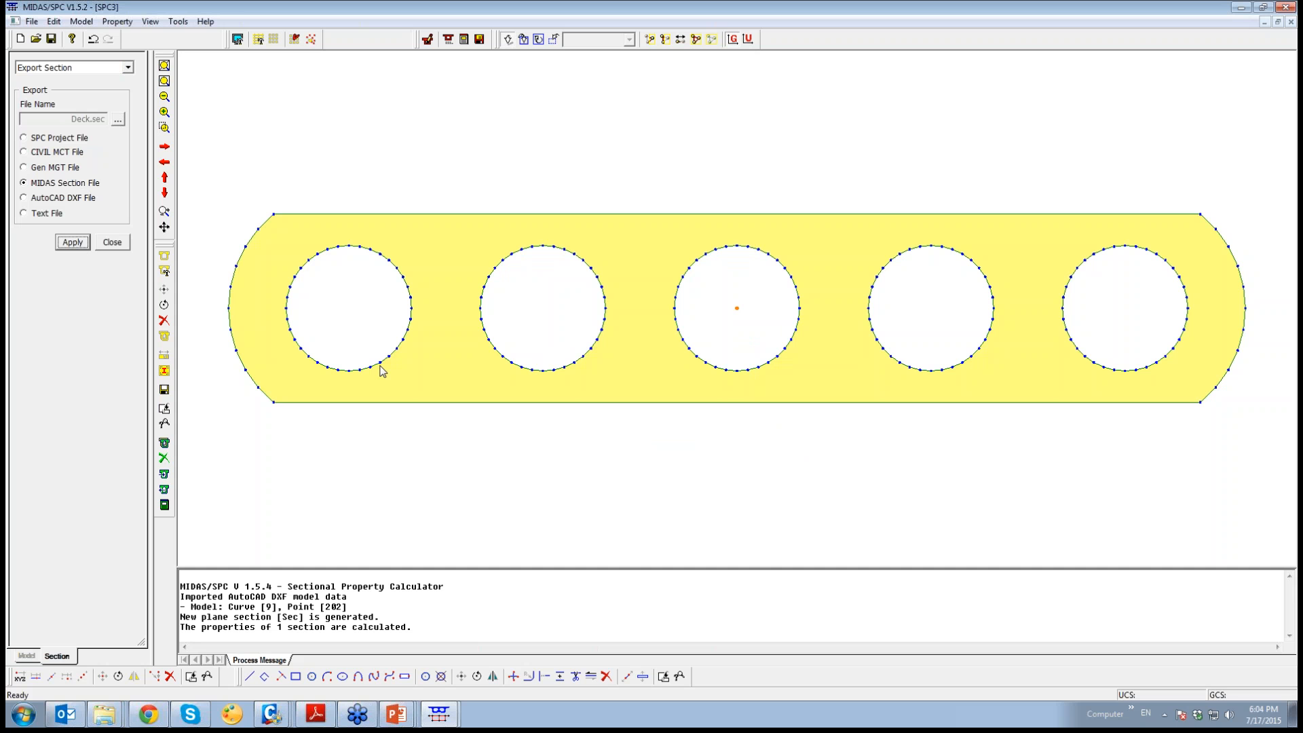
left_click(1285, 6)
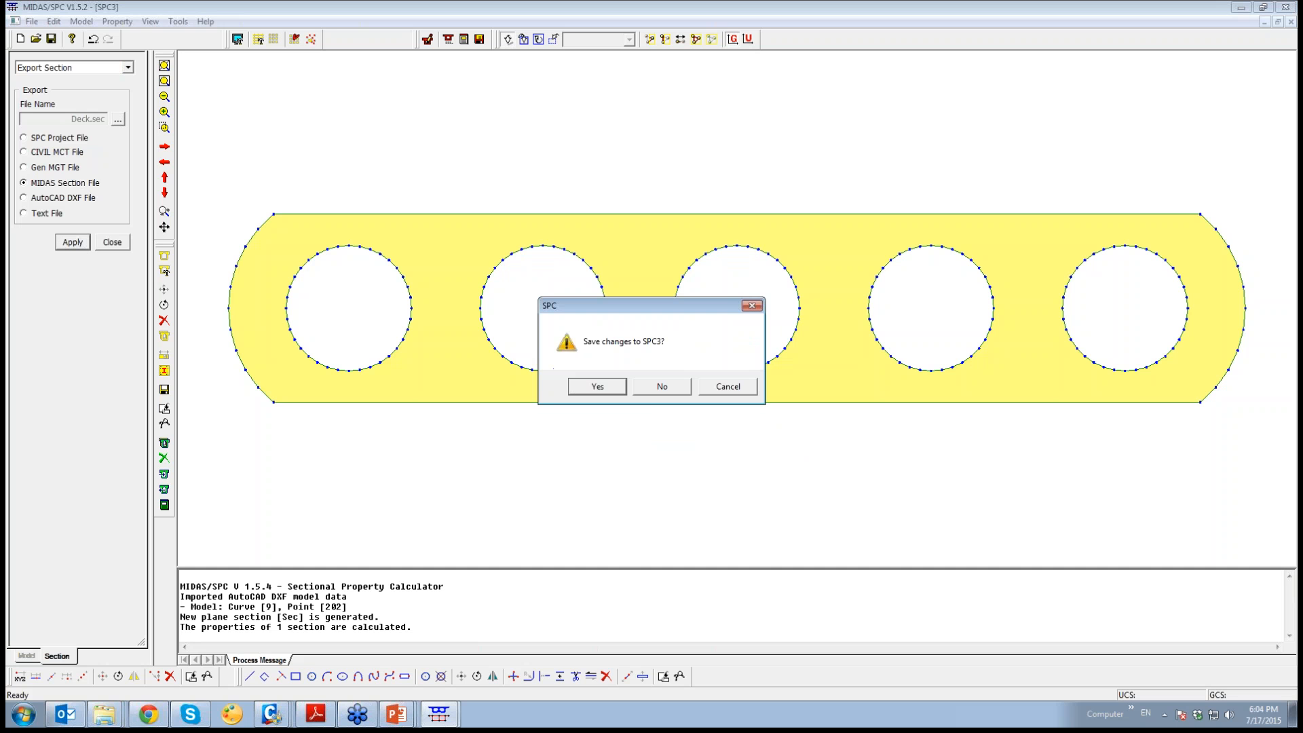
left_click(660, 392)
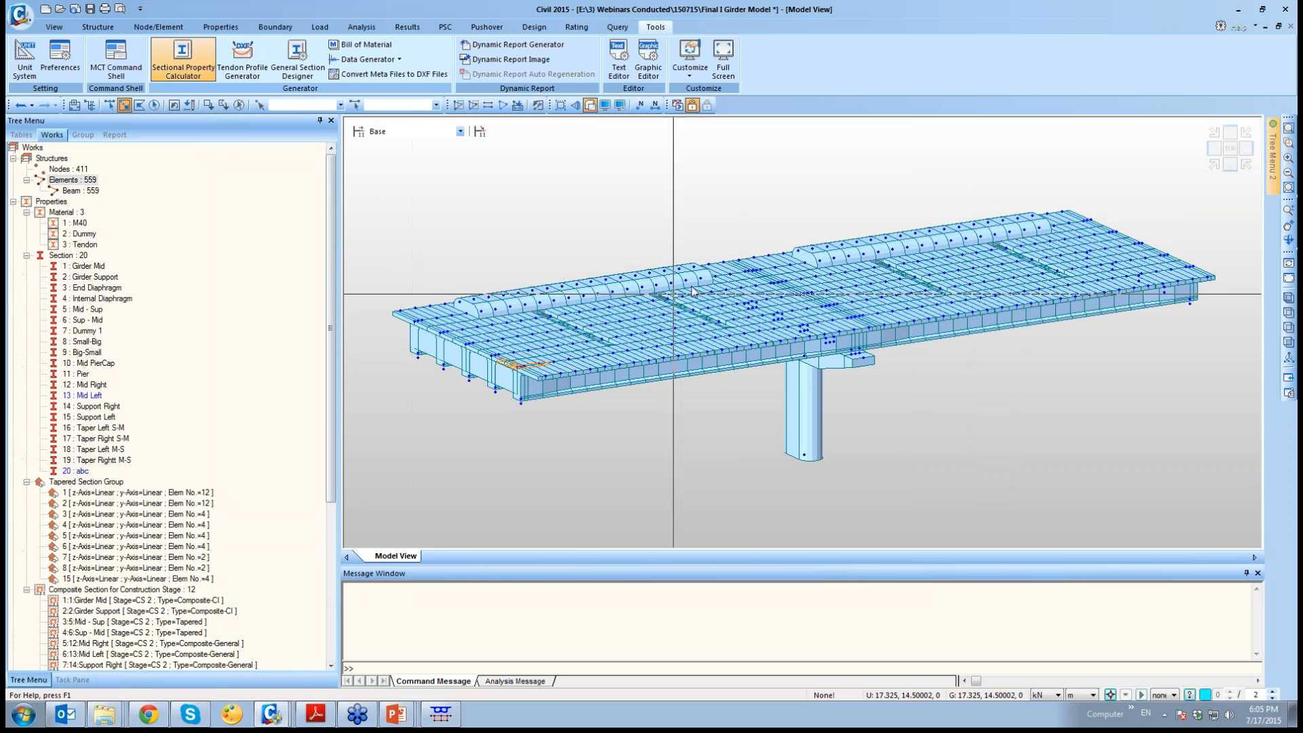
Undo the last section assignments and assign the Pier section to the pier column, displaying only that column
left_click(27, 101)
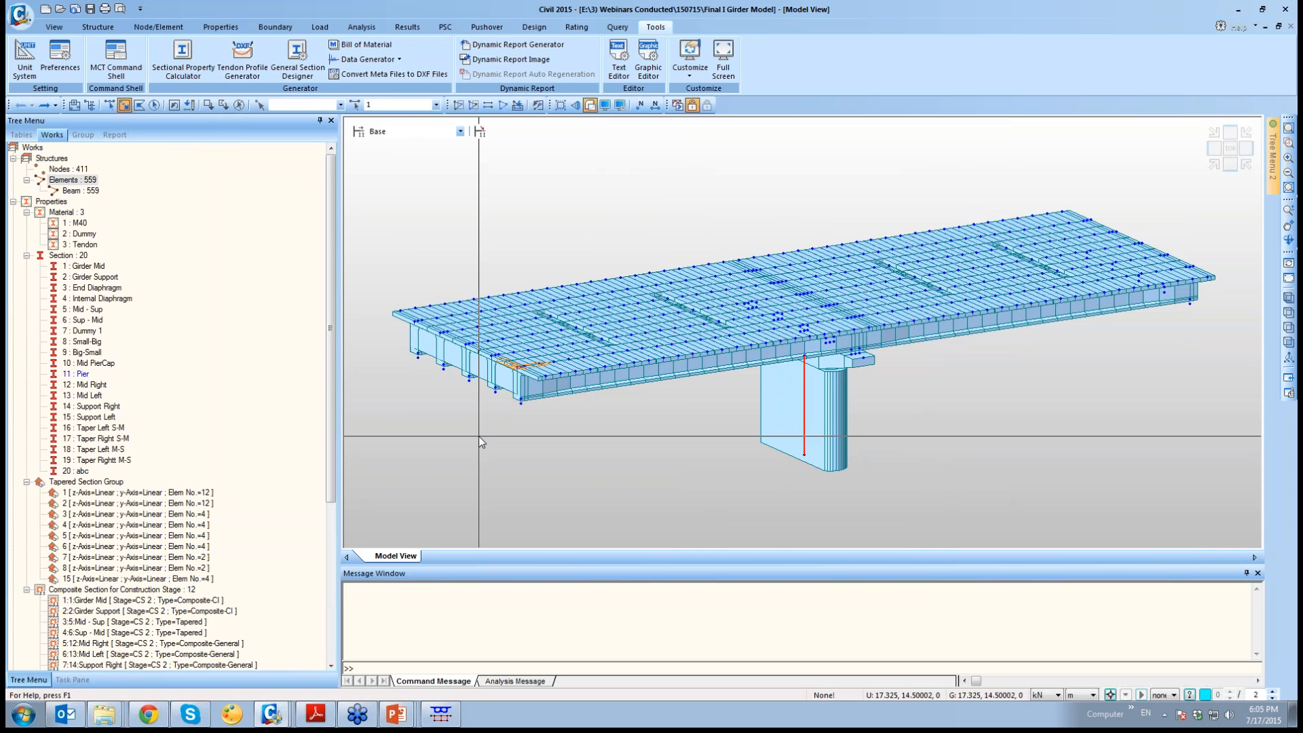
left_click_drag(80, 374, 650, 459)
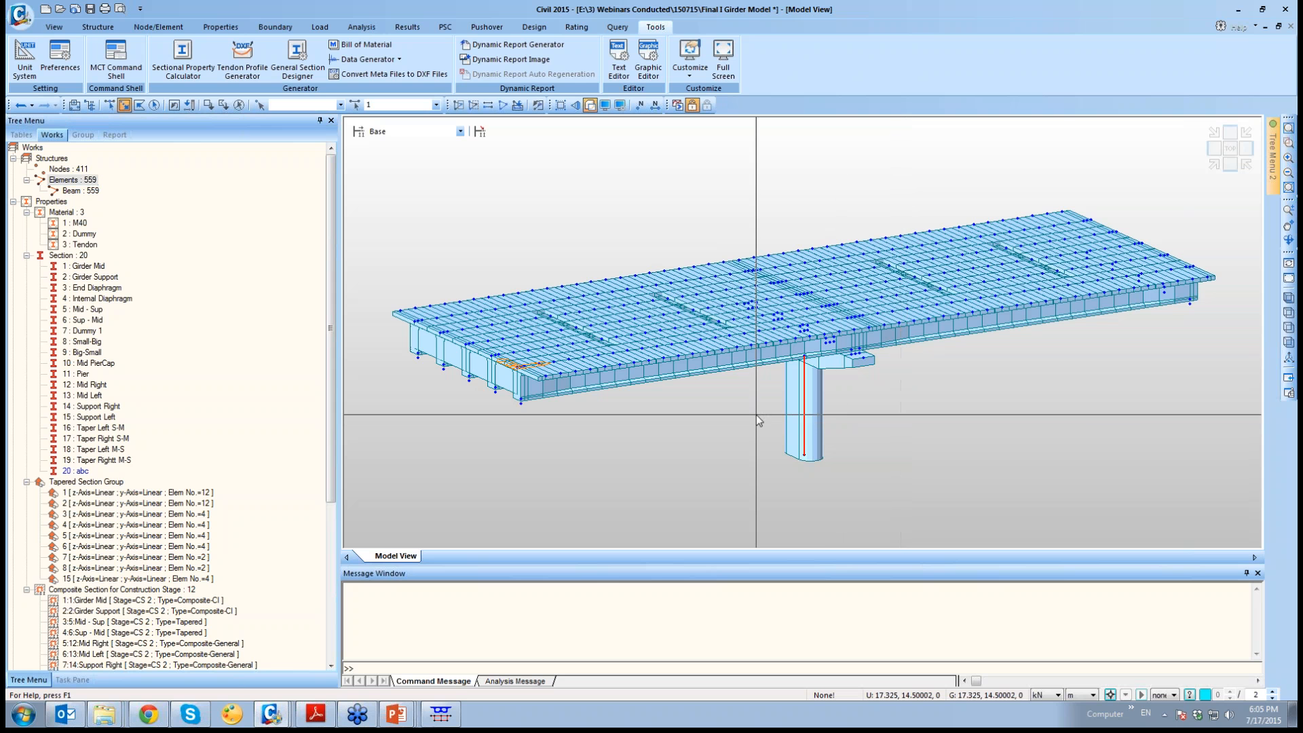
left_click(805, 414)
left_click(459, 104)
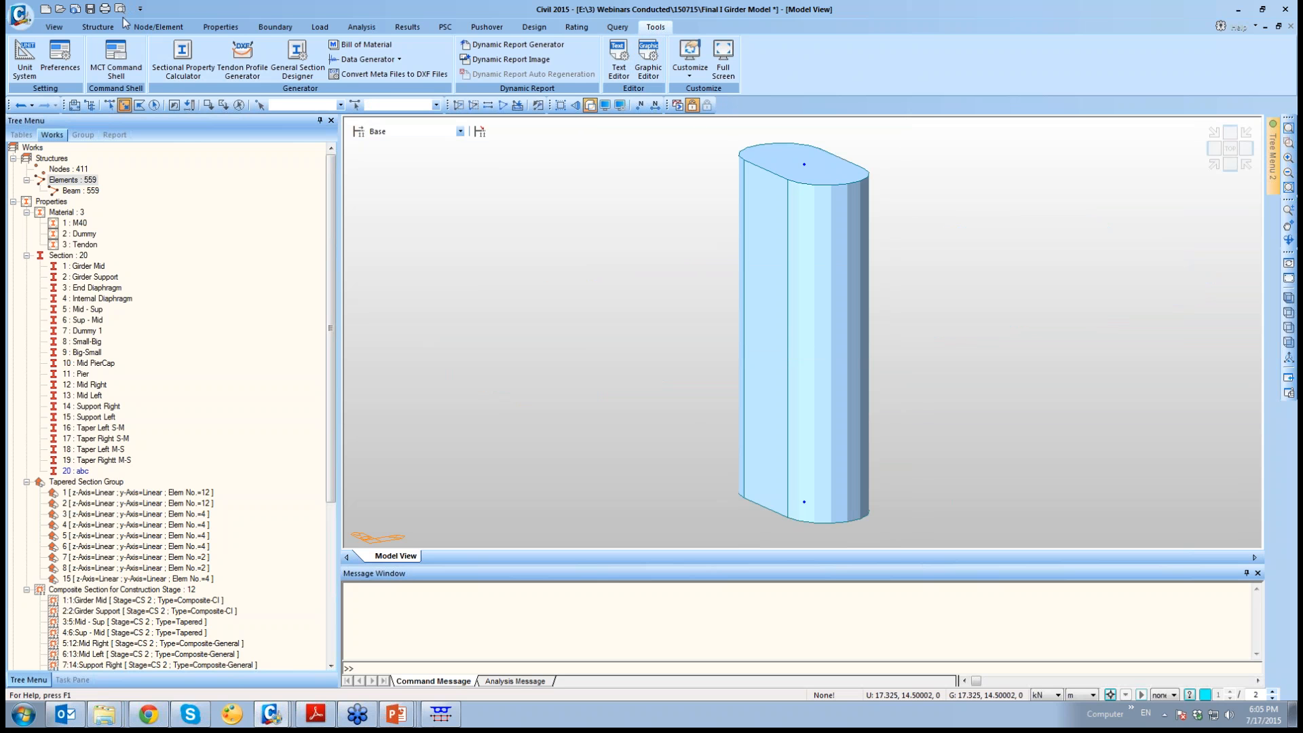
Add a new PSC section with ID 21 to the section properties and choose the PSC-Value type
left_click(220, 26)
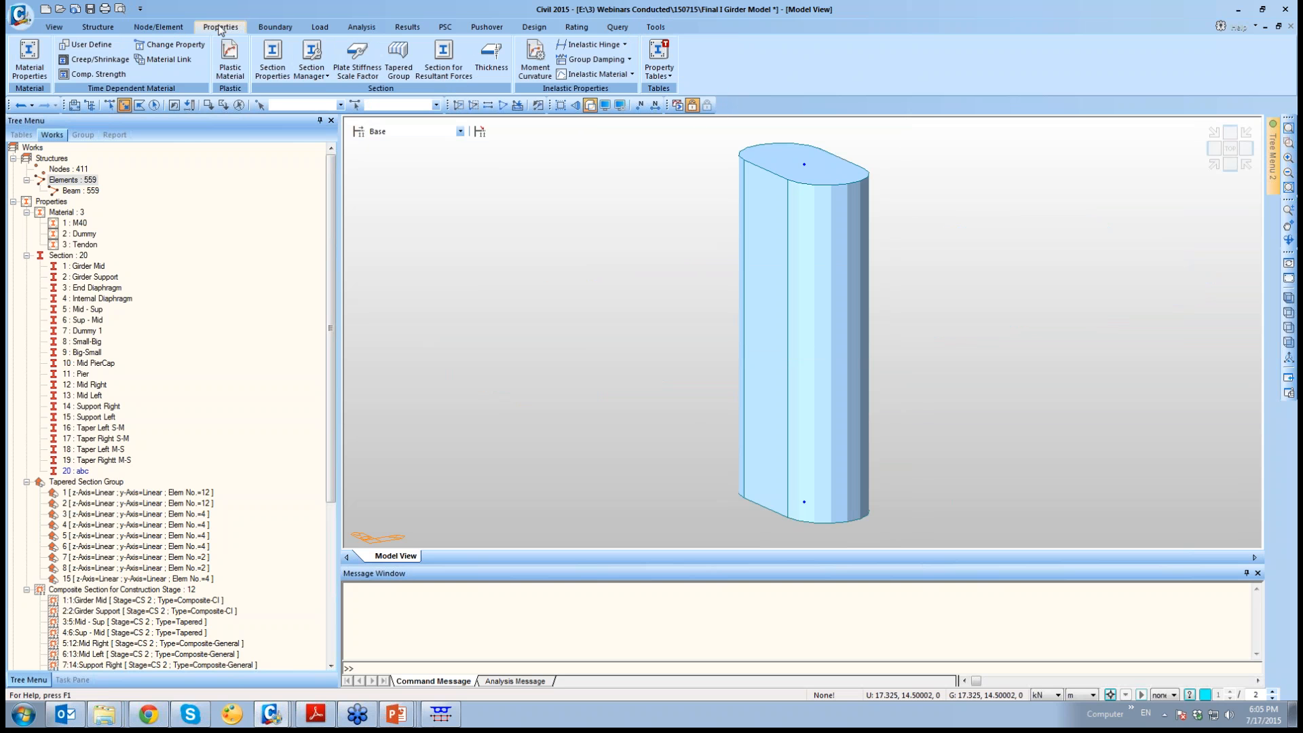
left_click(272, 61)
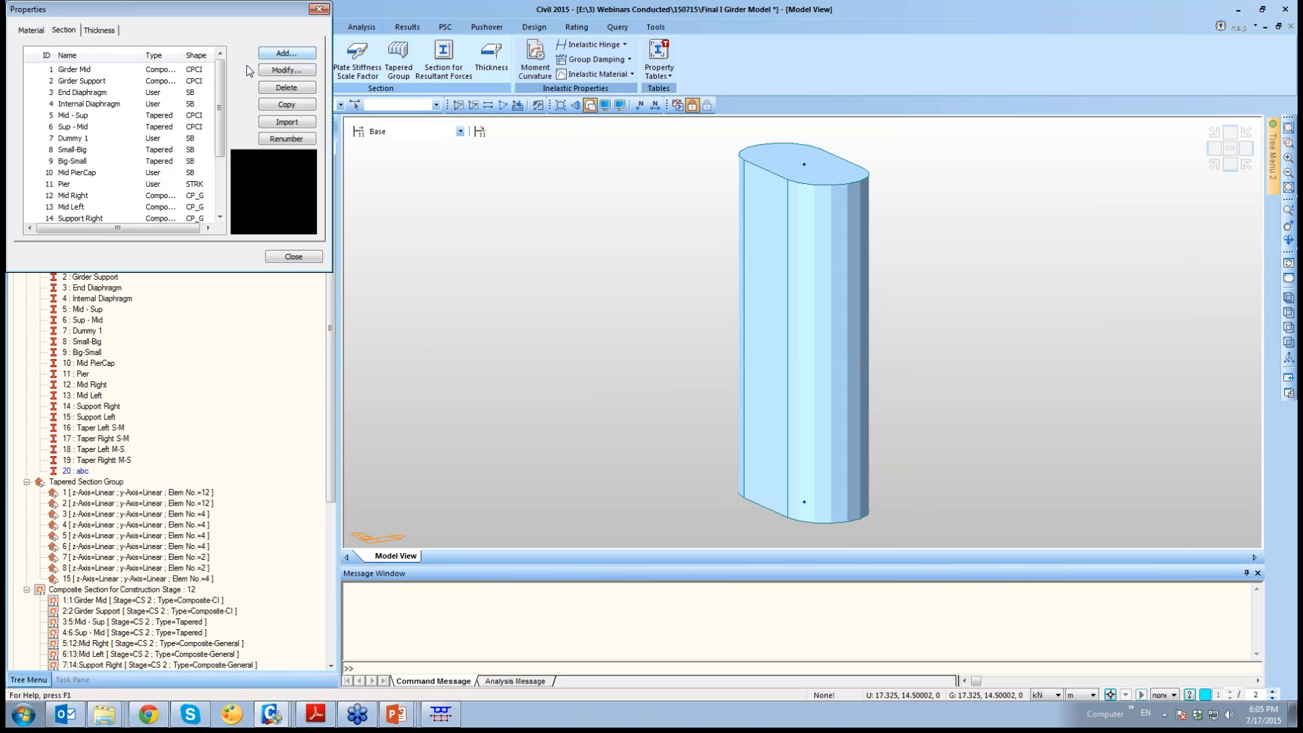
left_click_drag(221, 88, 232, 166)
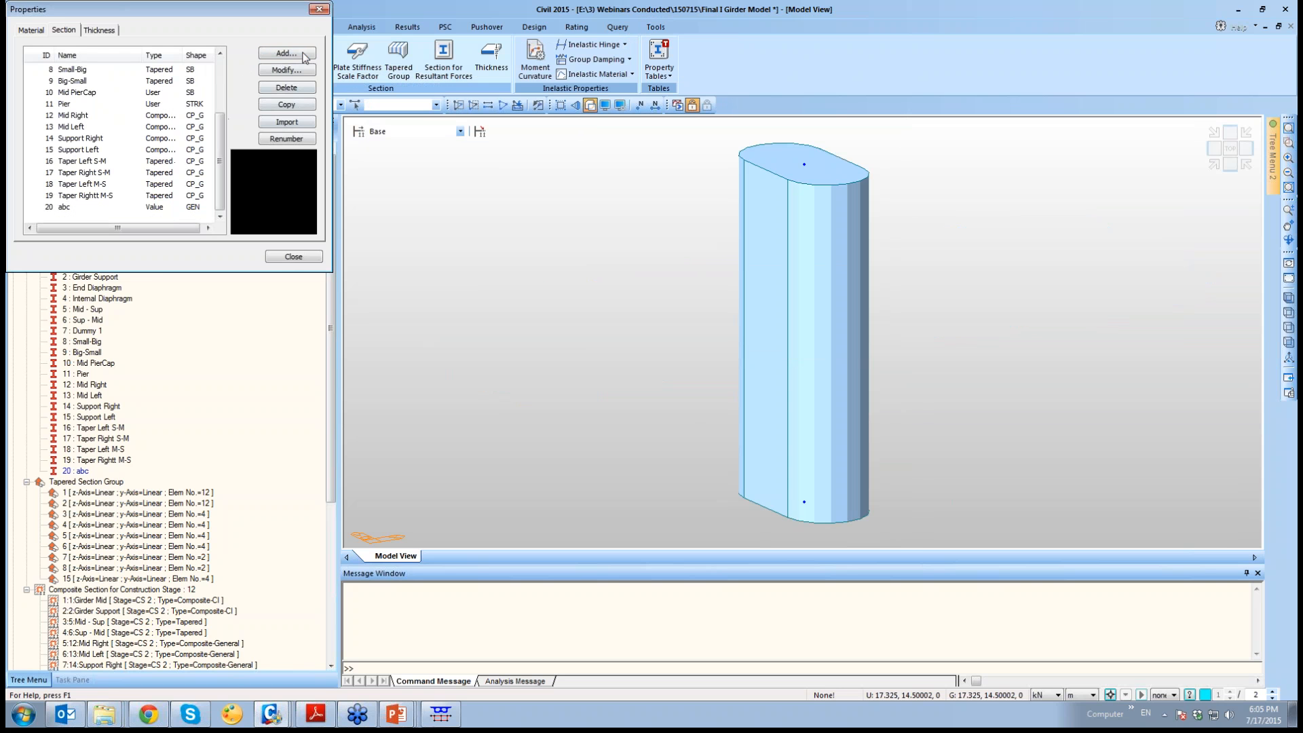
left_click(286, 53)
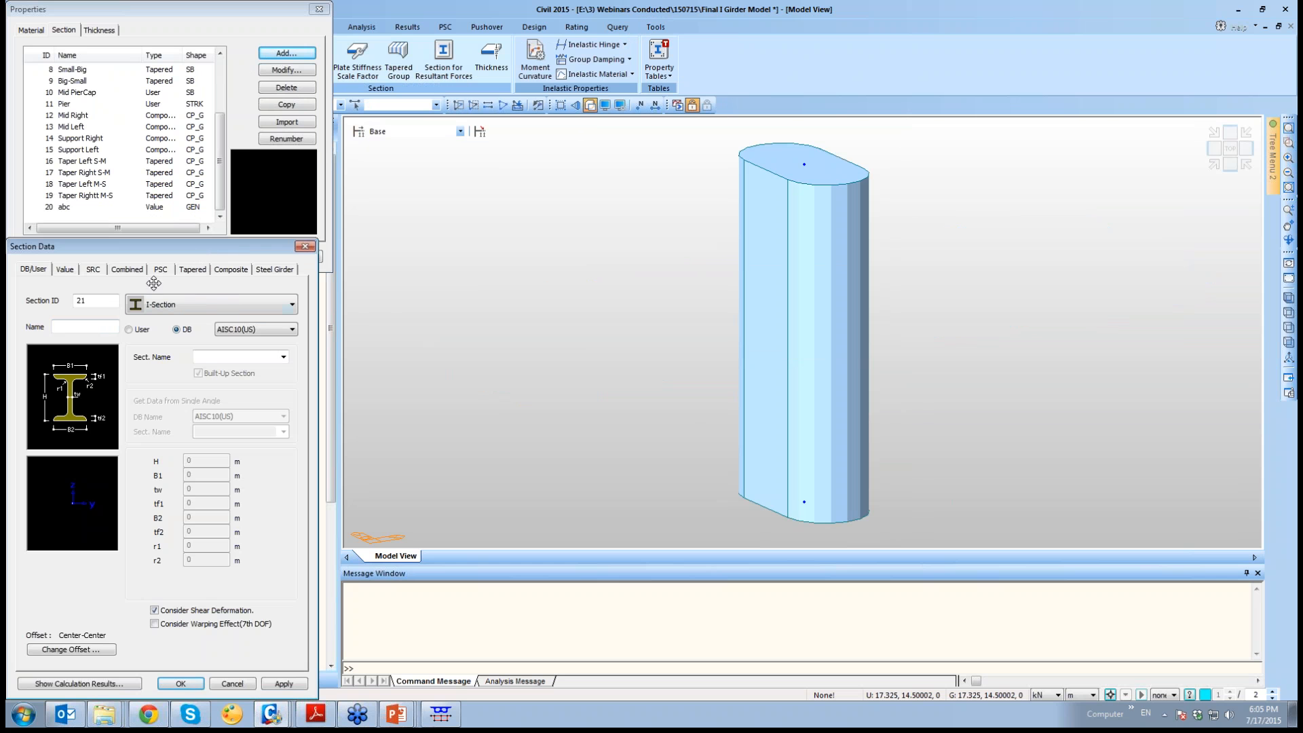
left_click(66, 271)
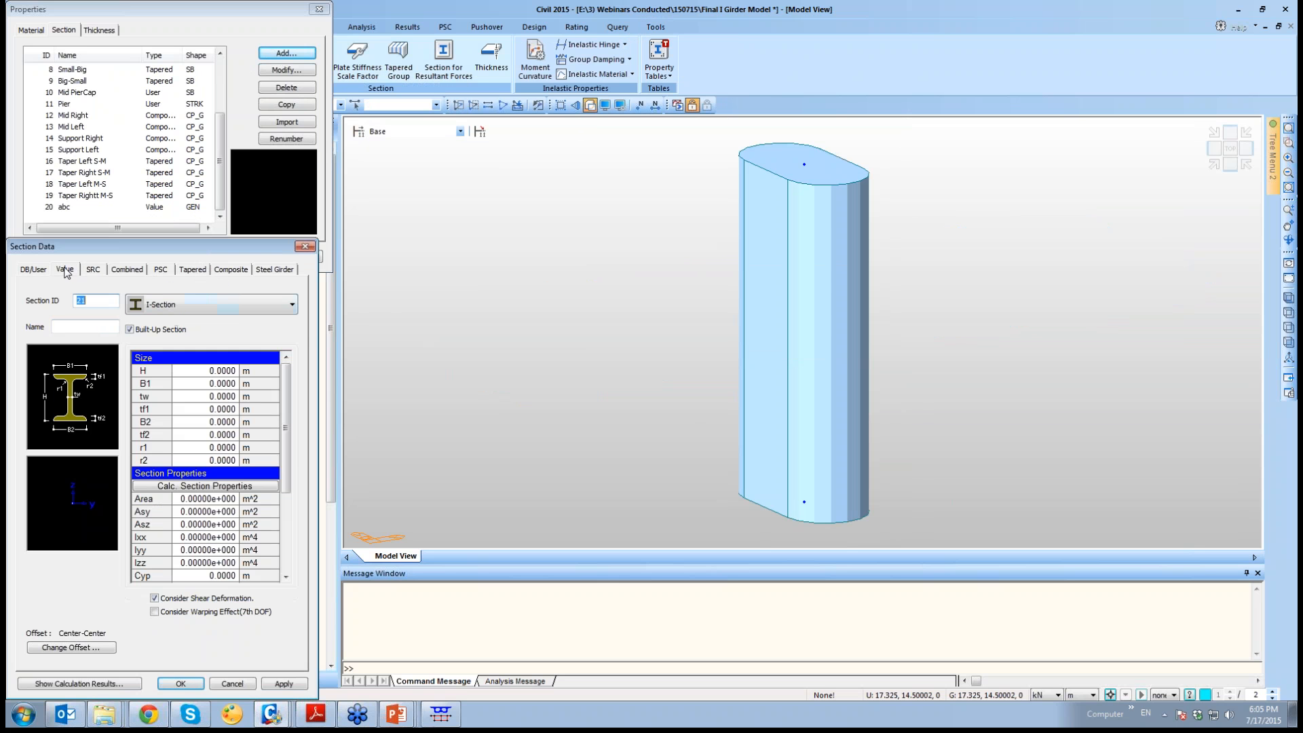
left_click(161, 269)
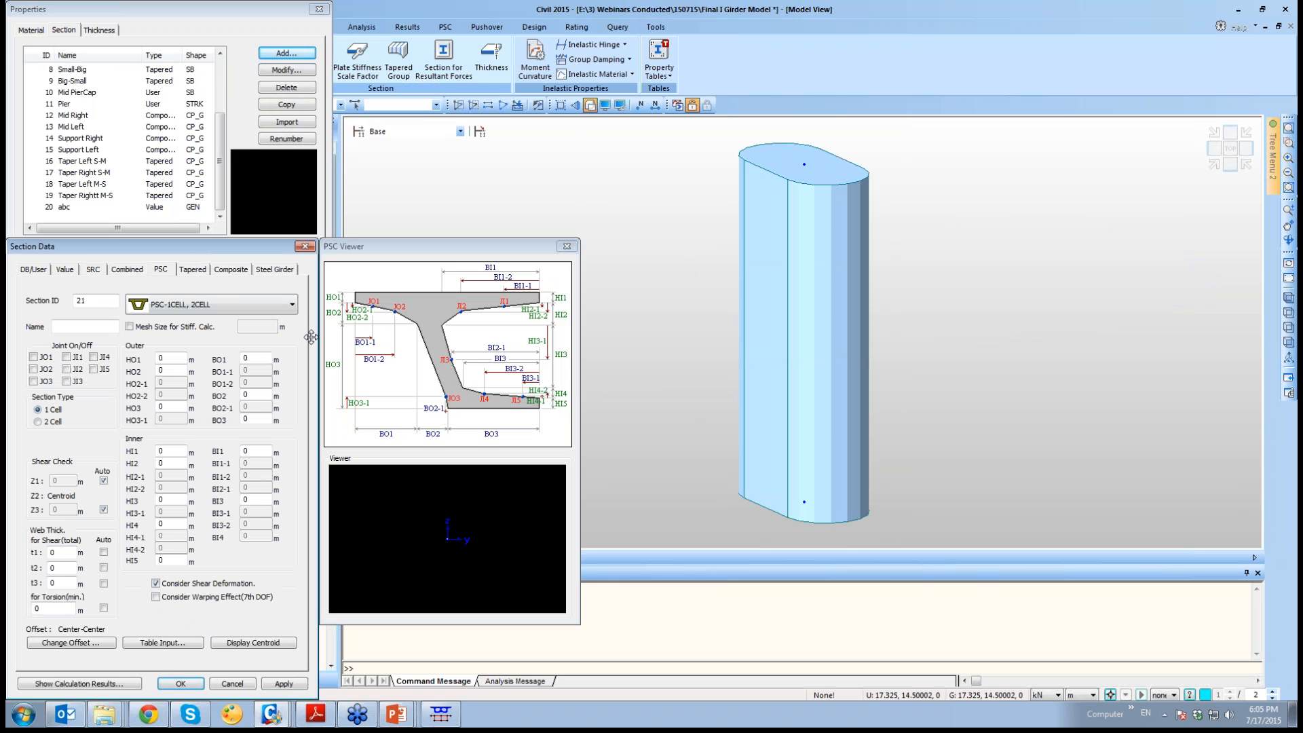
left_click(253, 305)
left_click(139, 474)
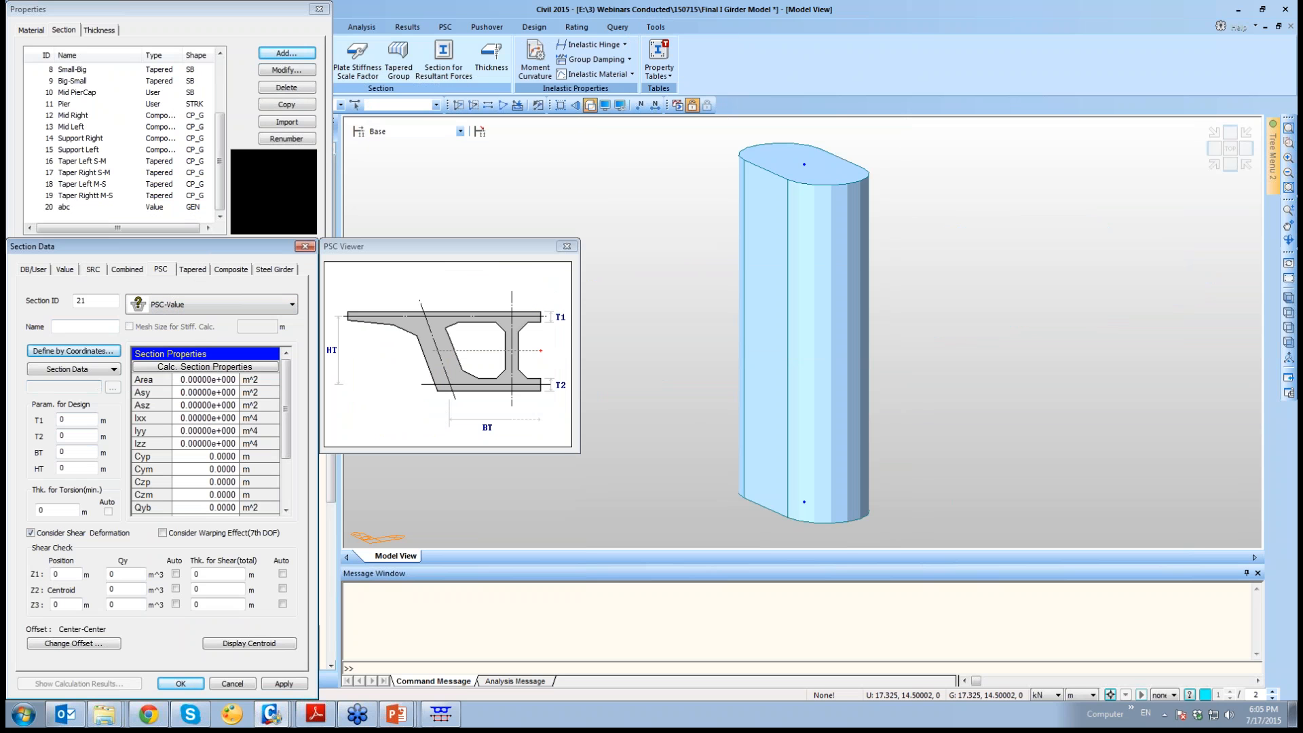
Import the section Sec from the SPC file Deck.sec into the new PSC-Value section
left_click(112, 369)
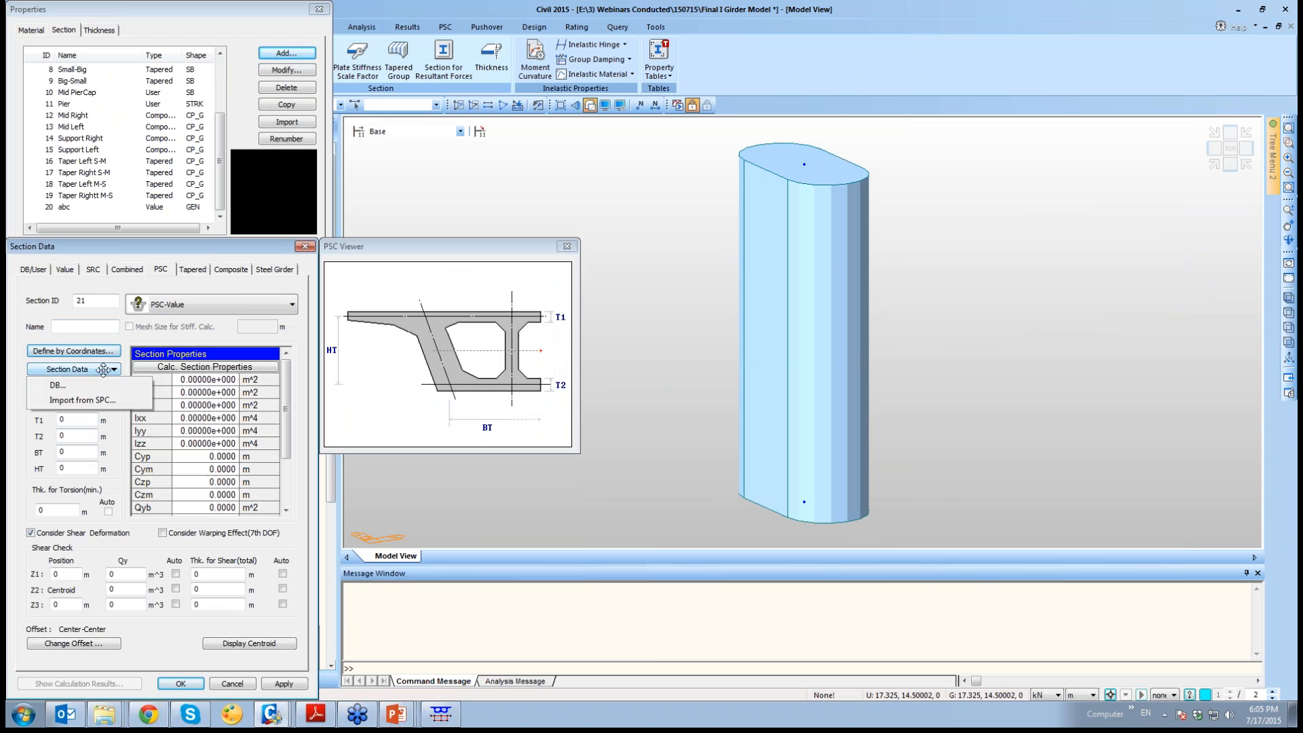
left_click(82, 400)
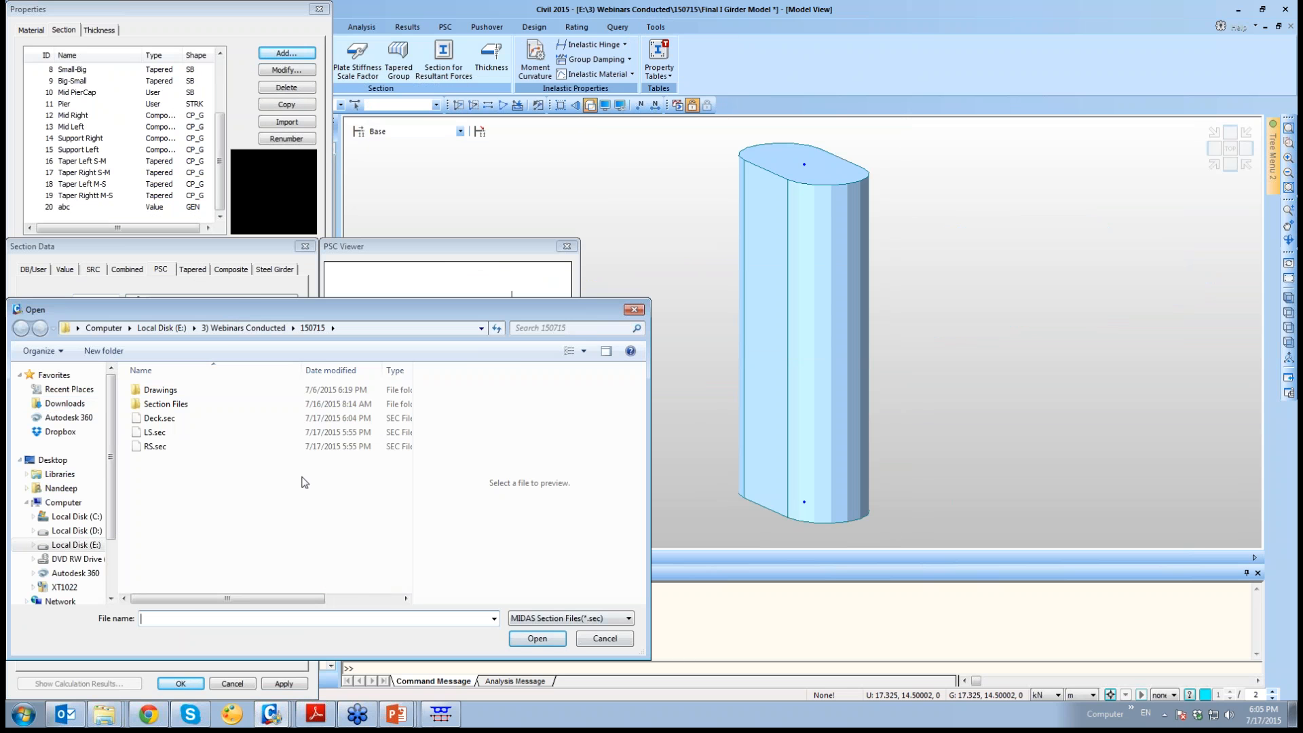
double_click(186, 418)
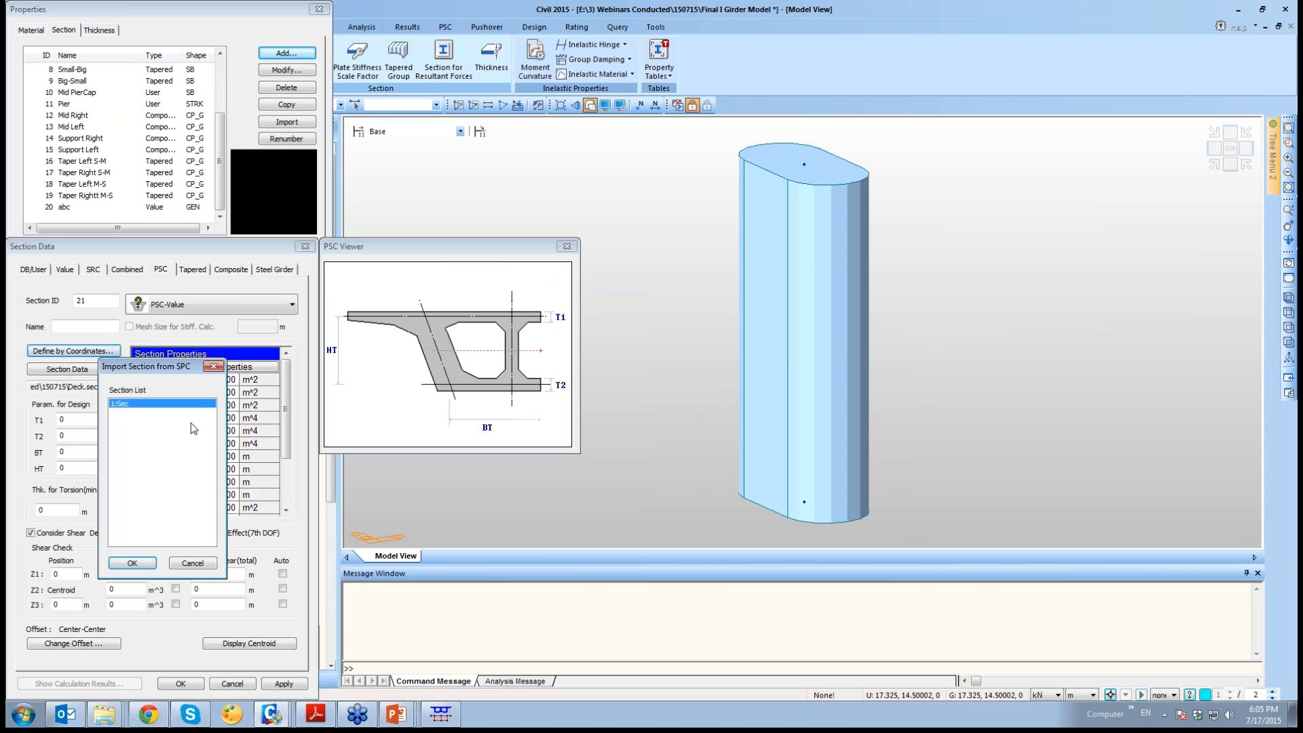
left_click(149, 565)
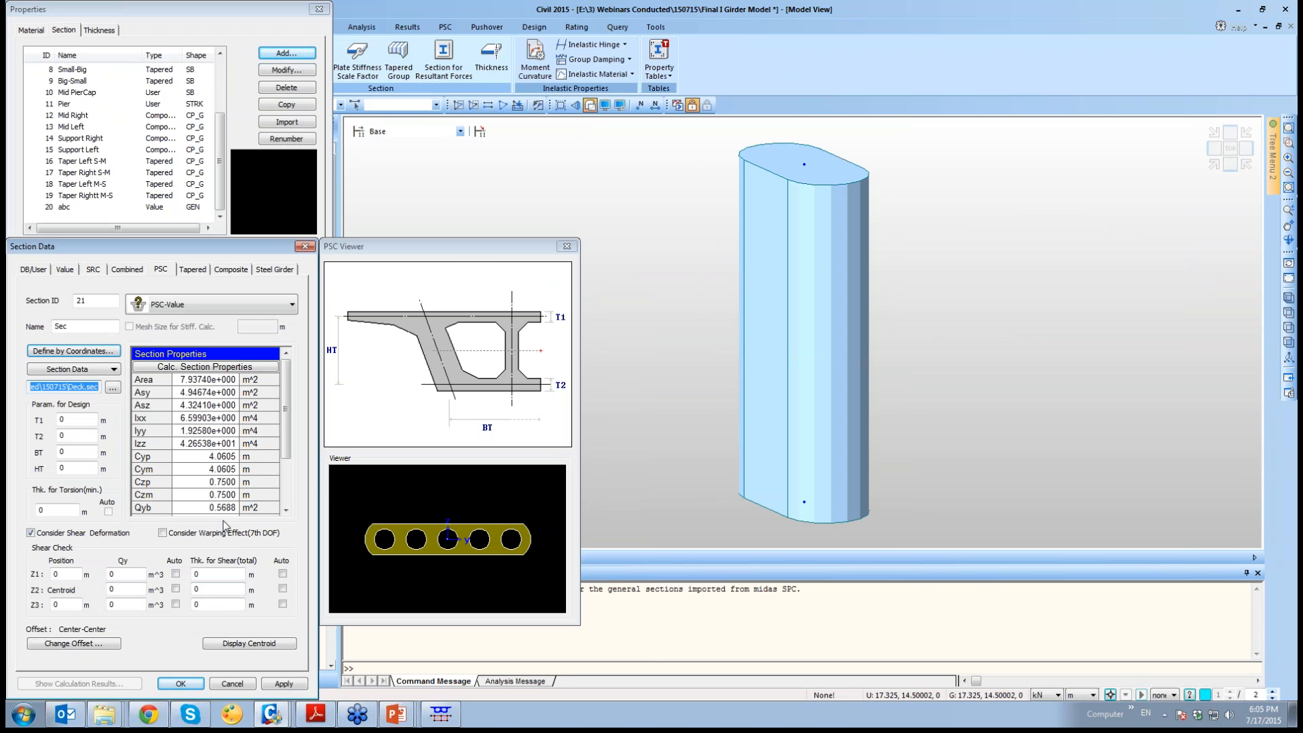
Set the design parameters T1, T2, BT and HT of the imported section to 0.1 m each
double_click(86, 421)
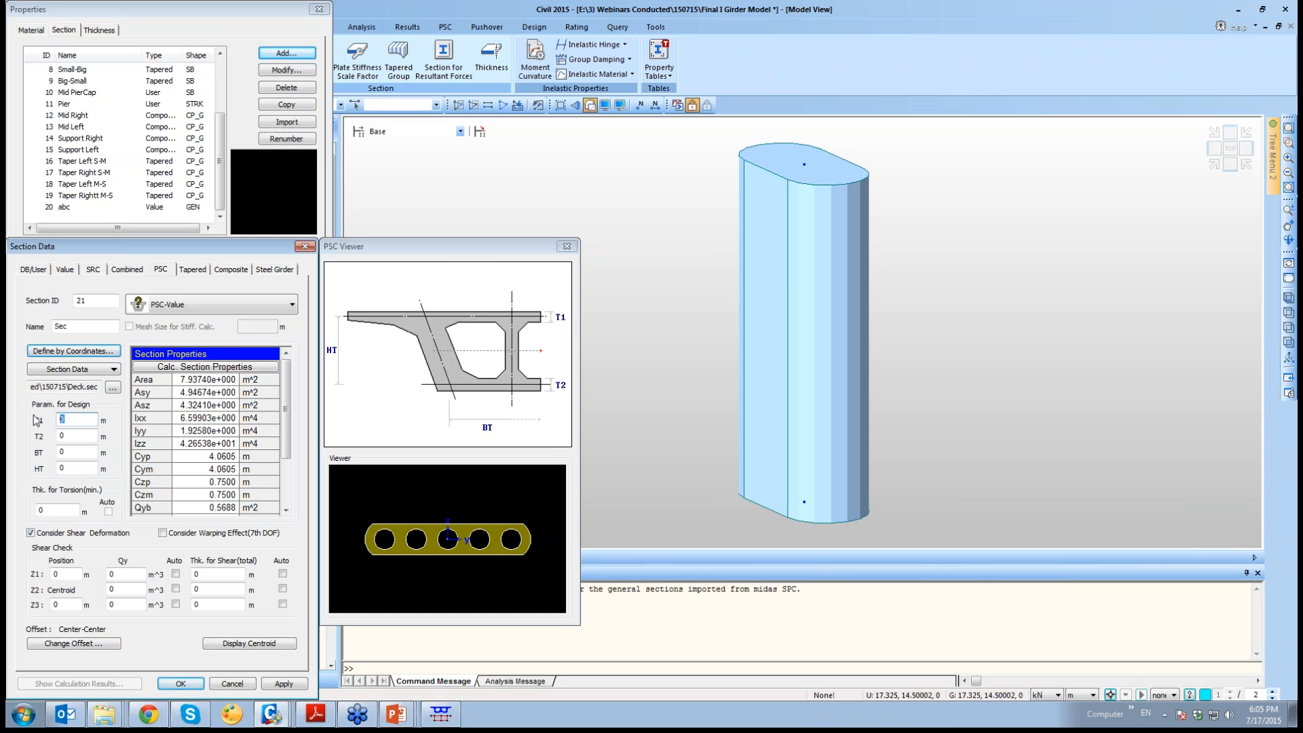
key("Tab")
type(".1")
key("Tab")
type(".")
Set the shear check positions of the section to 1.2 m for Z1 and 0.3 m for Z3
left_click_drag(73, 572, 25, 572)
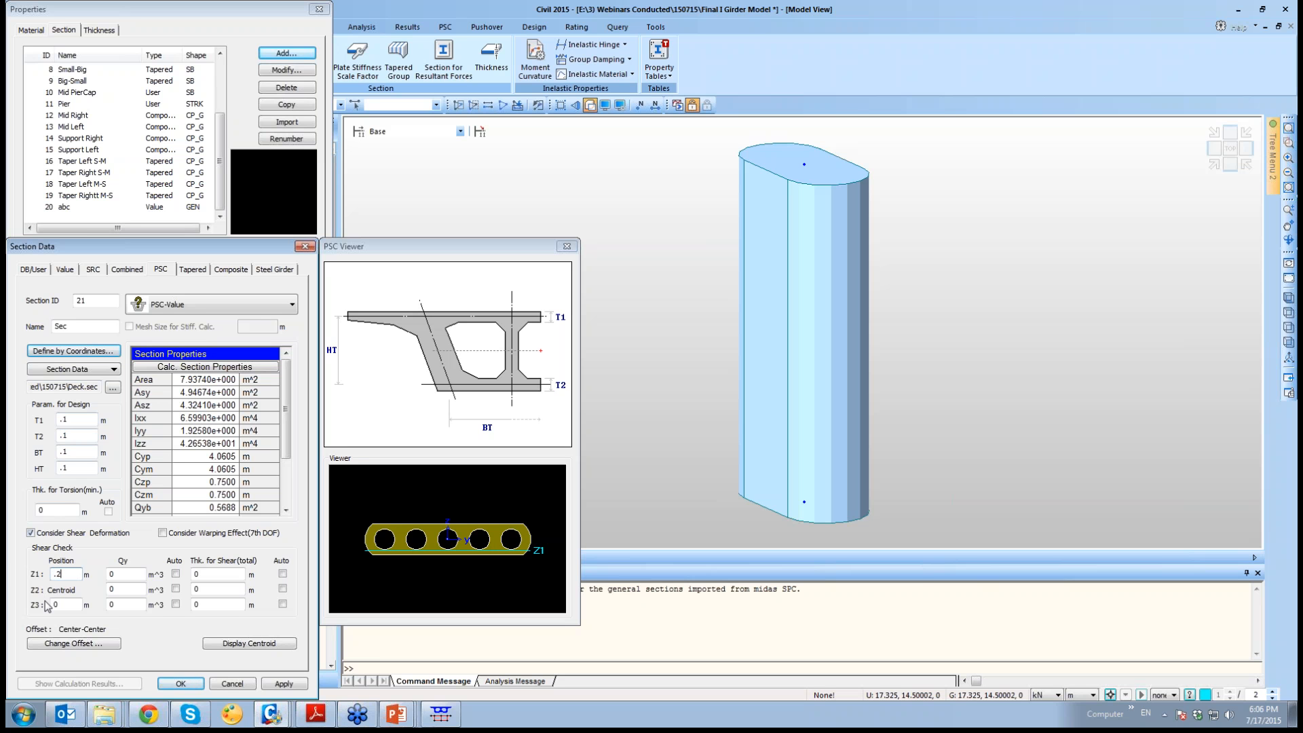
type(".7")
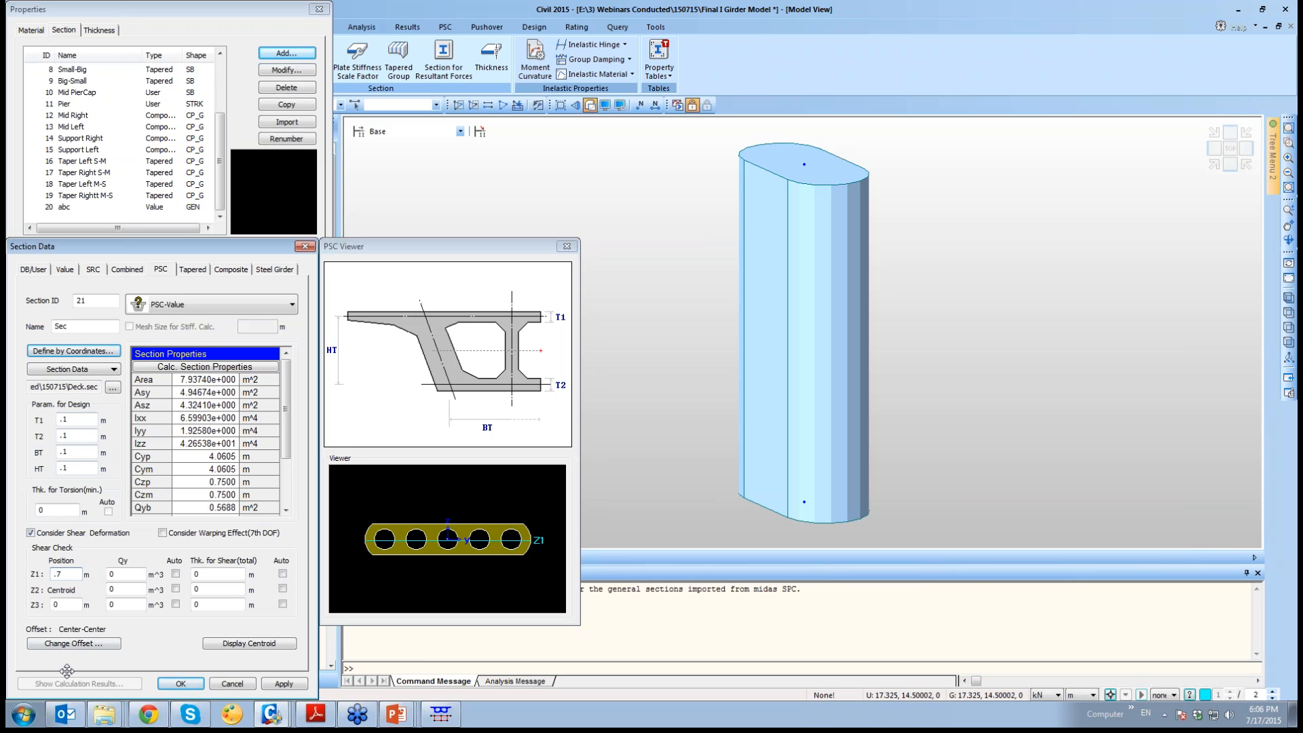
key("BackSpace")
type("1")
key("Delete")
key("BackSpace")
type("2")
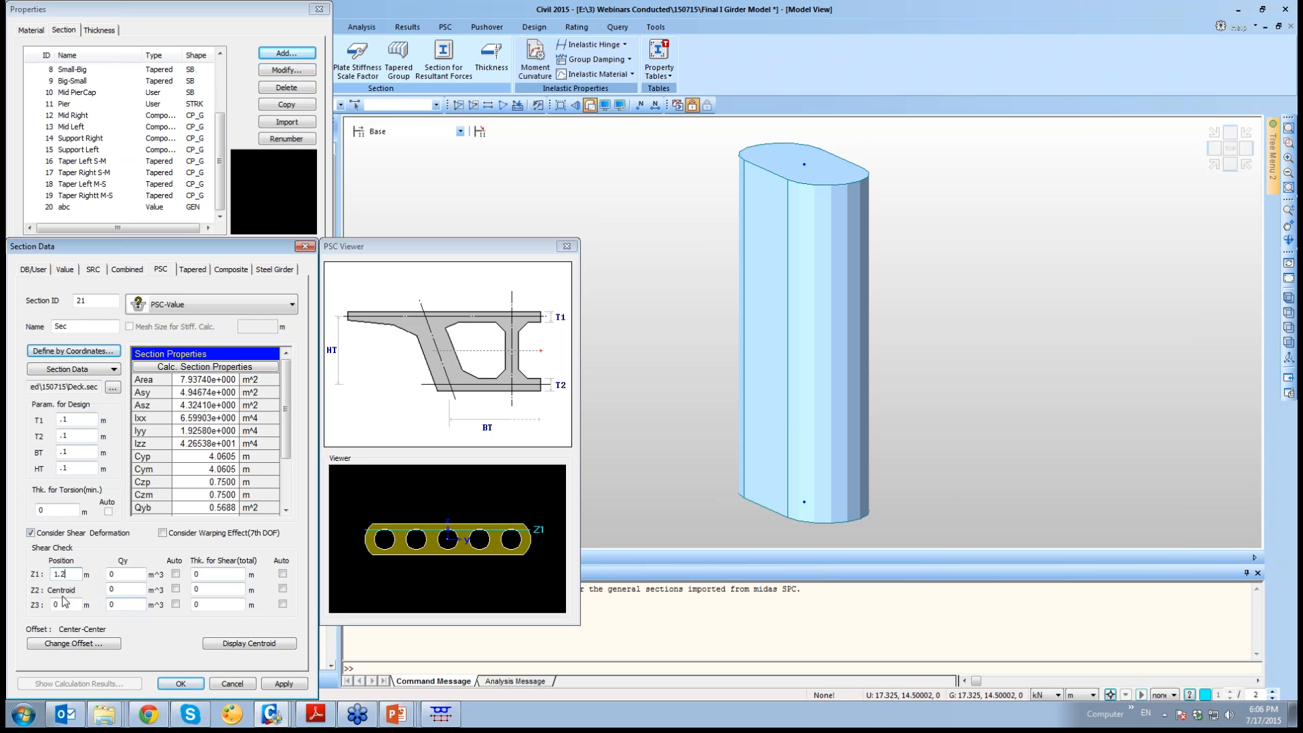
type("0.4")
key("BackSpace")
type("35")
Enable automatic calculation of Qy and the total shear thickness for shear check positions Z1, Z2 and Z3
left_click(175, 574)
left_click(176, 589)
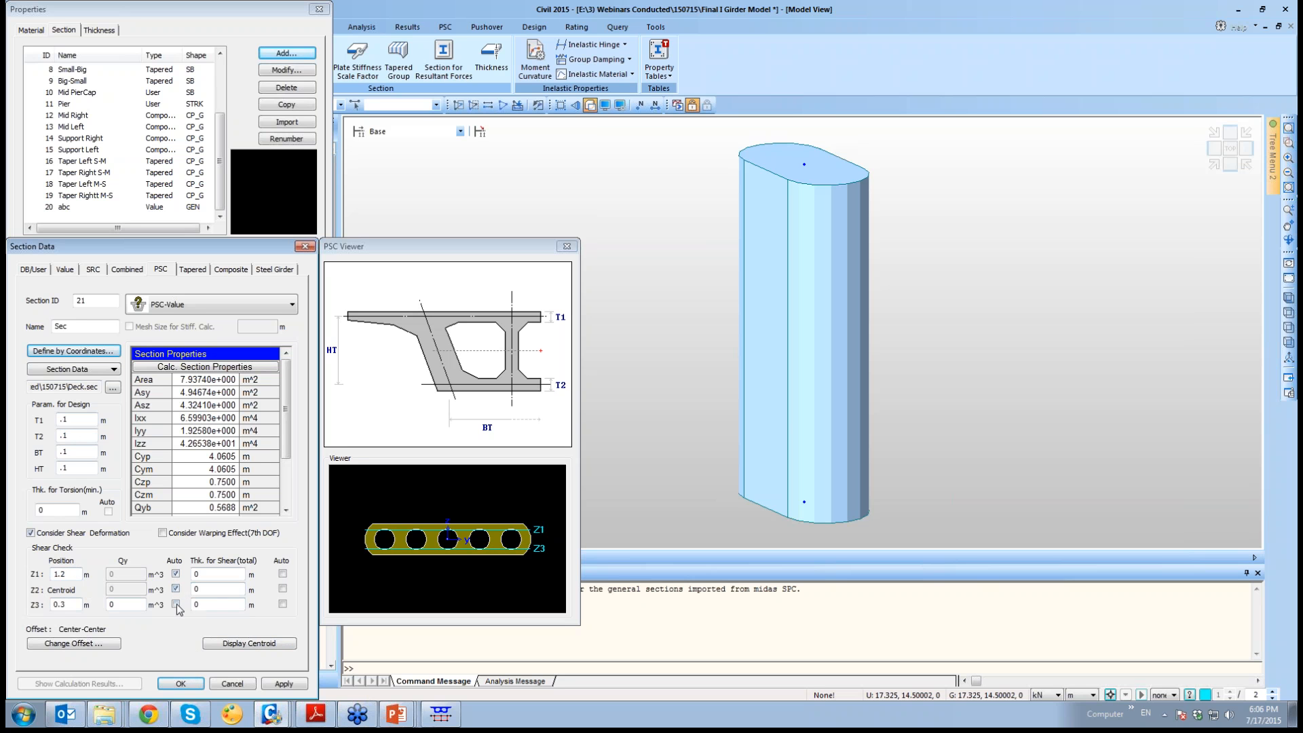
left_click(175, 604)
left_click(282, 603)
left_click(283, 590)
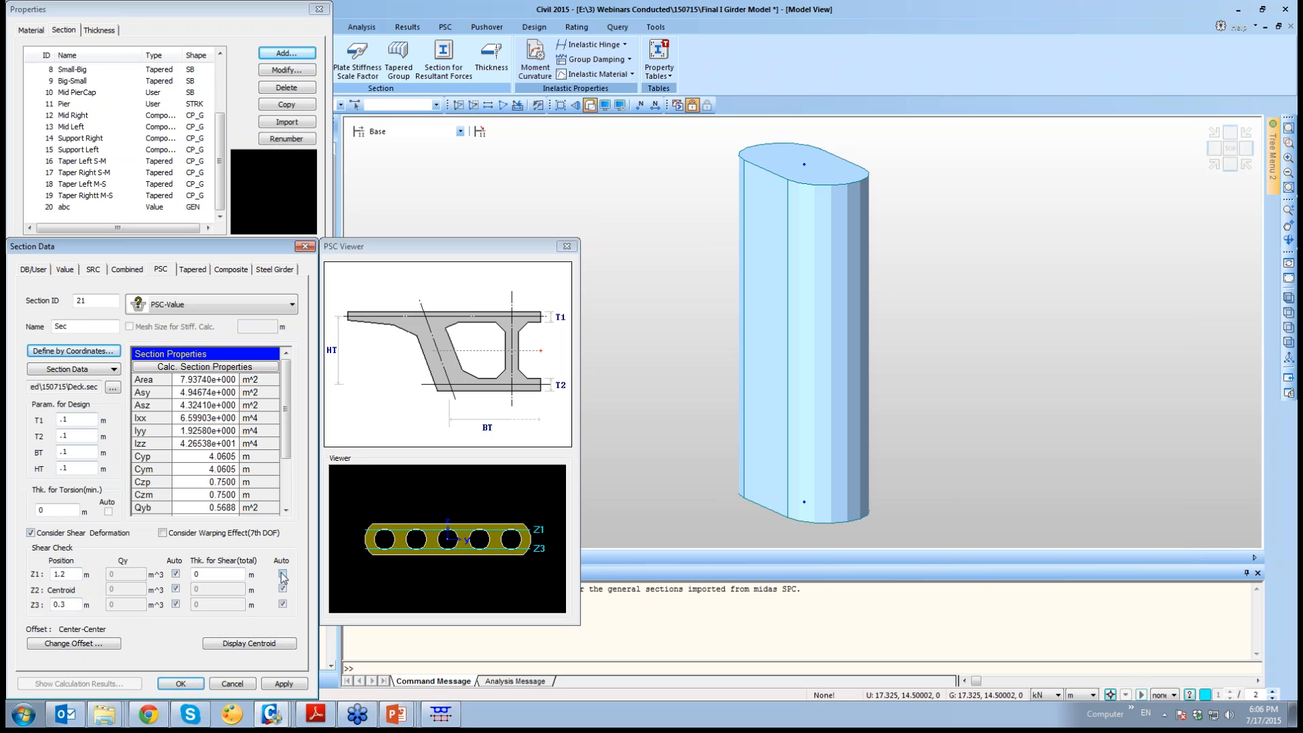
left_click(283, 574)
Set the minimum thickness for torsion to 1 m and confirm the PSC-Value section Sec
left_click(72, 510)
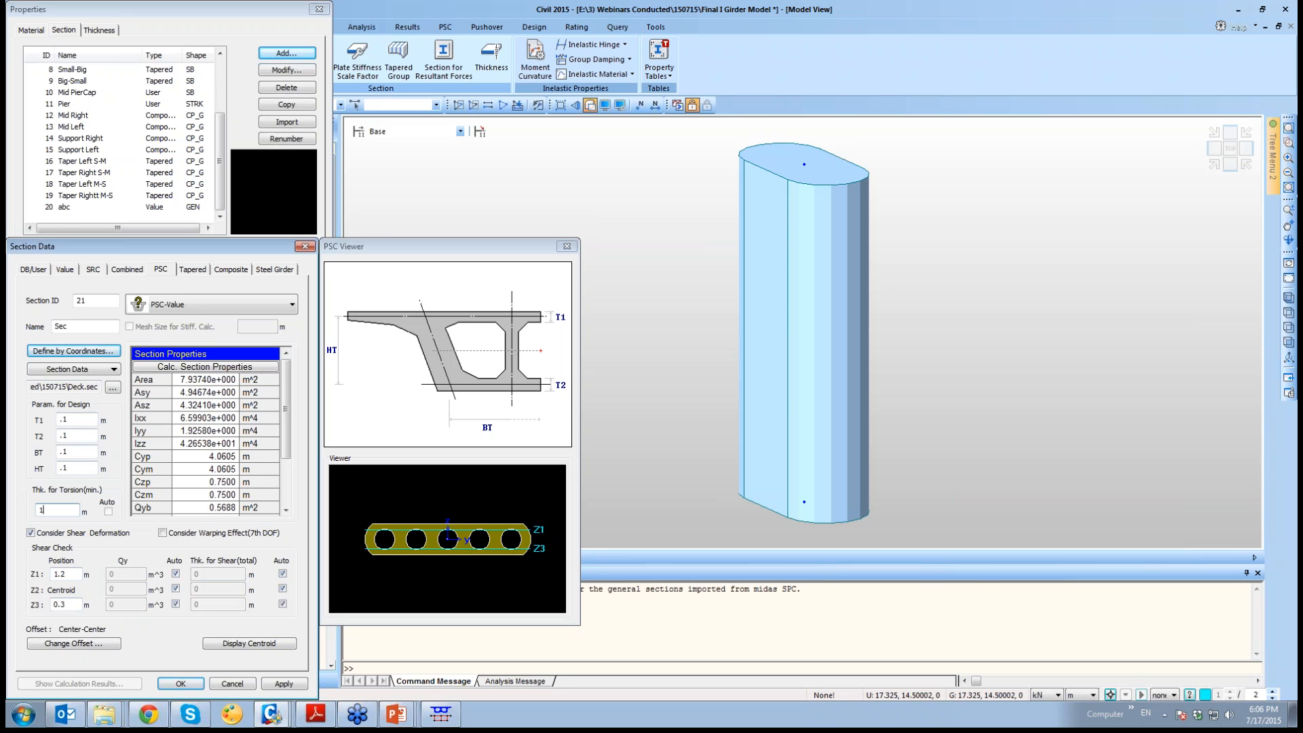
left_click(182, 683)
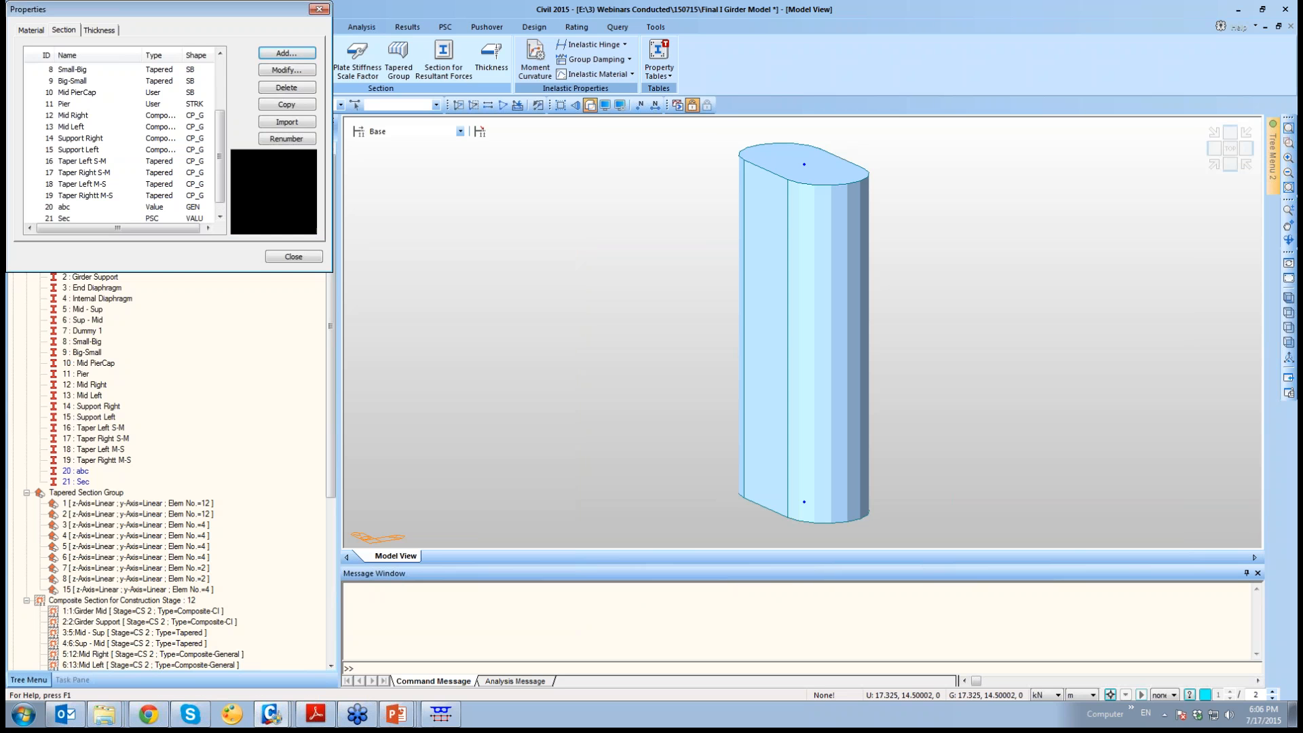
left_click(218, 210)
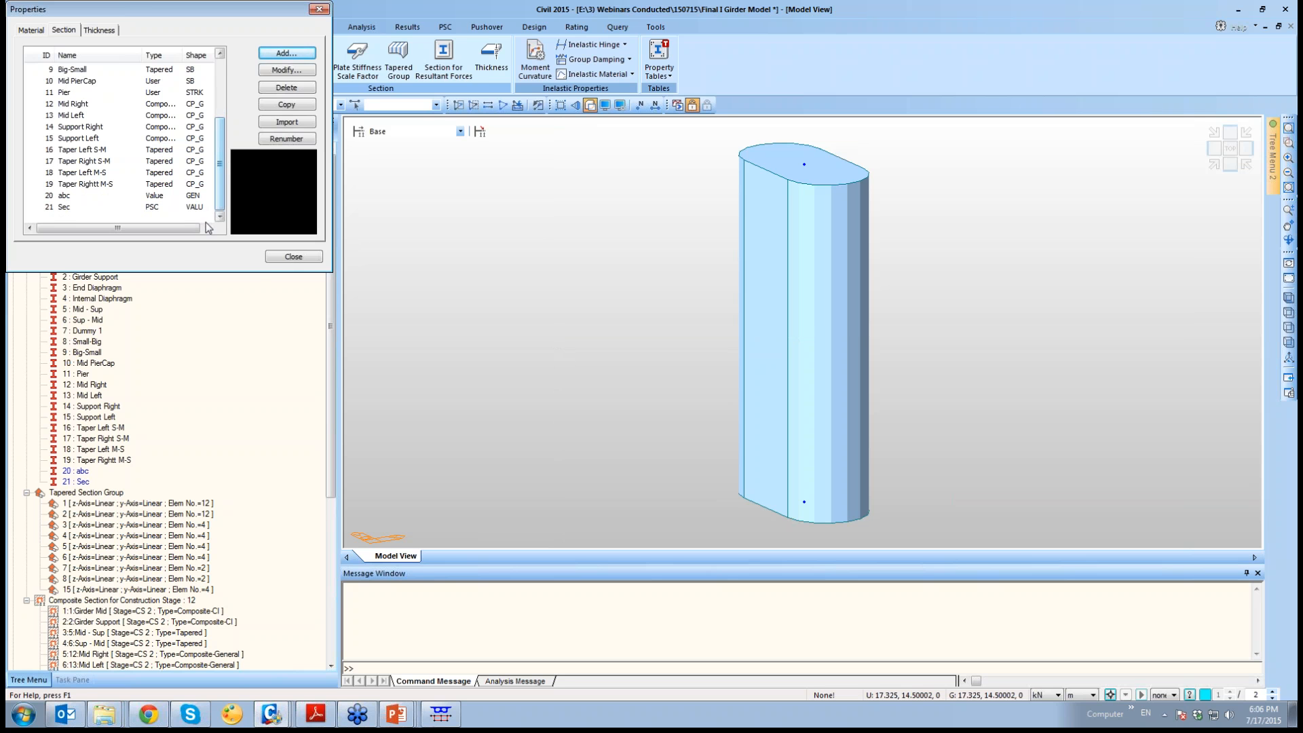
Add another section with ID 22 as a value-type General Section
left_click(287, 53)
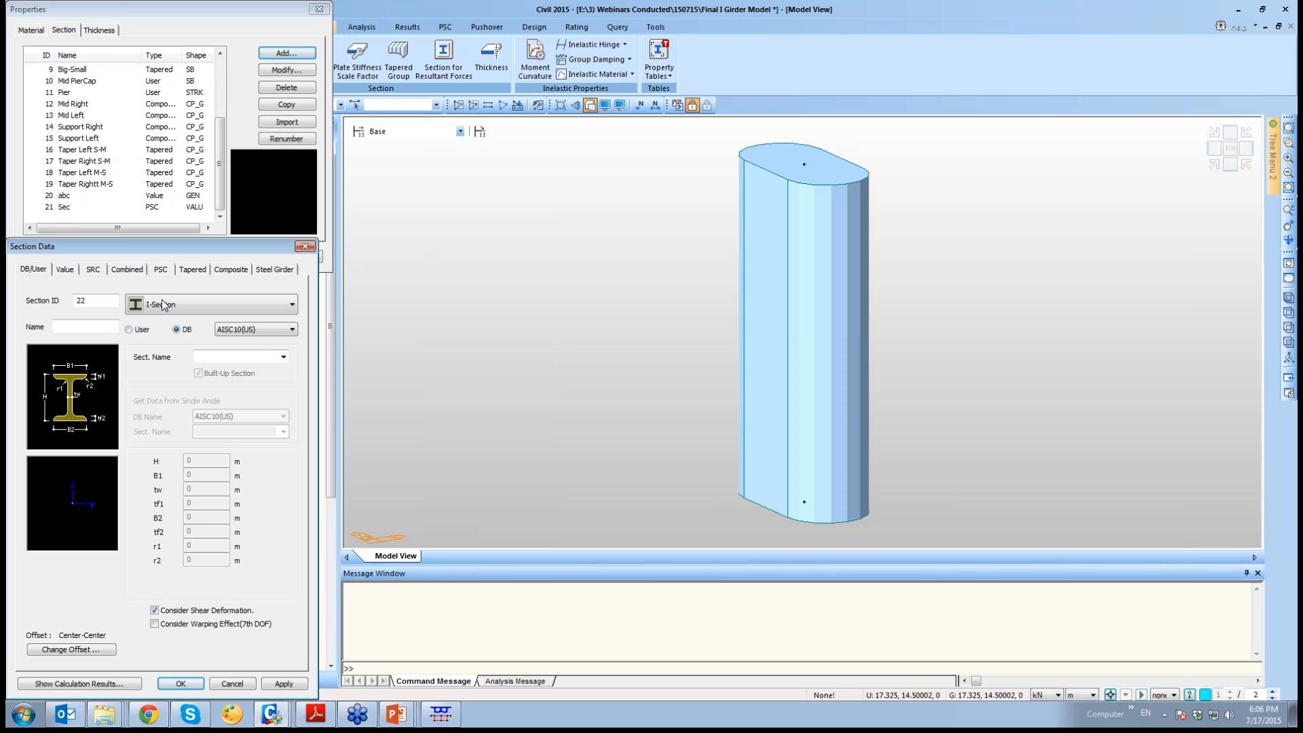
left_click(64, 269)
left_click(261, 310)
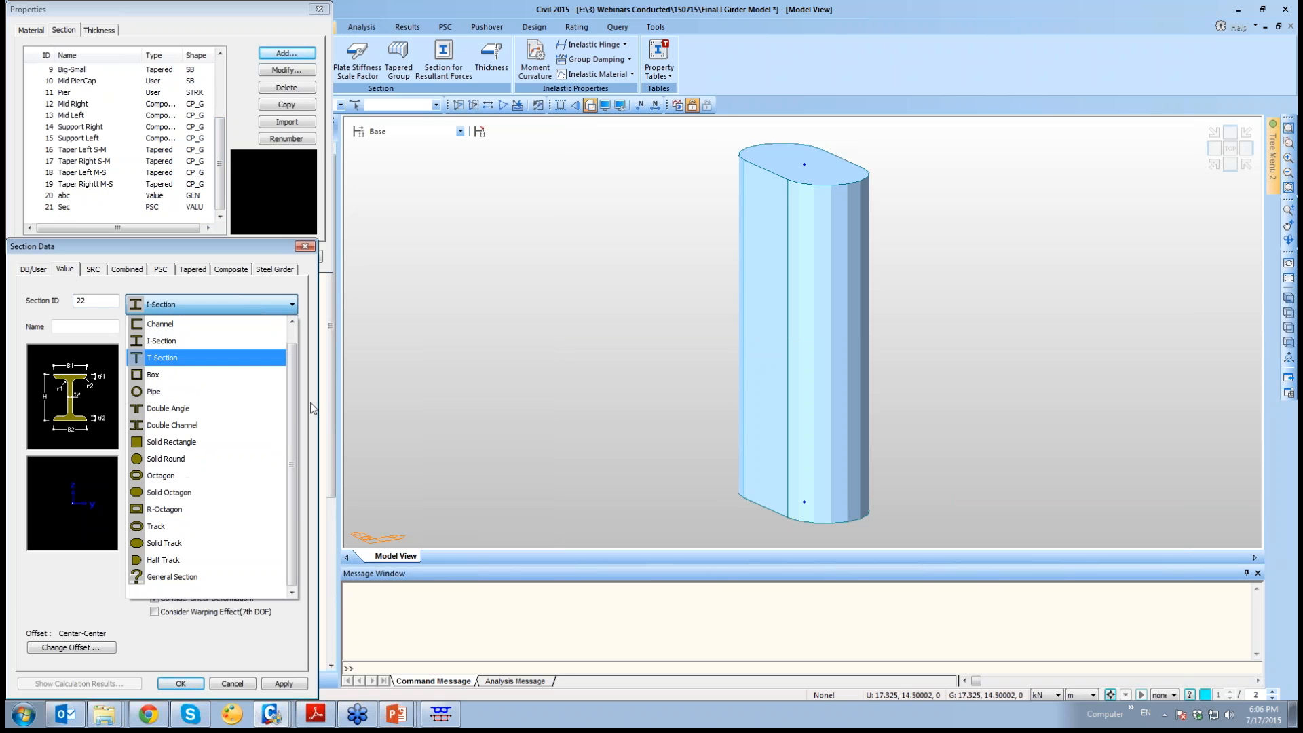
left_click(191, 582)
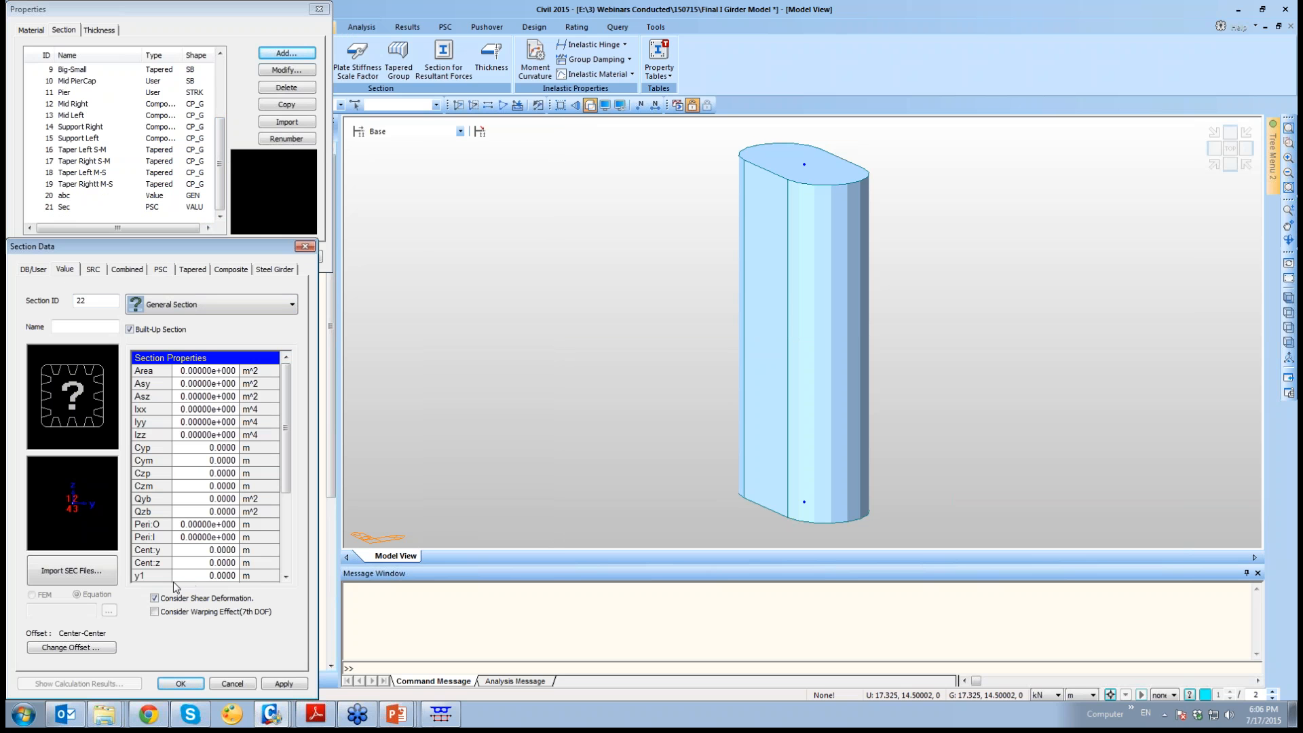
Import the section Sec from the SPC file Deck.sec into section 22, name it 123 and confirm it
left_click(83, 571)
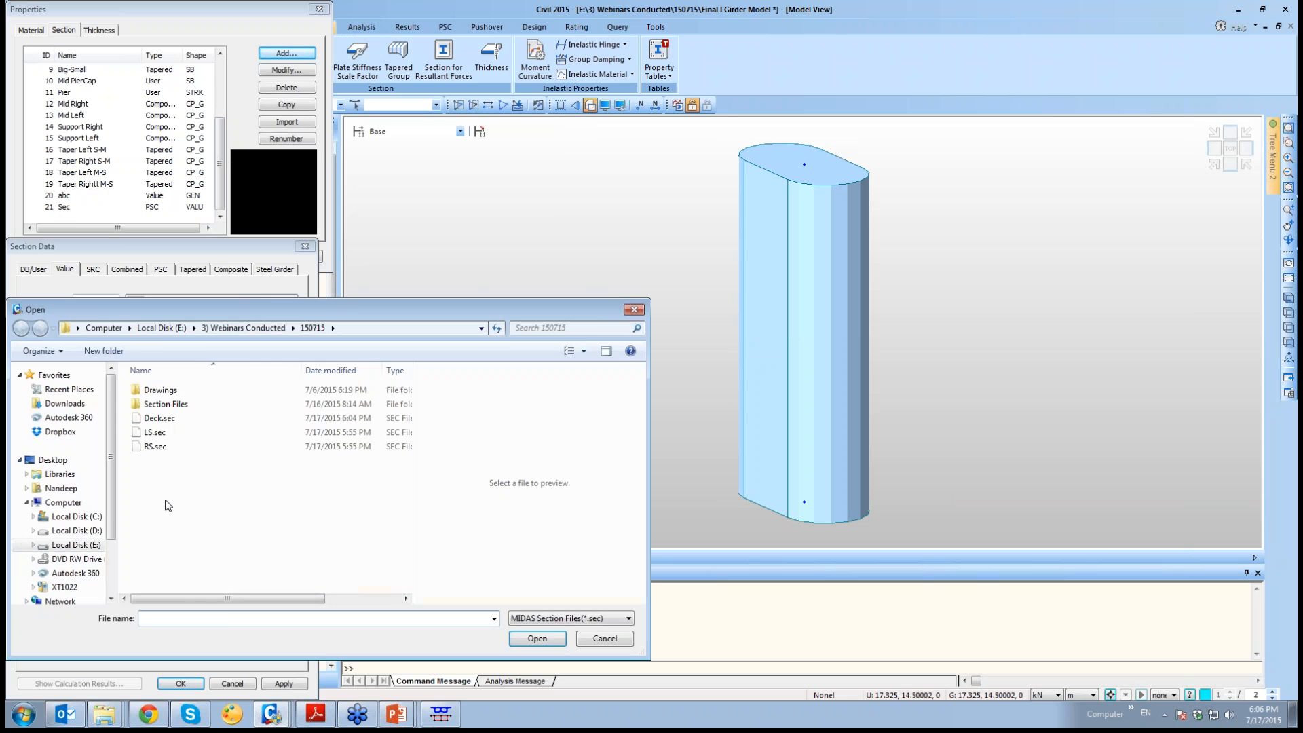
double_click(175, 432)
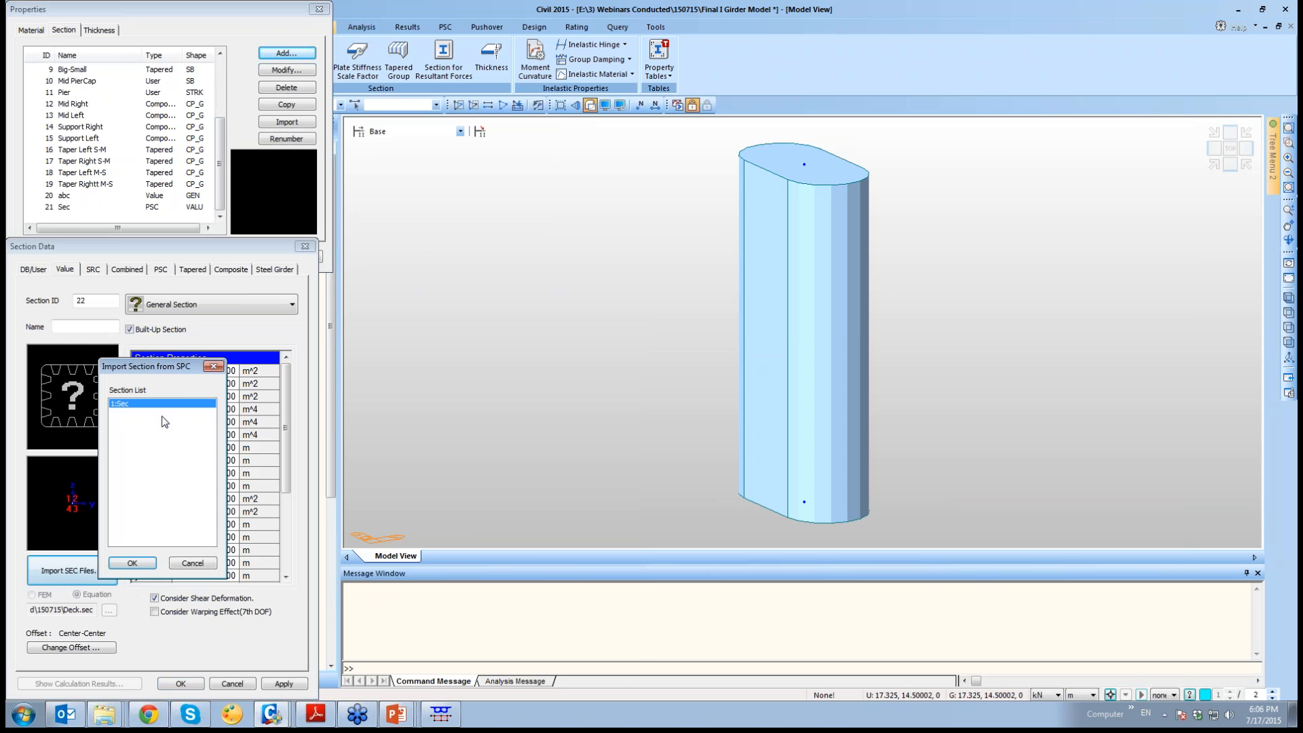
left_click(132, 563)
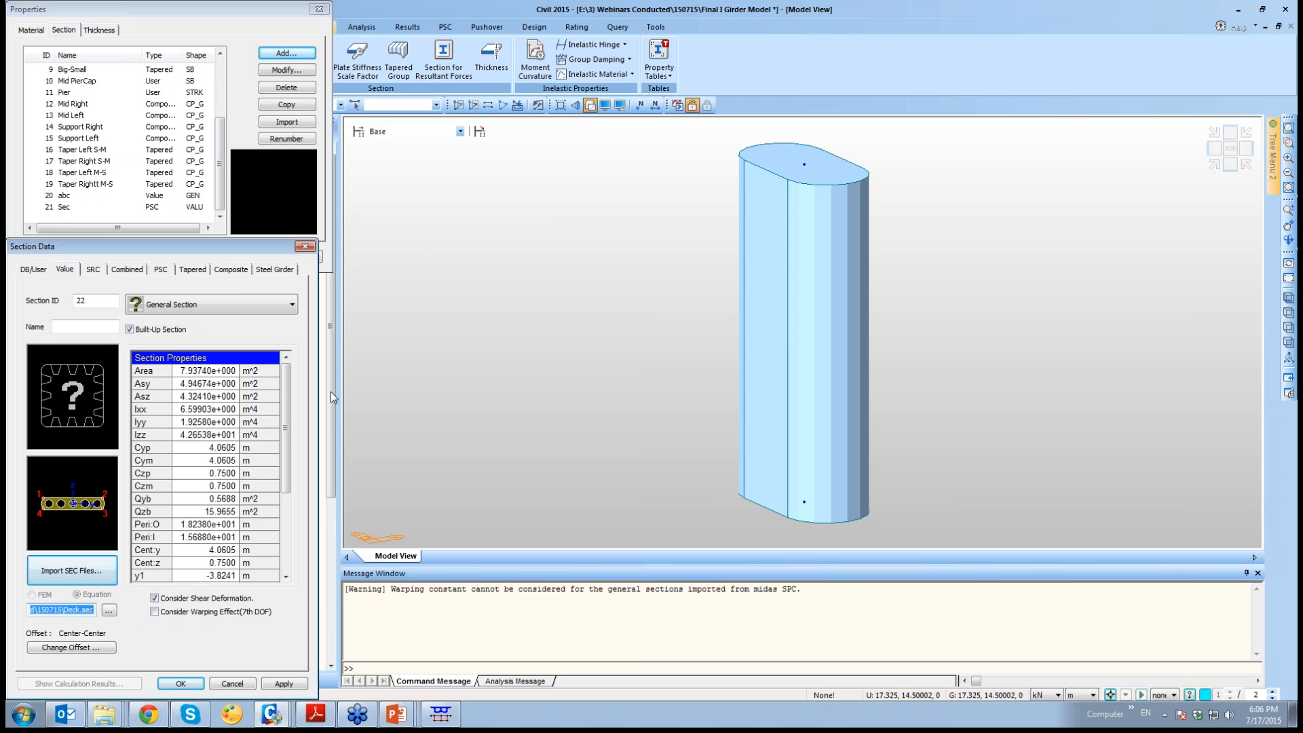
left_click(107, 325)
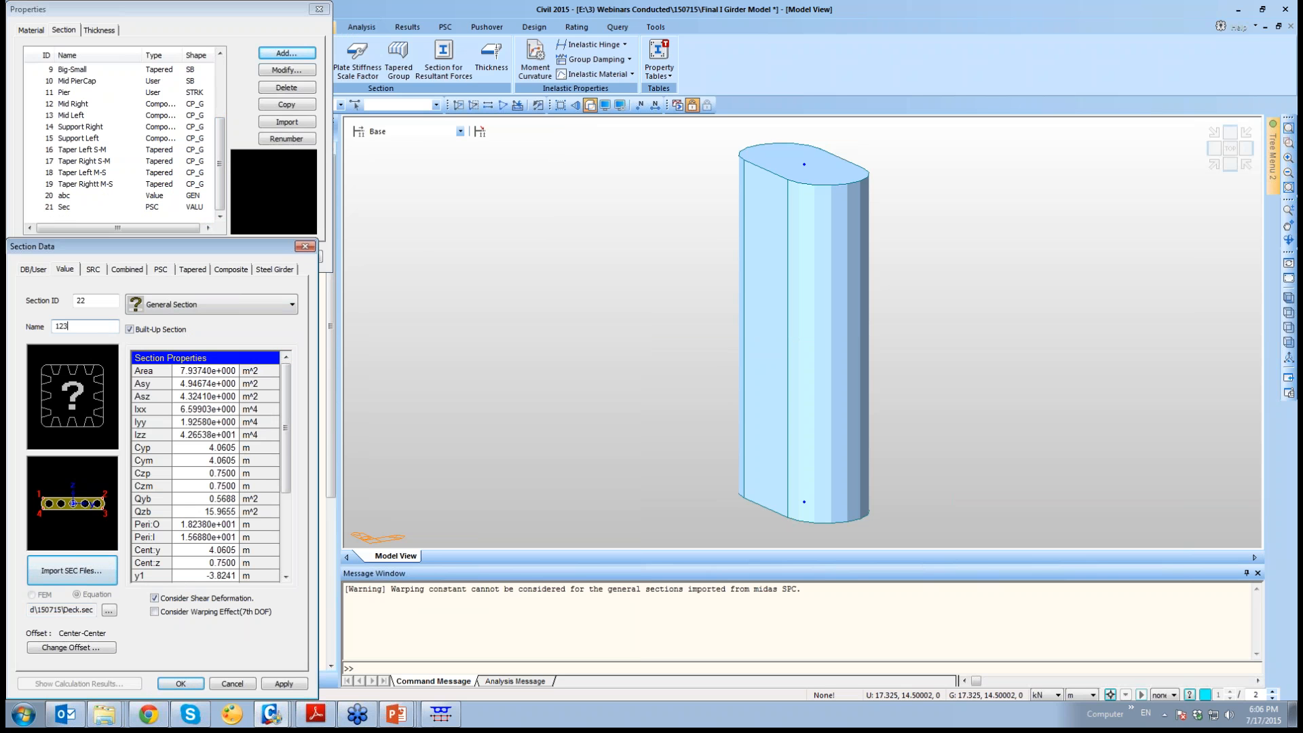
left_click(181, 684)
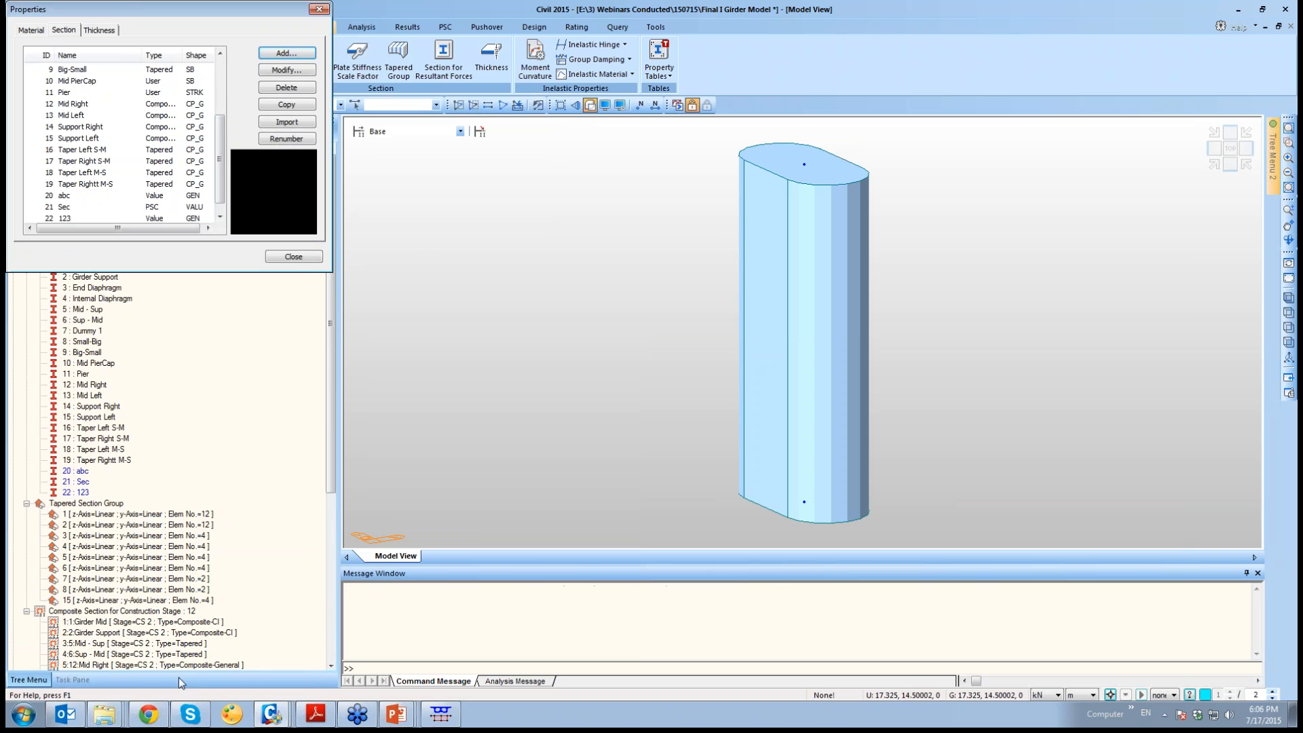
Preview the shapes of sections 21 Sec and 22 123 in the section list, and close the properties
left_click(180, 207)
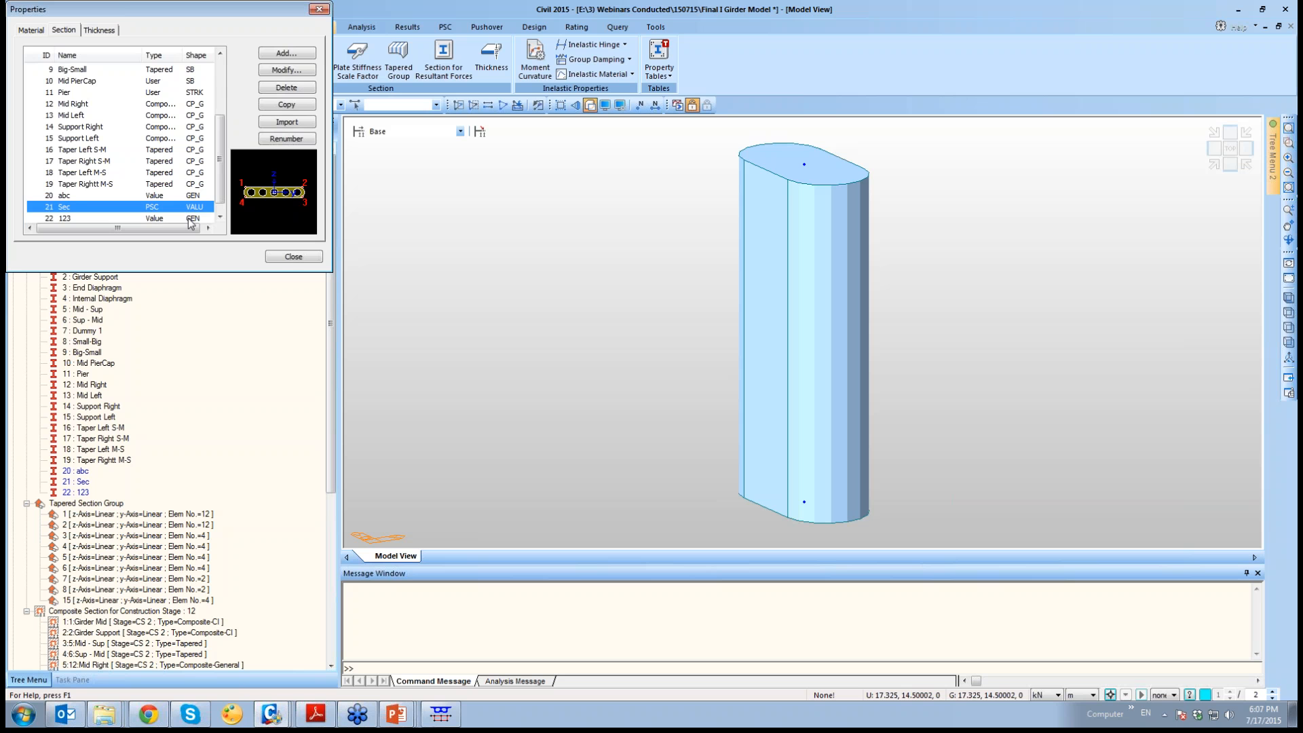
left_click(189, 218)
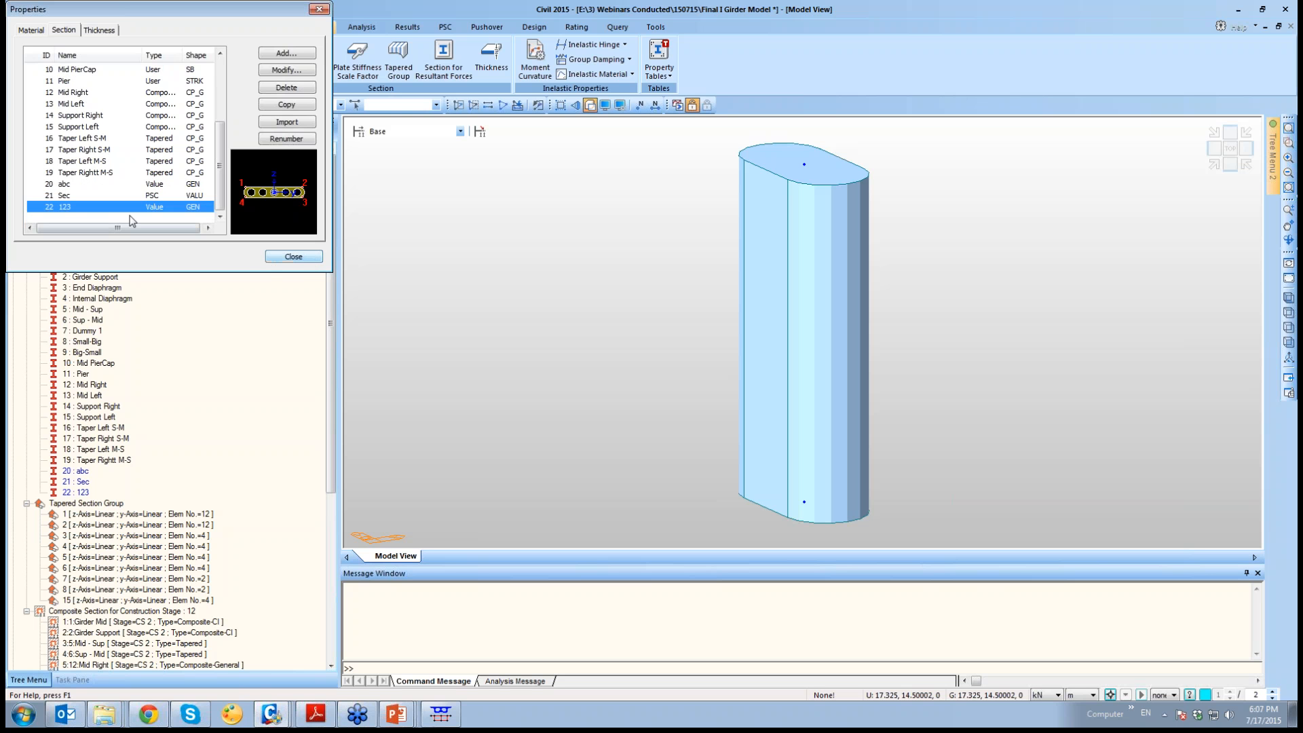
left_click(302, 257)
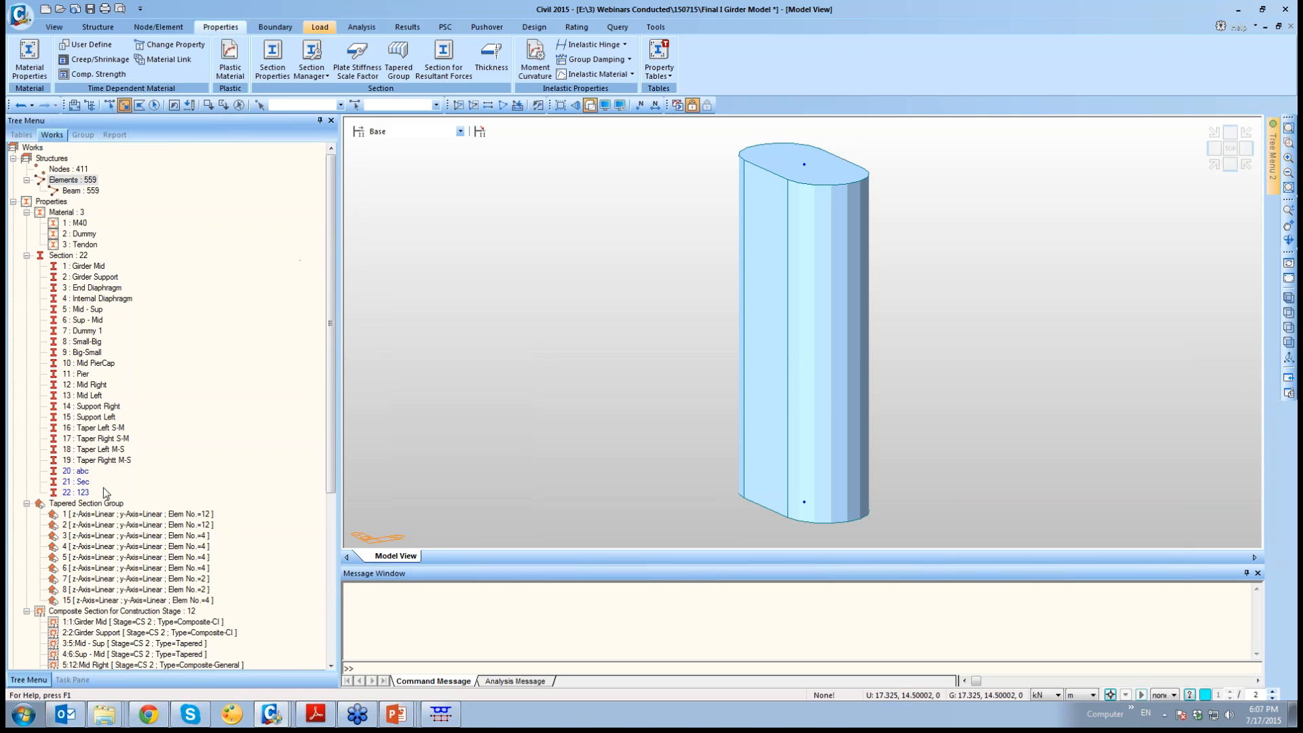
Assign section 22 123 to the pier element and reactivate the whole bridge model
left_click_drag(971, 345, 688, 381)
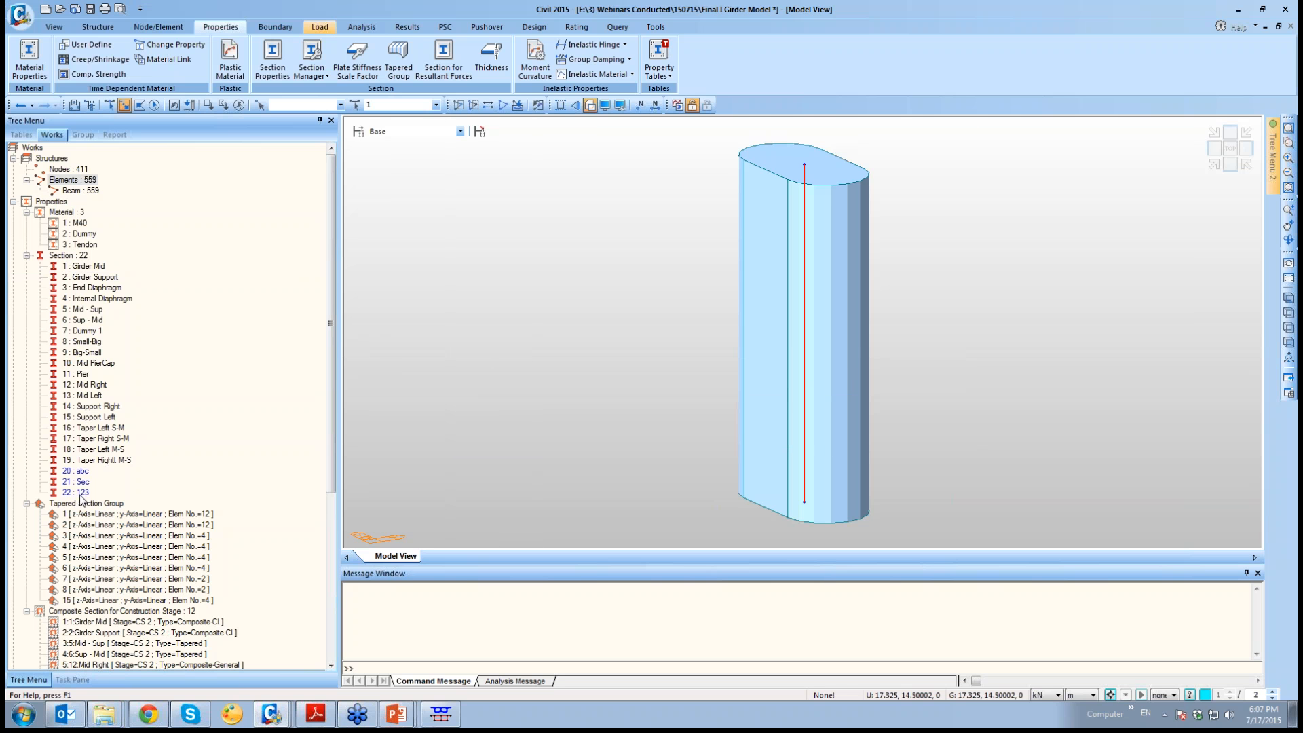
left_click_drag(80, 495, 639, 378)
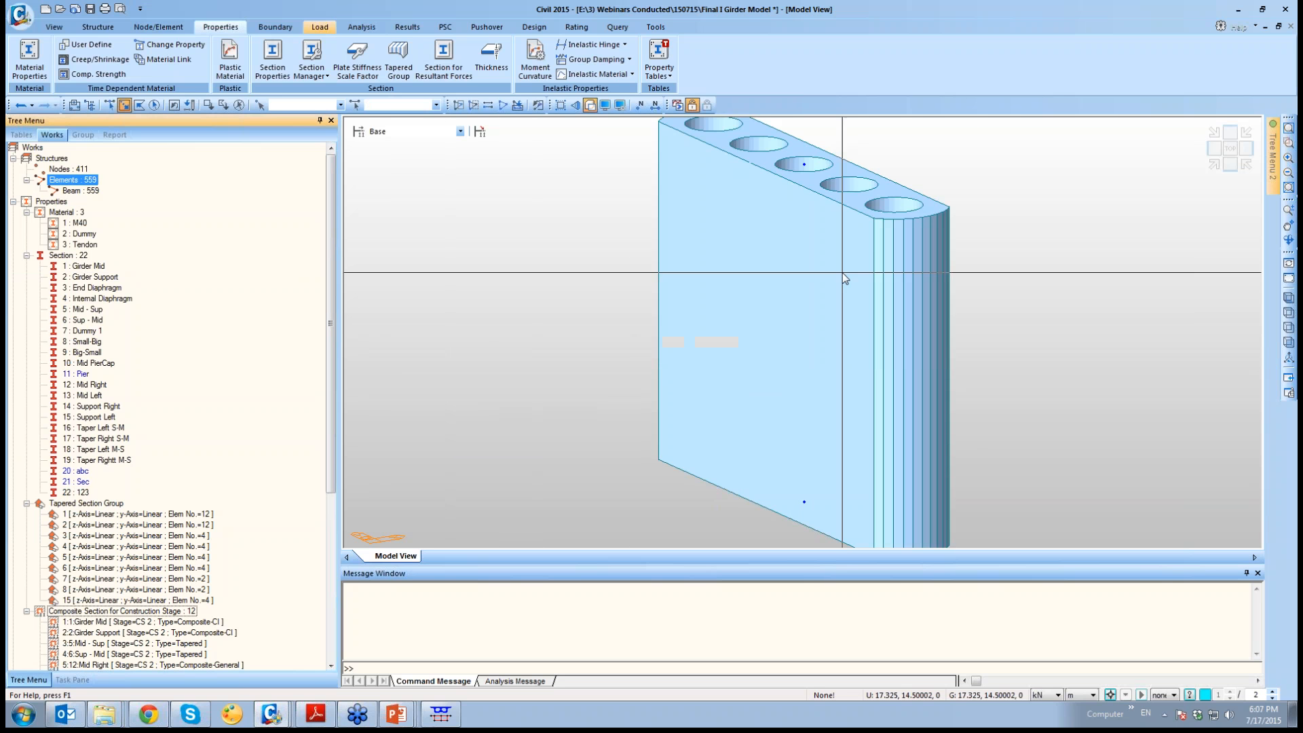
middle_click_drag(748, 185, 731, 257)
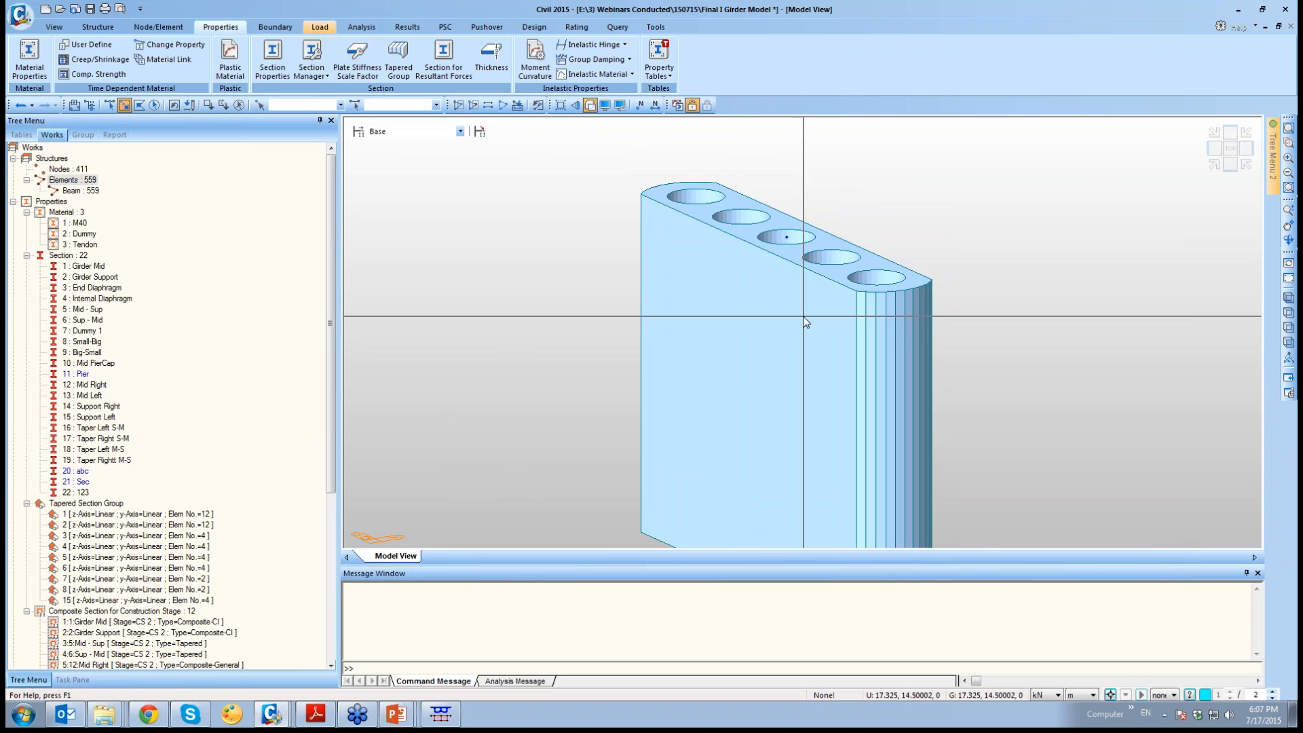
middle_click_drag(1002, 224, 768, 299, "ctrl")
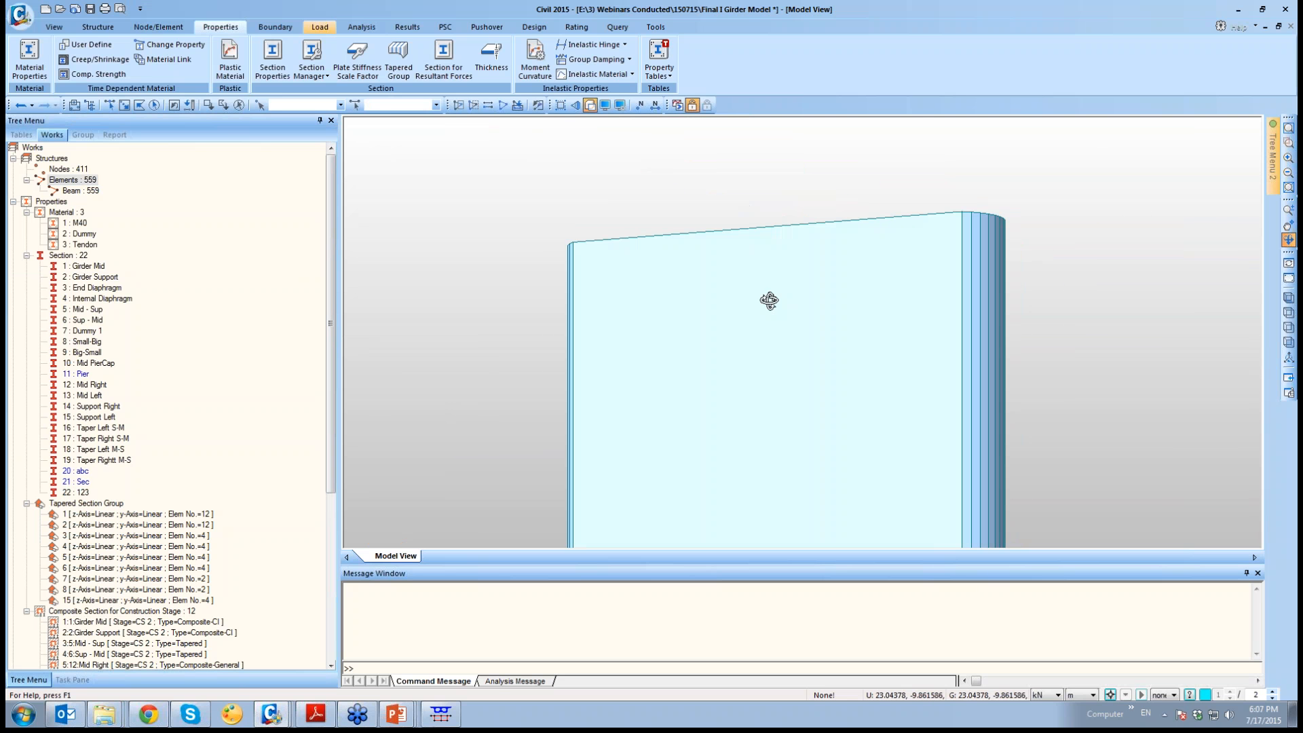
left_click(1287, 312)
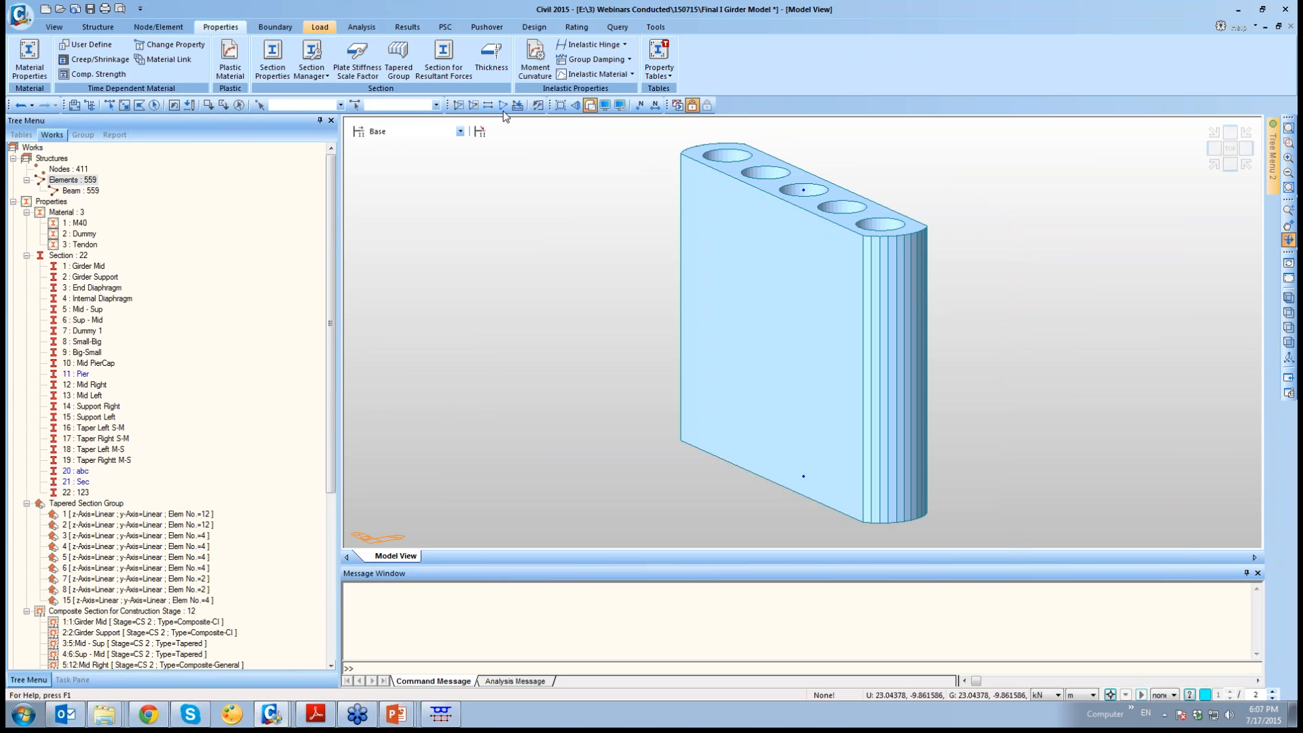
left_click(503, 105)
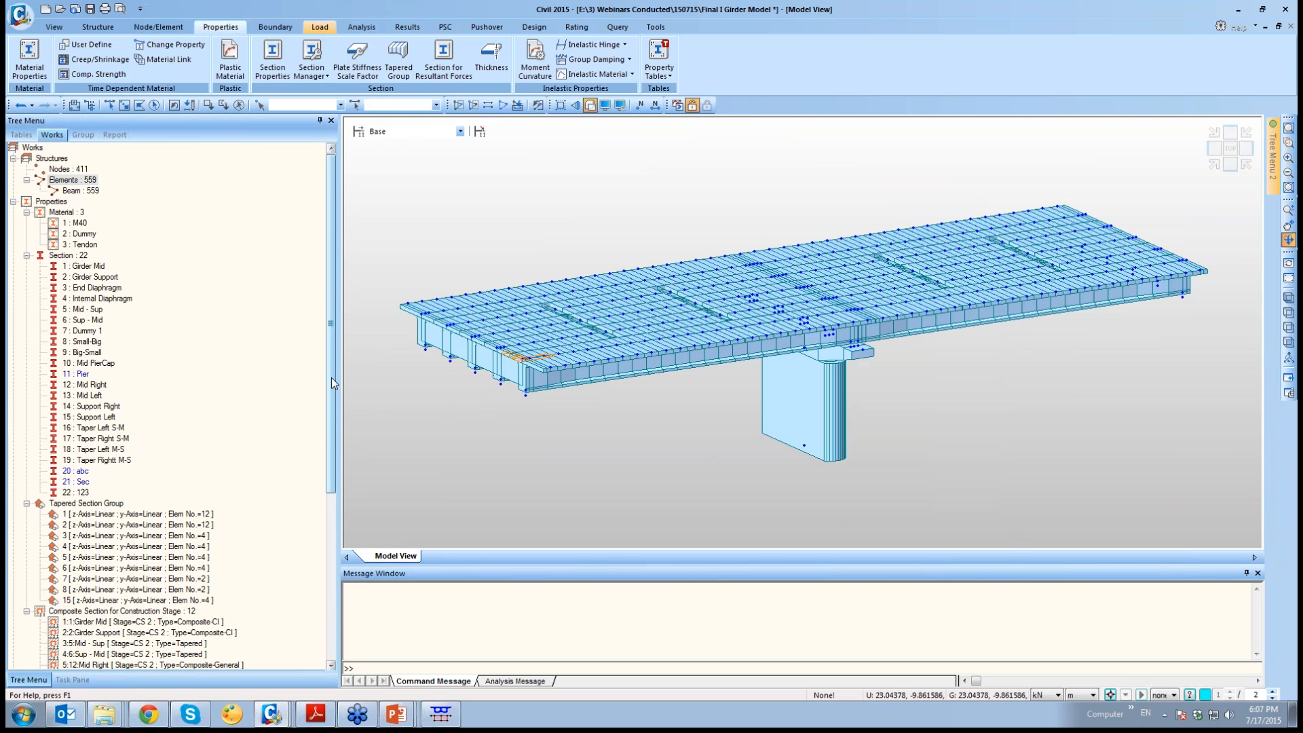
left_click_drag(331, 377, 356, 553)
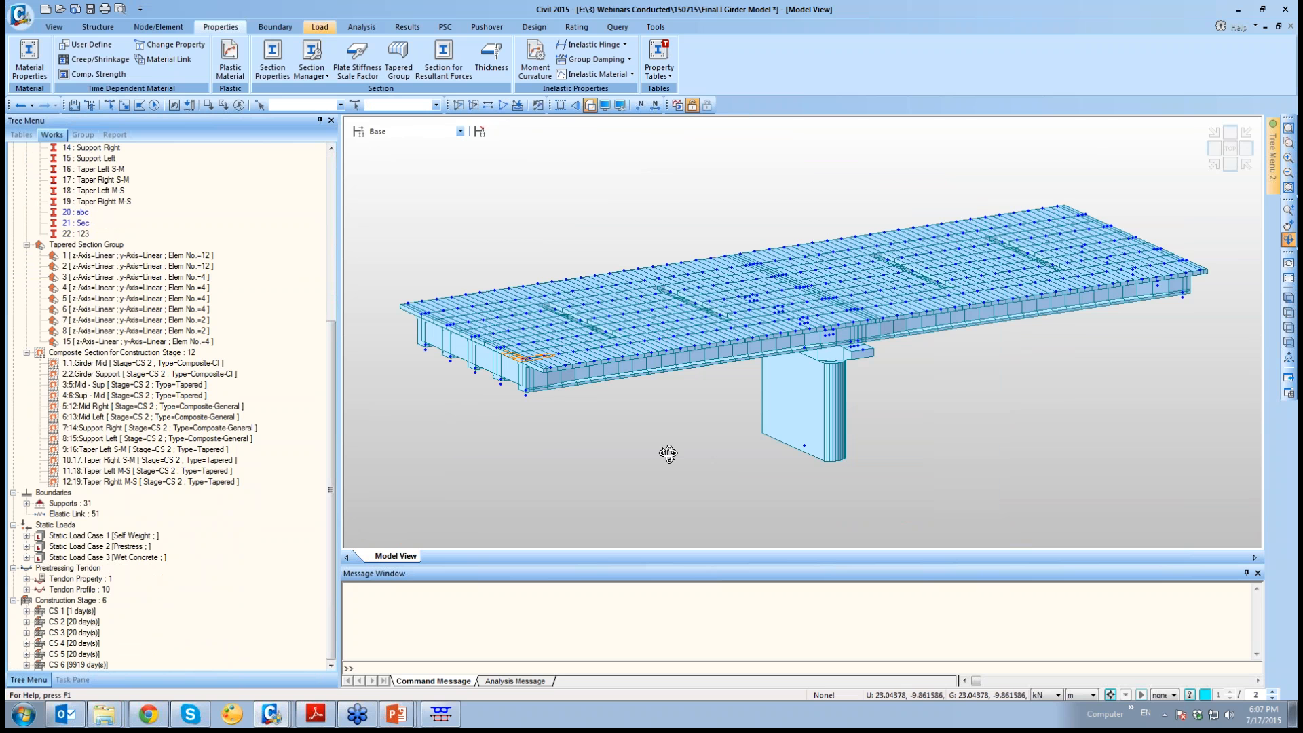
Save a copy of the project in the 150715 folder under the name Model
left_click(27, 23)
left_click(81, 120)
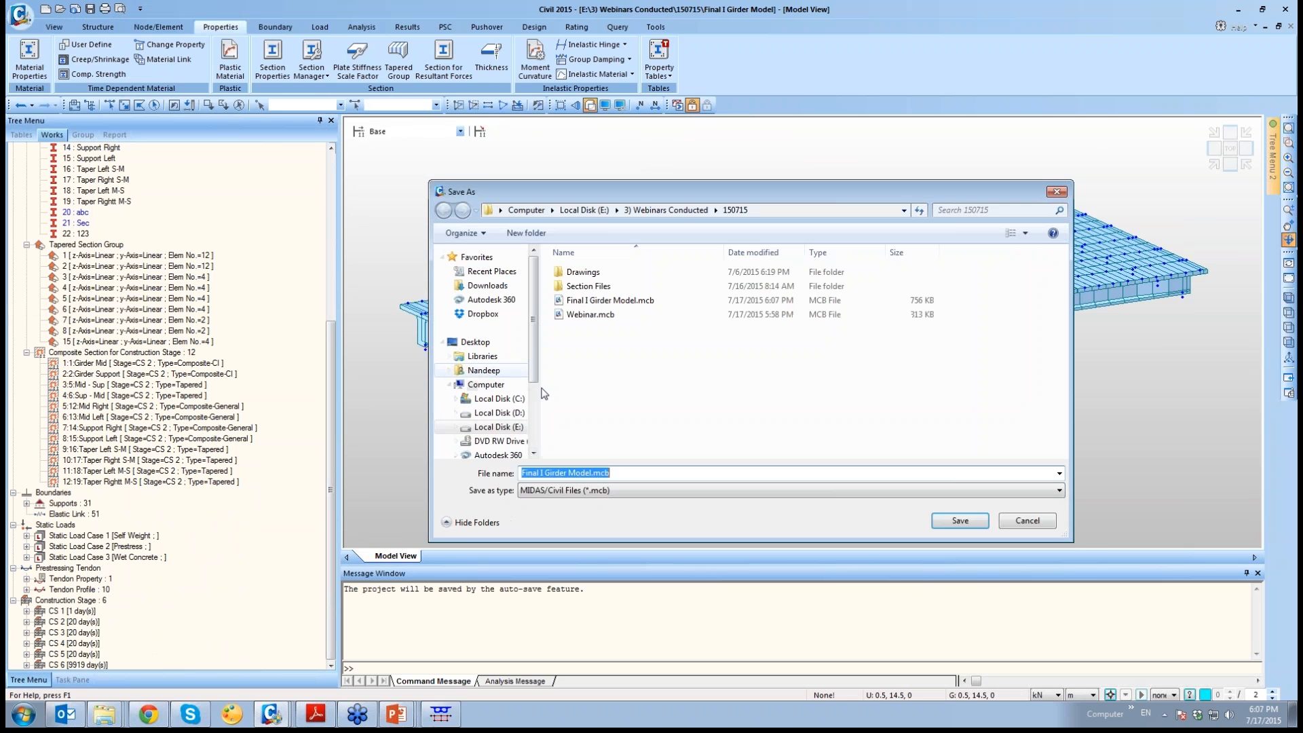
left_click_drag(581, 473, 276, 453)
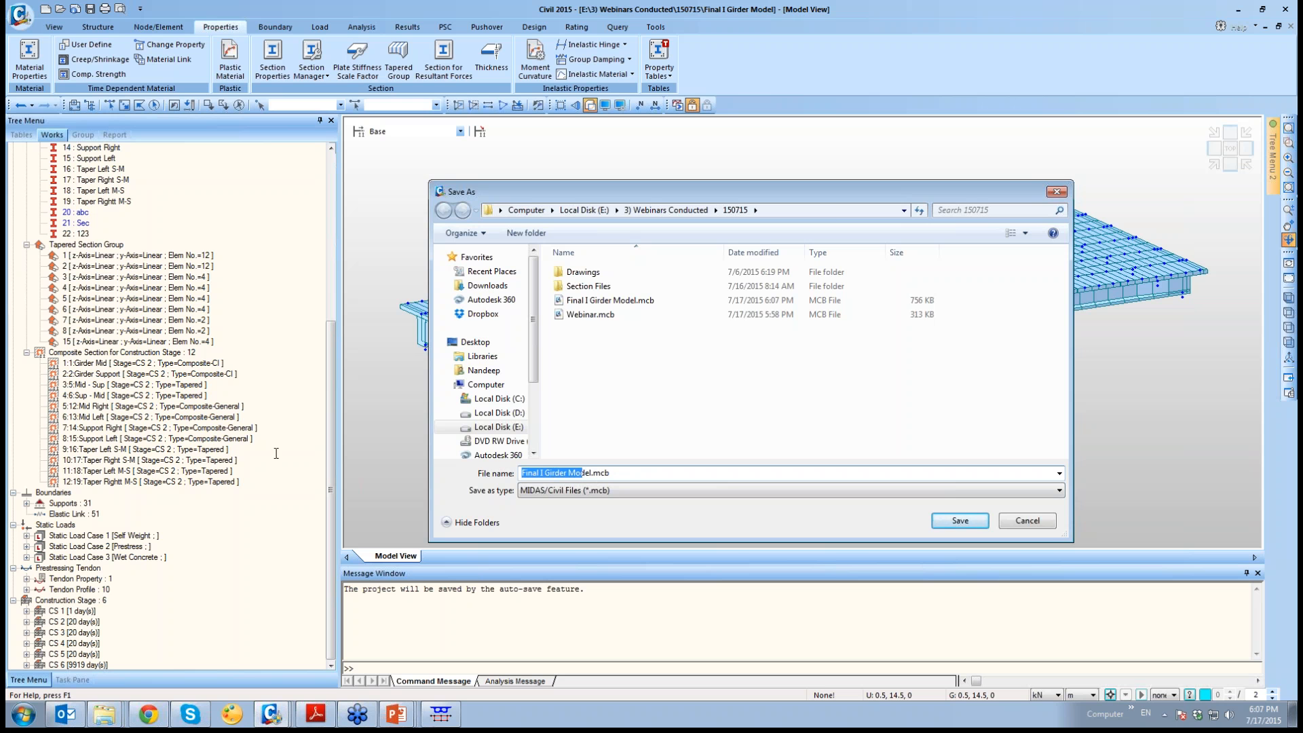
left_click(961, 521)
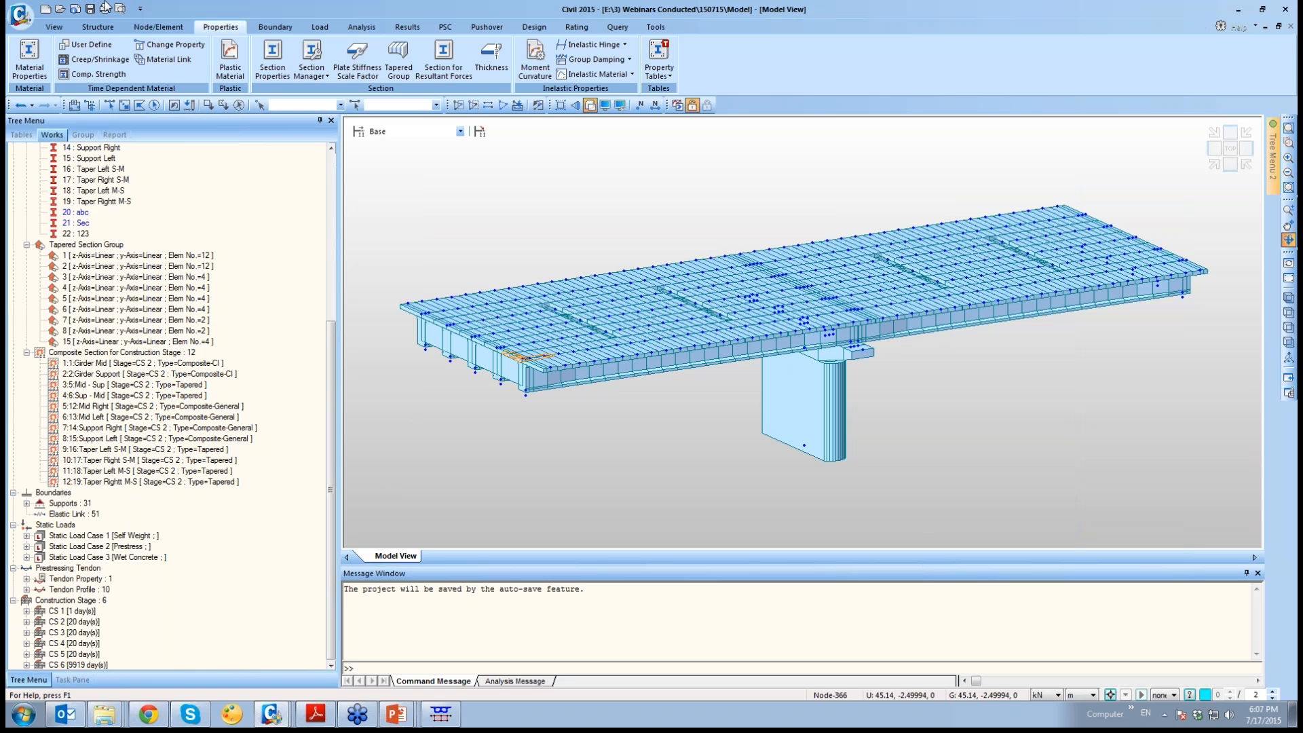
Reopen the project file Model.mcb from the 150715 folder
left_click(60, 8)
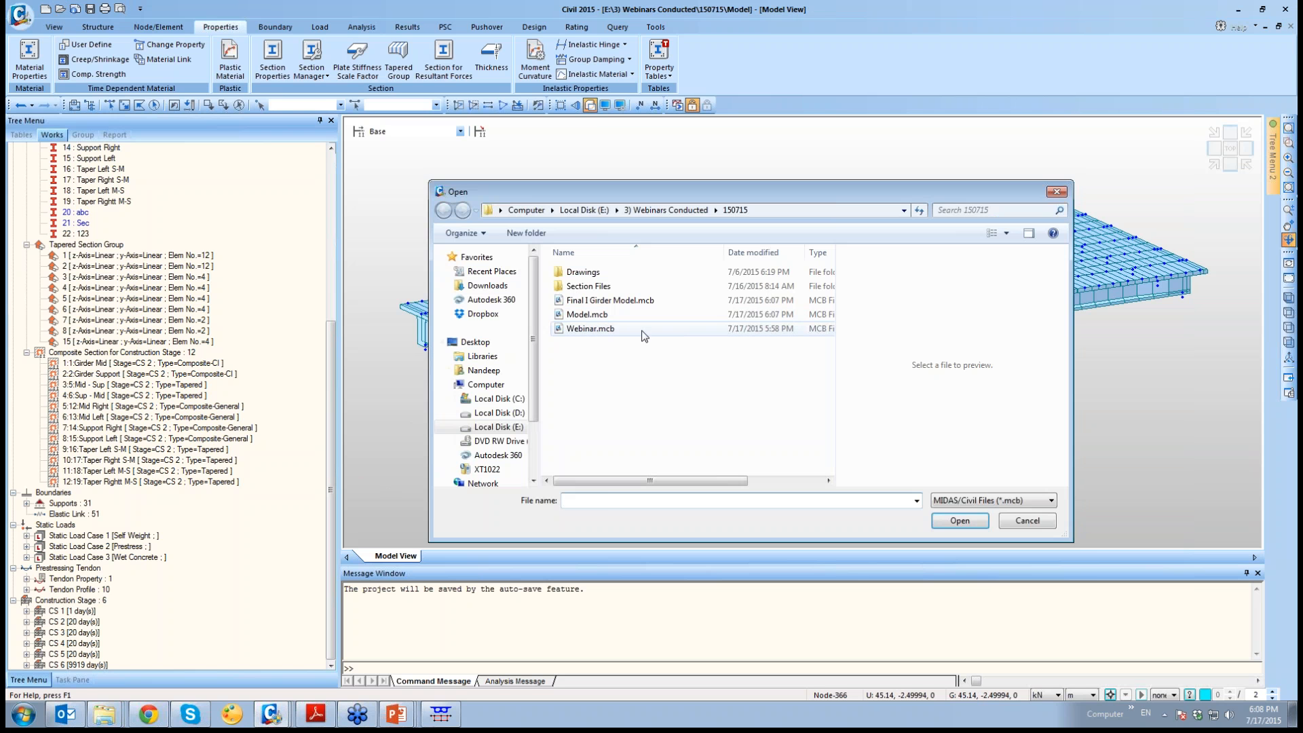
left_click(615, 330)
double_click(591, 329)
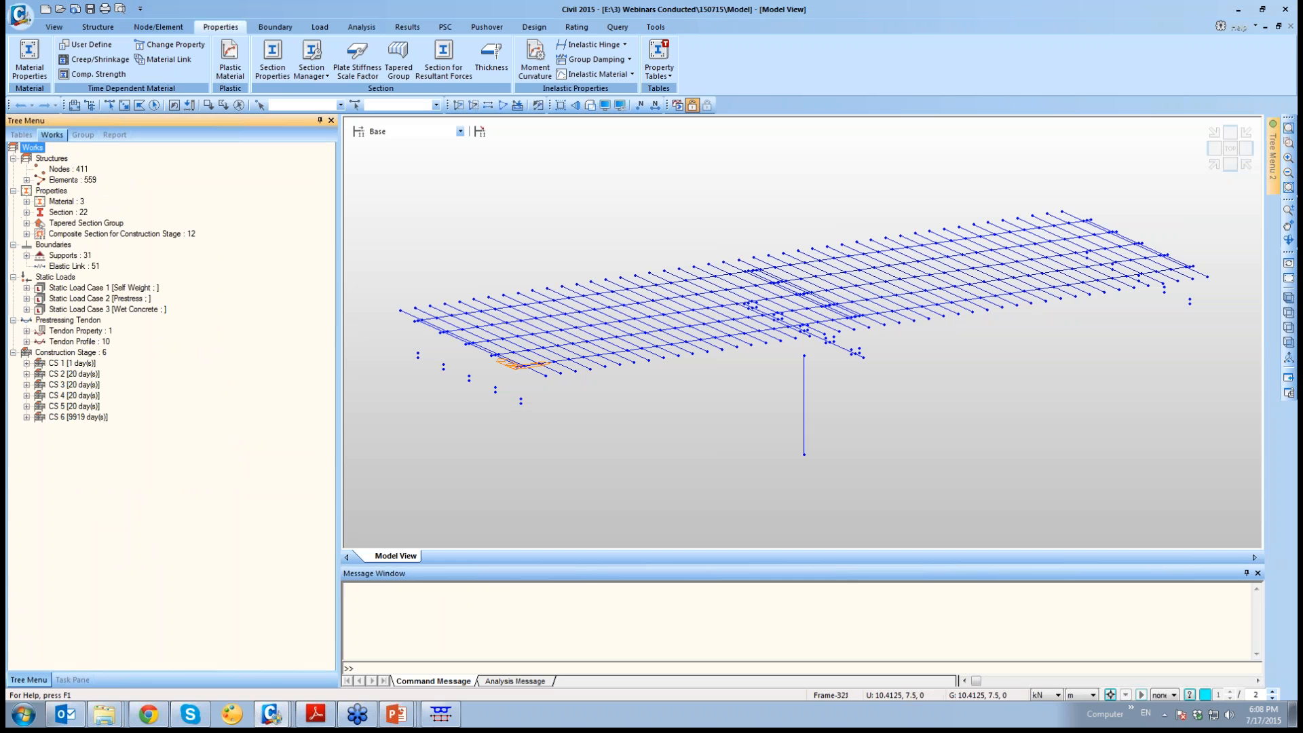
Delete all the tendon profiles G1 to G10 from the model
left_click(27, 342)
left_click(95, 353)
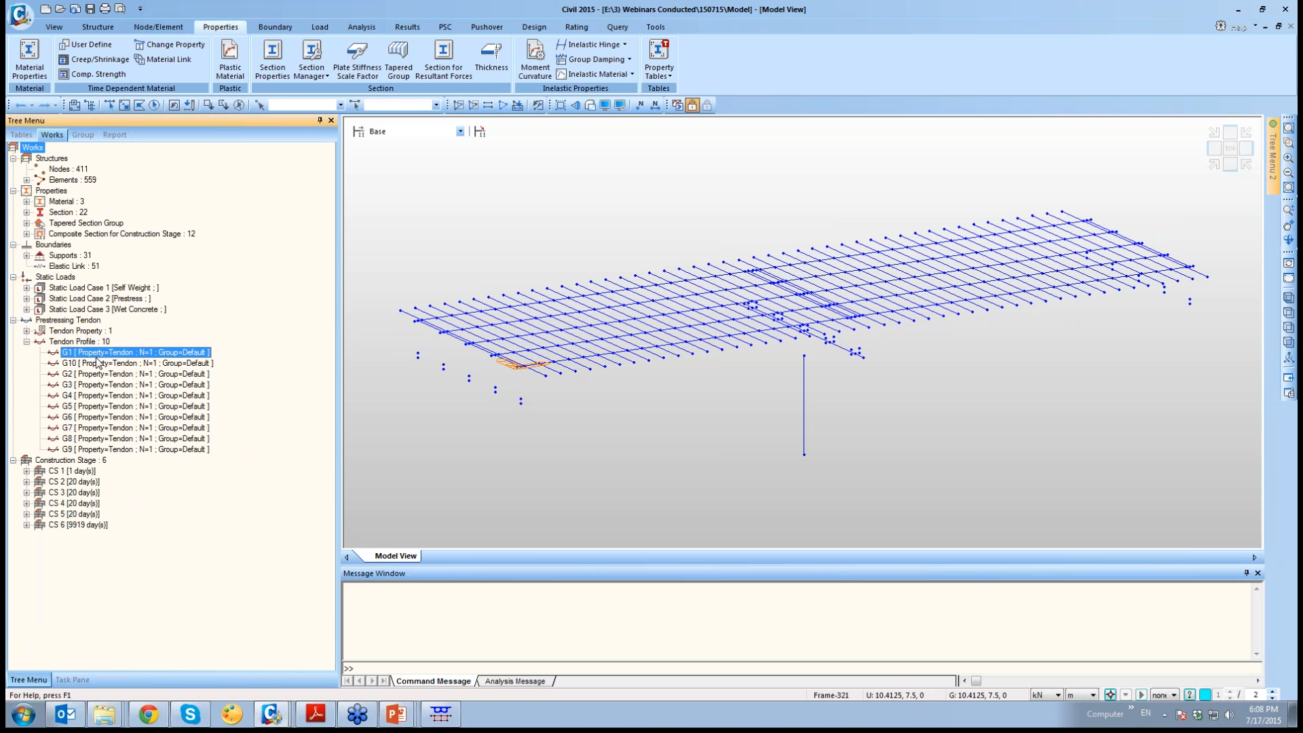
left_click(139, 450, "shift")
key("Delete")
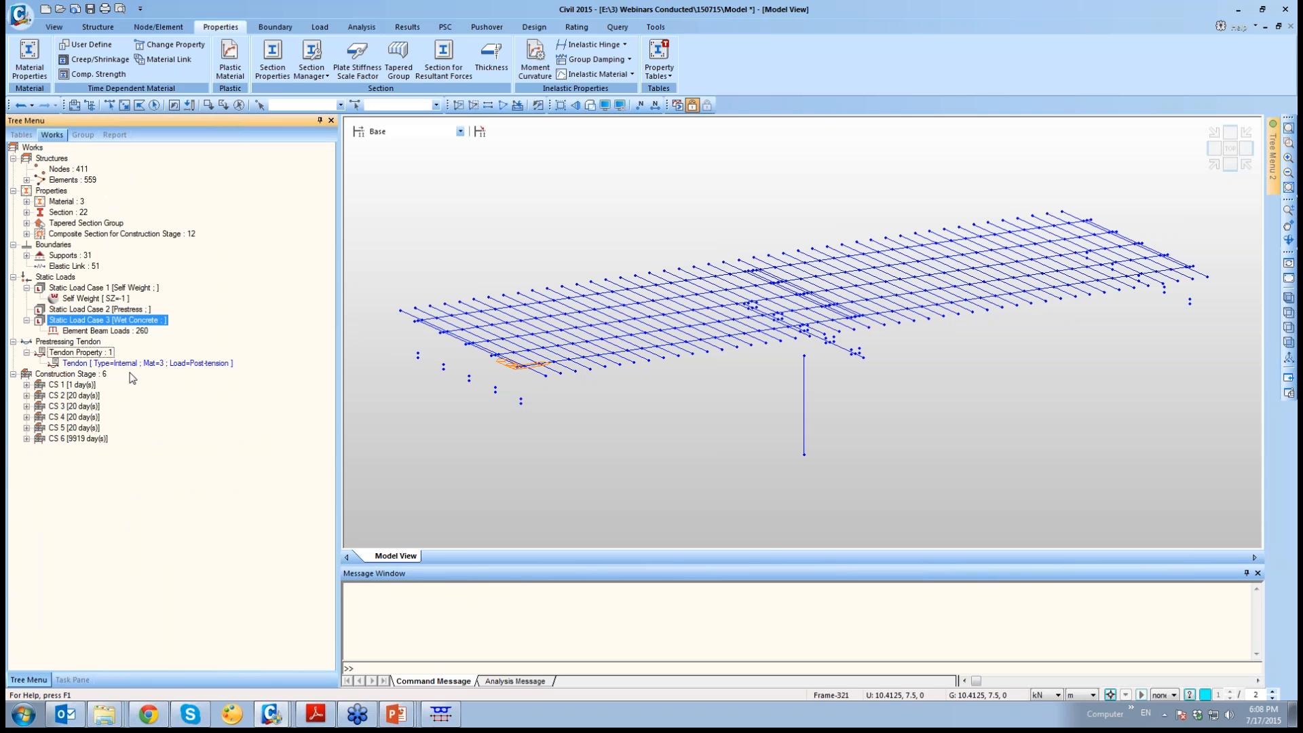
left_click(127, 364)
double_click(128, 365)
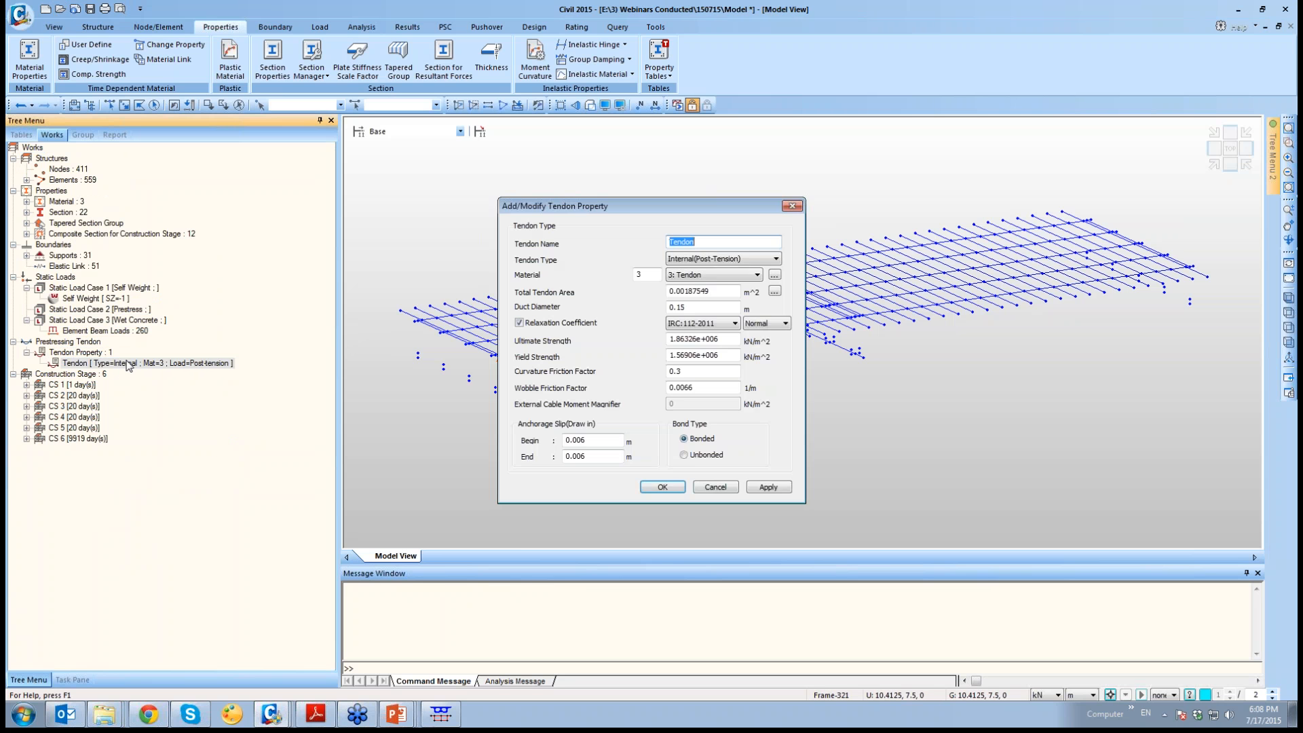
left_click(720, 488)
Review the Tendon property's settings, including the strand diameter choices for its total area, leaving them as they are
left_click(320, 27)
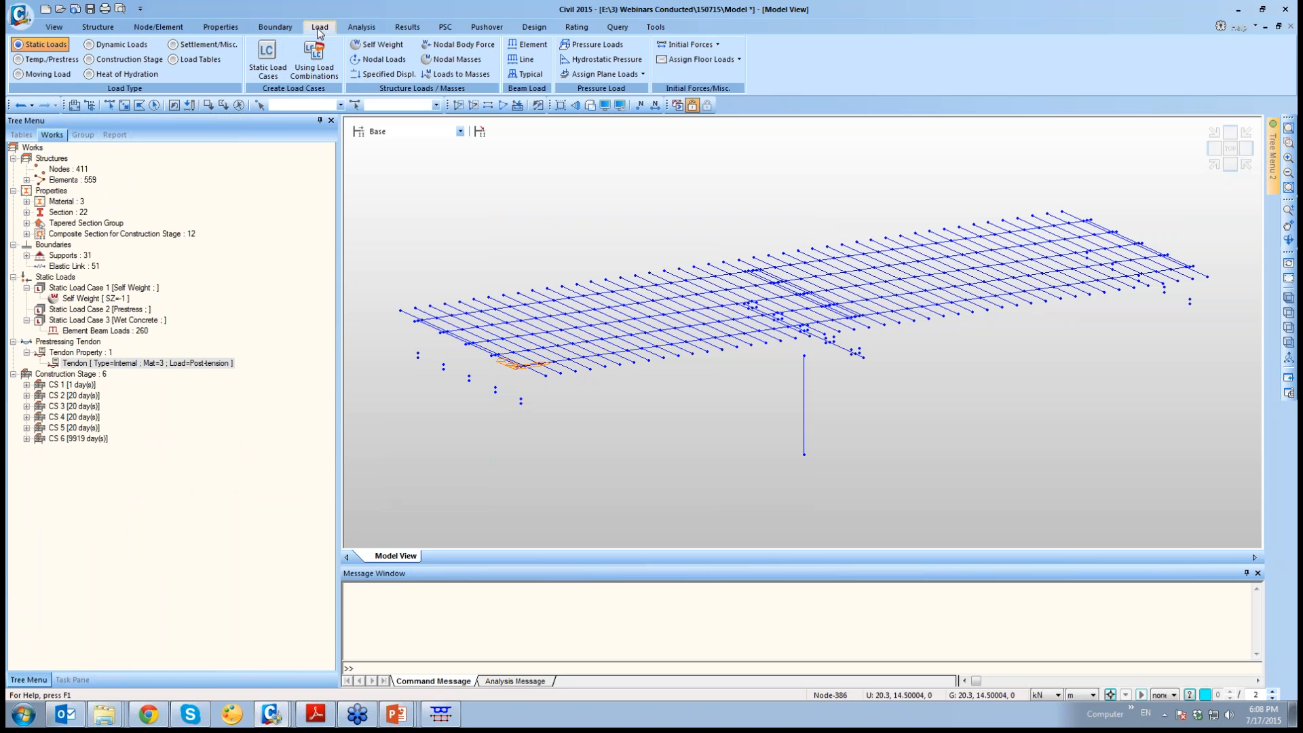
left_click(32, 59)
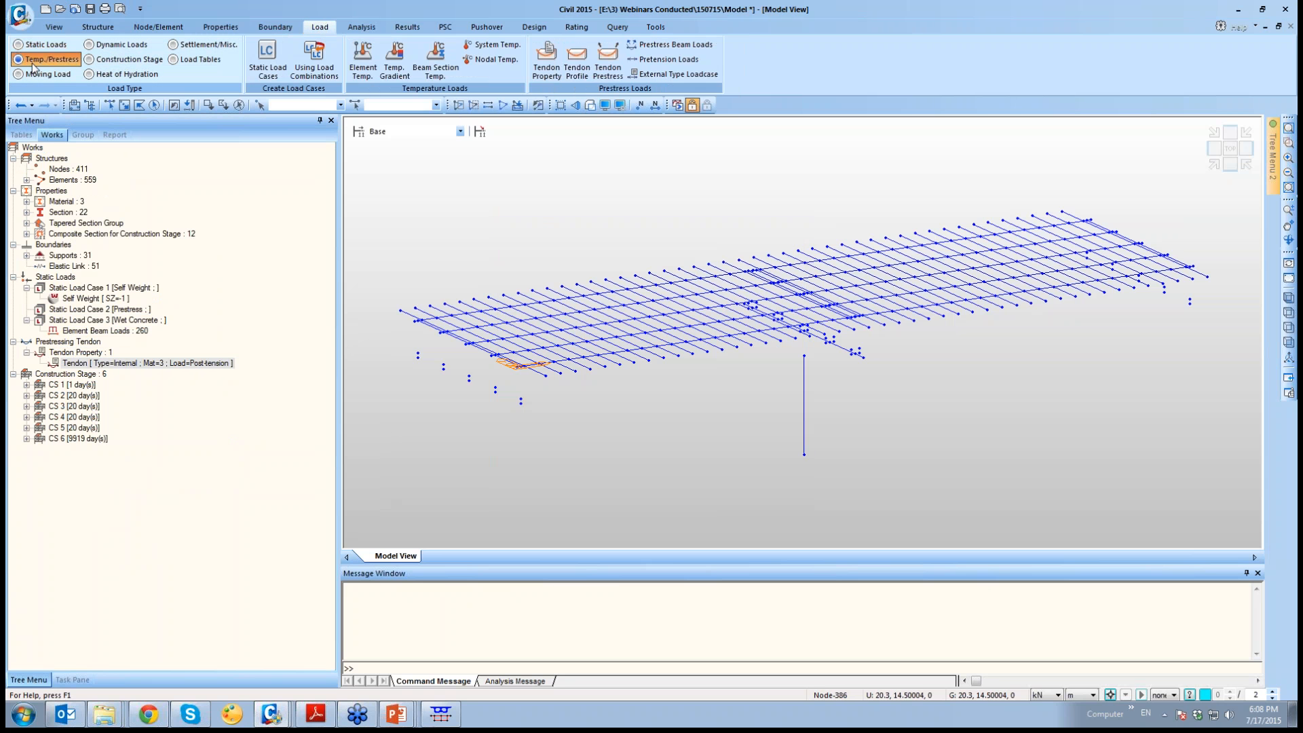
left_click(547, 63)
double_click(589, 312)
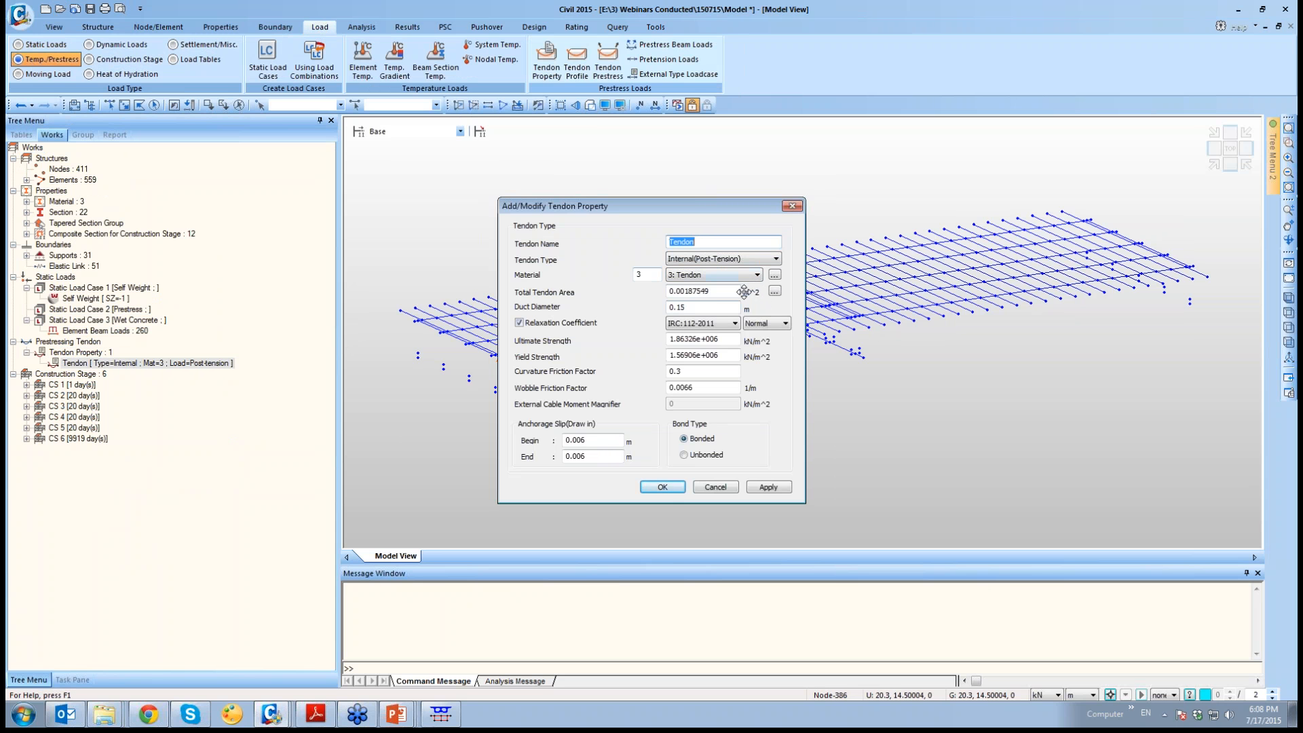
left_click(774, 291)
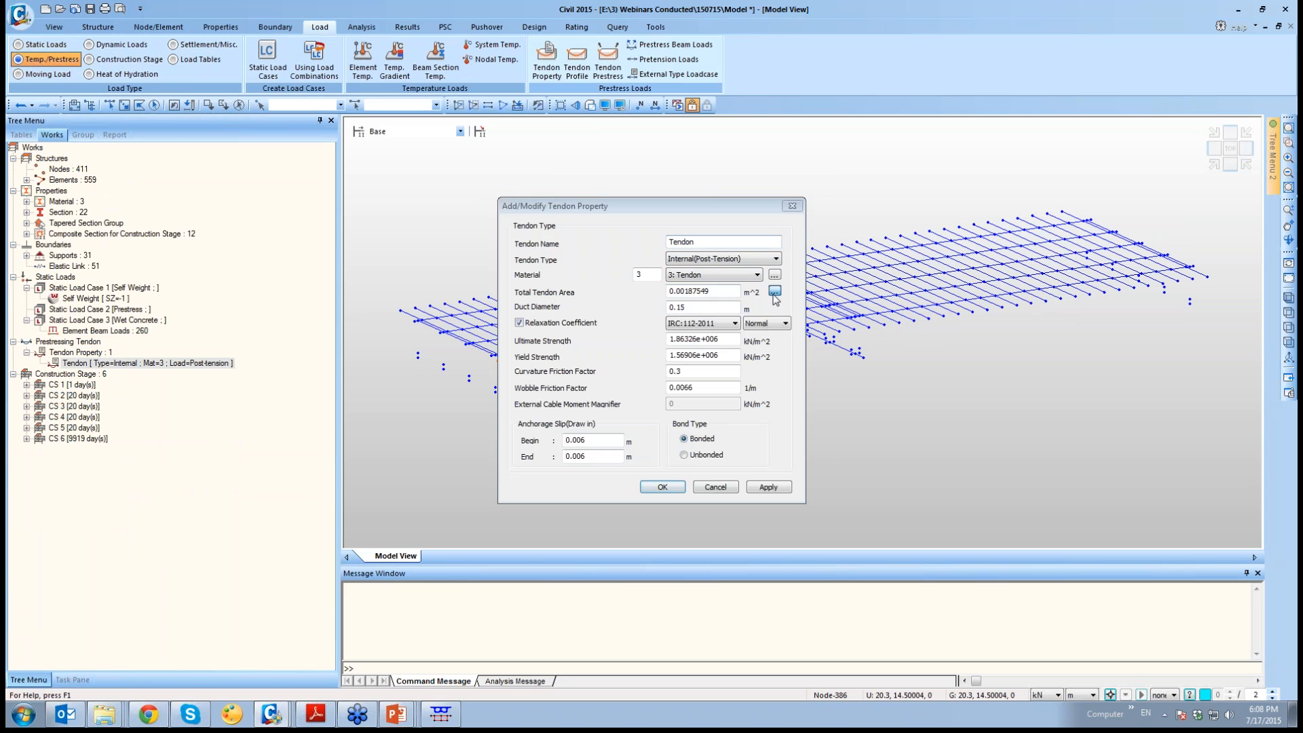
left_click(702, 339)
left_click(696, 339)
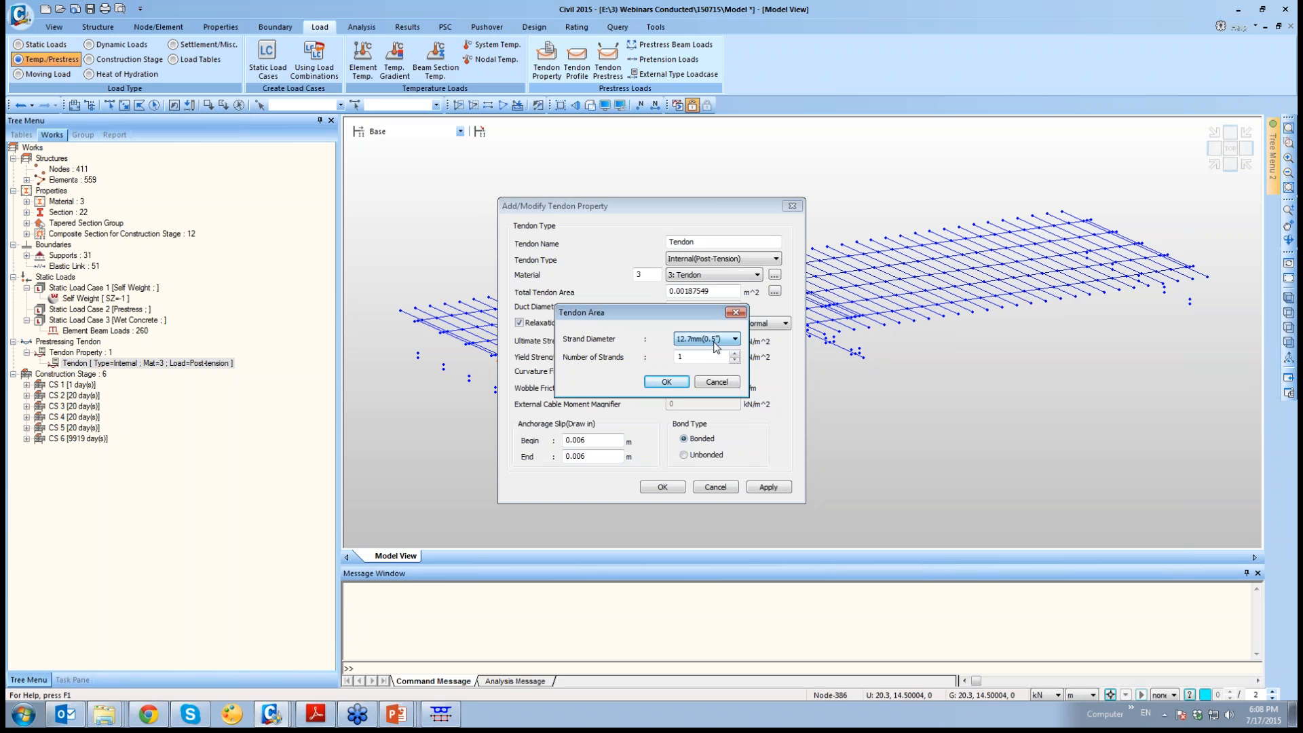
left_click(716, 381)
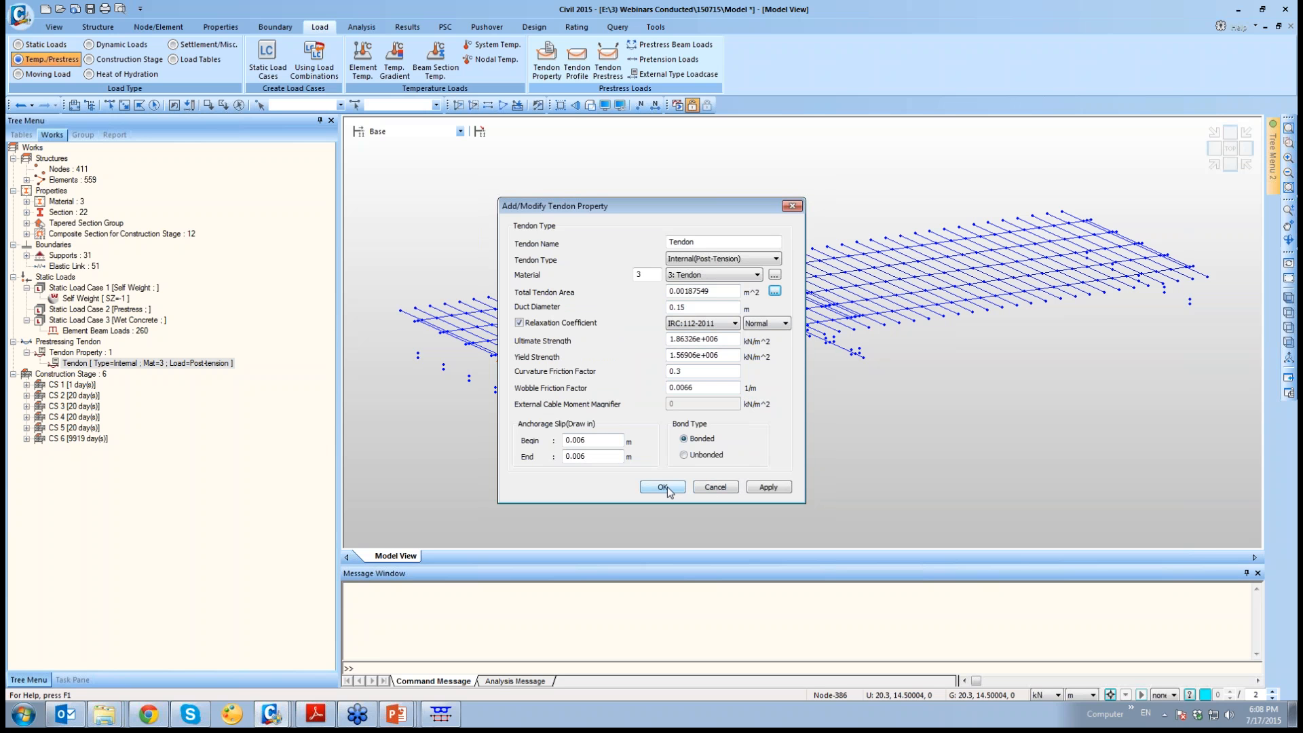
left_click(723, 490)
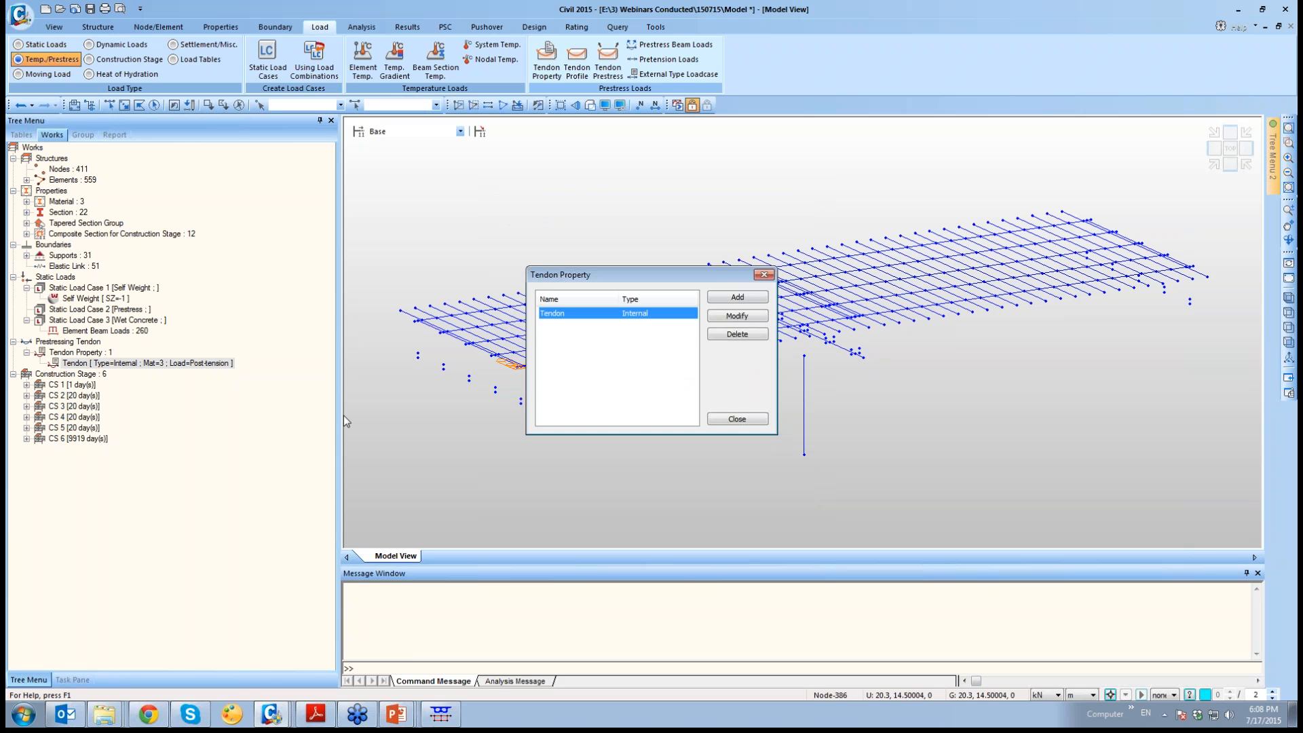
left_click(742, 420)
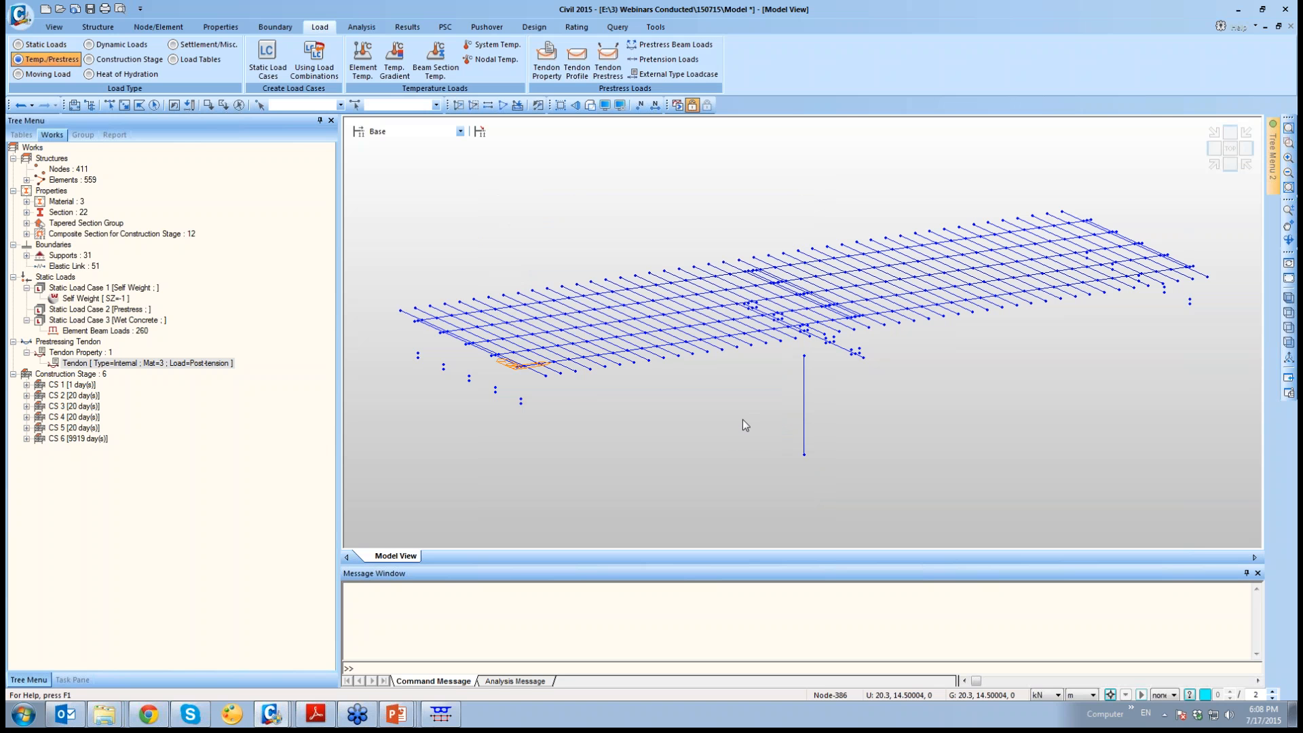
Load Tendon.dxf from the 150715 folder into the Tendon Profile Generator and select its TENDON layer
left_click(659, 28)
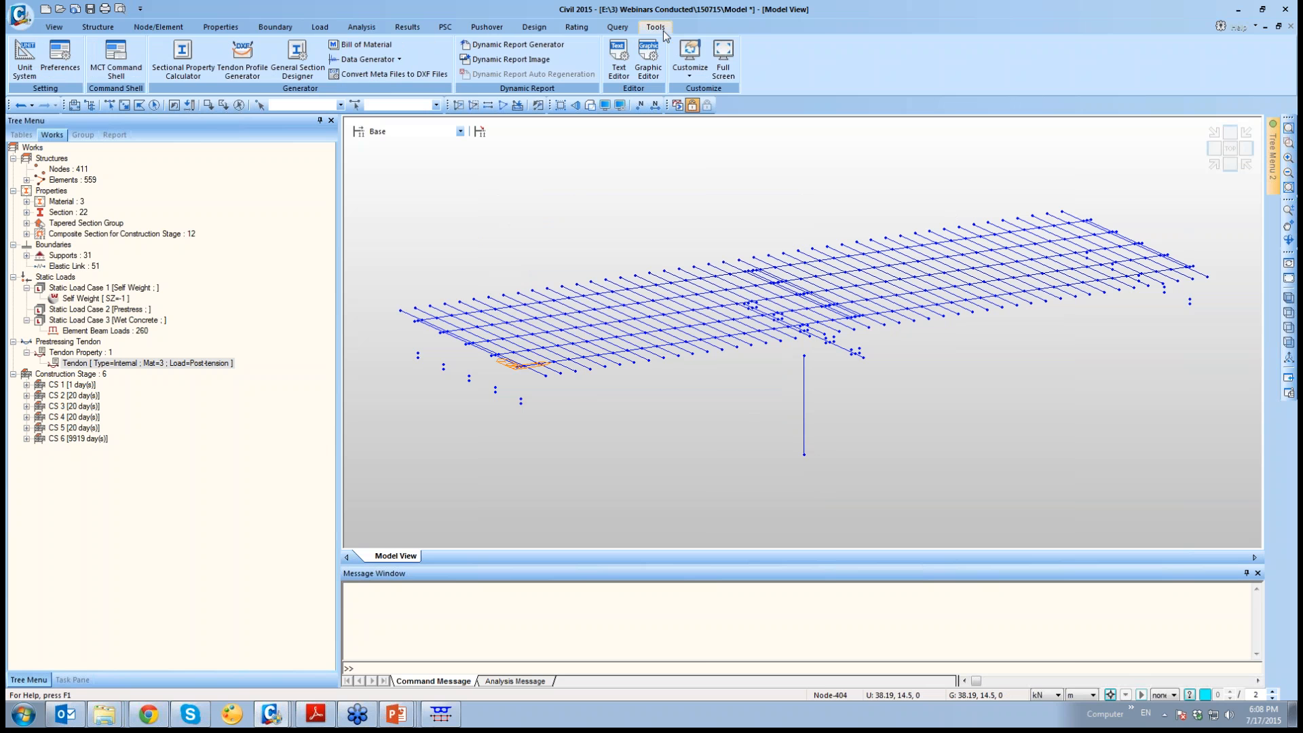
left_click(242, 72)
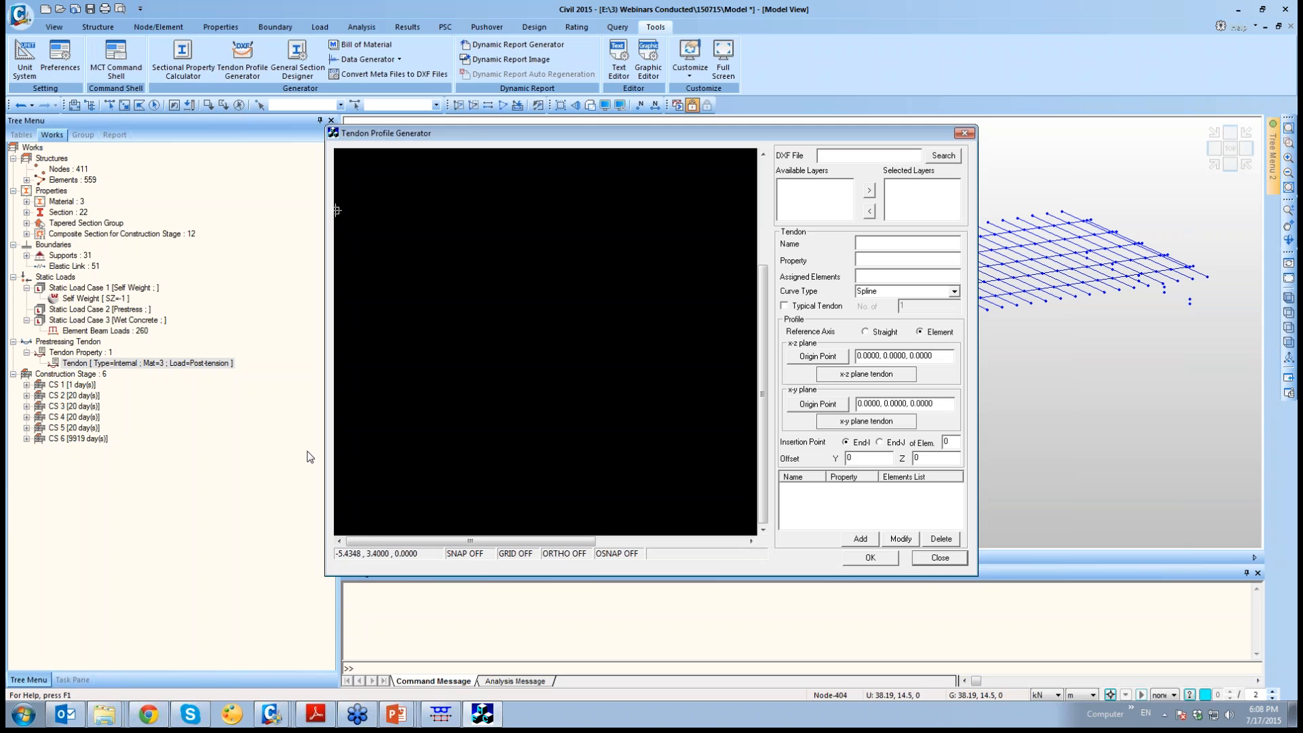
left_click(942, 156)
left_click(397, 239)
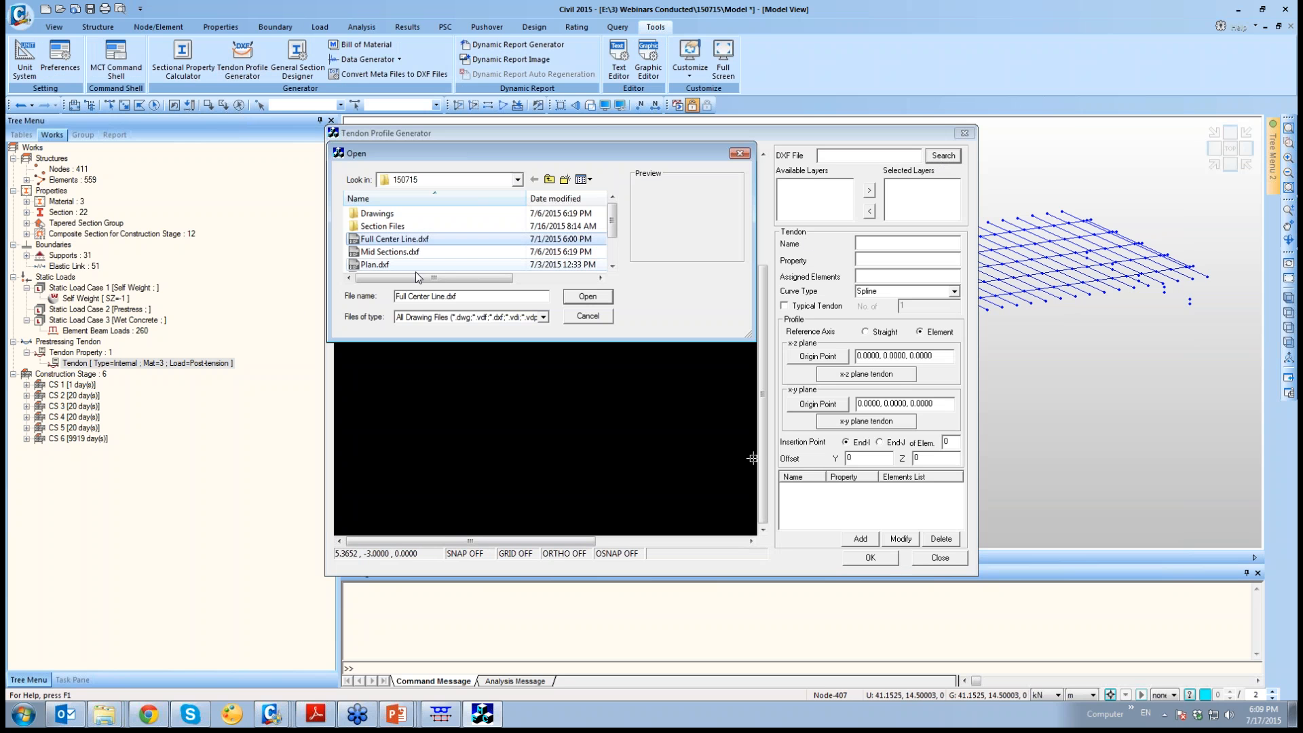
scroll(428, 272, "down", 1)
left_click(380, 252)
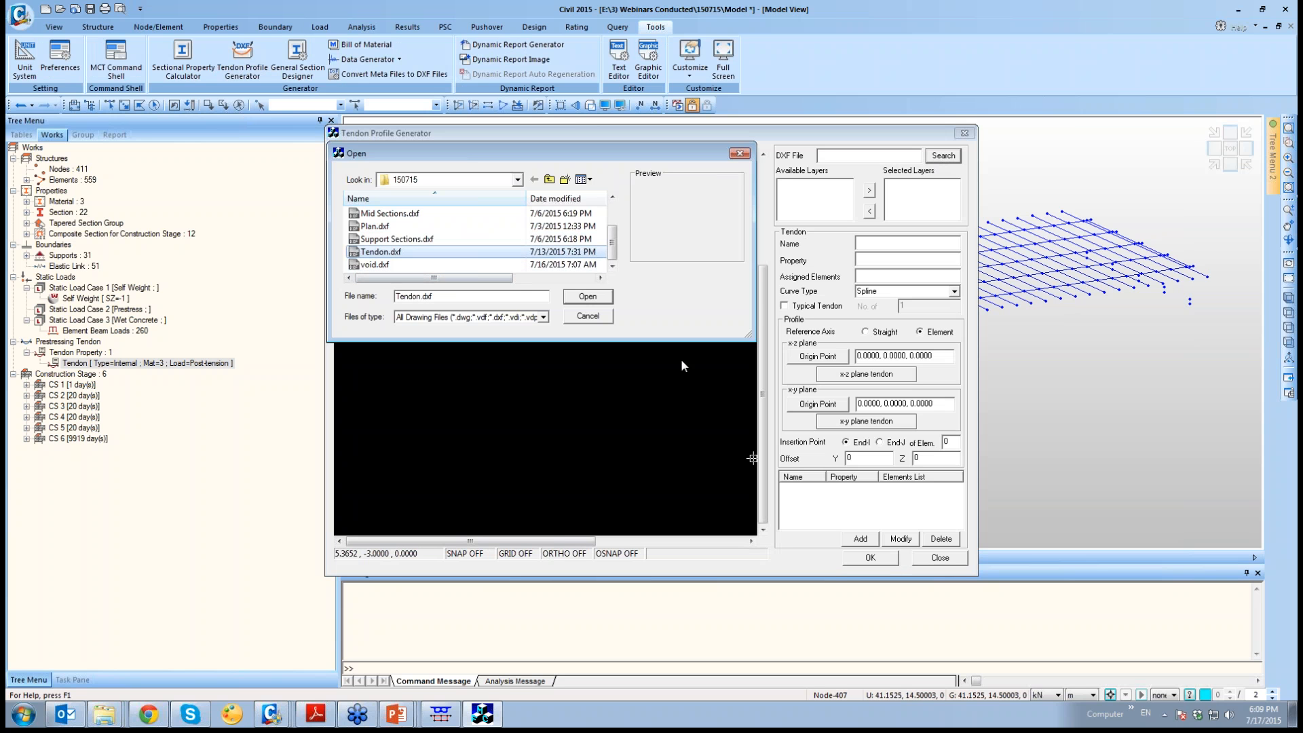
left_click(588, 297)
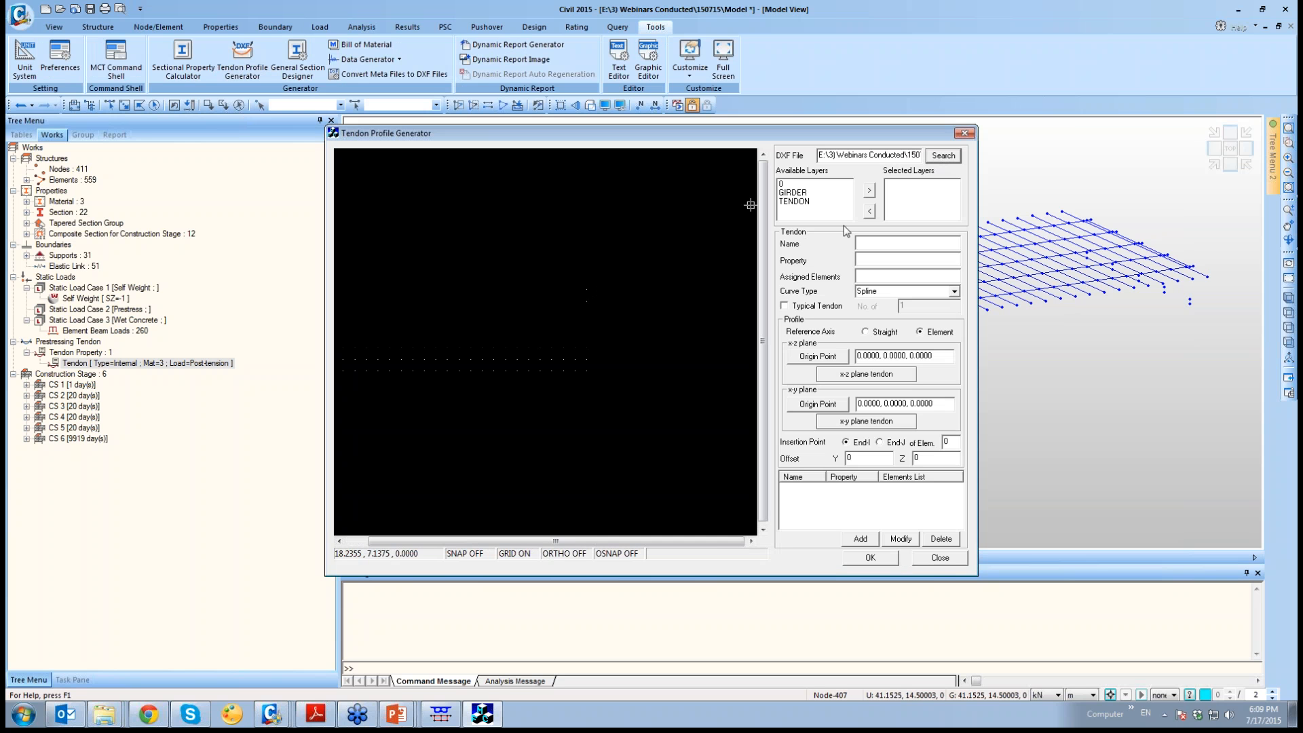
left_click(795, 203)
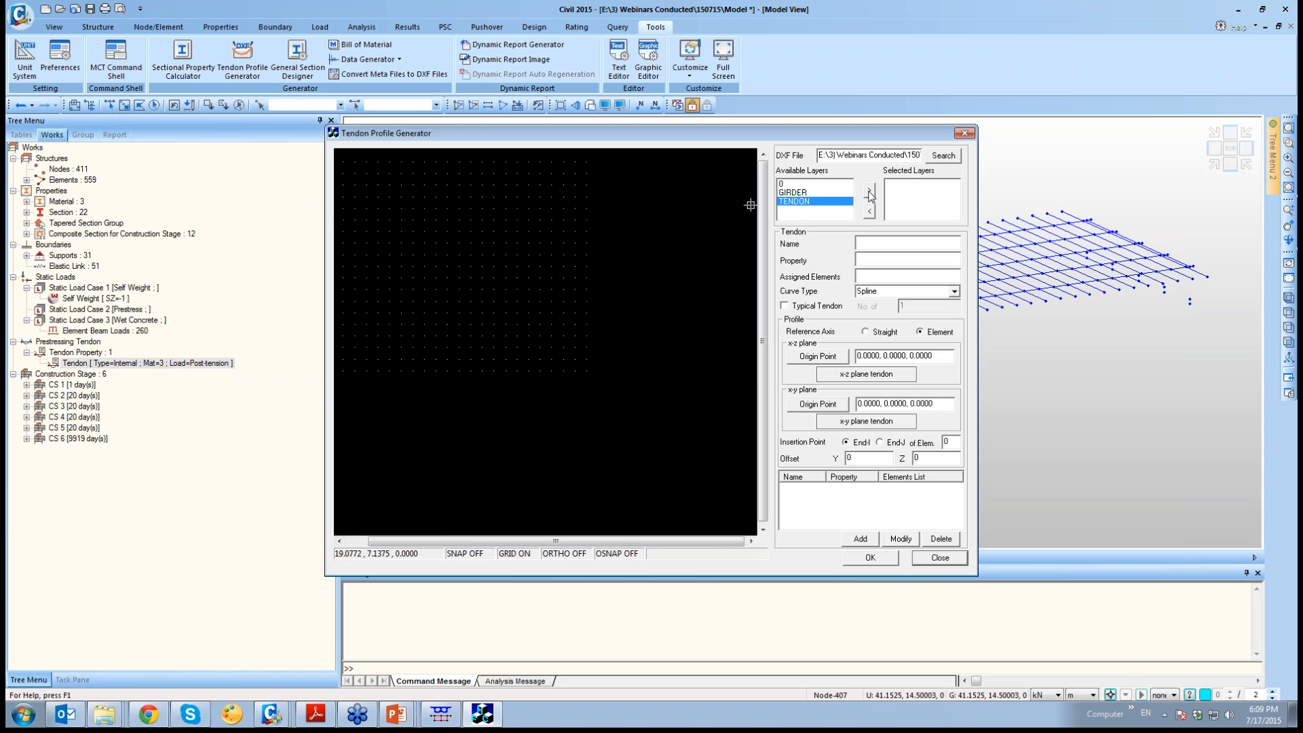
left_click(870, 192)
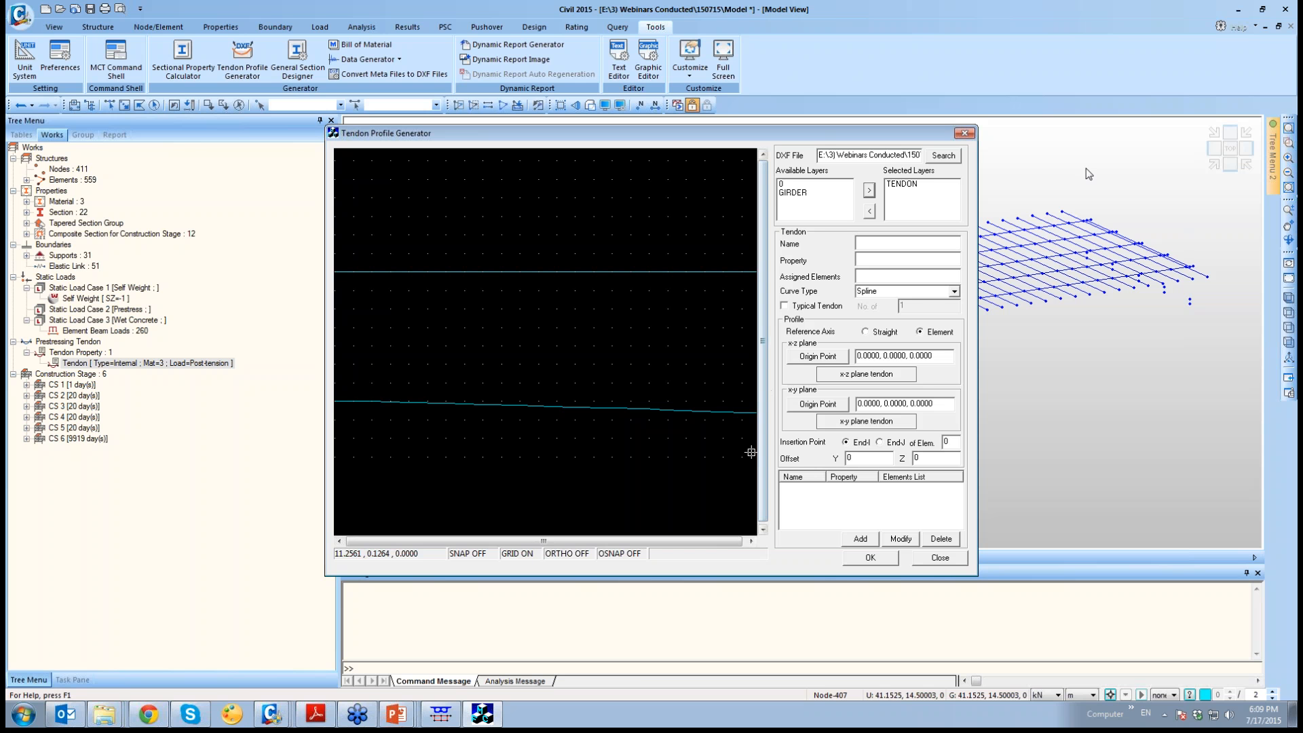
Name the tendon G1 with property Tendon, and show the bridge from above with its element numbers
left_click(939, 244)
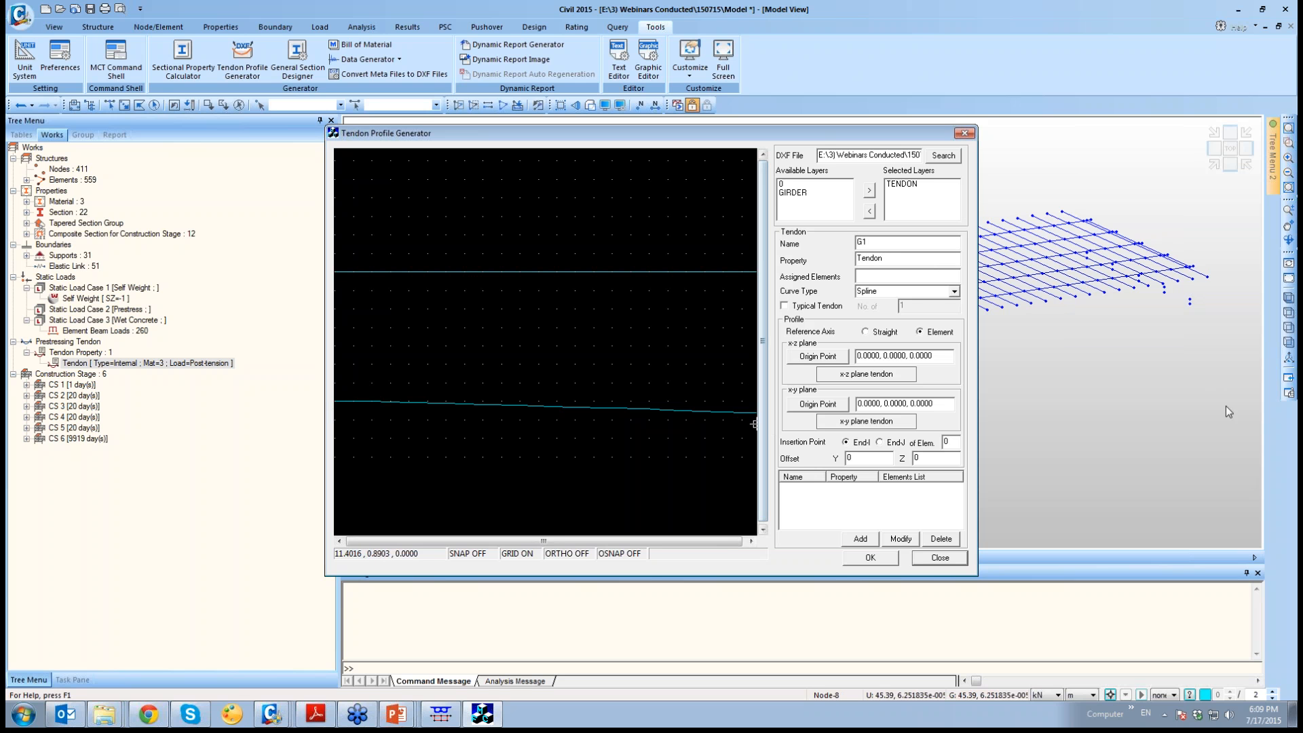
left_click(1289, 314)
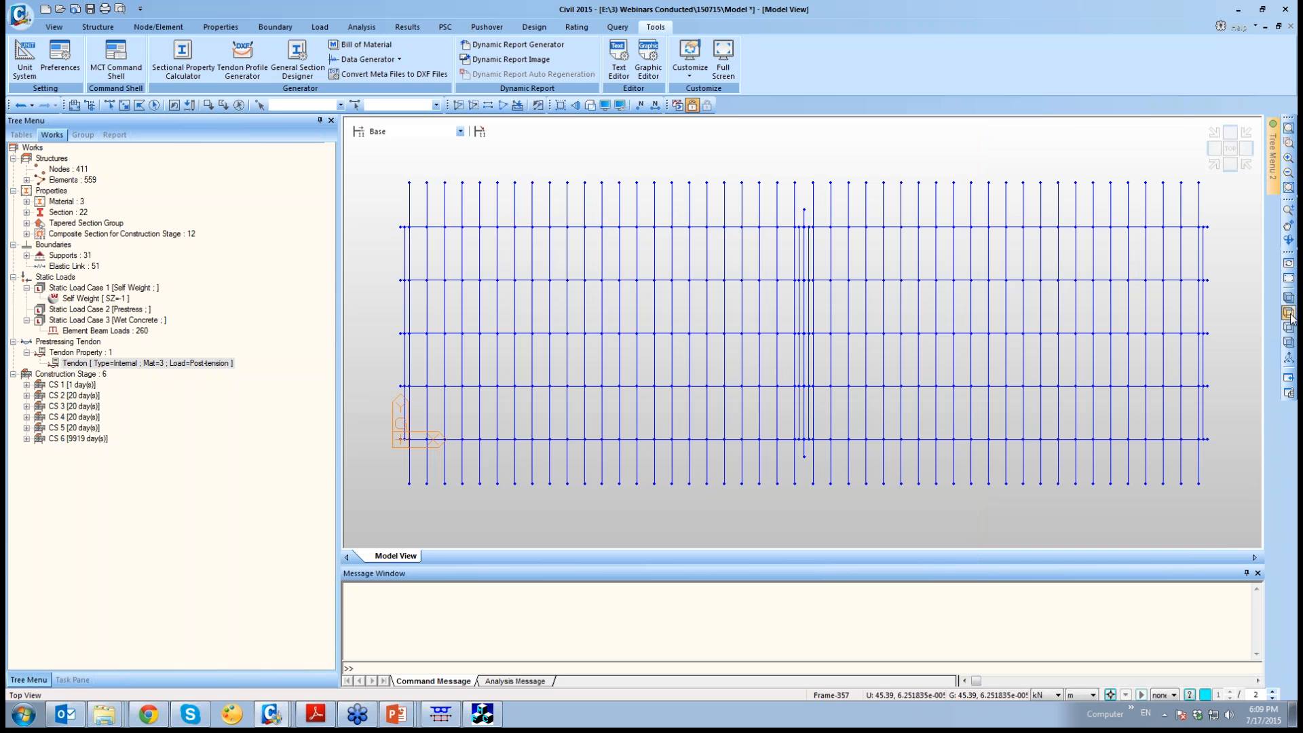
left_click(653, 105)
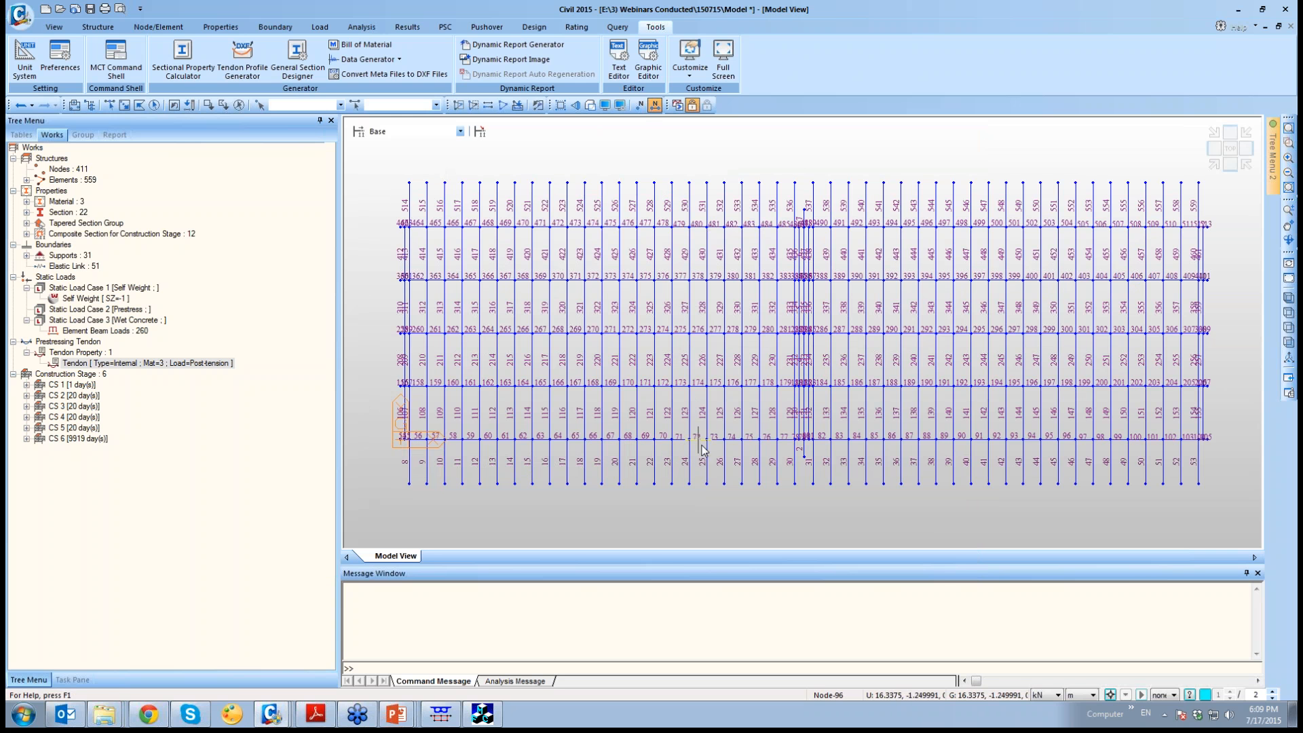
Review the Renumbering targets and selection types for nodes and elements without renumbering anything
left_click(175, 29)
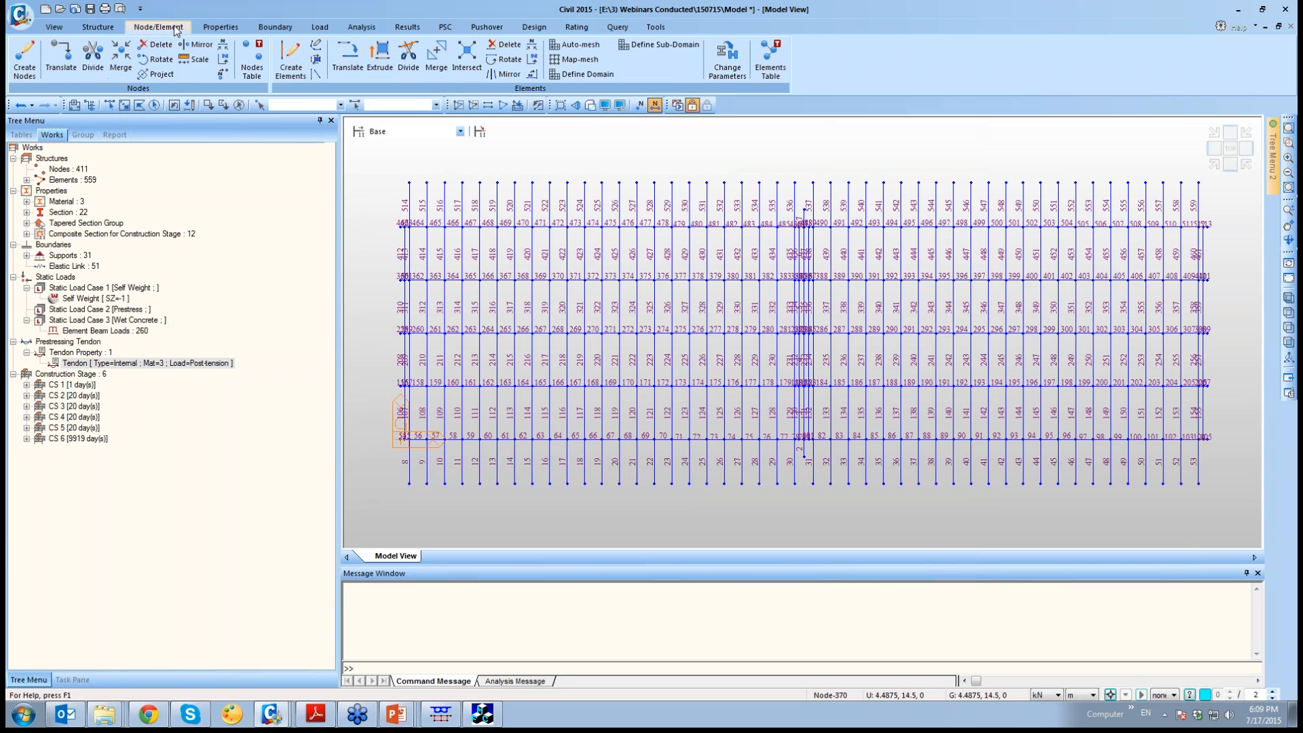
left_click(534, 60)
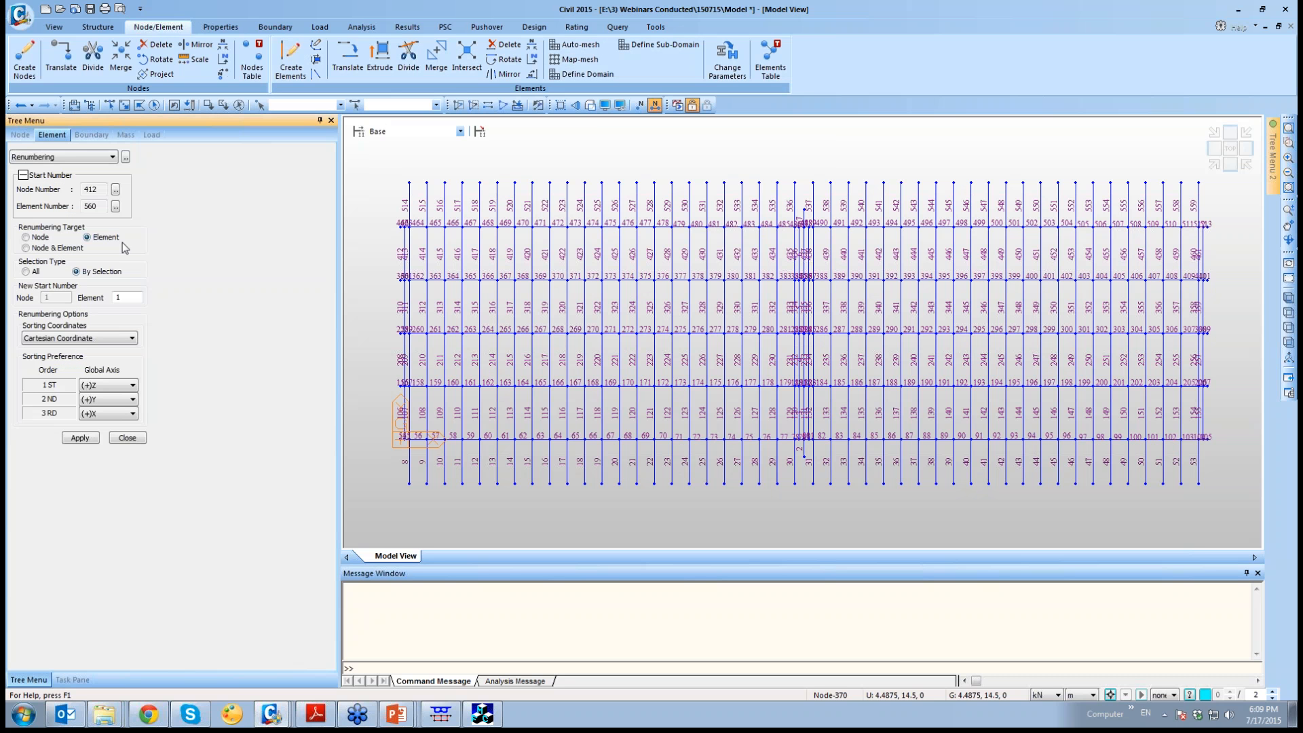
left_click(38, 272)
left_click(44, 250)
left_click(140, 440)
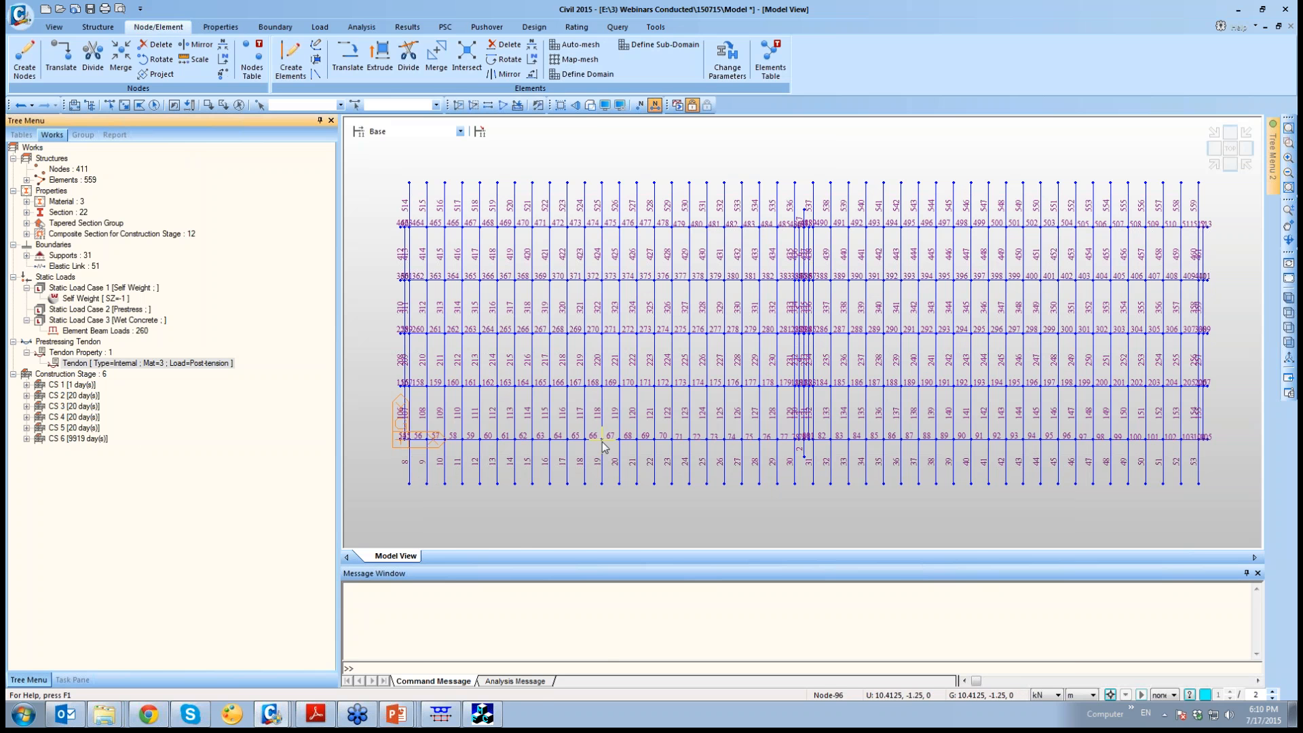
Assign elements 54to66 to tendon G1 and pick its x-z plane origin at 0, 0, 1.5 and the whole lower tendon line
left_click(482, 713)
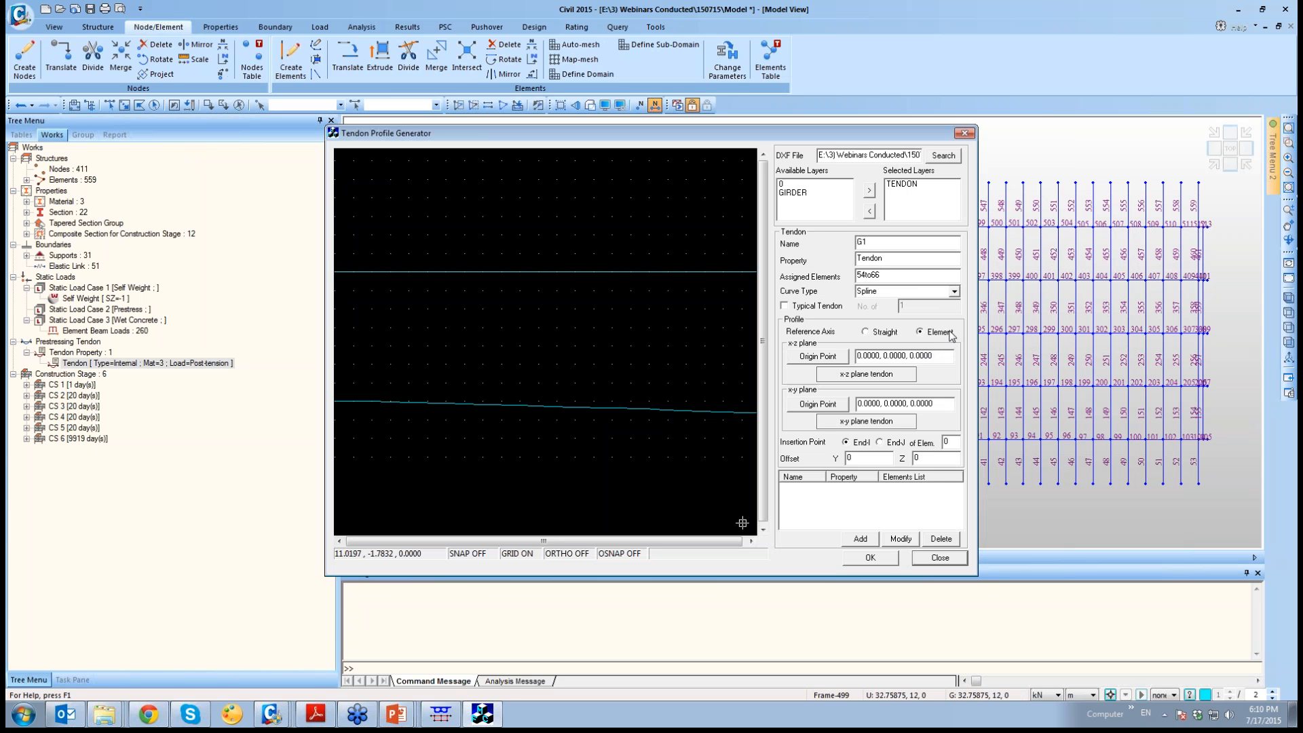
left_click(818, 357)
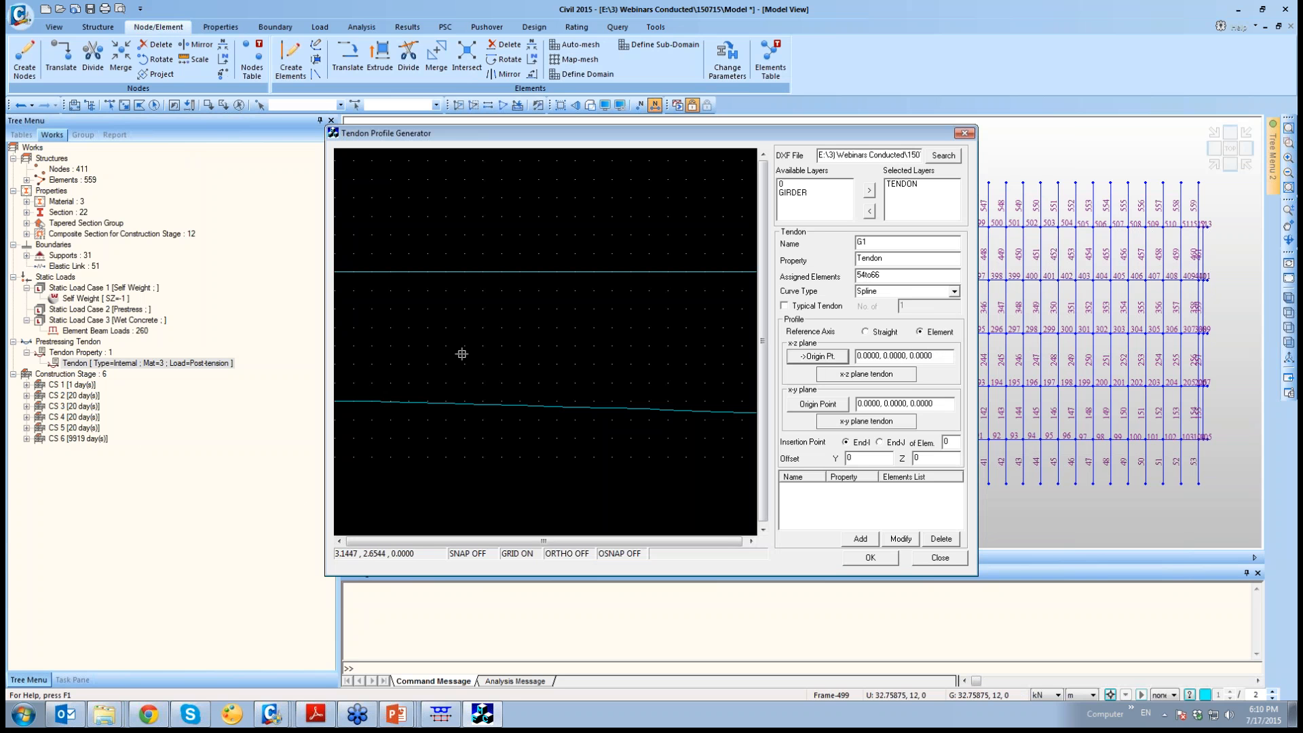
left_click(338, 401)
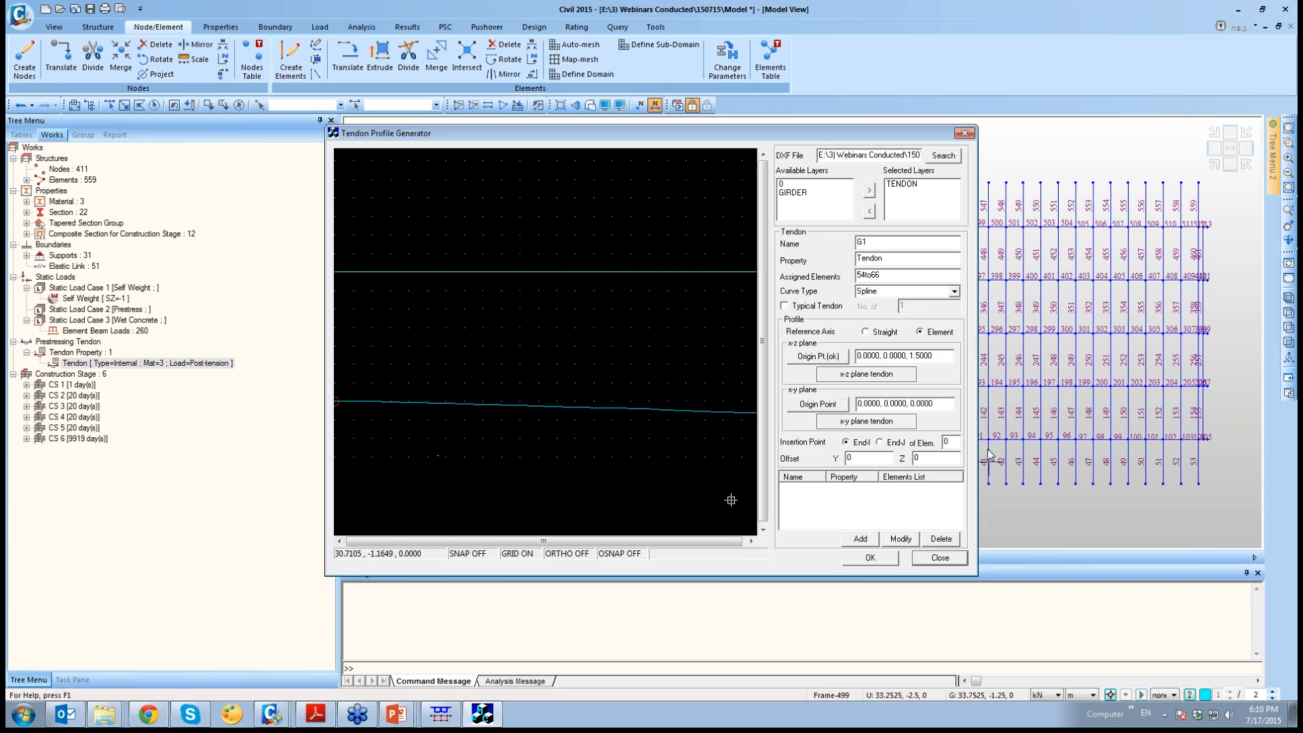
left_click(859, 375)
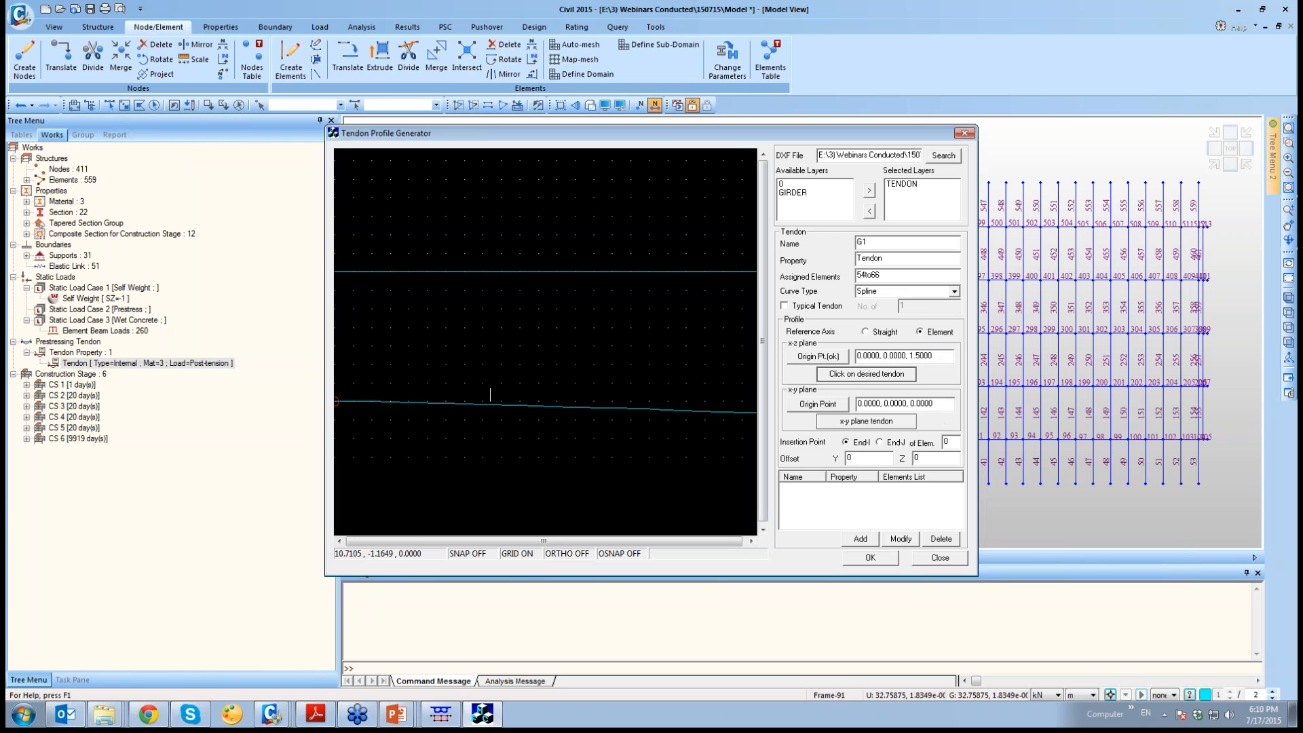
left_click(345, 401)
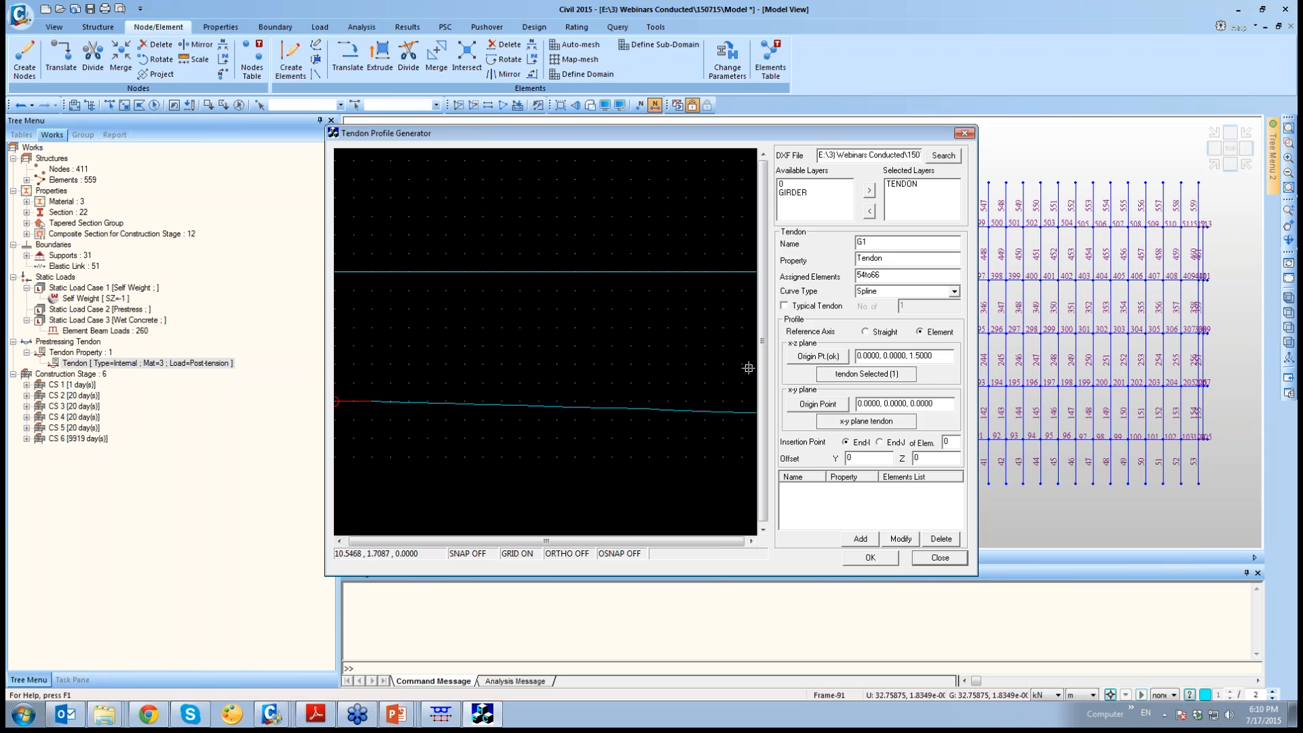
mouse_move(748, 368)
left_mouse_down()
mouse_move(633, 432)
mouse_move(358, 440)
left_mouse_up()
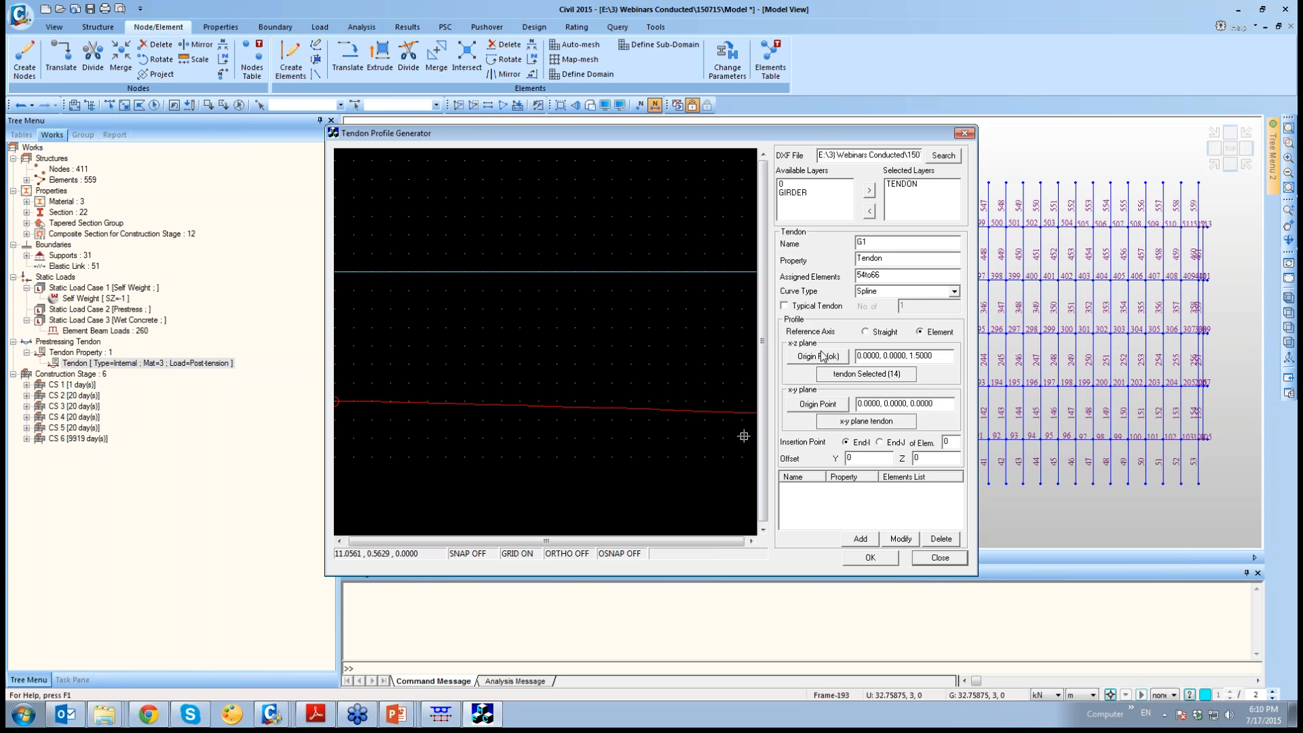
Pick the x-y plane origin of tendon G1 at 0, 5, 0 and select the upper straight line as its plan profile
left_click(829, 406)
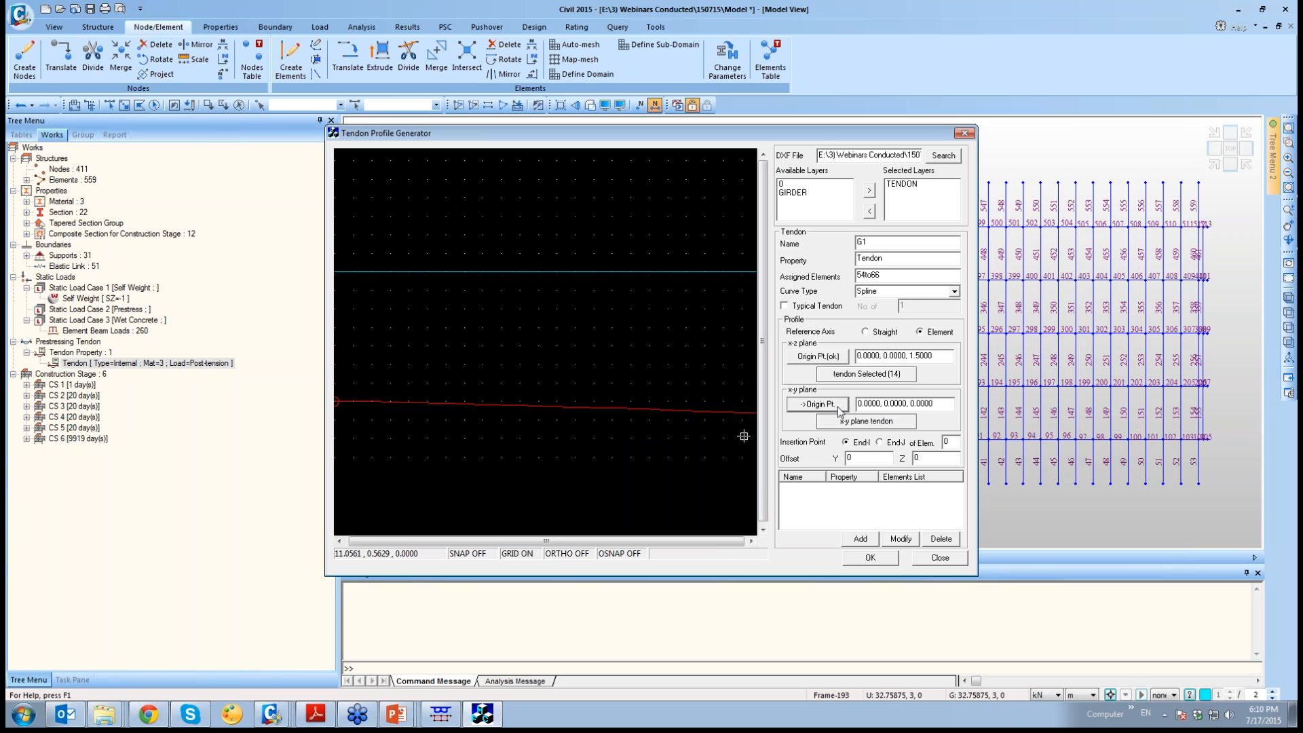
left_click(336, 272)
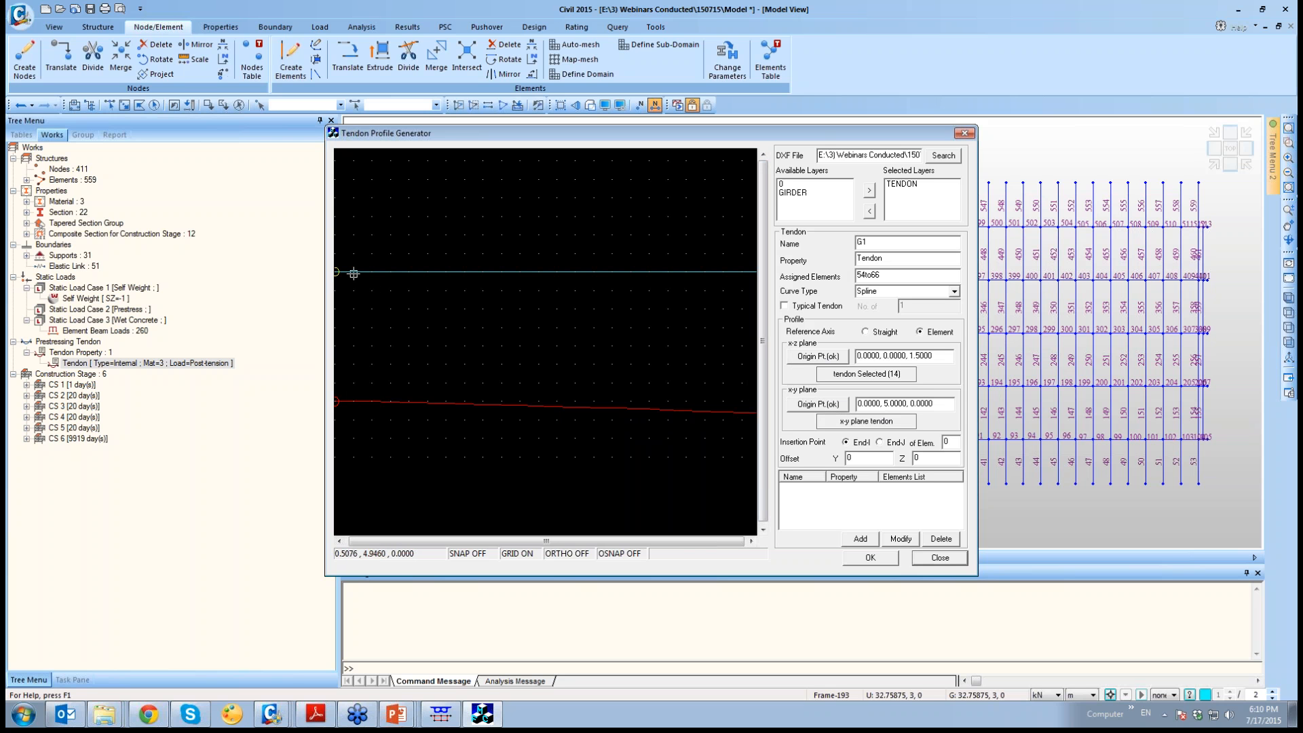
left_click(874, 428)
left_click(375, 272)
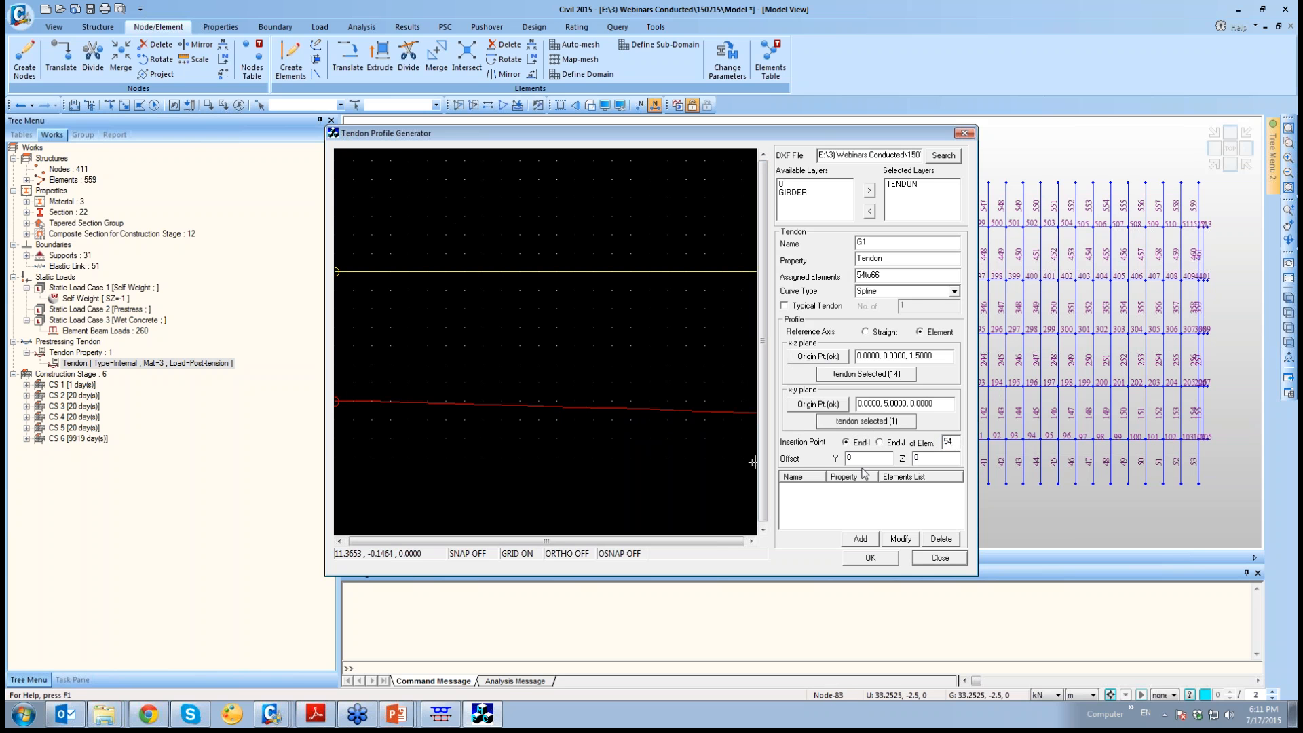
Add tendon G1 to the list with its insertion point at End-I of element 54 and a Z offset of -1.5
double_click(936, 459)
type("-1.5")
left_click(860, 538)
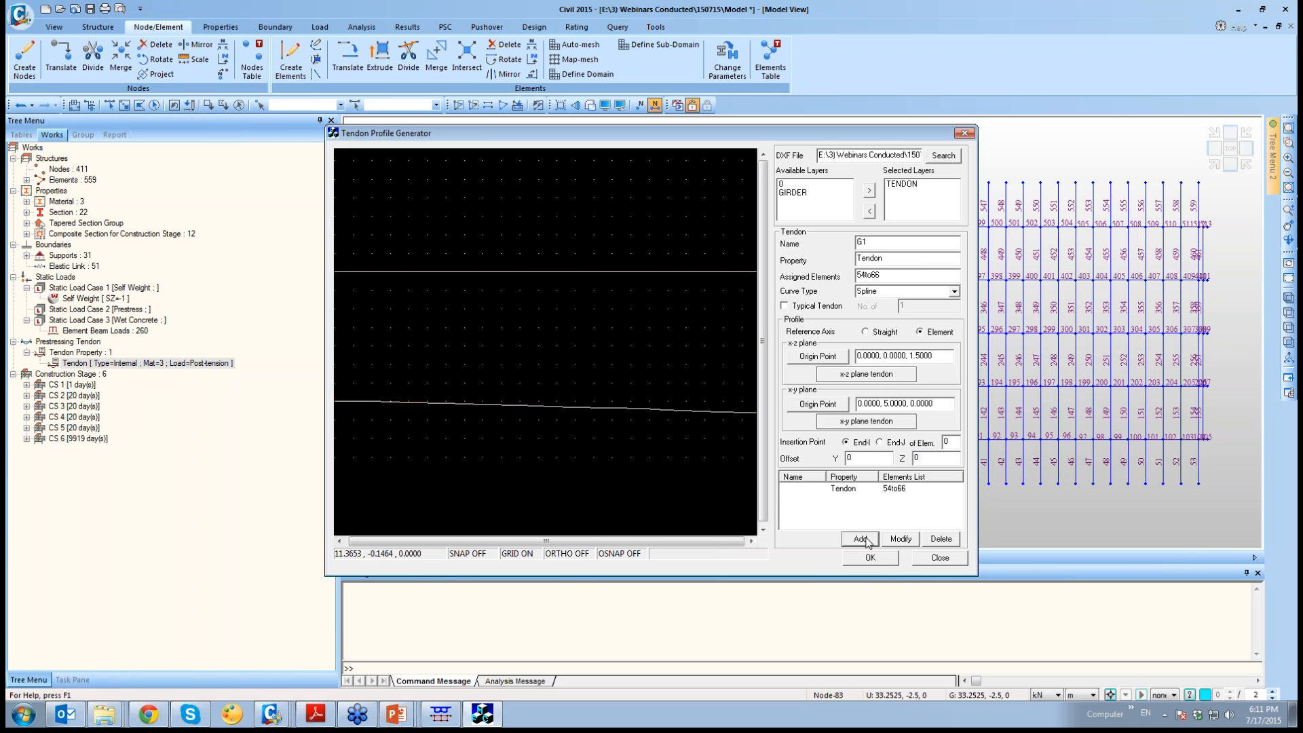
left_click(845, 494)
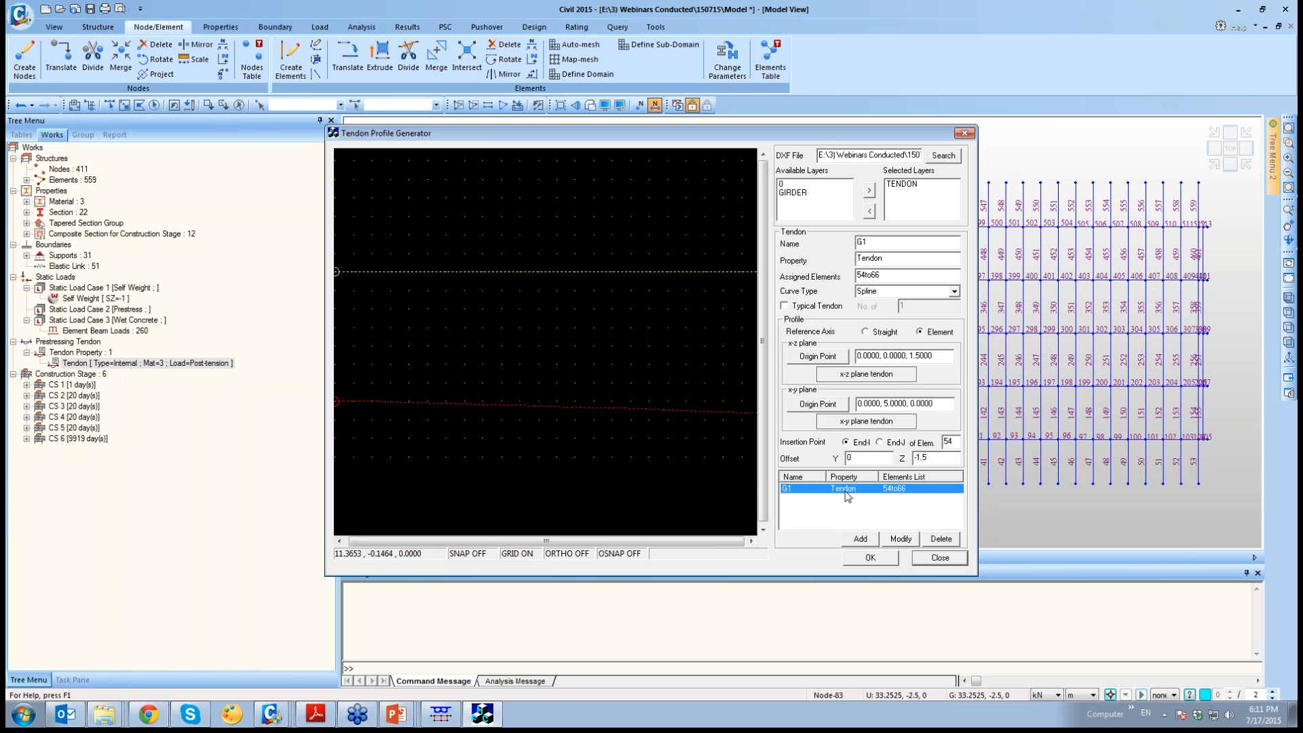
Generate the tendon profile text file Tendon.txt and copy all of its TDN-PROFILE commands
left_click(869, 560)
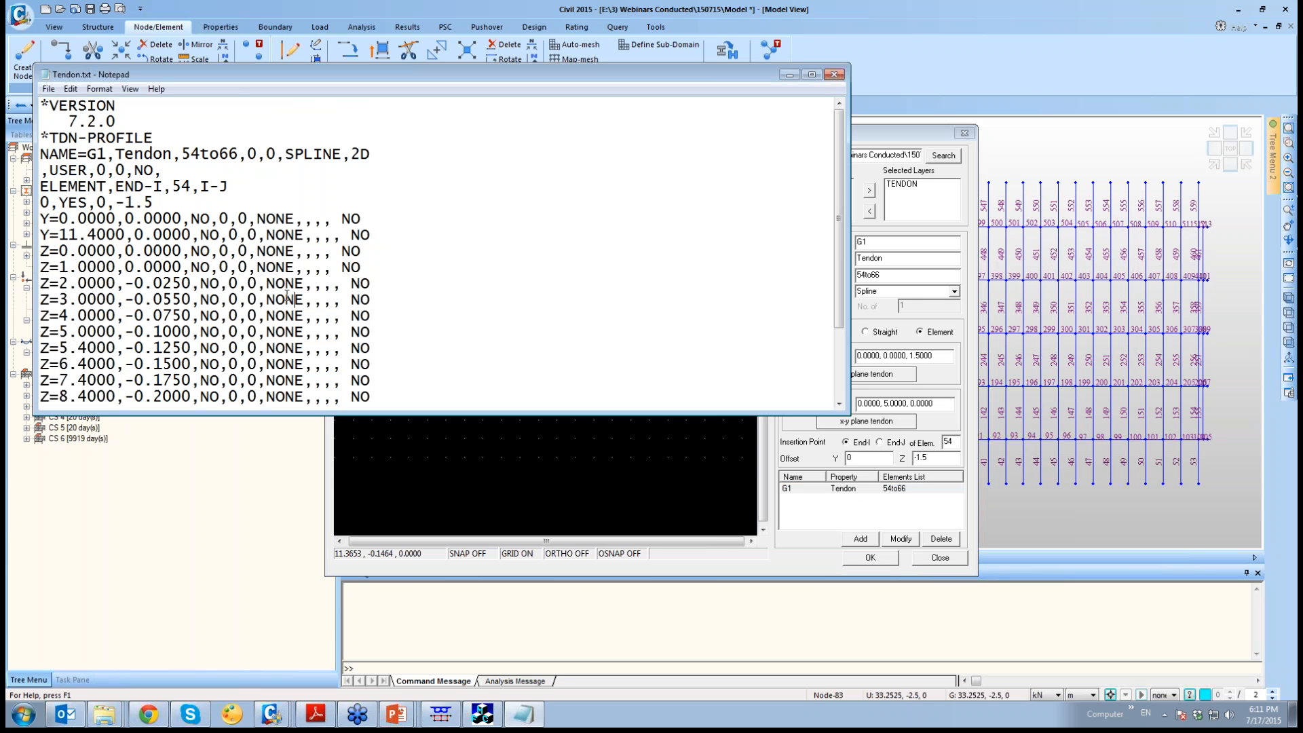
scroll(287, 297, "down", 2)
left_click_drag(397, 391, 8, 53)
scroll(356, 229, "down", 2)
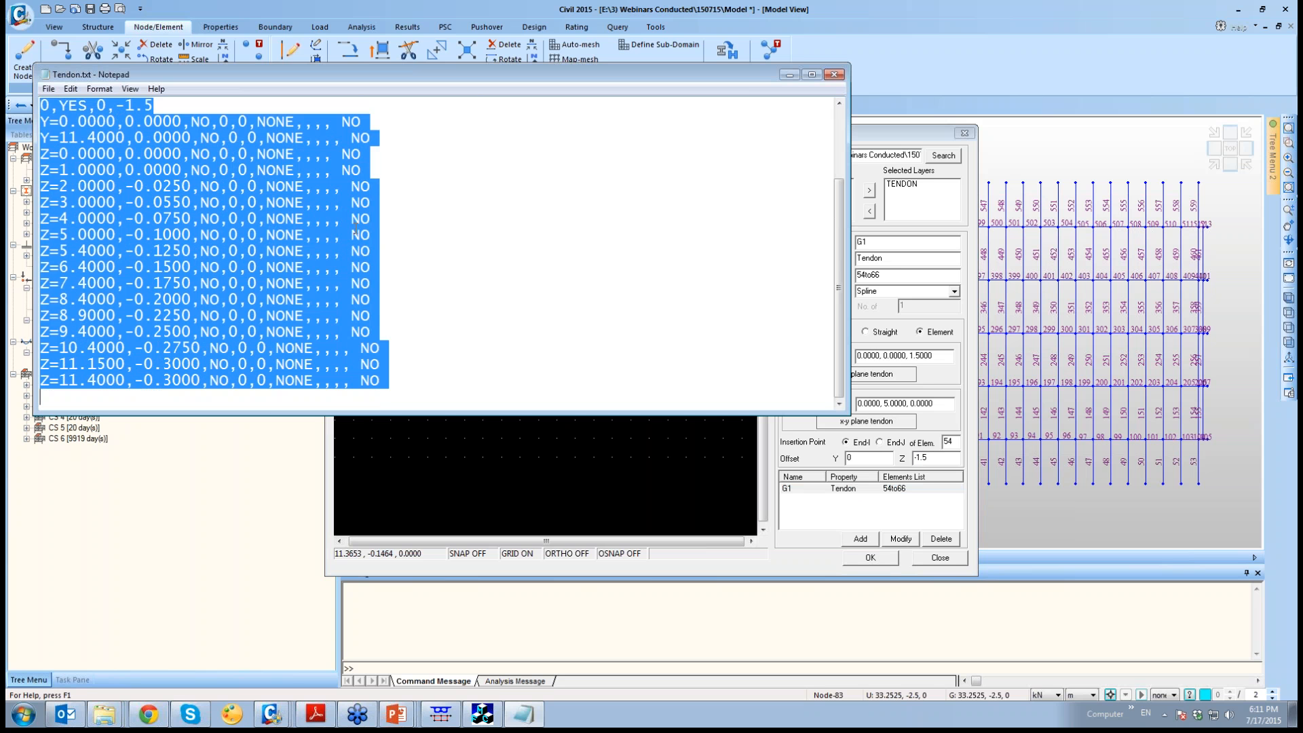
left_click(835, 74)
left_click(836, 48)
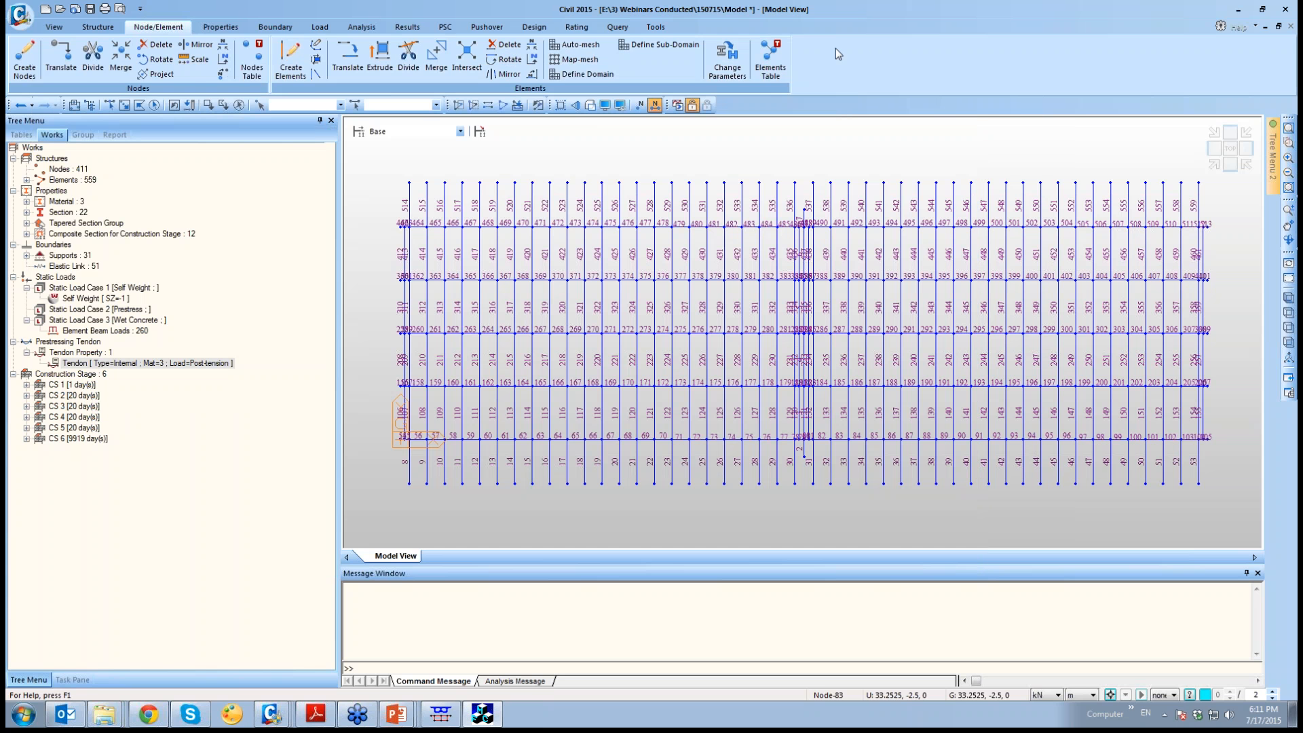
Run the copied TDN-PROFILE commands in the MCT Command Shell to import tendon G1 into the model
left_click(663, 30)
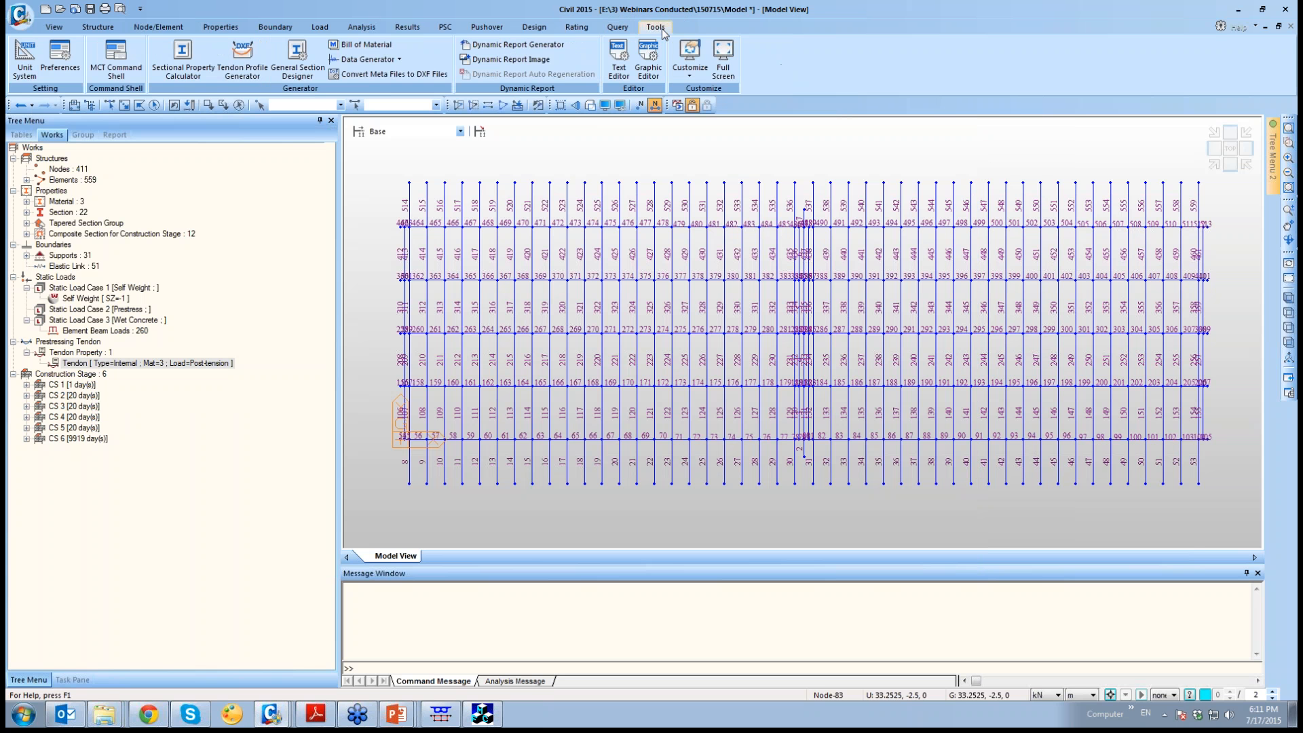
left_click(116, 58)
key("ctrl+v")
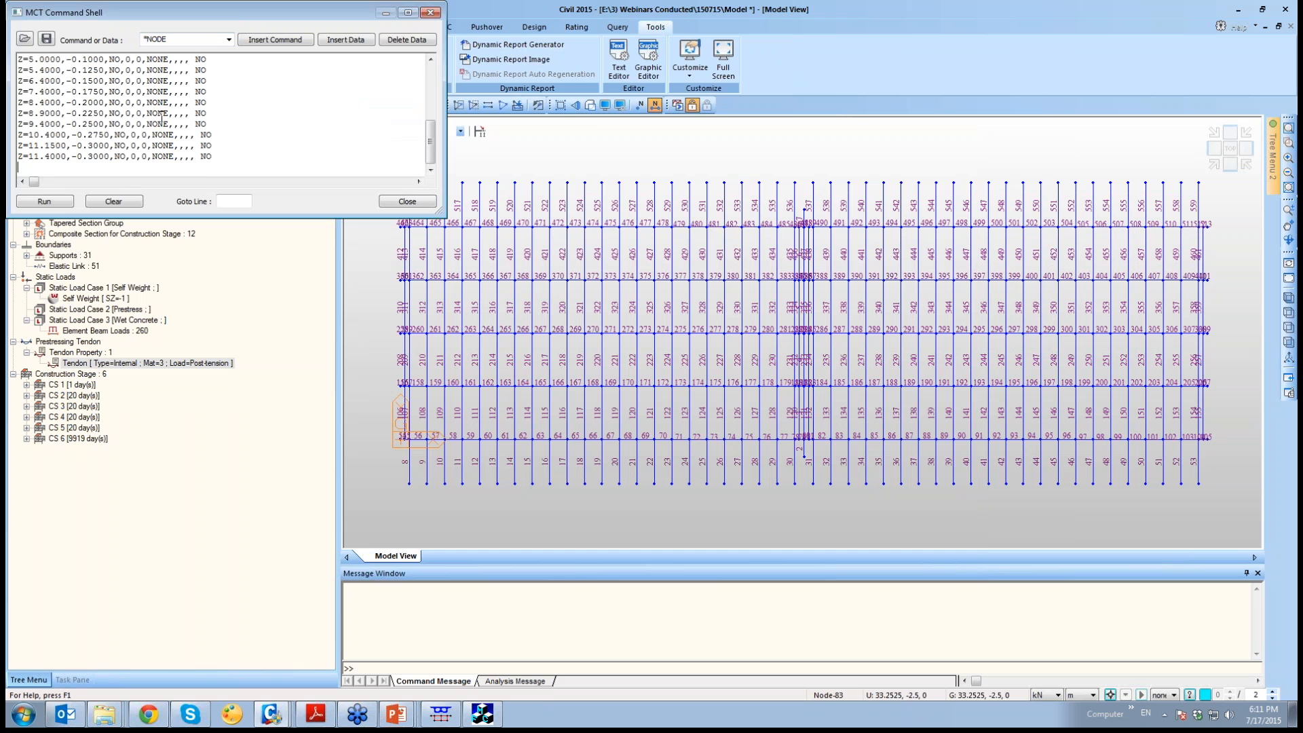
left_click(58, 202)
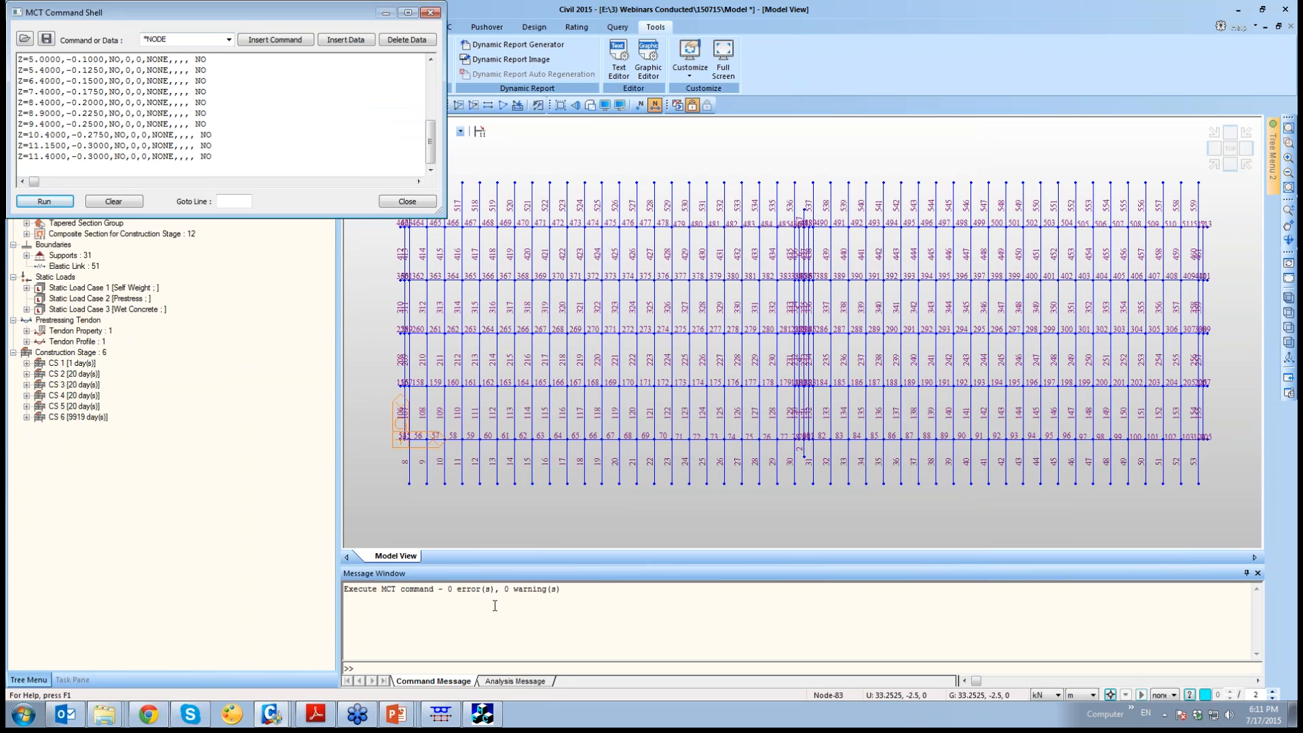
left_click(423, 202)
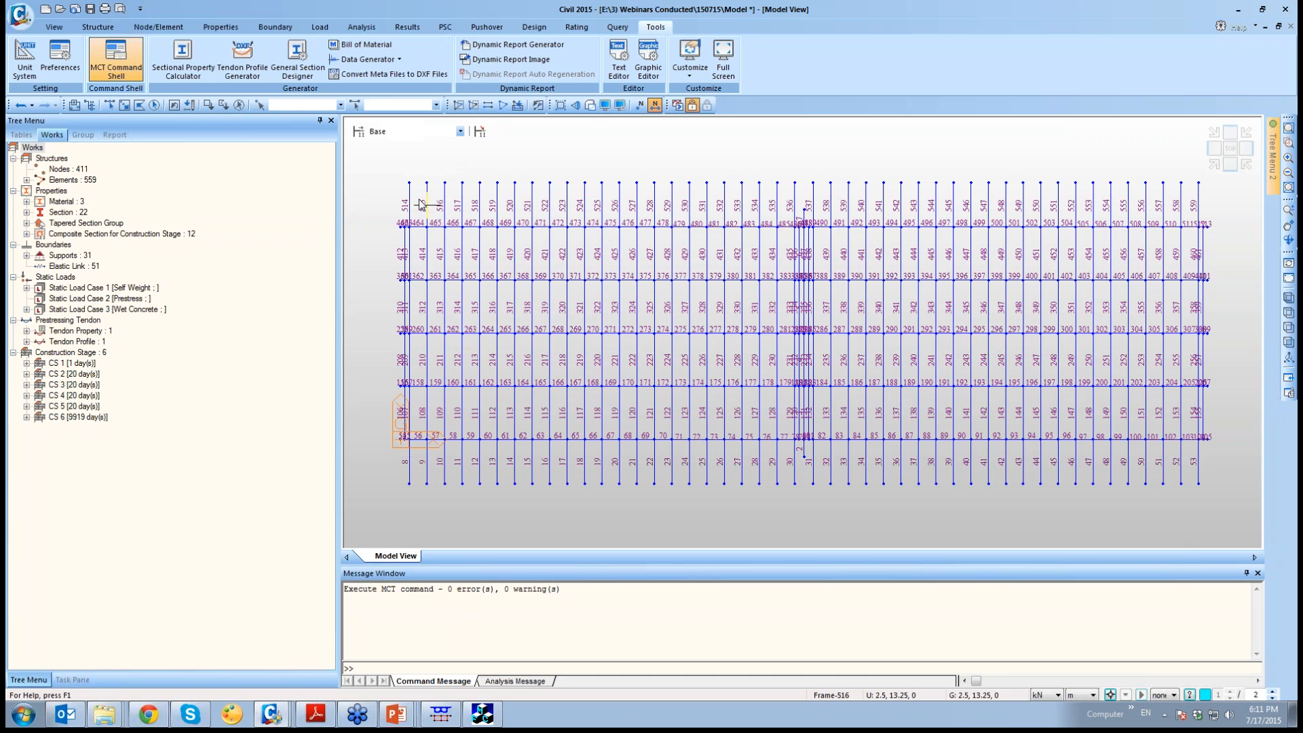
Display tendon profile G1 in the isometric model view with the element numbers hidden
double_click(63, 342)
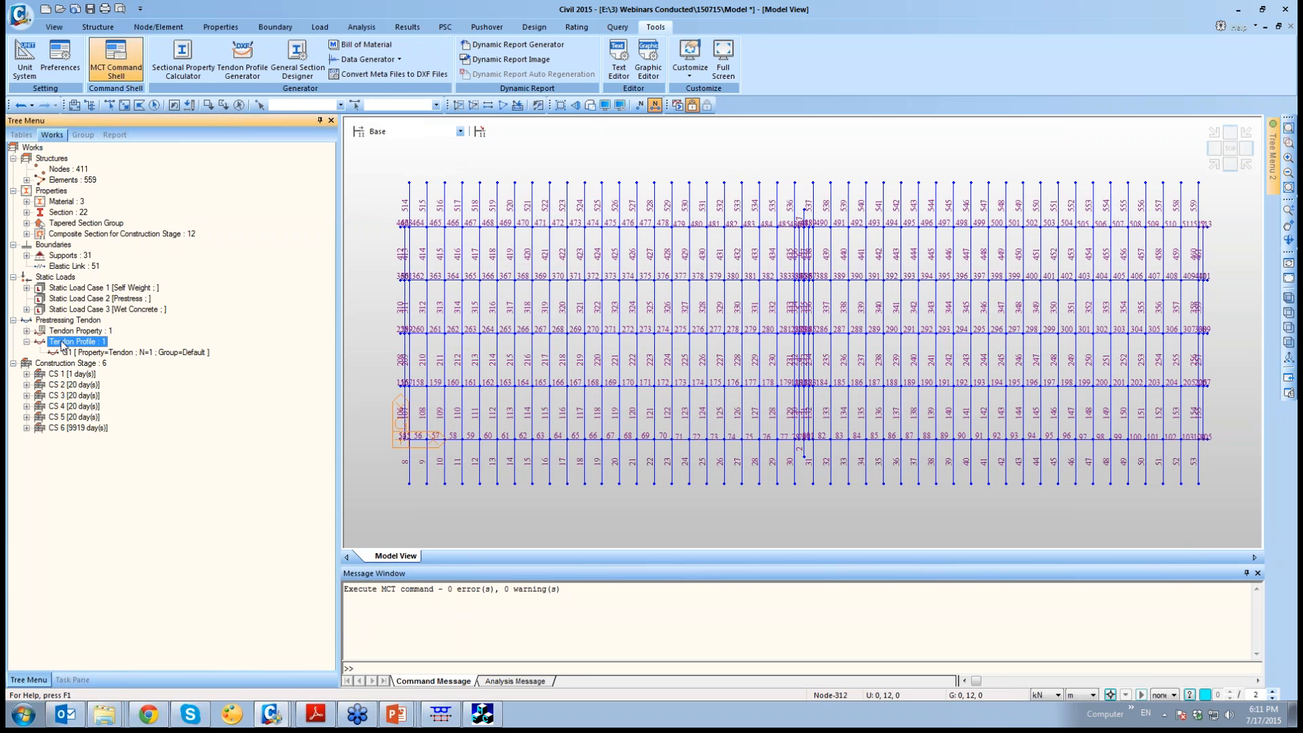
right_click(88, 352)
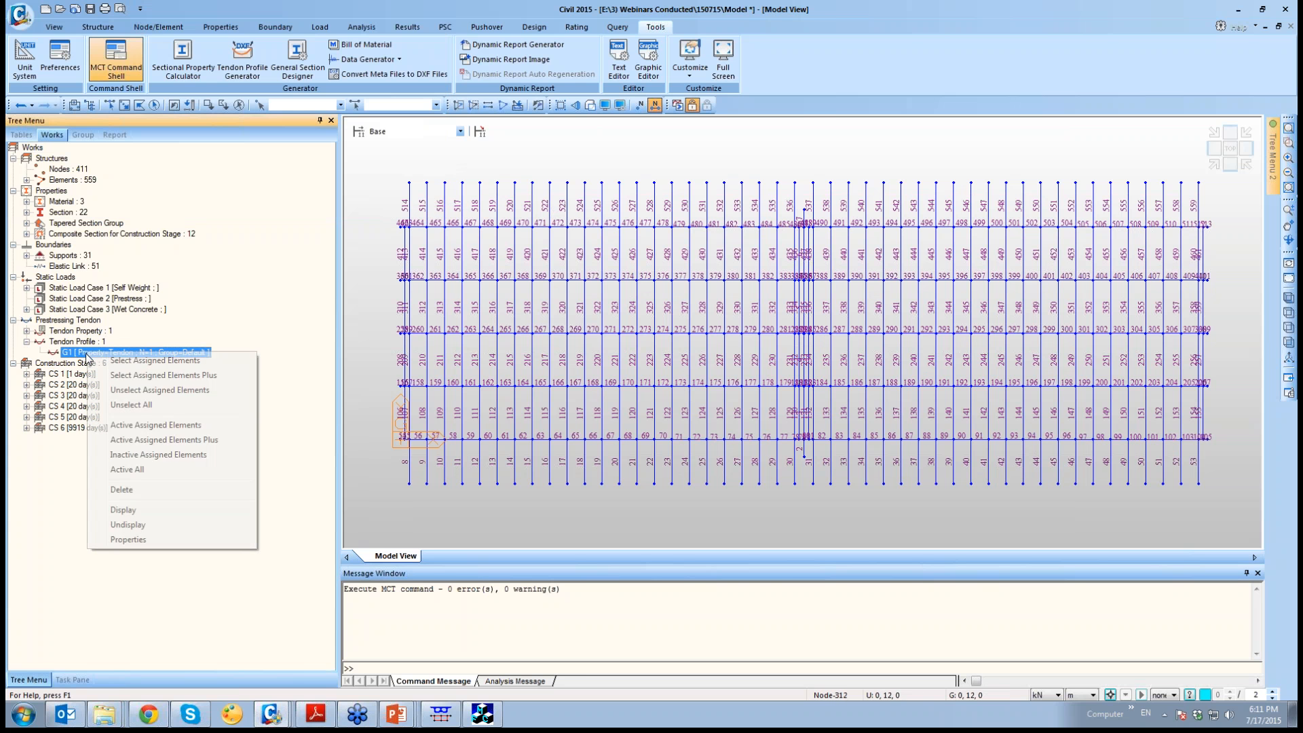
left_click(119, 512)
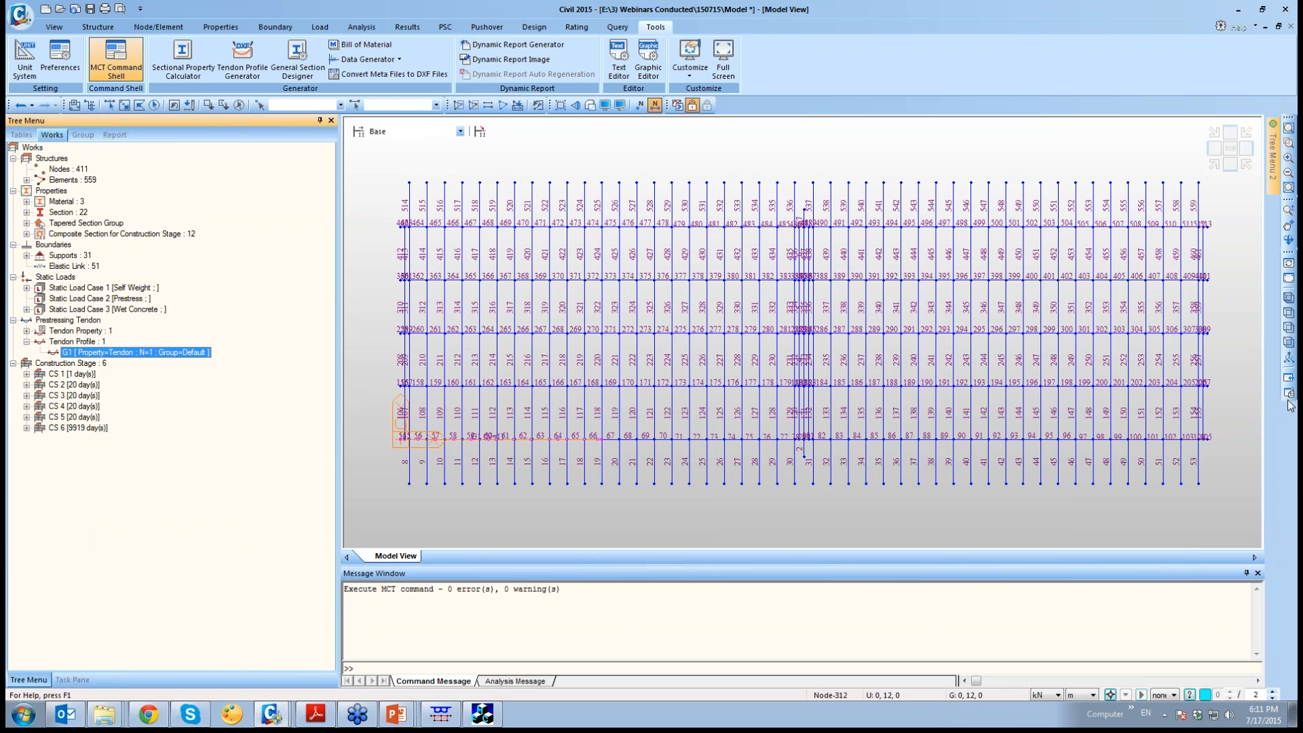
left_click(1289, 297)
left_click(655, 105)
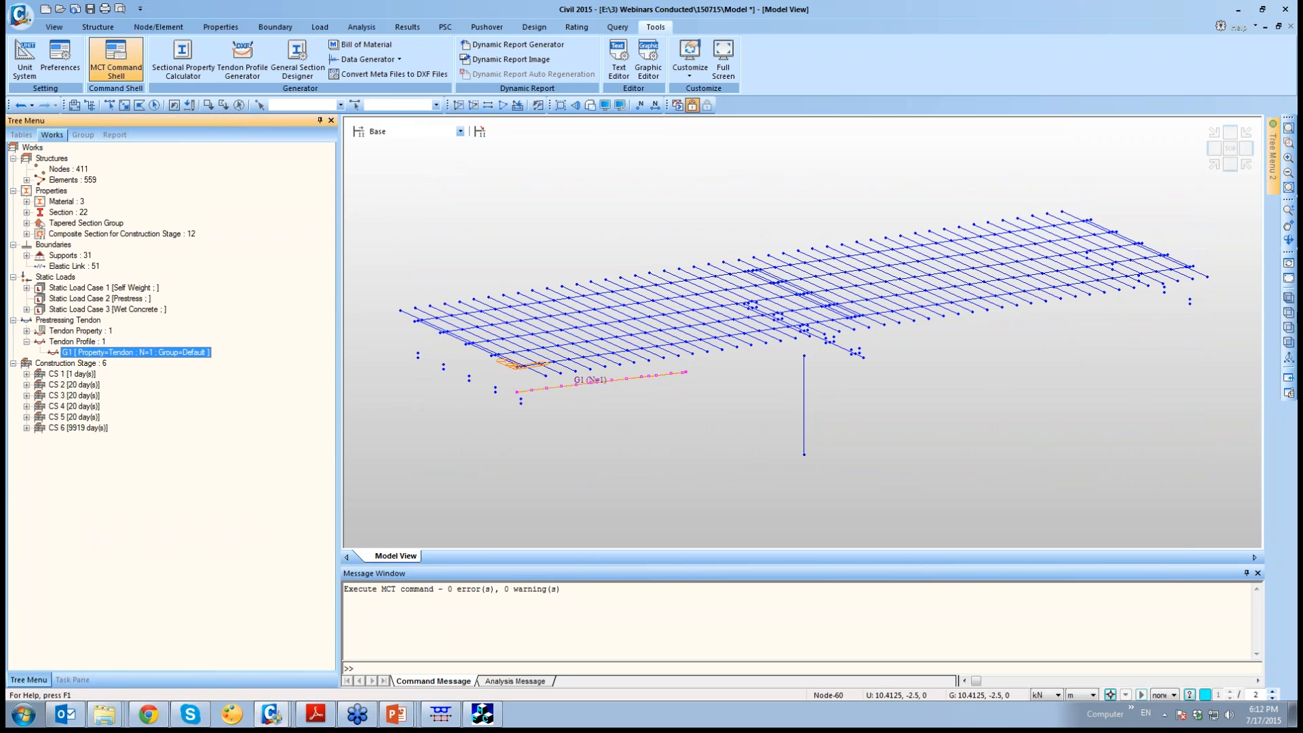
Select the first-span girder elements 54to79 in the top view and activate only them, shown in isometric view
left_click(1289, 313)
left_click(124, 105)
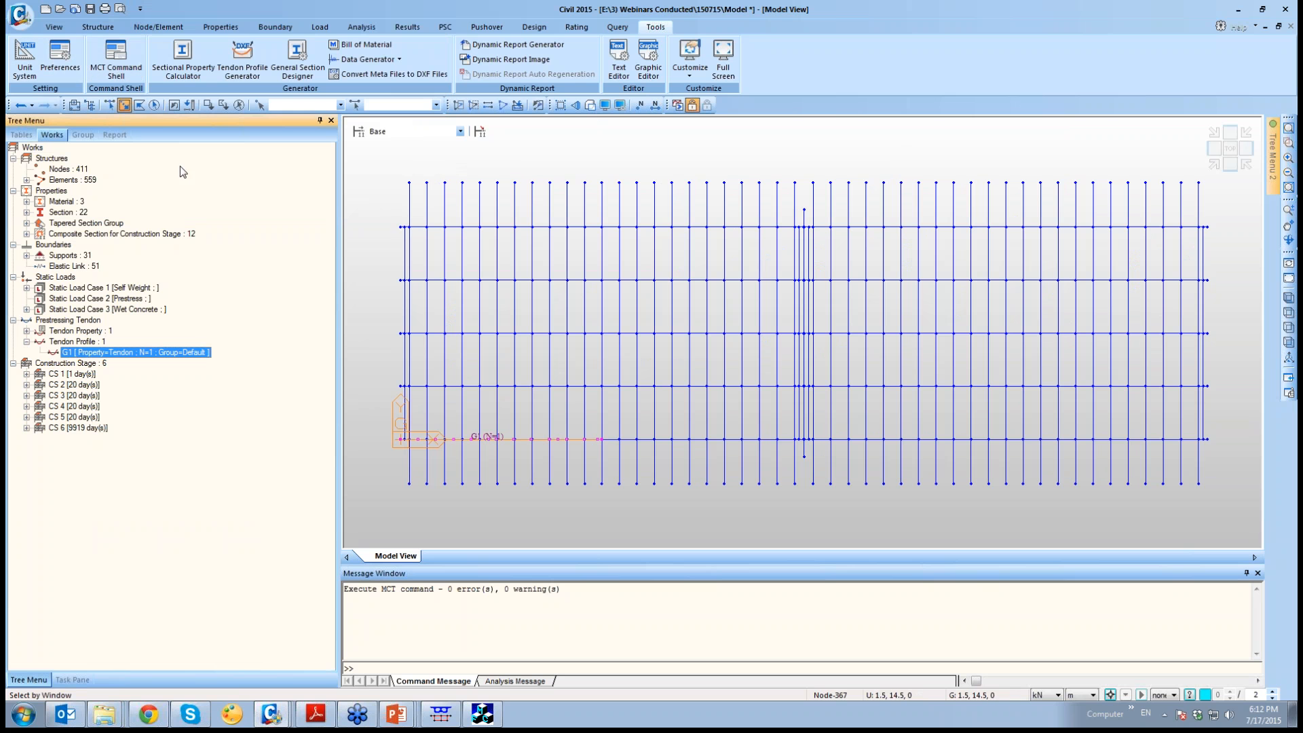
left_click_drag(367, 424, 808, 449)
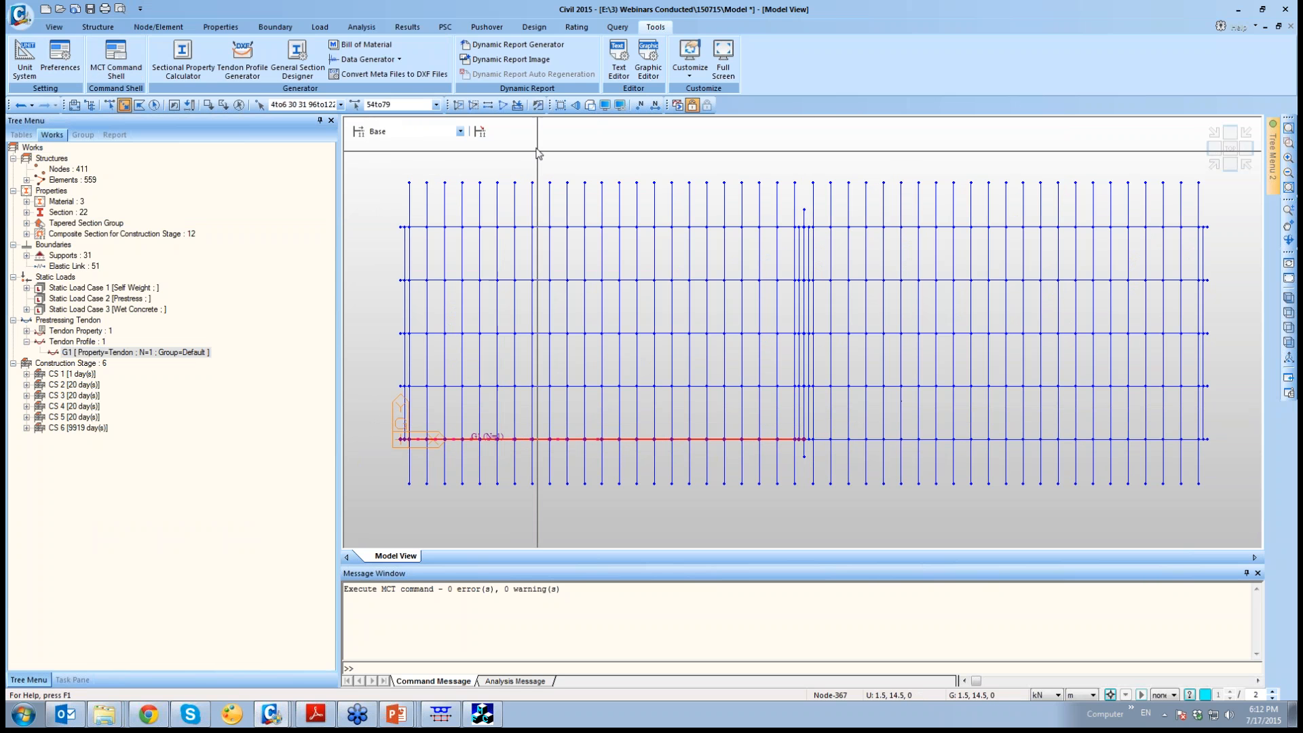
left_click(459, 105)
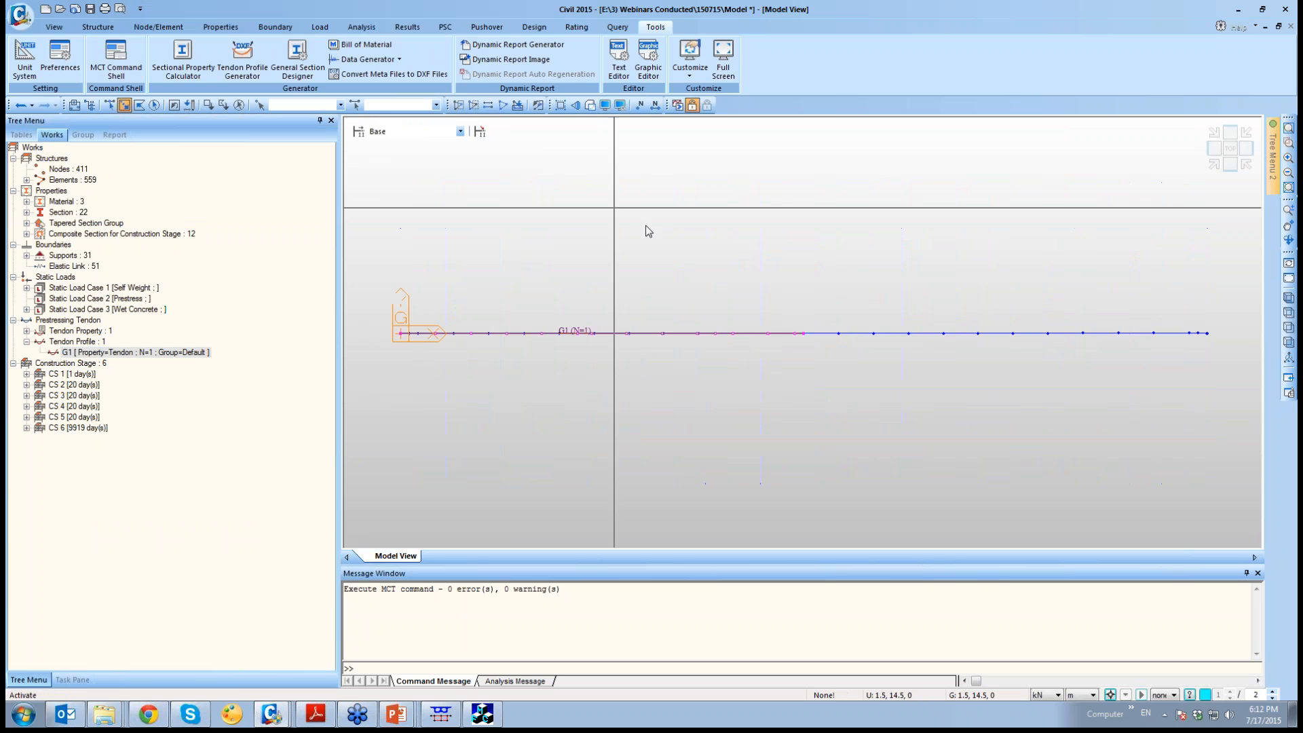
left_click(1289, 313)
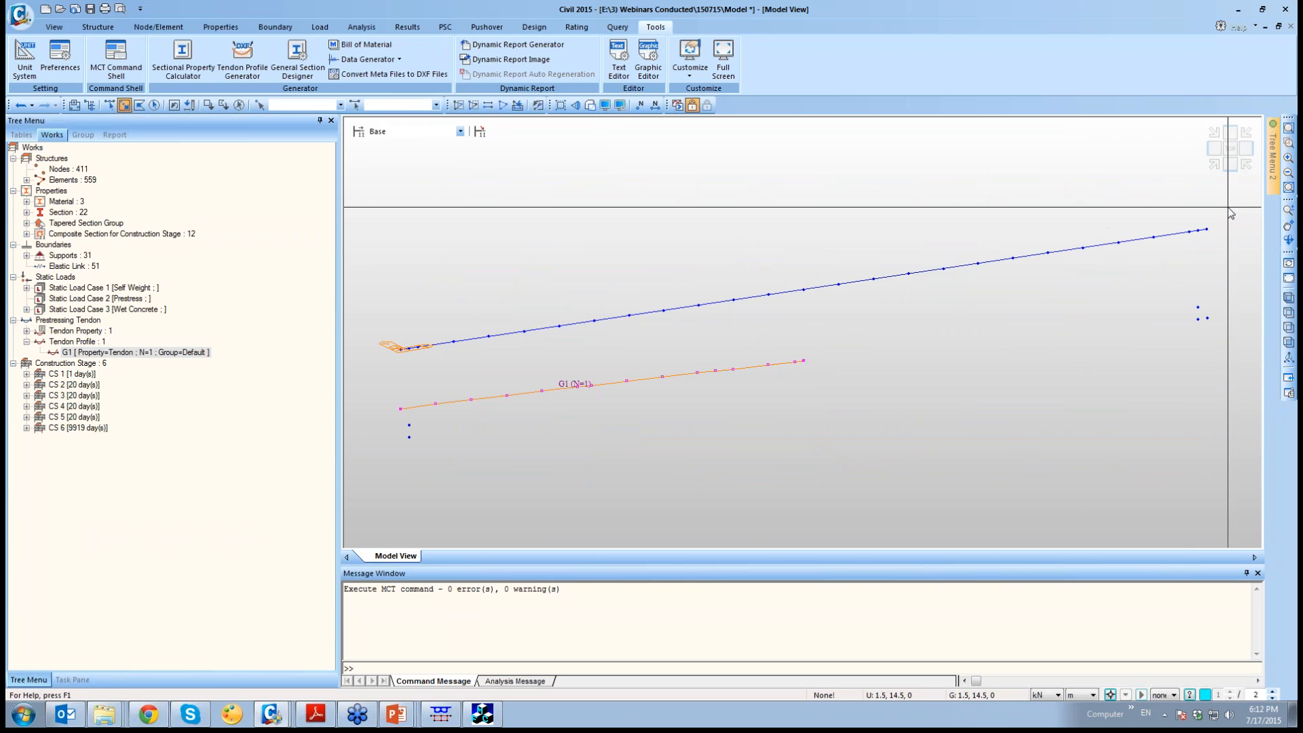
Open the properties of tendon G1, show the element numbers, and set its assigned elements to 54to79
right_click(150, 352)
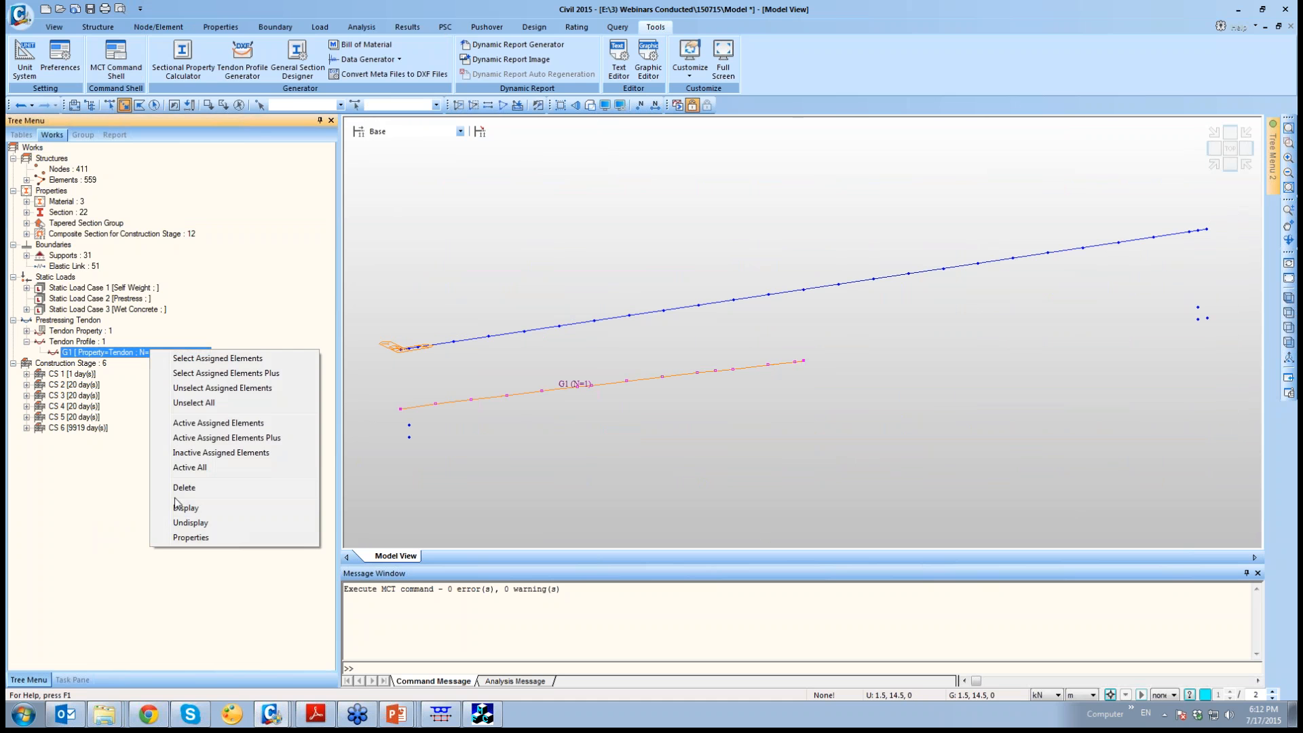
left_click(191, 537)
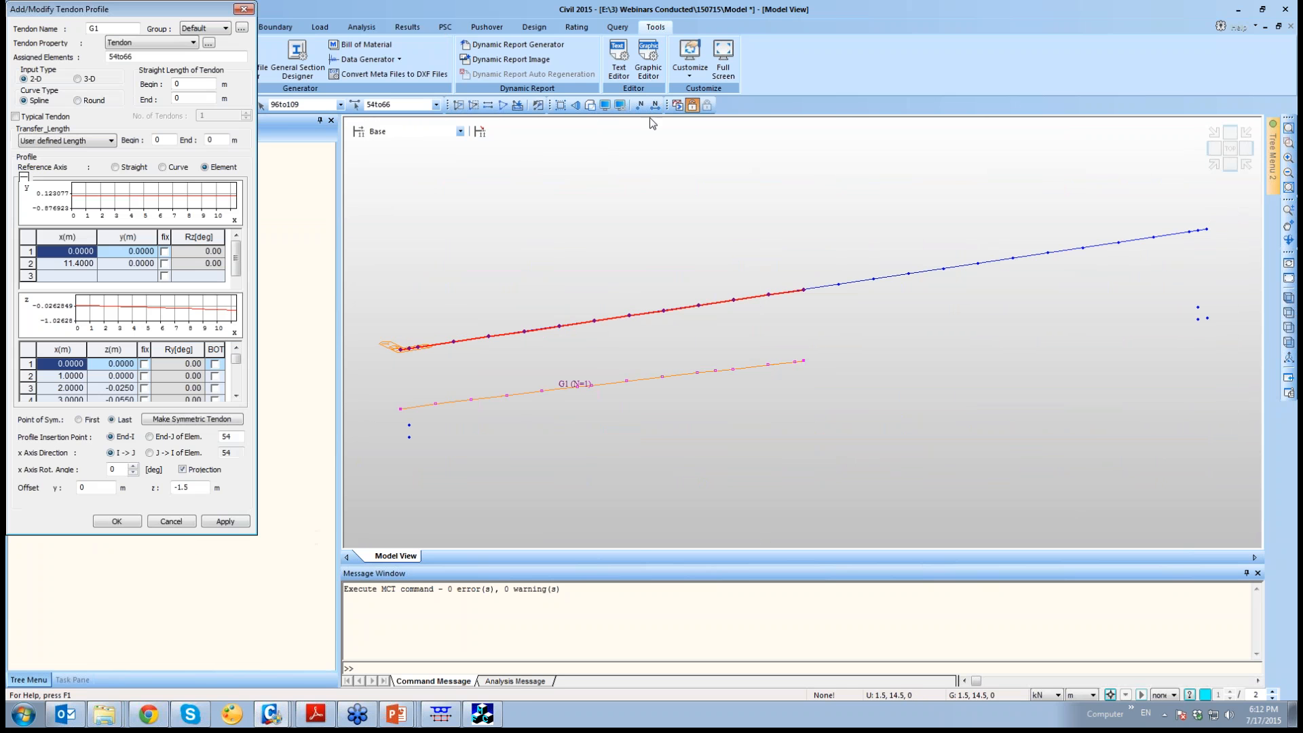
left_click(655, 105)
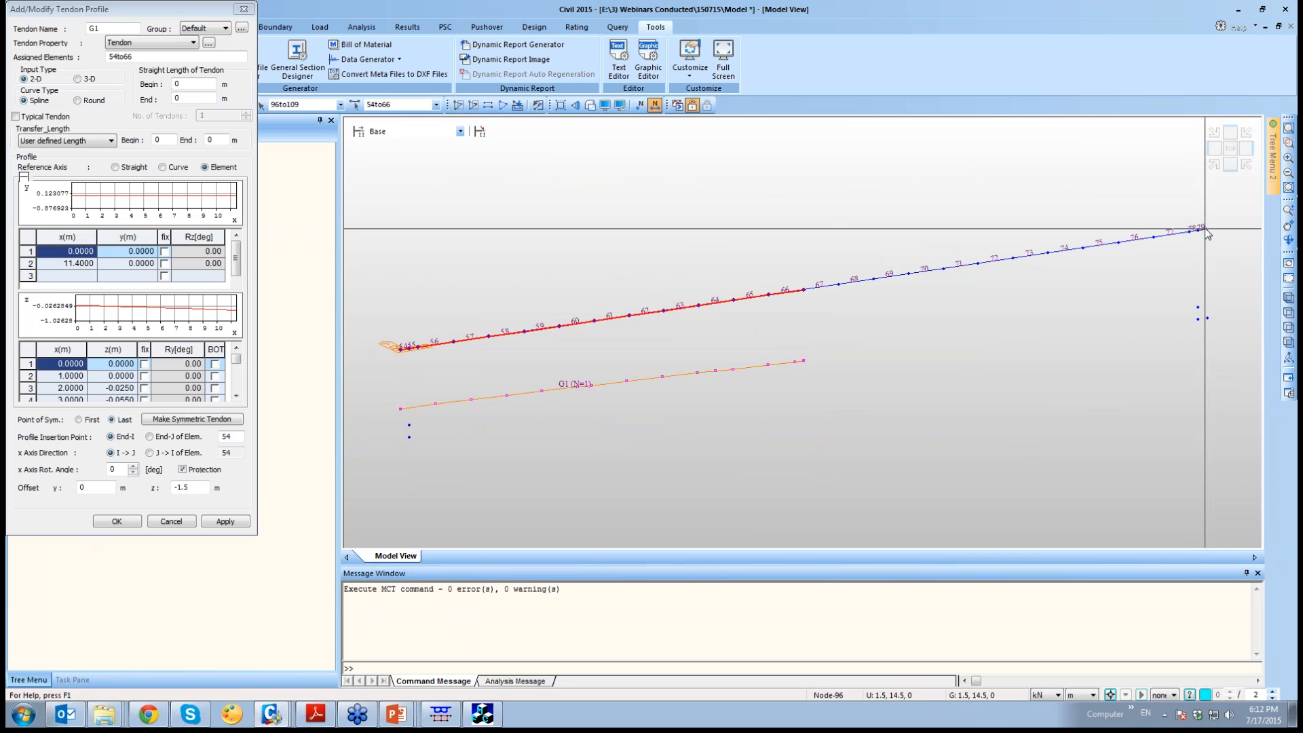
left_click_drag(126, 57, 161, 54)
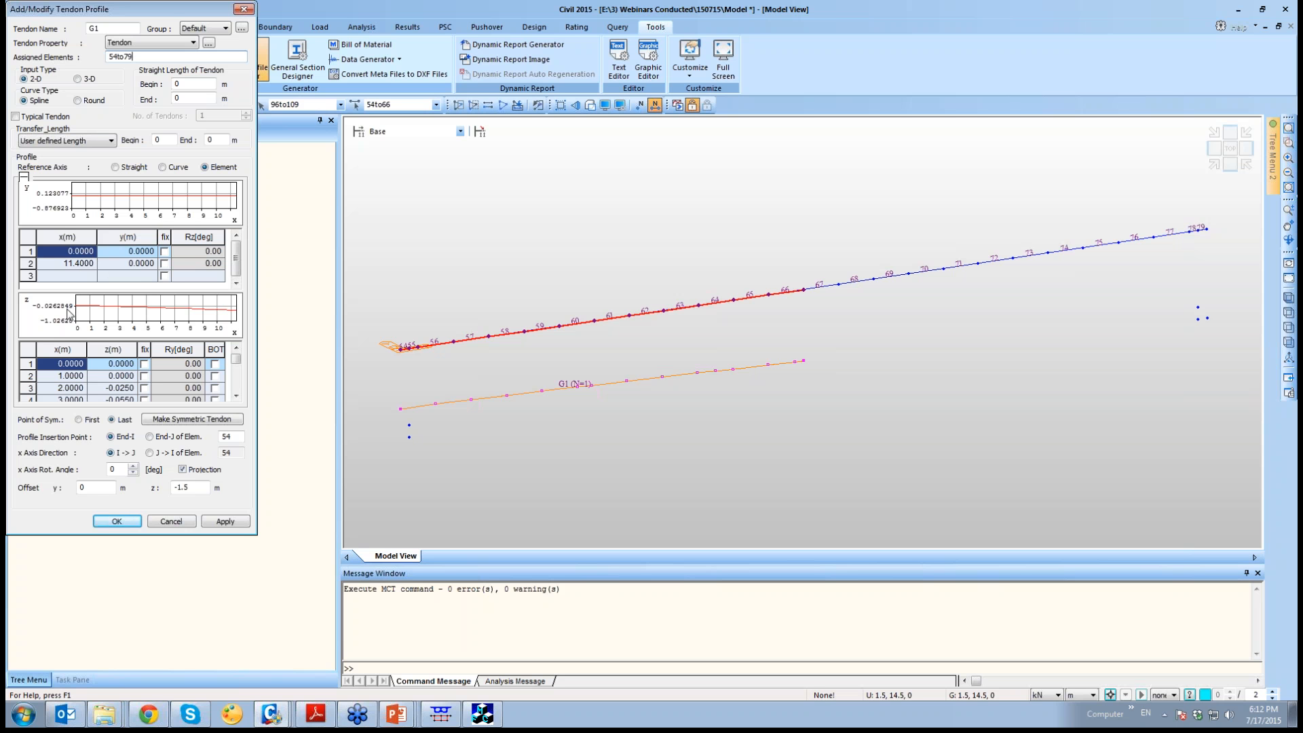
Make tendon G1 symmetric about its last profile point and apply the modified profile
left_click_drag(235, 361, 237, 388)
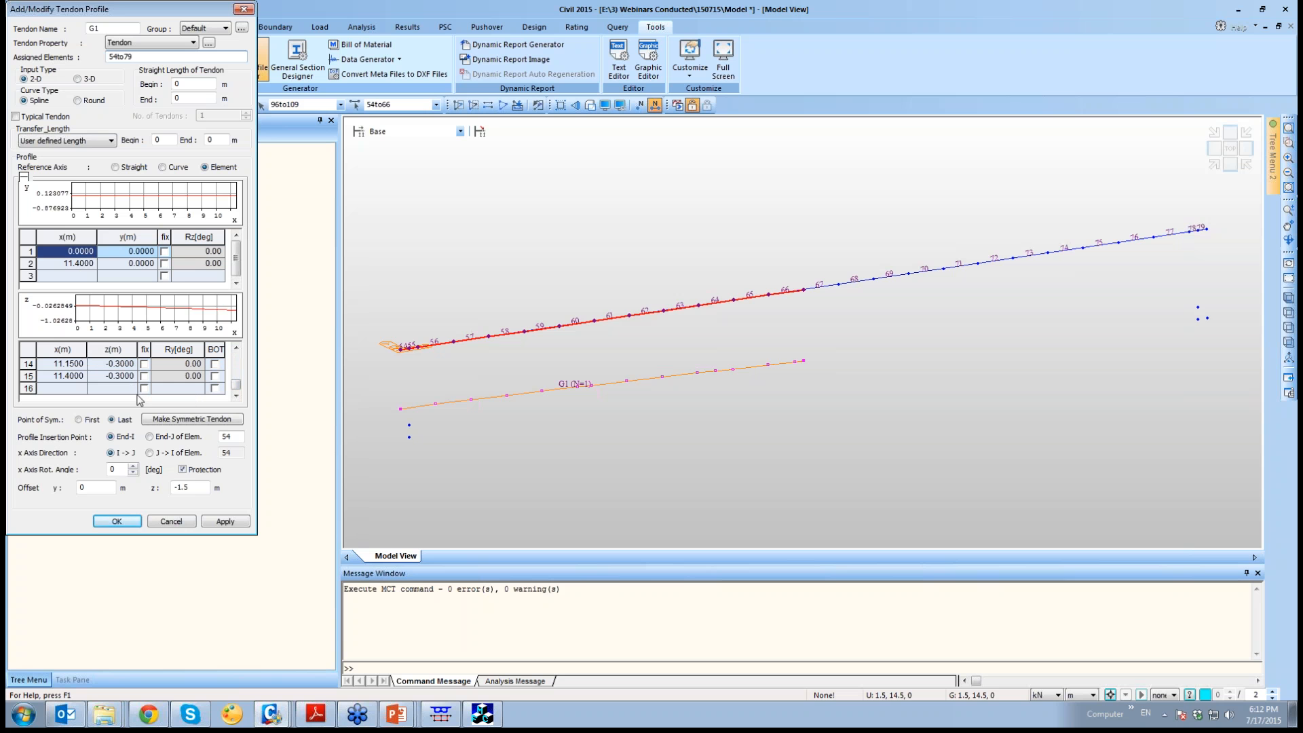
left_click(228, 421)
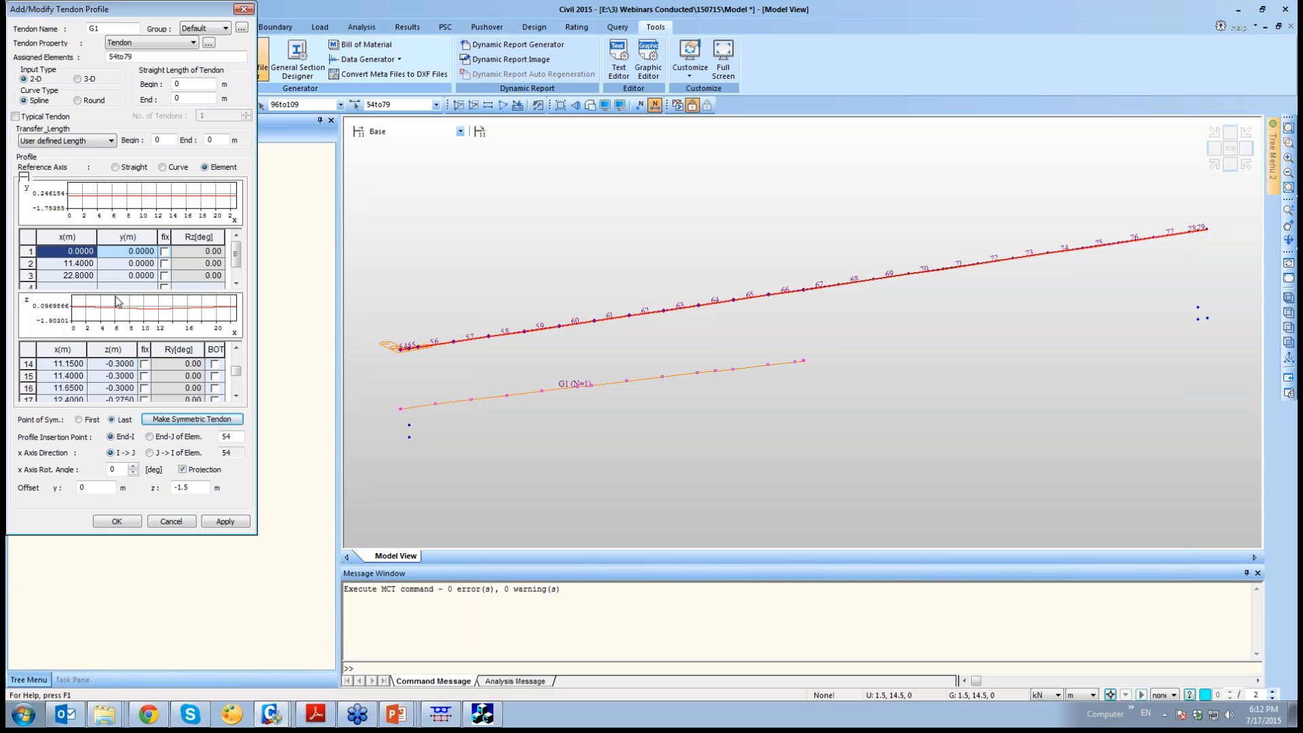
left_click_drag(239, 372, 237, 386)
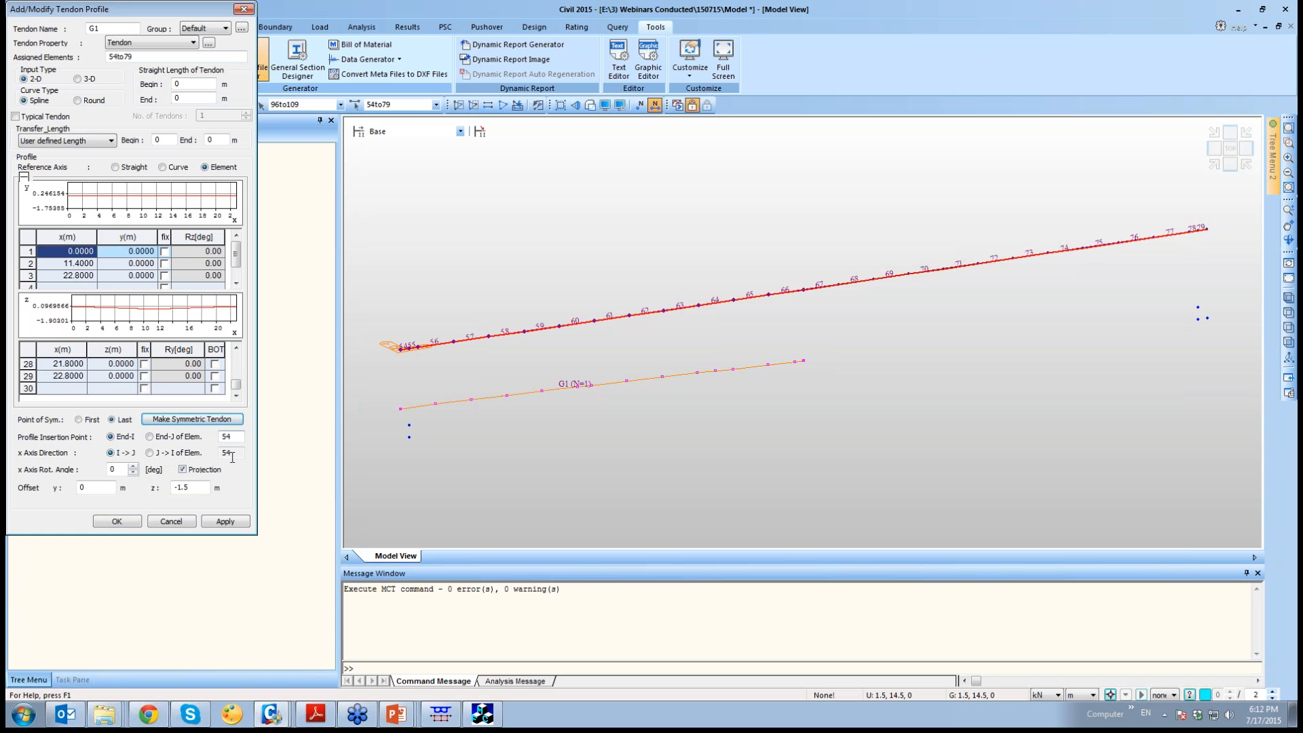
left_click(117, 522)
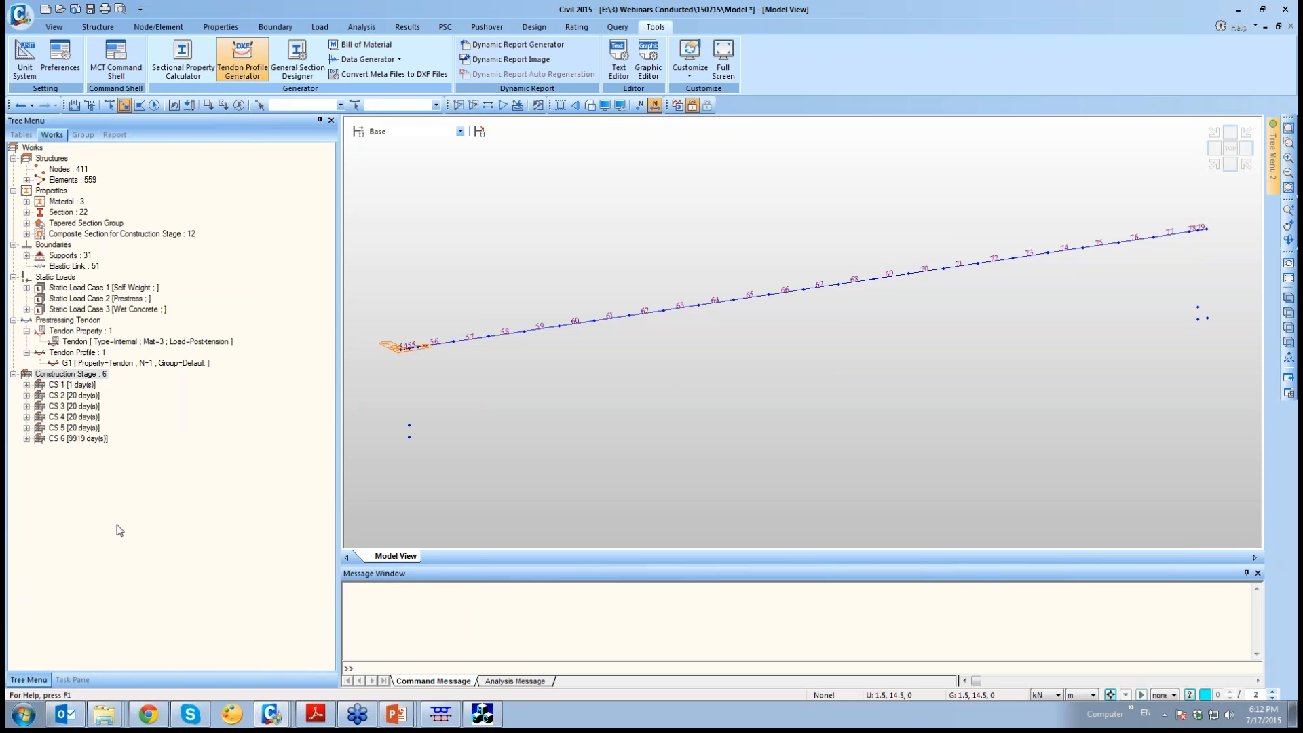
Display the modified tendon G1, reactivate all elements of the bridge and hide the element numbers
right_click(111, 363)
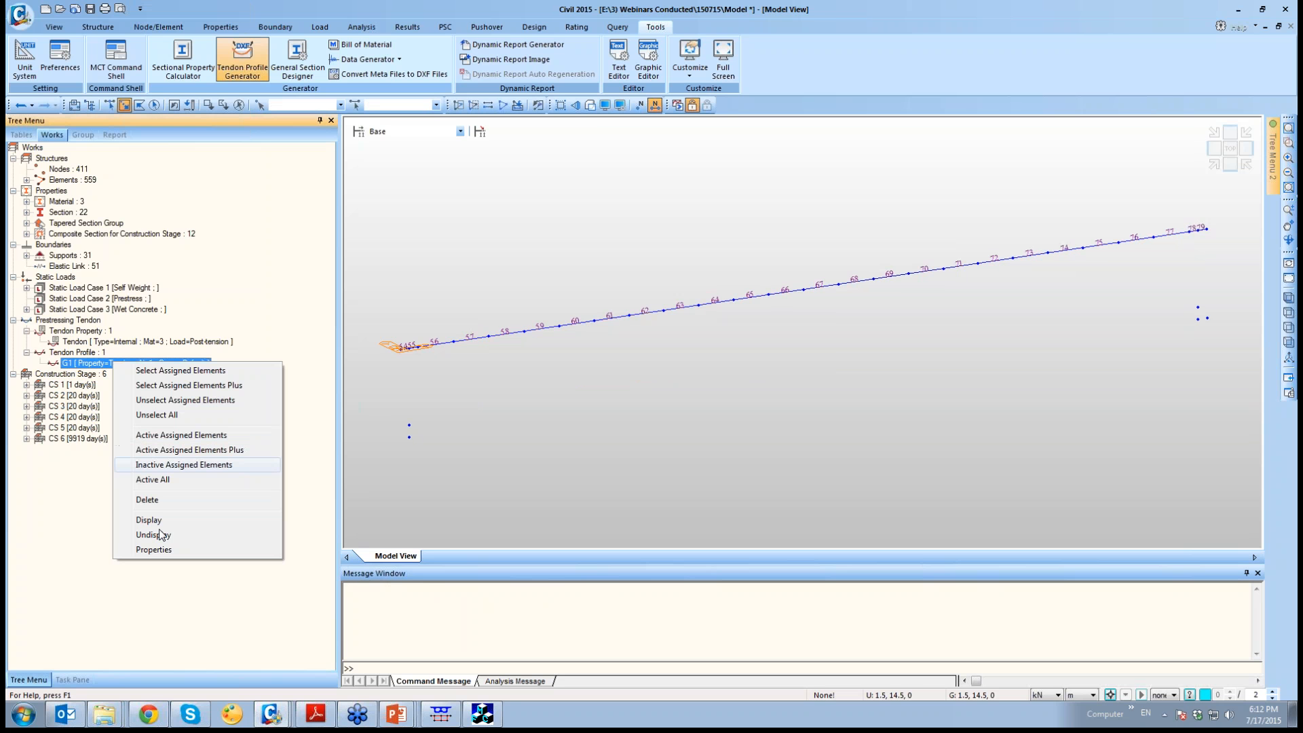
left_click(149, 520)
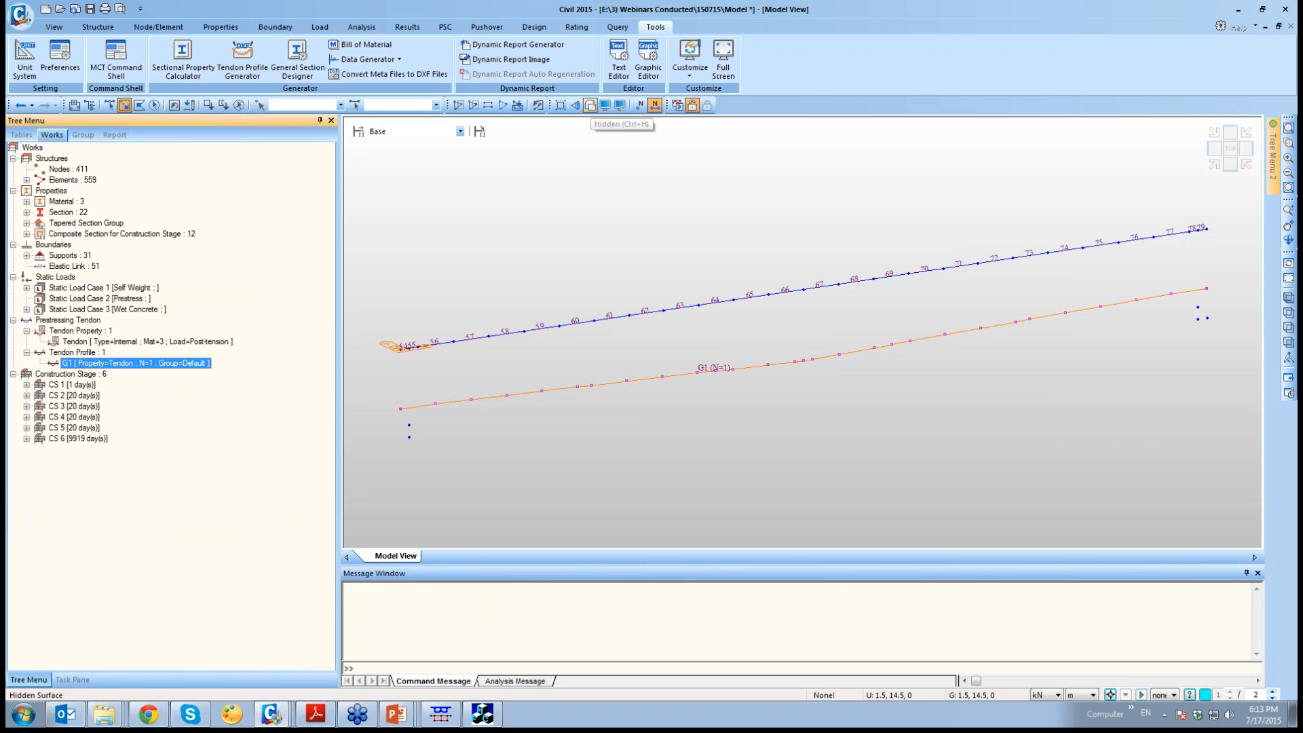
left_click(517, 105)
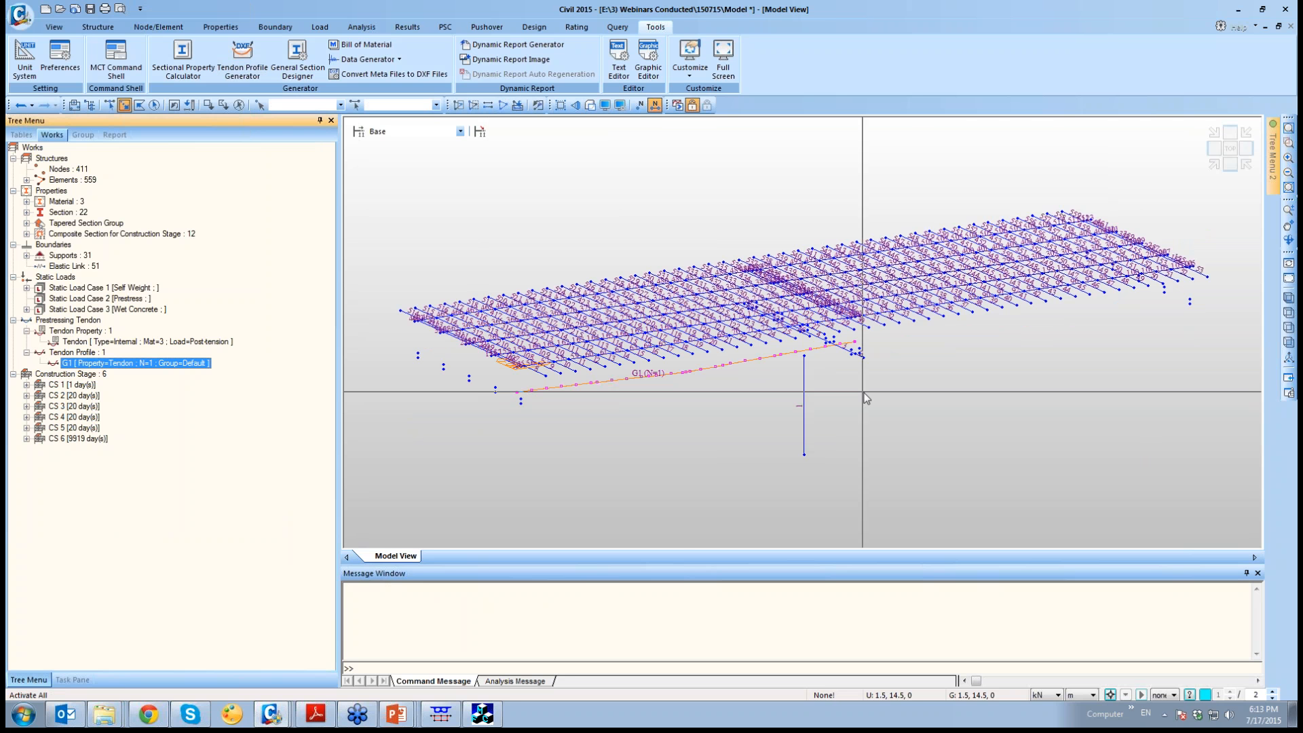
left_click(655, 105)
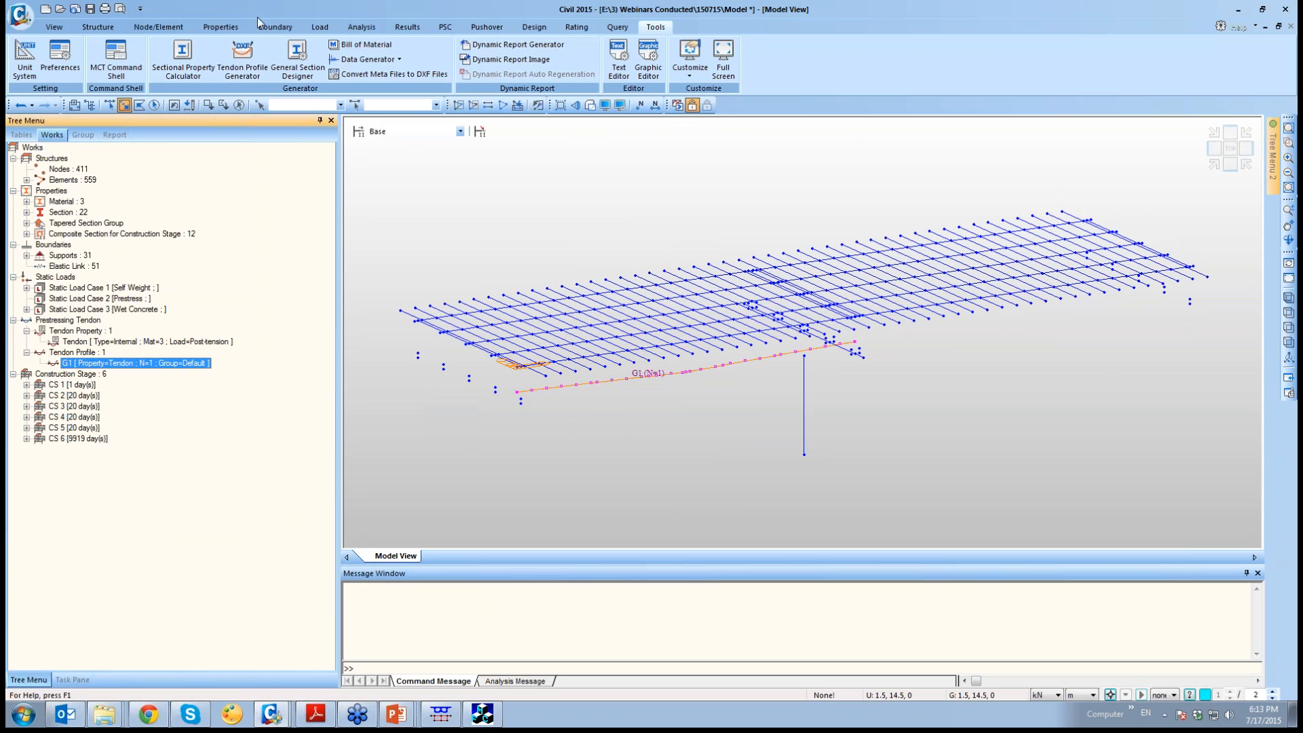
Start copying tendon profile G1 using the New Assigned Element translation option
left_click(319, 28)
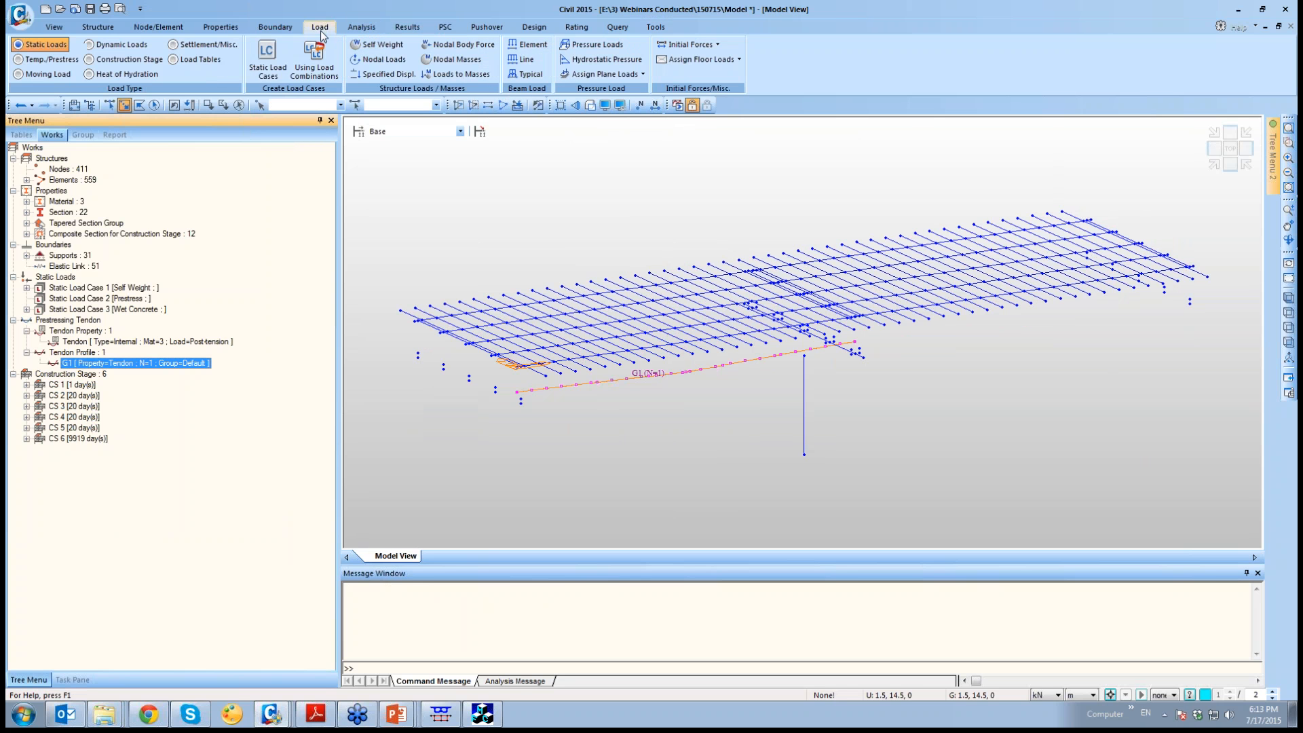
left_click(49, 59)
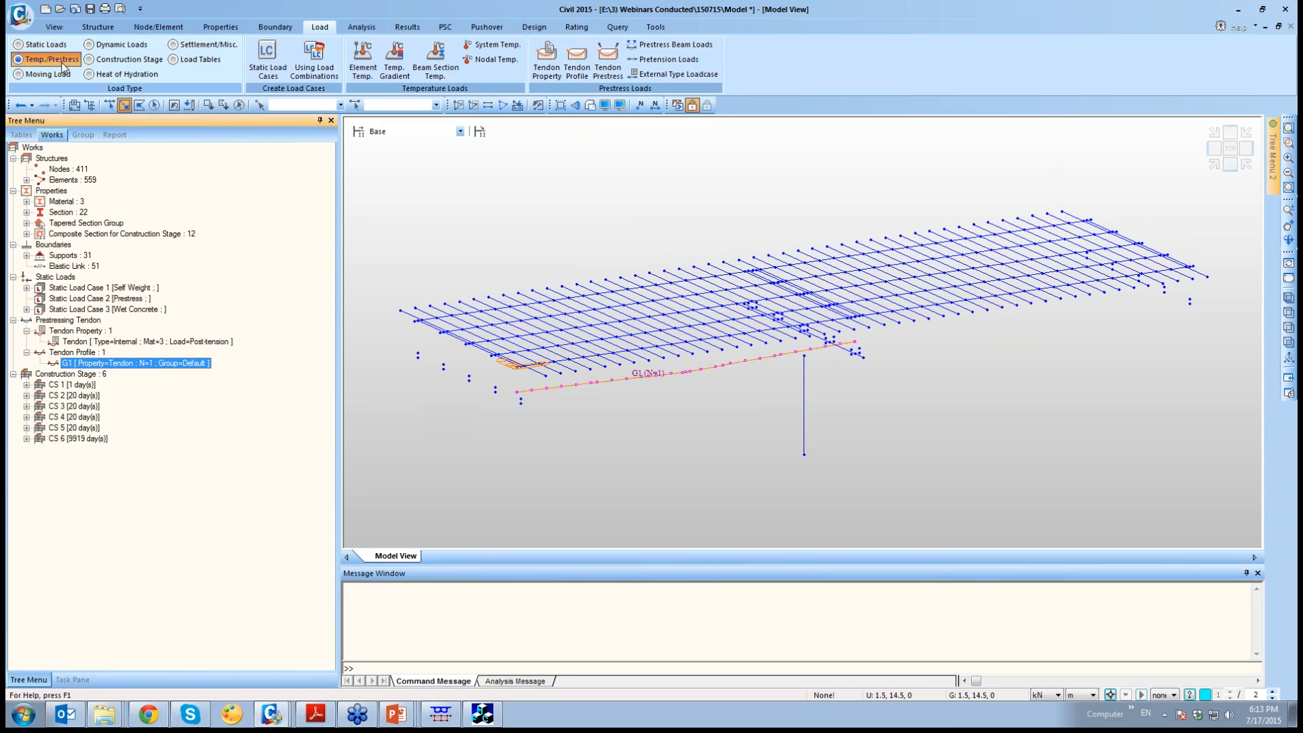
left_click(577, 70)
left_click(125, 52)
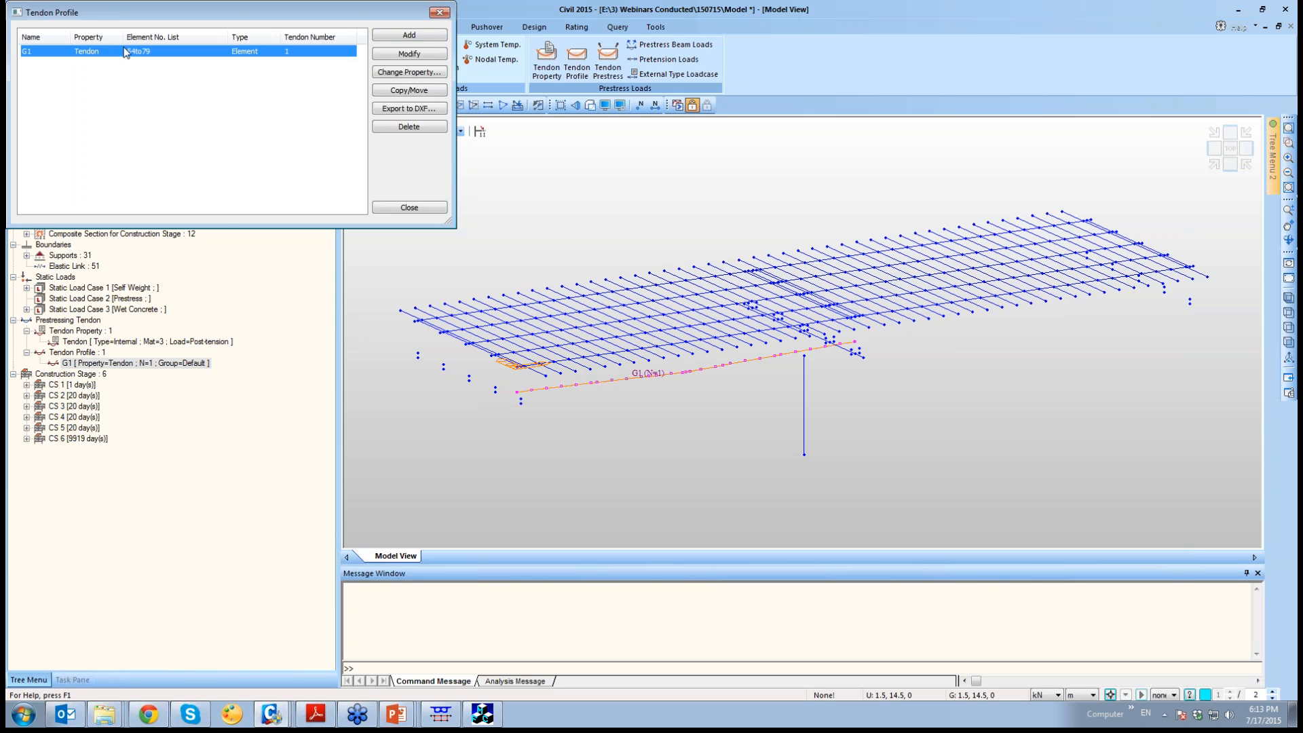
left_click(410, 90)
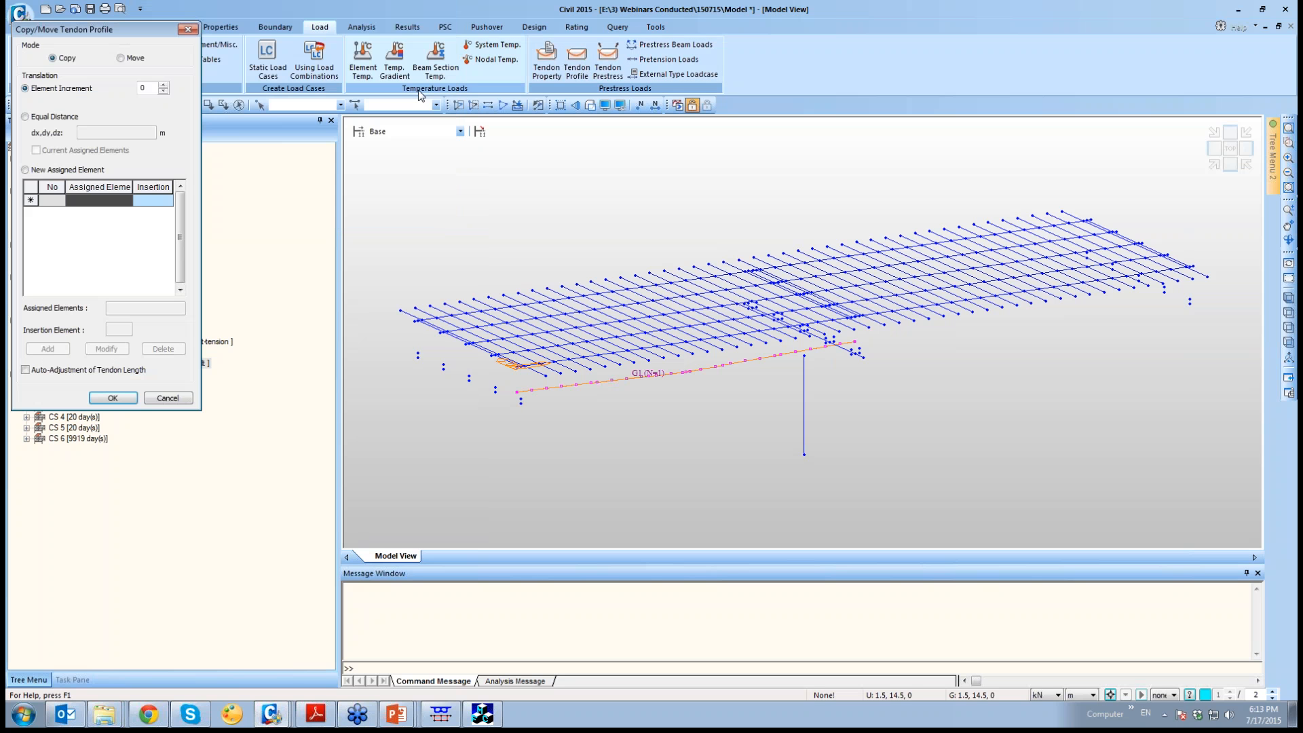
left_click(94, 174)
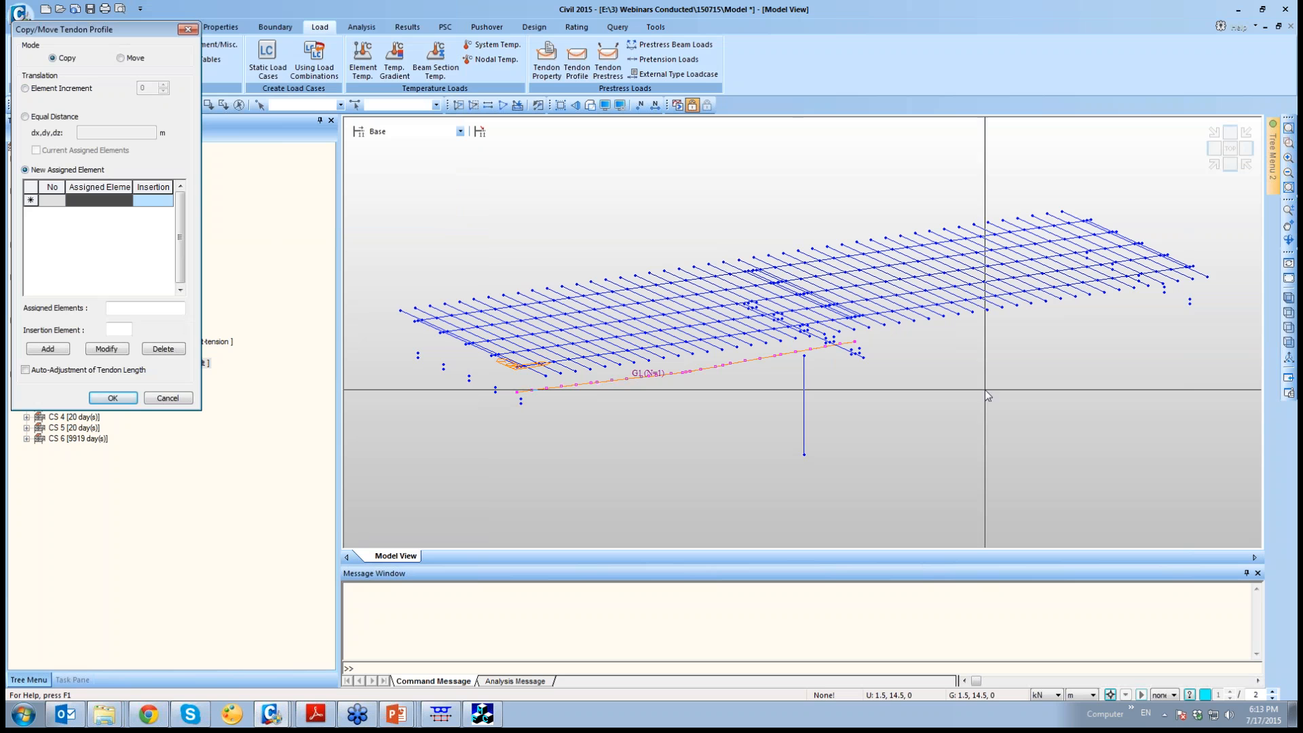
Add elements 156to181 of the second girder line as a copy target with insertion element 156
left_click(1289, 315)
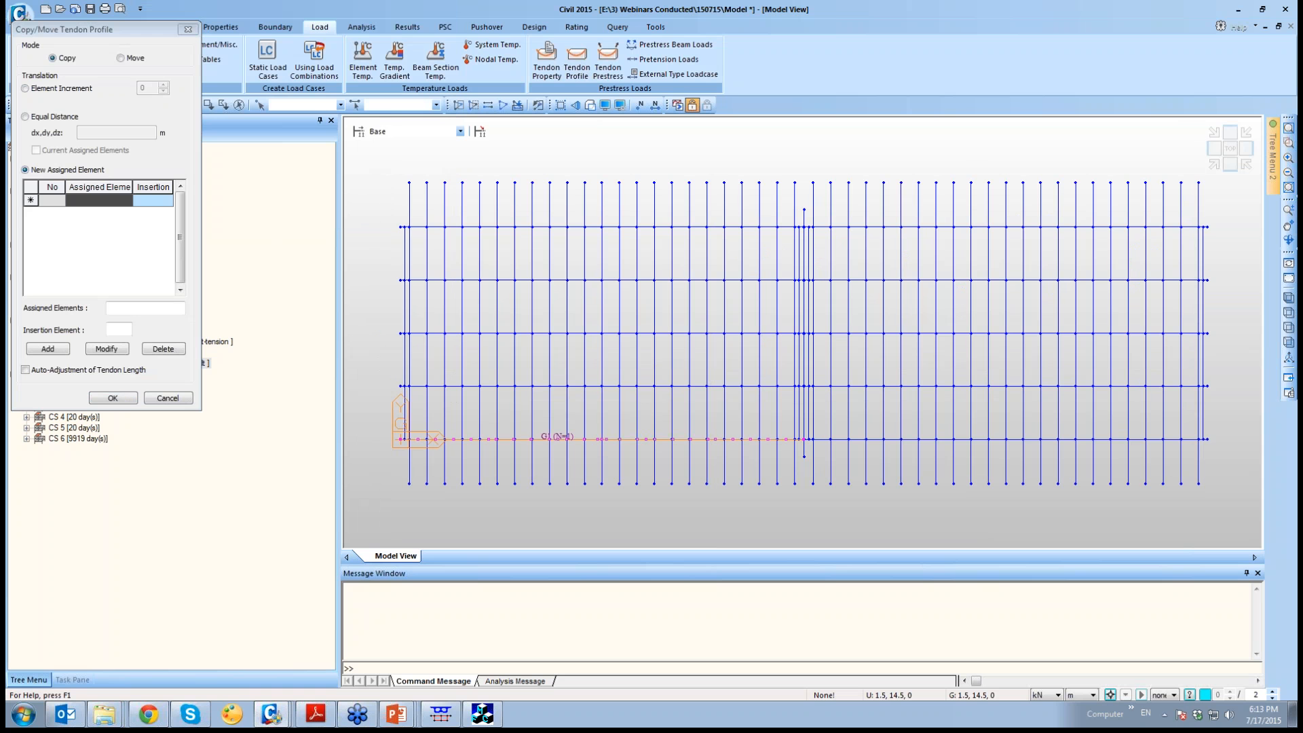
left_click_drag(386, 372, 806, 405)
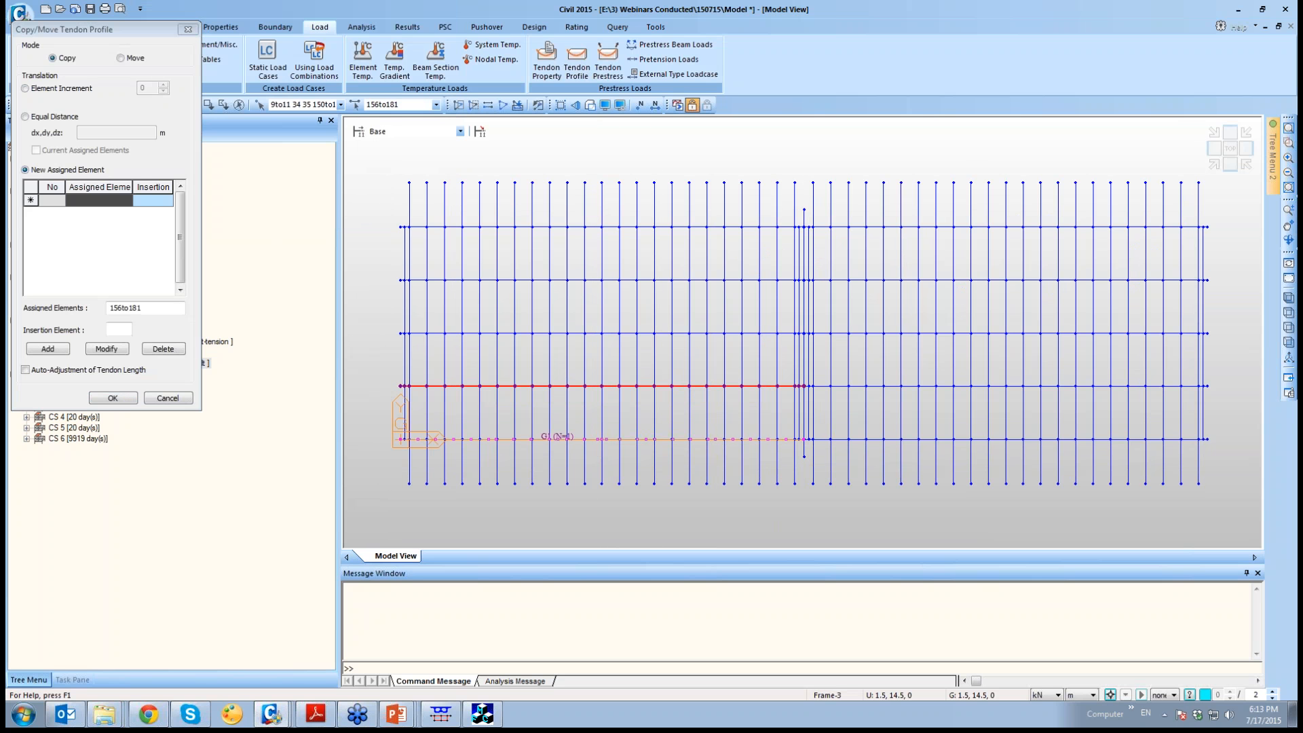
left_click(126, 329)
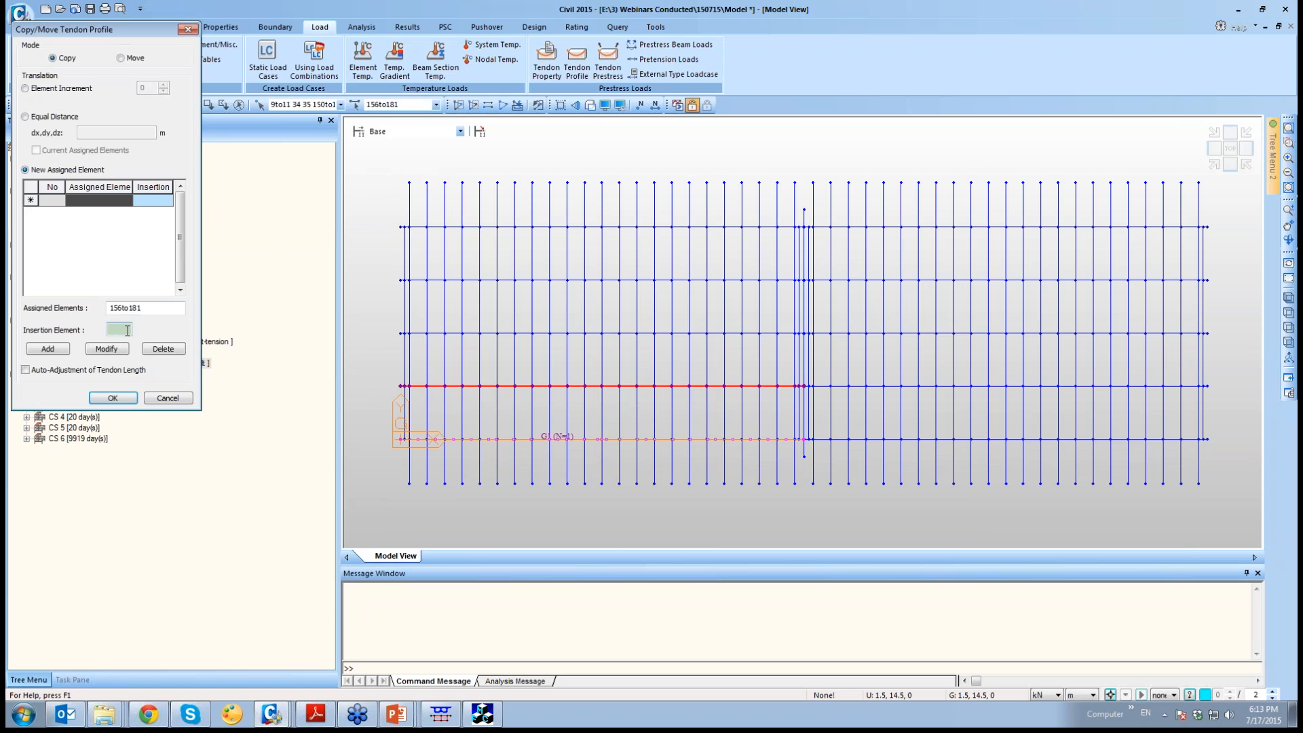
type("156")
left_click(48, 349)
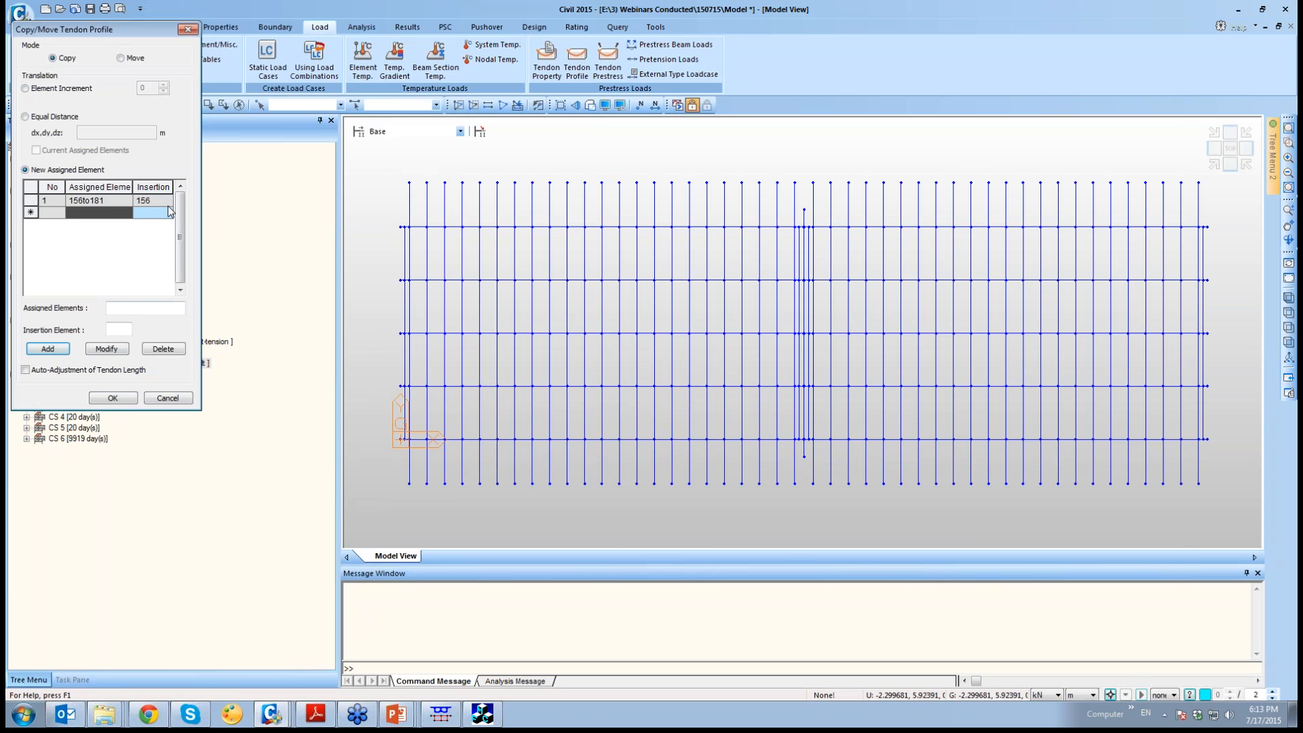
Add elements 258to283 of the third girder line as a copy target with insertion element 258 and apply the tendon profile copy
left_click_drag(144, 22, 160, 192)
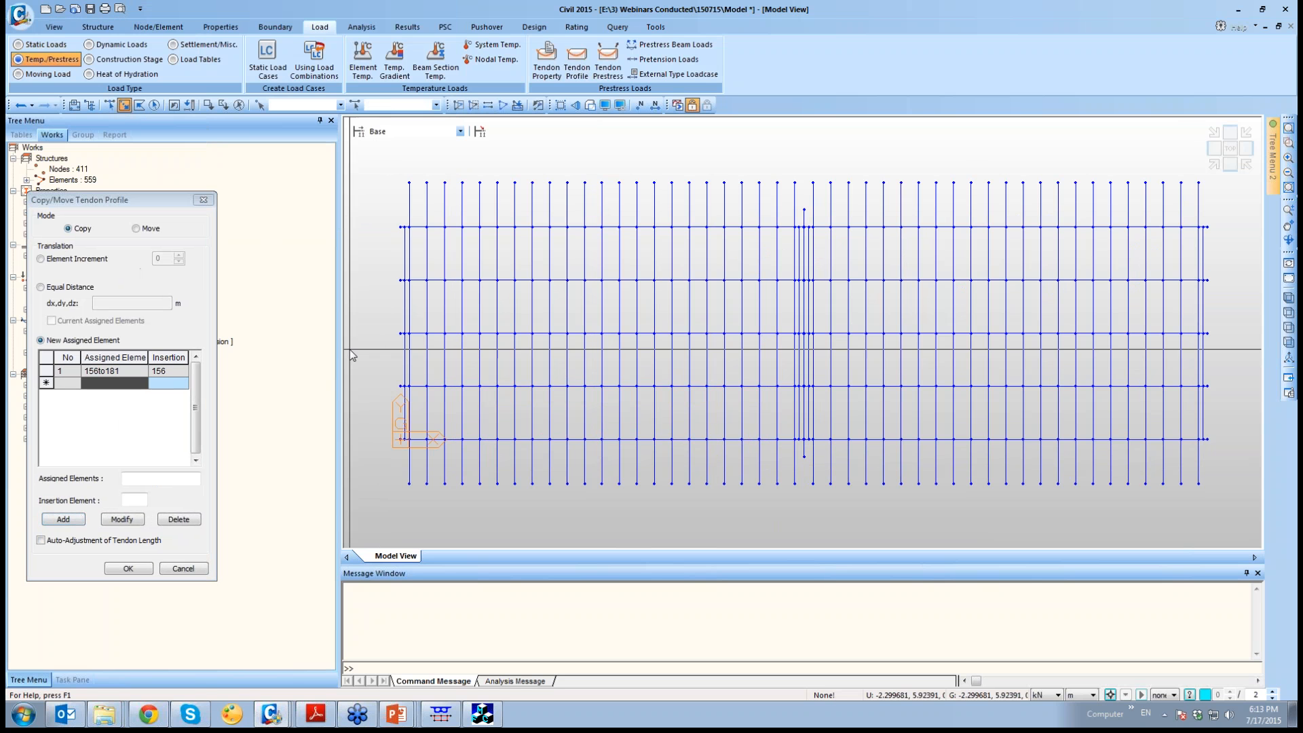
left_click_drag(380, 320, 808, 349)
left_click(169, 480)
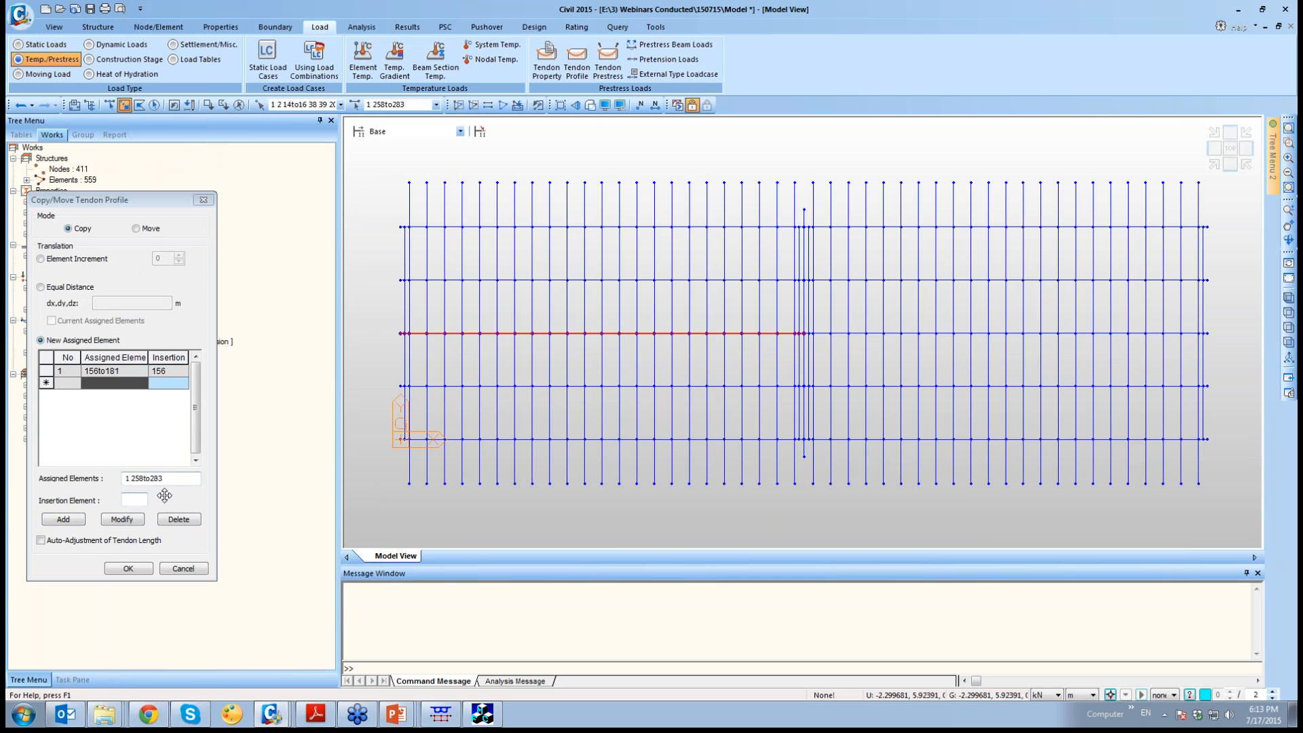
left_click(134, 478)
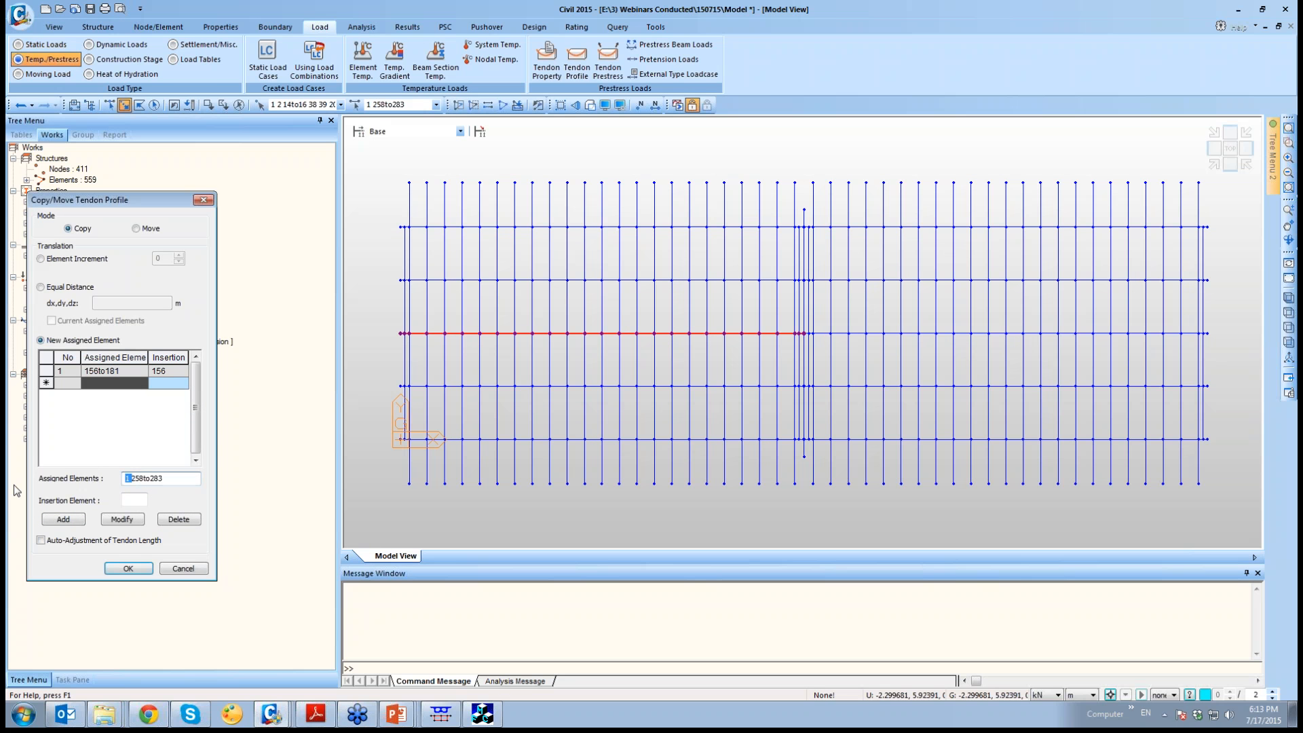
key("BackSpace")
key("BackSpace")
left_click(134, 499)
type("258")
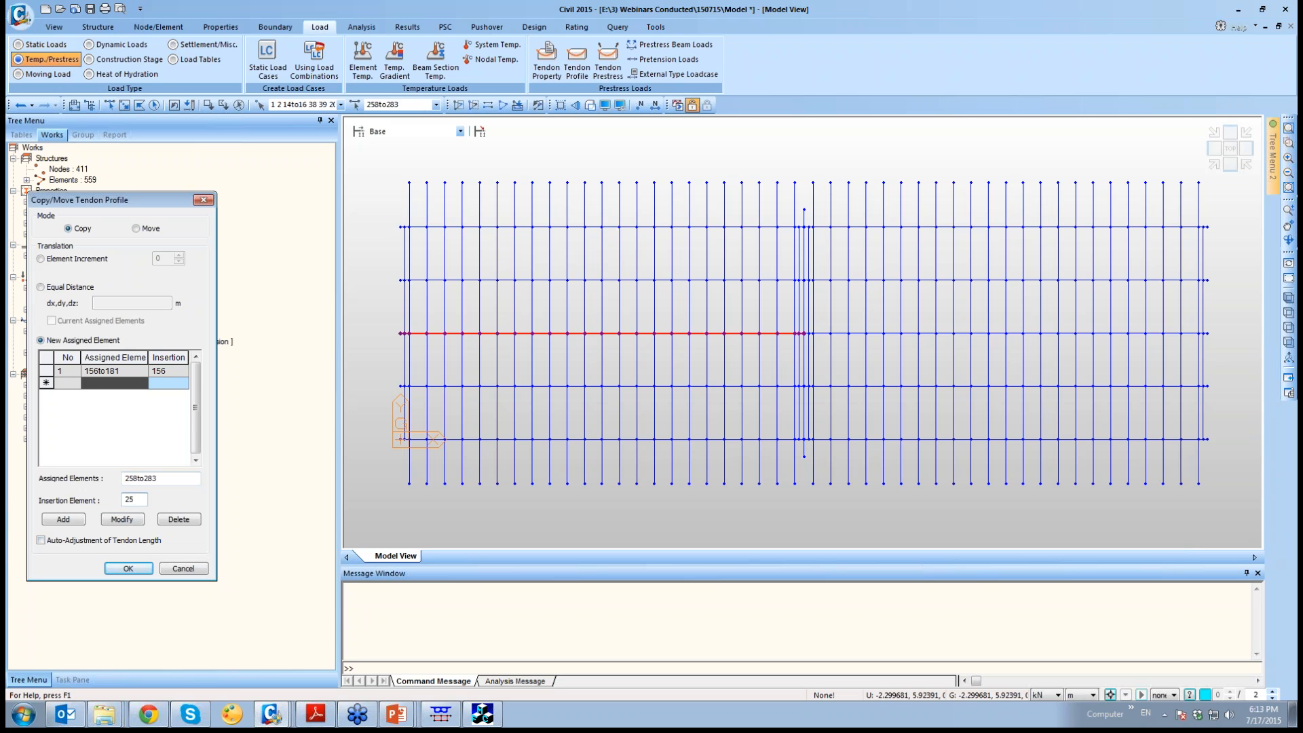
left_click(71, 519)
left_click(138, 573)
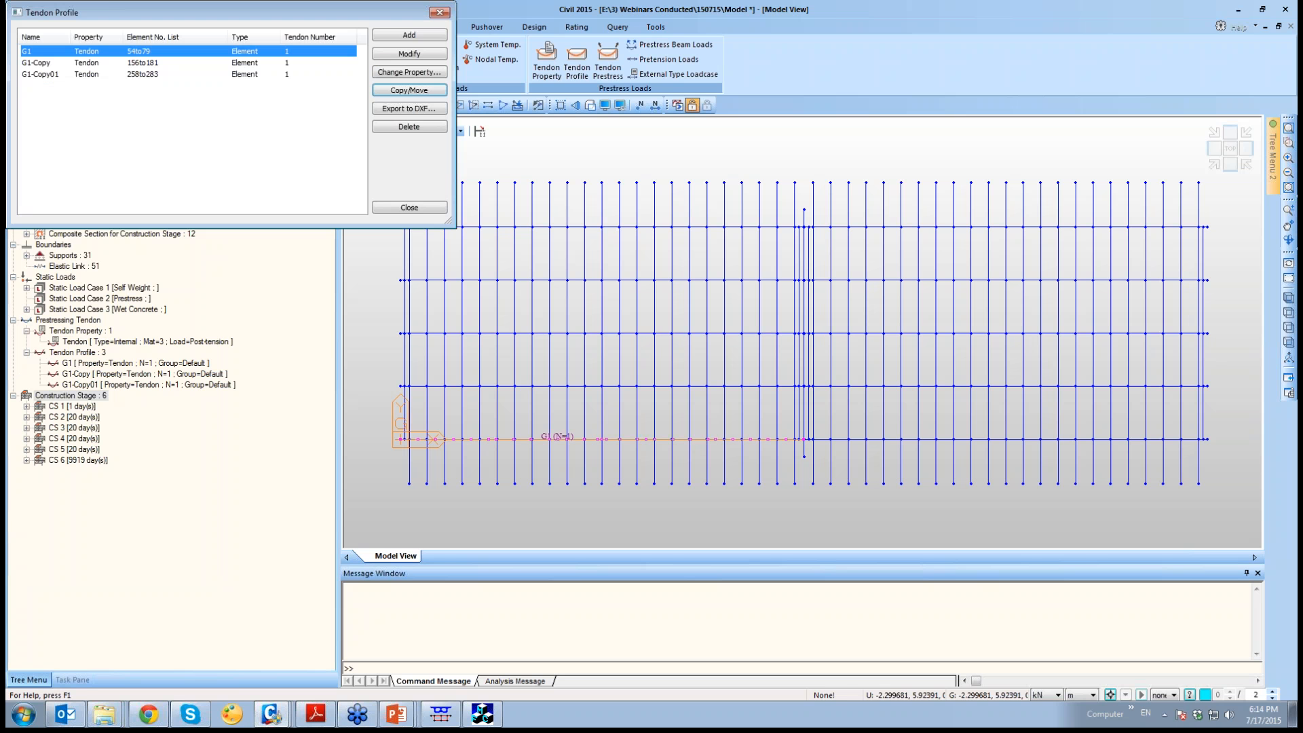
left_click(419, 212)
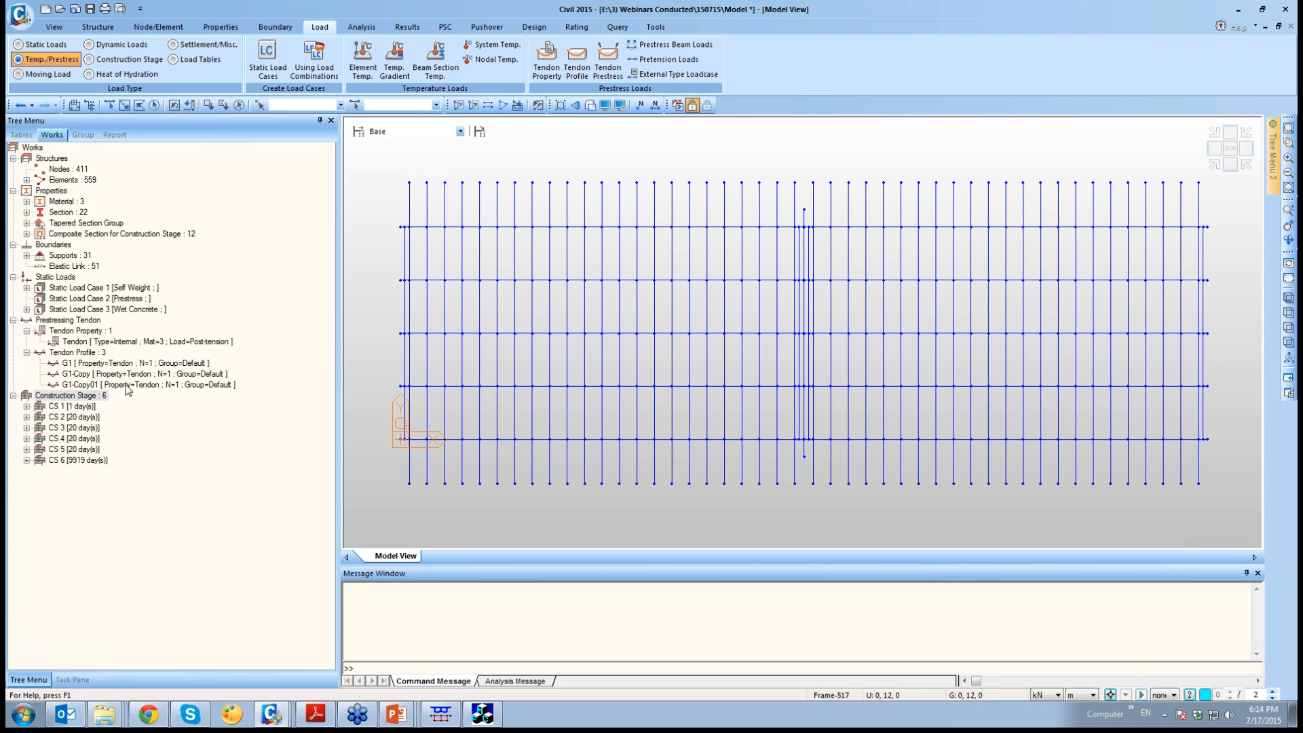
Display all tendon profiles in an isometric view with the Hidden Surface rendering turned on
right_click(95, 353)
left_click(114, 362)
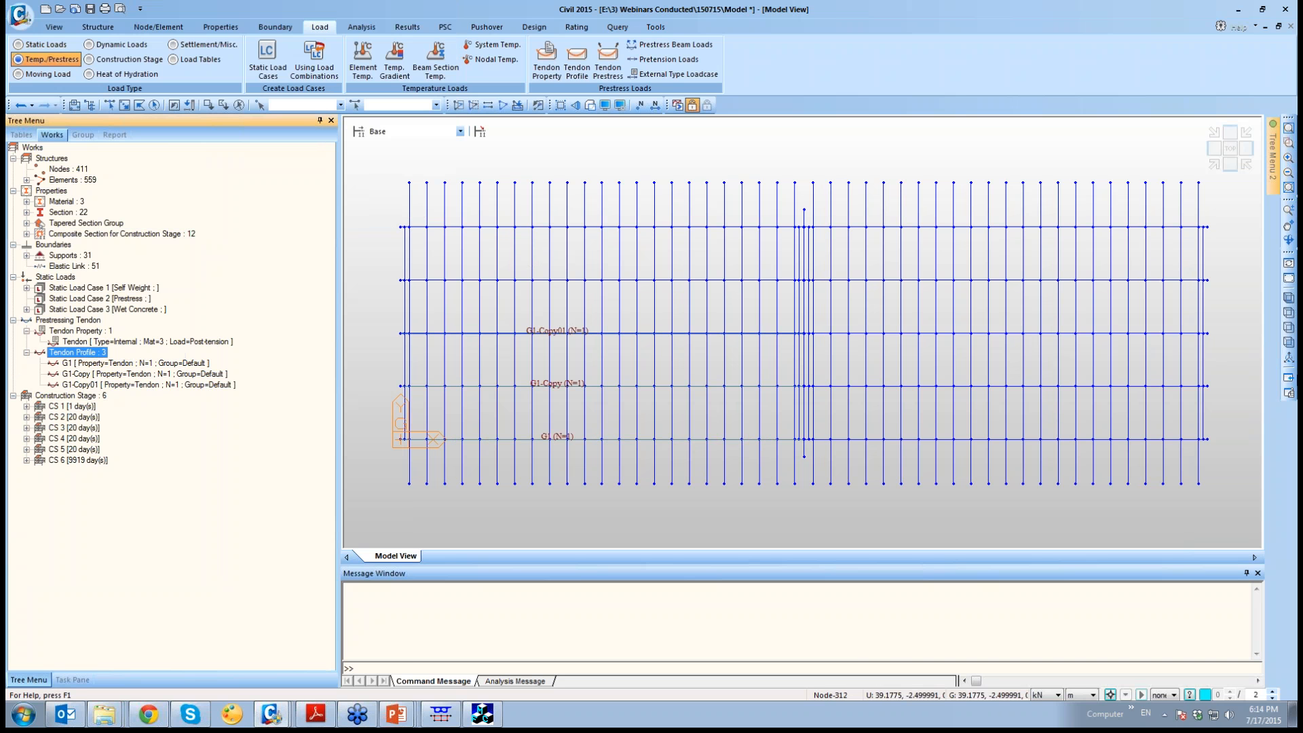
left_click(1289, 297)
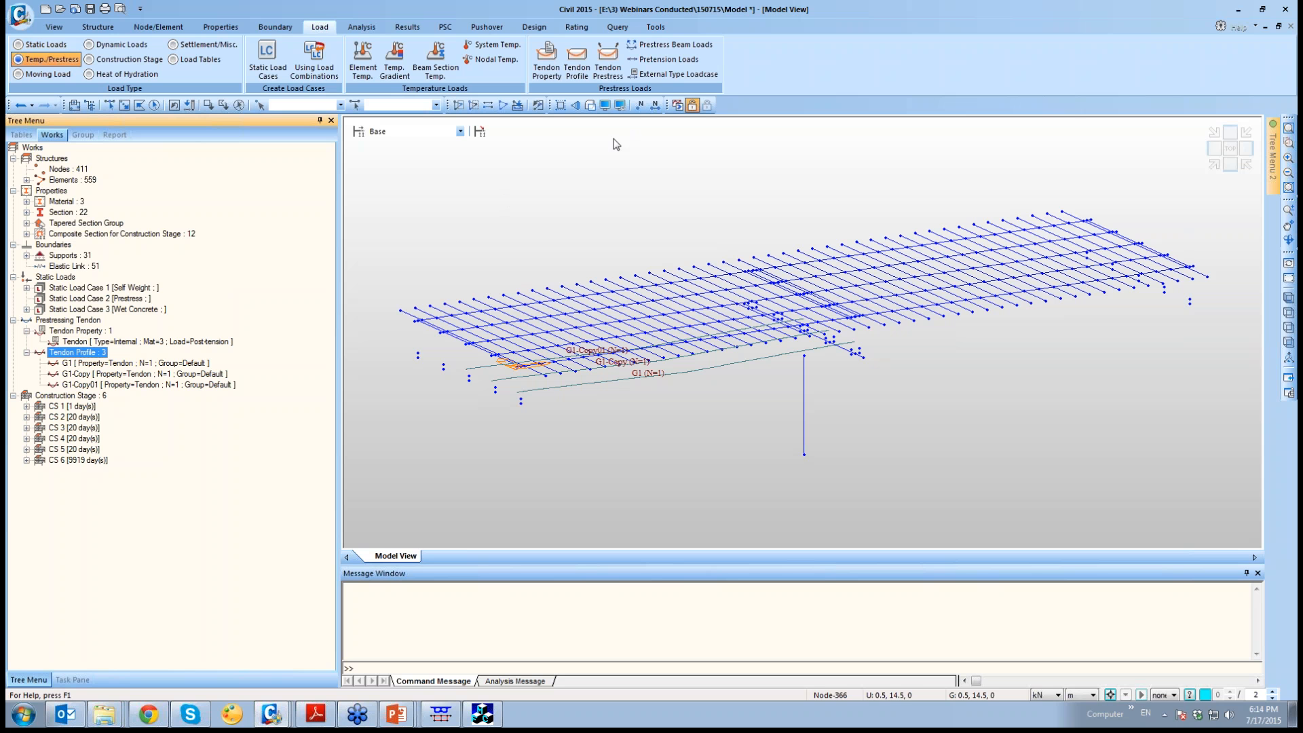
left_click(589, 106)
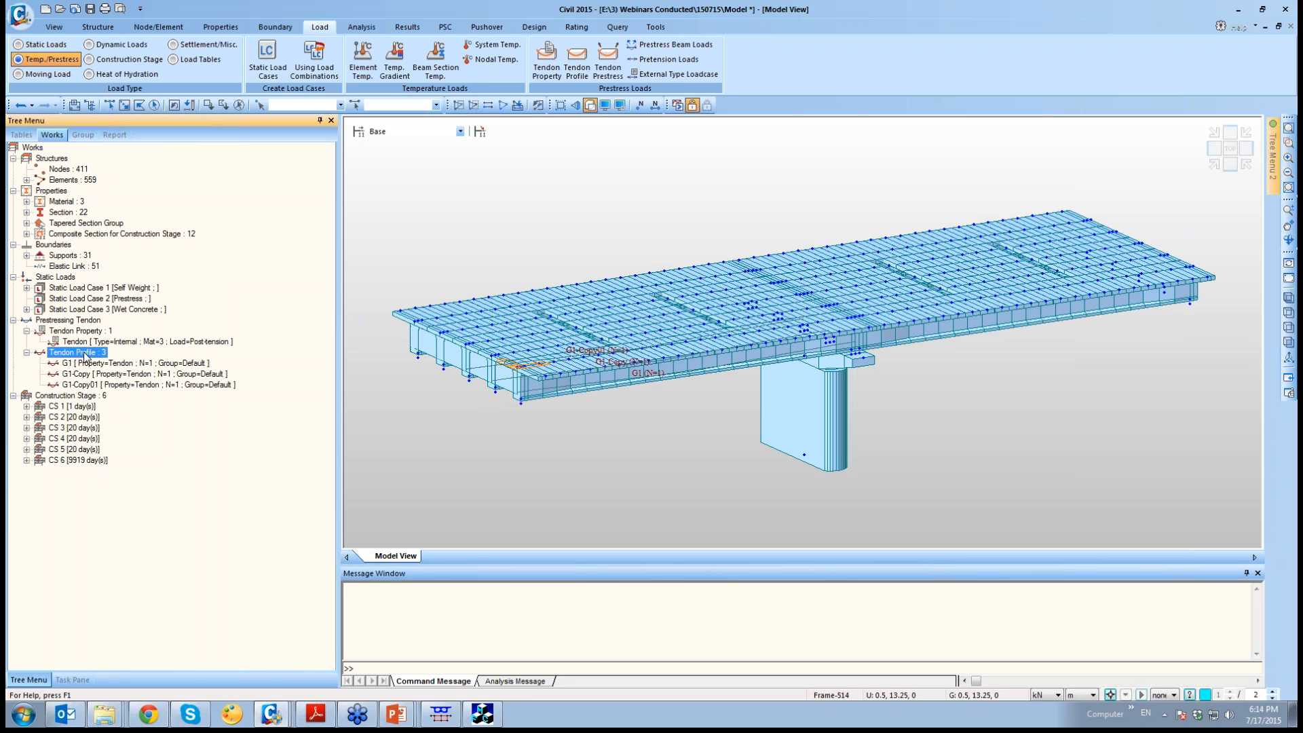
Clear the tendon display from the rendered bridge model and hide the nodes
left_click(1289, 278)
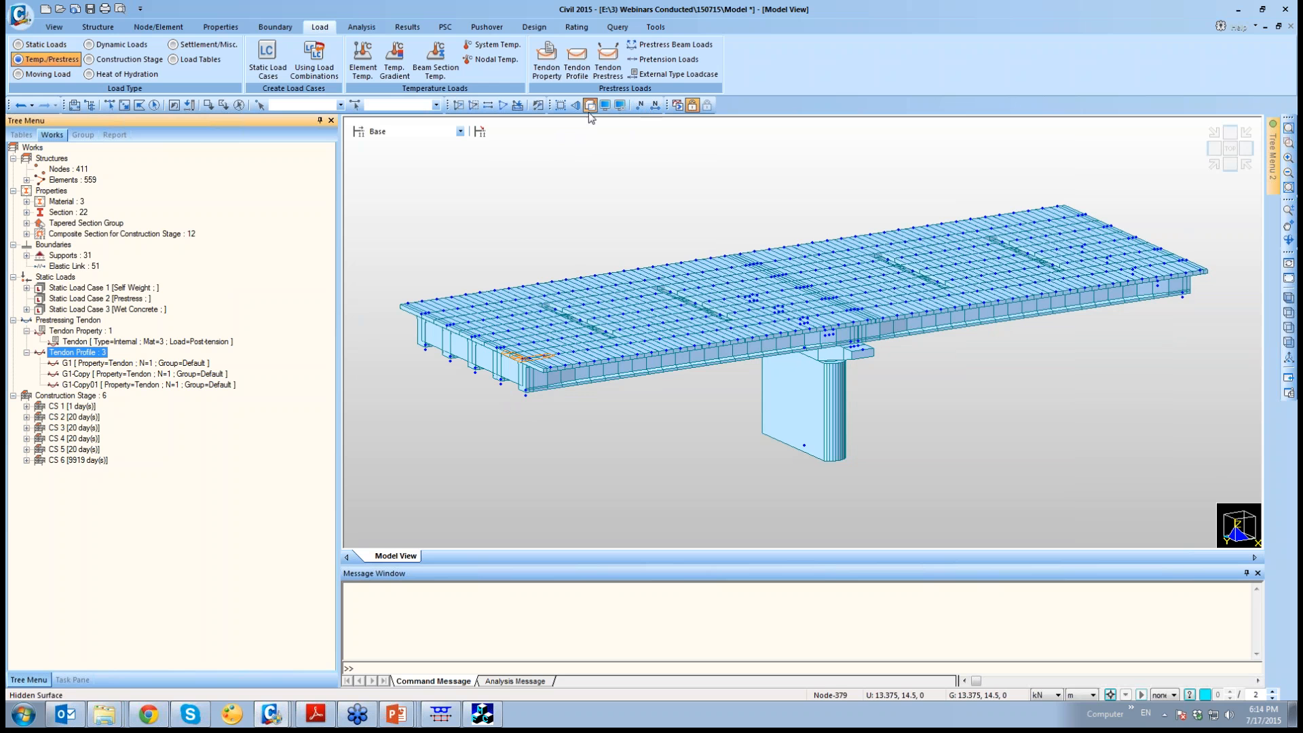
left_click(611, 108)
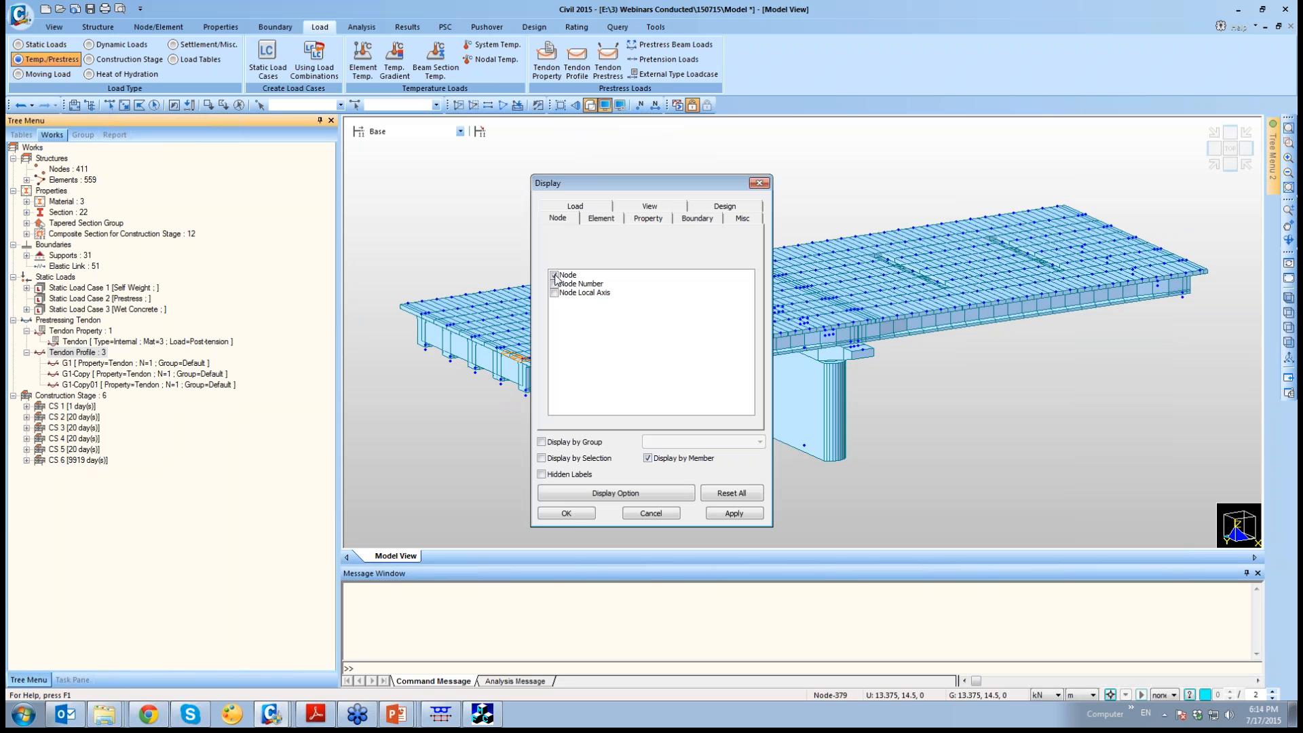
left_click(560, 276)
left_click(574, 513)
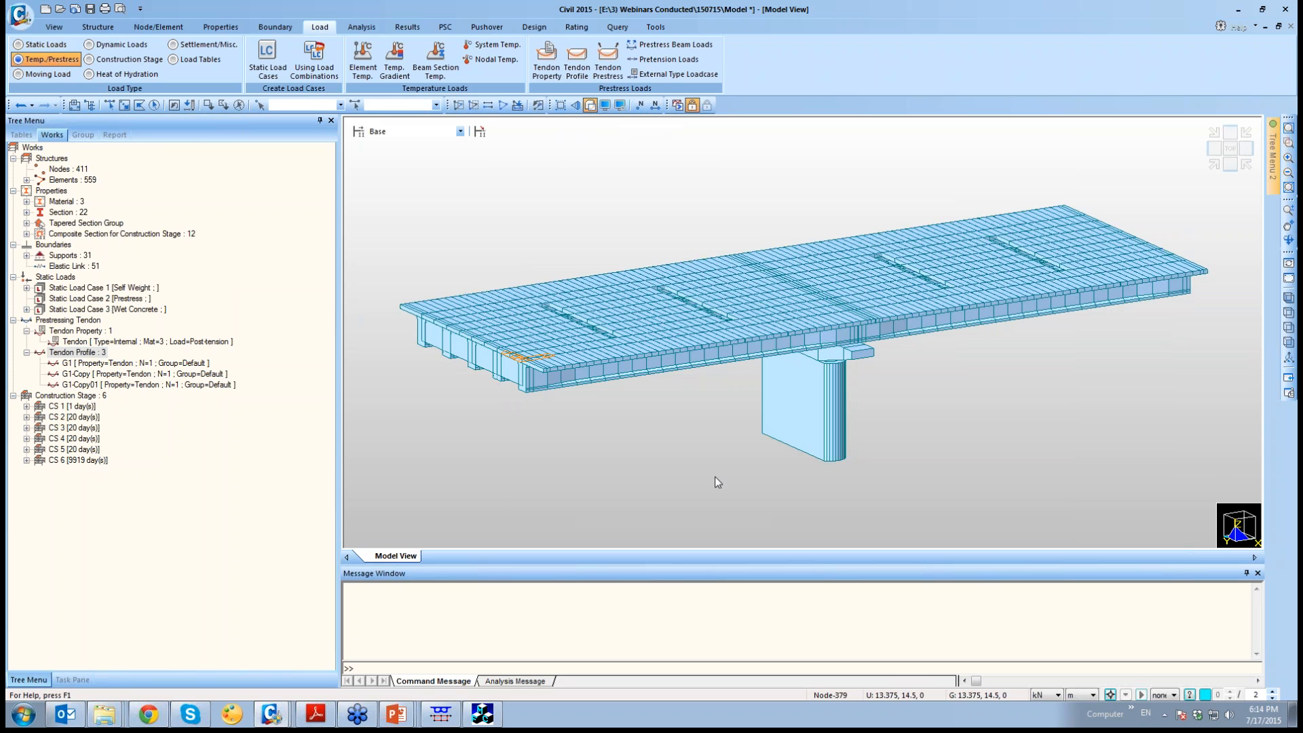
Show the rendered bridge at construction stage CS 2 and then at stage CS 3
left_click(434, 130)
left_click(434, 130)
scroll(434, 129, "down", 1)
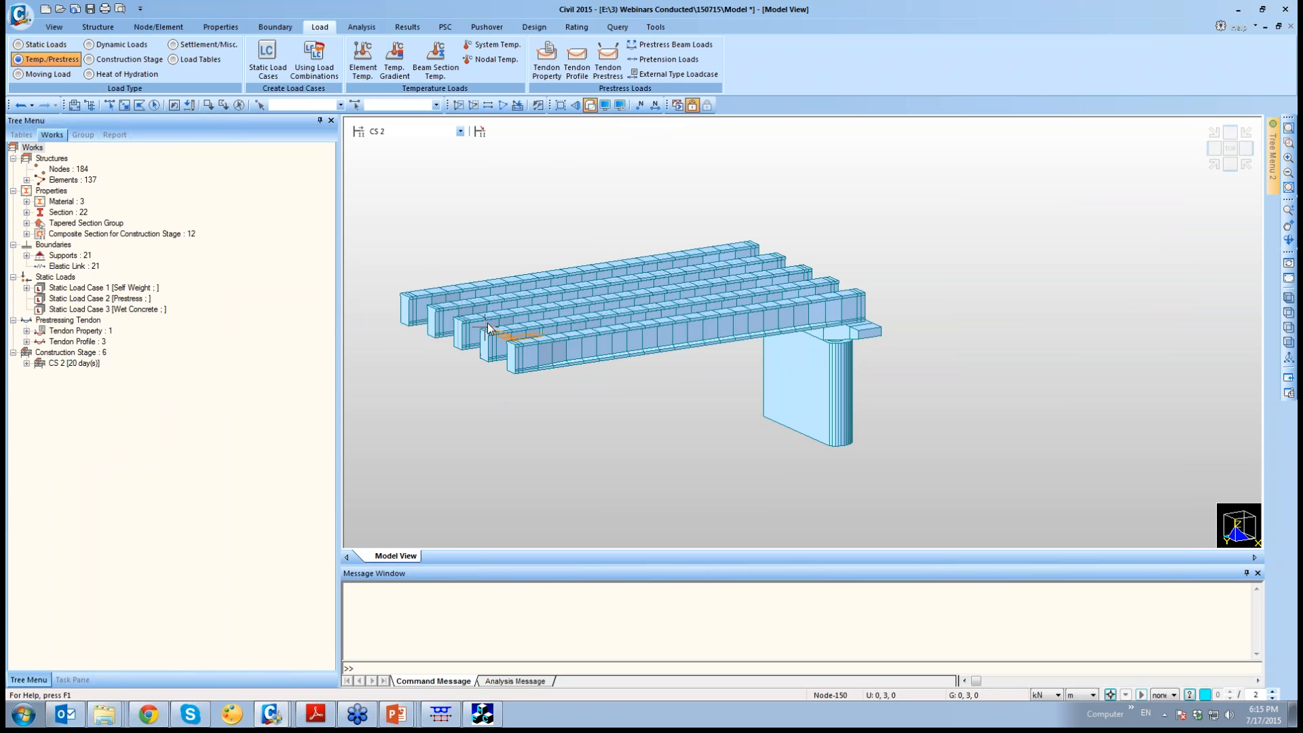
left_click(27, 234)
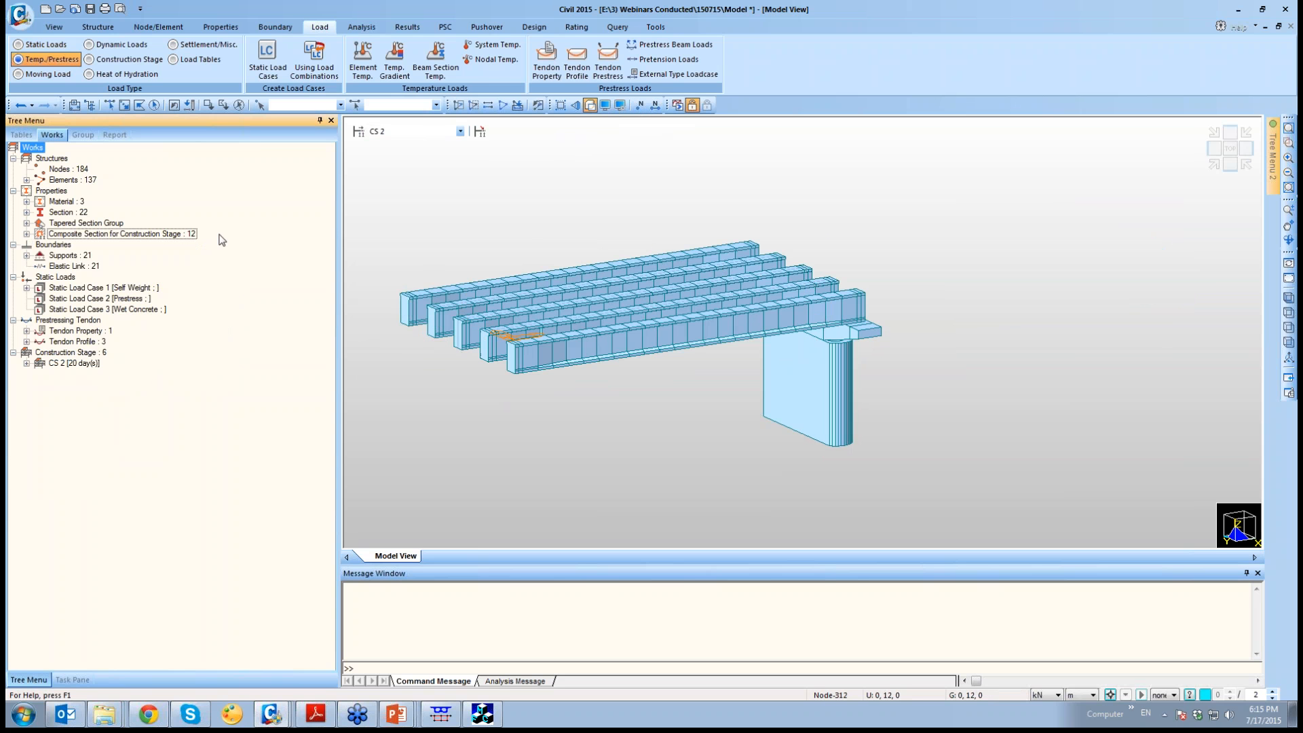
left_click(421, 128)
left_click(421, 128)
key("Down")
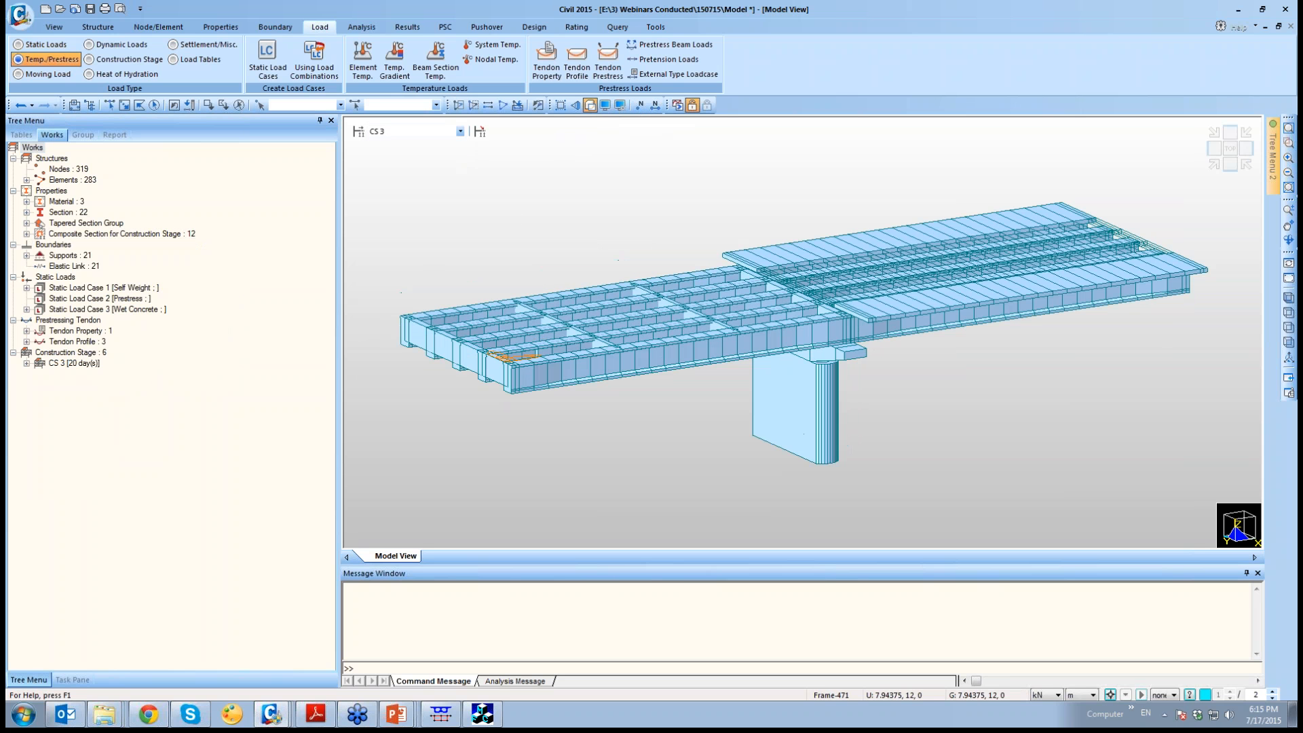
Examine the girders and deck slab of the second span up close, from its far end back to the pier, in stage CS 3
left_click(1289, 146)
left_click_drag(1034, 175, 1208, 351)
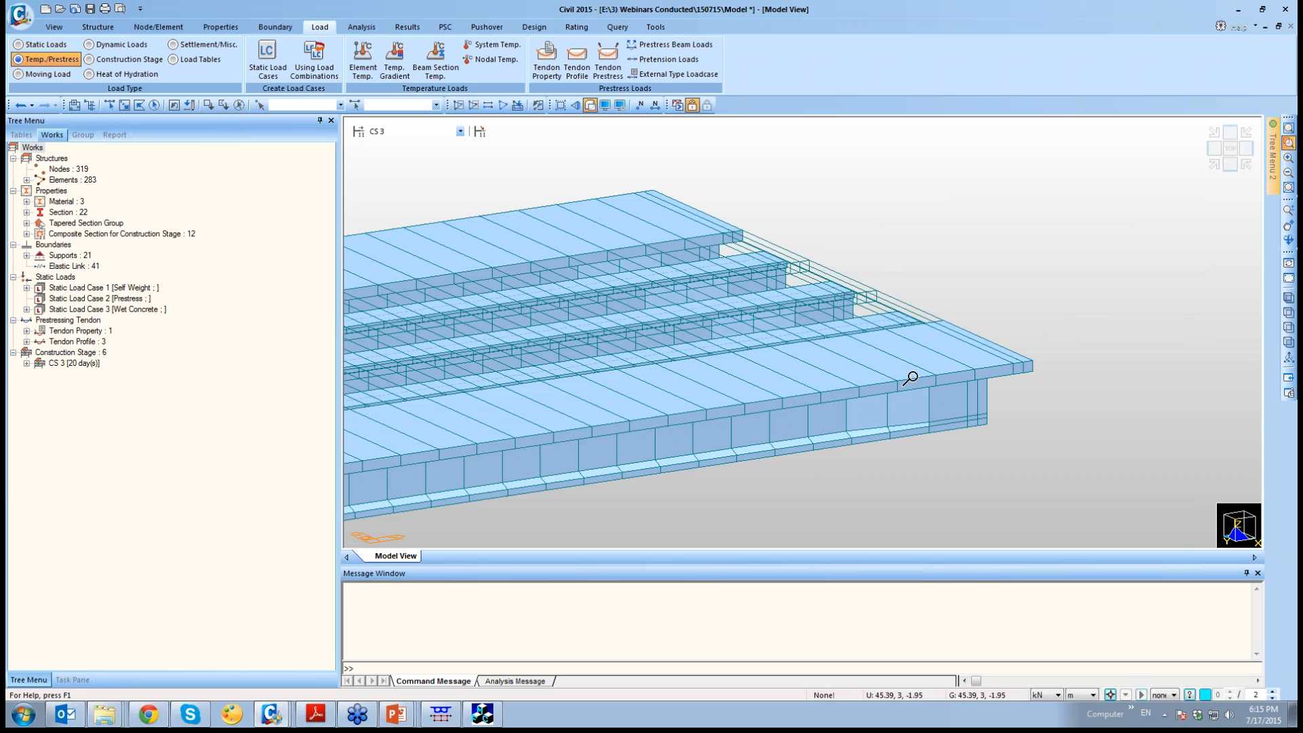
middle_click_drag(614, 367, 998, 302)
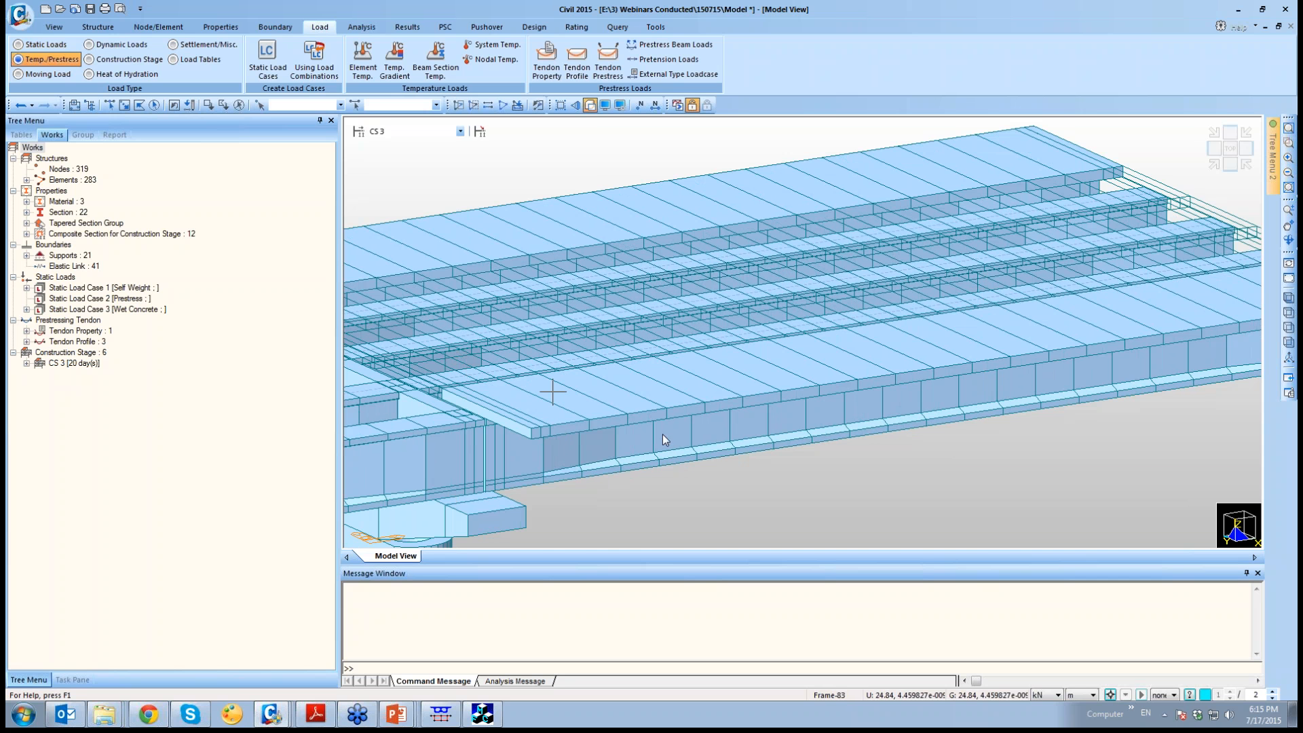
middle_click_drag(469, 407, 719, 380)
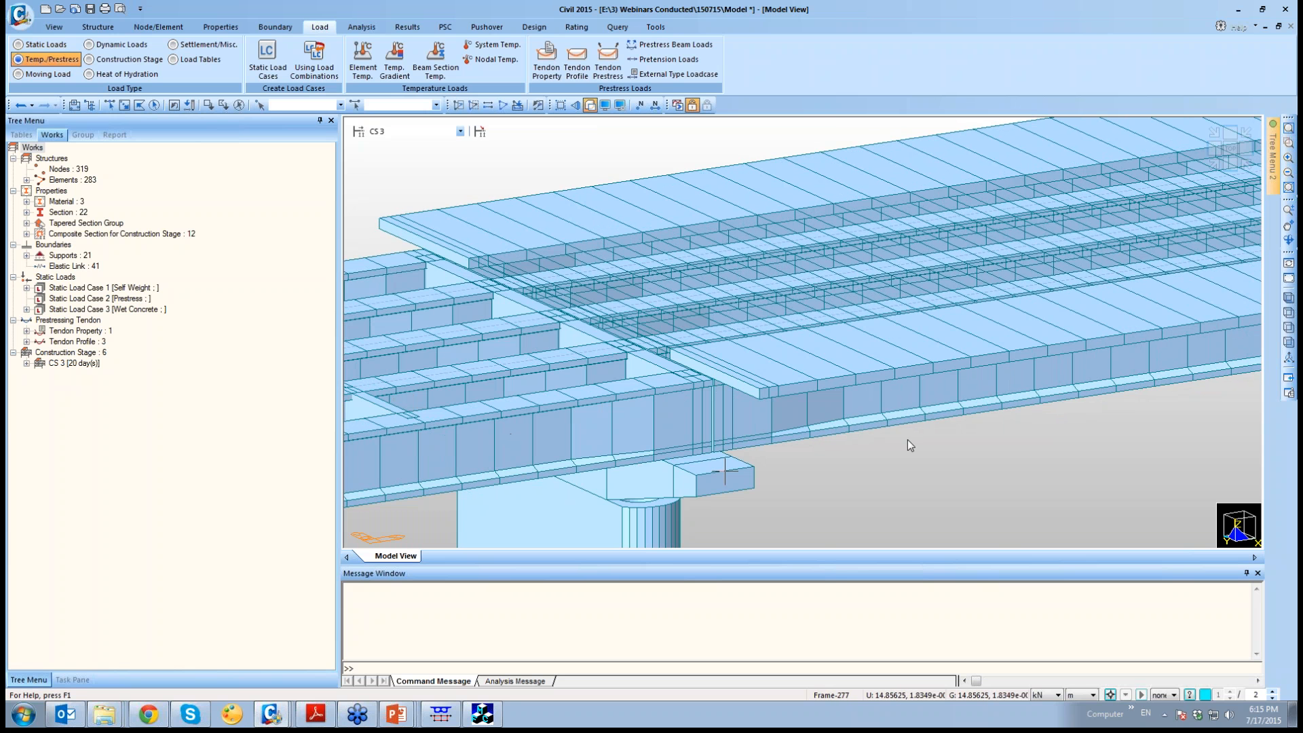
left_click(1289, 299)
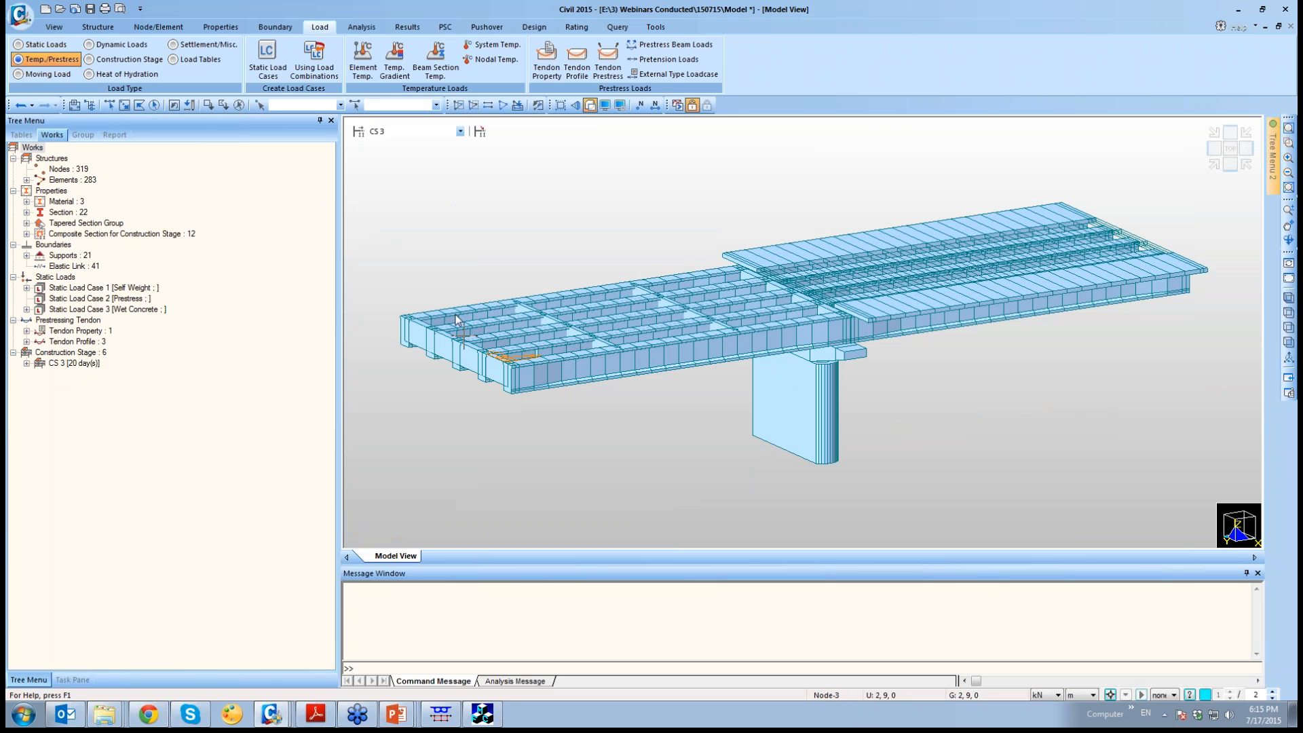
Show construction stage CS 4 and deactivate the elements that use the Dummy material
key("Down")
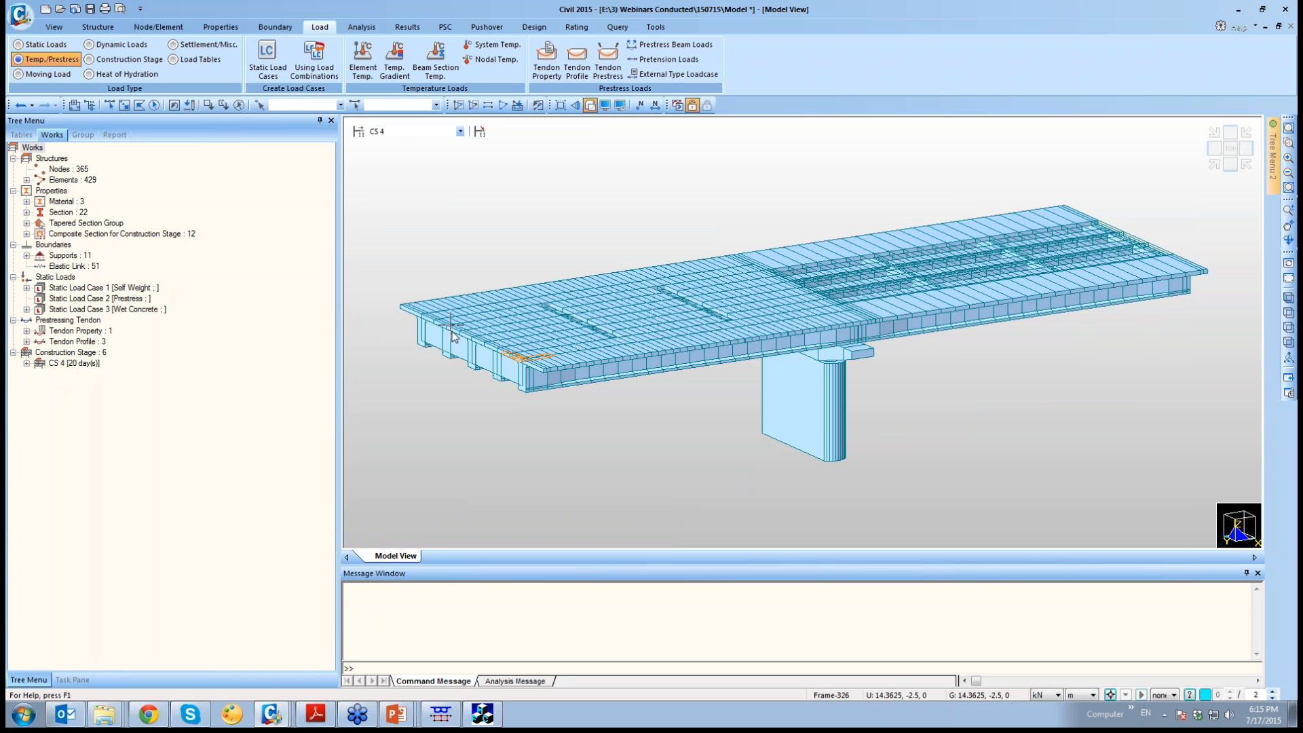
left_click(27, 201)
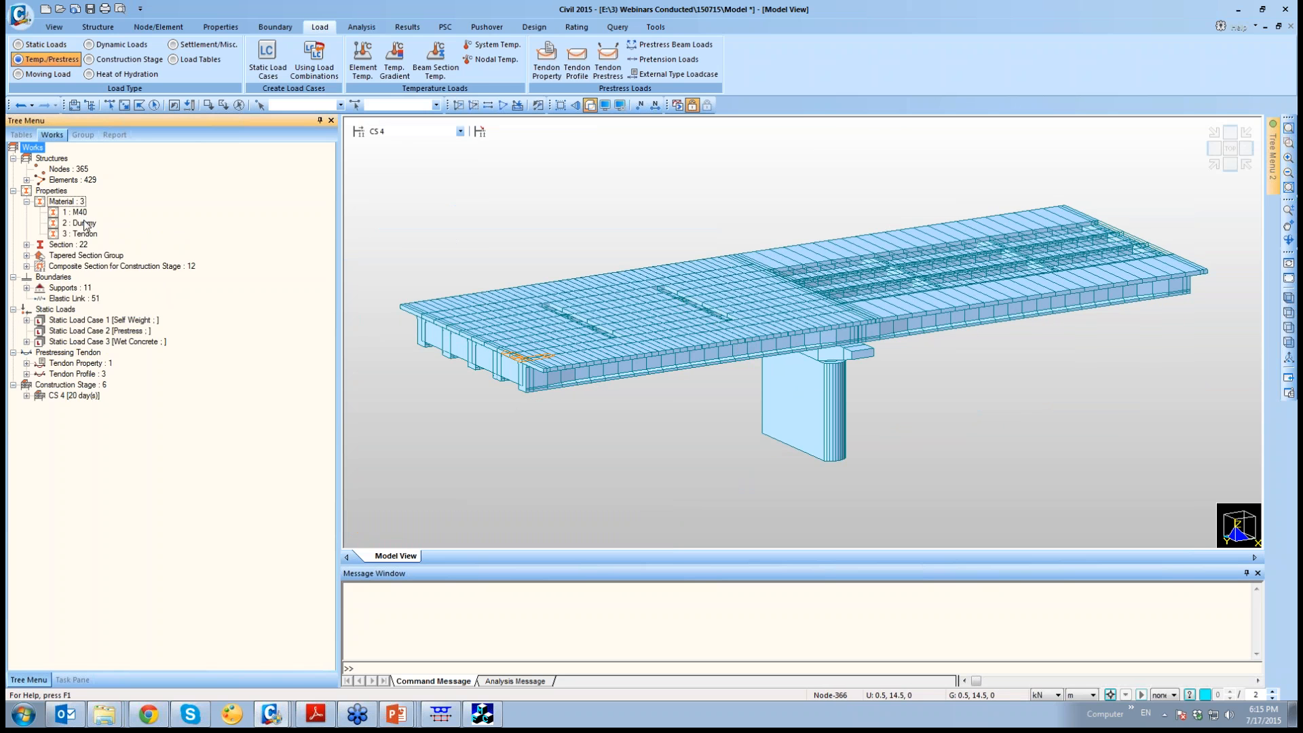
left_click(80, 223)
left_click(474, 105)
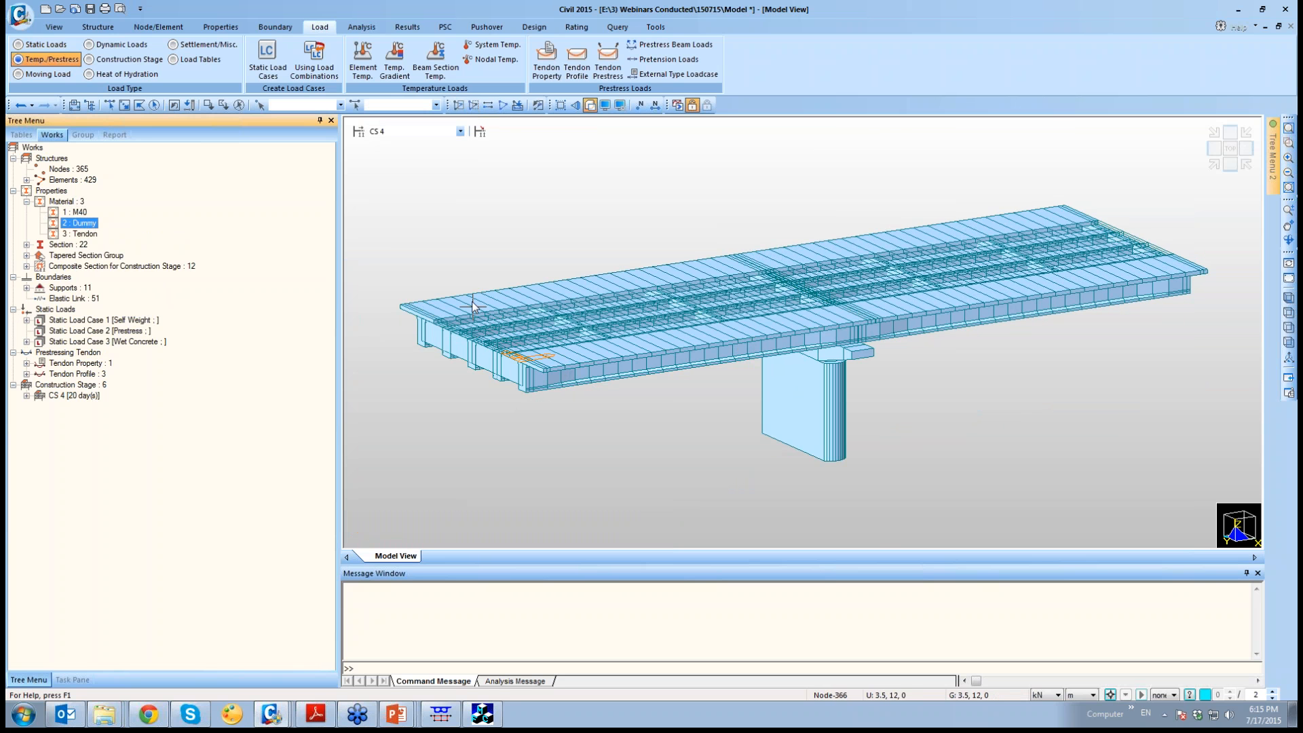
mouse_move(473, 305)
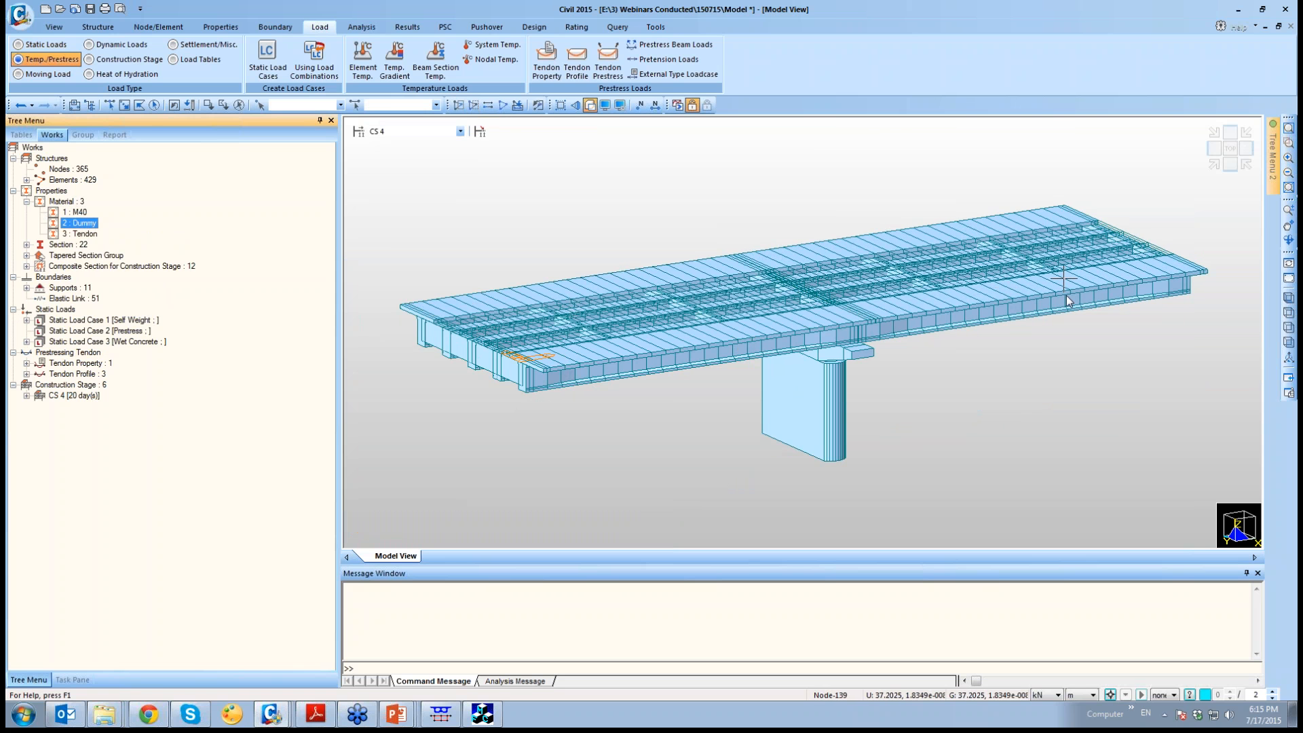
mouse_move(1068, 301)
key("alt+Tab")
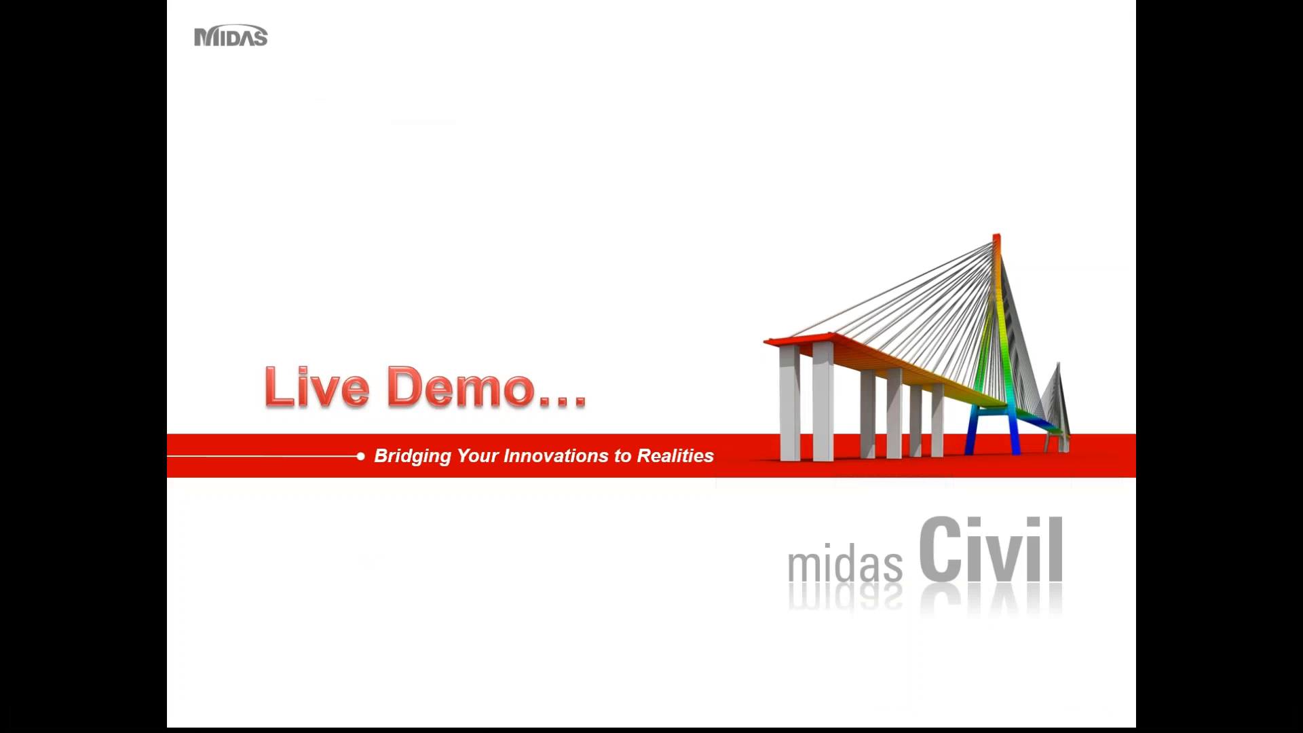
key("Right")
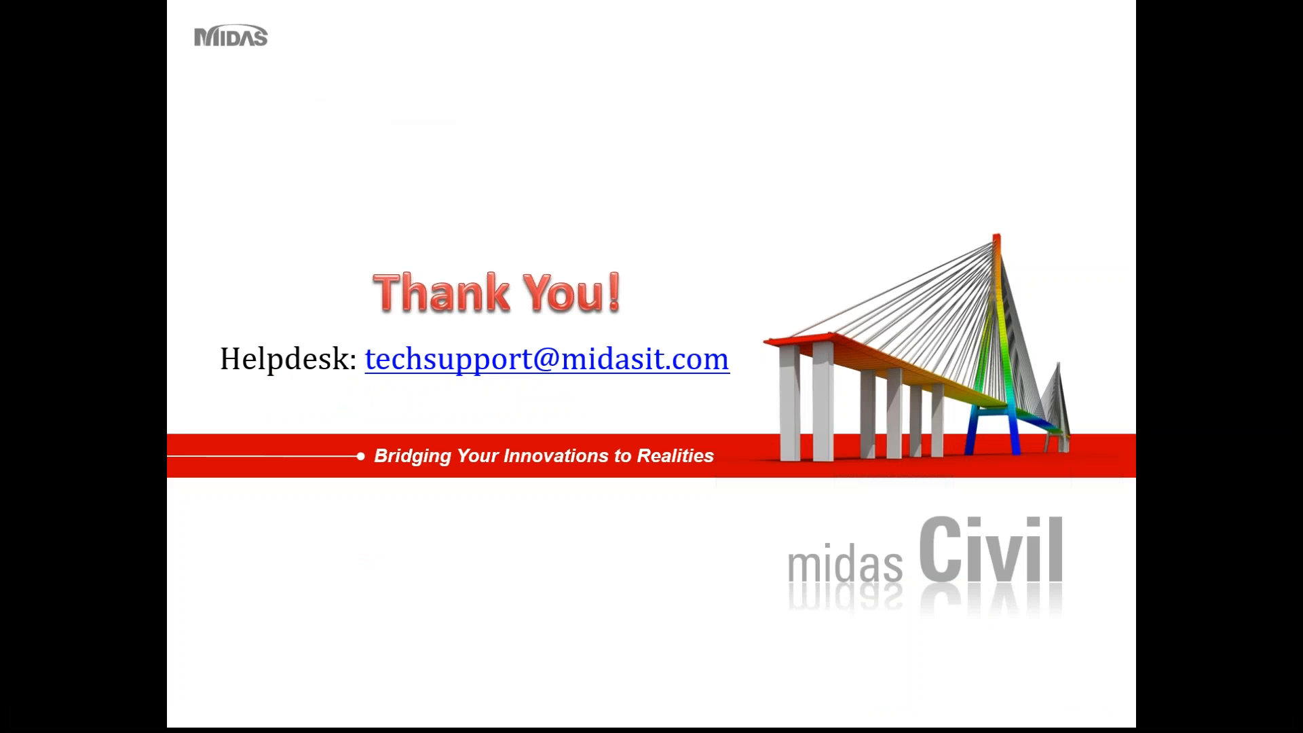